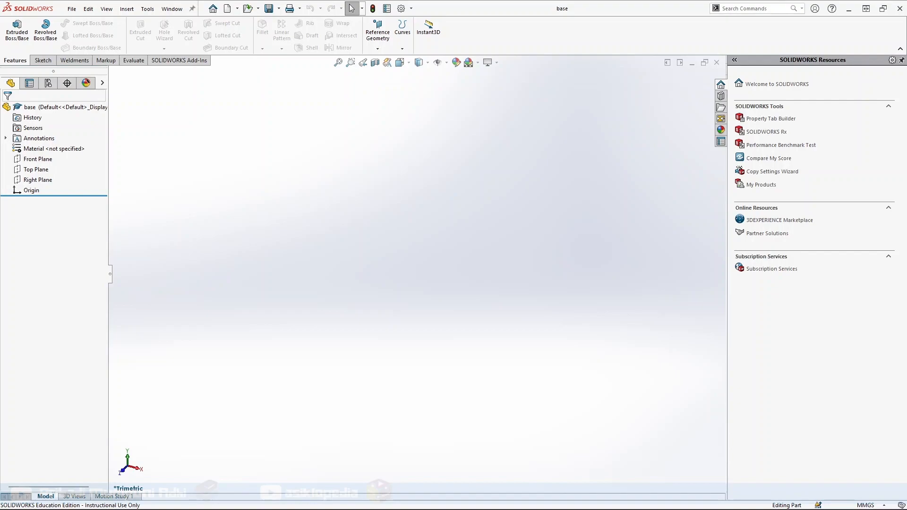
Step: On the Front Plane, sketch a vertical line about 102 mm long down to the origin, then a horizontal line about 109 mm long from there
click(39, 161)
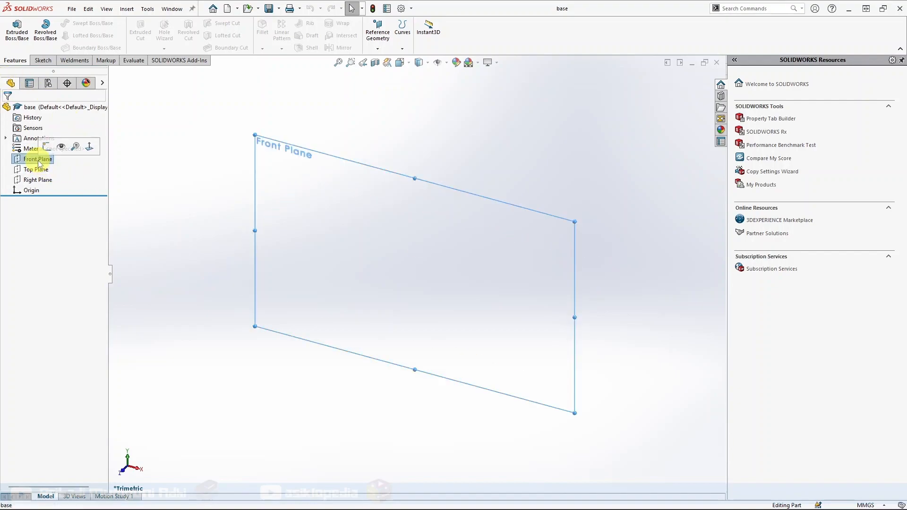
click(46, 146)
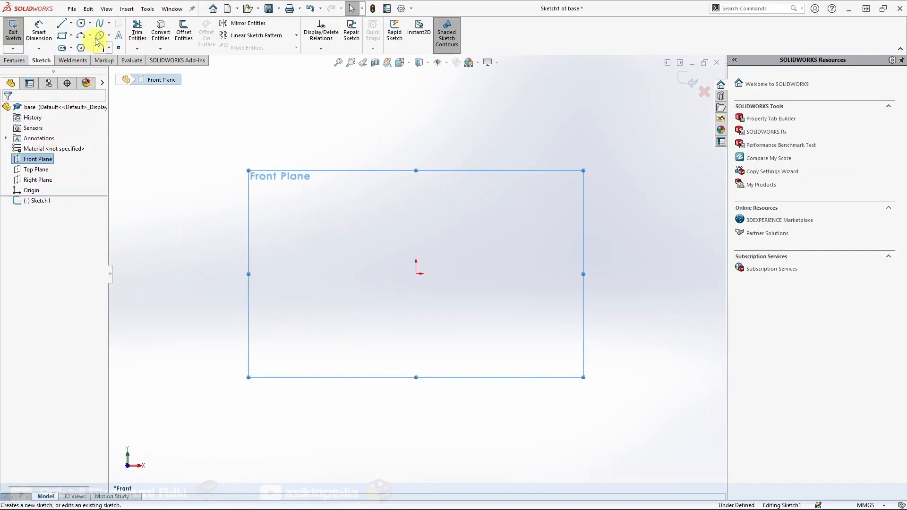
click(63, 27)
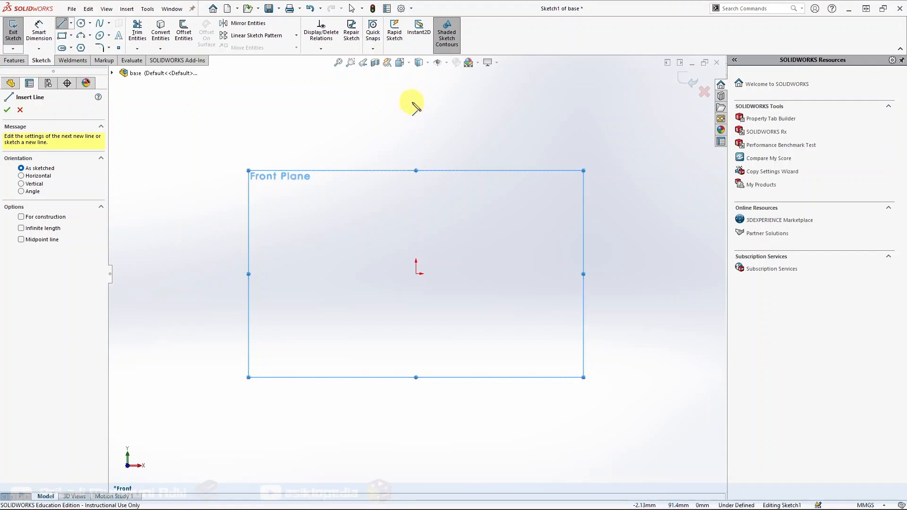
click(415, 83)
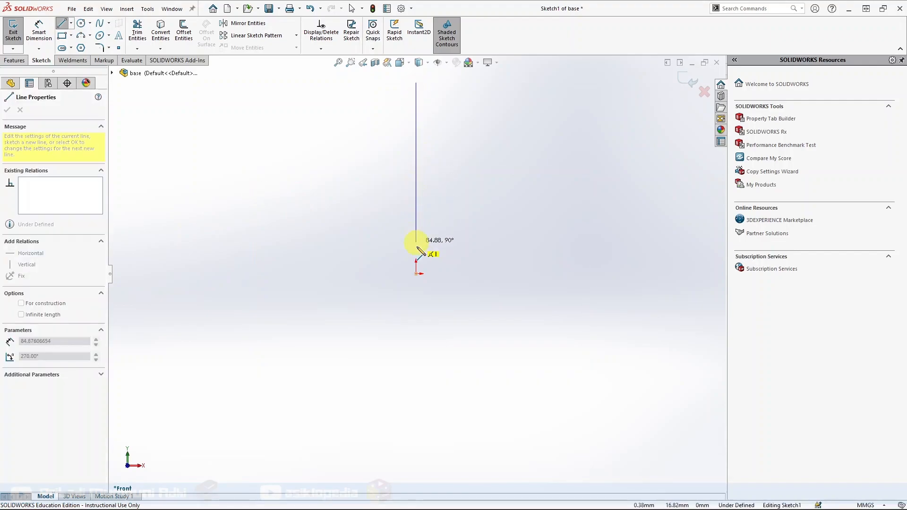
click(415, 274)
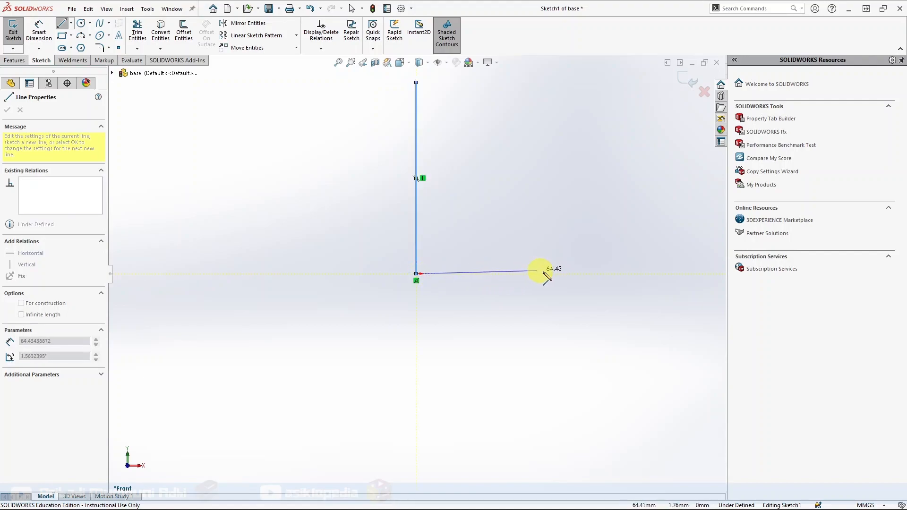
click(620, 274)
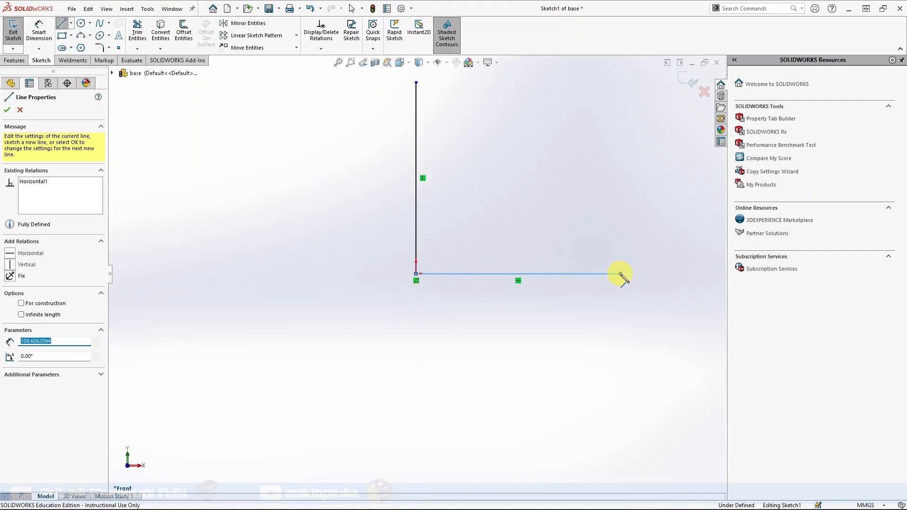
key(Escape)
key(Escape)
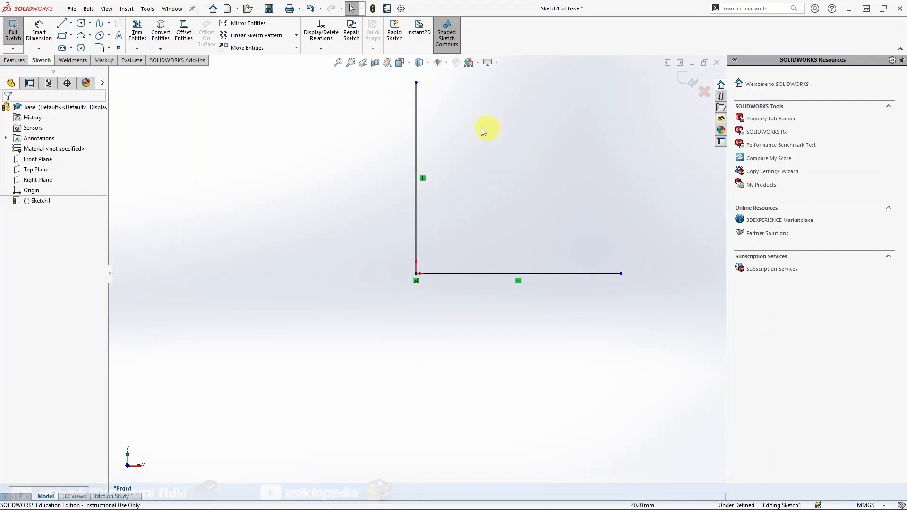
Step: Draw a diagonal line about 100 mm long from the upper part of the vertical line to the horizontal line
click(67, 26)
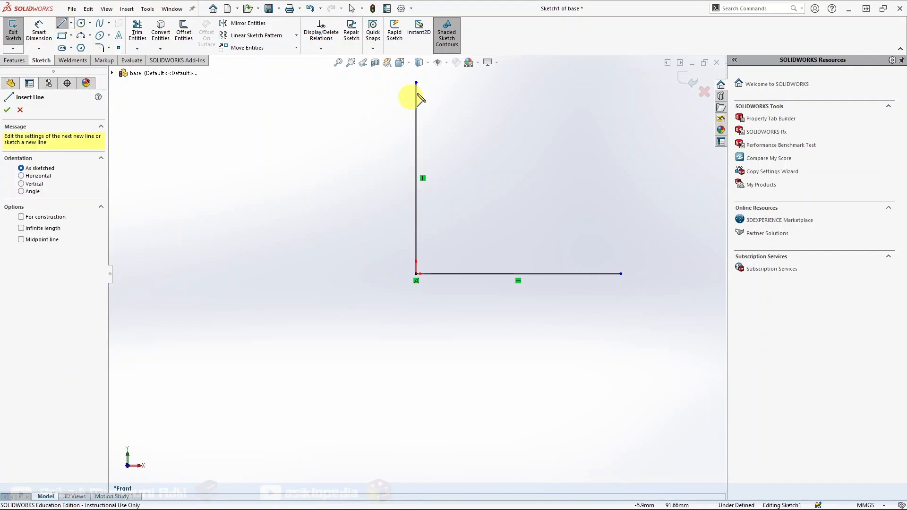
click(417, 178)
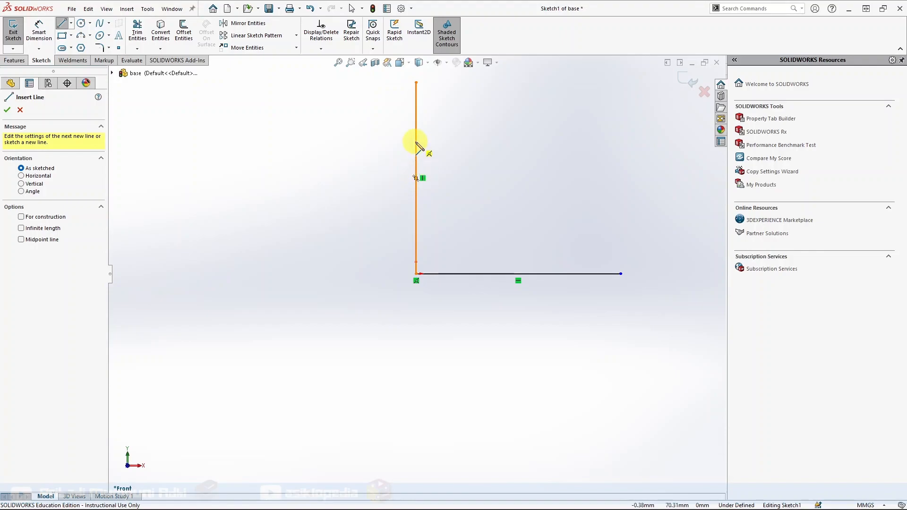
click(416, 140)
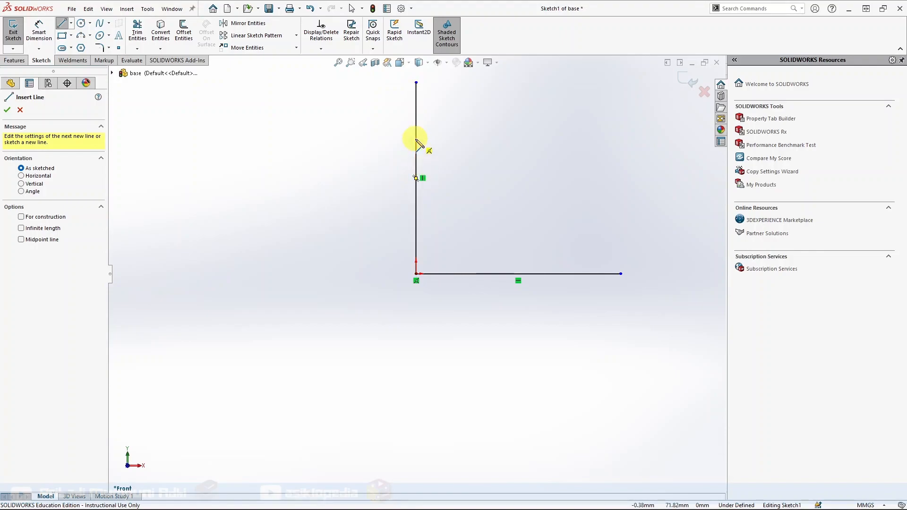
click(548, 274)
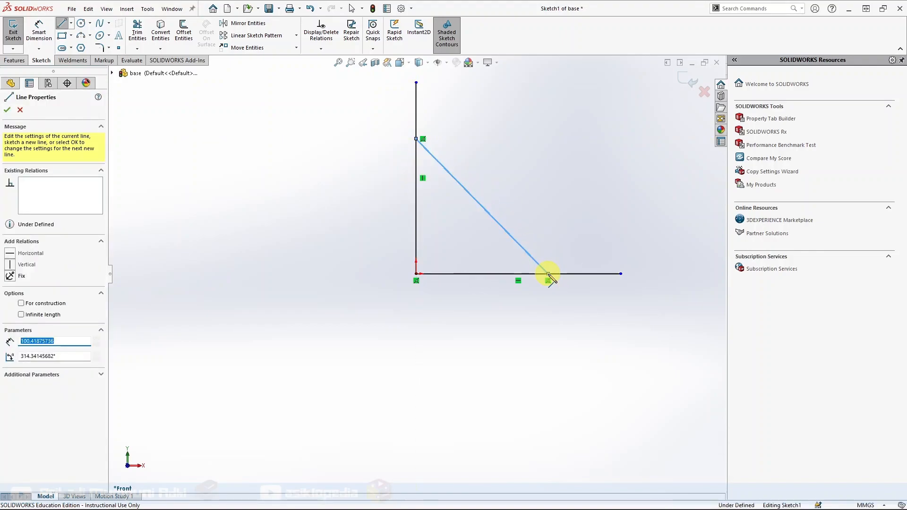
key(Escape)
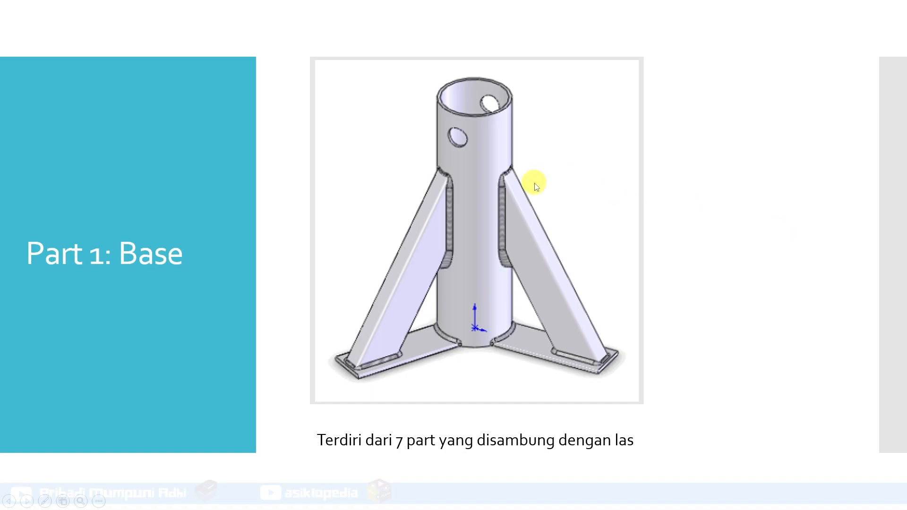
click(543, 186)
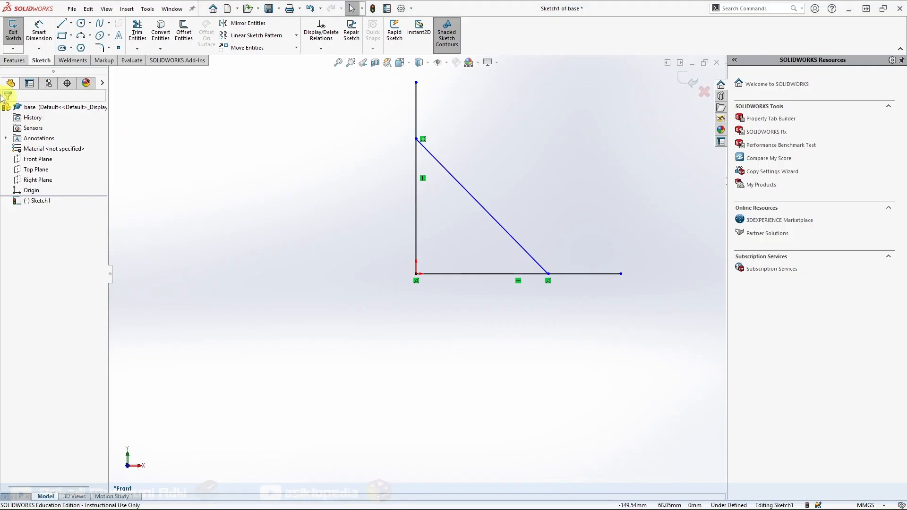
Step: Dimension the vertical line to 250 mm and the horizontal line to 140 mm
click(39, 31)
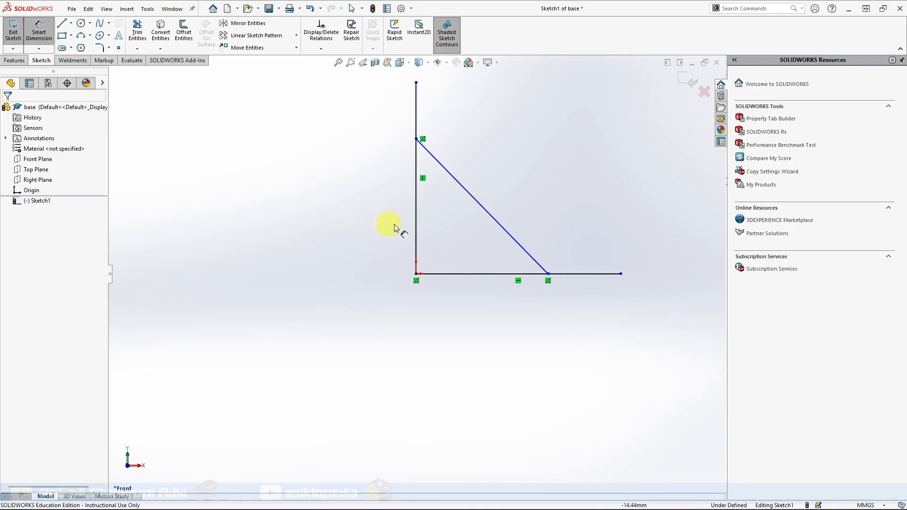
click(416, 206)
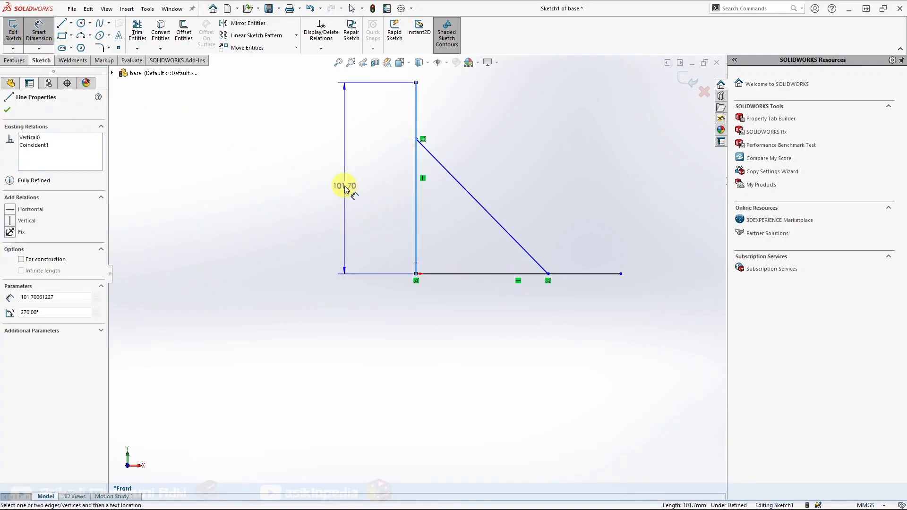
click(346, 187)
text(250)
key(Return)
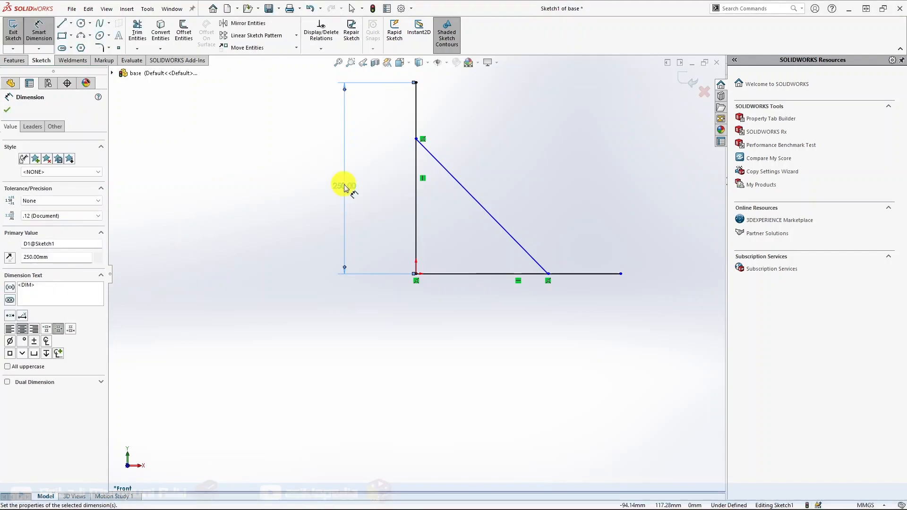
click(520, 278)
click(516, 310)
text(140)
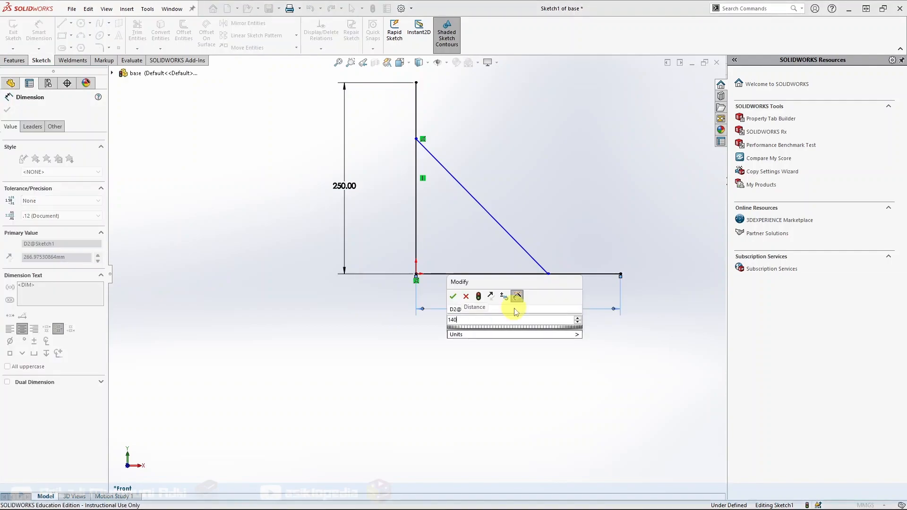
key(Return)
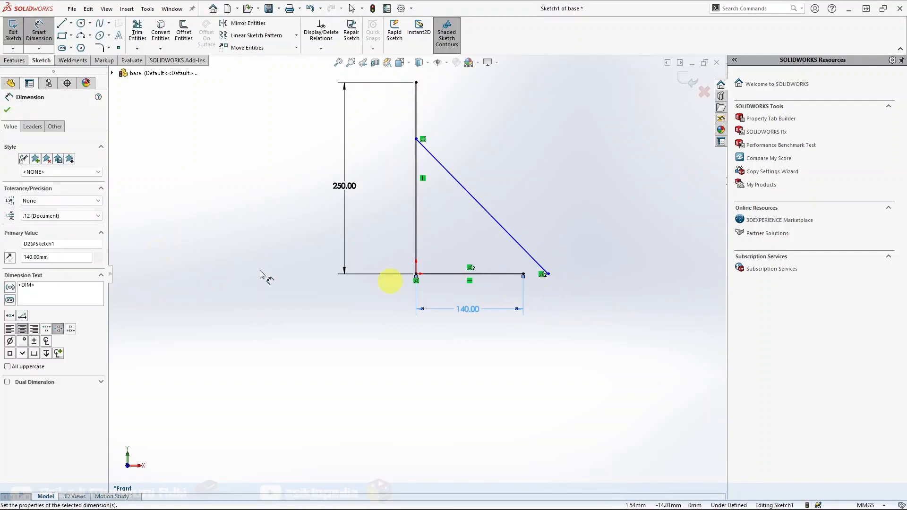
Step: Move the diagonal line's lower endpoint back along the horizontal line, a little inside its outer end
click(38, 32)
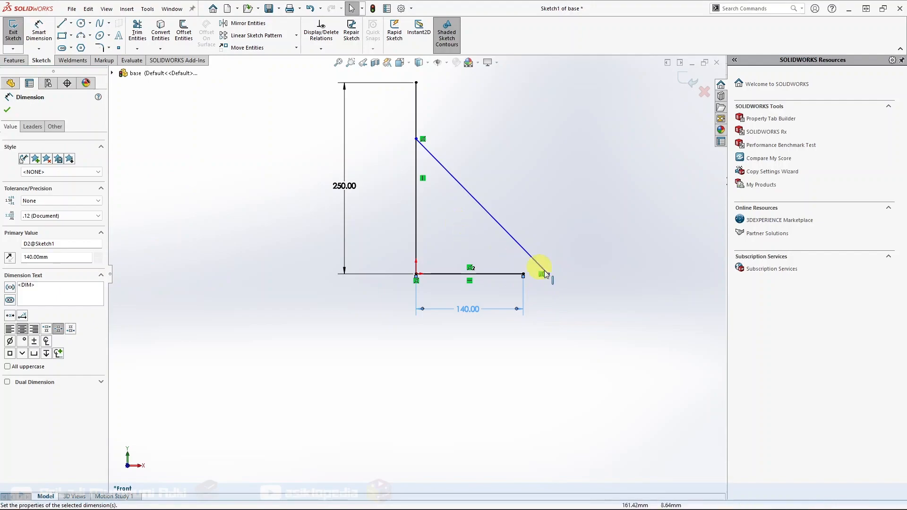
drag(549, 276, 499, 274)
click(611, 329)
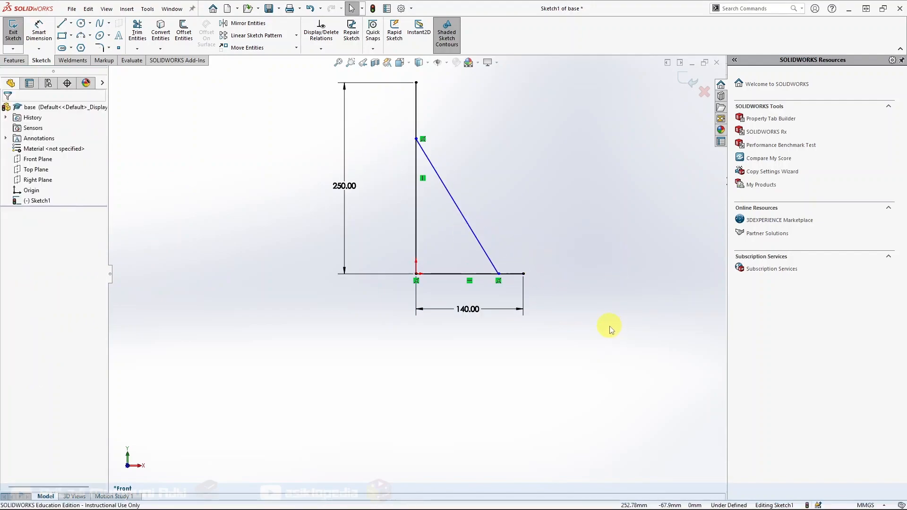
Step: Dimension the height of the diagonal's upper endpoint above the horizontal line to 200 mm
click(38, 30)
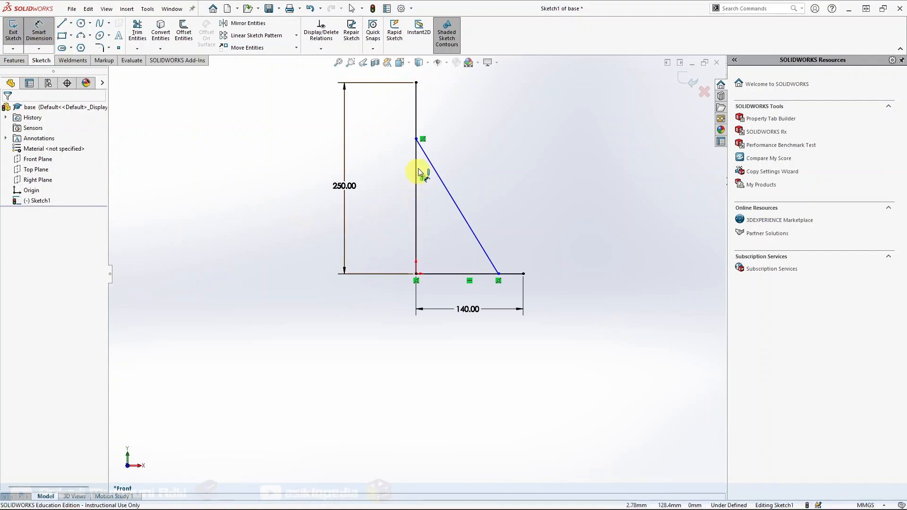
click(416, 138)
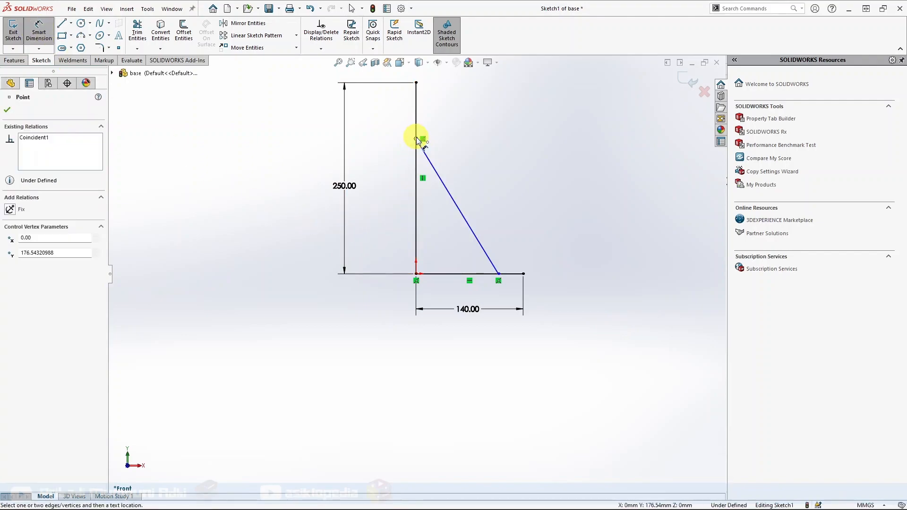
click(435, 274)
click(386, 219)
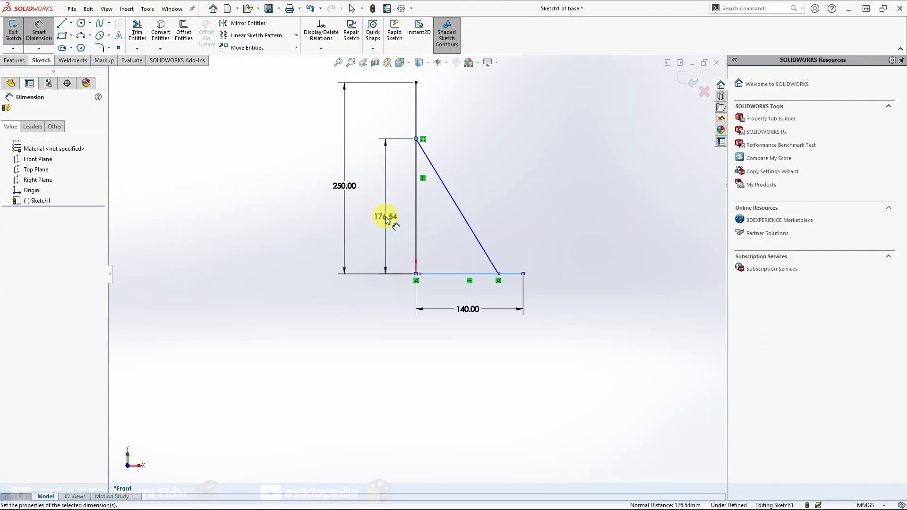
text(200)
key(Return)
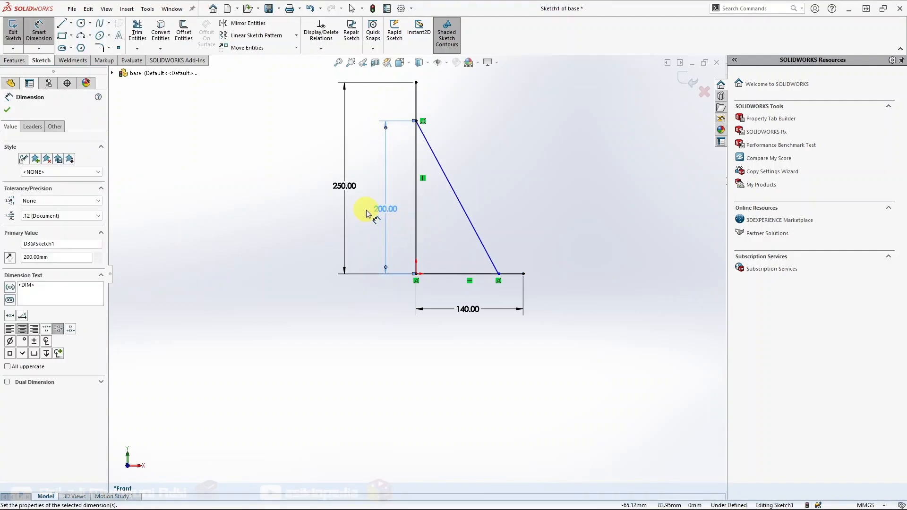
Step: Dimension the angle between the diagonal and the vertical line to 30° and exit the sketch
click(466, 213)
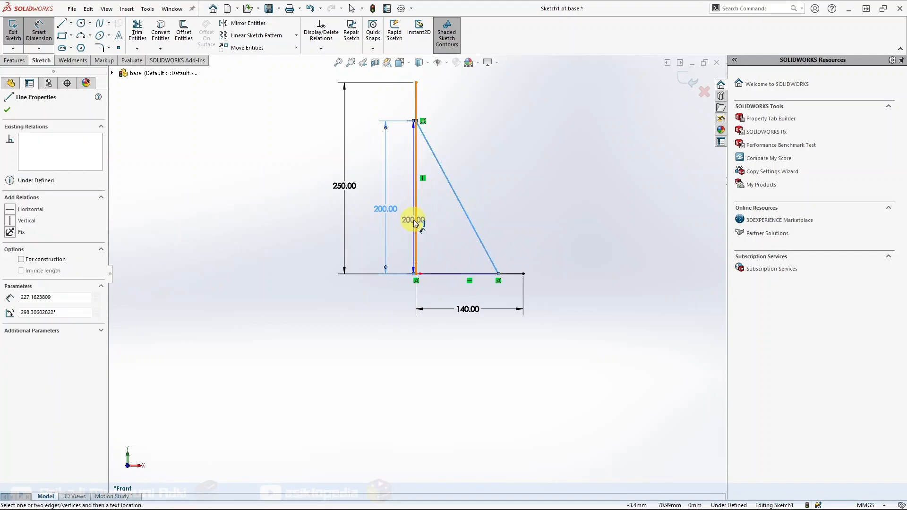
click(416, 219)
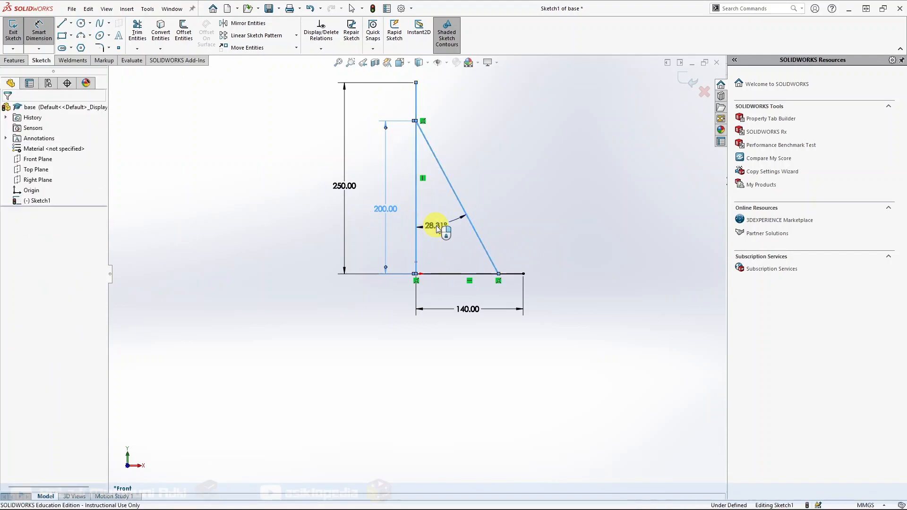
click(437, 229)
text(30)
key(Return)
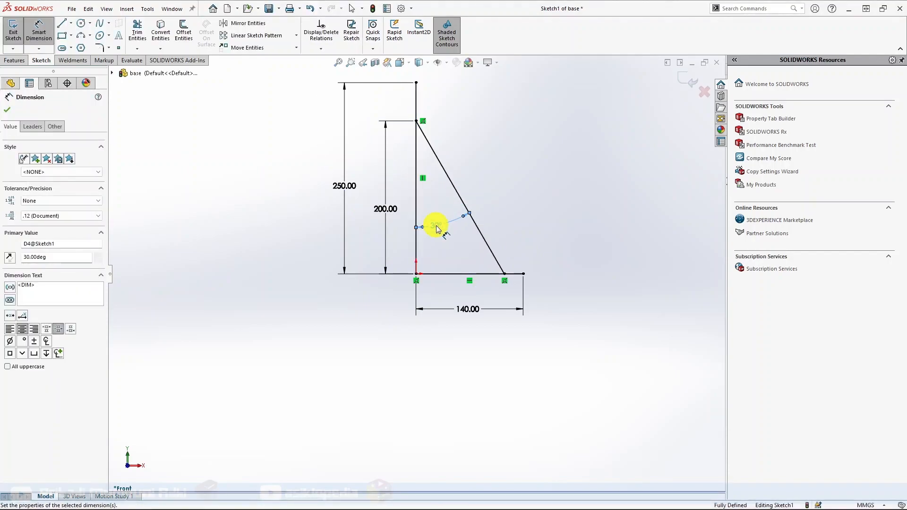
key(Escape)
key(Escape)
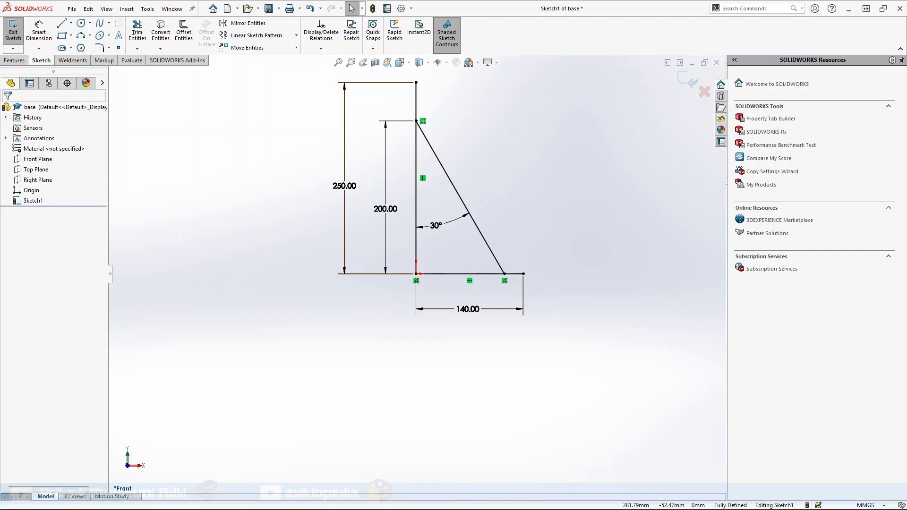
click(12, 29)
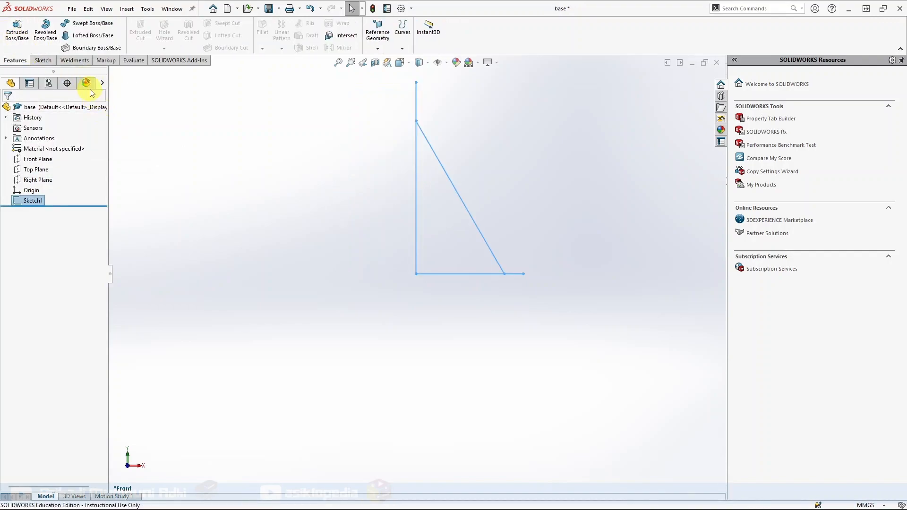
Step: Add an ISO pipe structural member of size 33.7 x 4.0 along the vertical sketch line
click(83, 66)
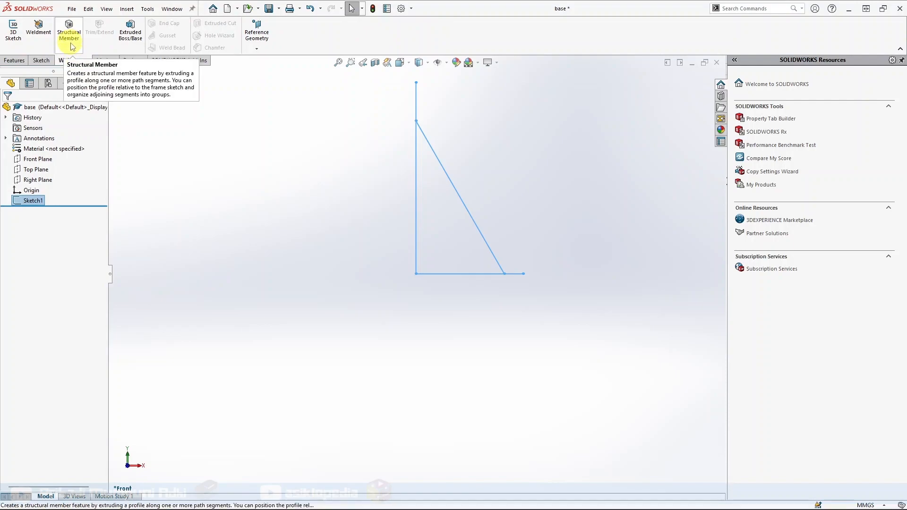
click(71, 42)
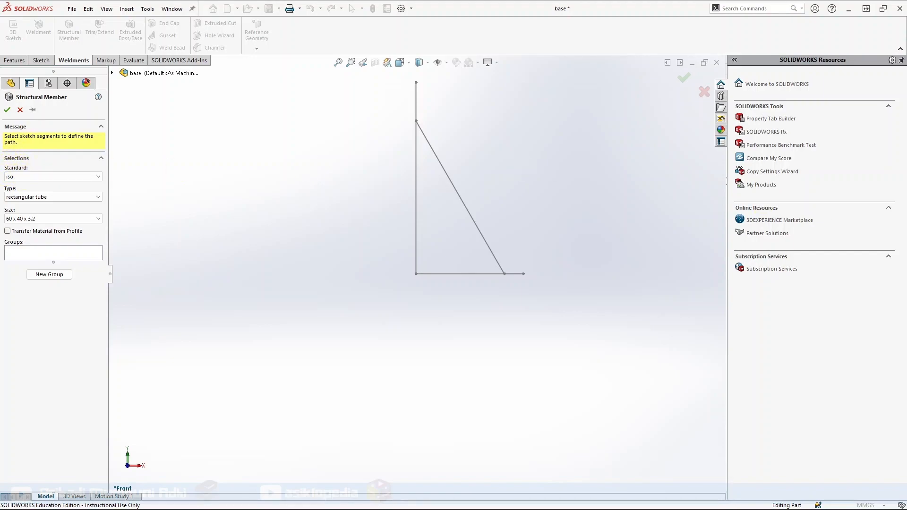
click(31, 198)
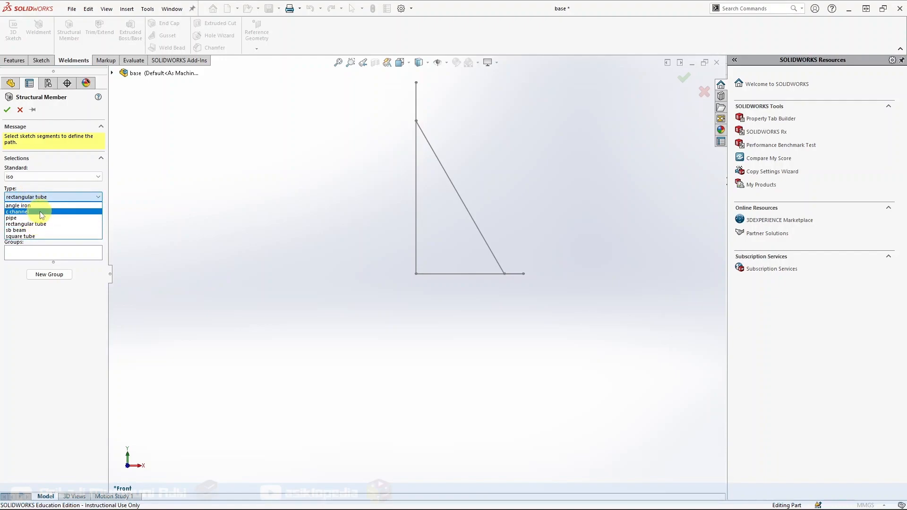
click(42, 217)
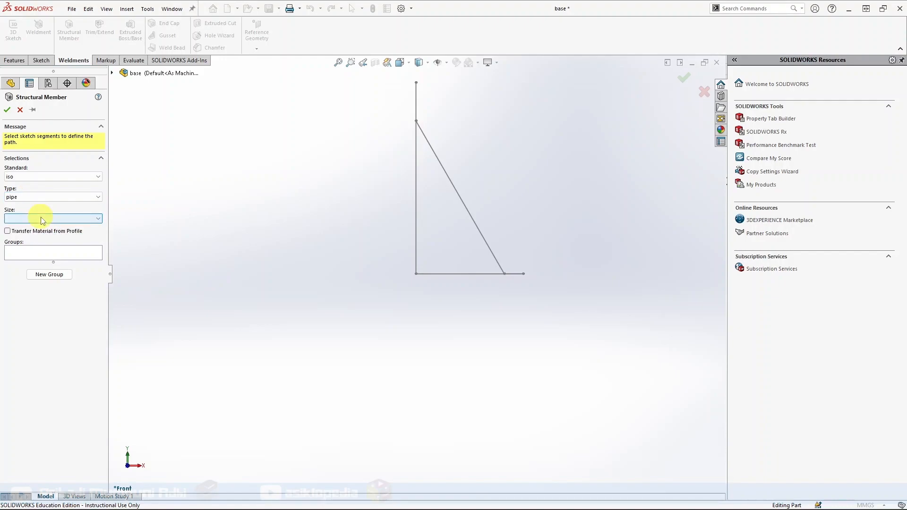
click(97, 219)
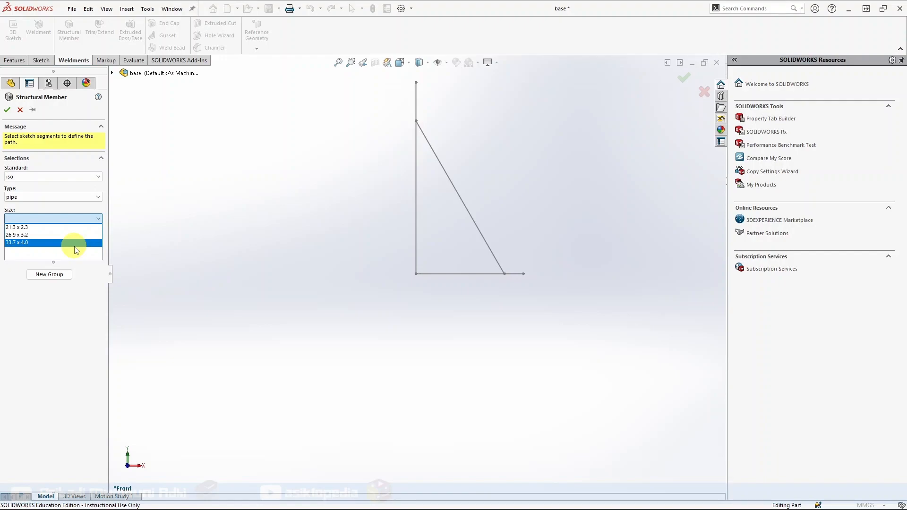
click(37, 242)
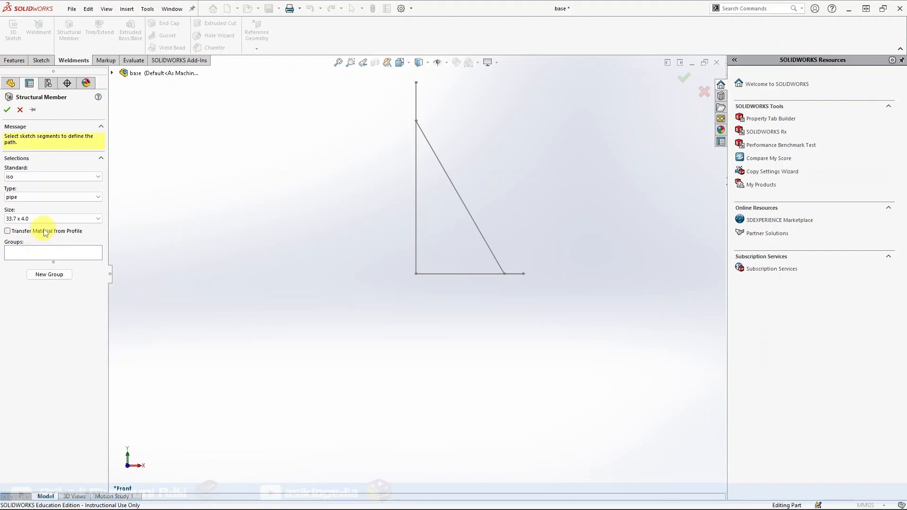
click(416, 179)
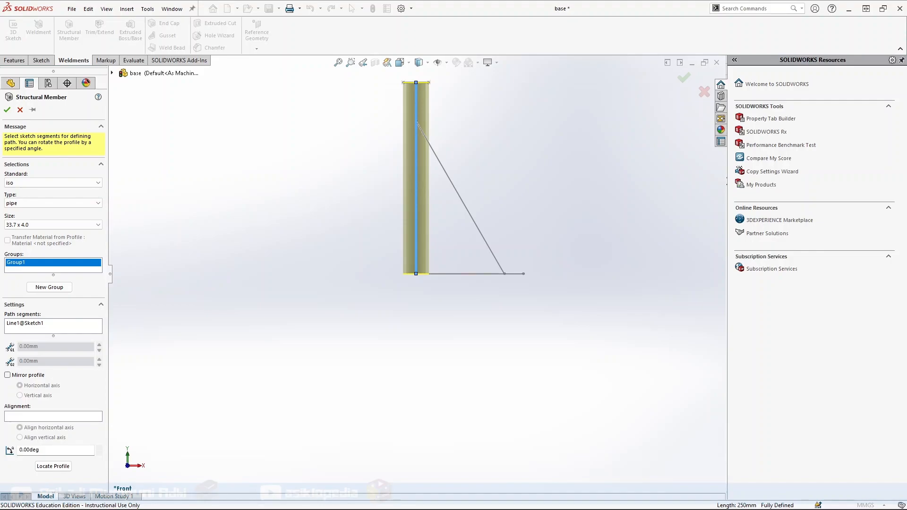
click(7, 109)
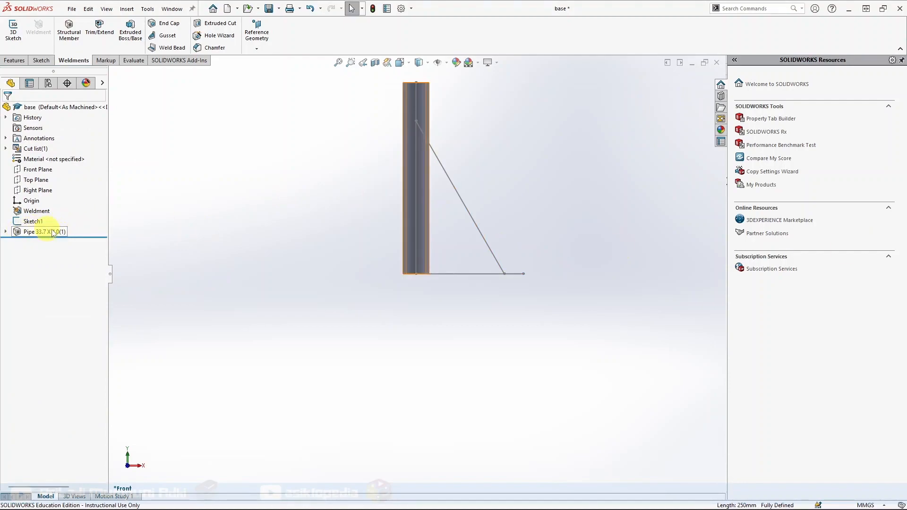
Step: Open the pipe member's profile sketch for editing and set the outer circle's diameter to 70 mm
click(6, 232)
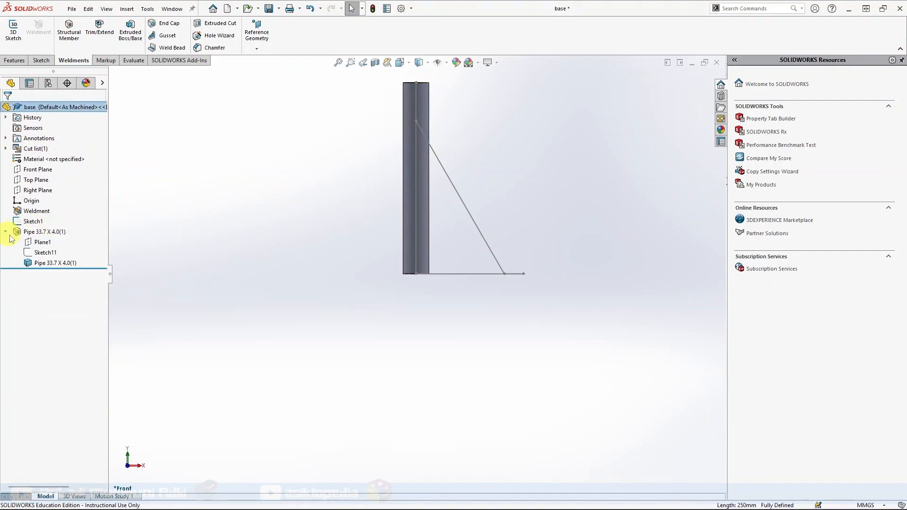
click(43, 252)
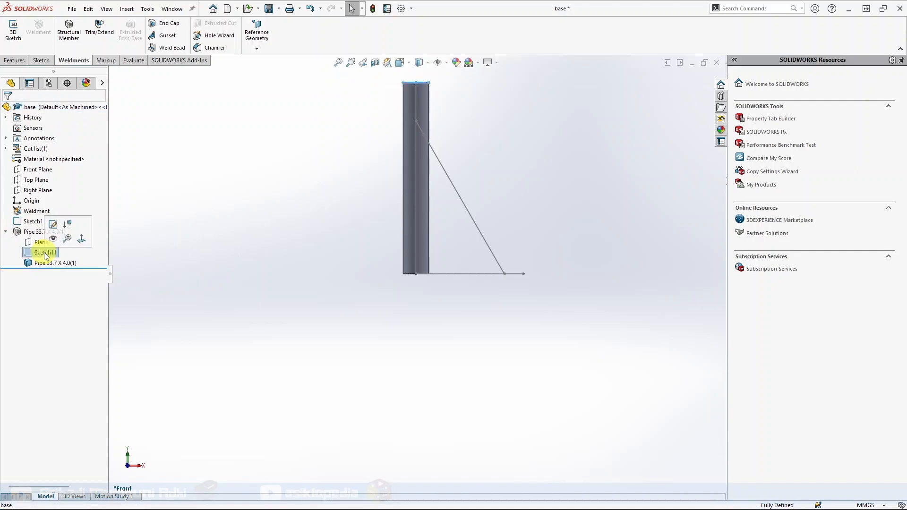
click(53, 227)
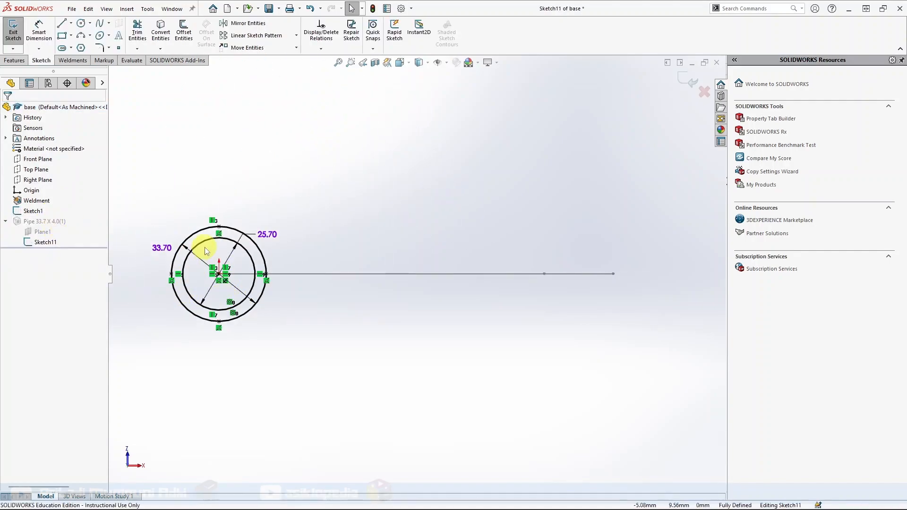
scroll(187, 257, down, 4)
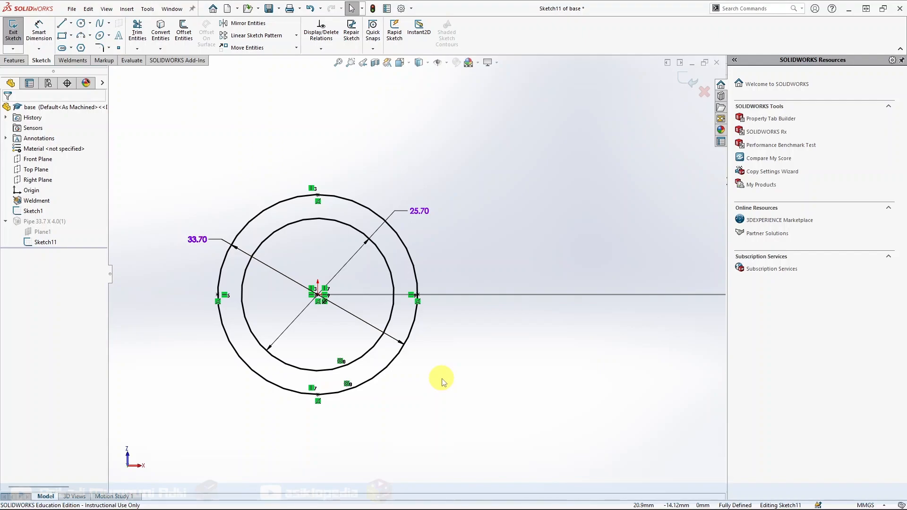
double_click(197, 240)
text(70)
key(Return)
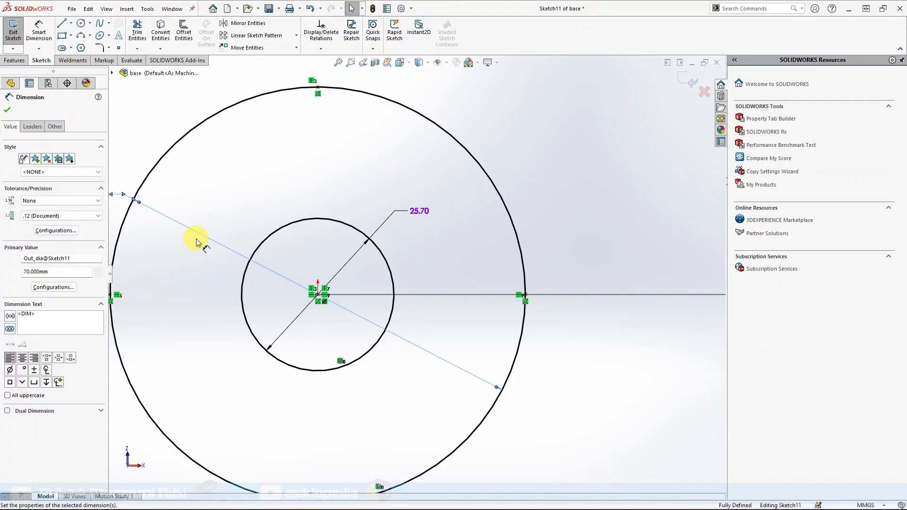
Step: Set the pipe profile's inner circle diameter to 64 mm and exit the sketch
double_click(420, 211)
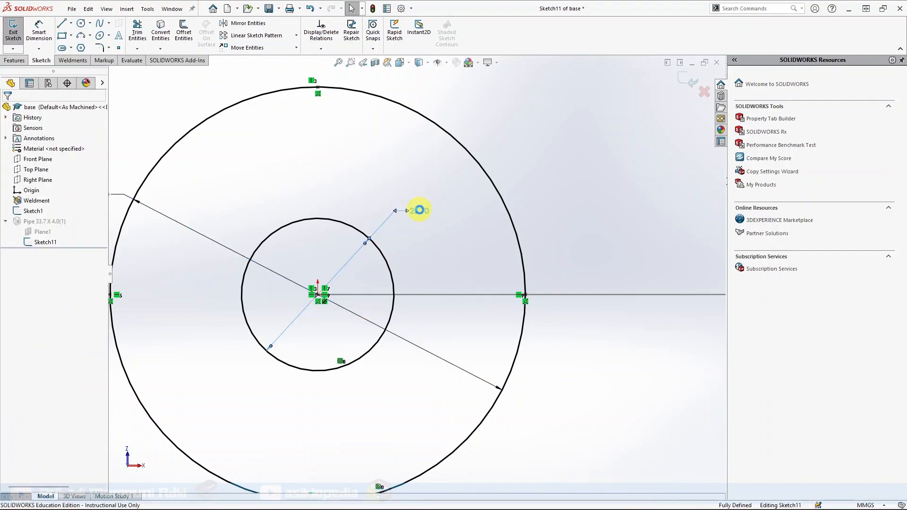
text(64)
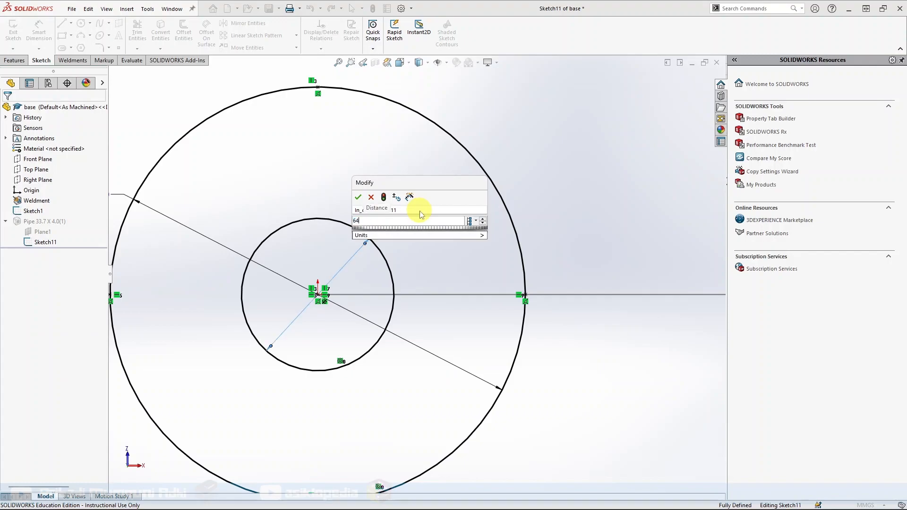
key(Return)
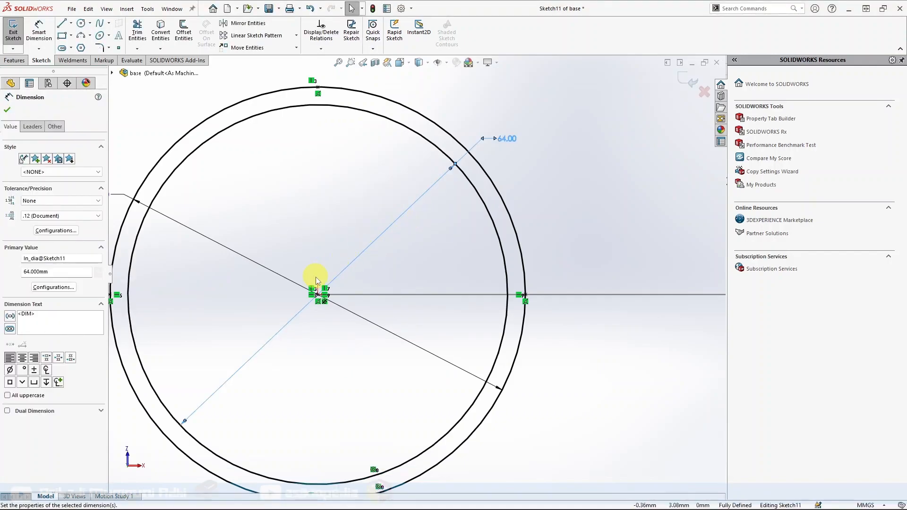
key(f)
click(7, 109)
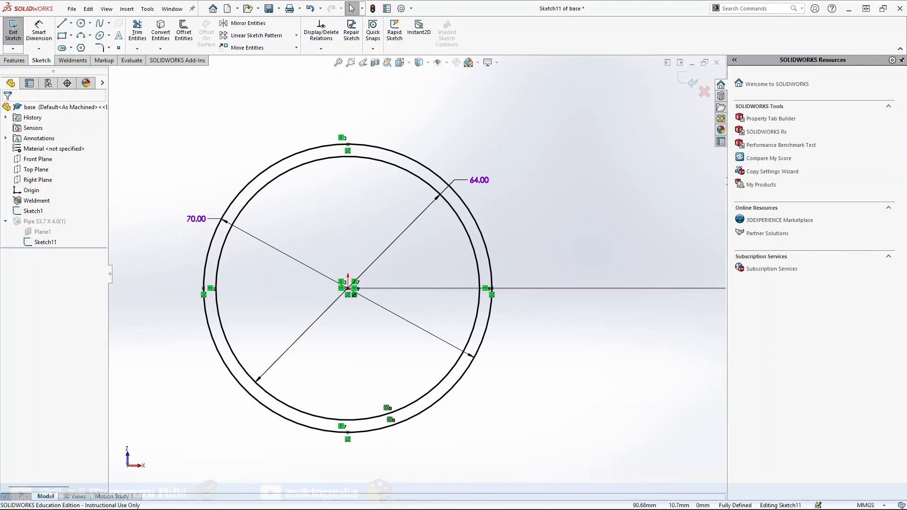
key(ctrl+7)
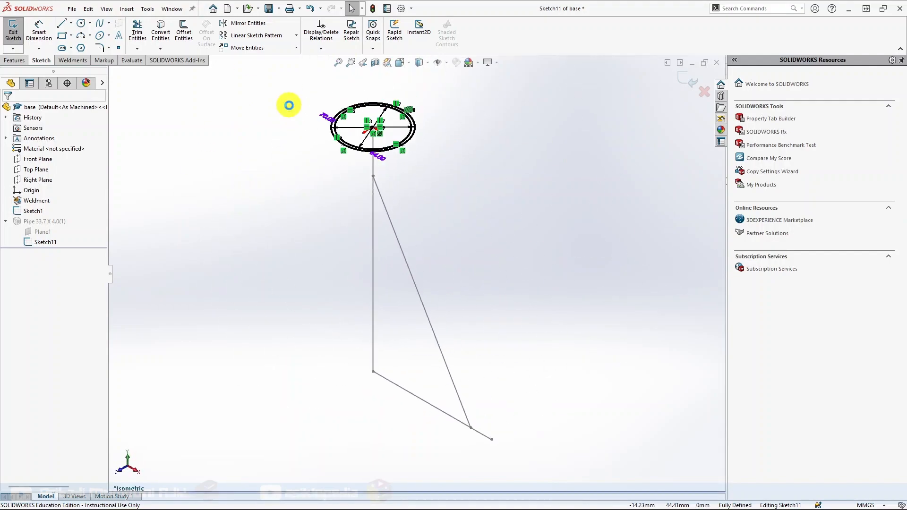
click(689, 80)
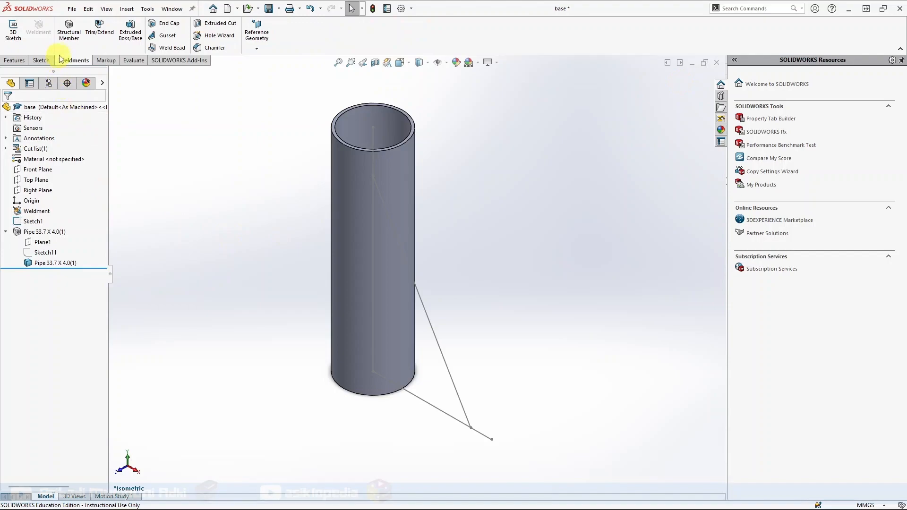
Step: Start an ISO rectangular tube structural member of size 60 x 40 x 3.2 along the horizontal sketch line
click(69, 31)
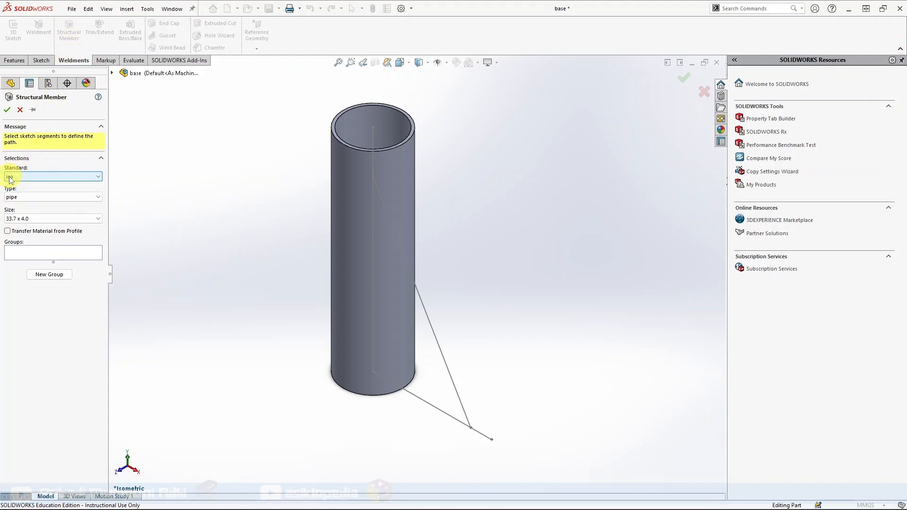
click(21, 200)
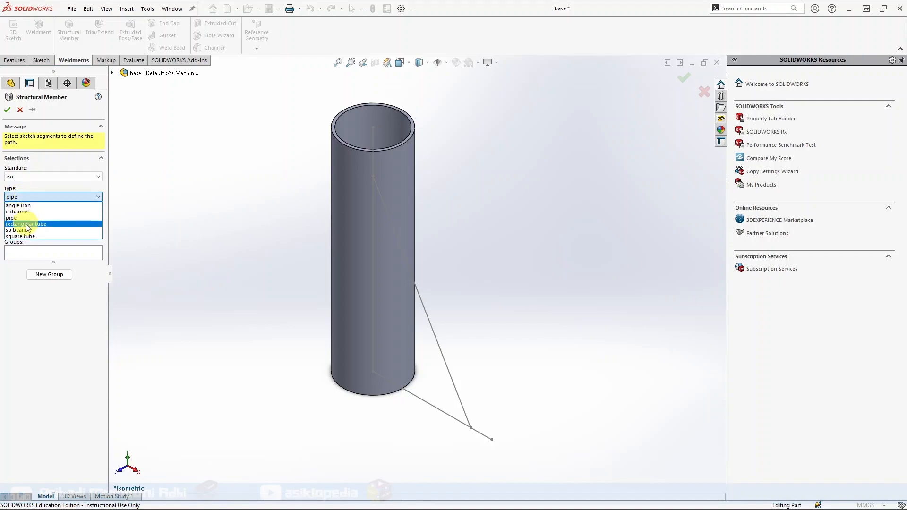
click(27, 224)
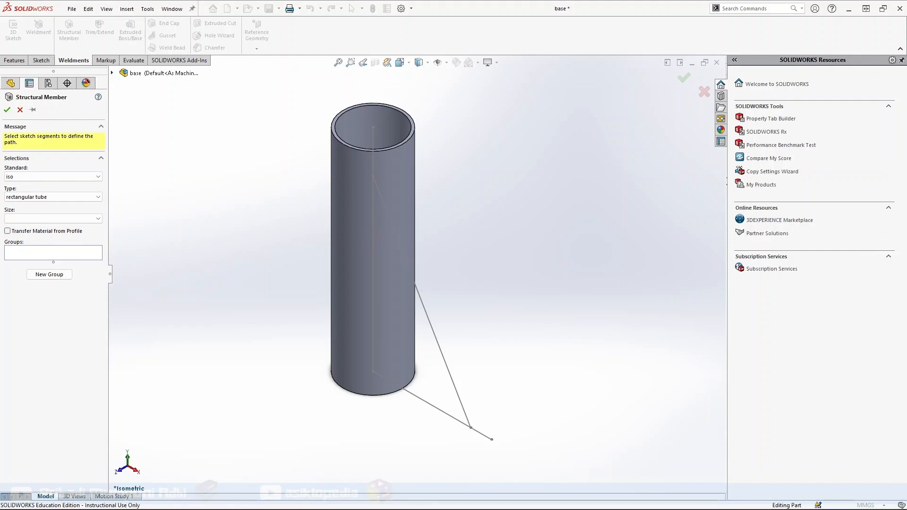
click(73, 219)
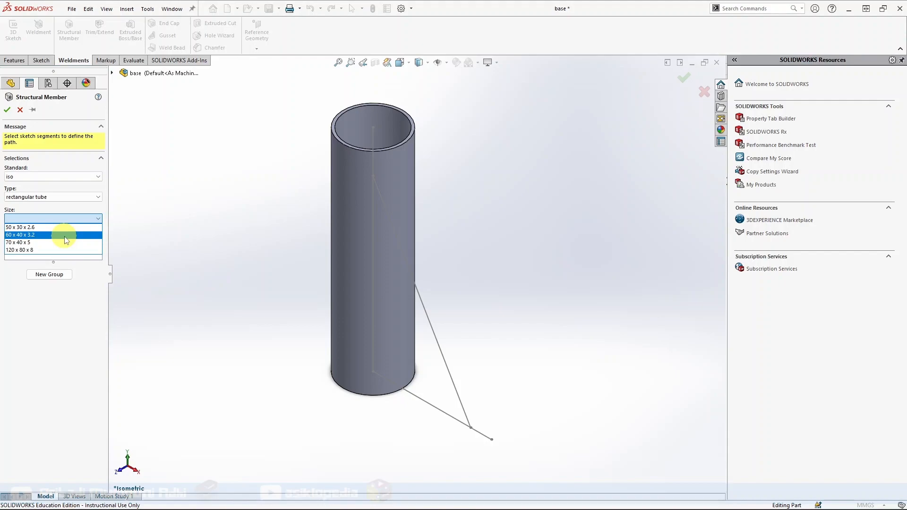
click(65, 235)
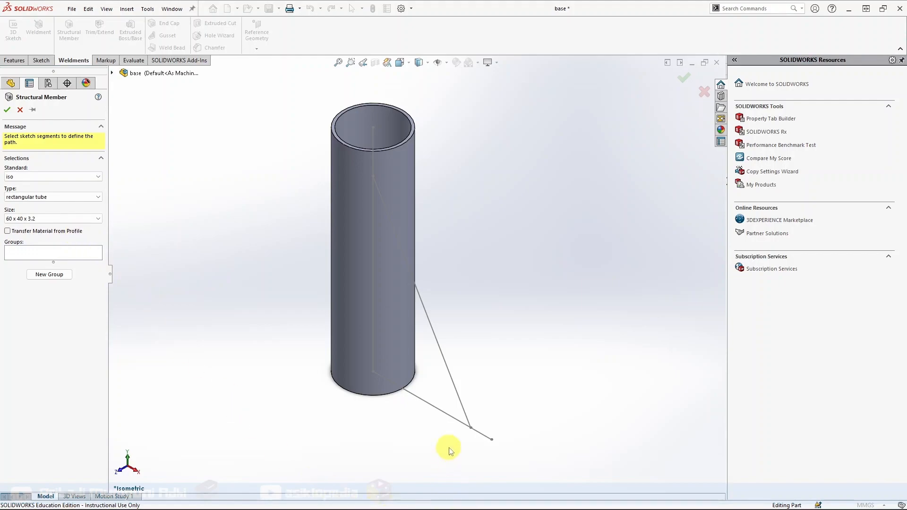
click(452, 421)
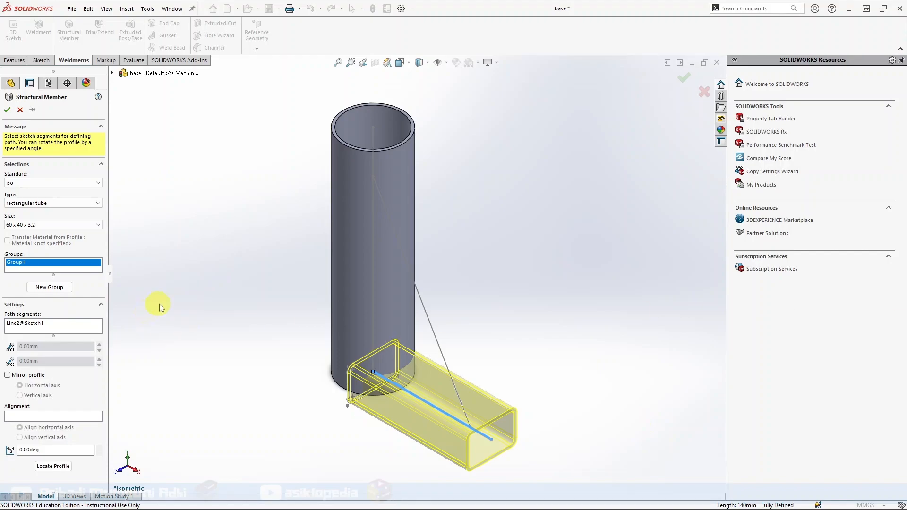
Step: Relocate the tube profile so the midpoint of its lower edge lies on the path line, and finish the member
click(52, 466)
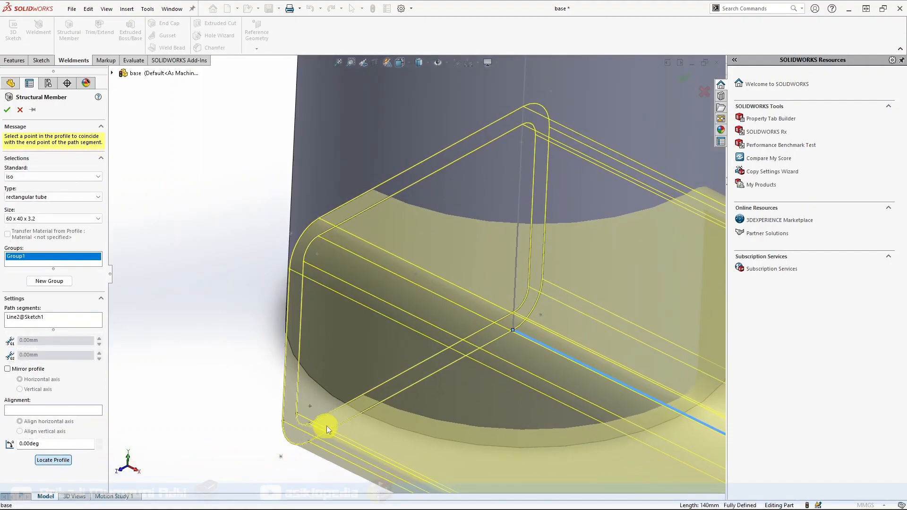
click(411, 385)
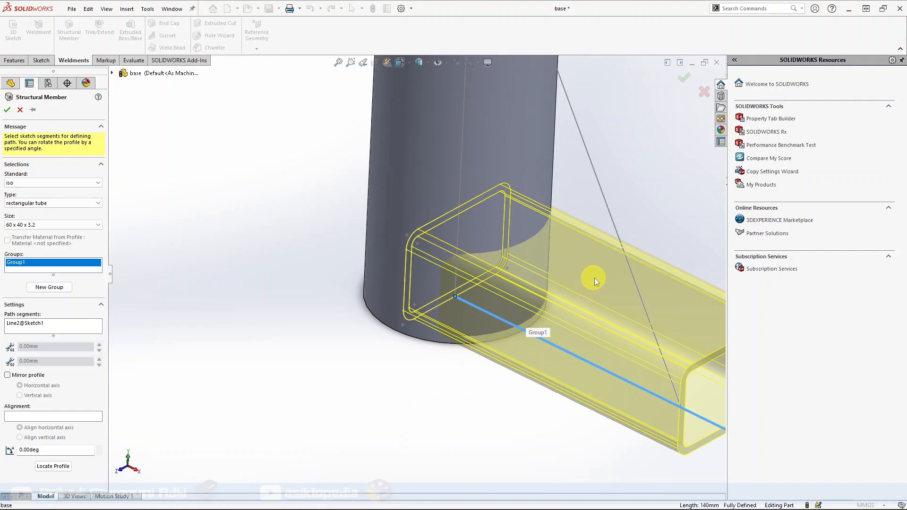
click(7, 110)
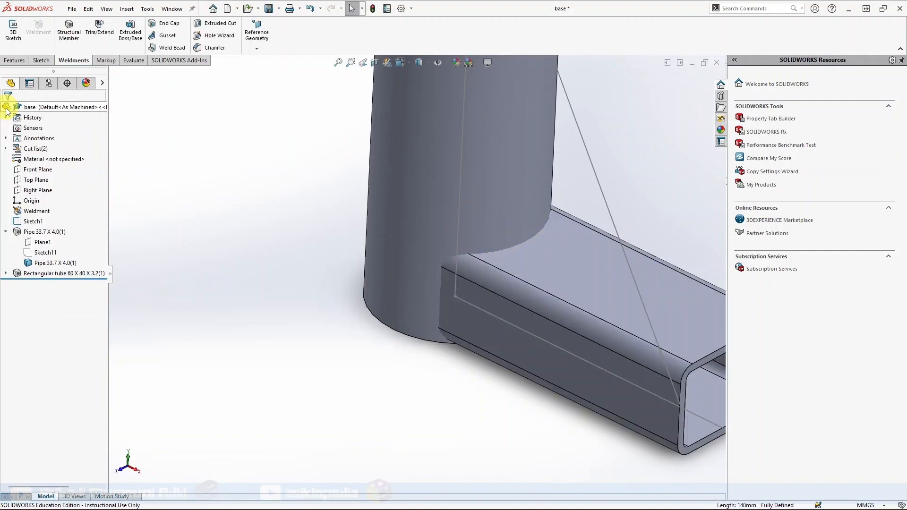
Step: Open the profile sketch of the horizontal rectangular tube member for editing
scroll(444, 404, up, 3)
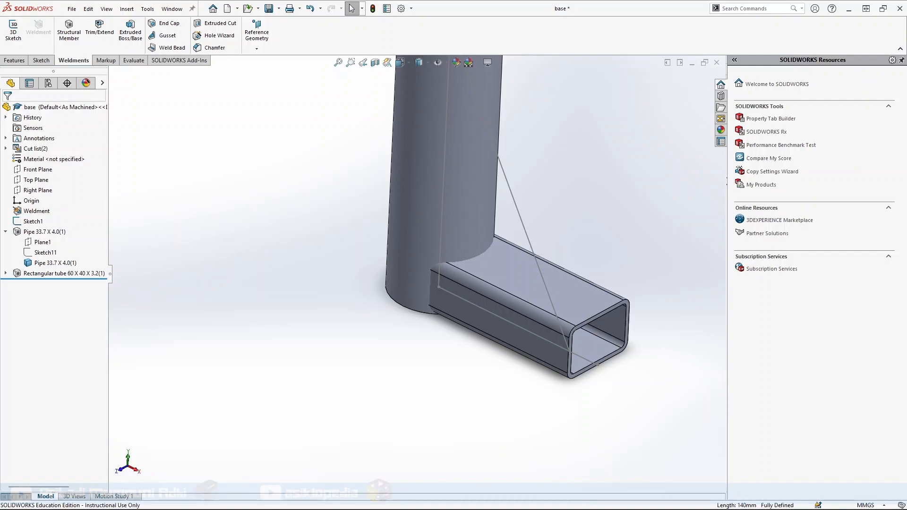
click(5, 231)
click(6, 242)
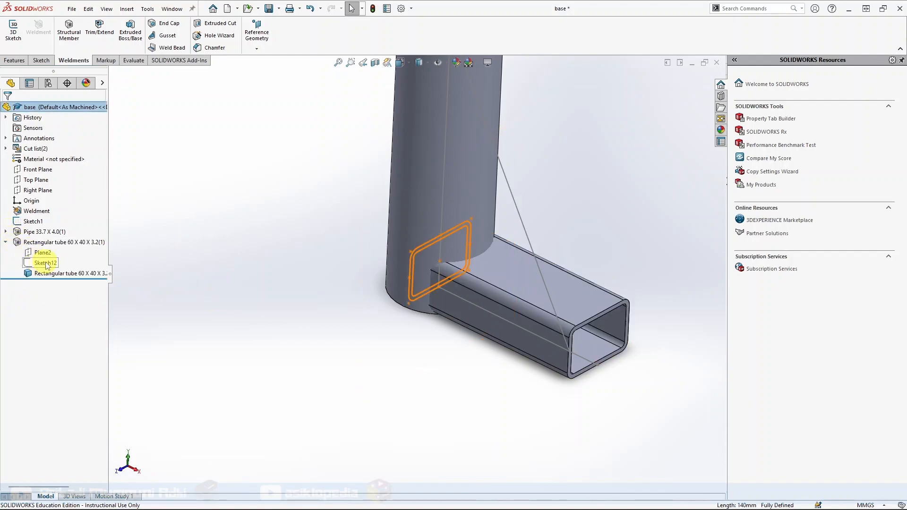
click(46, 263)
click(51, 232)
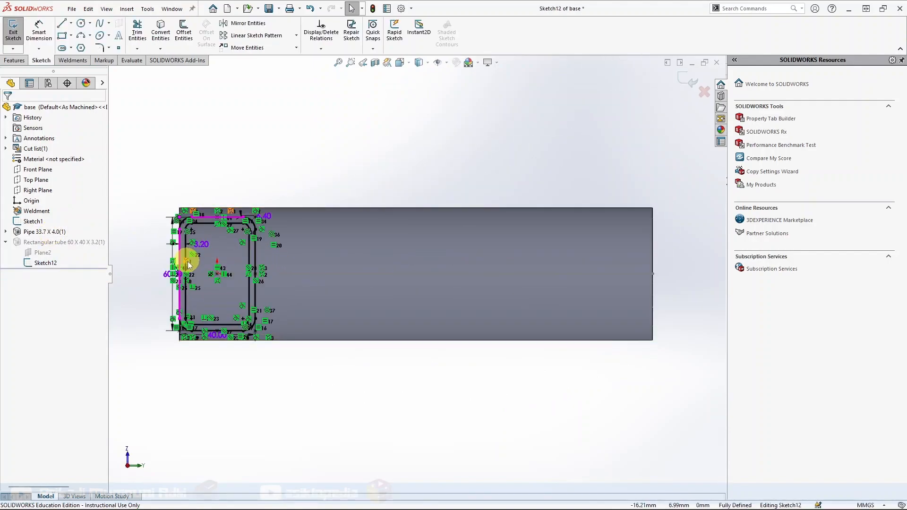
Step: Remove the entire inner rounded rectangle from the tube profile by deleting and power-trimming its lines and corner arcs
scroll(189, 262, down, 5)
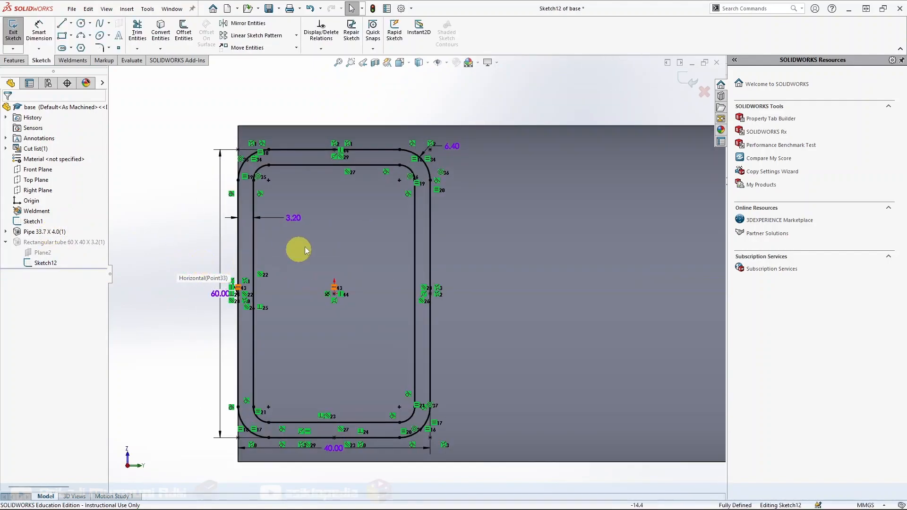
scroll(295, 236, down, 1)
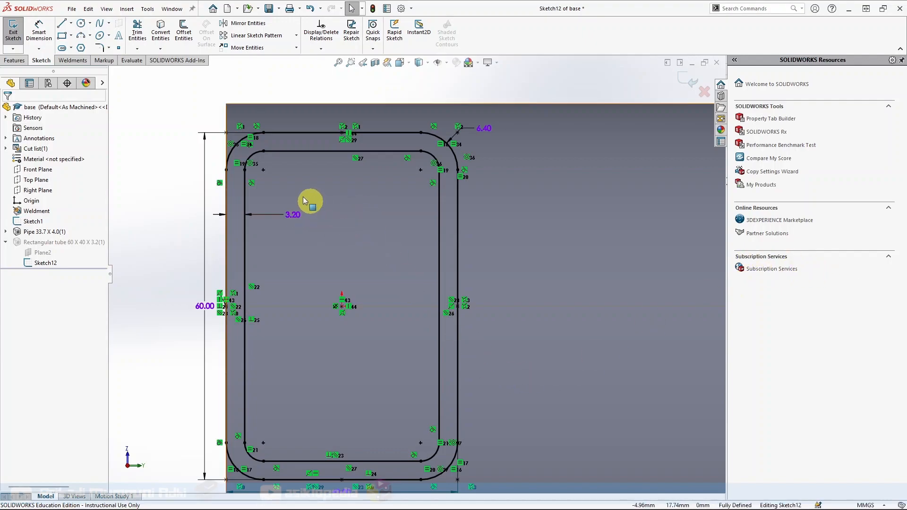
click(286, 151)
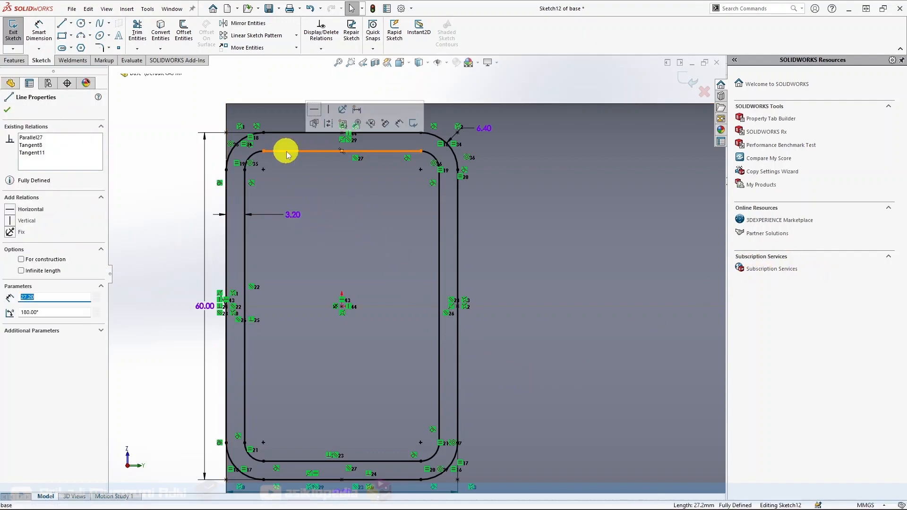
key(Delete)
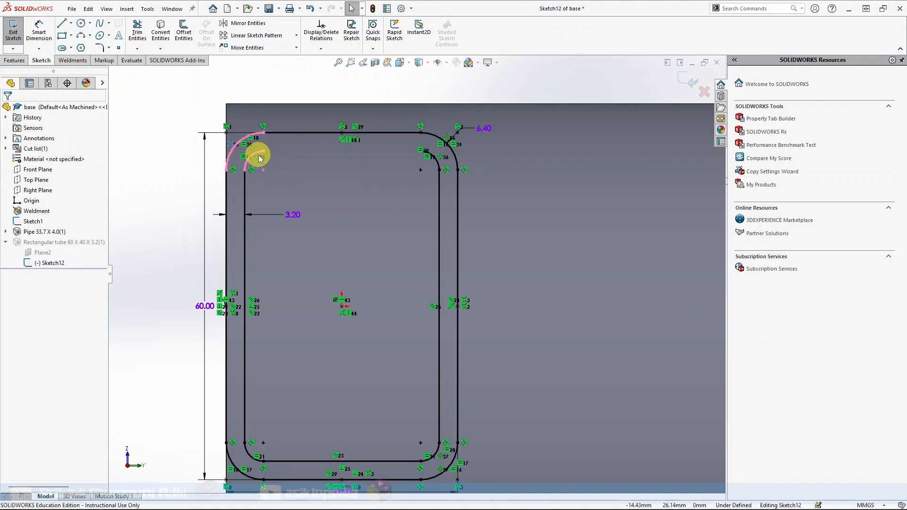
click(247, 155)
key(Delete)
click(245, 186)
key(Delete)
click(401, 260)
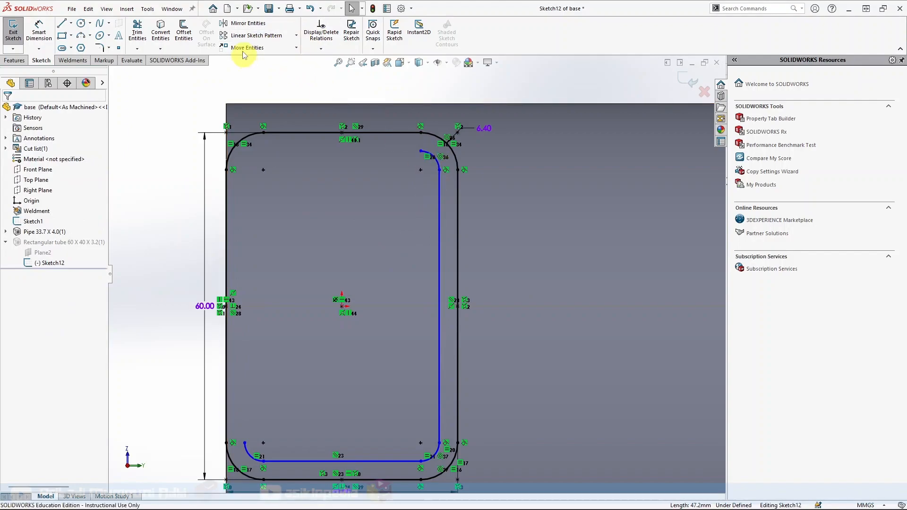
click(138, 29)
click(16, 180)
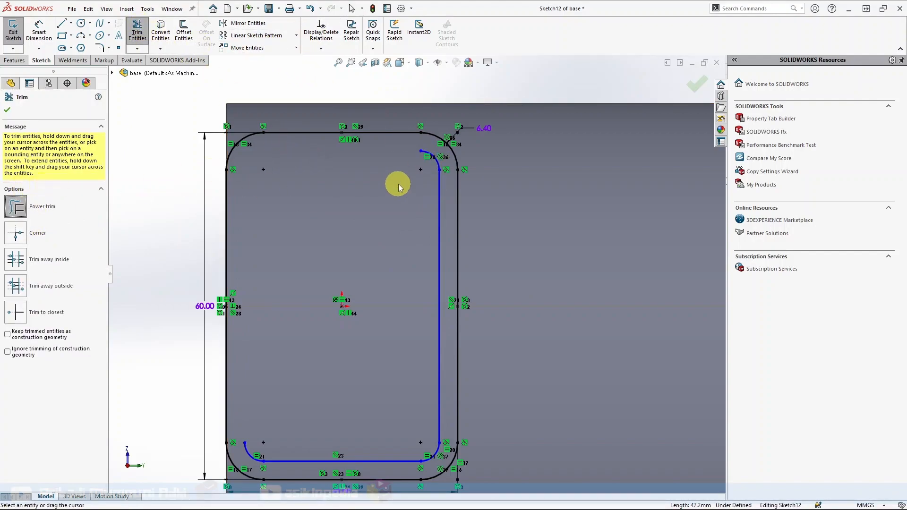
mouse_move(430, 159)
mouse_down()
mouse_move(427, 218)
mouse_move(233, 453)
mouse_move(318, 441)
mouse_move(428, 453)
mouse_up()
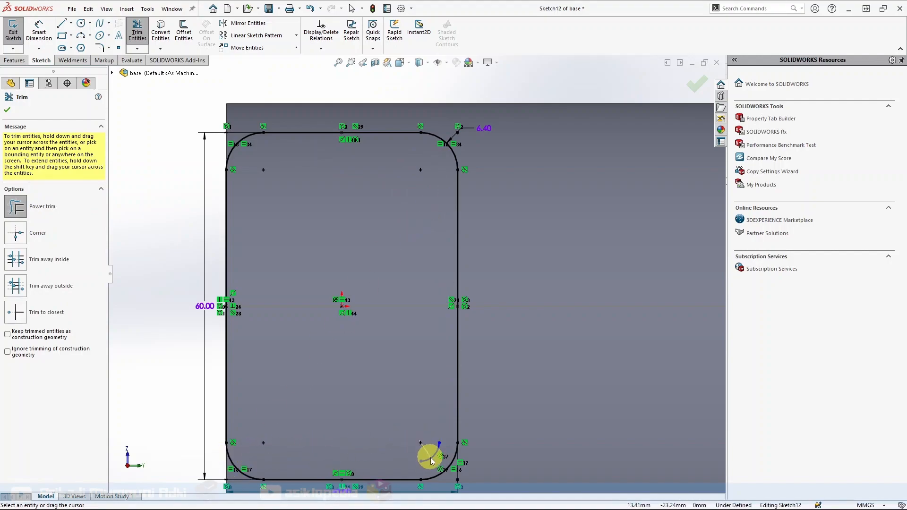
click(7, 109)
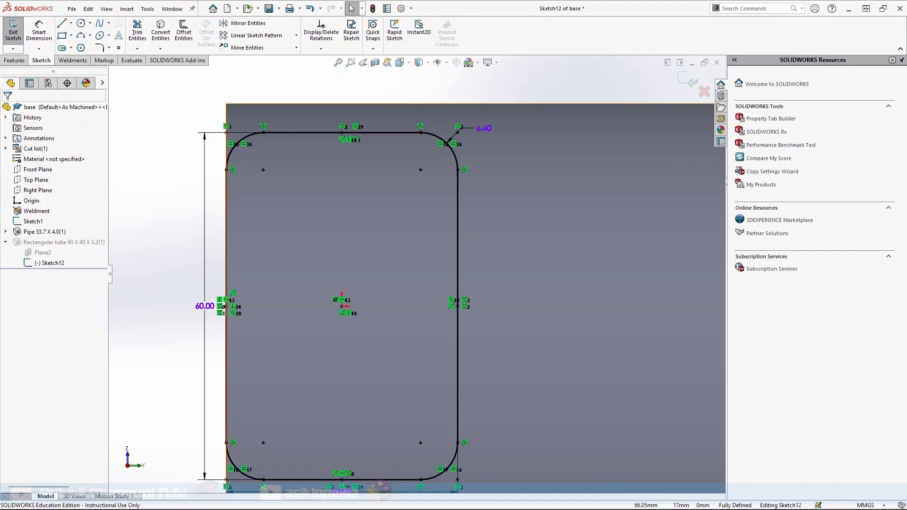
Step: Set the corner radius of the remaining outer rectangle to 0.5 mm
double_click(488, 128)
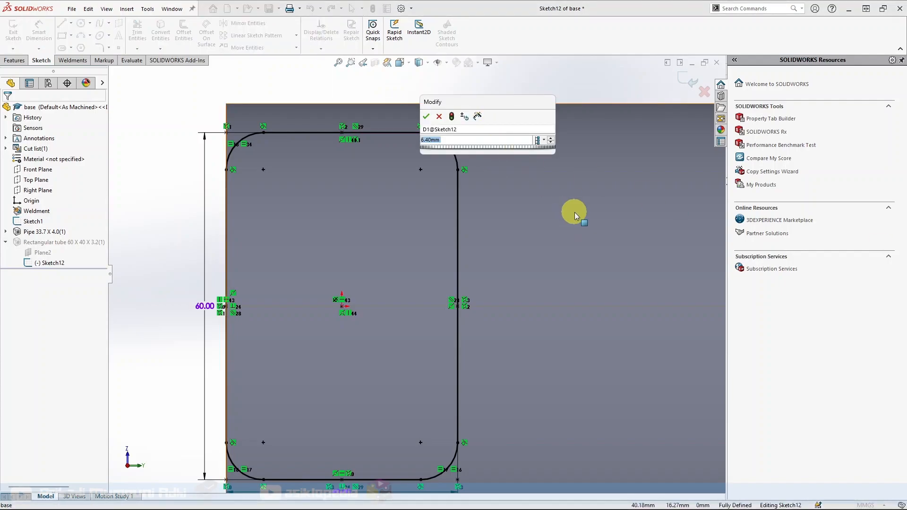
text(0.5)
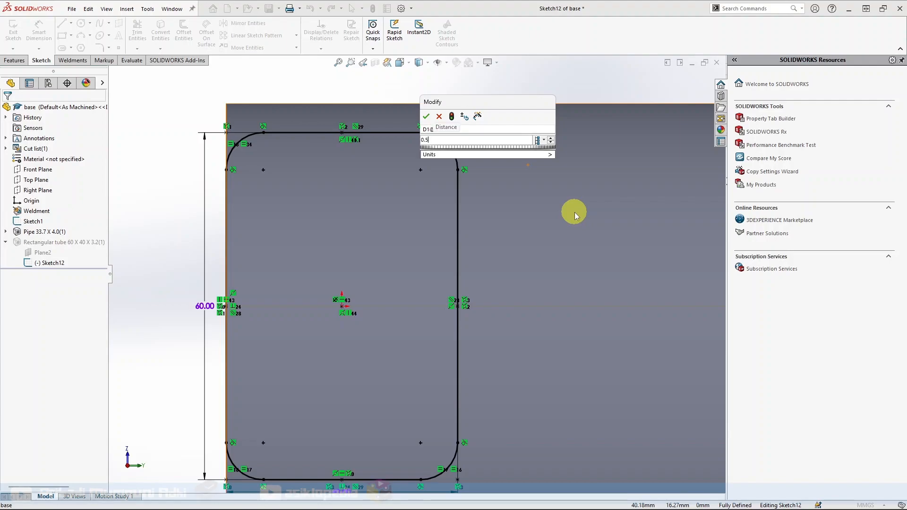
key(Return)
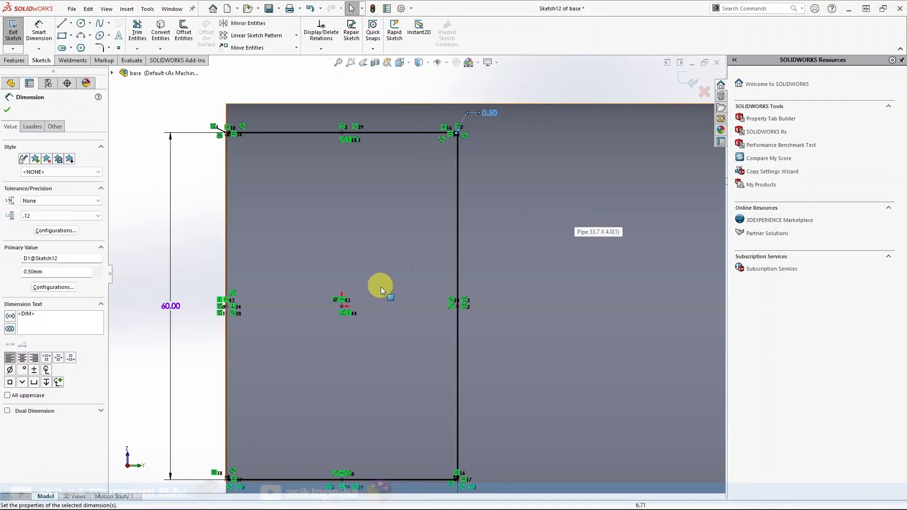
Step: Set the solid profile's thickness to 4 mm and its width to 40 mm, and exit the sketch
scroll(414, 349, down, 2)
scroll(415, 350, up, 4)
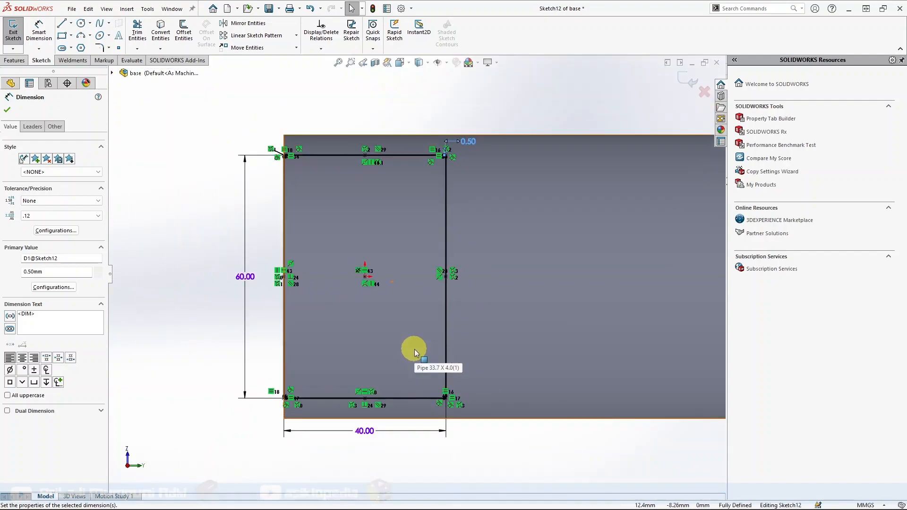
double_click(364, 430)
text(4)
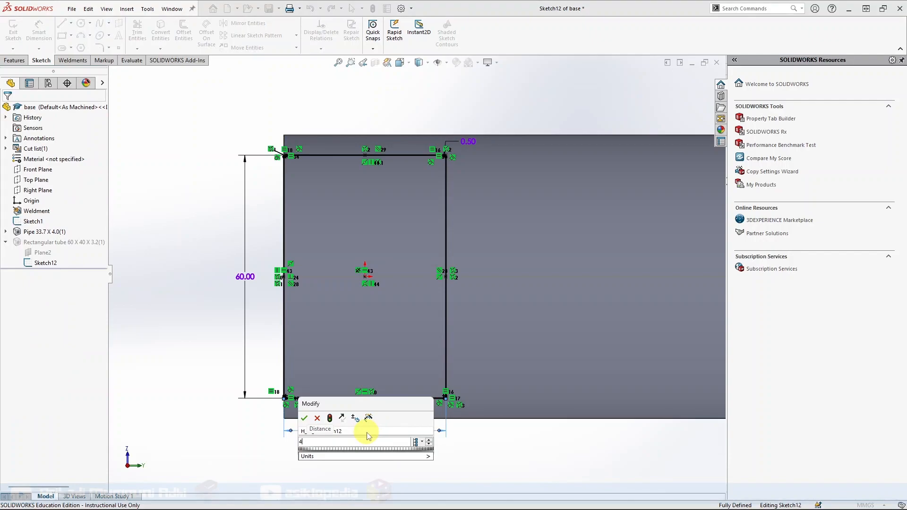
key(Return)
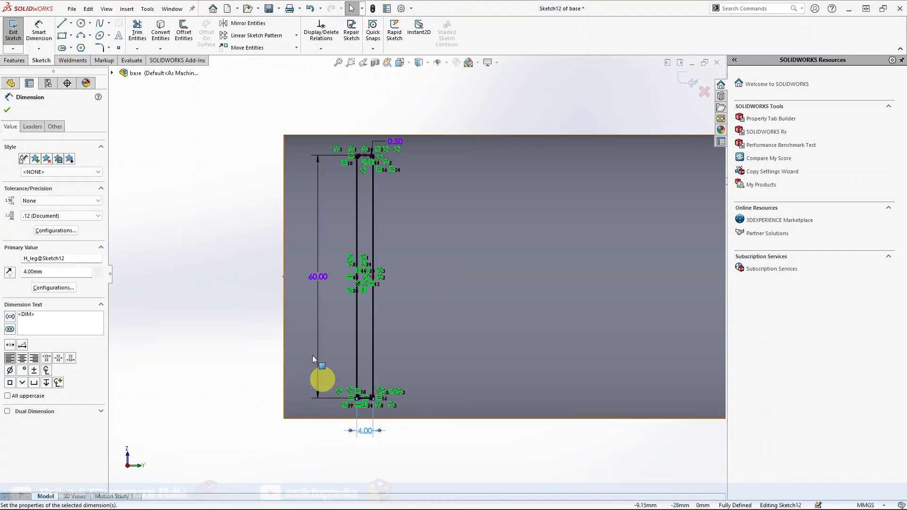
double_click(320, 275)
text(64)
key(Return)
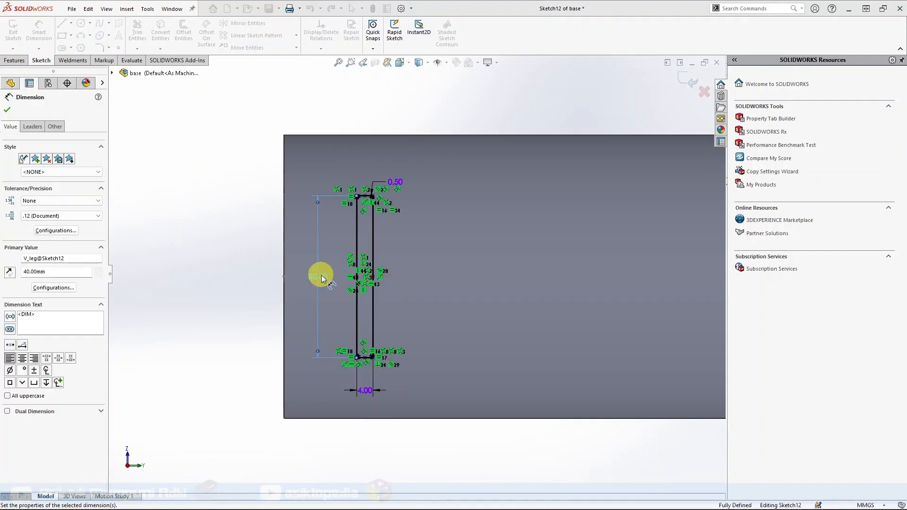
scroll(398, 240, down, 2)
scroll(398, 240, down, 1)
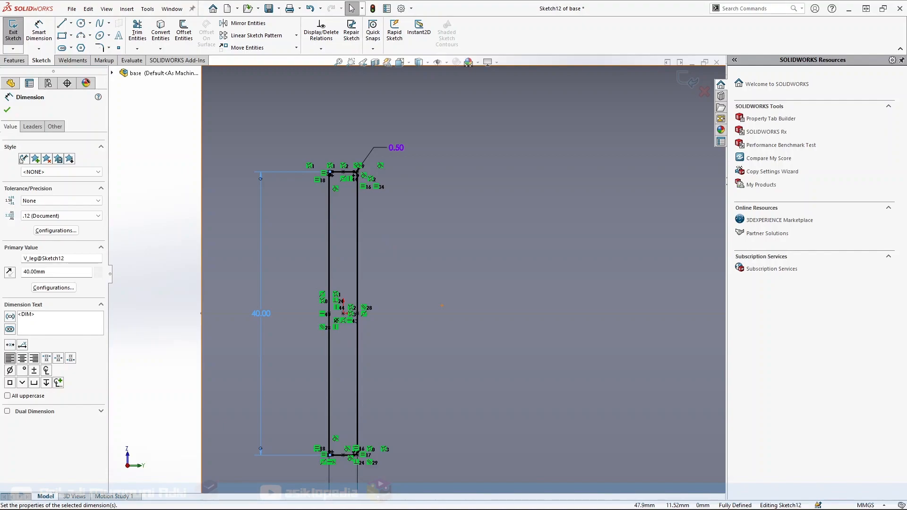
click(7, 110)
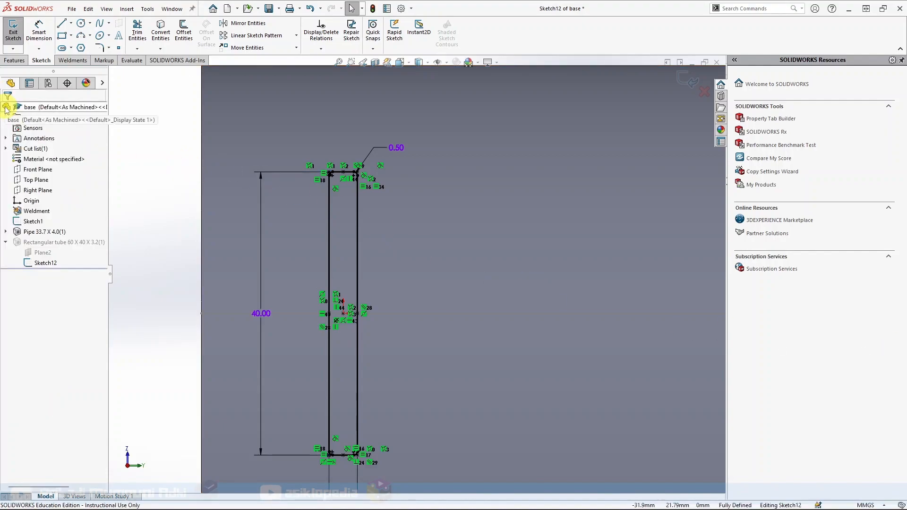
click(9, 36)
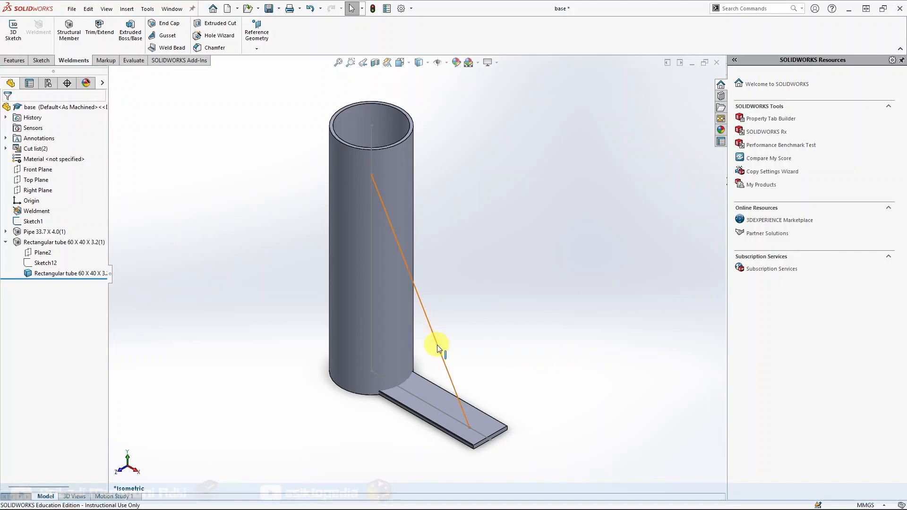
Step: Add an ISO rectangular tube structural member of size 60 x 40 x 3.2 along the diagonal sketch line
click(6, 242)
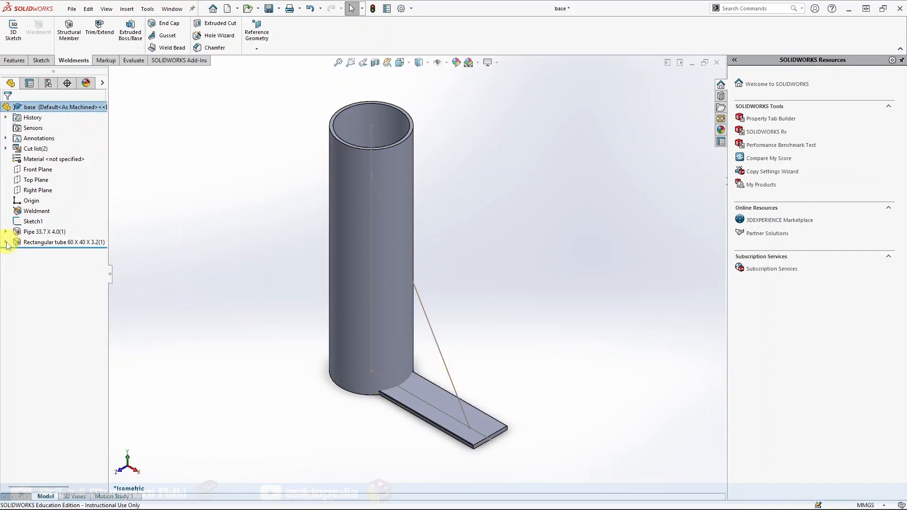
click(70, 43)
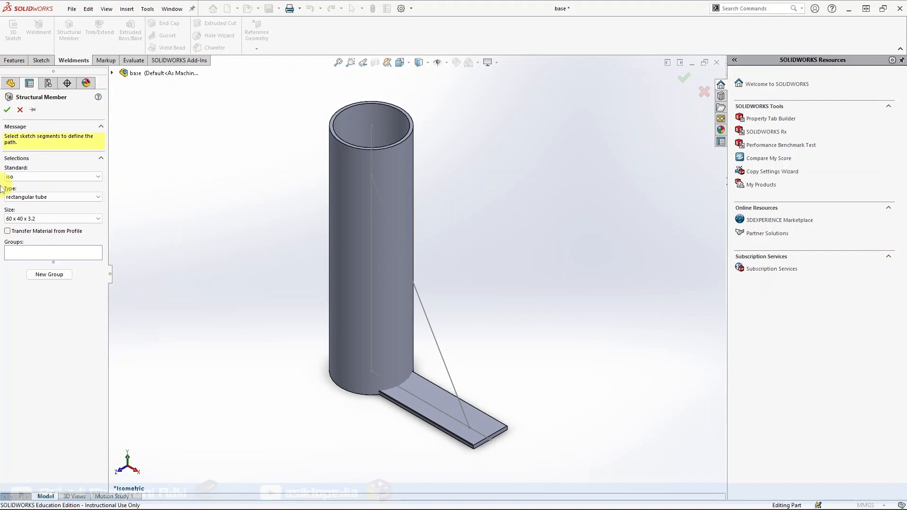
click(396, 237)
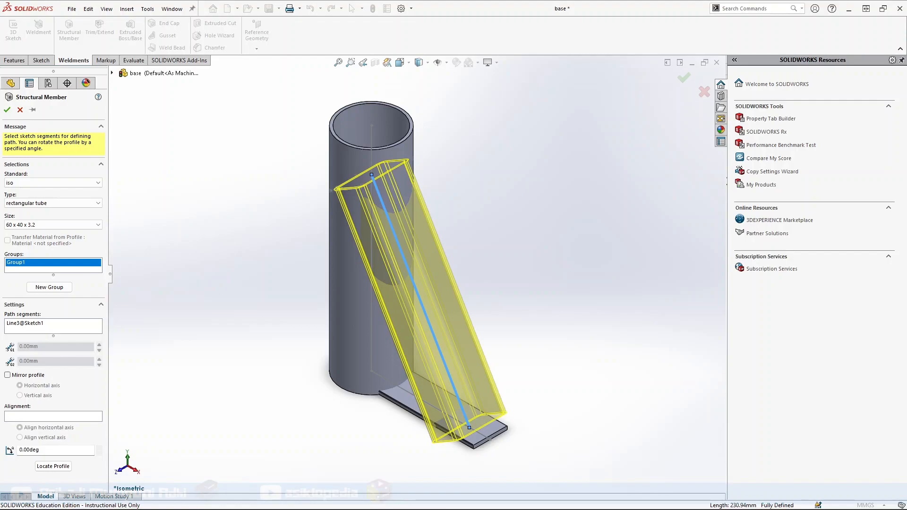
click(7, 109)
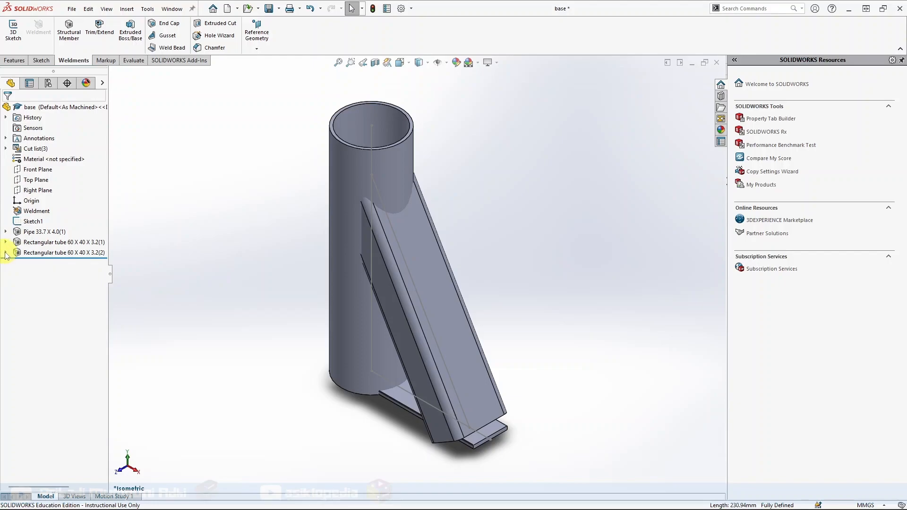
Step: Open the profile sketch of the diagonal rectangular tube member for editing
click(6, 253)
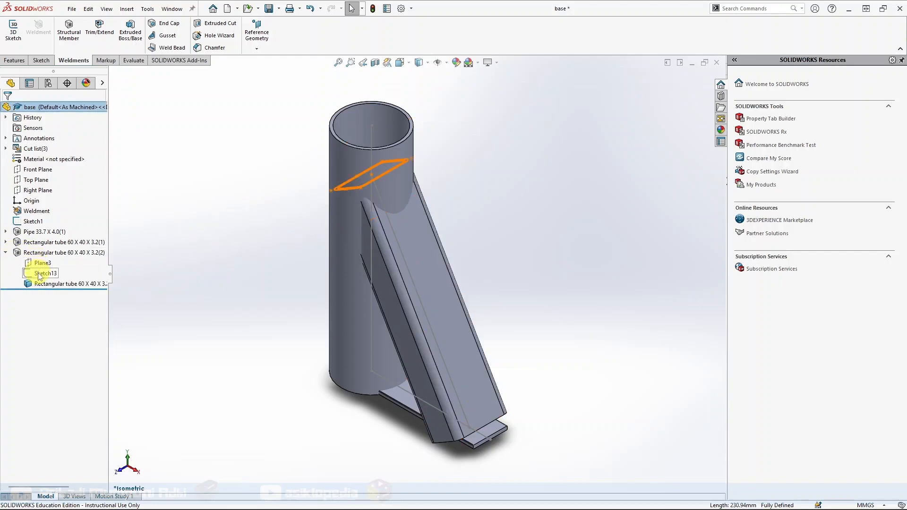
click(42, 274)
click(47, 244)
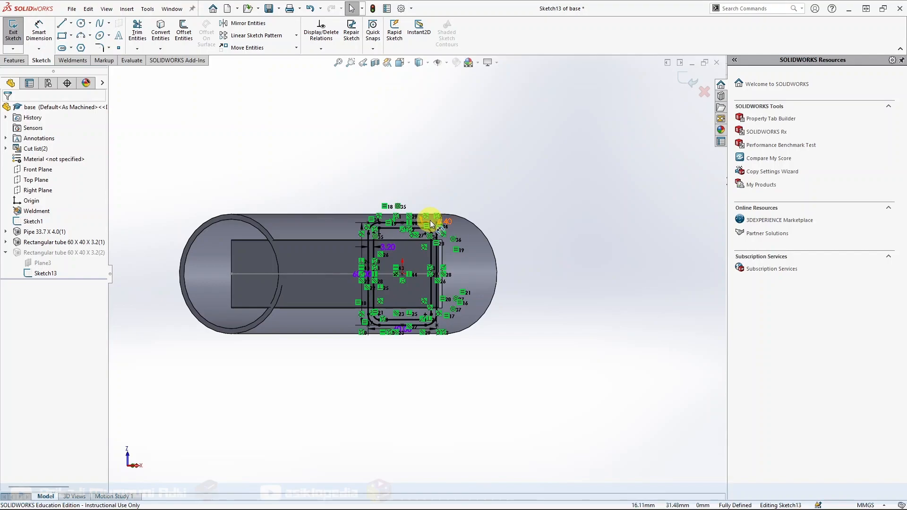
Step: Try to set the outer corner radius of the diagonal tube's profile to 3 mm
scroll(418, 224, down, 6)
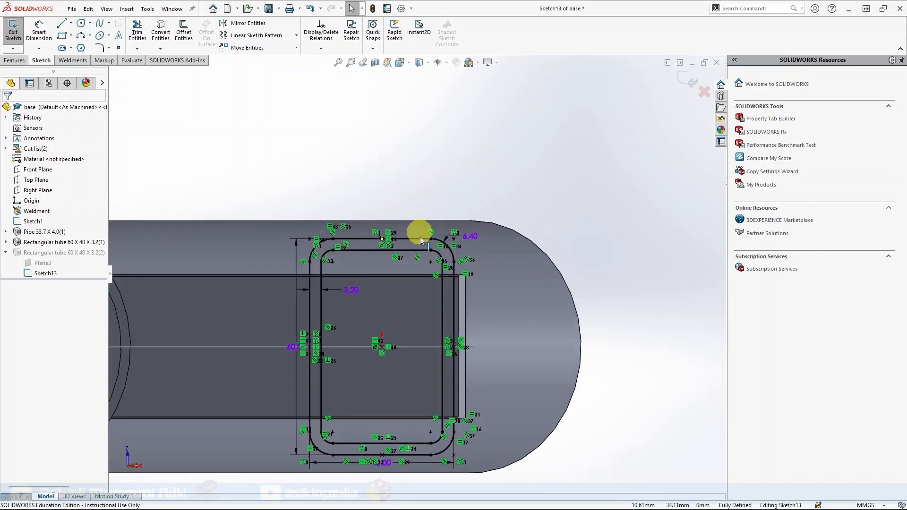
scroll(411, 302, down, 1)
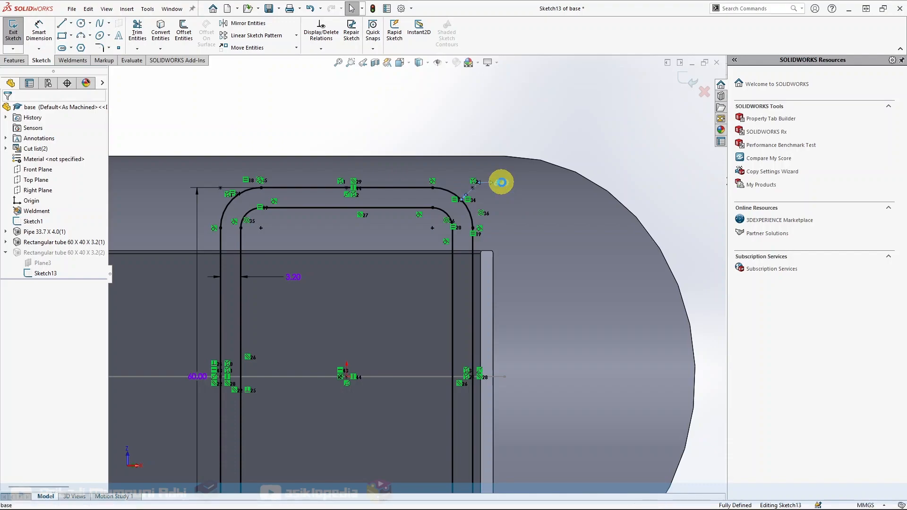
double_click(502, 186)
text(3)
key(Return)
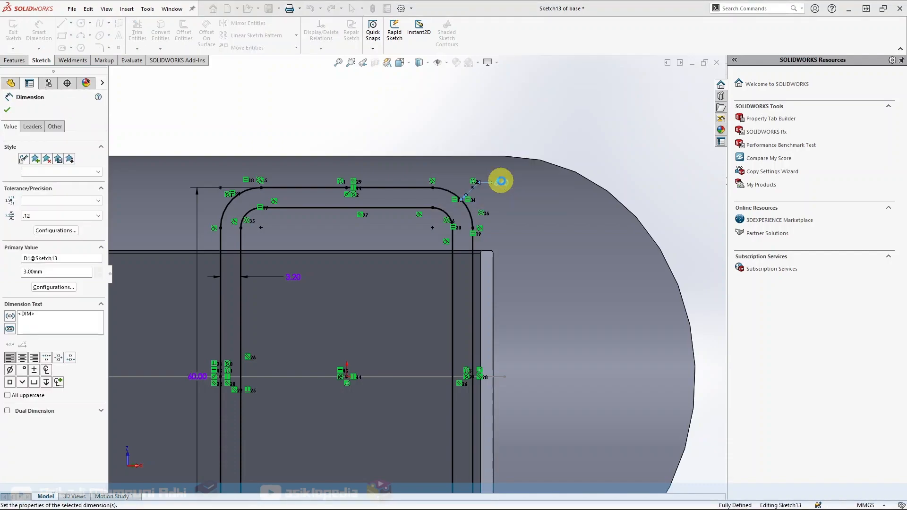
click(515, 259)
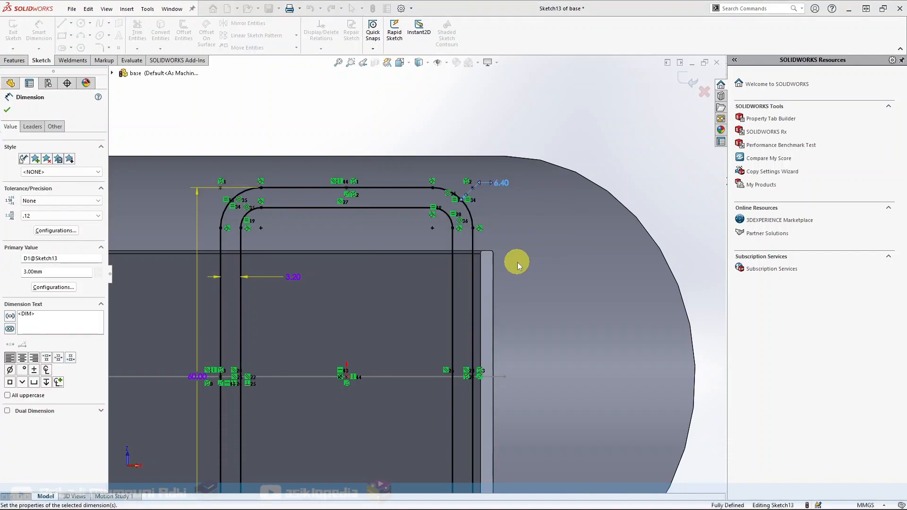
Step: Set the diagonal tube profile's wall thickness to 2 mm and its outer corner radius to 3 mm
scroll(414, 283, up, 3)
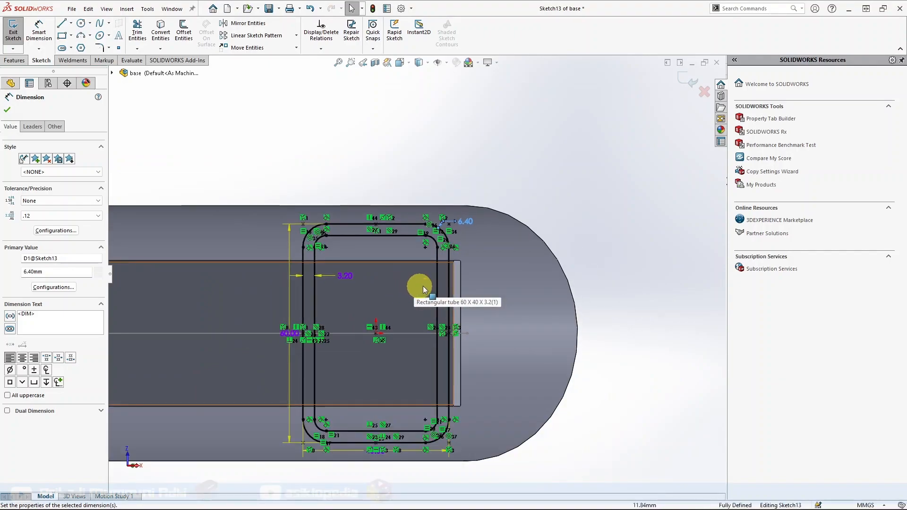
scroll(366, 323, down, 3)
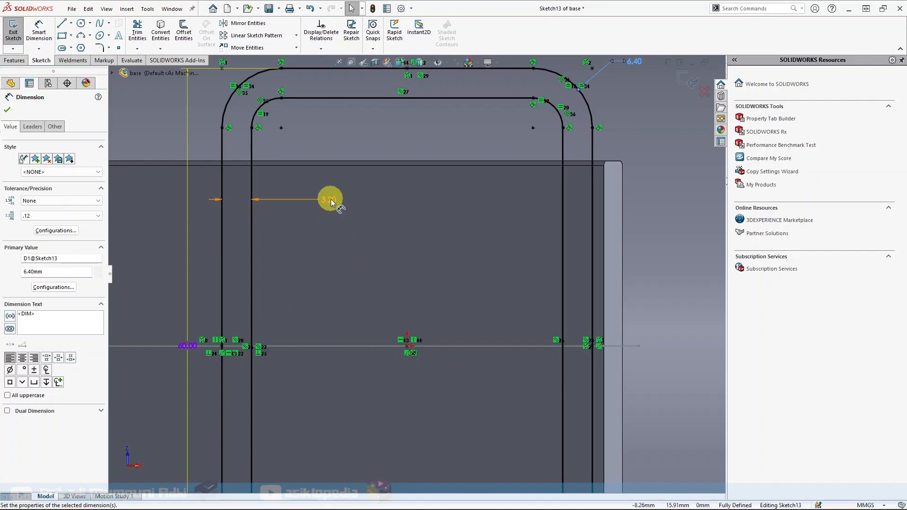
double_click(330, 198)
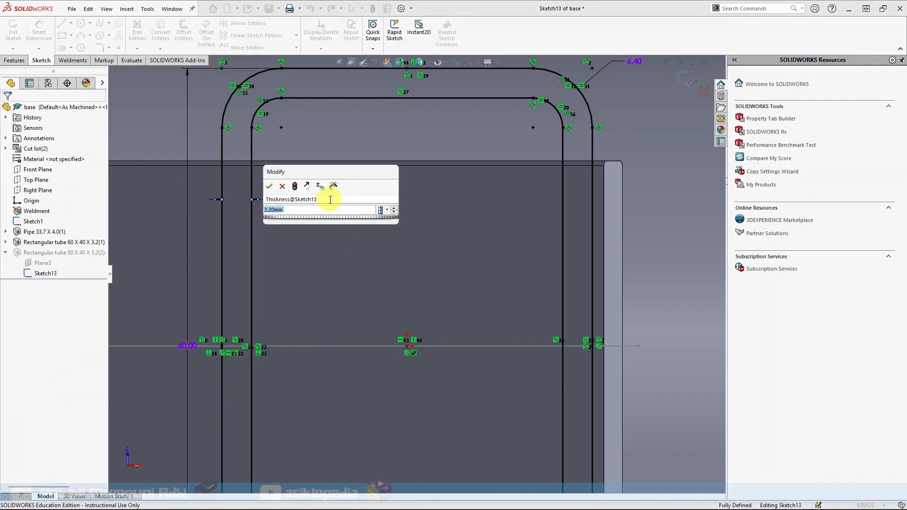
text(2)
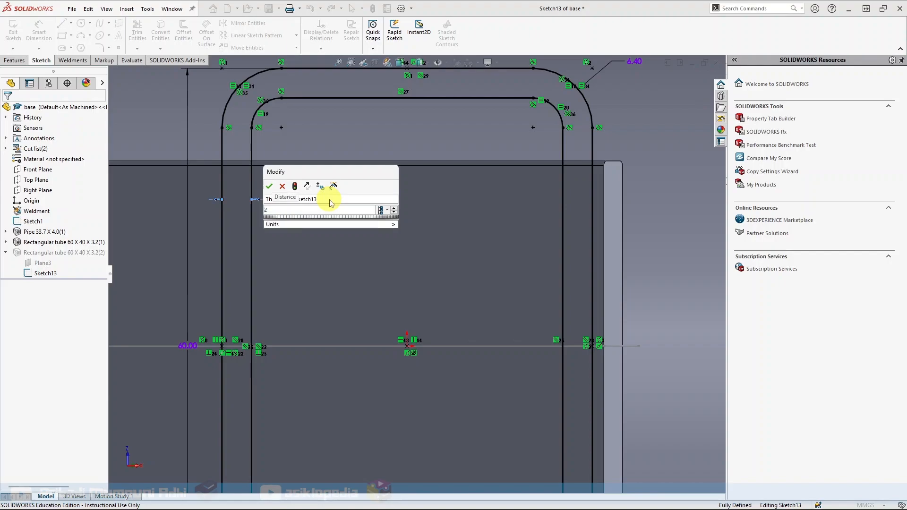
key(Return)
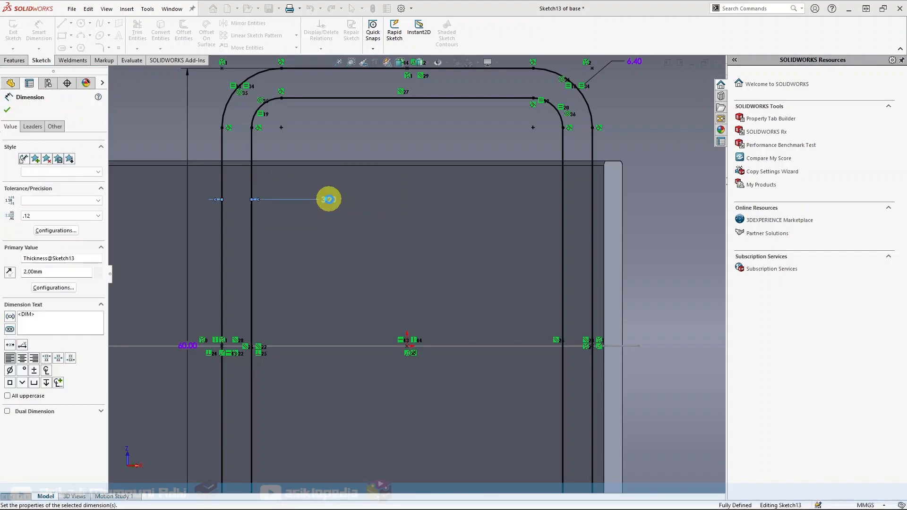
scroll(374, 203, up, 2)
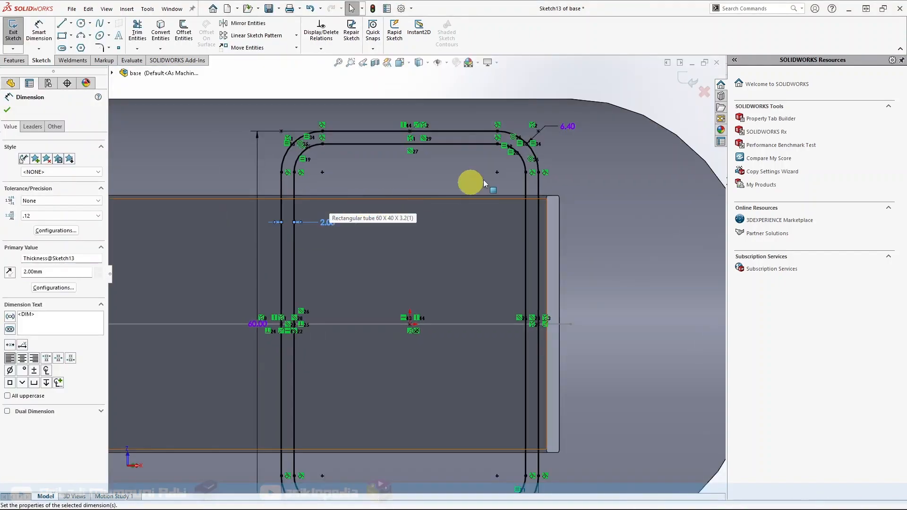
double_click(571, 126)
text(3)
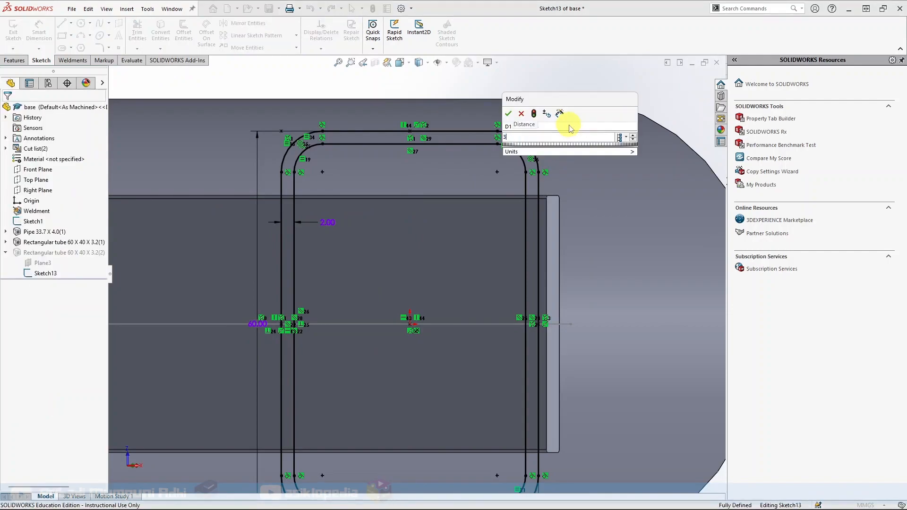
key(Return)
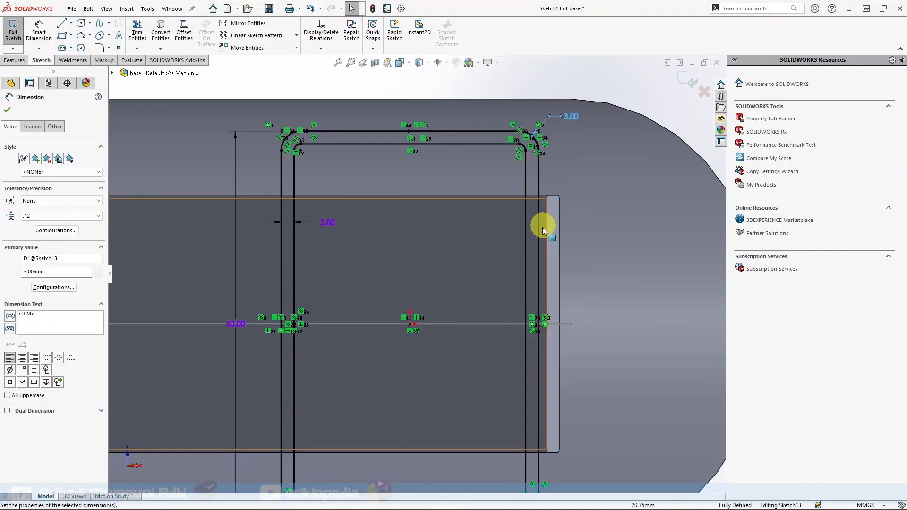
Step: Set the vertical leg height of the diagonal tube's profile to 20 mm
scroll(492, 265, up, 2)
scroll(489, 273, up, 1)
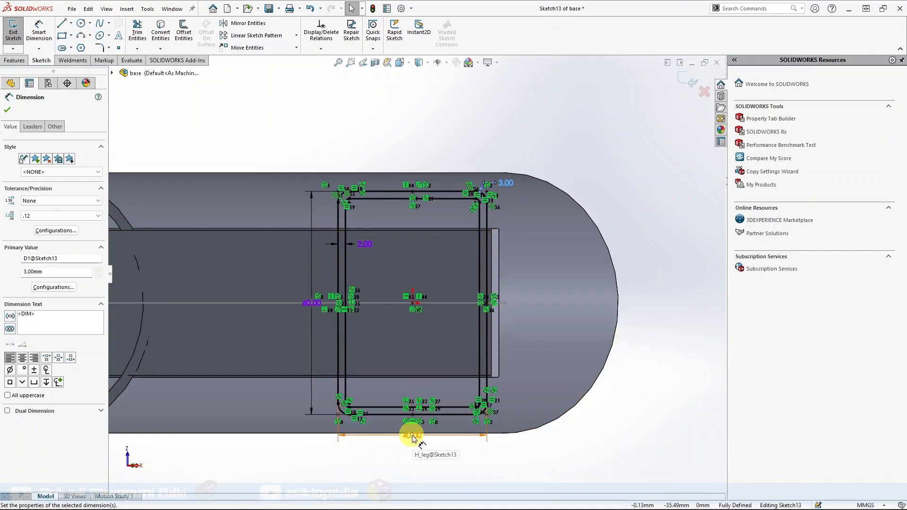
double_click(312, 303)
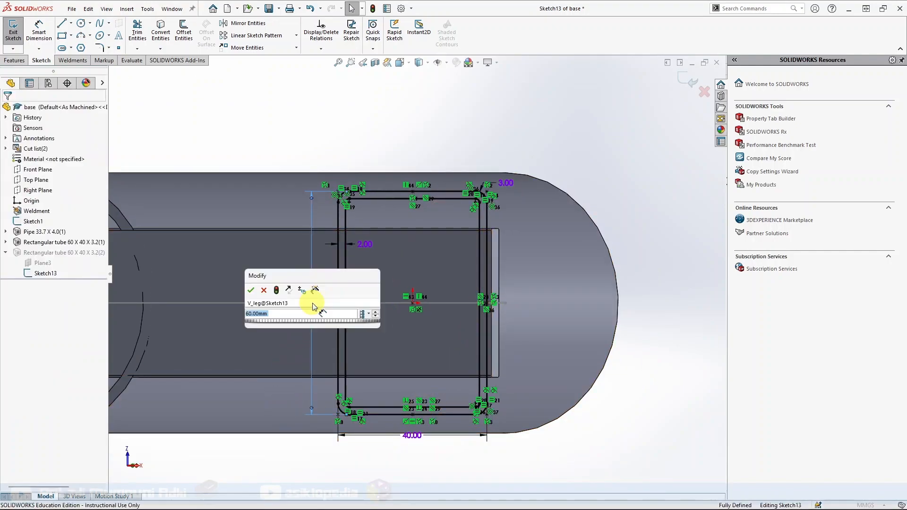
text(20)
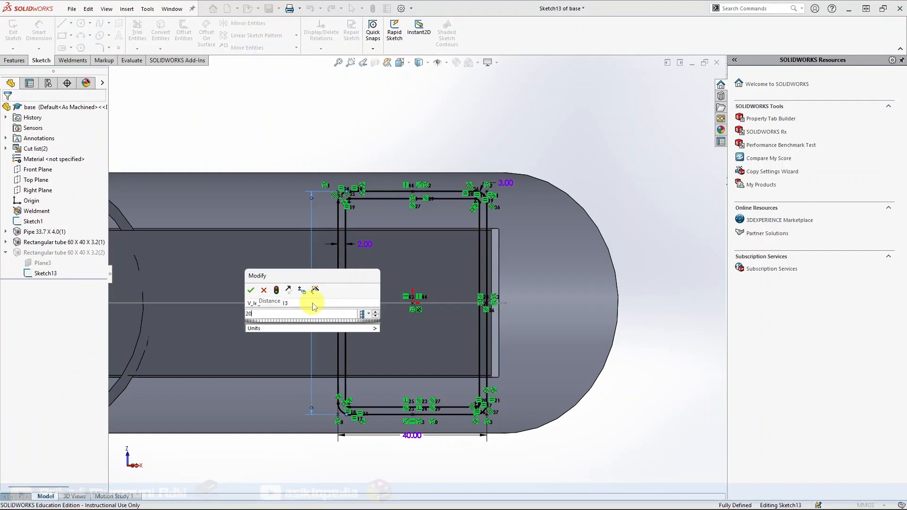
key(Return)
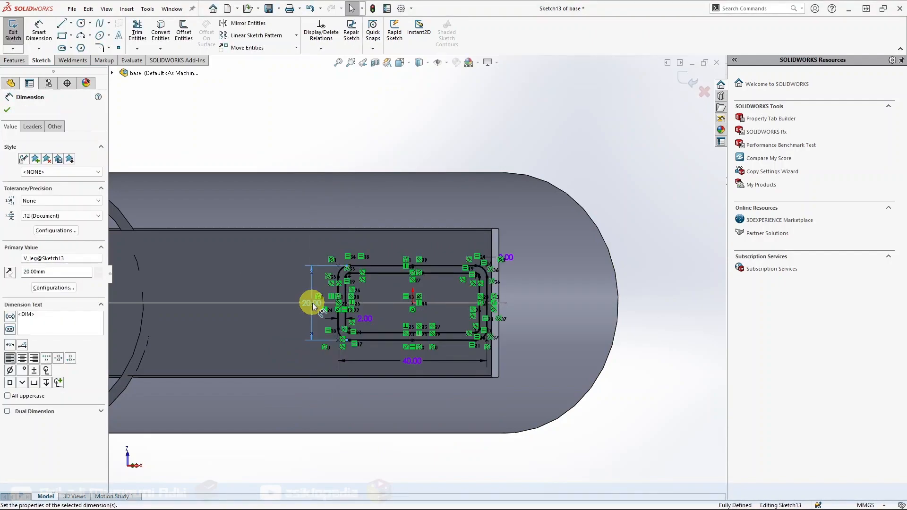
scroll(569, 320, down, 2)
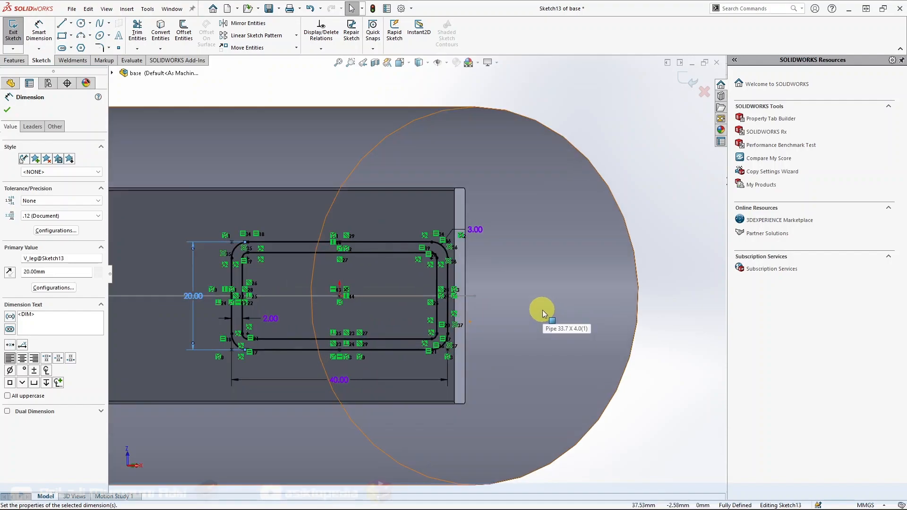
scroll(343, 294, up, 4)
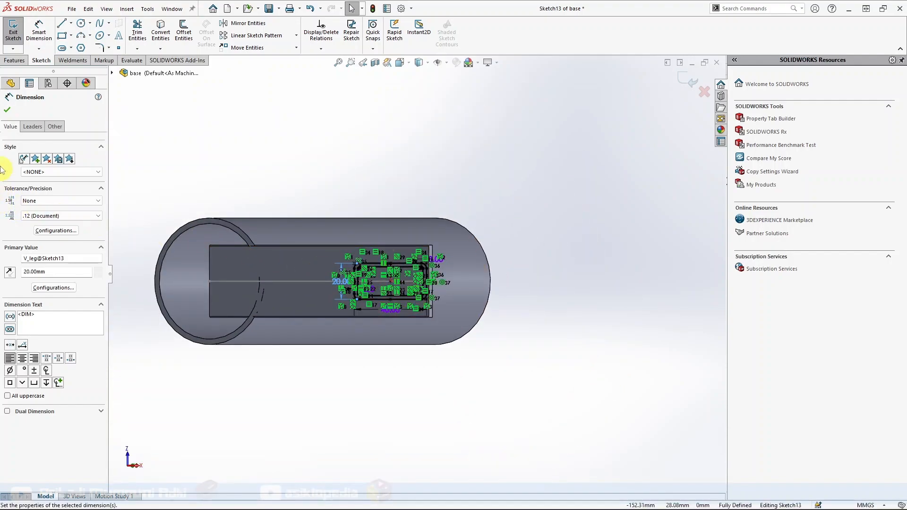
Step: Exit the profile sketch to rebuild the diagonal tube, and save the part in isometric view
click(7, 109)
click(13, 33)
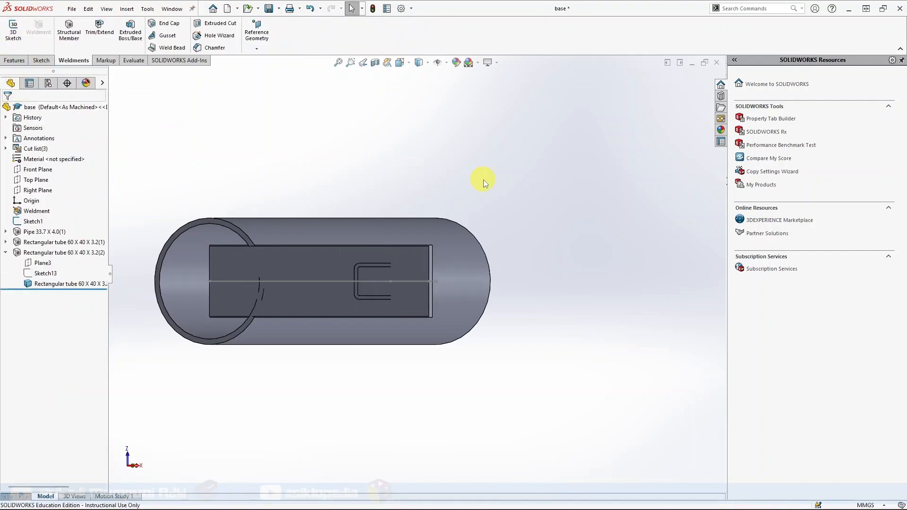
key(ctrl+7)
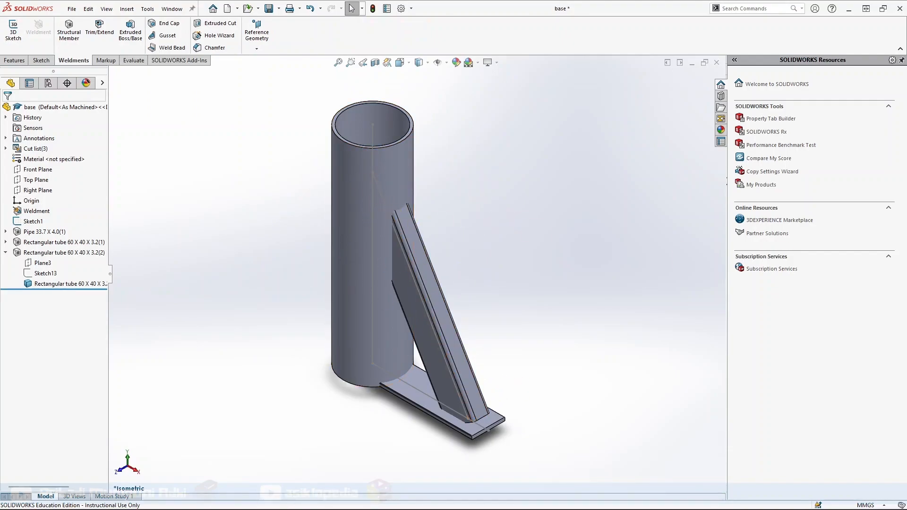
click(267, 9)
Step: Examine from several angles where the diagonal tube's ends meet the pipe and the flat bar
middle_drag(498, 444, 458, 410)
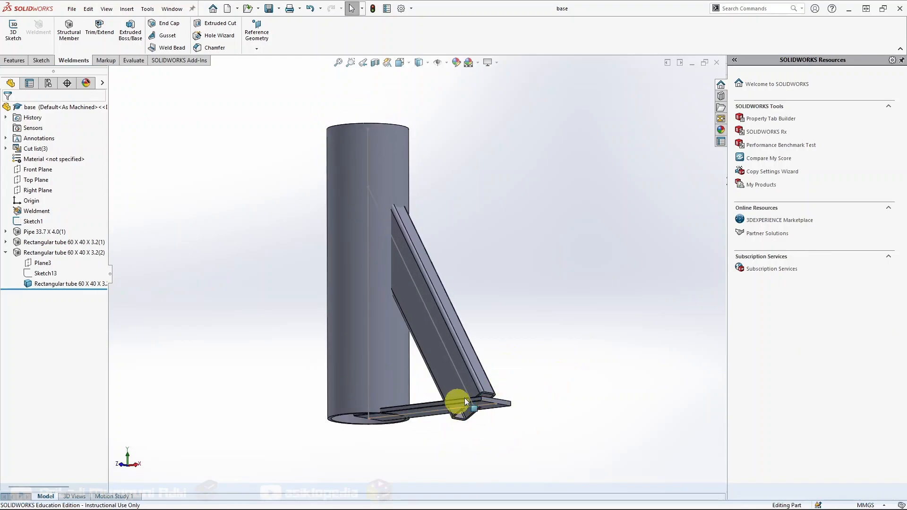
scroll(467, 421, down, 5)
middle_drag(212, 380, 297, 350)
scroll(298, 350, down, 1)
scroll(409, 358, up, 5)
middle_drag(409, 358, 480, 310)
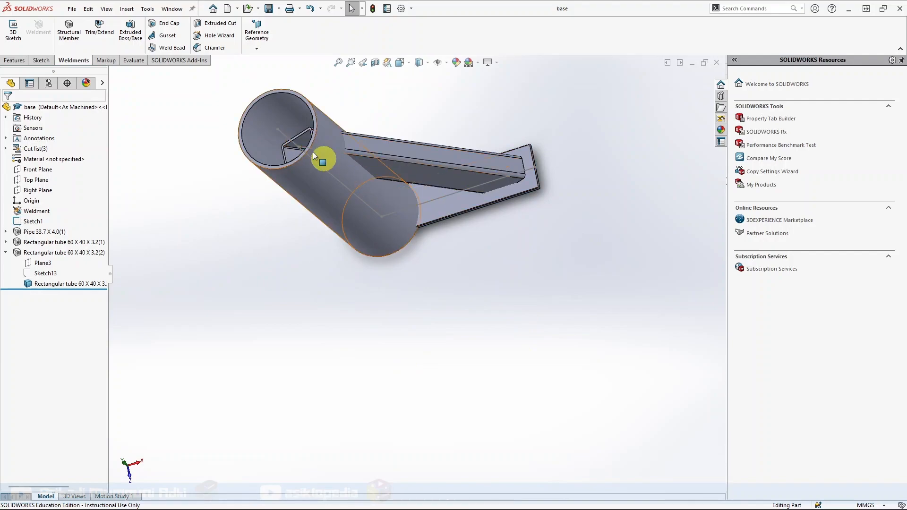
middle_drag(310, 143, 311, 133)
key(ctrl+7)
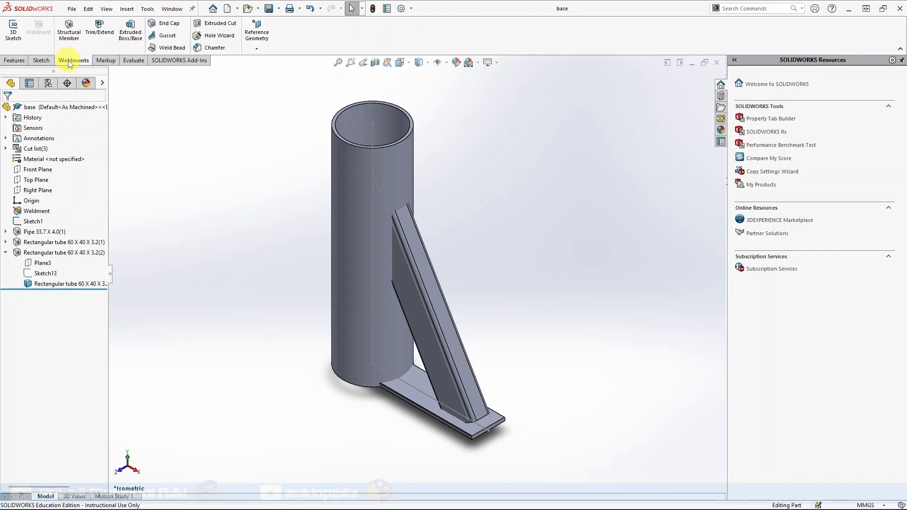
Step: End-trim the diagonal tube with Trim/Extend, using the pipe and the flat bar bodies as trimming boundaries
click(100, 28)
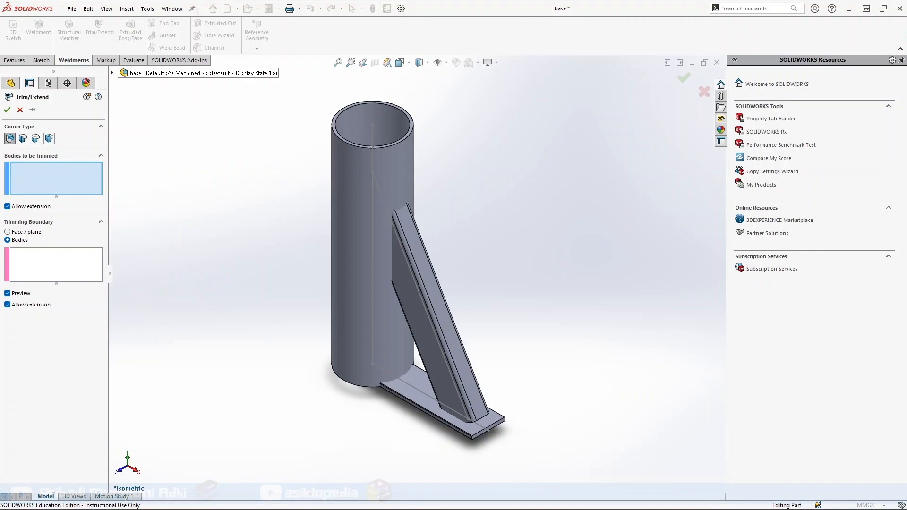
click(10, 139)
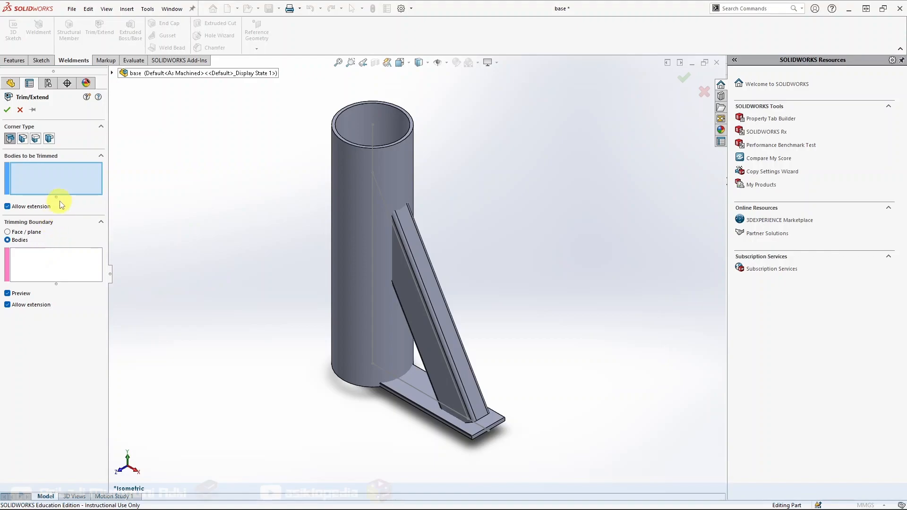
click(441, 314)
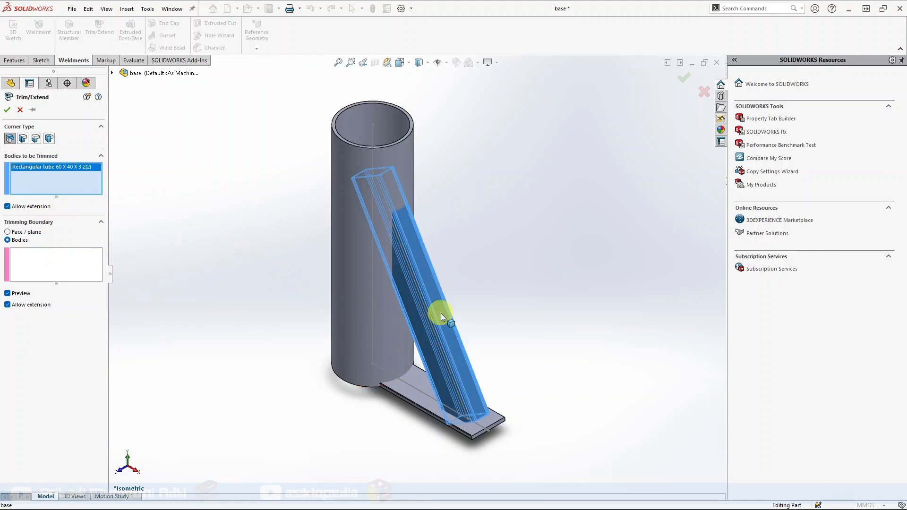
click(30, 264)
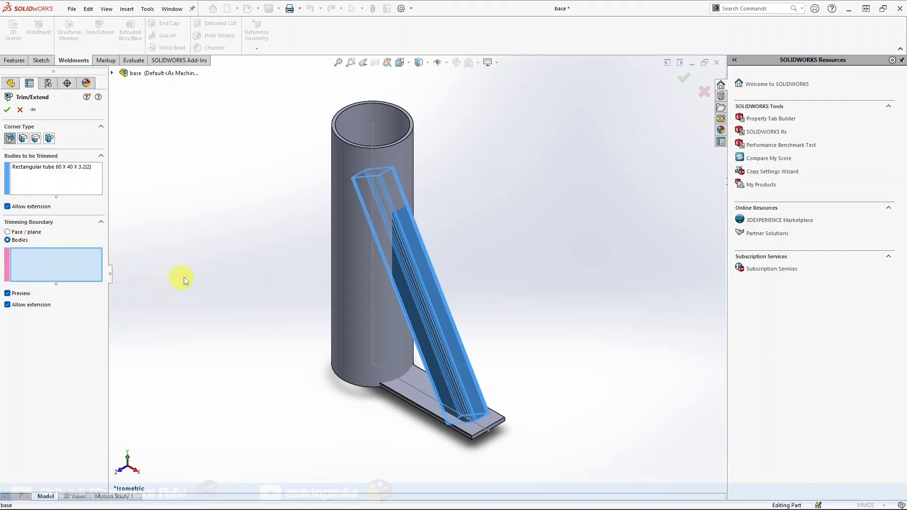
click(352, 238)
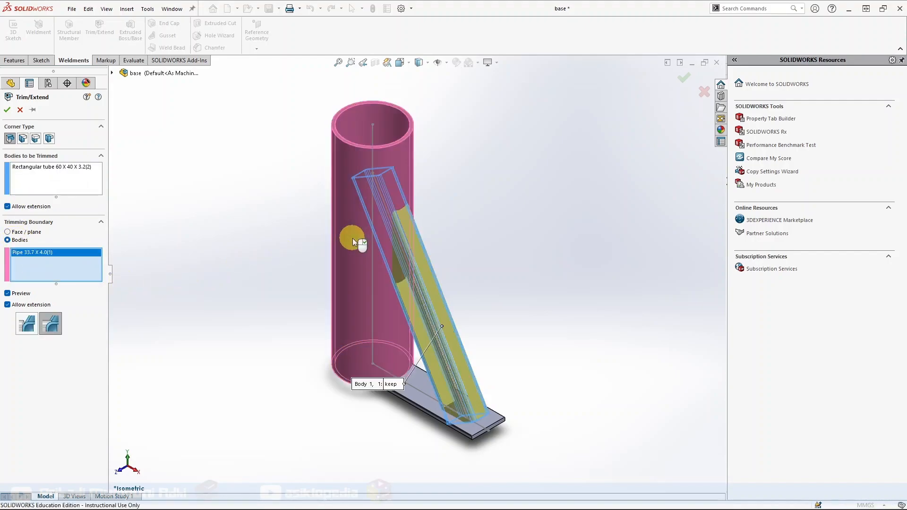
click(421, 387)
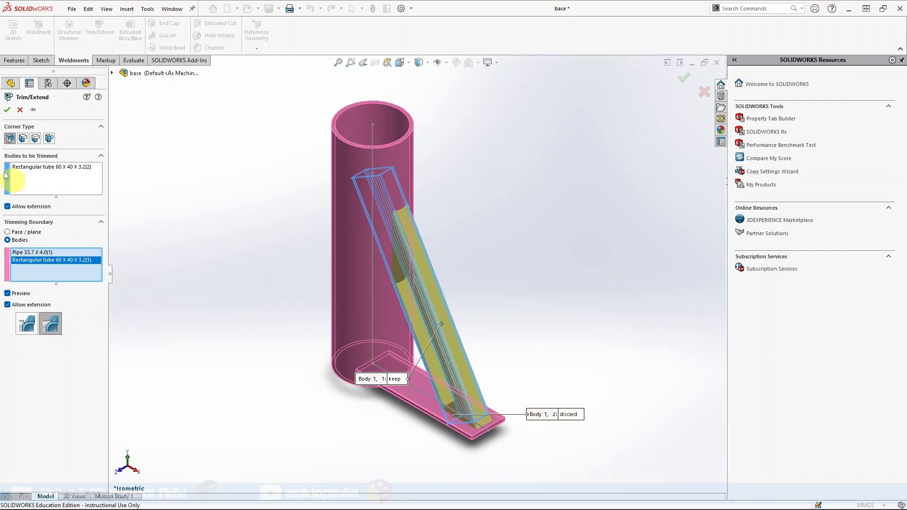
click(7, 110)
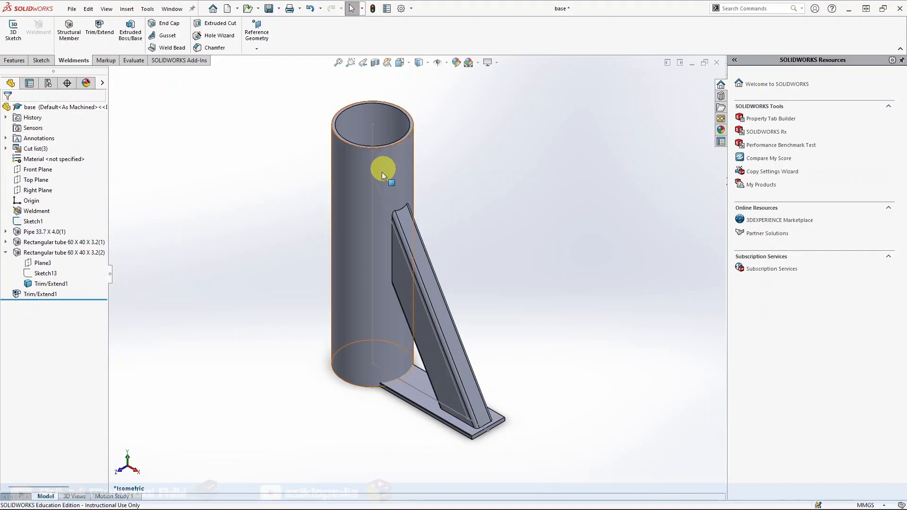
Step: Trim the flat bar's inner end with Trim/Extend, using the pipe body as the trimming boundary
middle_drag(373, 220, 460, 393)
middle_drag(449, 351, 480, 350)
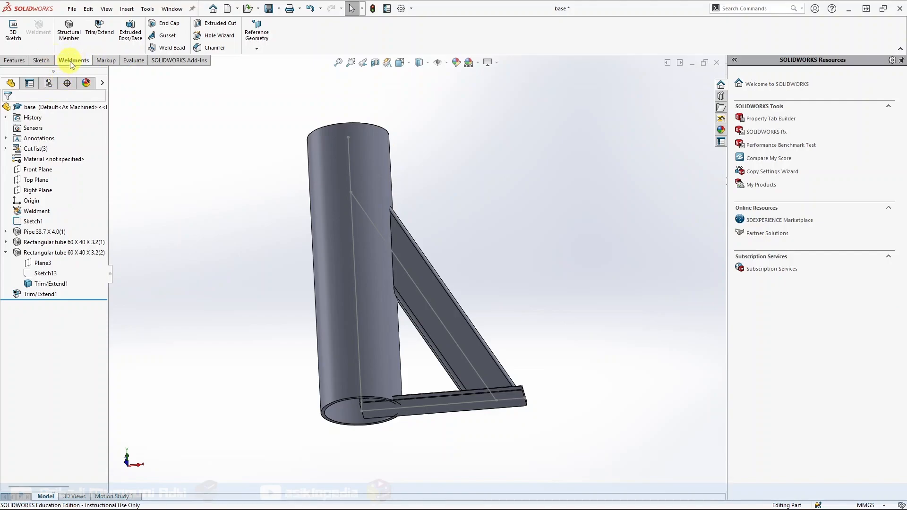
click(105, 33)
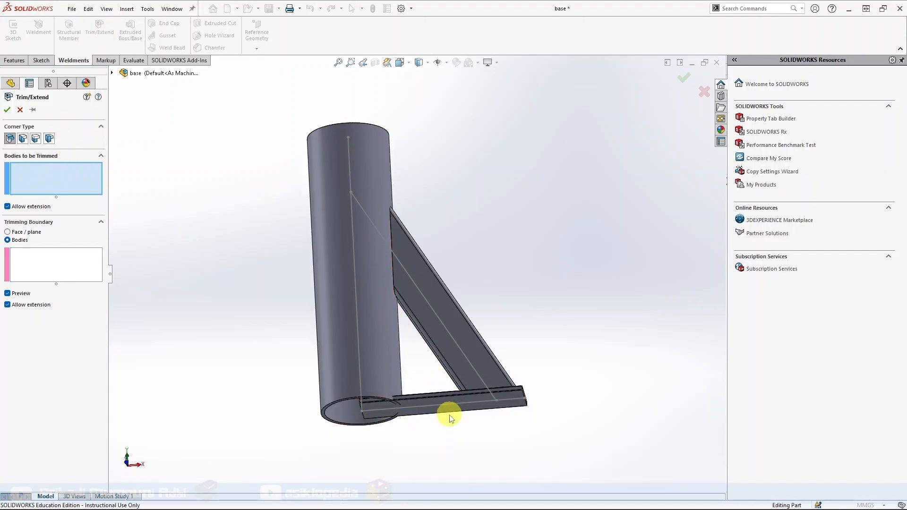
click(440, 404)
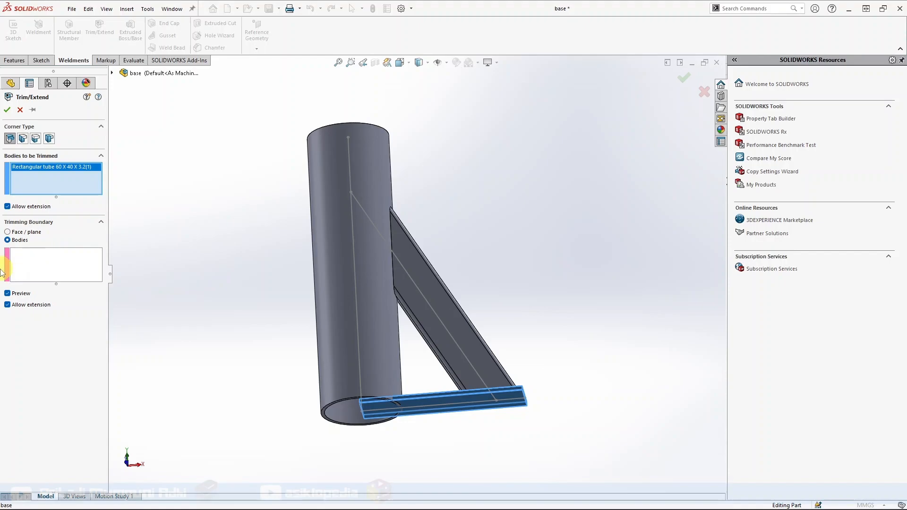
click(27, 265)
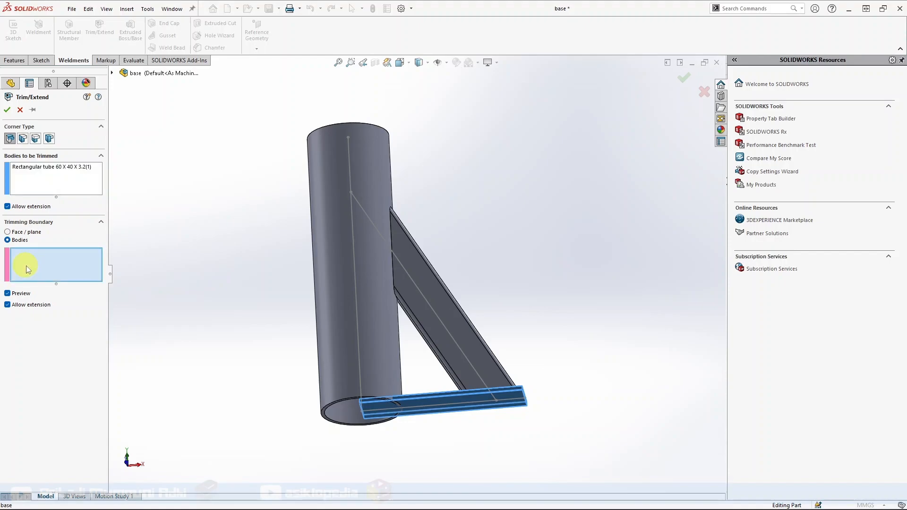
click(342, 230)
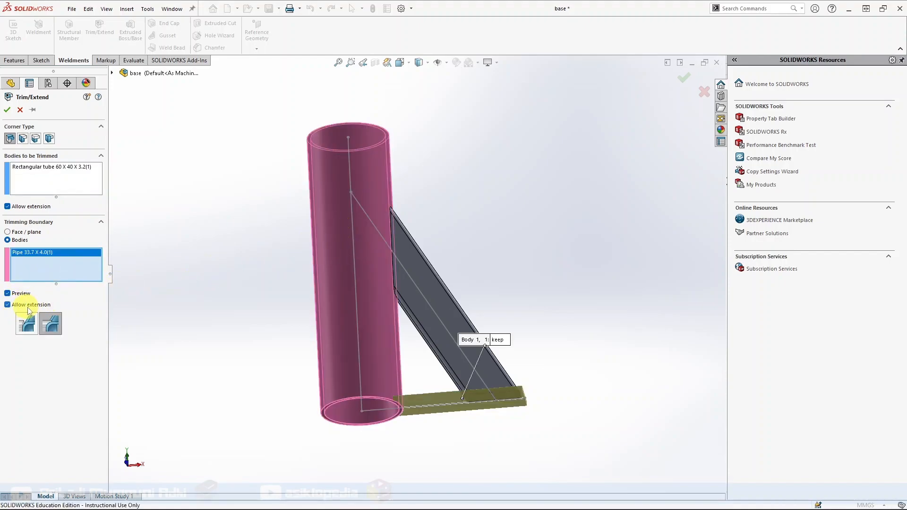
click(7, 110)
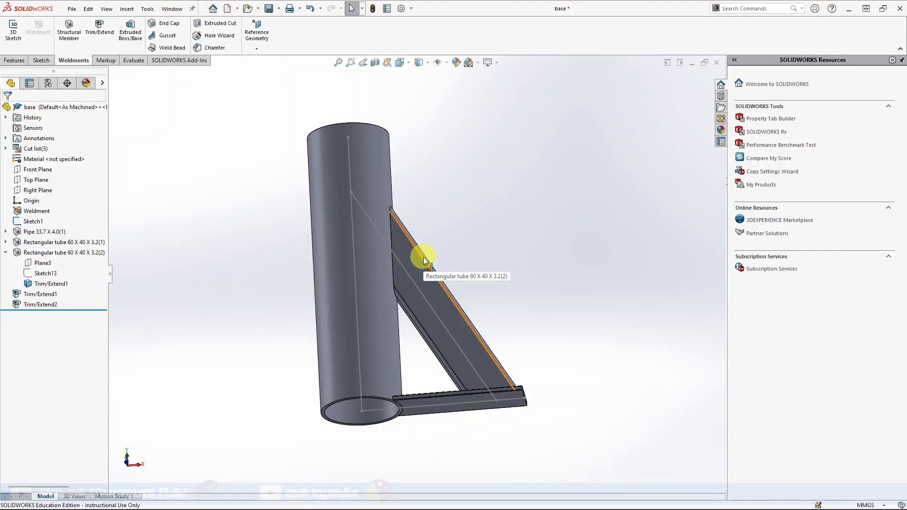
Step: Add a 3 mm weld bead where the diagonal tube's side face meets the flat bar's top face, with tangent propagation
middle_drag(384, 447, 446, 365)
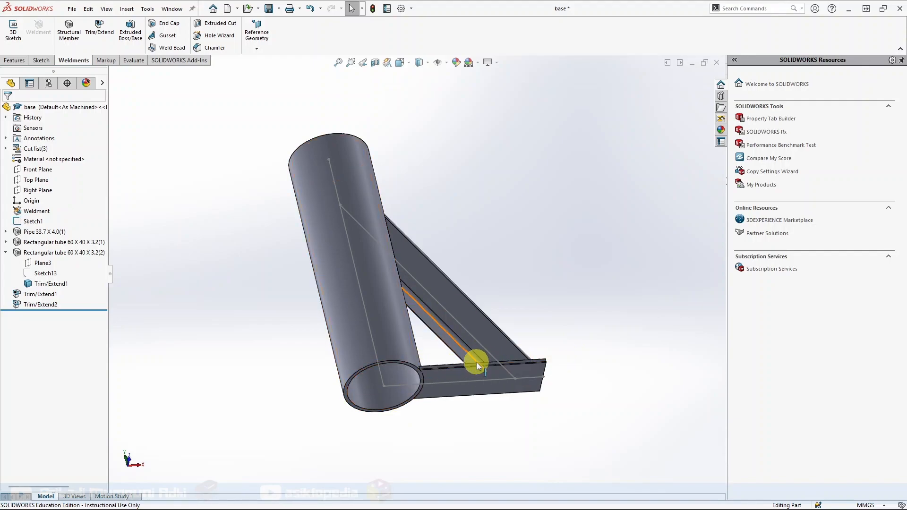
key(ctrl+1)
key(ctrl+7)
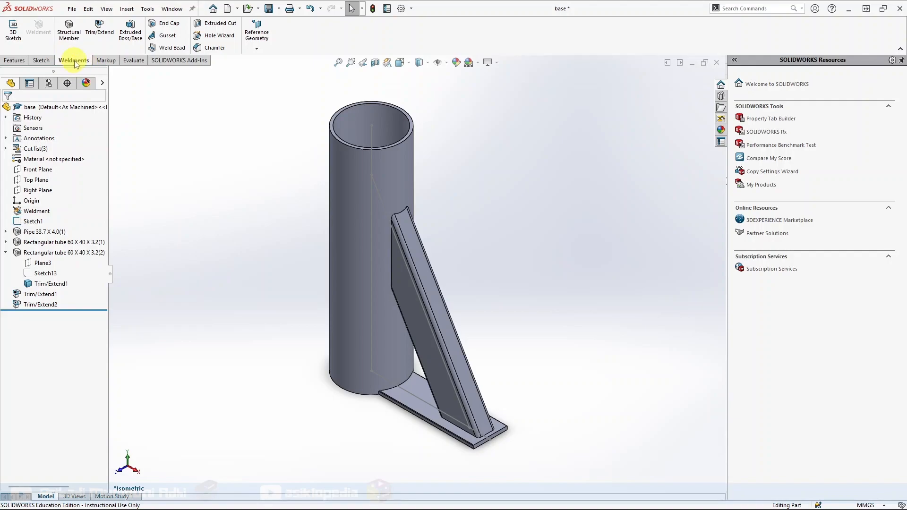
click(179, 49)
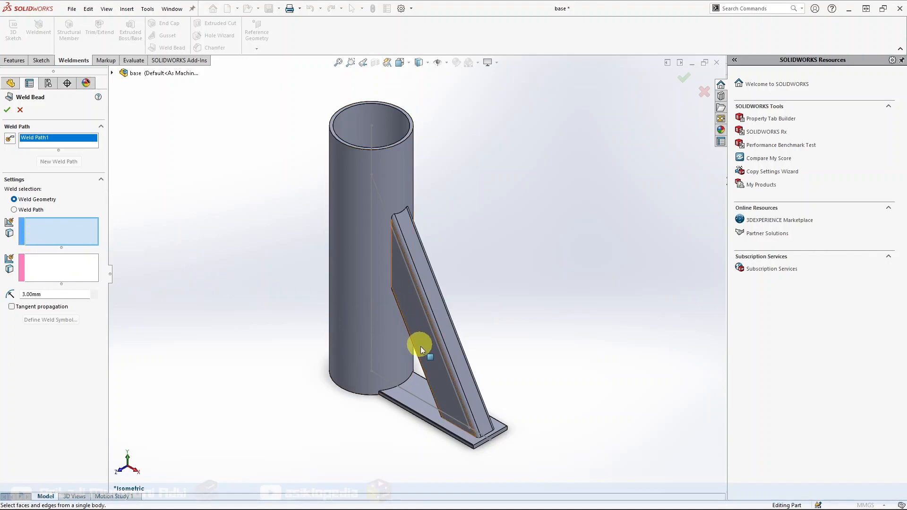
click(433, 362)
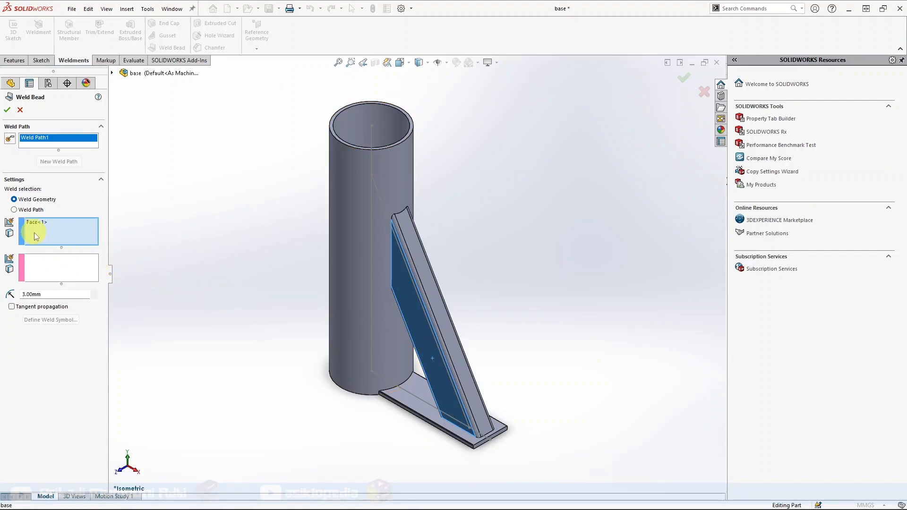
click(43, 272)
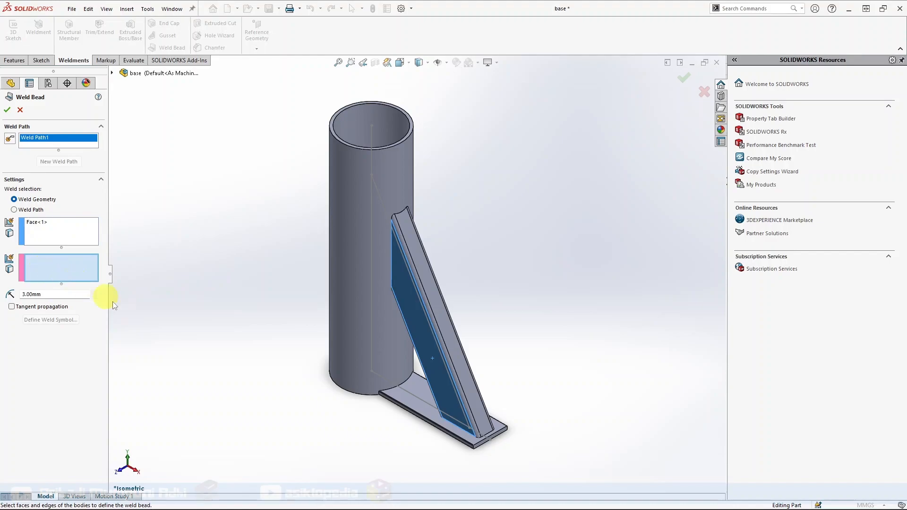
click(419, 403)
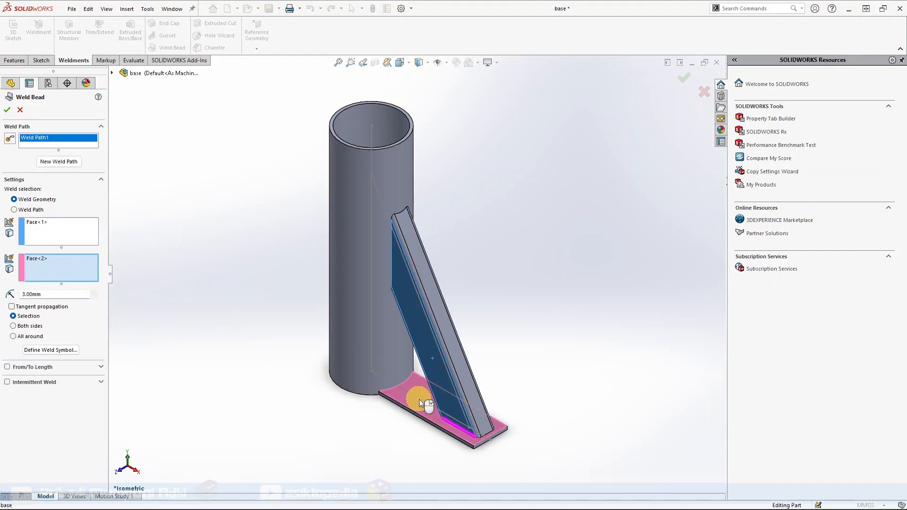
scroll(446, 413, down, 8)
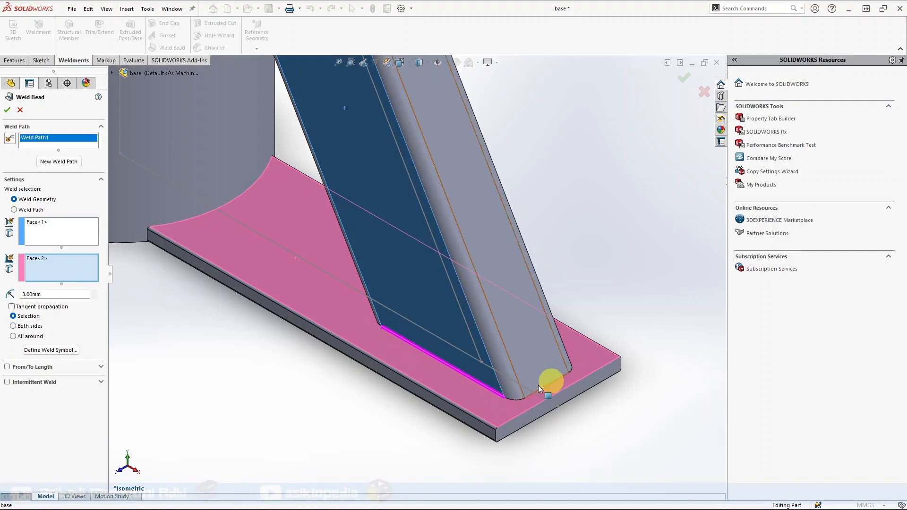
click(12, 306)
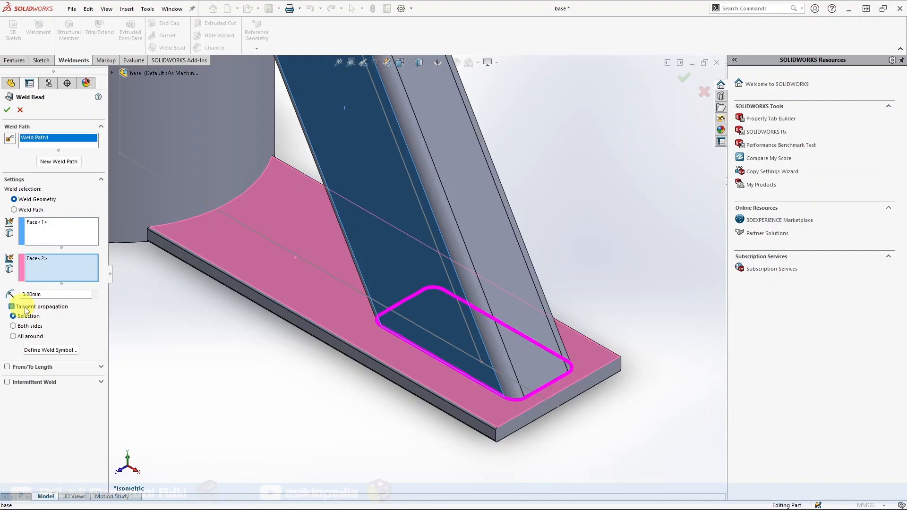
click(38, 294)
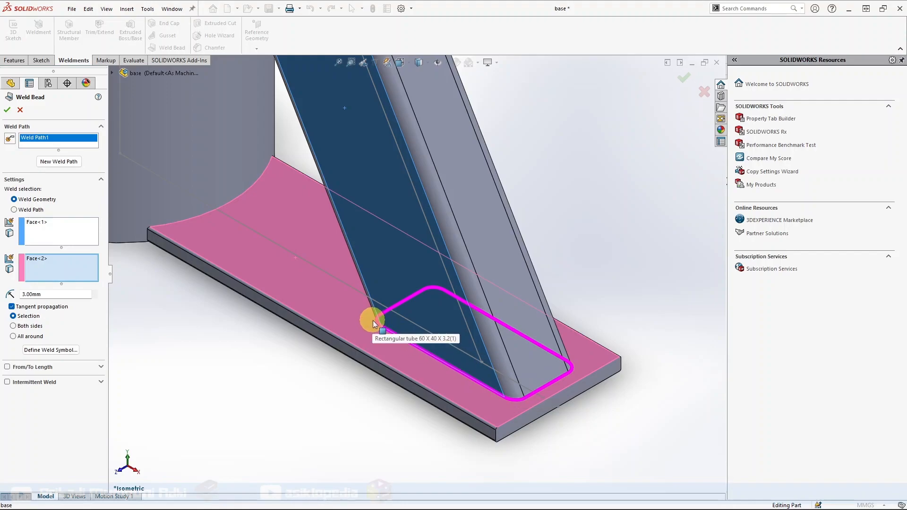
click(6, 111)
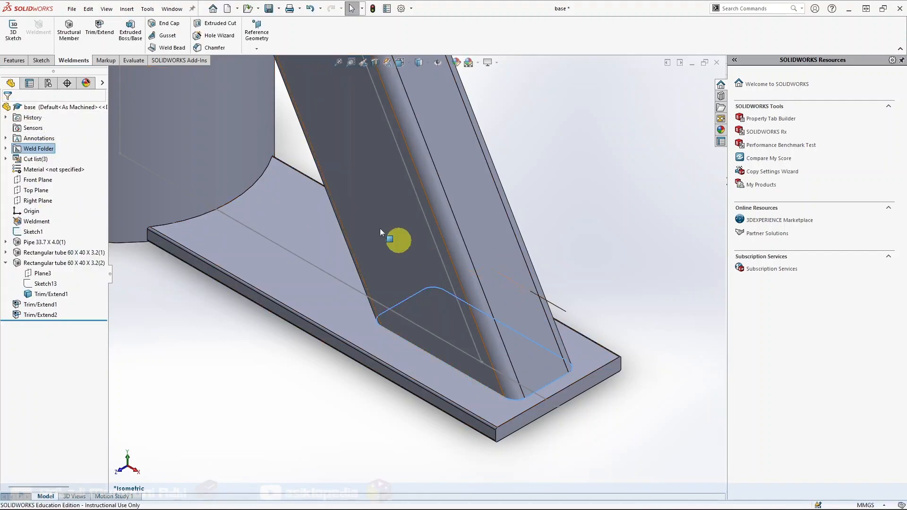
Step: Show the cosmetic welds from the Weld Folder
scroll(433, 283, up, 4)
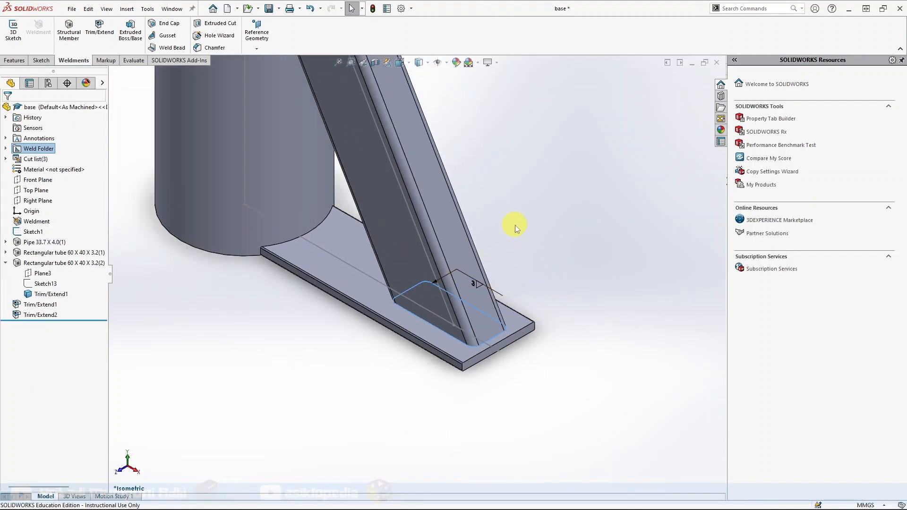
right_click(36, 150)
click(29, 150)
click(32, 151)
right_click(32, 150)
click(20, 148)
right_click(18, 147)
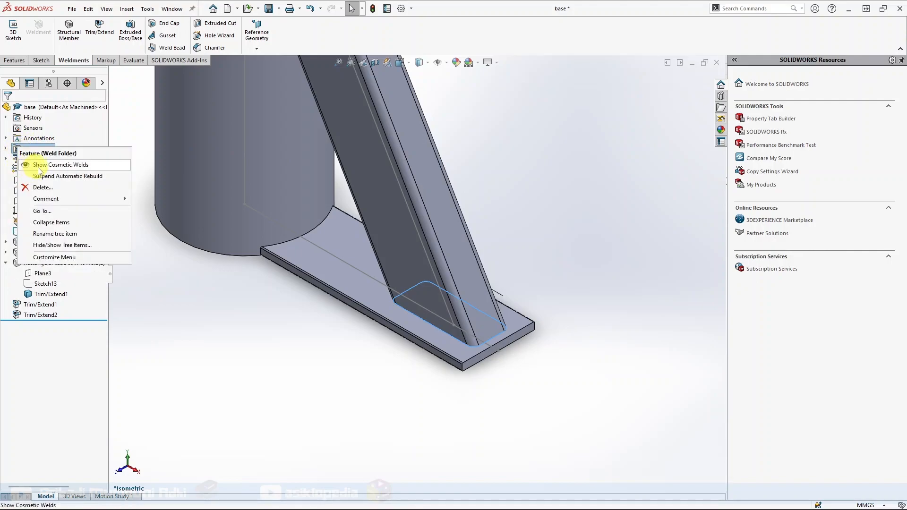
click(52, 165)
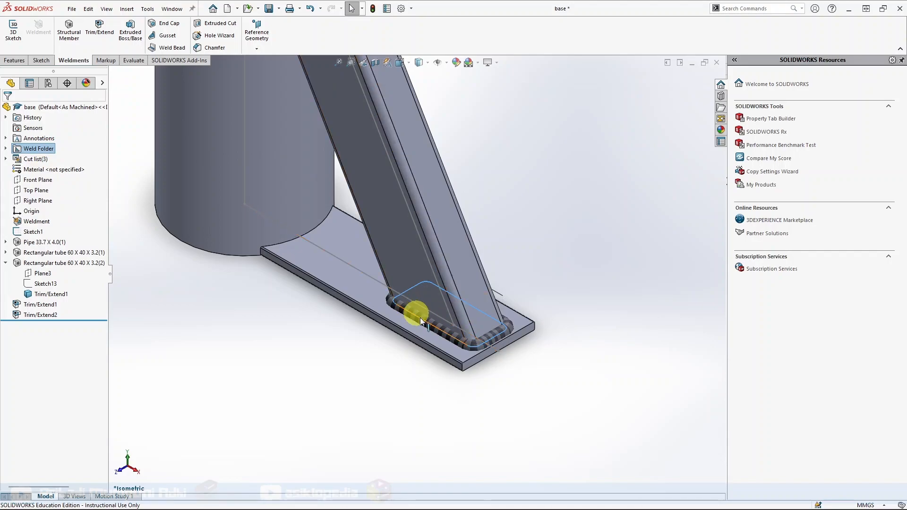
Step: Add a 3 mm weld bead between the flat bar's top face and the pipe's outer face, with tangent propagation
scroll(574, 330, up, 4)
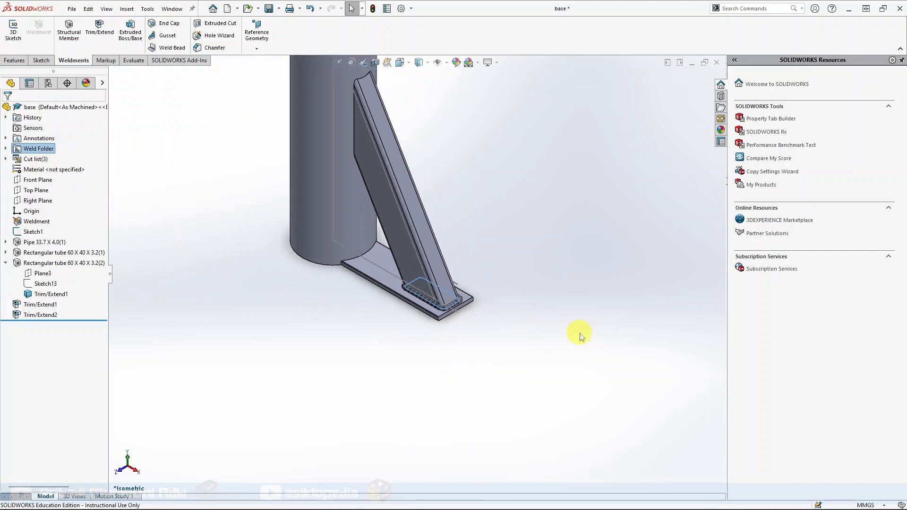
scroll(541, 314, down, 3)
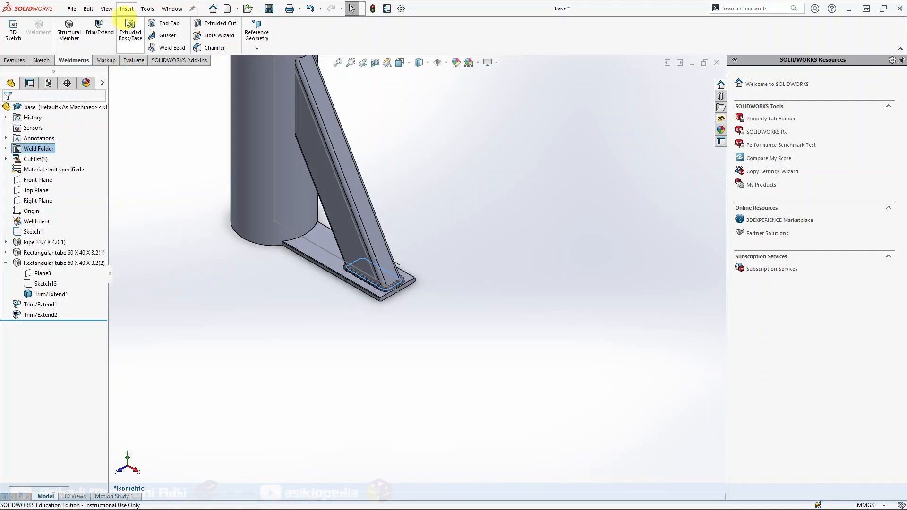
click(157, 47)
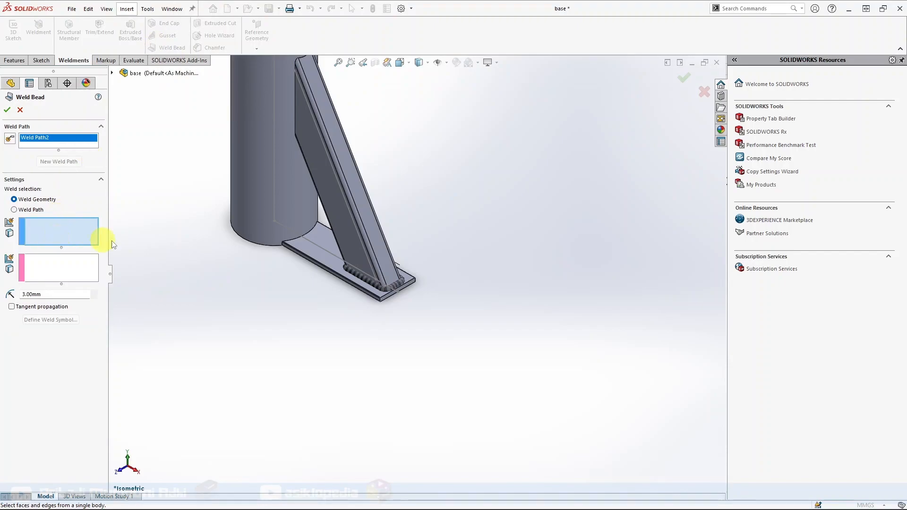
click(316, 245)
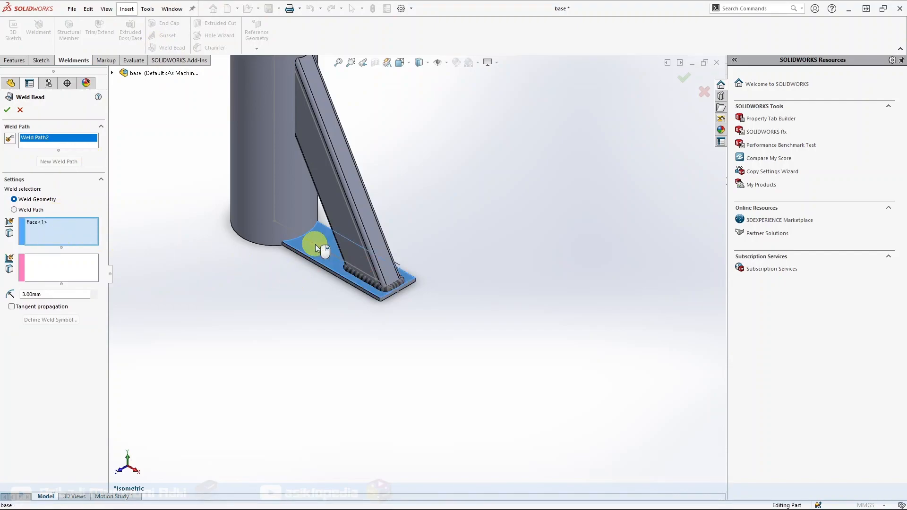
click(34, 263)
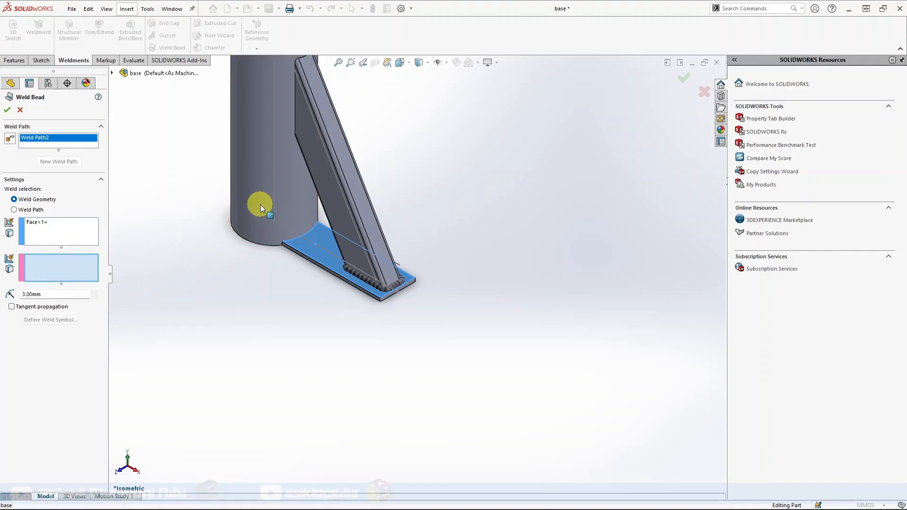
click(260, 205)
click(11, 307)
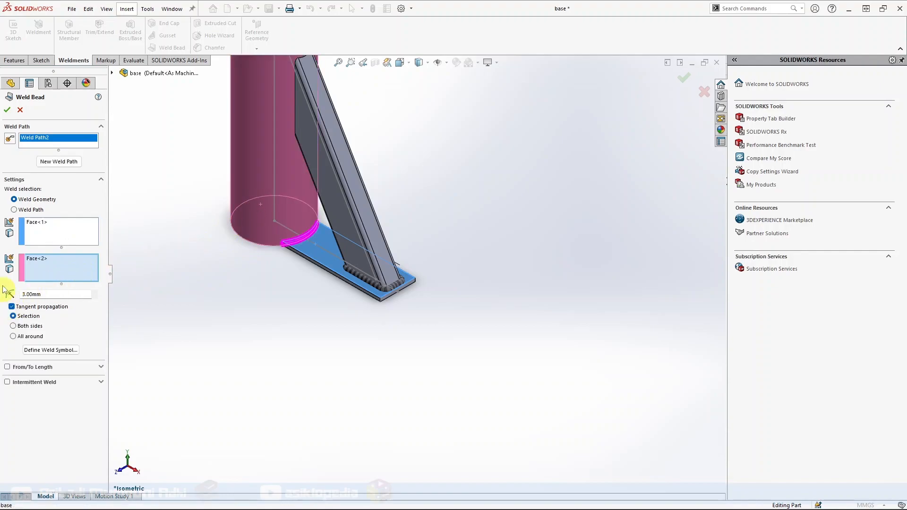
click(7, 109)
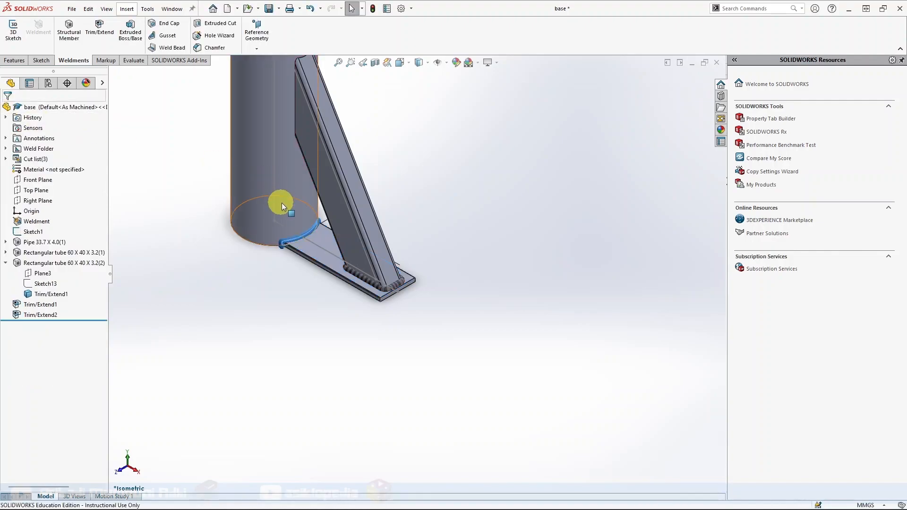
Step: Add a 3 mm weld bead joining three upper diagonal tube faces to the pipe's outer face, with tangent propagation
scroll(432, 202, up, 3)
scroll(430, 189, down, 5)
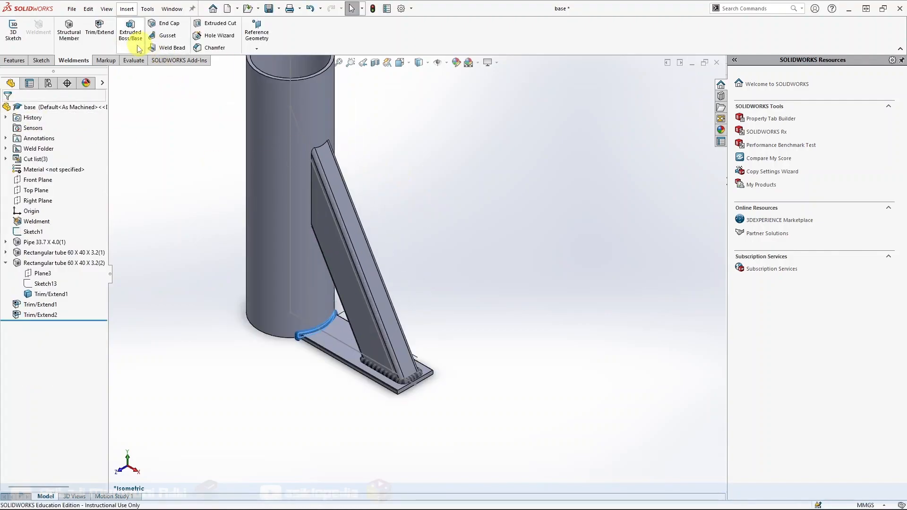
click(169, 48)
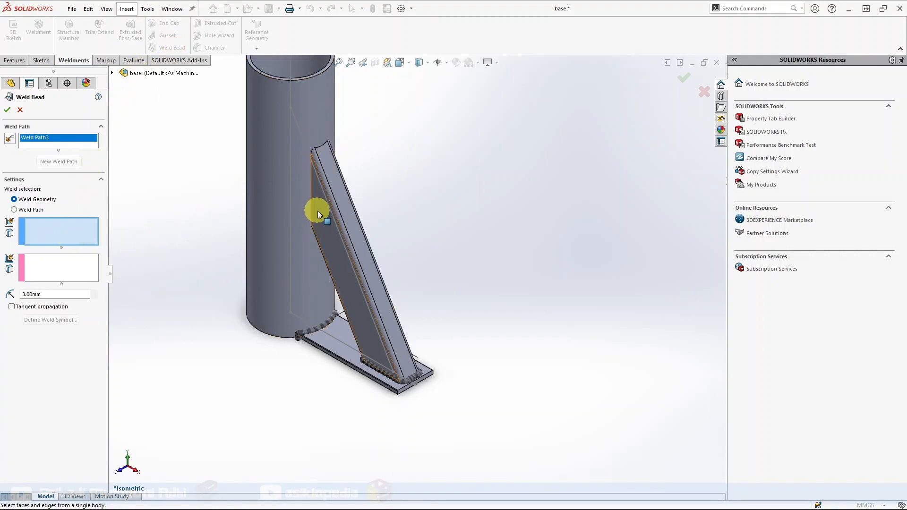
scroll(319, 211, down, 3)
click(335, 197)
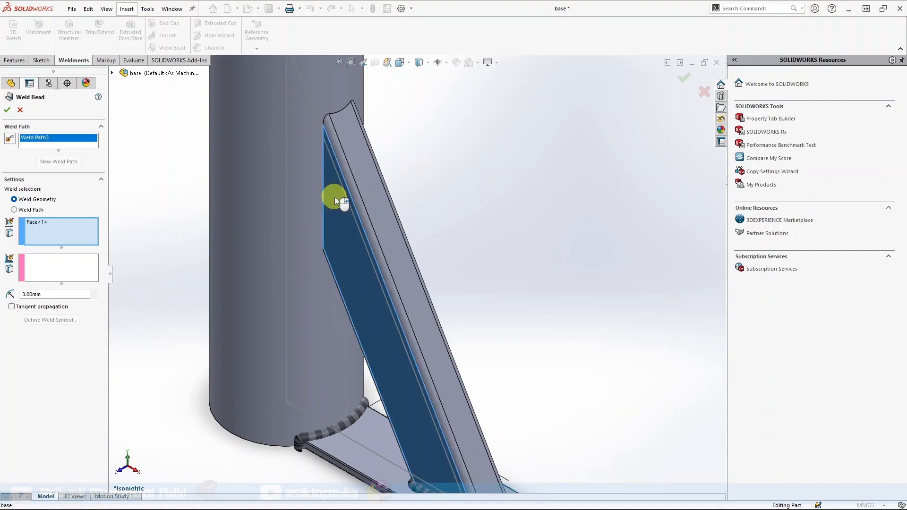
click(342, 165)
click(349, 154)
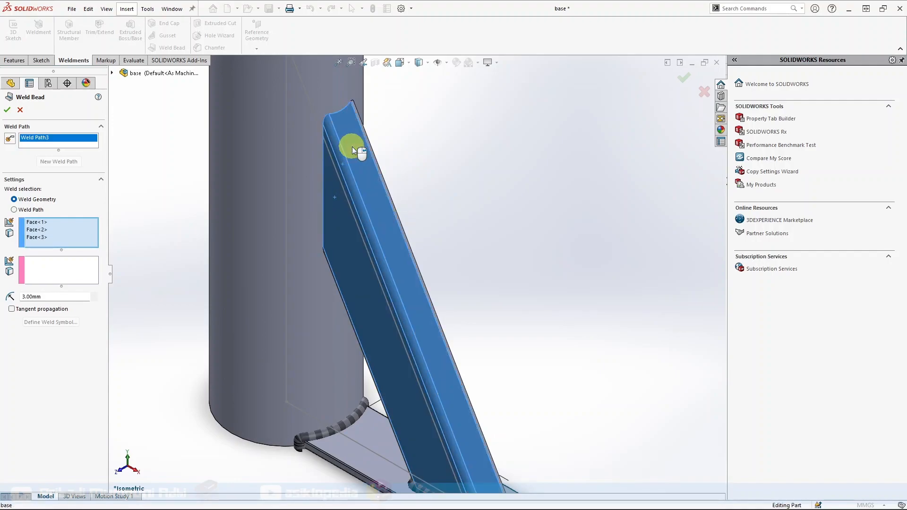
click(66, 278)
click(299, 185)
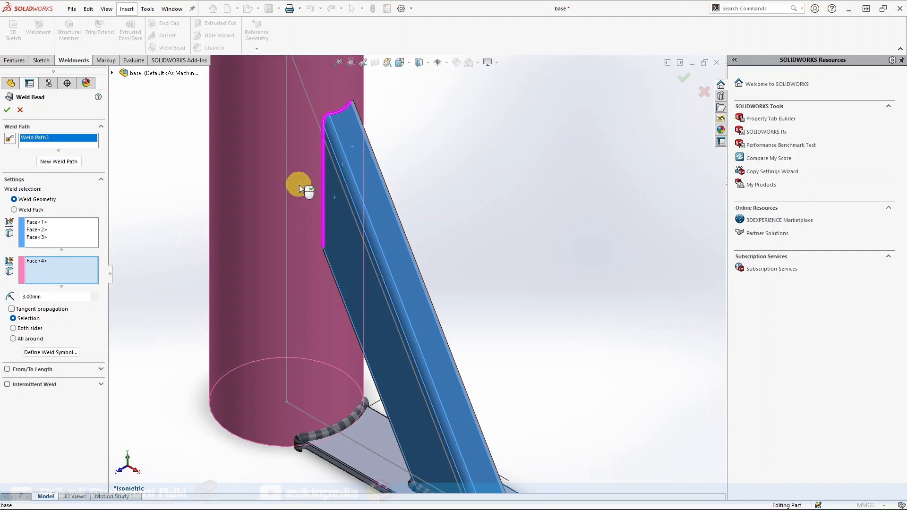
click(12, 310)
click(7, 110)
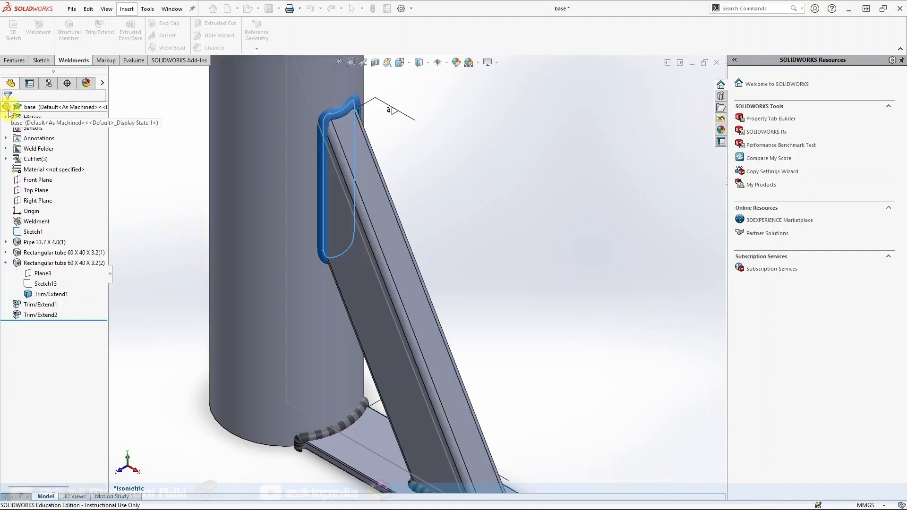
key(f)
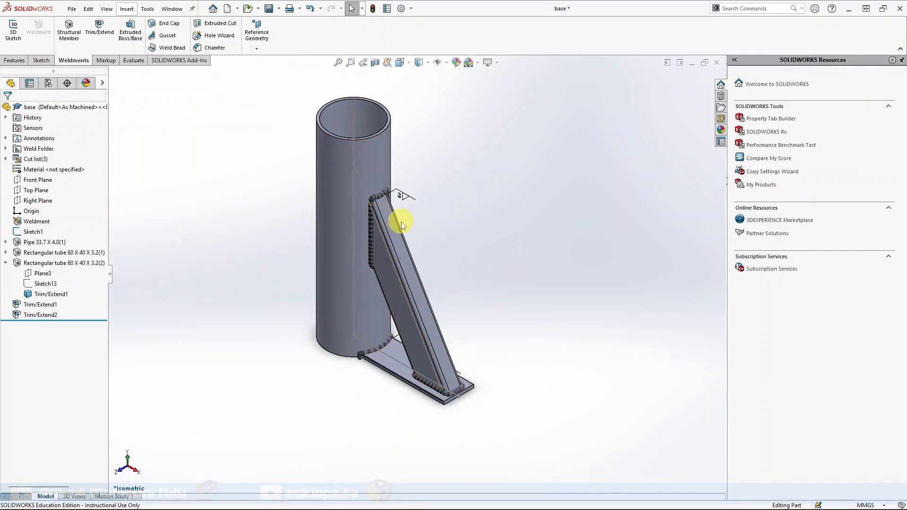
Step: Collapse the diagonal tube's feature in the tree and turn on the display of temporary axes
click(5, 265)
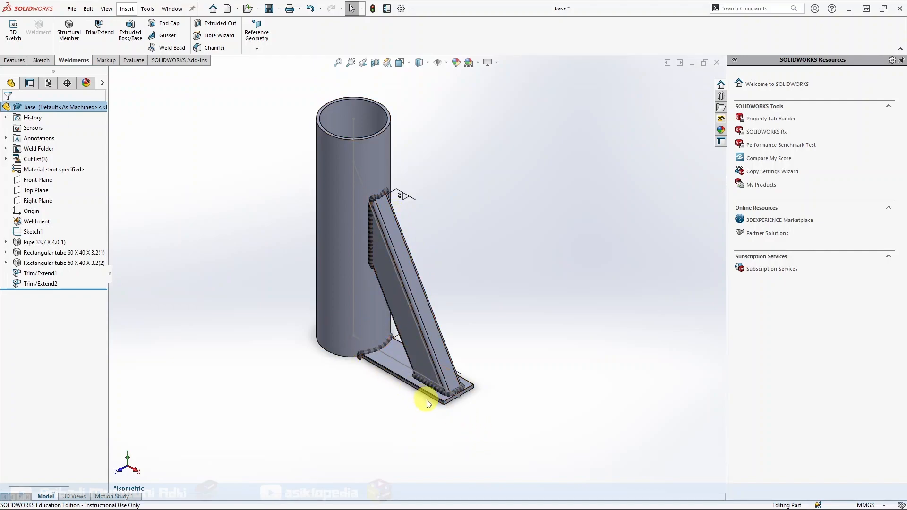
click(386, 345)
click(17, 61)
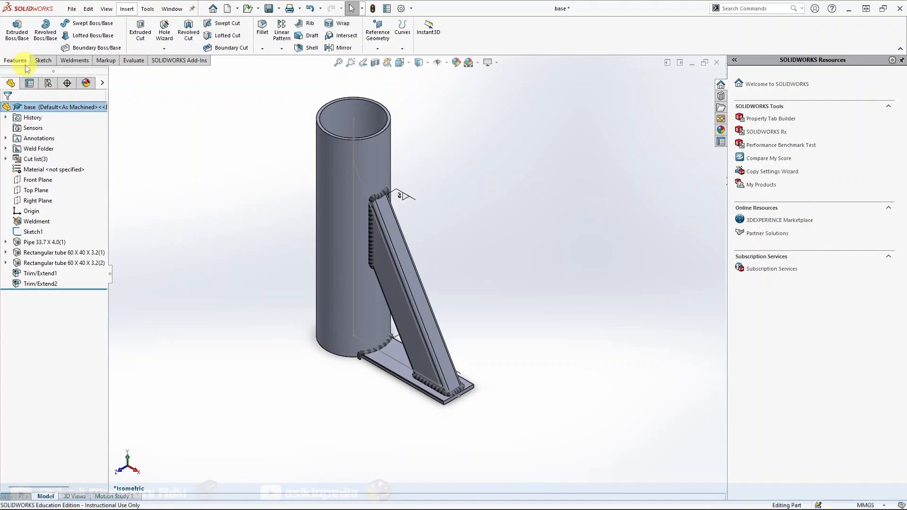
click(282, 49)
click(447, 65)
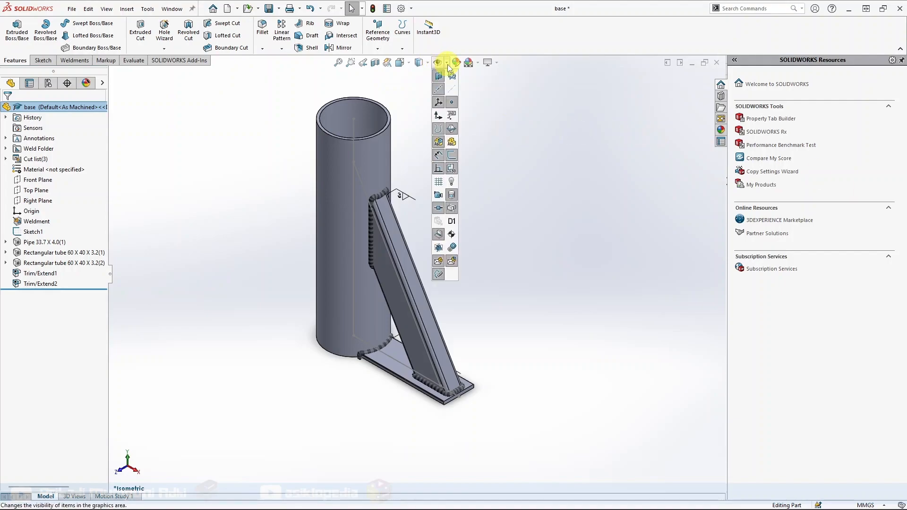
click(453, 92)
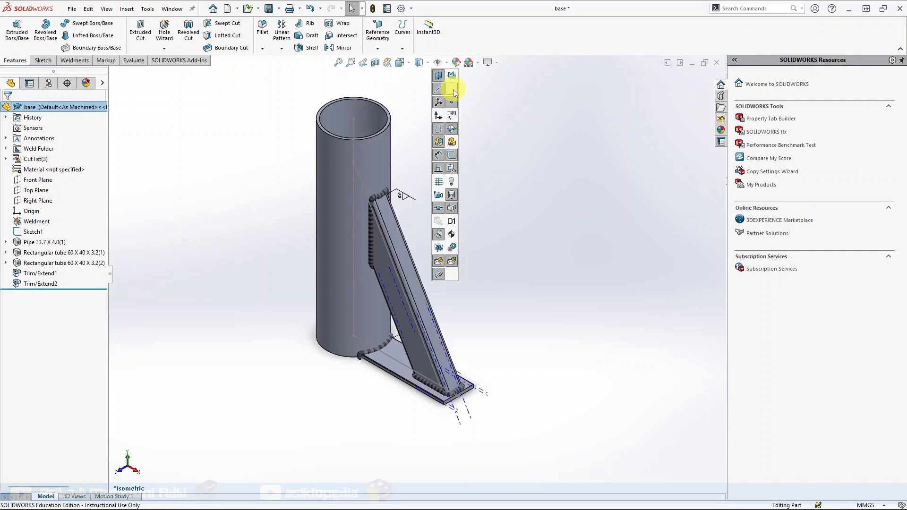
Step: Circular-pattern the trimmed diagonal tube and flat bar bodies around the pipe's centre sketch line, with 3 instances equally spaced over 360 degrees
scroll(351, 128, down, 3)
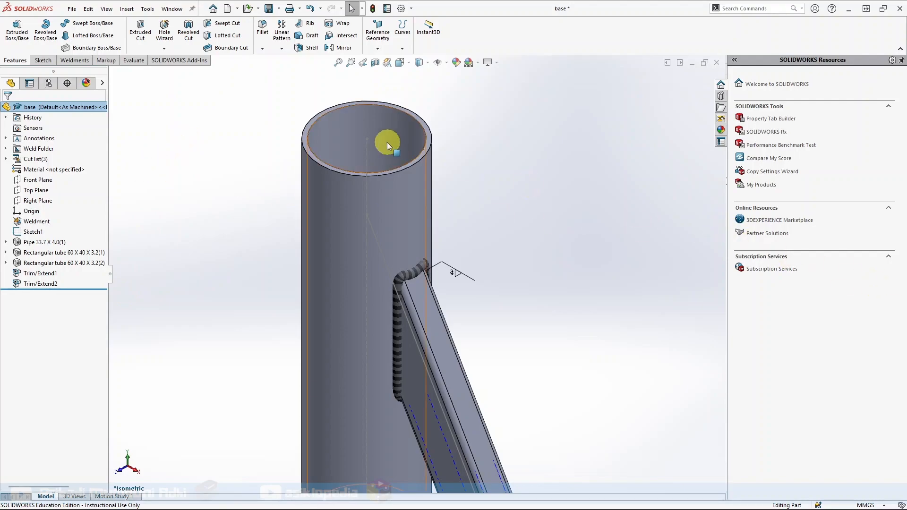
click(282, 49)
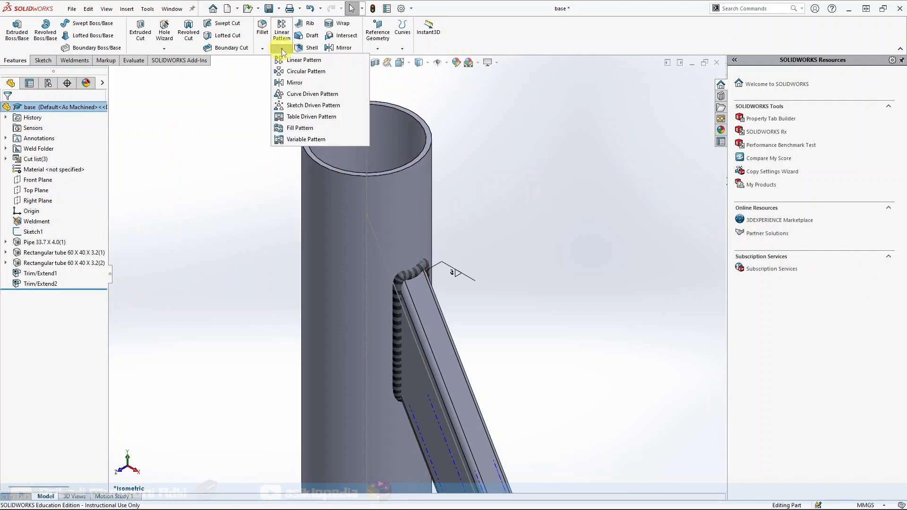
click(294, 74)
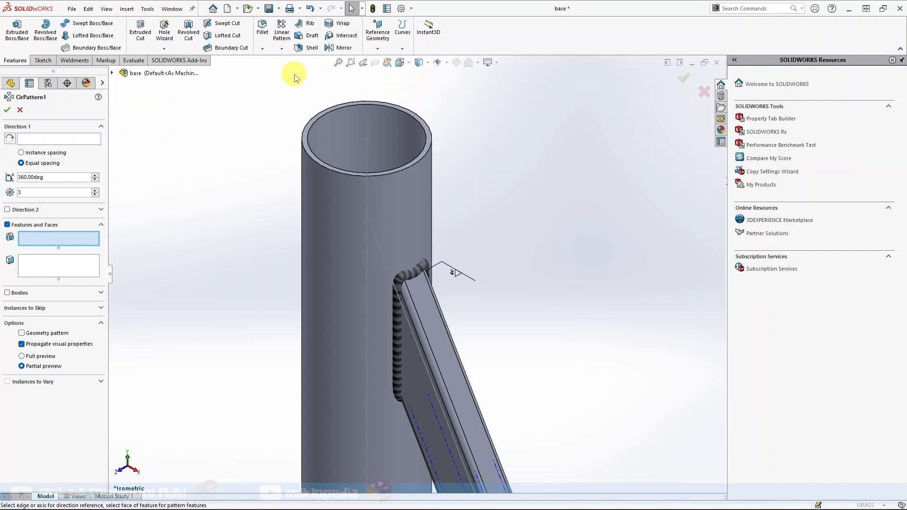
click(52, 139)
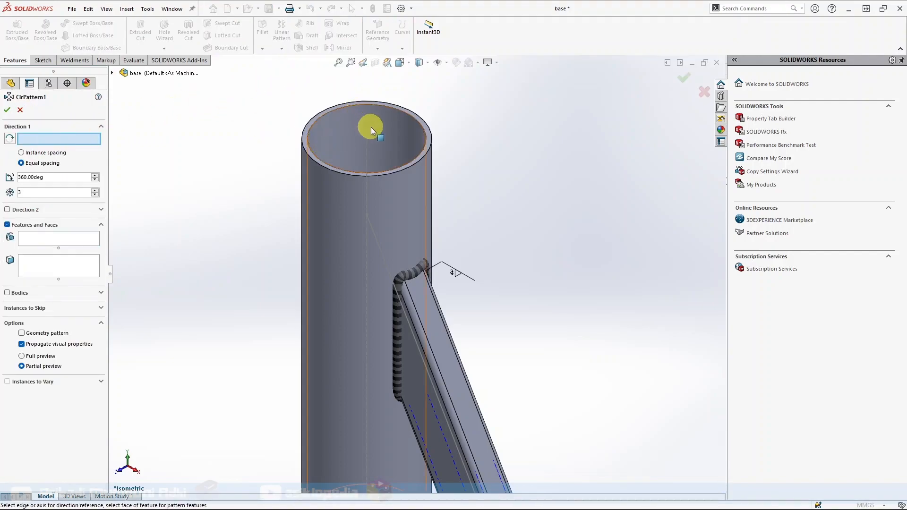
click(368, 147)
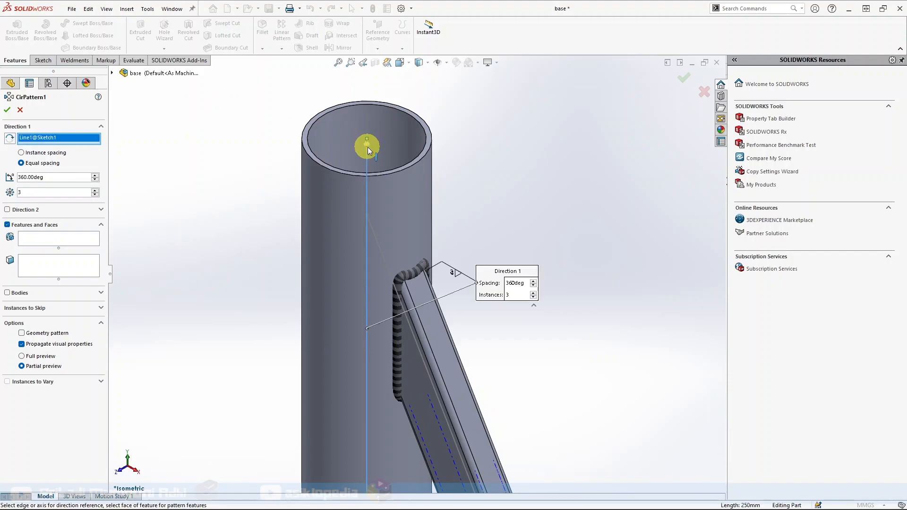
key(f)
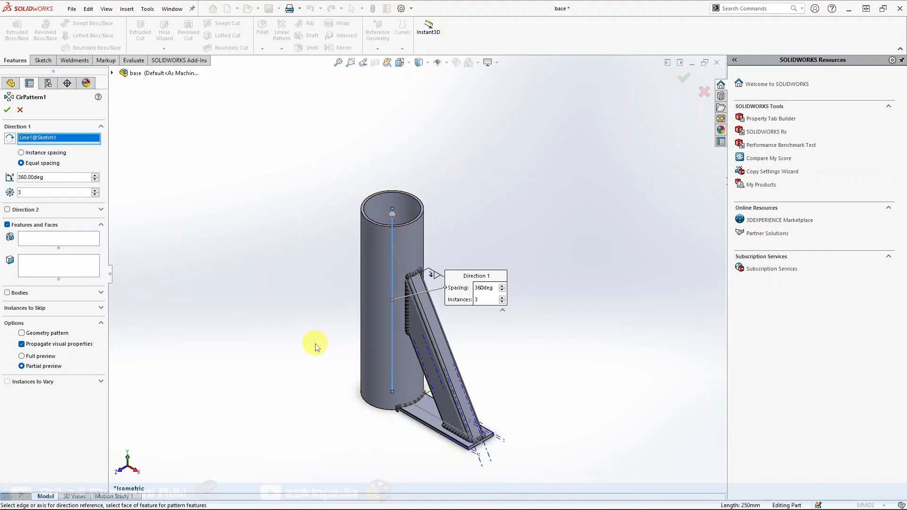
click(7, 225)
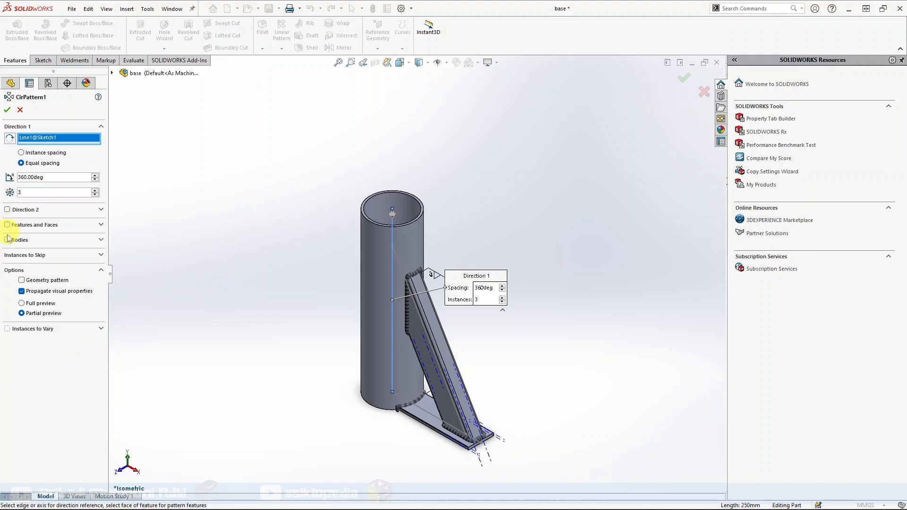
click(7, 240)
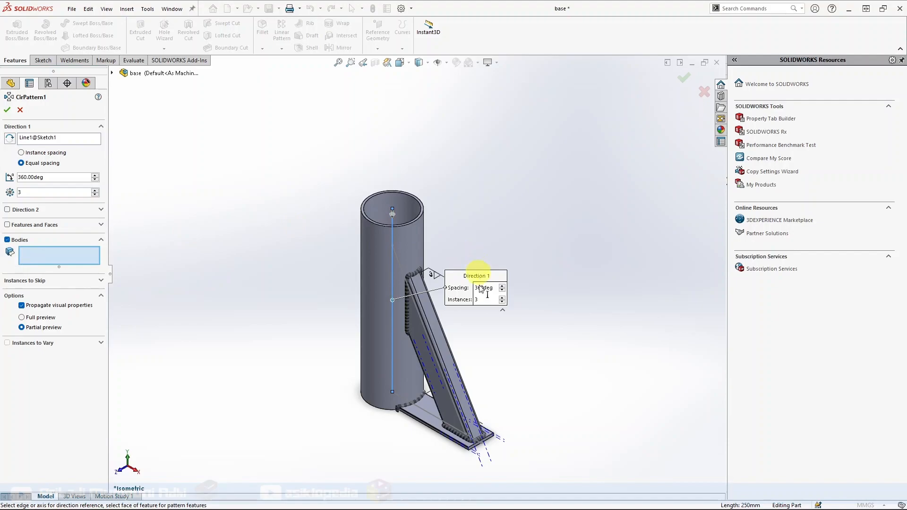
click(438, 345)
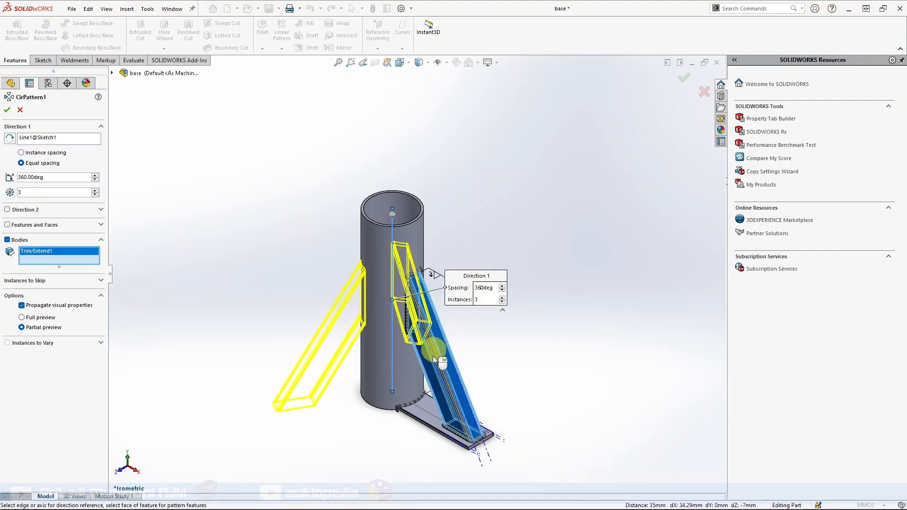
click(427, 416)
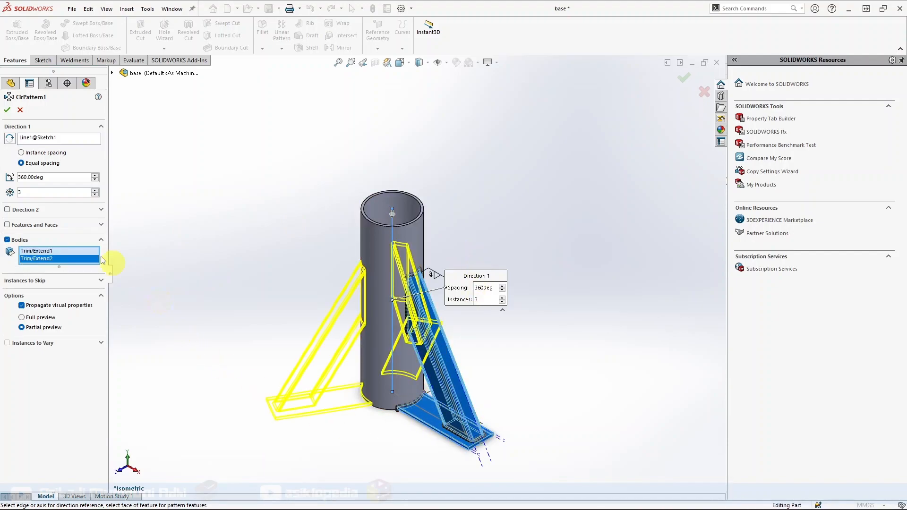
click(7, 110)
Step: Examine the patterned supports around the pipe and their joints for weld beads
mouse_move(197, 305)
middle_down()
mouse_move(260, 287)
mouse_move(239, 265)
mouse_move(215, 311)
middle_up()
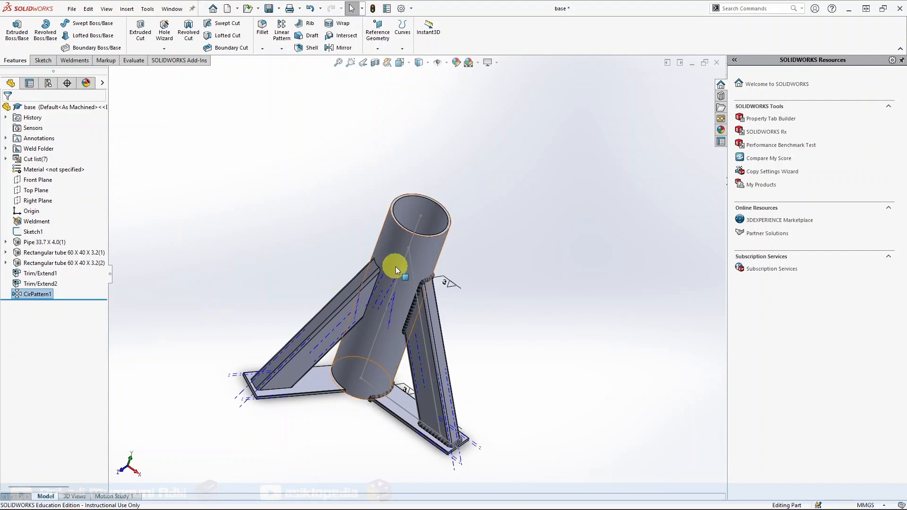
scroll(375, 268, down, 5)
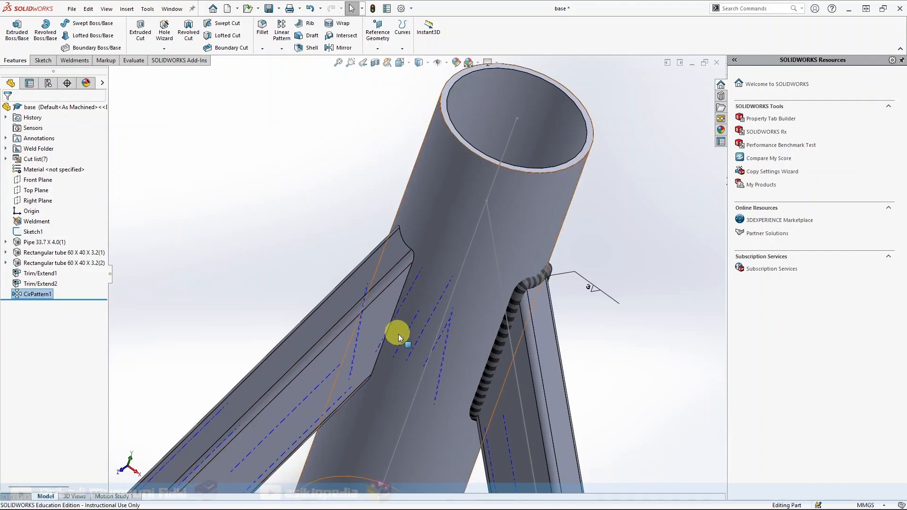
scroll(398, 333, up, 5)
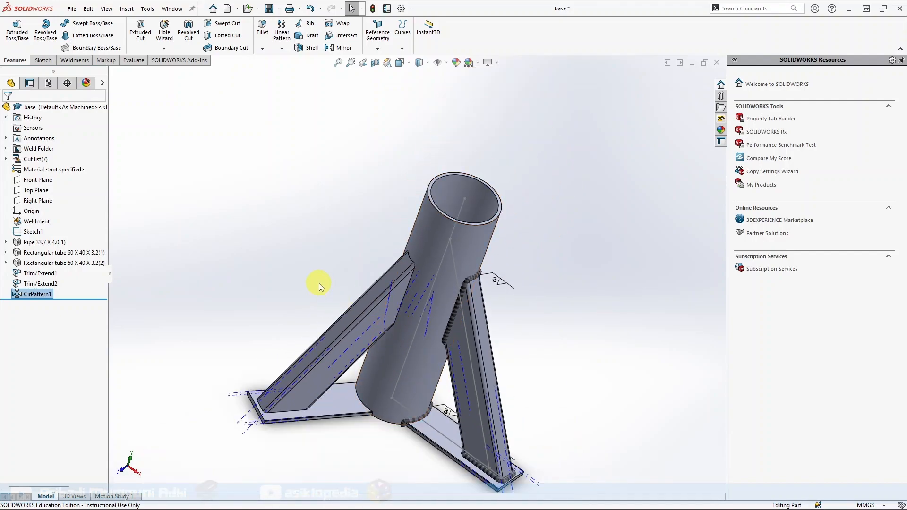
key(ctrl+7)
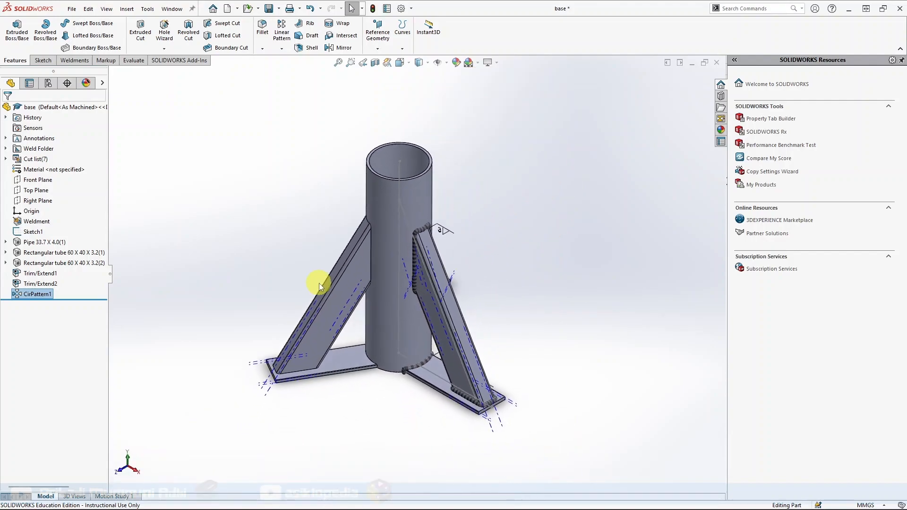
scroll(398, 360, down, 3)
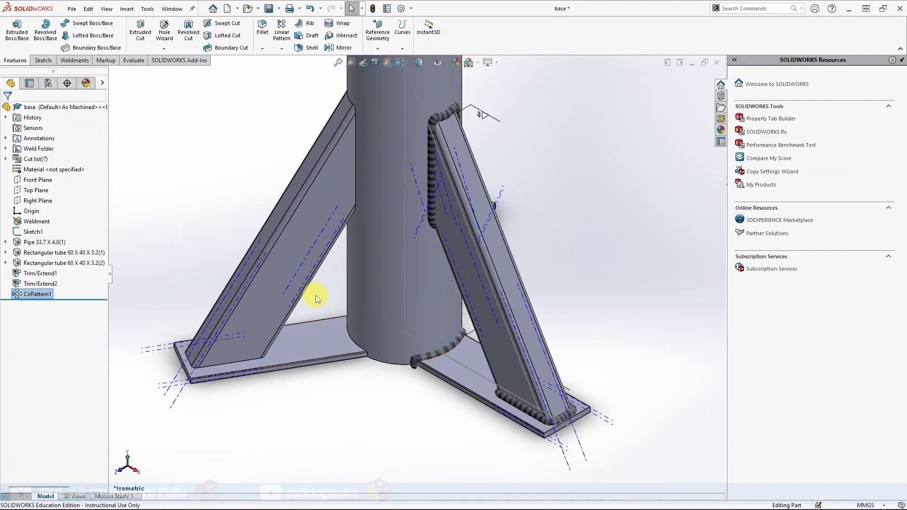
scroll(316, 296, up, 1)
scroll(349, 133, up, 3)
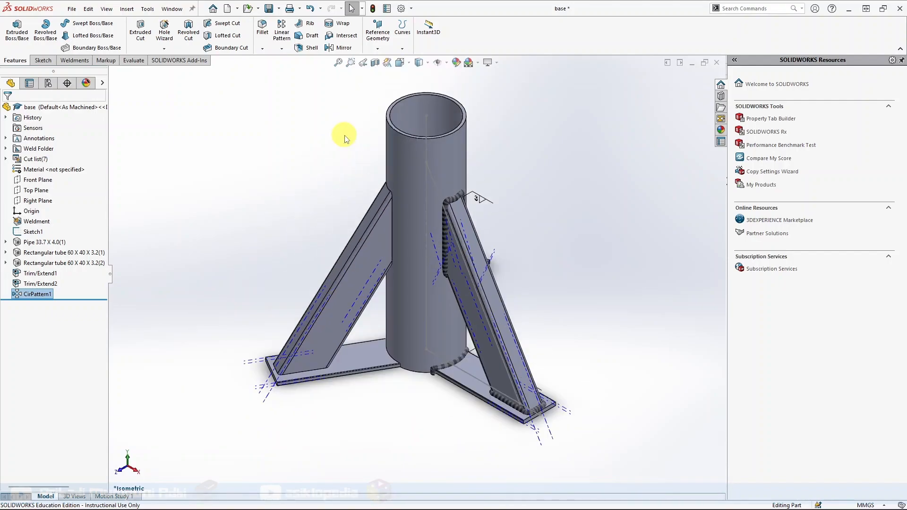
scroll(361, 163, down, 3)
Step: Add a 3 mm weld bead between the second support's diagonal tube side face and its flat bar's top face, with tangent propagation
click(74, 60)
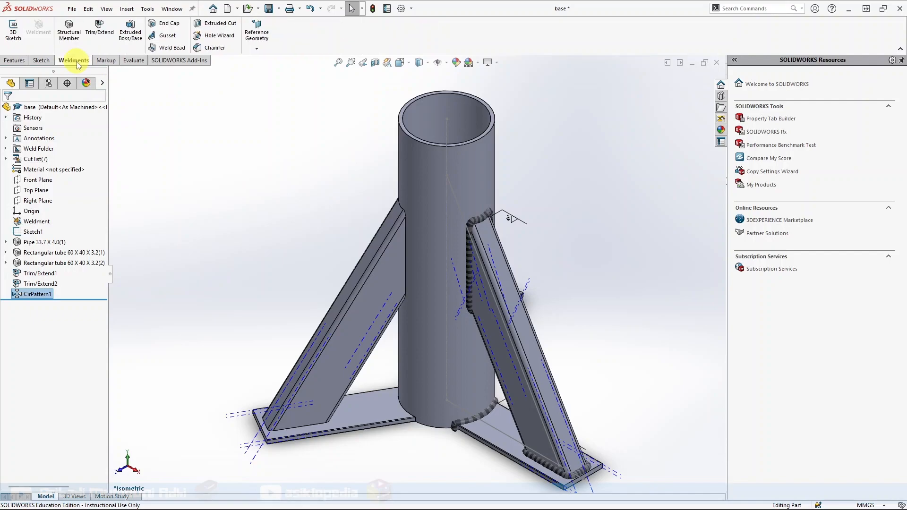
click(163, 48)
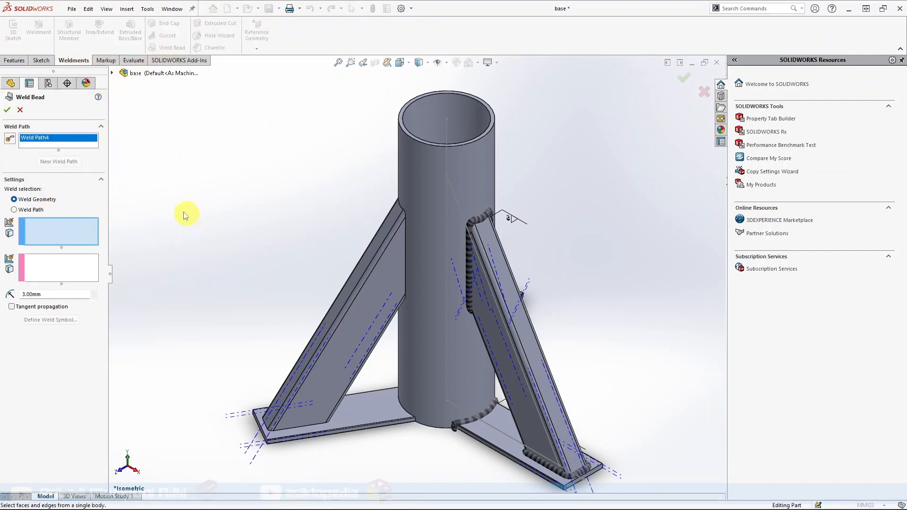
click(322, 381)
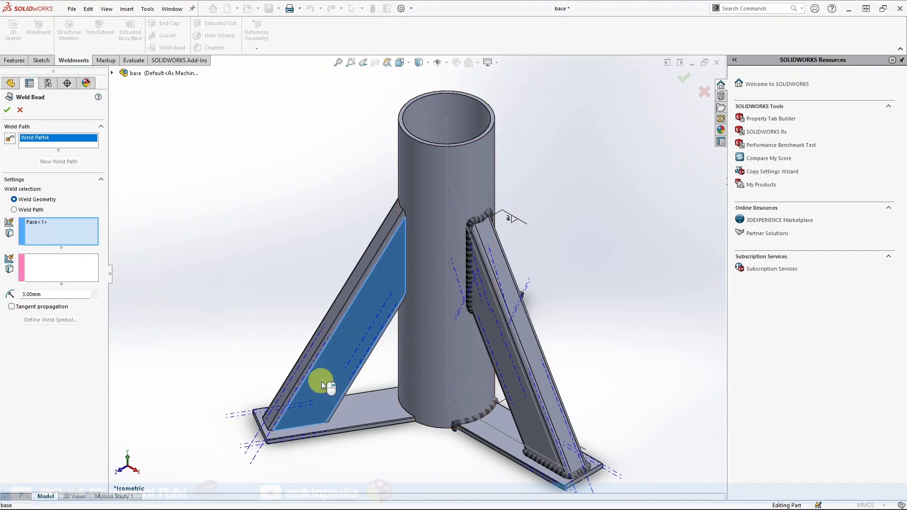
click(378, 409)
click(12, 307)
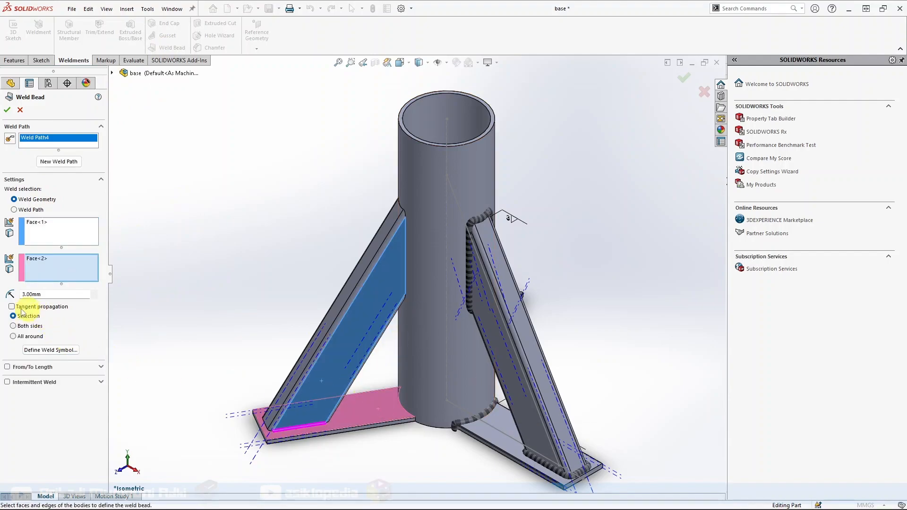
click(7, 110)
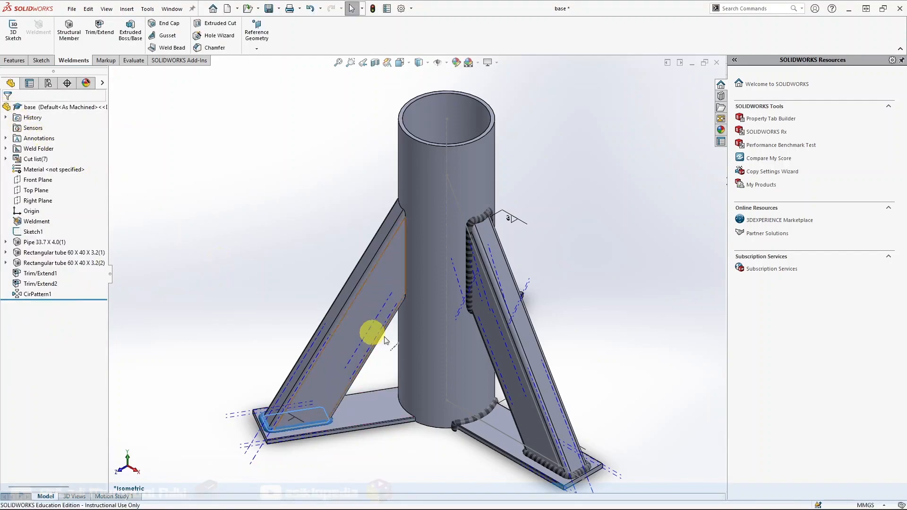
click(364, 470)
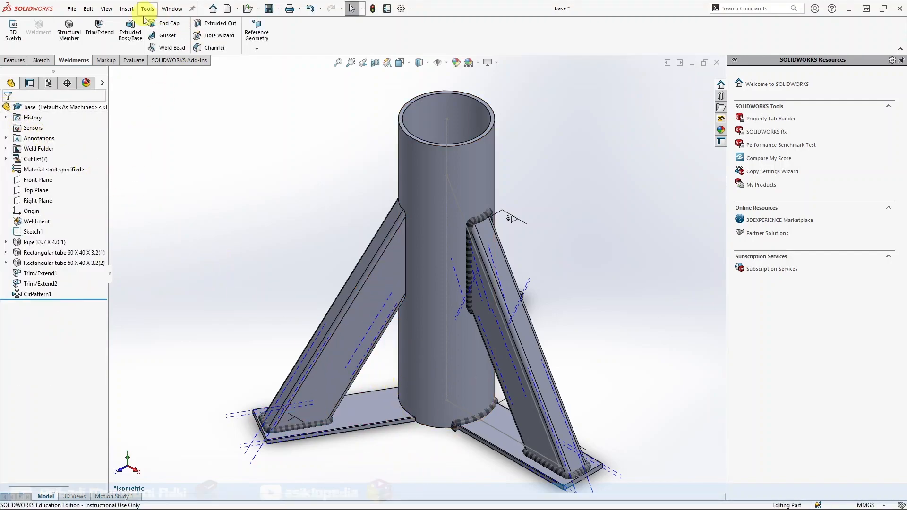
Step: Add a 3 mm weld bead between the second support's flat bar top face and the pipe's outer face, with tangent propagation
click(172, 48)
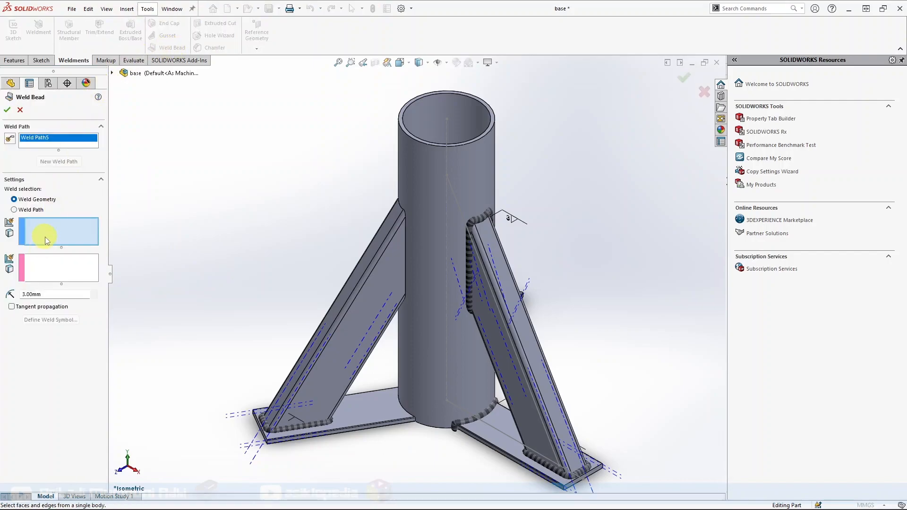
click(384, 404)
click(68, 266)
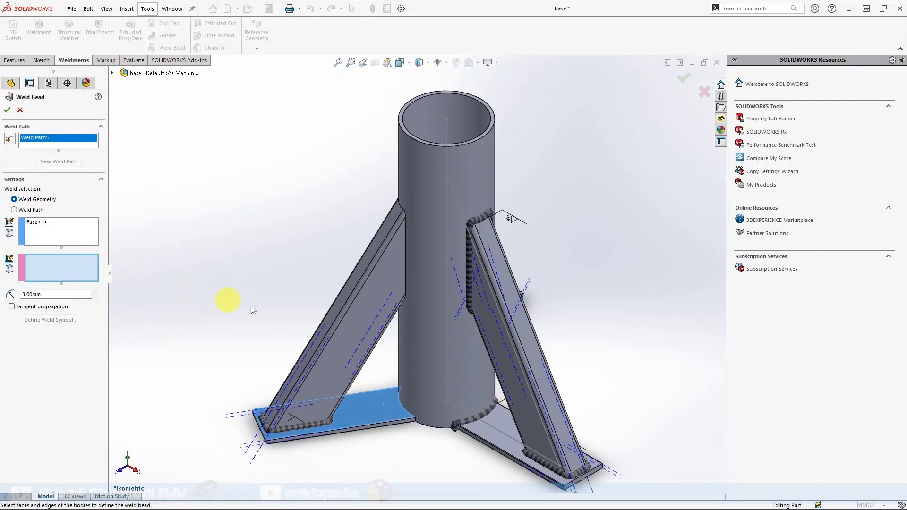
click(416, 351)
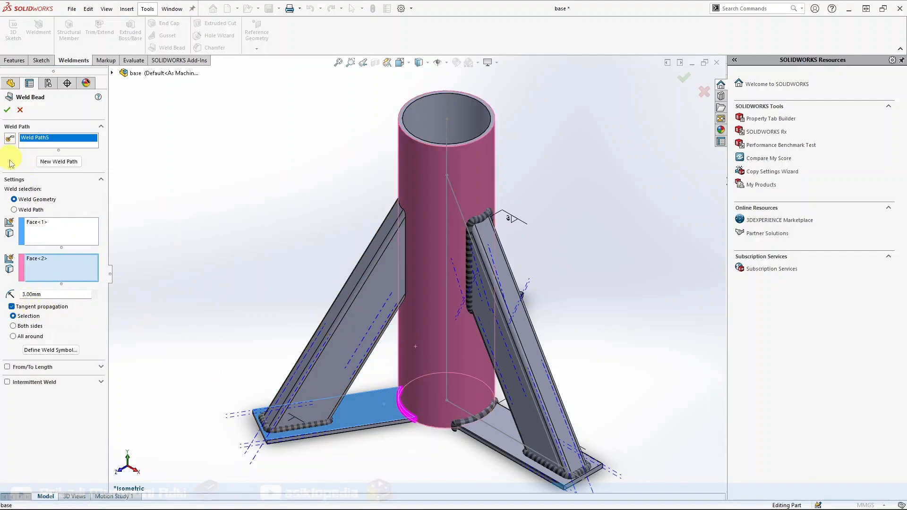
click(7, 110)
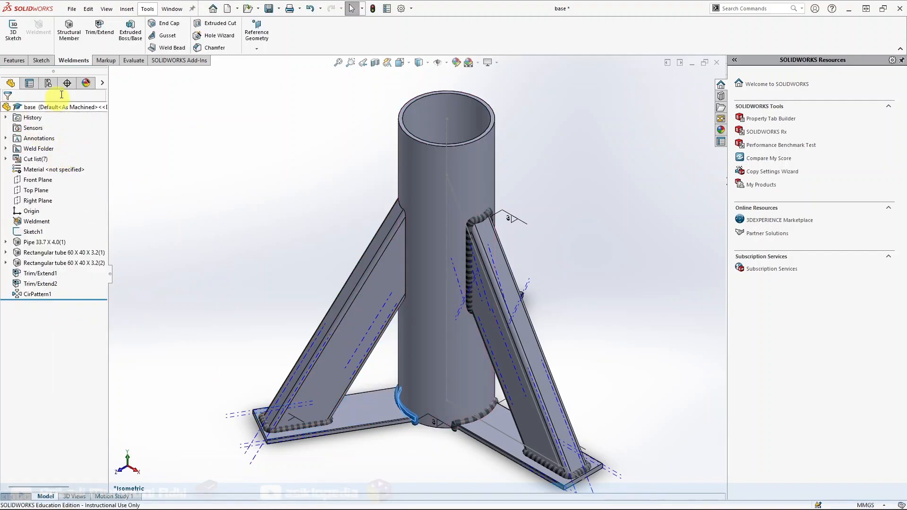
Step: Add a 3 mm weld bead between the second support's diagonal tube side face and the pipe's outer face, with tangent propagation
click(161, 47)
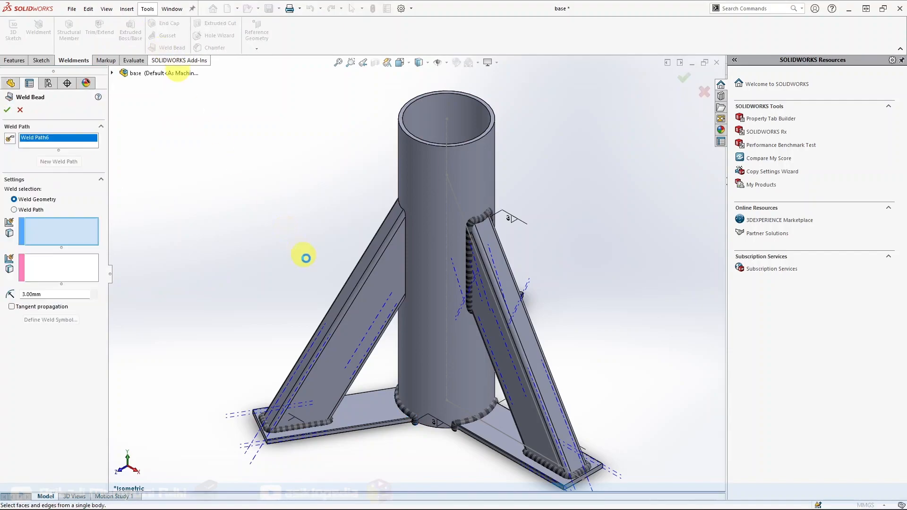
click(387, 282)
click(430, 239)
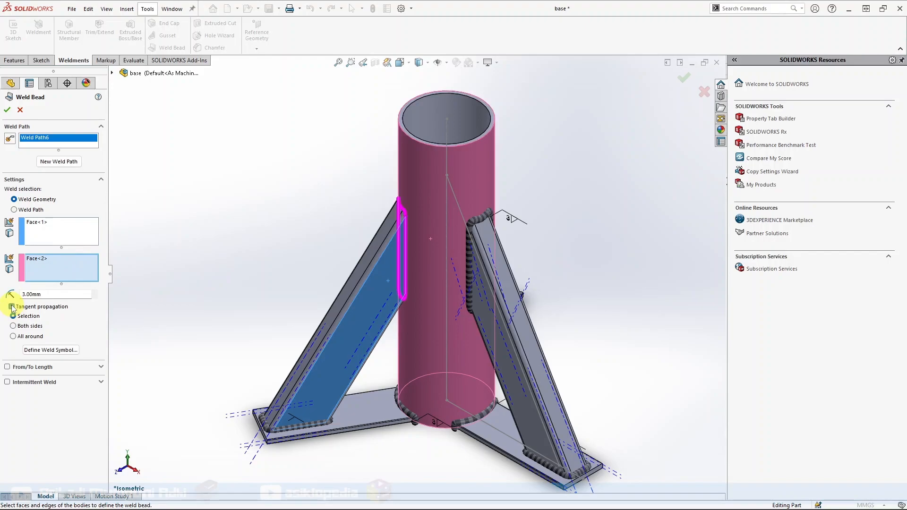
click(7, 109)
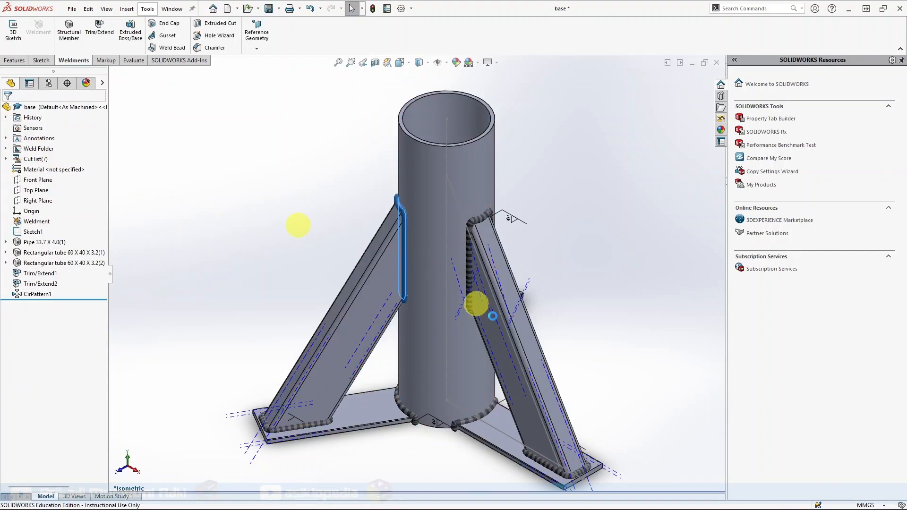
Step: Turn off the display of temporary axes
middle_drag(660, 380, 690, 378)
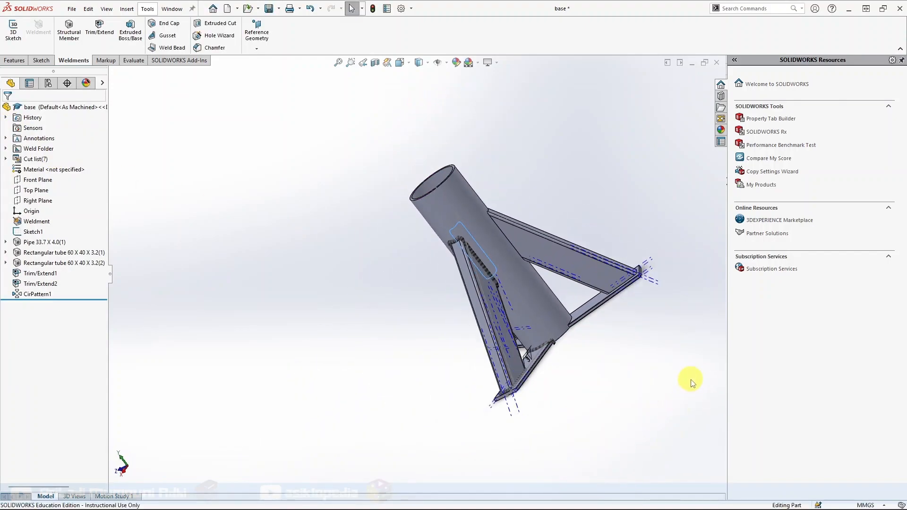
scroll(620, 309, down, 3)
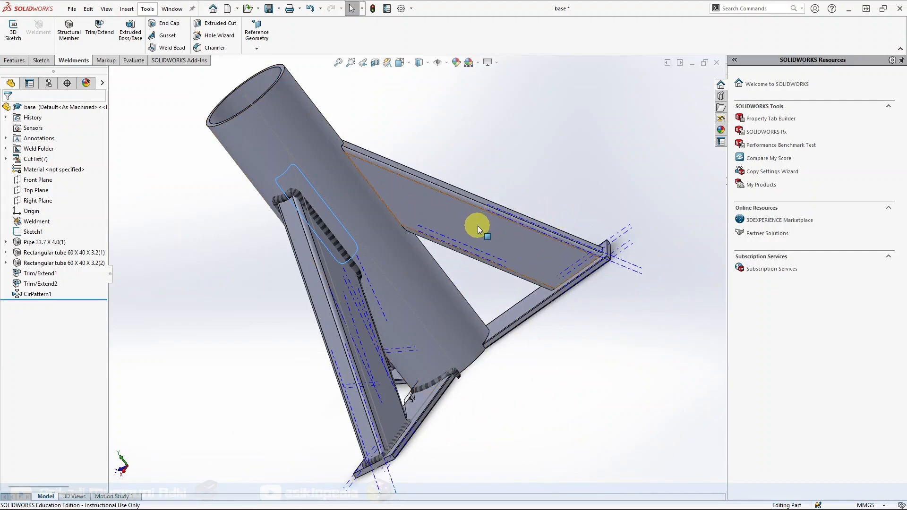
click(448, 63)
click(447, 64)
click(453, 87)
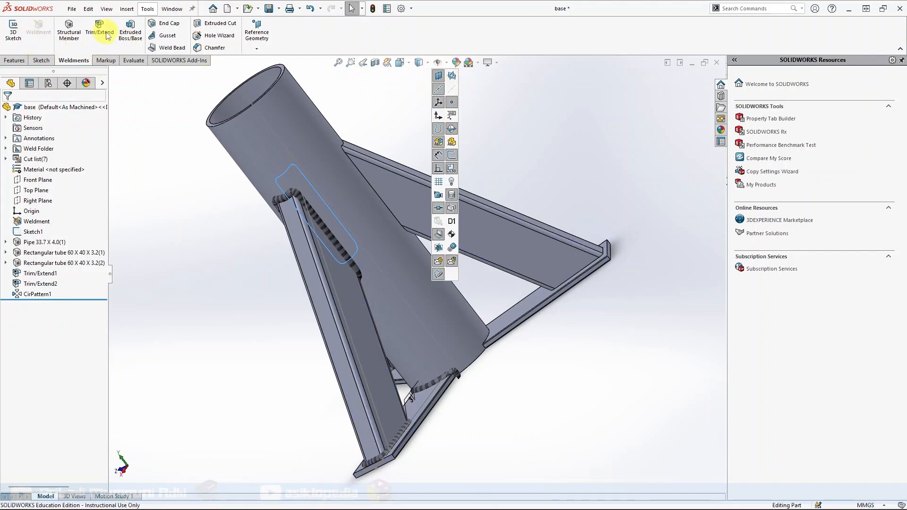
Step: Add a 3 mm weld bead between the third support's diagonal tube side face and its flat bar's top face, with tangent propagation
click(161, 49)
click(44, 244)
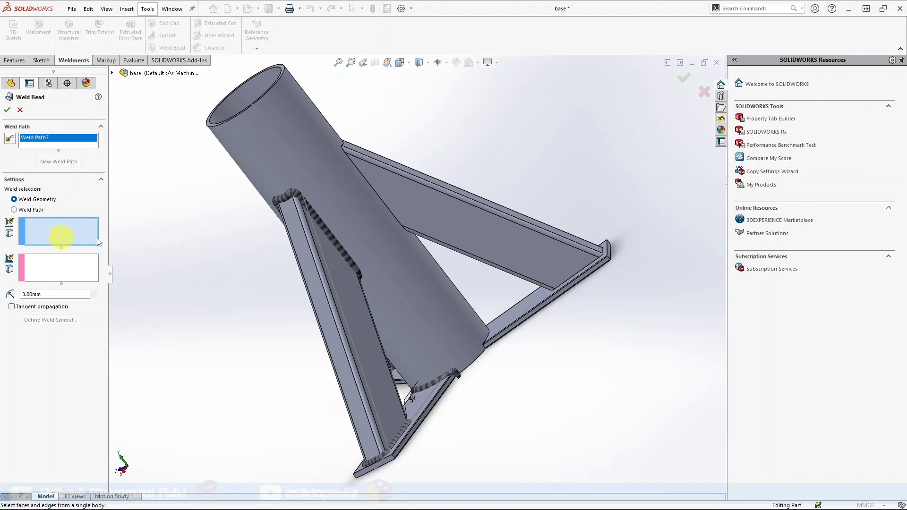
click(541, 271)
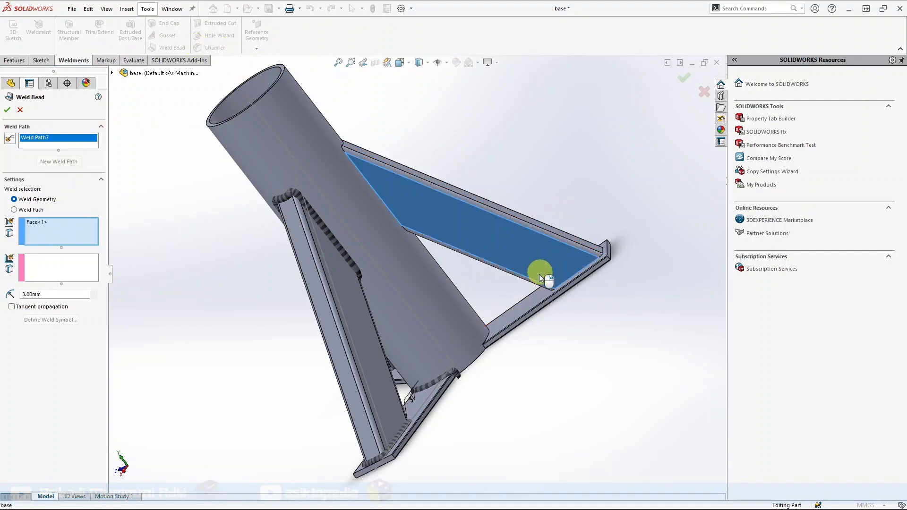
click(526, 302)
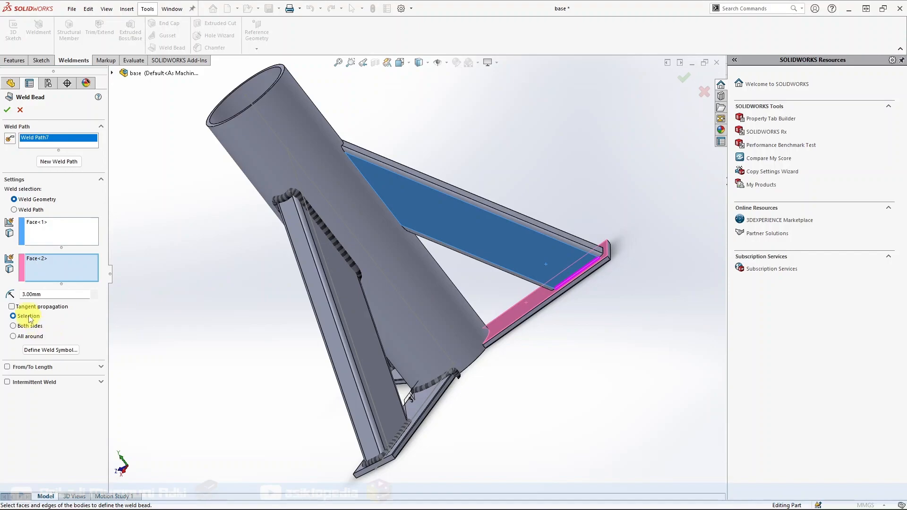
click(12, 307)
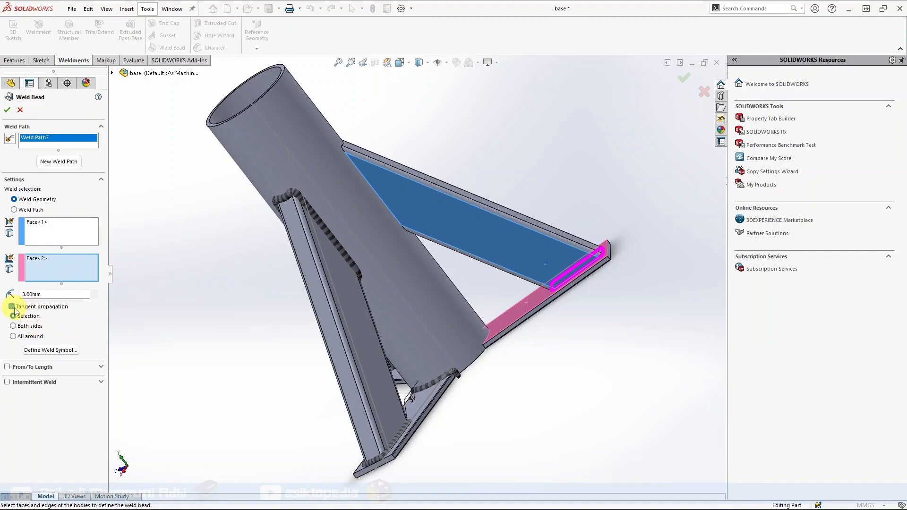
click(7, 110)
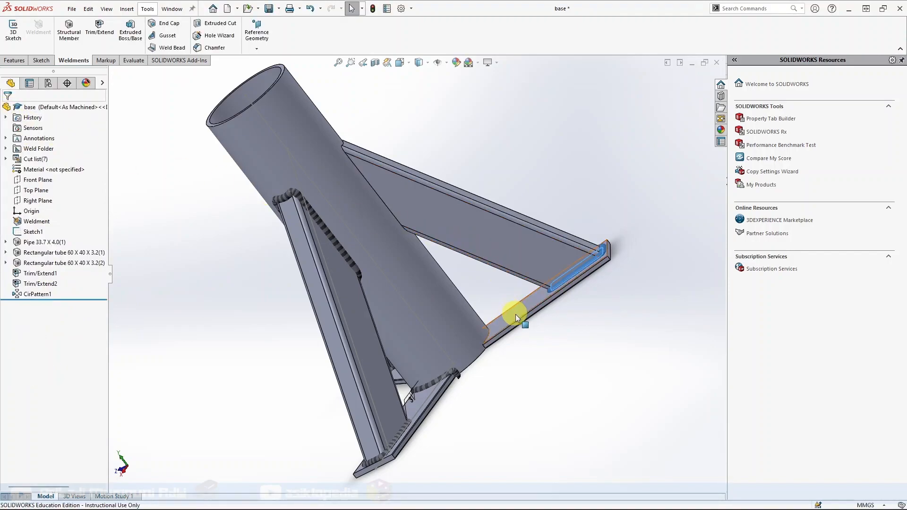
Step: Add a 3 mm weld bead between the third support's flat bar top face and the pipe's outer face
click(171, 48)
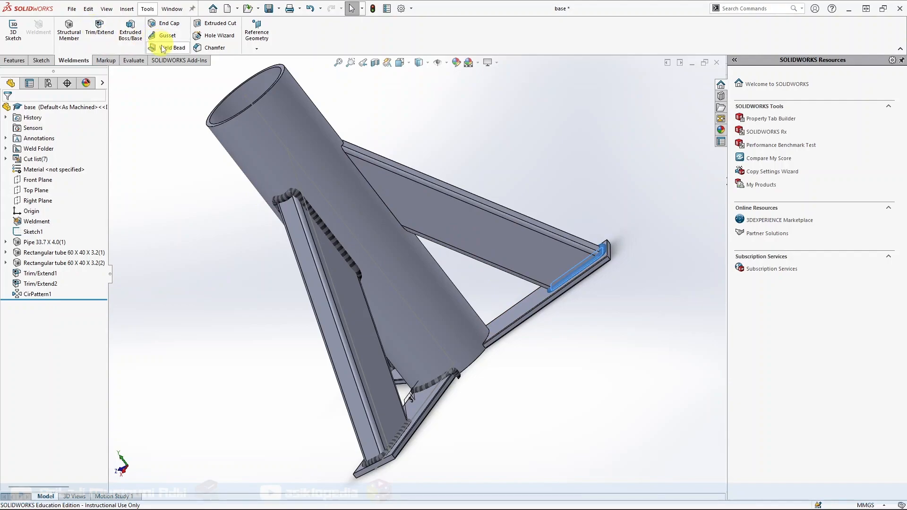
click(528, 302)
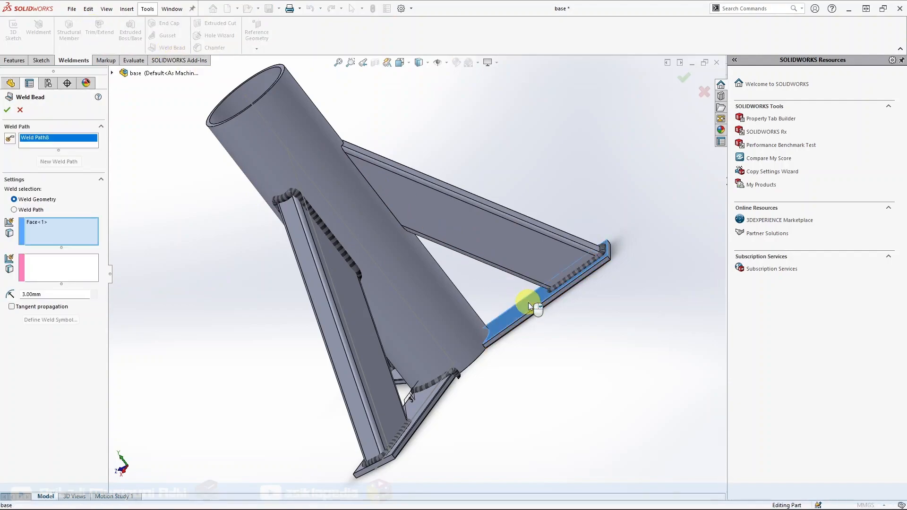
click(60, 272)
click(449, 302)
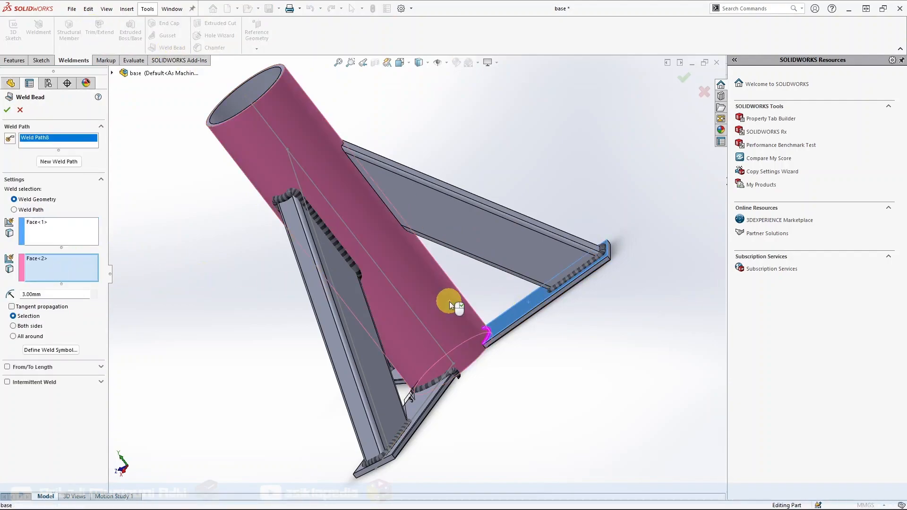
click(7, 110)
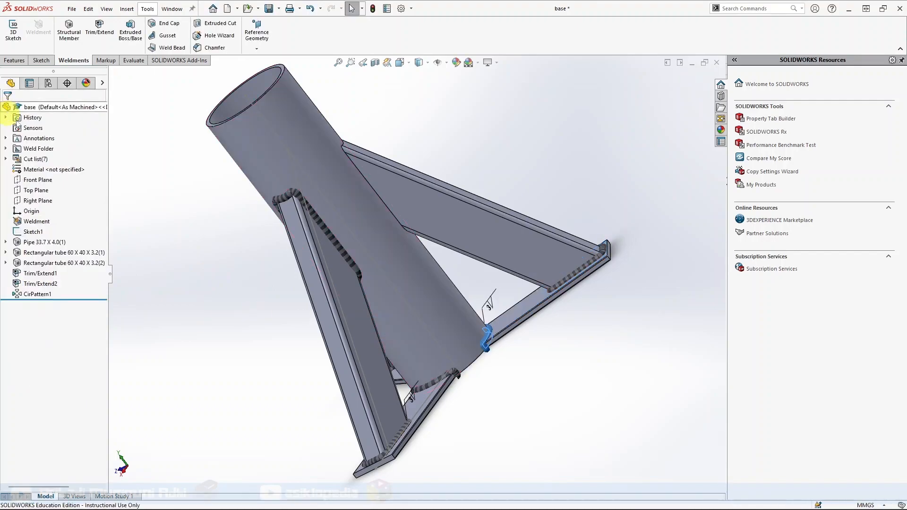
Step: Add a 3 mm weld bead between the third support's diagonal tube side face and the pipe's outer face, with tangent propagation
click(164, 47)
click(458, 222)
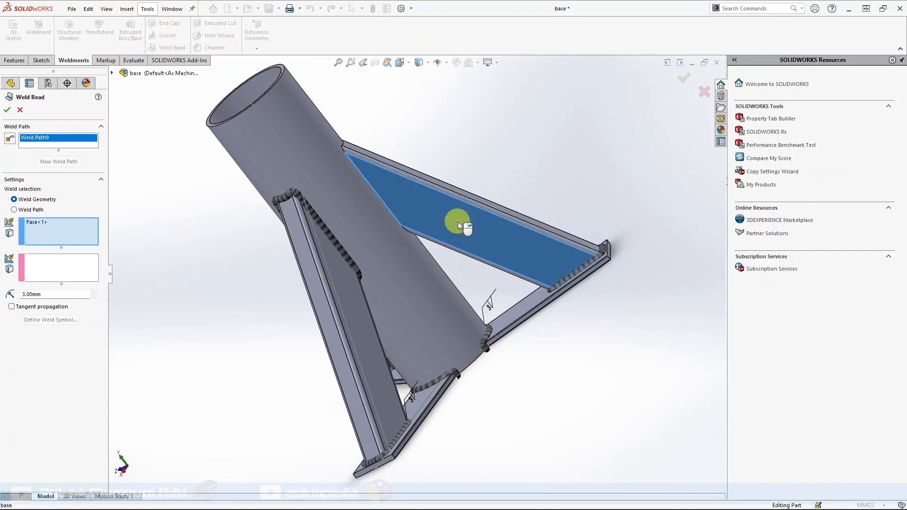
click(366, 214)
click(11, 307)
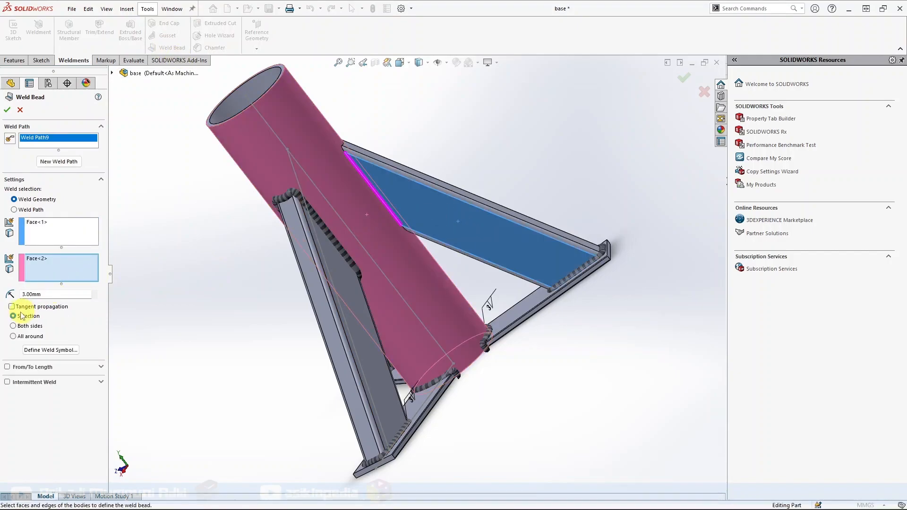
click(7, 110)
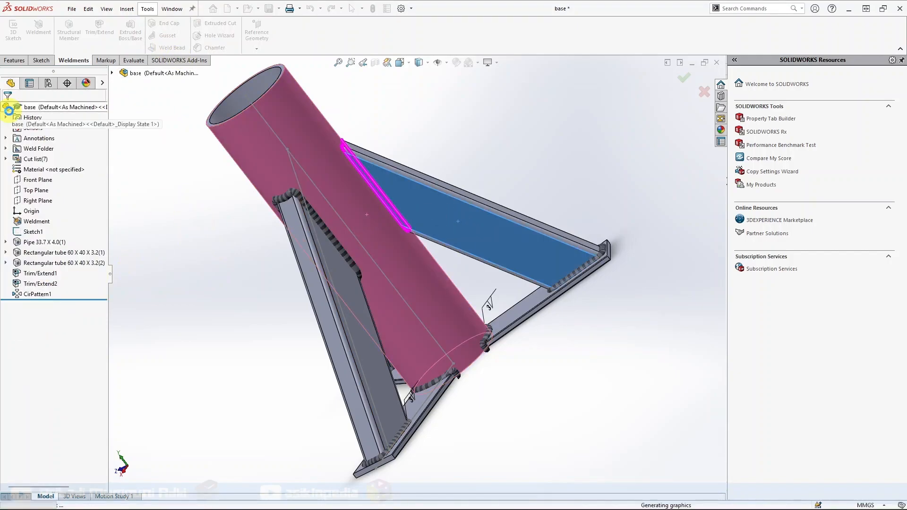
Step: Examine the weld beads and weld symbols around the pipe and the fillet weld entry in the Weld Folder
key(ctrl+7)
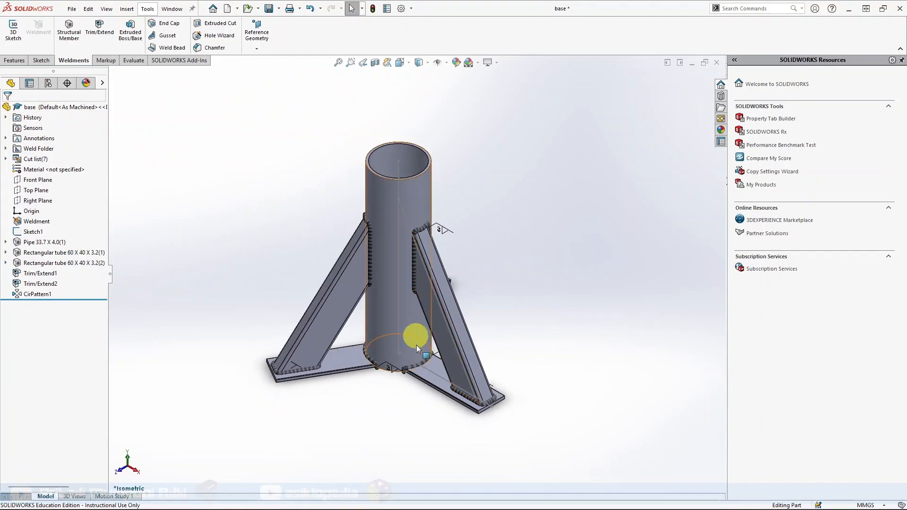
middle_drag(531, 411, 420, 455)
middle_drag(581, 325, 520, 364)
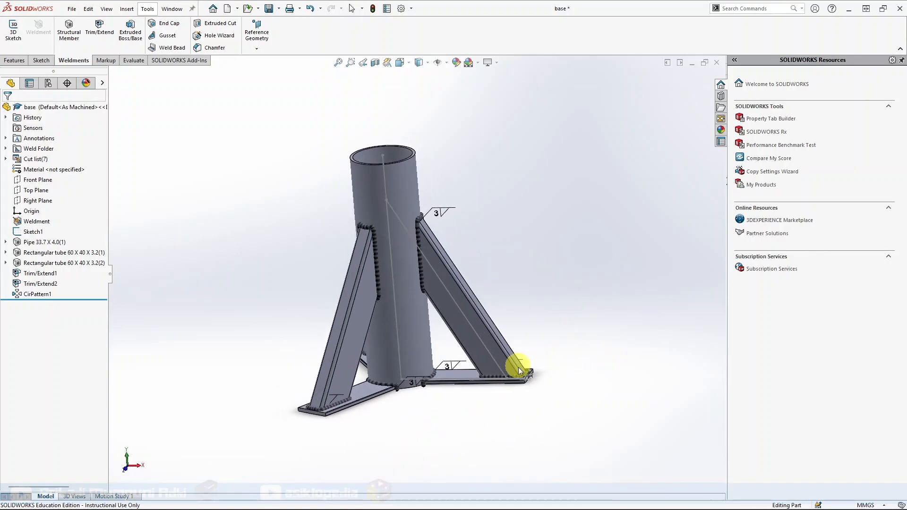
scroll(458, 209, down, 5)
scroll(576, 244, down, 2)
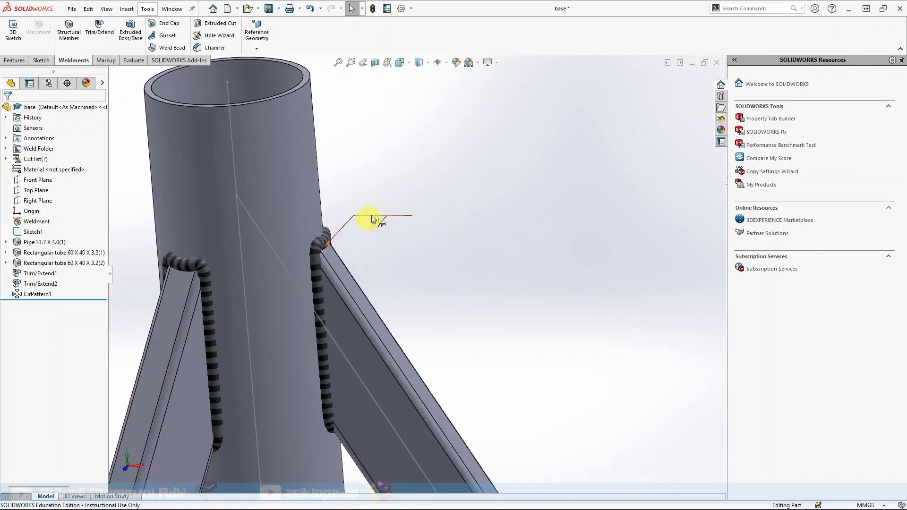
scroll(425, 278, up, 1)
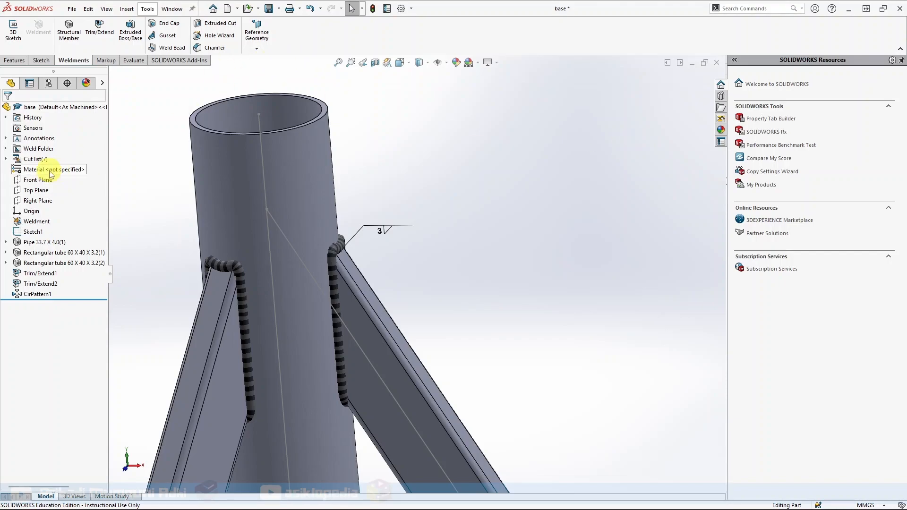
click(5, 149)
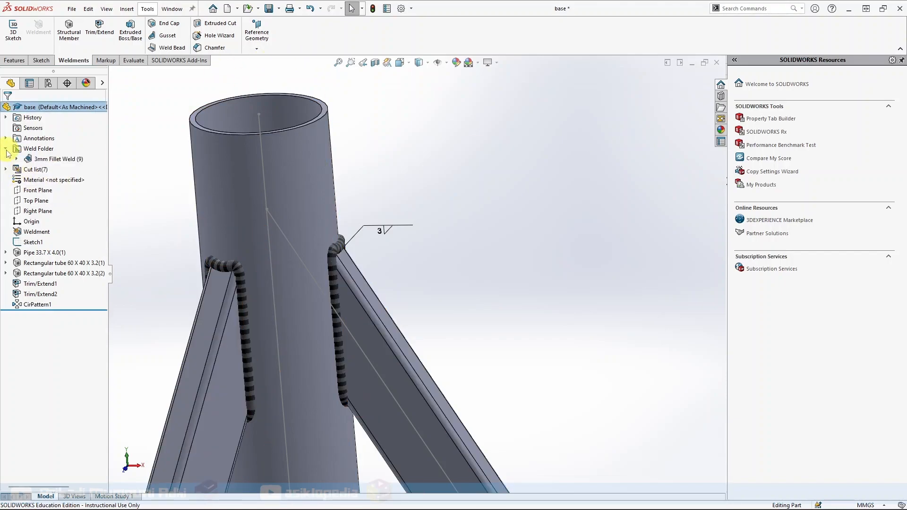
right_click(40, 162)
click(37, 162)
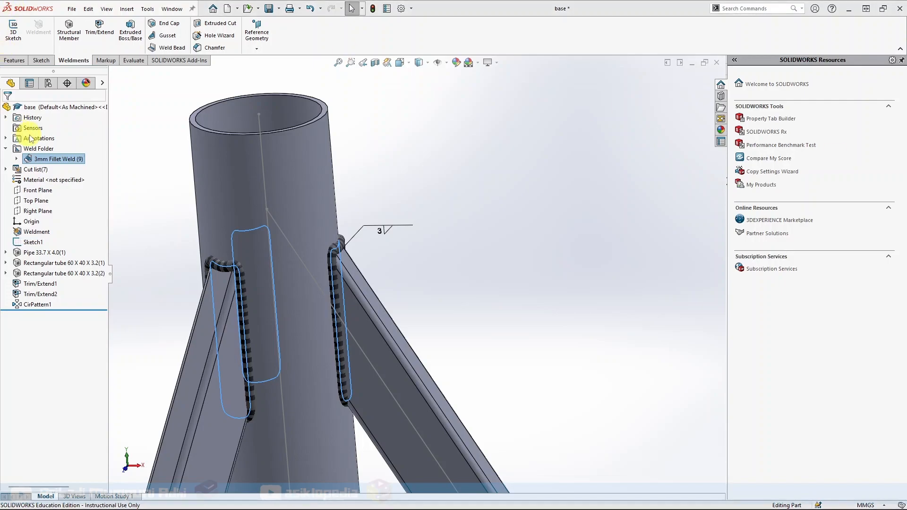
double_click(17, 148)
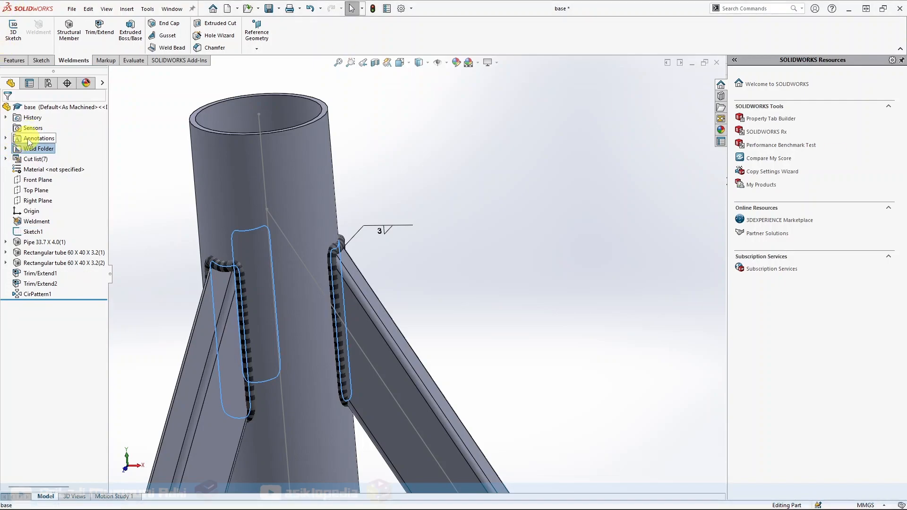
Step: Hide the model's annotations, check the isometric view, and display the annotations again
right_click(29, 140)
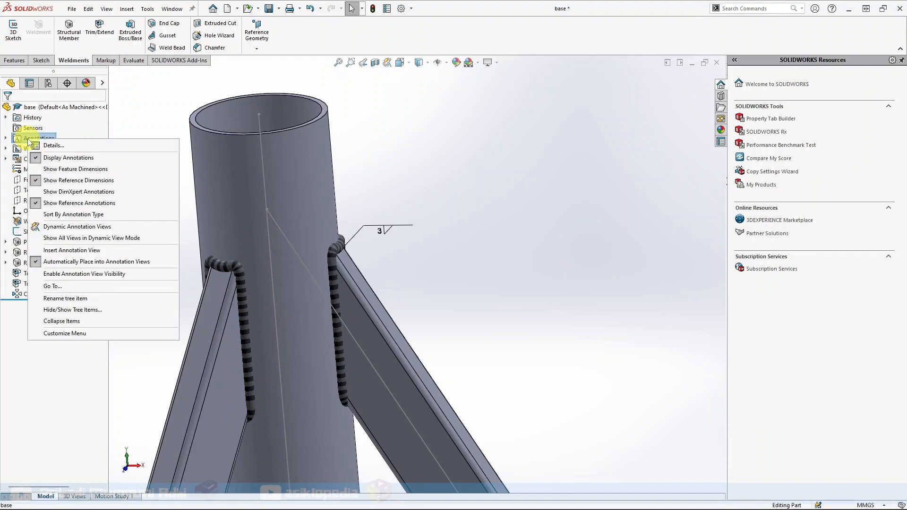
click(54, 161)
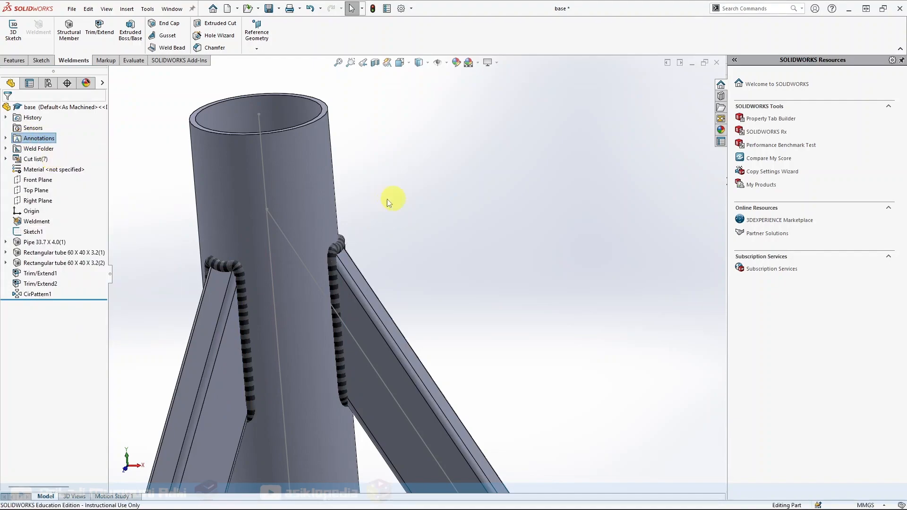
key(ctrl+7)
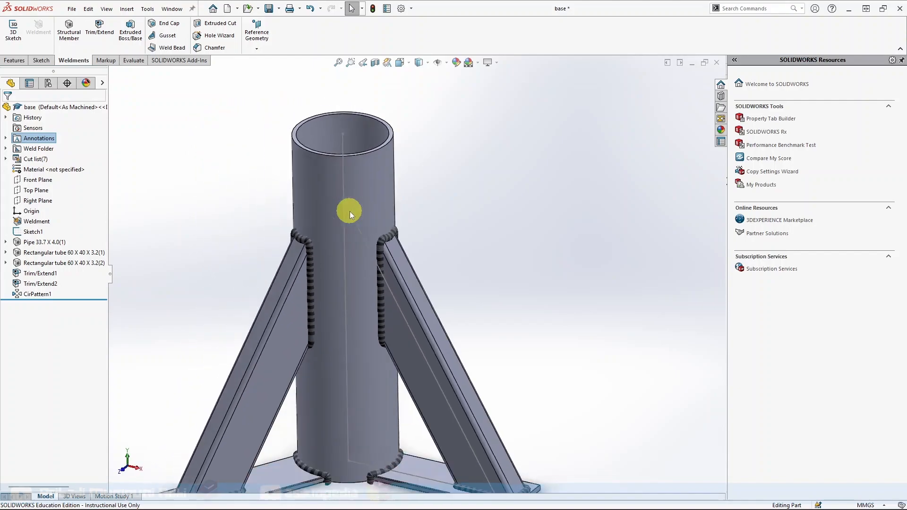
right_click(46, 140)
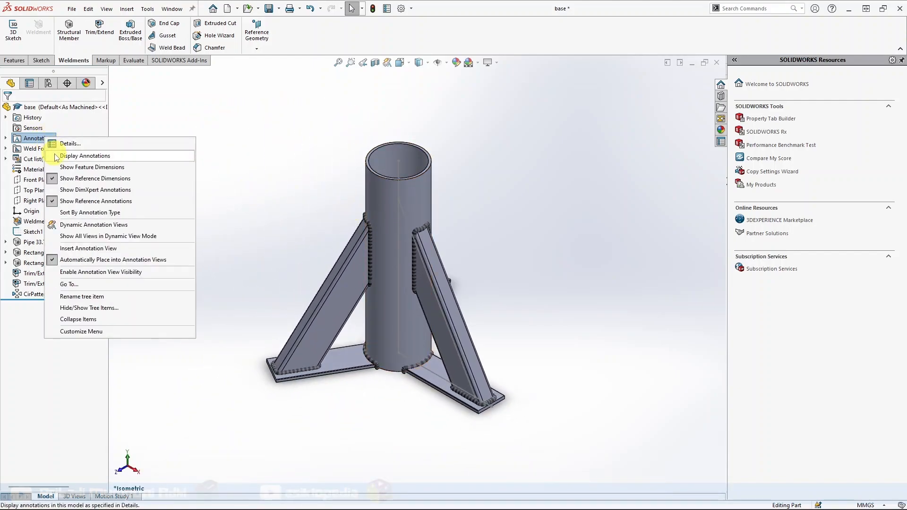
click(56, 156)
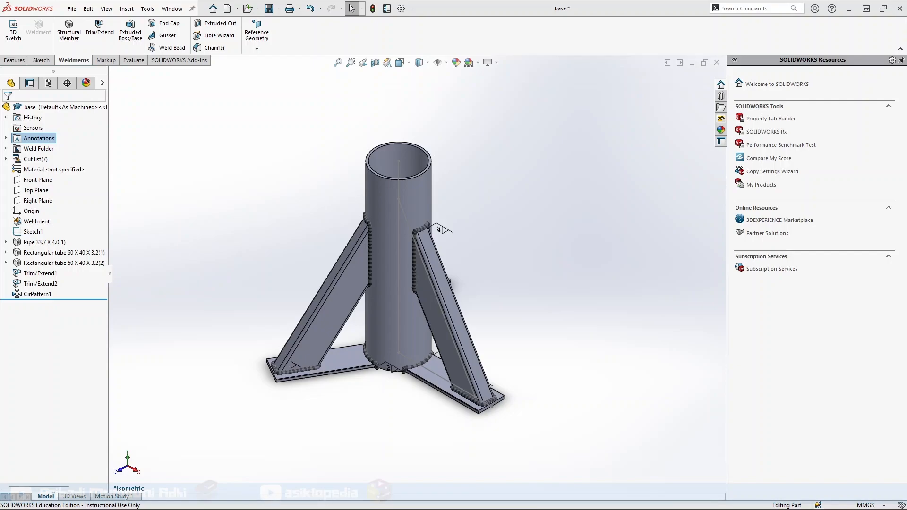
Step: View the model normal to the Front Plane, display the temporary axes and hide Sketch1
click(46, 183)
click(94, 166)
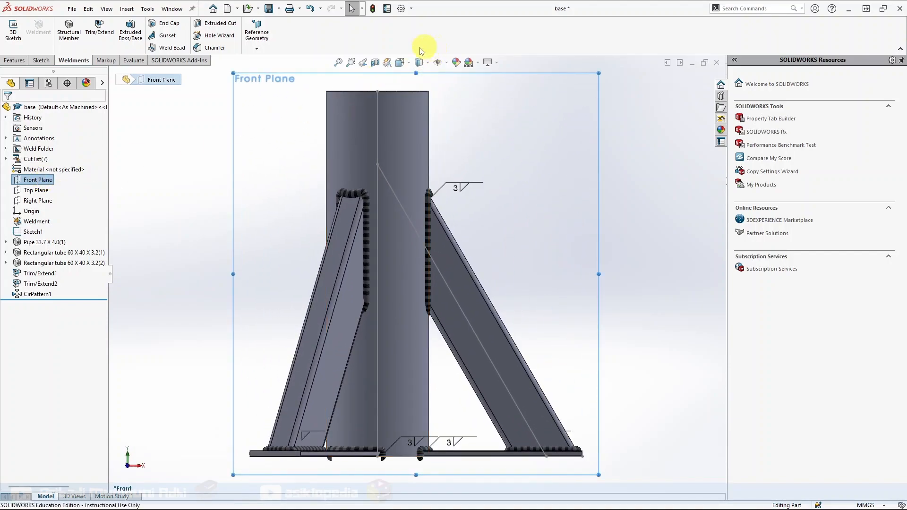
click(447, 63)
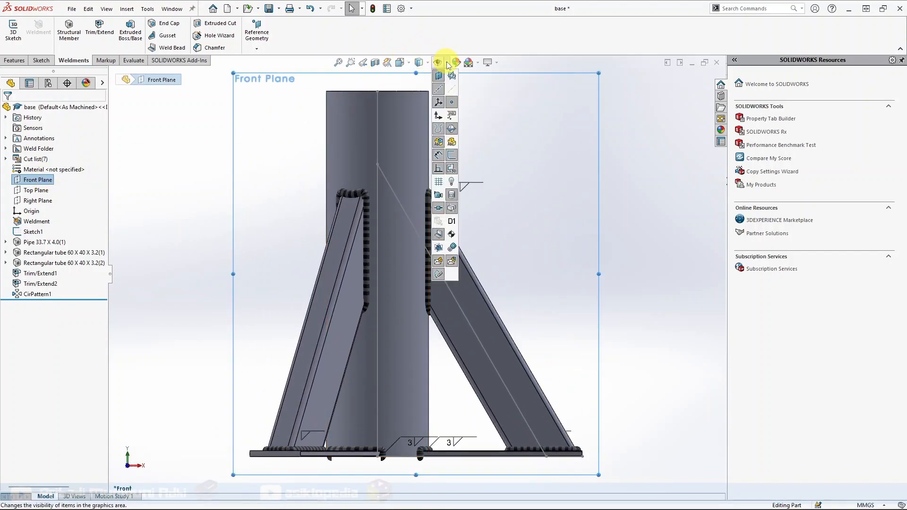
click(451, 91)
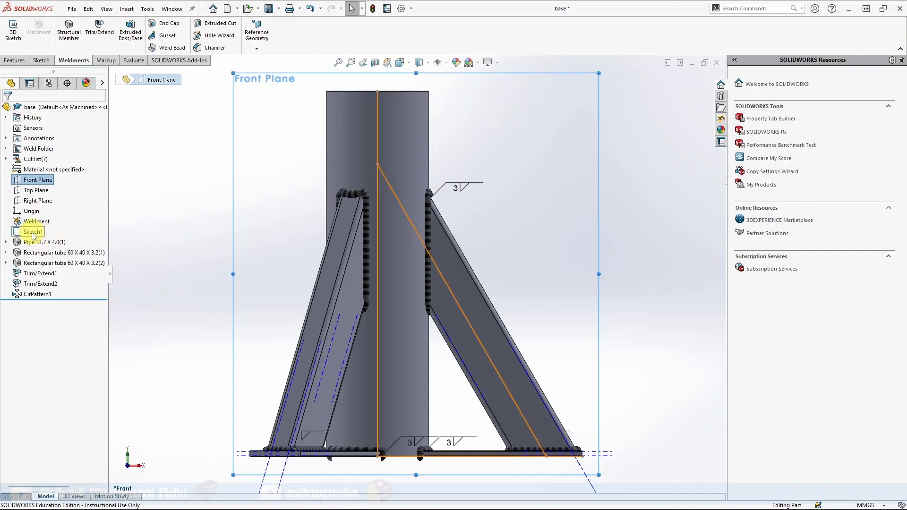
right_click(32, 236)
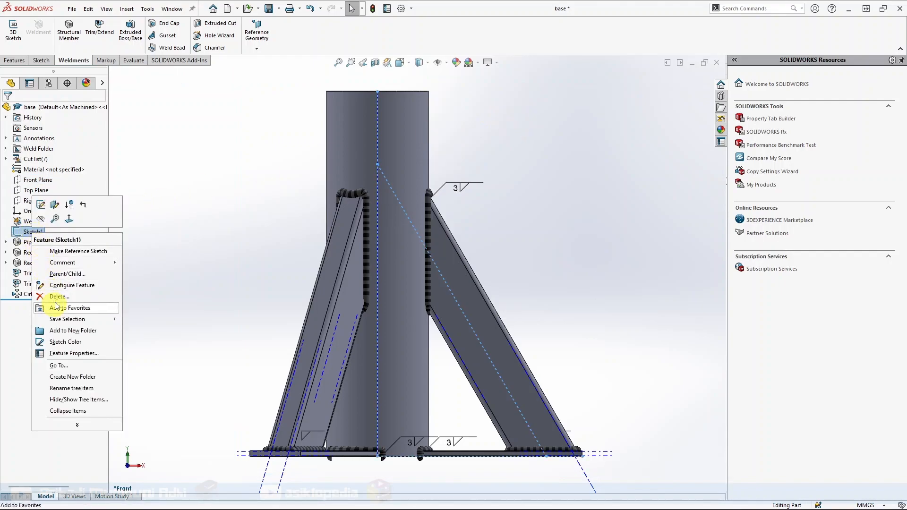
click(40, 221)
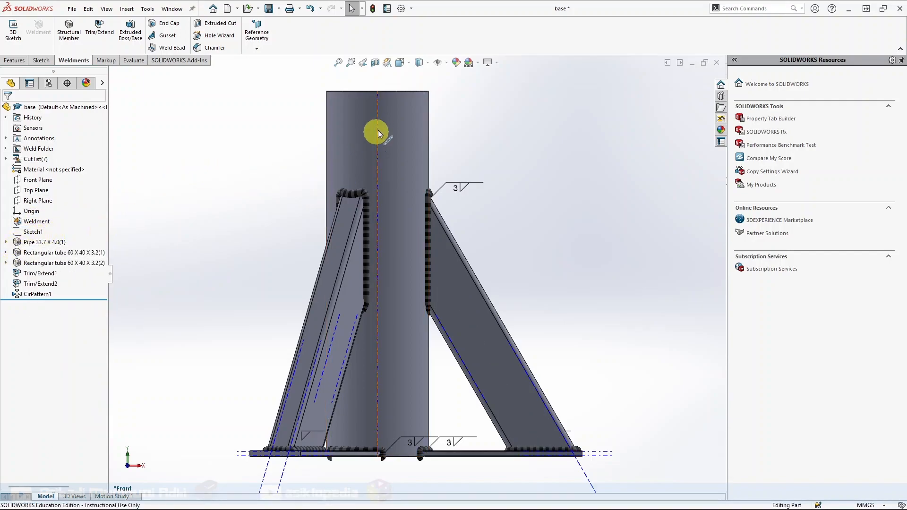
key(f)
scroll(382, 134, down, 5)
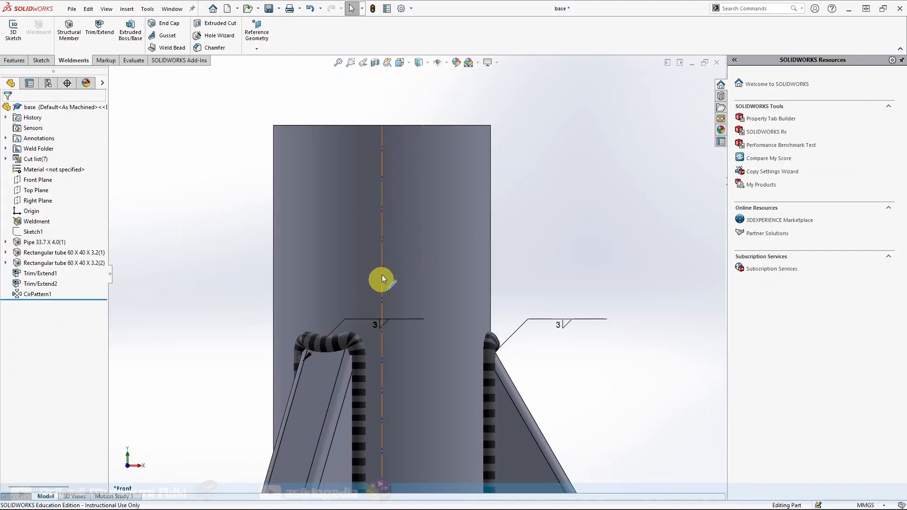
click(42, 61)
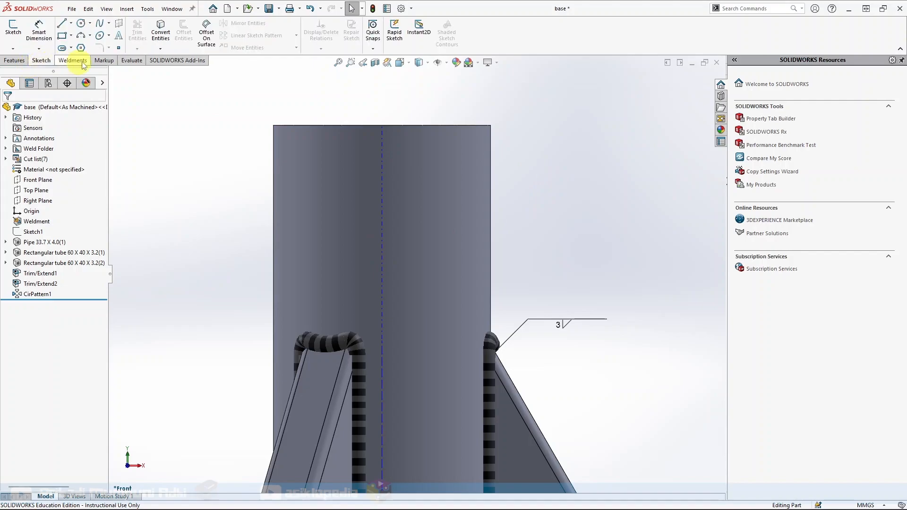
click(81, 24)
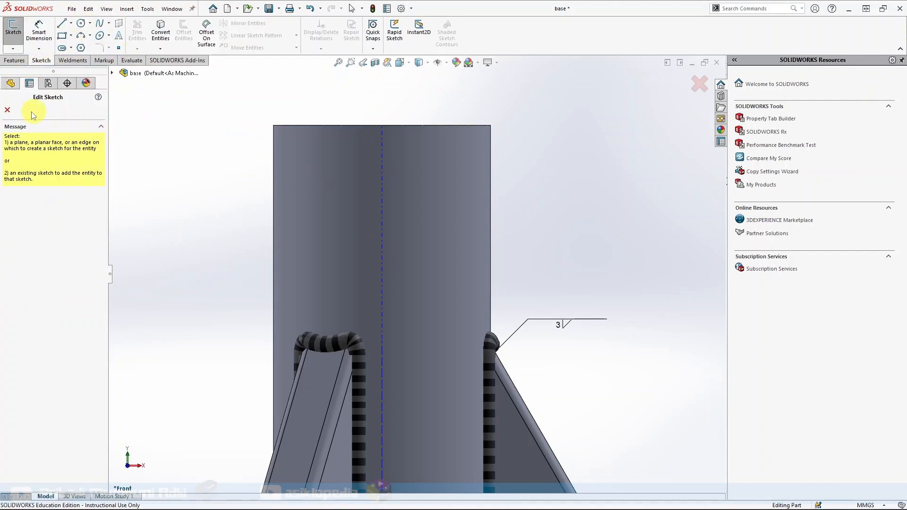
click(7, 109)
Step: Sketch a circle about 16 mm in diameter on the Front Plane, centred on the pipe's axis near its upper end
click(38, 180)
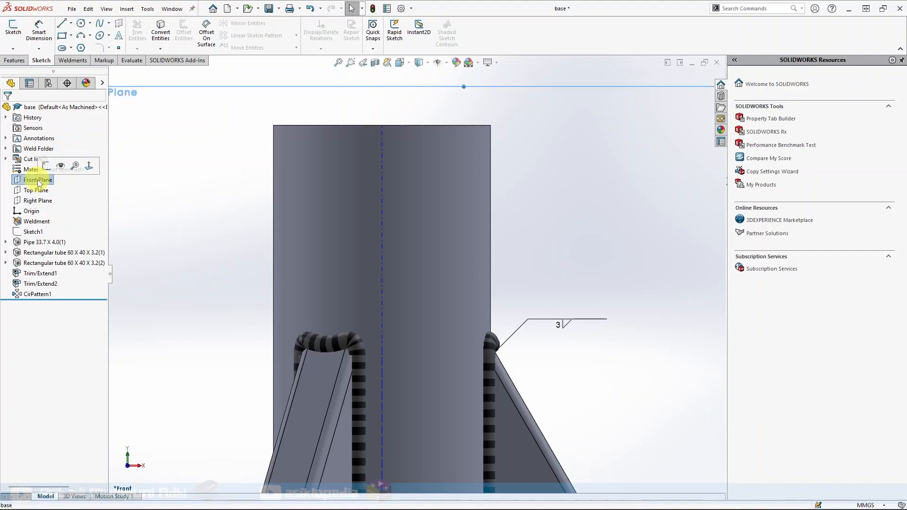
click(30, 169)
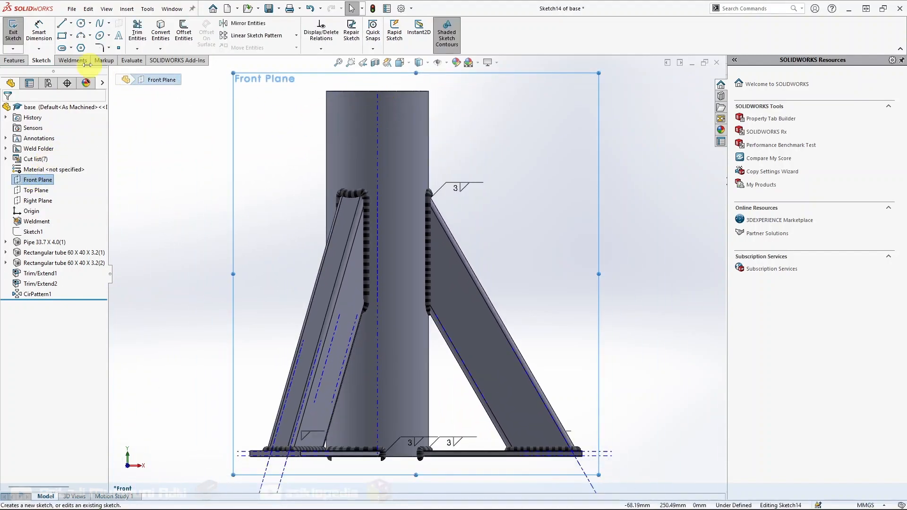
scroll(377, 97, down, 3)
click(81, 23)
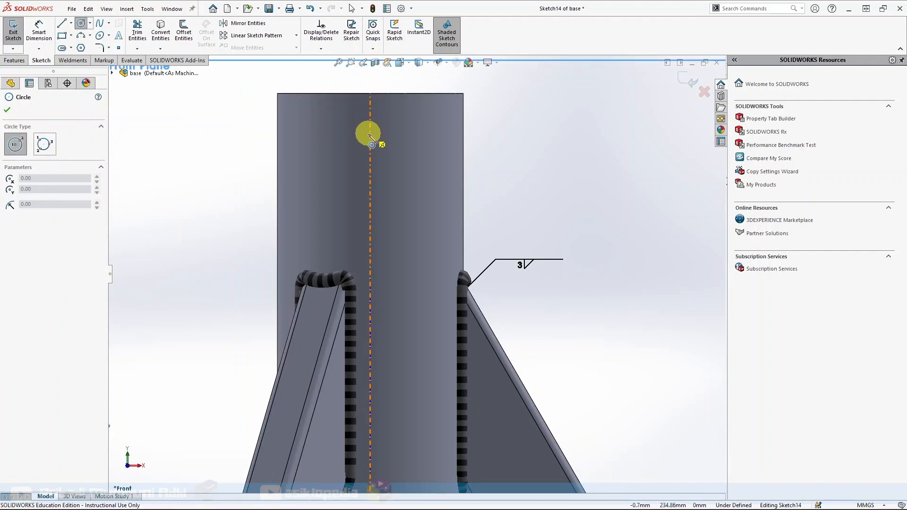
drag(371, 136, 390, 150)
key(Escape)
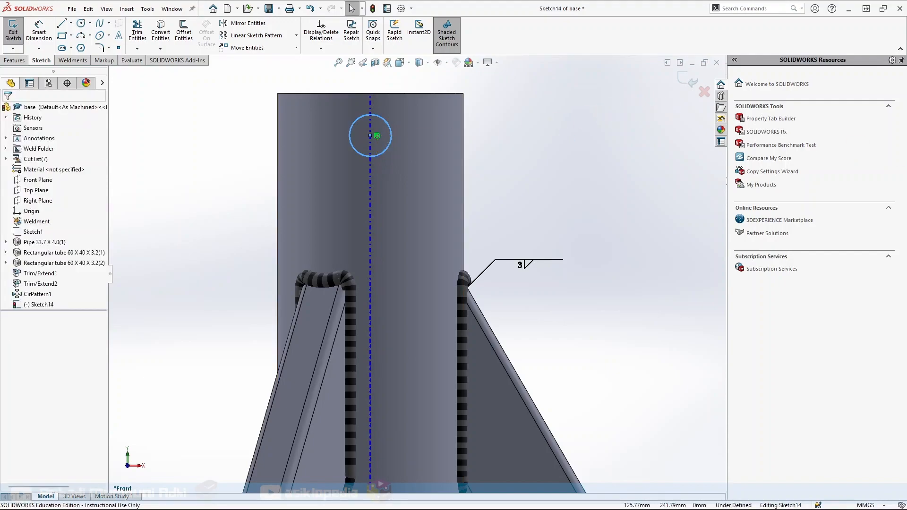
Step: Dimension the circle's diameter as 20 mm
right_drag(556, 196, 577, 82)
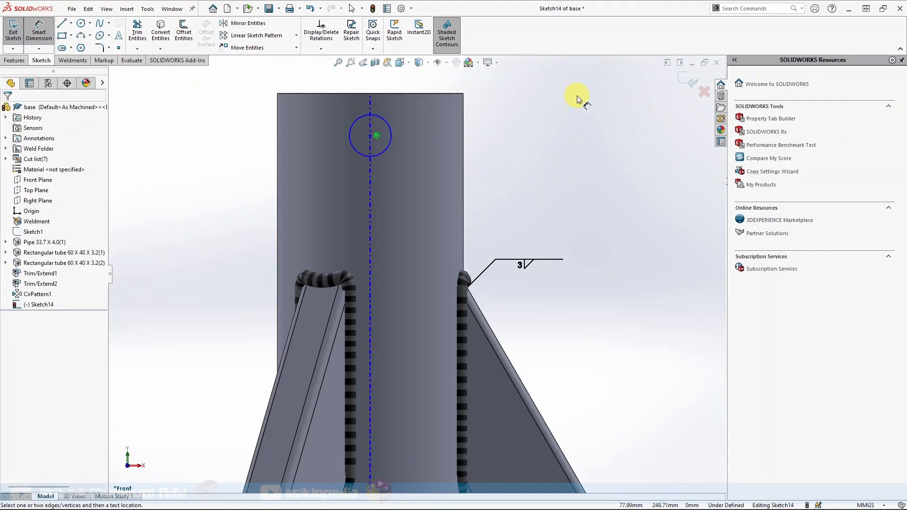
click(393, 121)
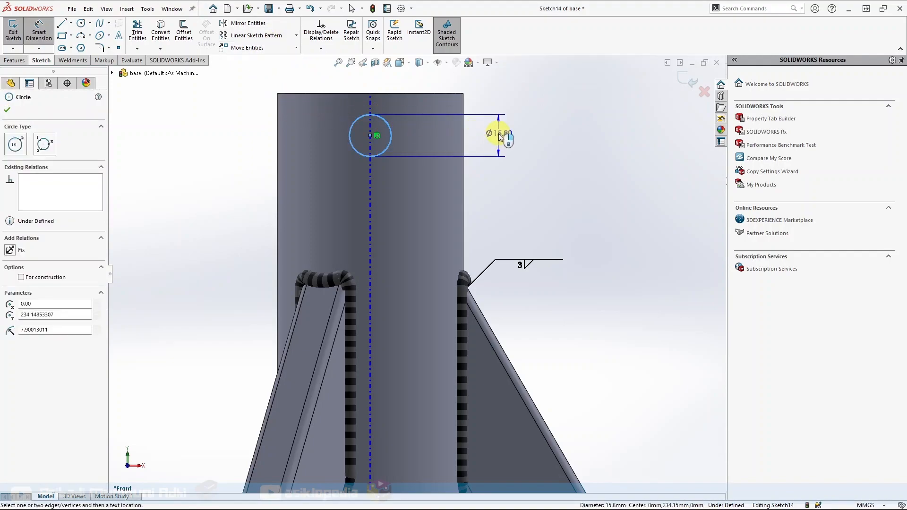
click(500, 136)
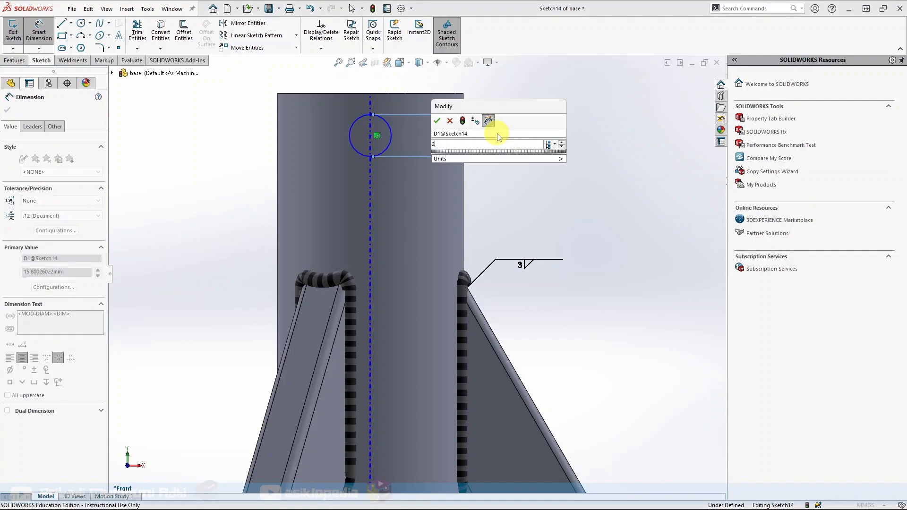
text(20)
key(Return)
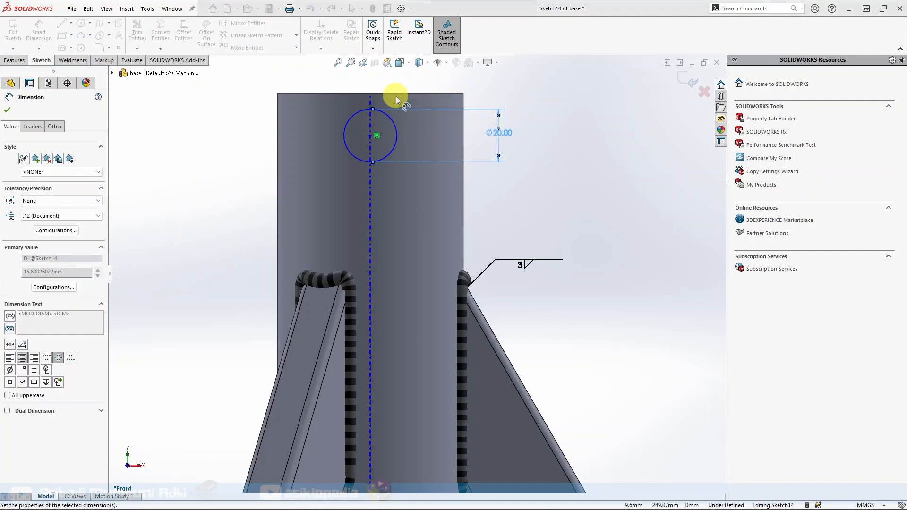
Step: Dimension the circle's centre 25 mm below the pipe's upper edge
scroll(392, 101, up, 2)
scroll(385, 107, down, 1)
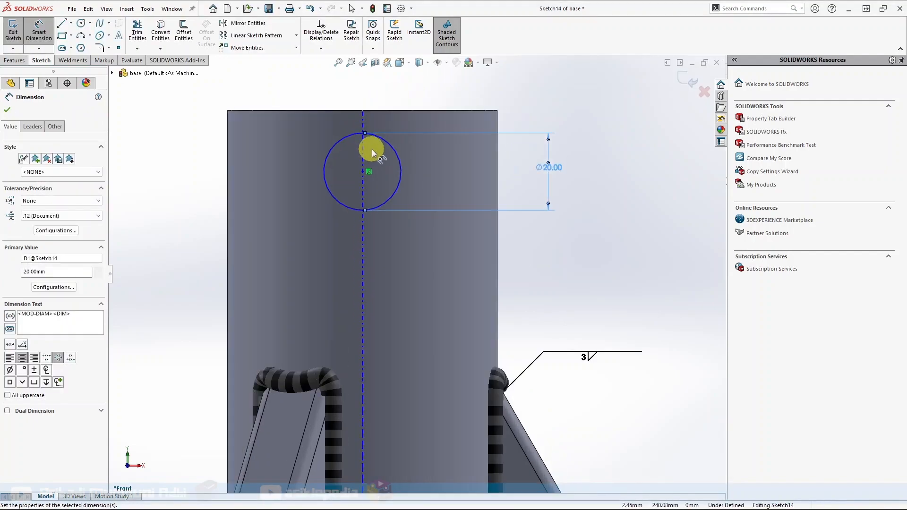
click(363, 173)
click(341, 110)
click(191, 156)
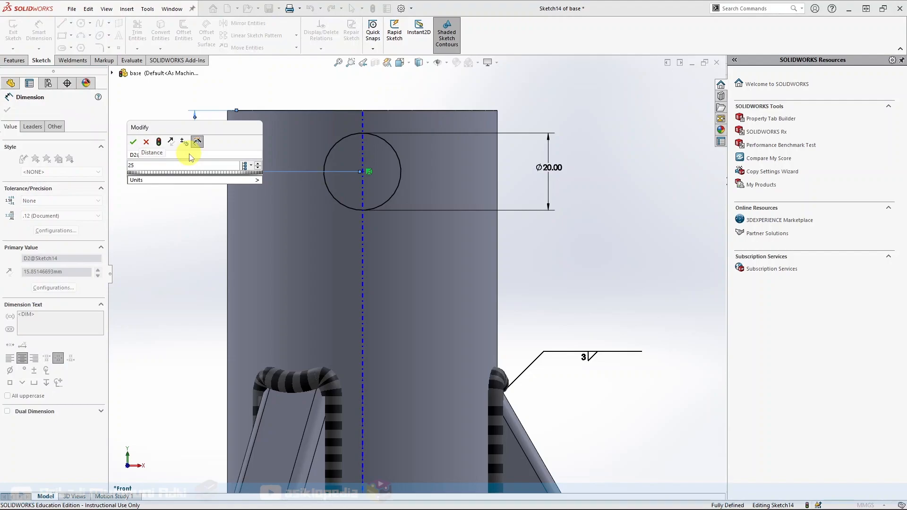
key(Return)
scroll(325, 197, up, 2)
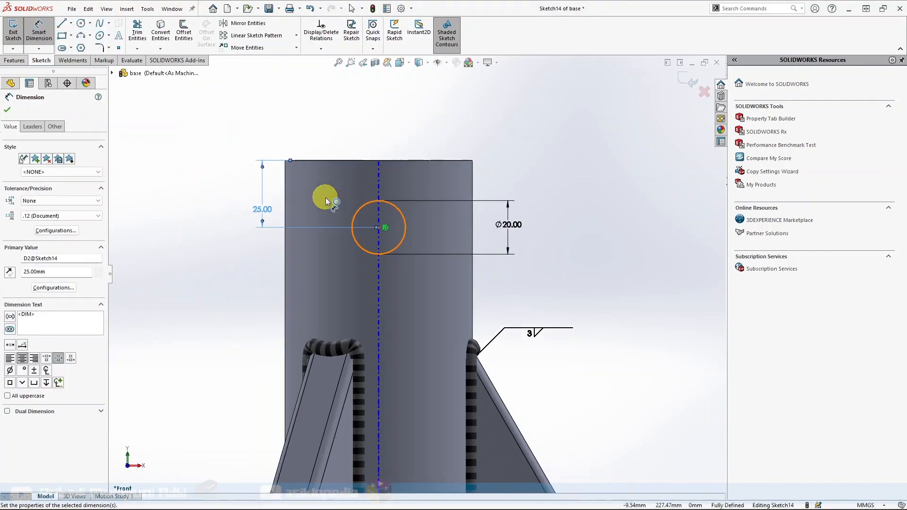
click(7, 110)
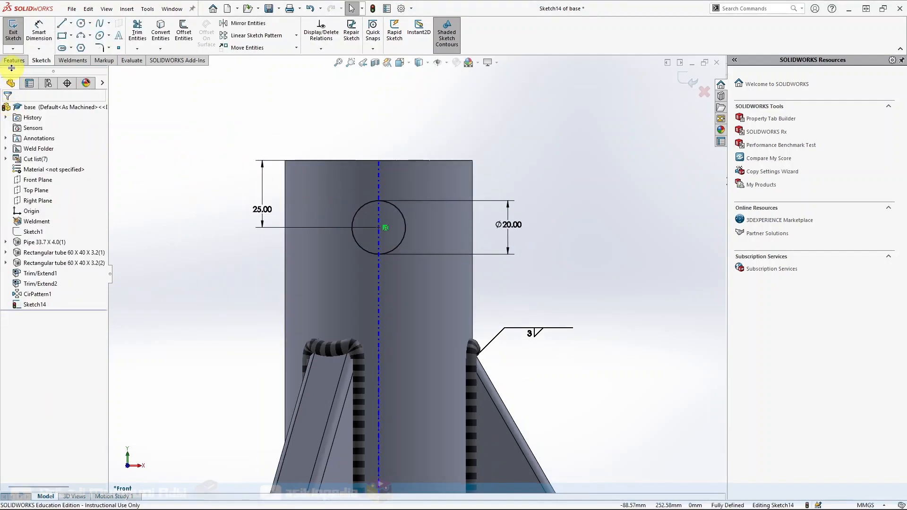
Step: Cut the circle through both walls of the pipe with an Extruded Cut set to Through All - Both
click(15, 61)
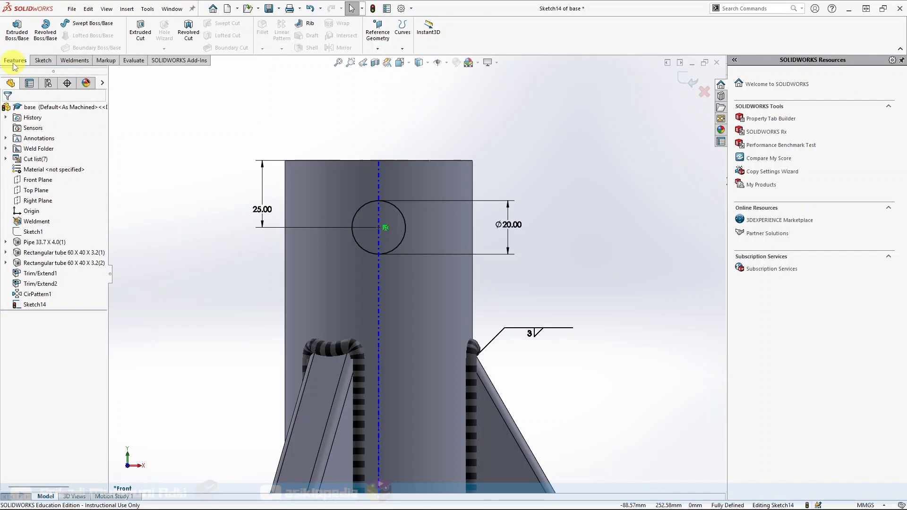
click(143, 32)
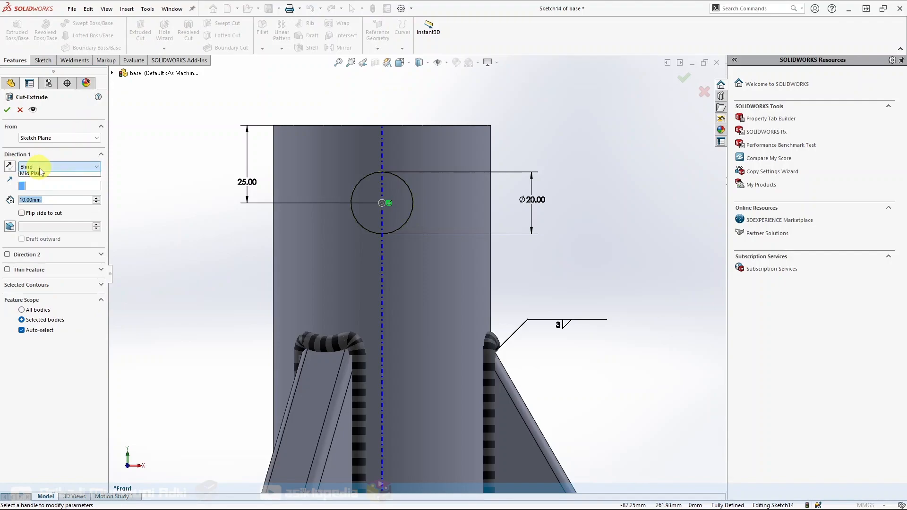
click(40, 168)
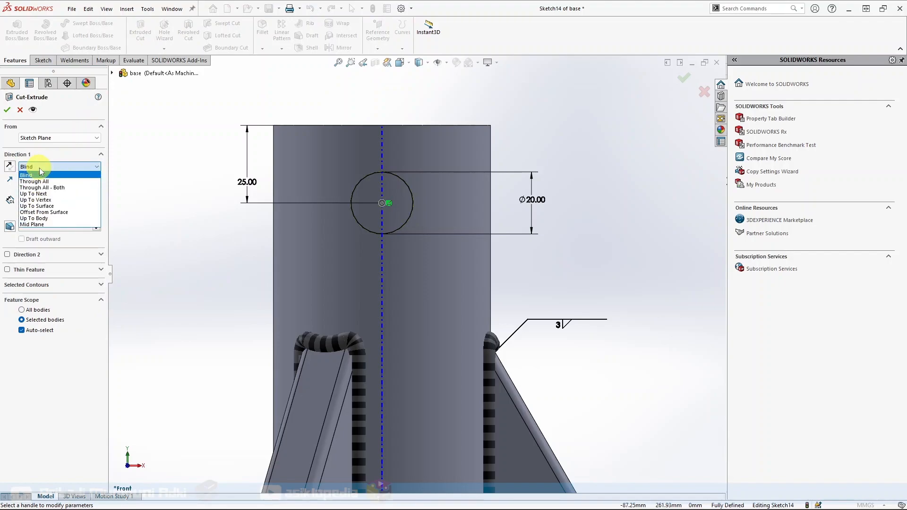
click(67, 188)
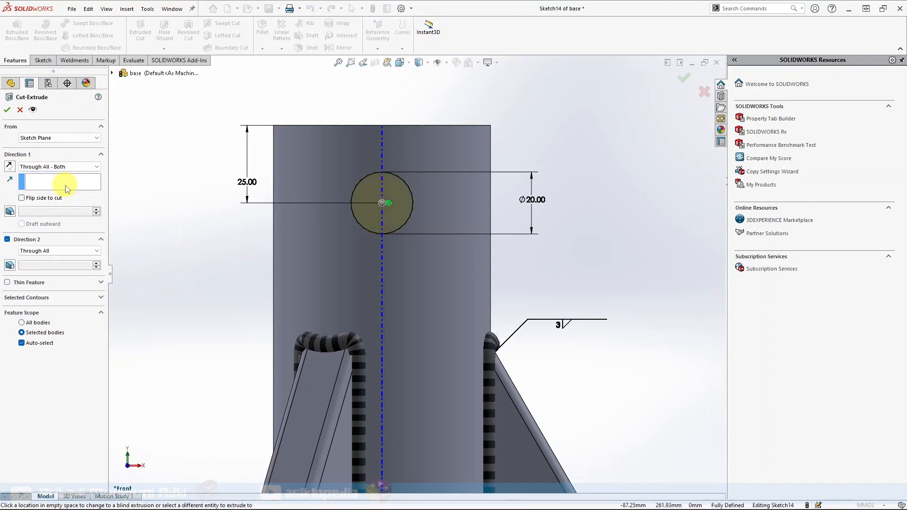
click(8, 110)
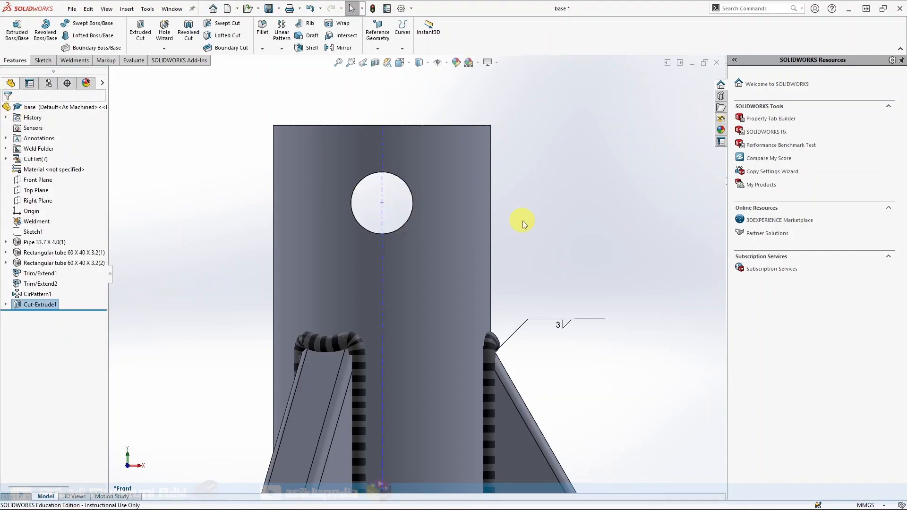
Step: Save the base part in isometric view and hide its temporary axes and annotations
key(ctrl+7)
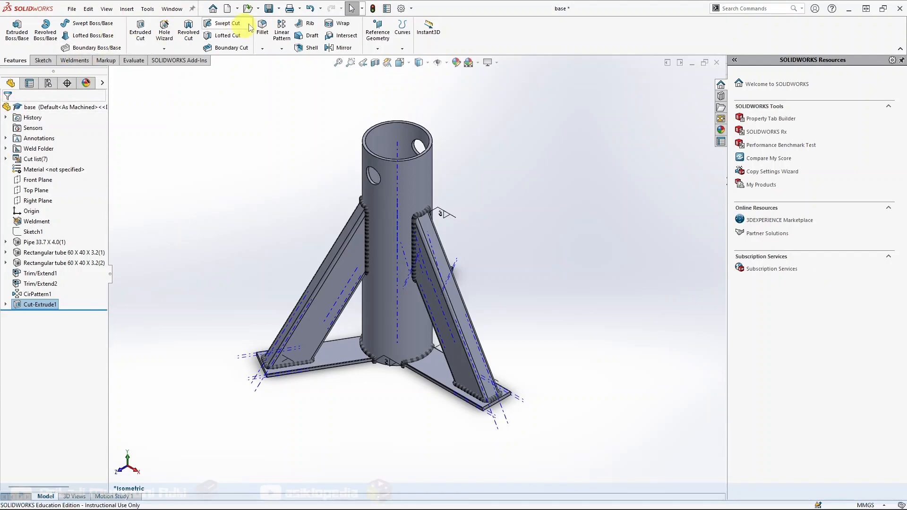
click(268, 8)
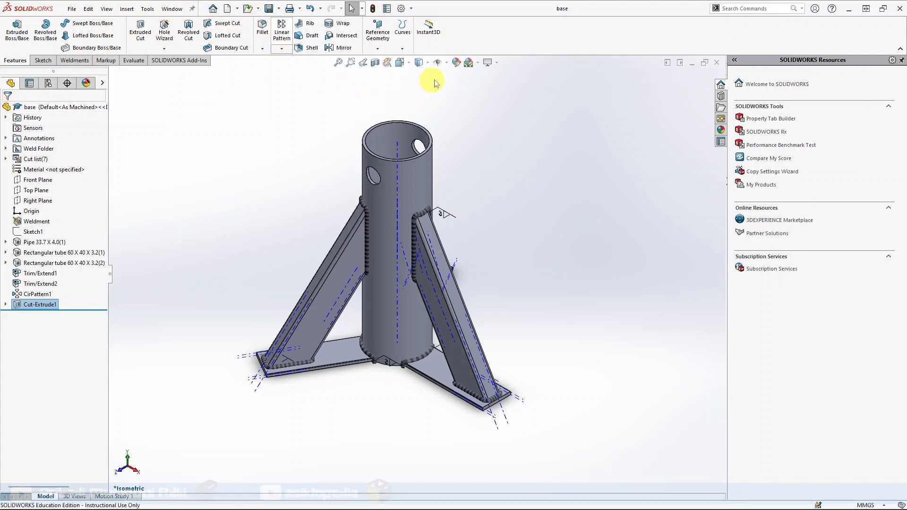
click(447, 63)
click(452, 89)
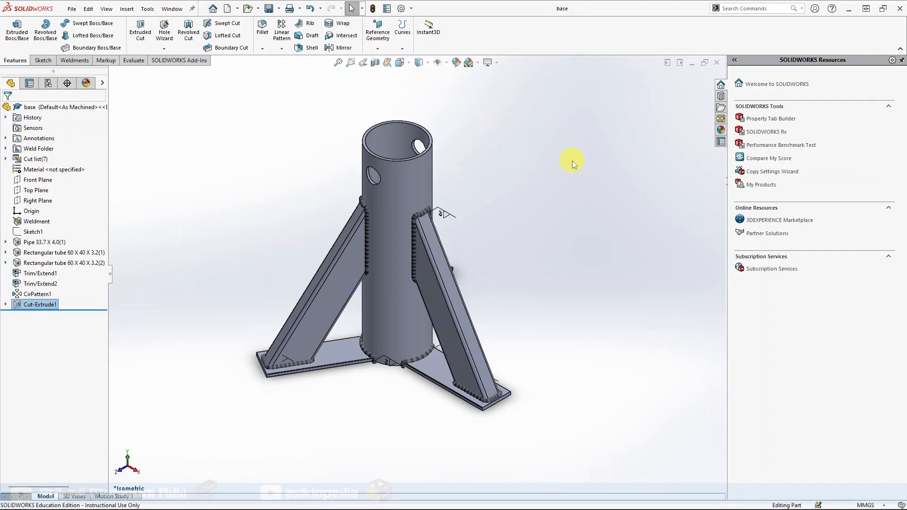
right_click(27, 138)
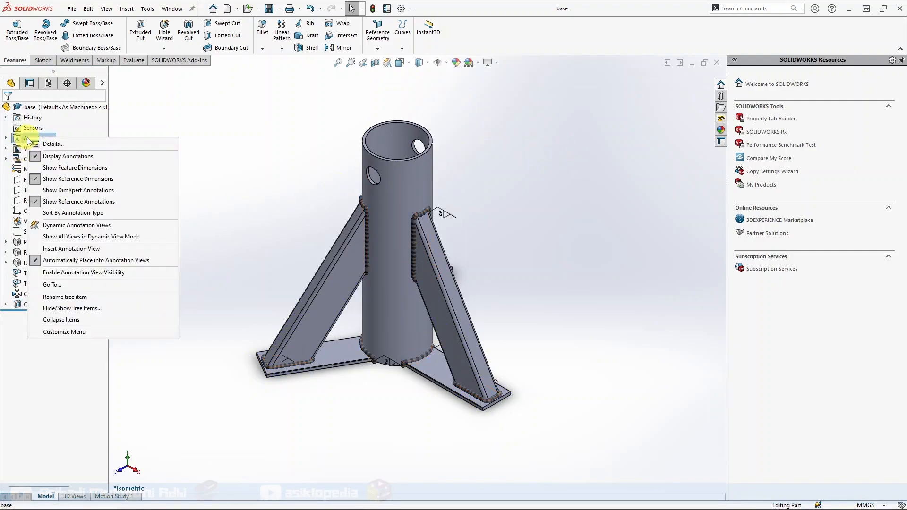
click(52, 159)
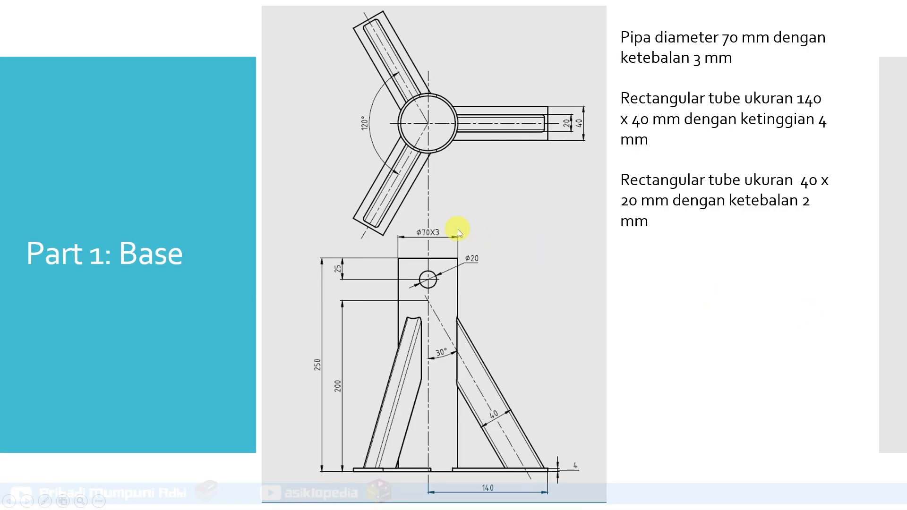
click(457, 229)
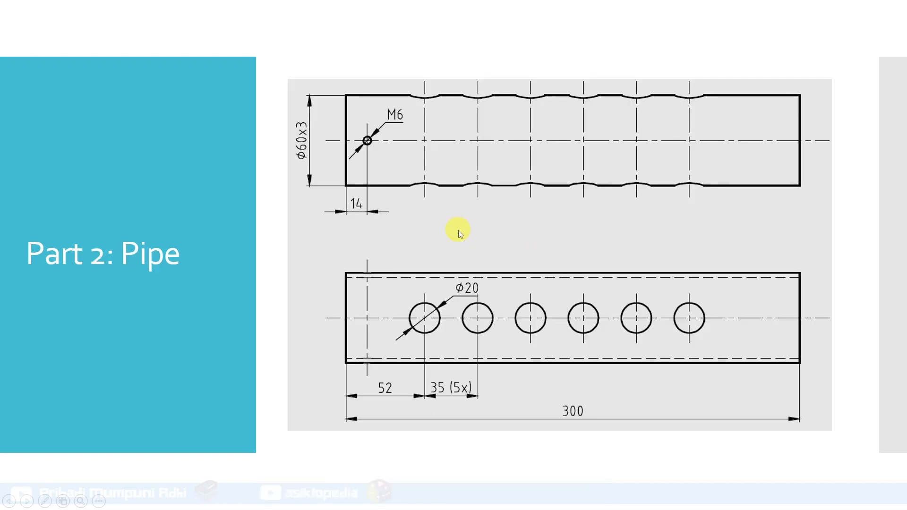
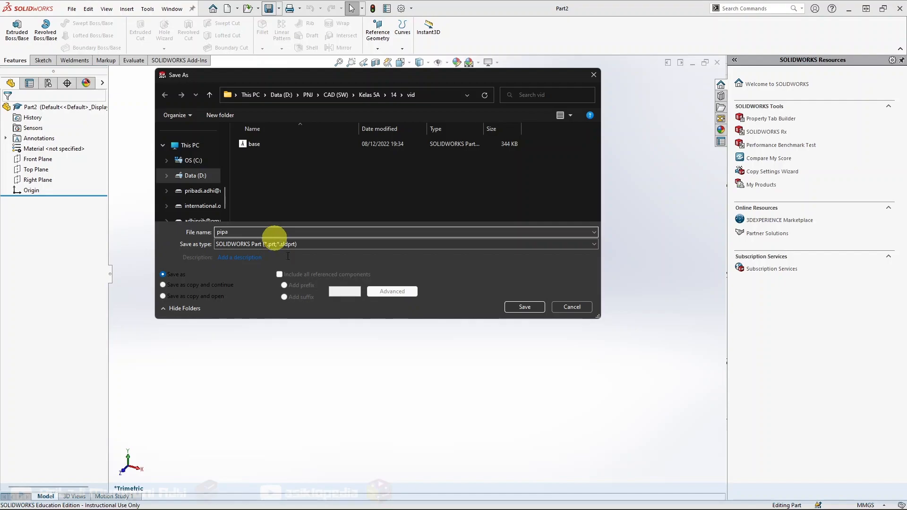
Step: Save the new part as pipa and sketch a circle about 49 mm in diameter at the origin on the Top Plane
click(521, 308)
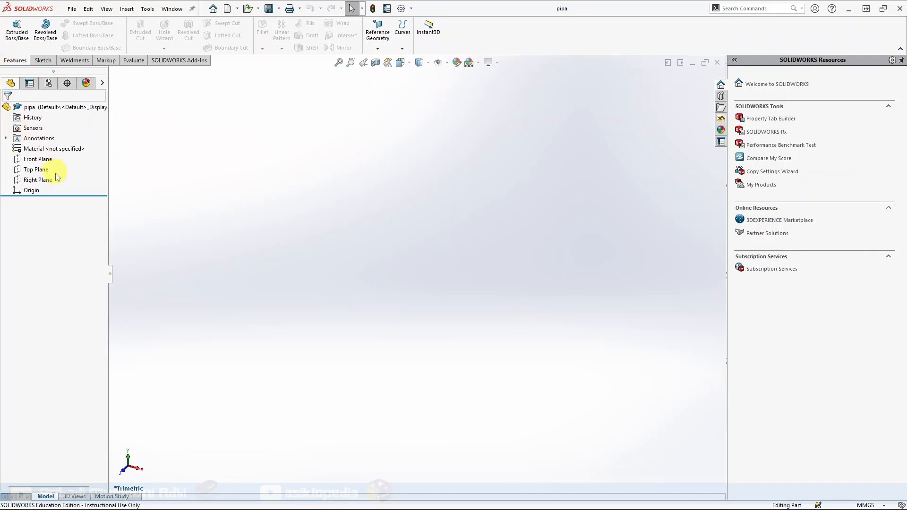
click(36, 169)
click(45, 158)
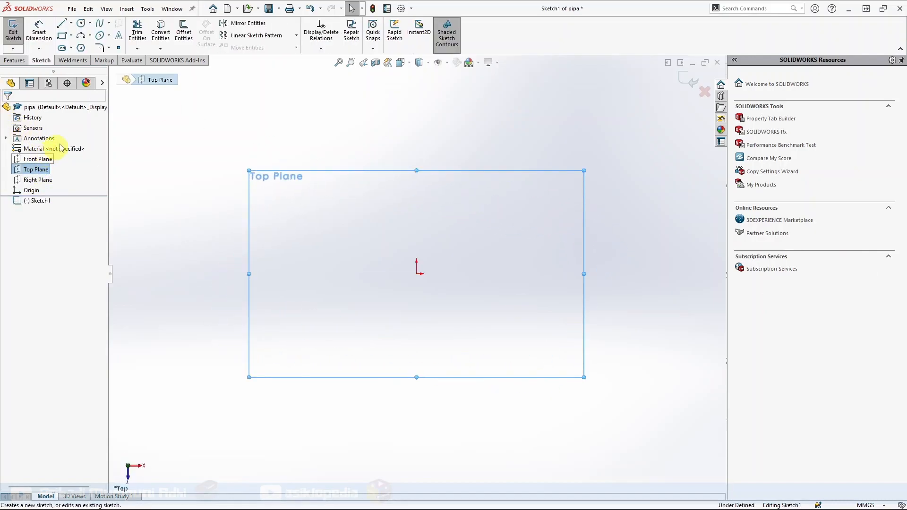
click(82, 24)
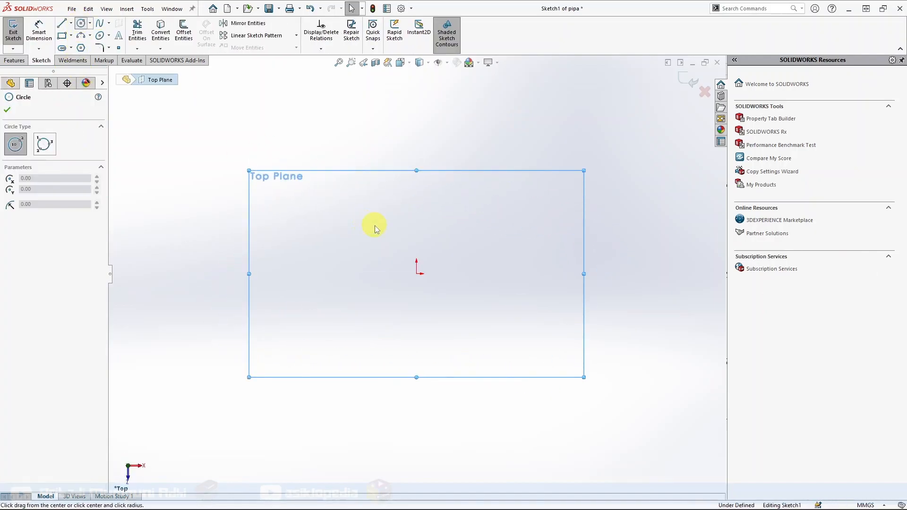
click(416, 273)
click(457, 296)
Step: Dimension the origin-centred circle's diameter as 60 mm
right_drag(534, 330, 528, 270)
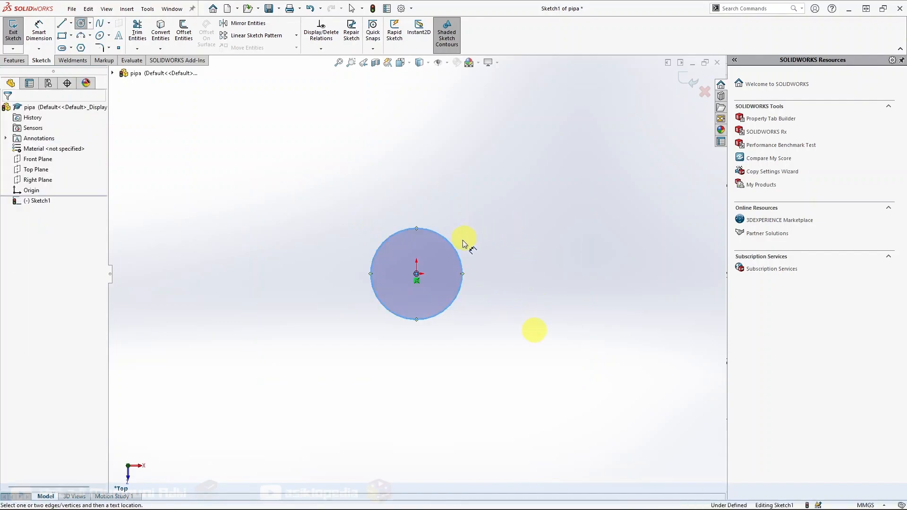
click(455, 248)
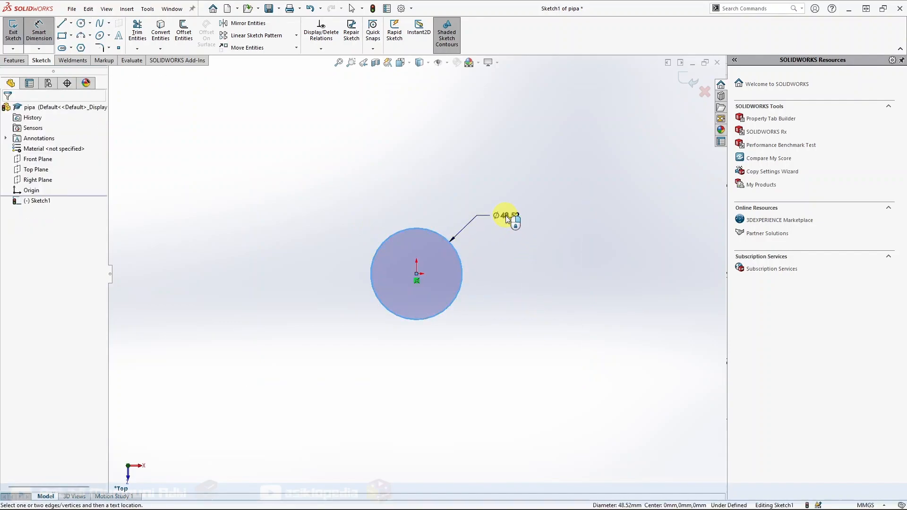
click(507, 218)
text(60)
key(Return)
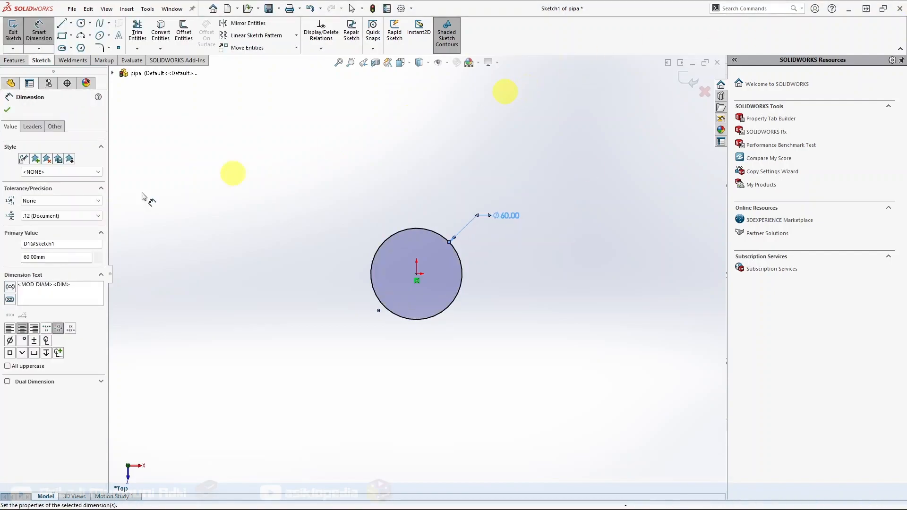
click(7, 111)
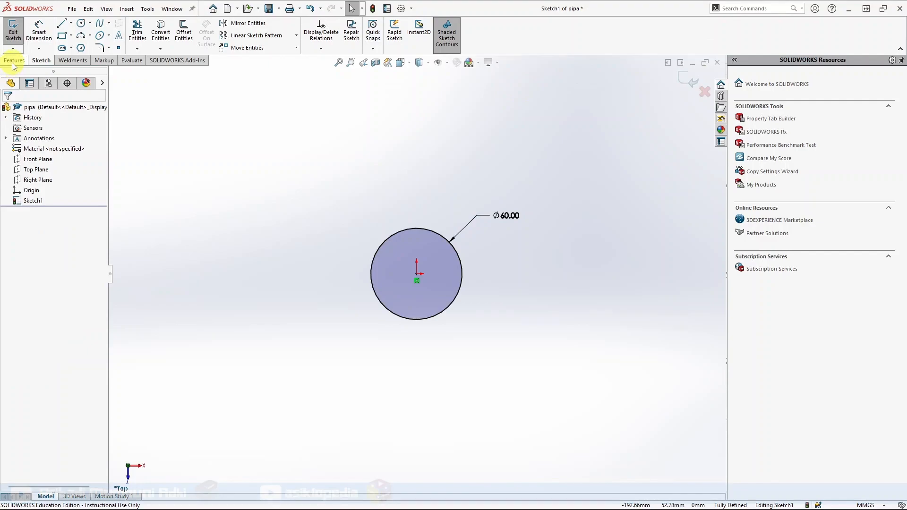
Step: Start a Boss-Extrude of the 60 mm circle with a blind depth of 300 mm
click(14, 60)
click(18, 38)
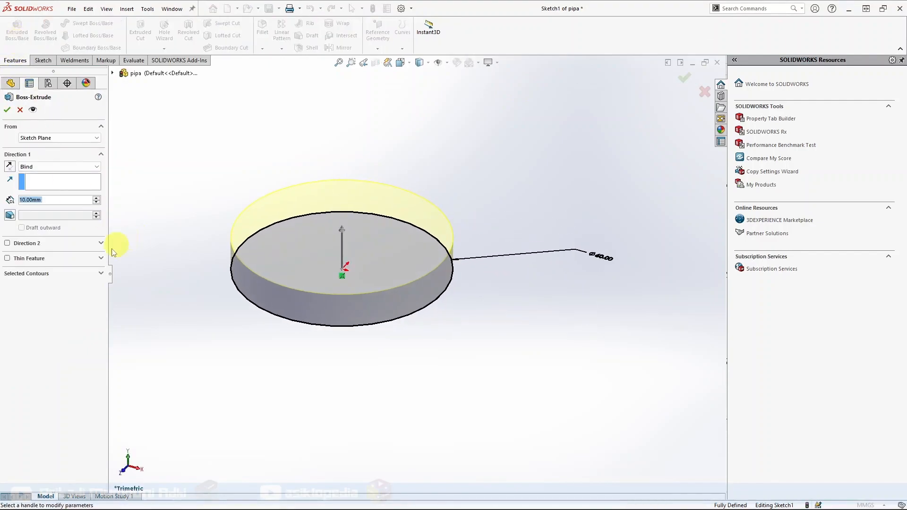
text(300)
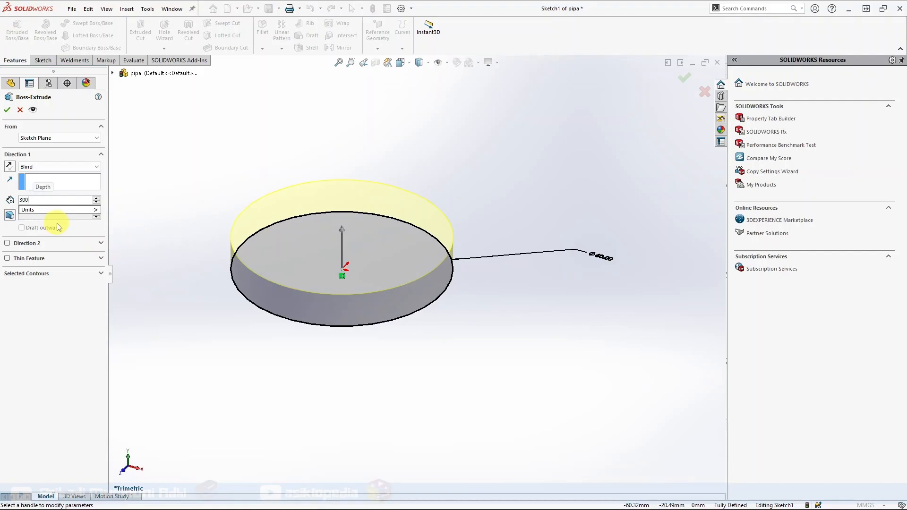
key(Return)
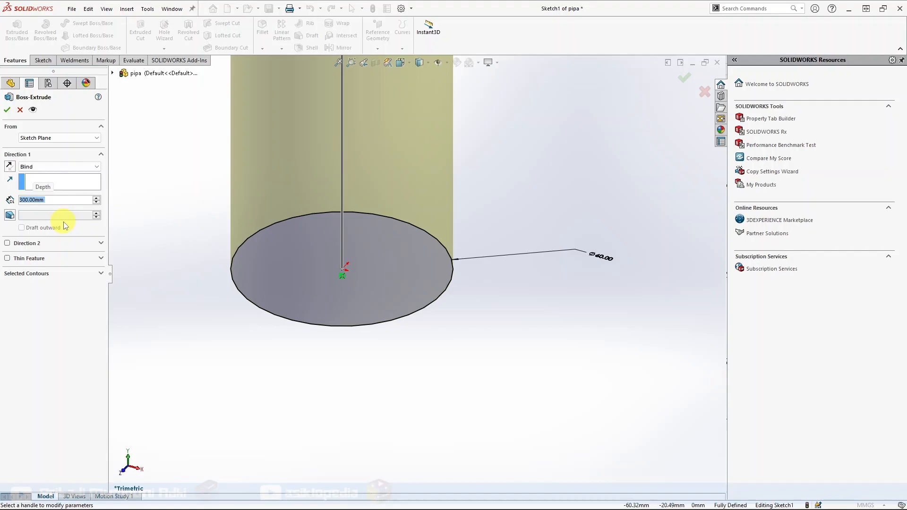
Step: Make the extrusion a one-direction thin feature with a 3 mm wall reversed to the inside, and complete it
click(7, 259)
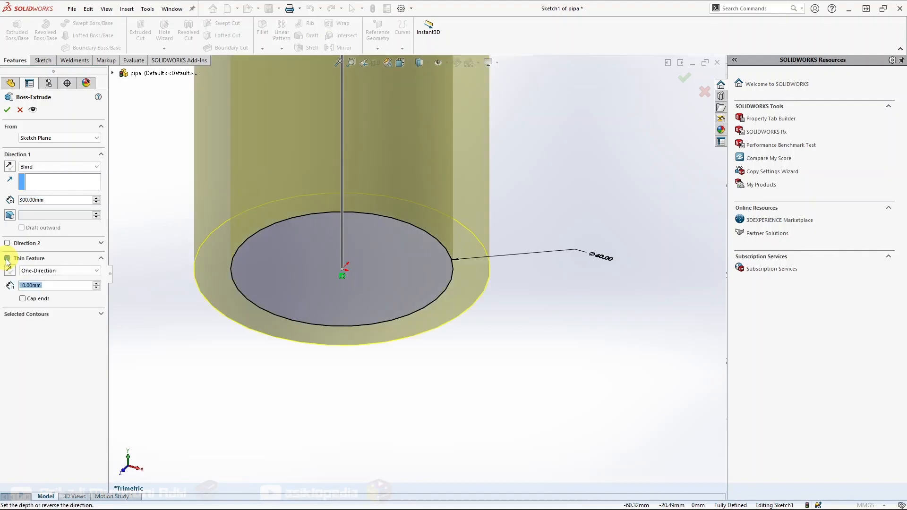
click(7, 259)
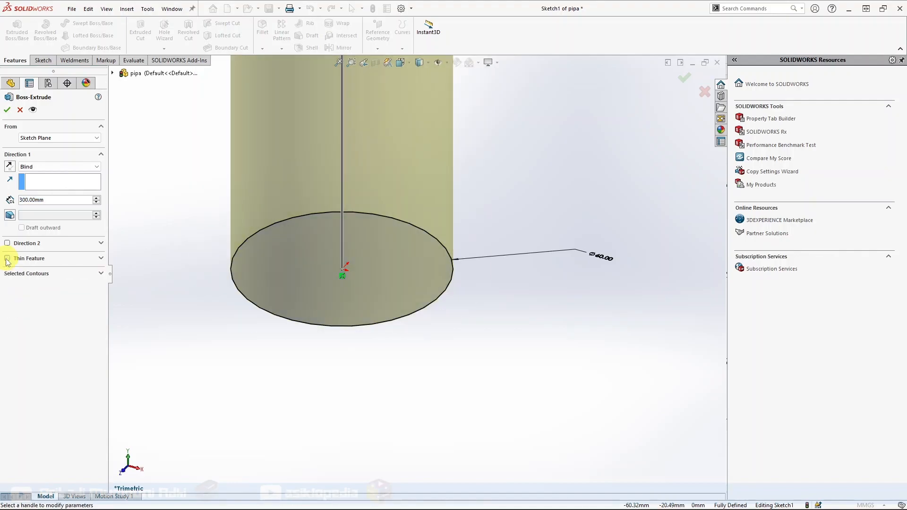
click(7, 259)
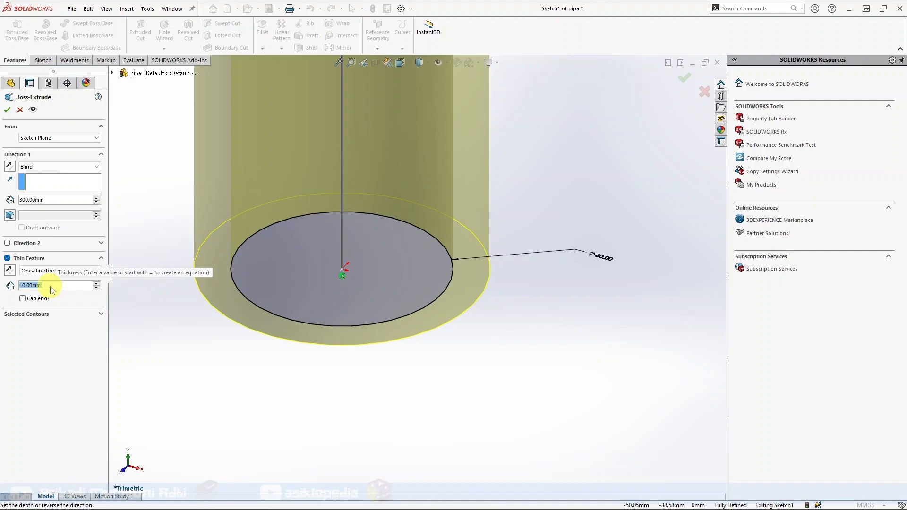
click(10, 271)
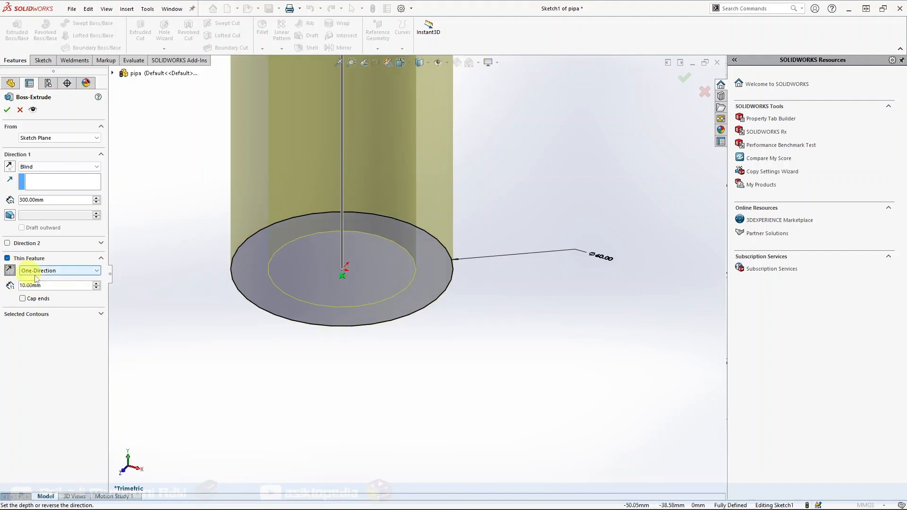
drag(54, 285, 1, 259)
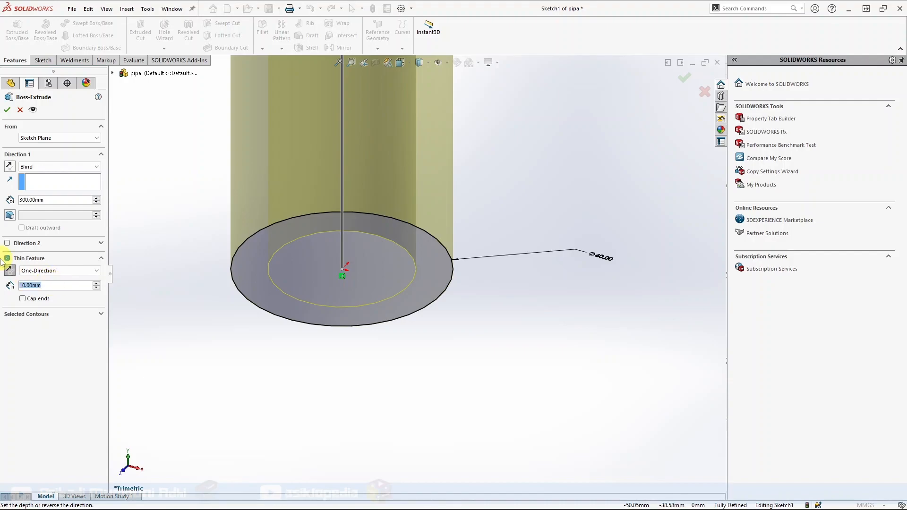
text(3)
key(Return)
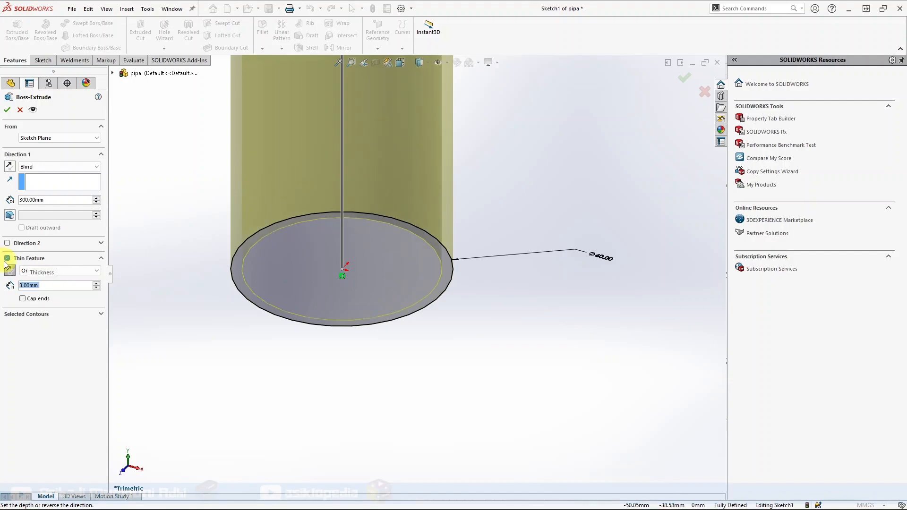
click(7, 110)
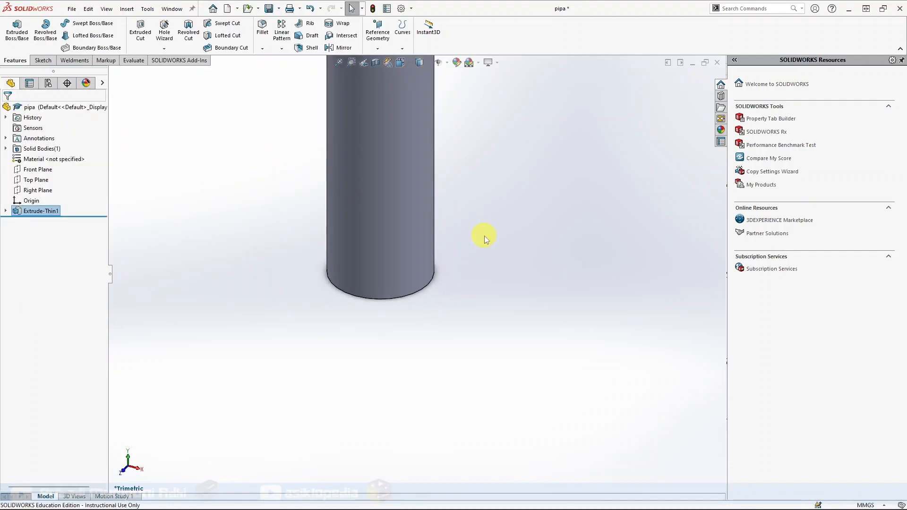
Step: Show the temporary axes so the pipe's centre axis can be referenced
scroll(484, 236, up, 5)
scroll(415, 117, down, 5)
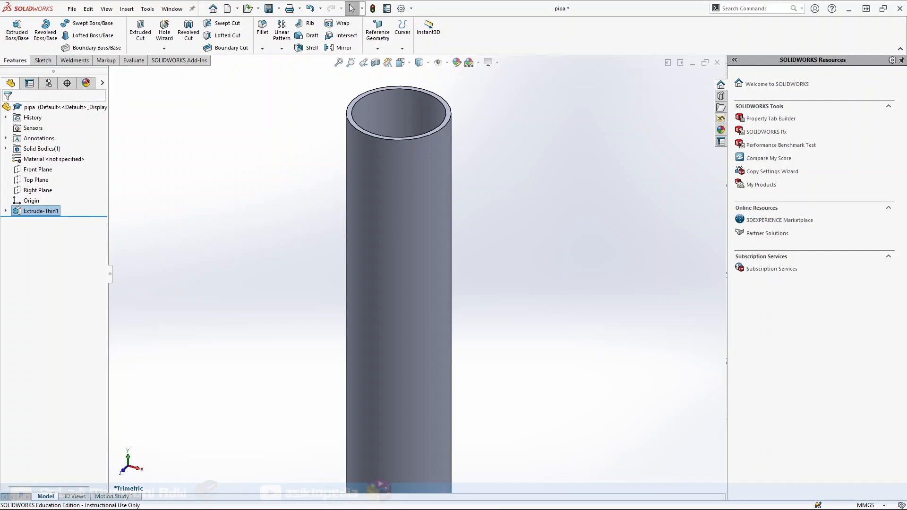
click(448, 63)
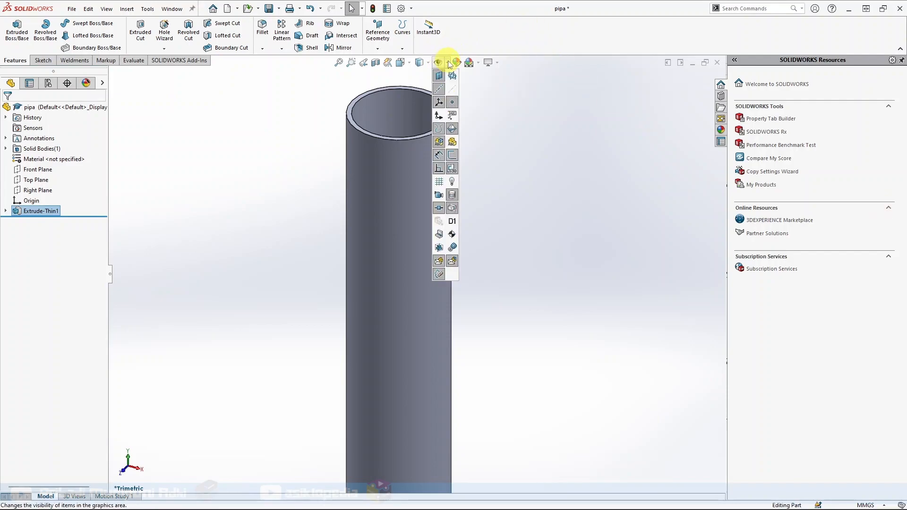
click(454, 91)
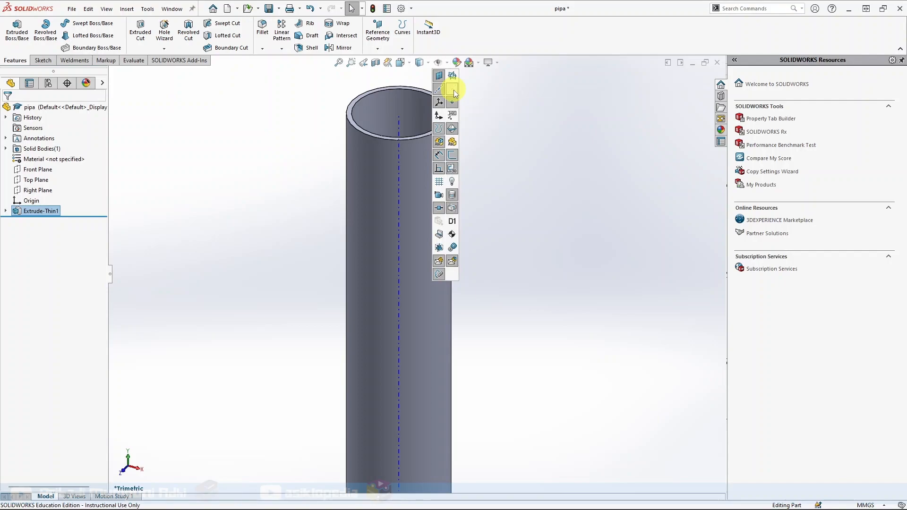
click(533, 133)
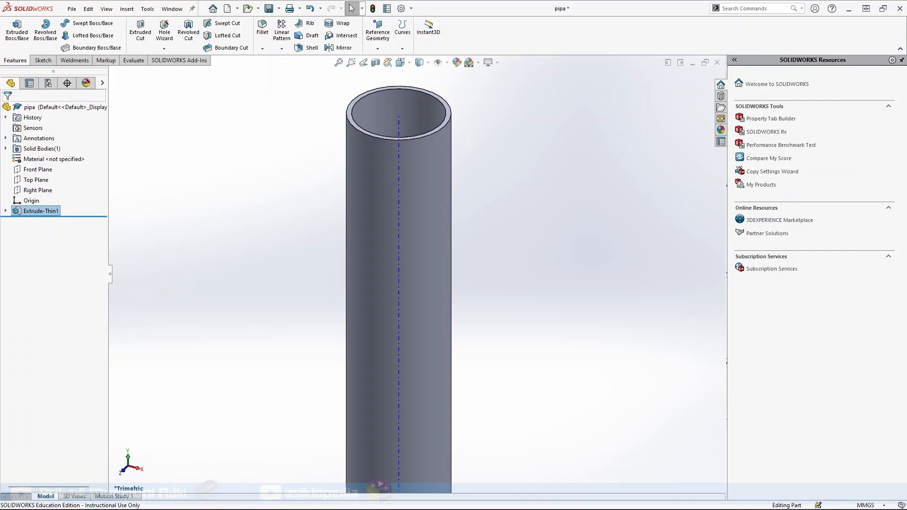
Step: Sketch a circle about 19 mm in diameter on the Front Plane, centred on the pipe's axis about 33 mm below its upper end
click(39, 171)
click(91, 160)
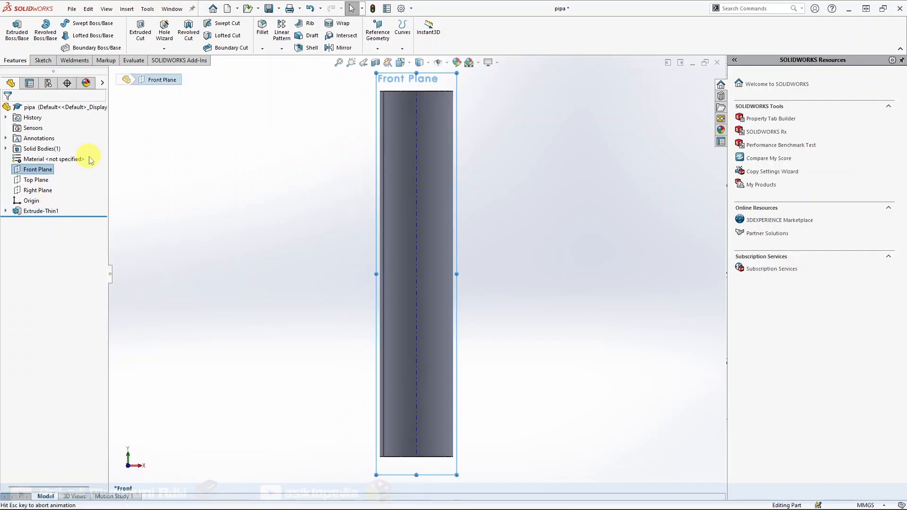
click(34, 169)
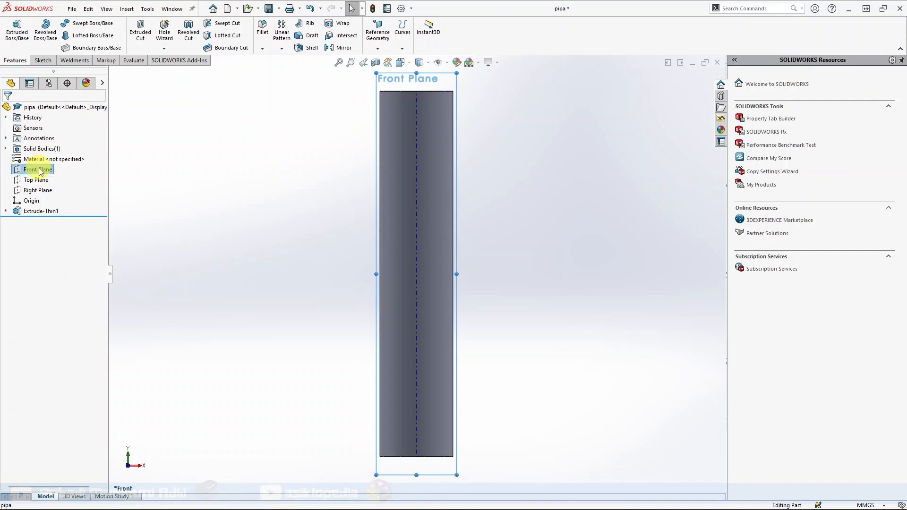
click(45, 154)
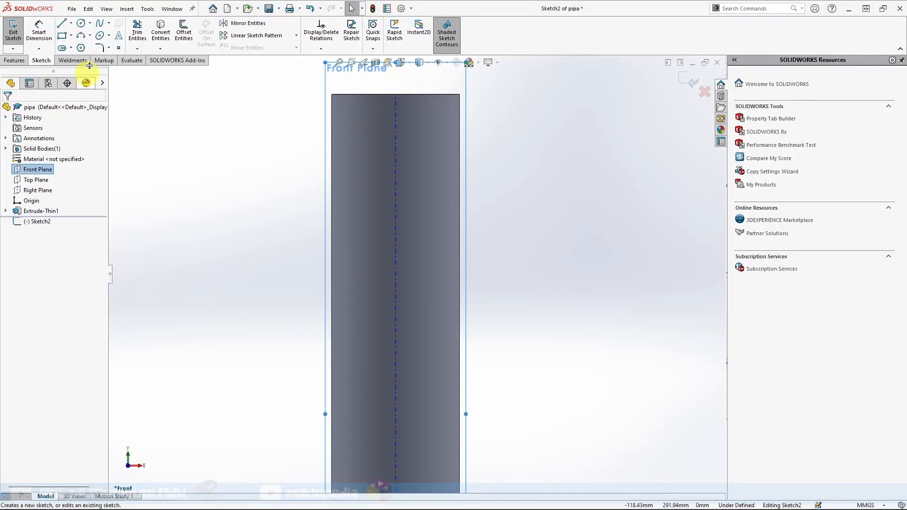
click(81, 23)
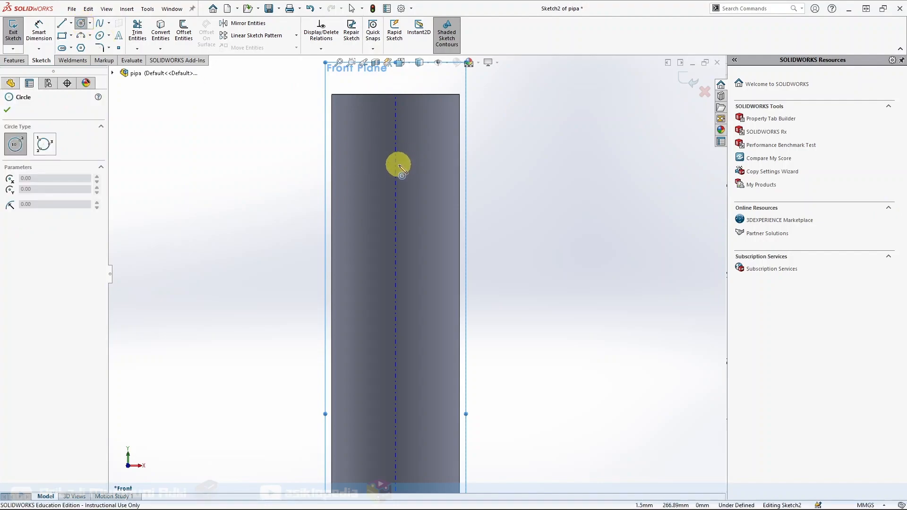
click(396, 165)
click(412, 177)
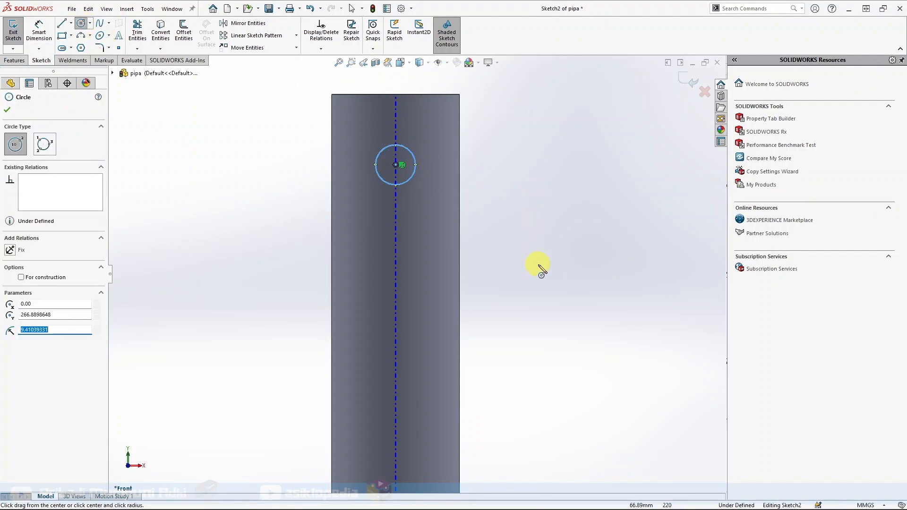
Step: Dimension the circle's diameter as 20 mm
right_drag(537, 263, 543, 177)
click(396, 146)
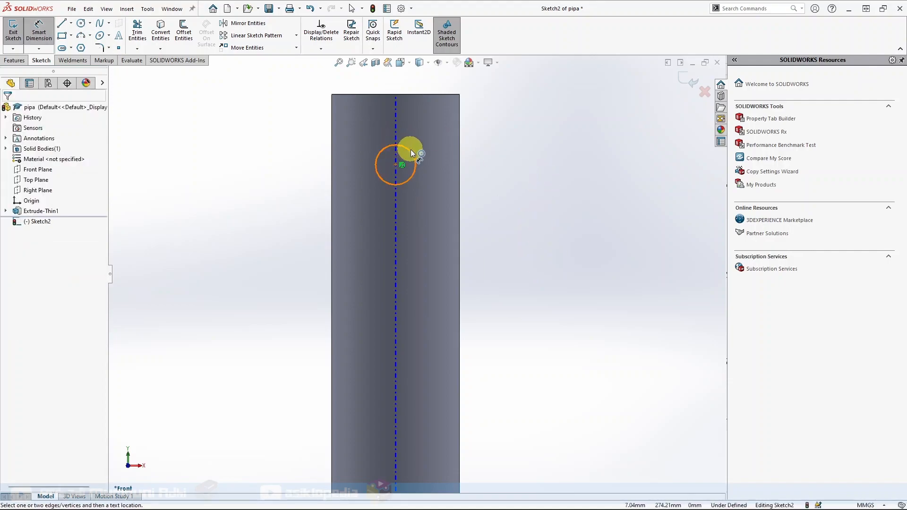
click(410, 151)
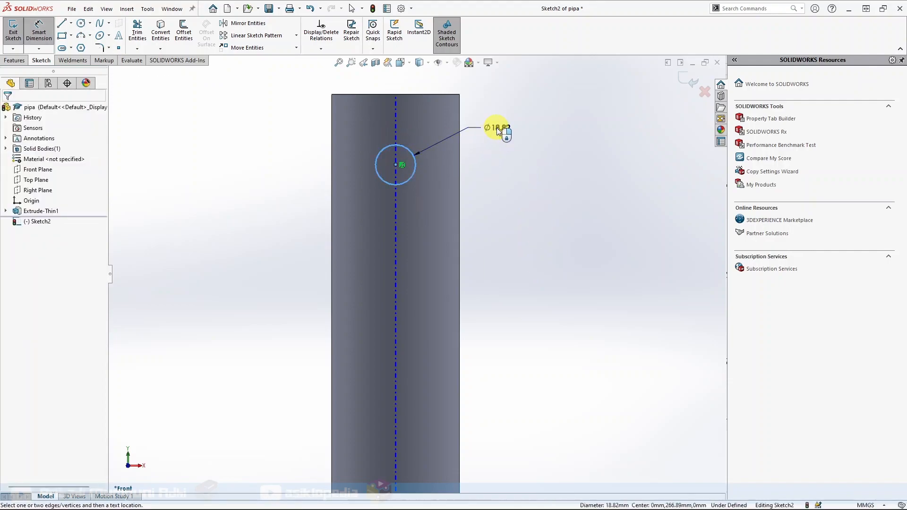
click(497, 127)
text(20)
key(Return)
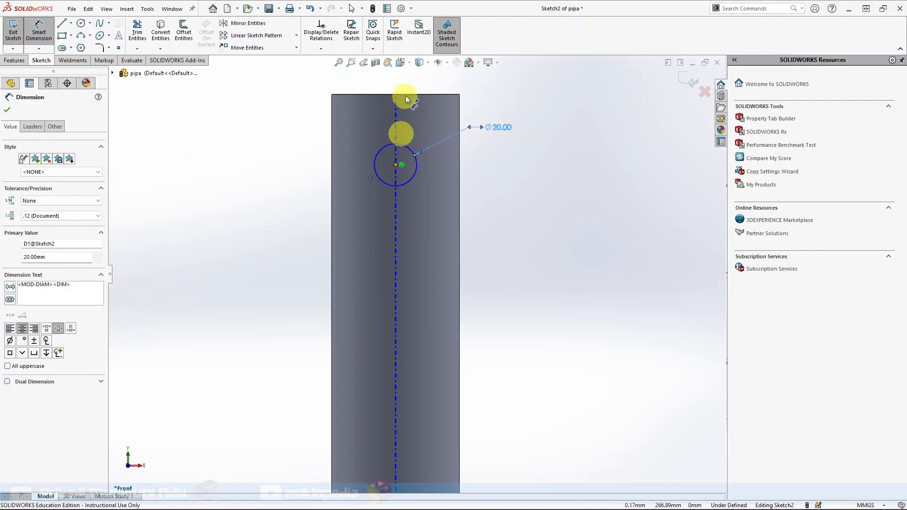
Step: Dimension the distance from the pipe's upper edge to the circle's centre as 52 mm
click(405, 95)
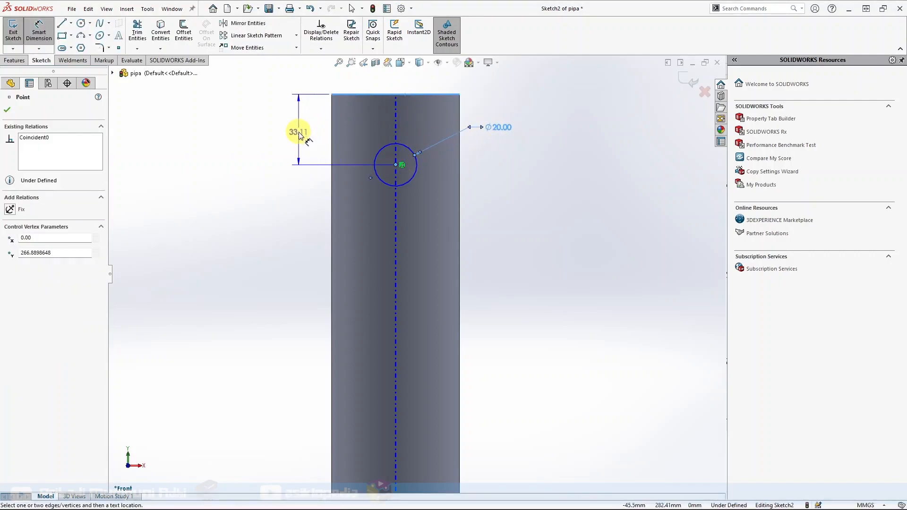
click(296, 129)
text(52)
key(Return)
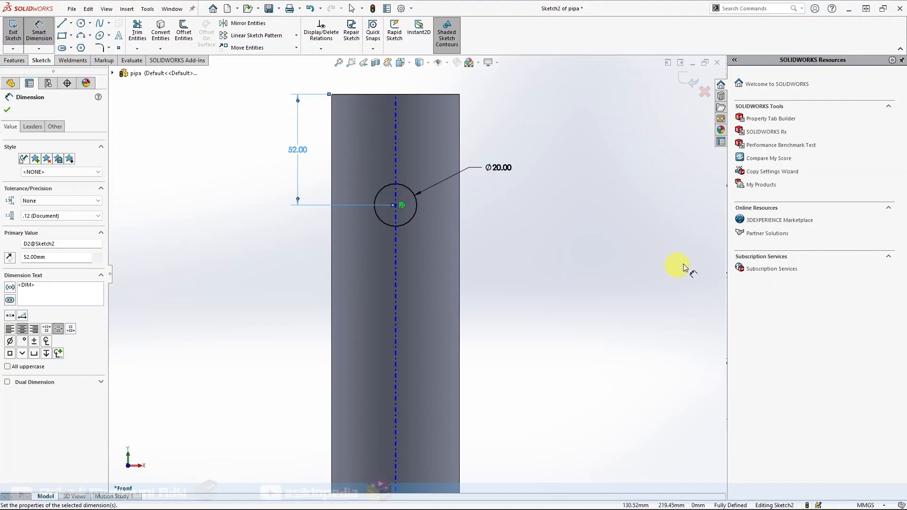
click(30, 200)
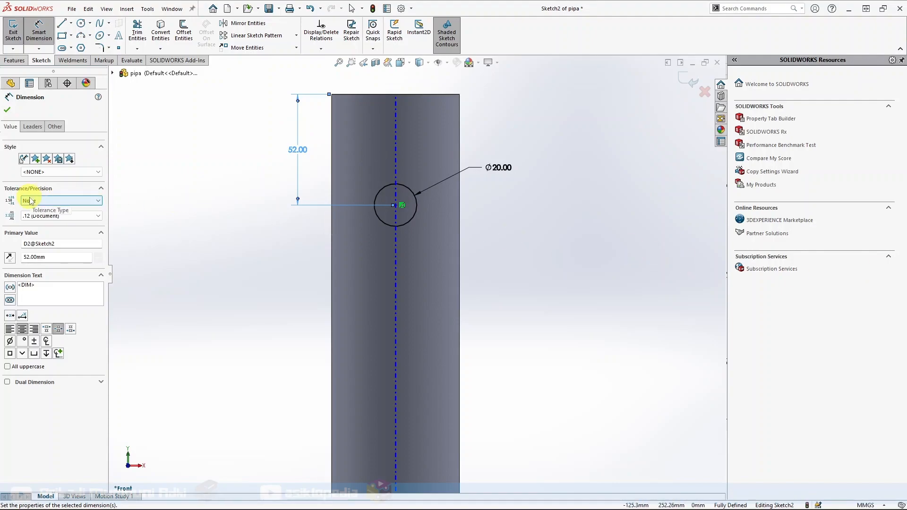
click(7, 110)
Step: Cut the 20 mm circle through both pipe walls with an Extruded Cut set to Through All - Both
click(14, 61)
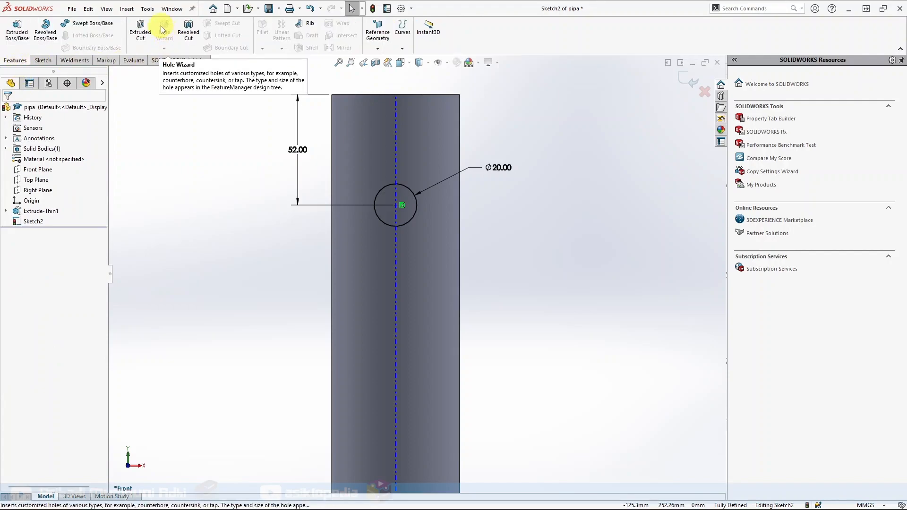
click(140, 29)
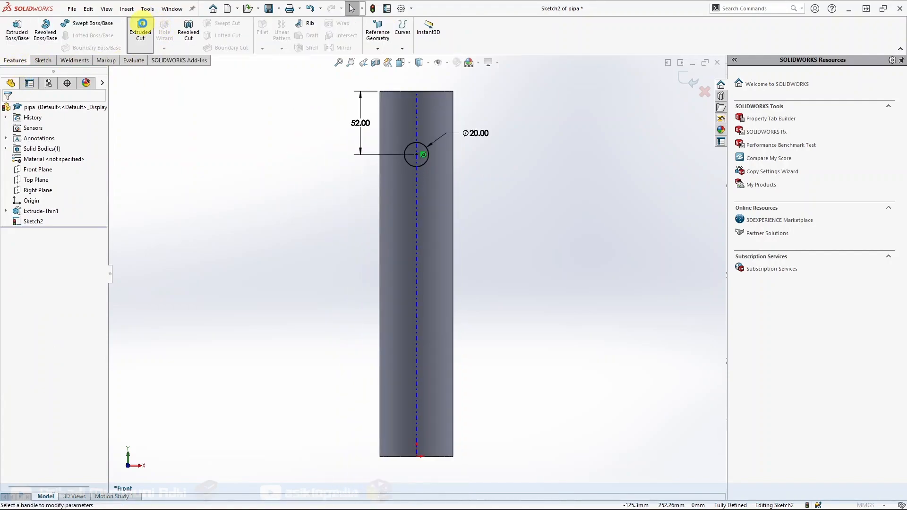
click(58, 167)
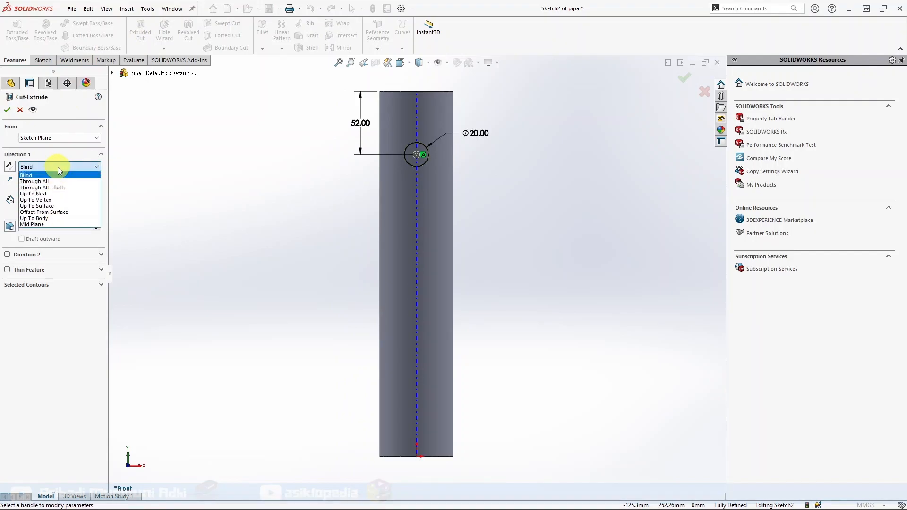
click(43, 188)
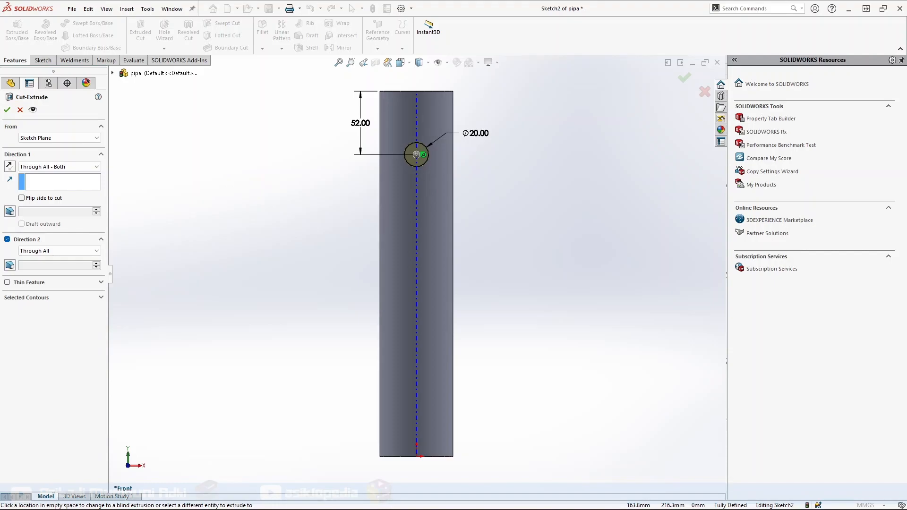
click(8, 110)
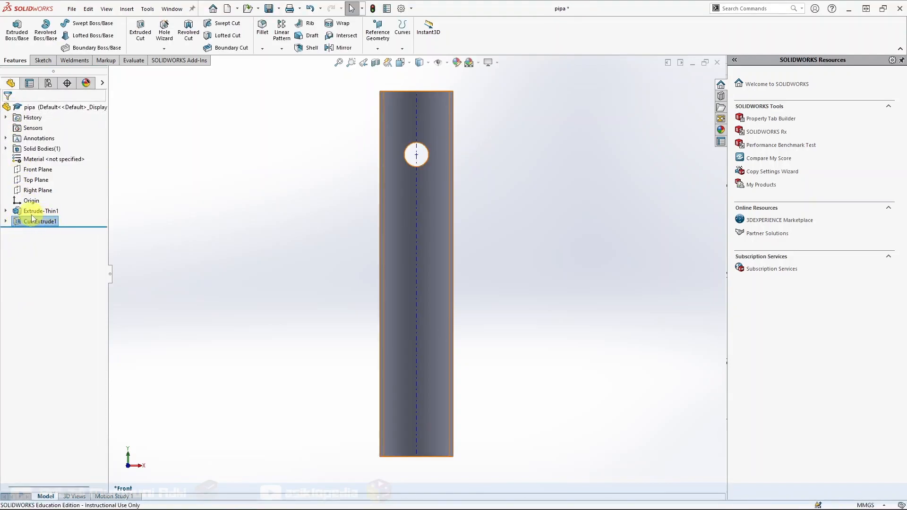
Step: Create a linear pattern of the hole down the pipe's temporary axis with 6 instances spaced 35 mm apart
click(283, 33)
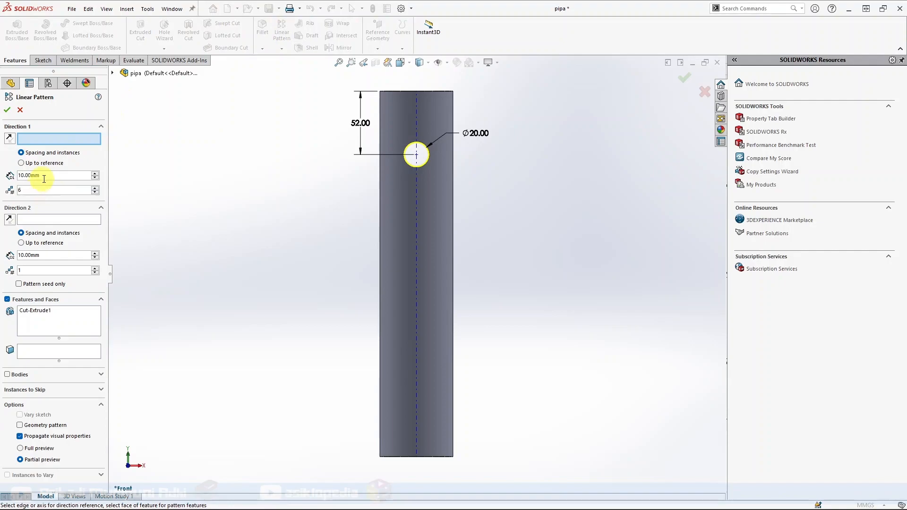
drag(52, 174, 3, 173)
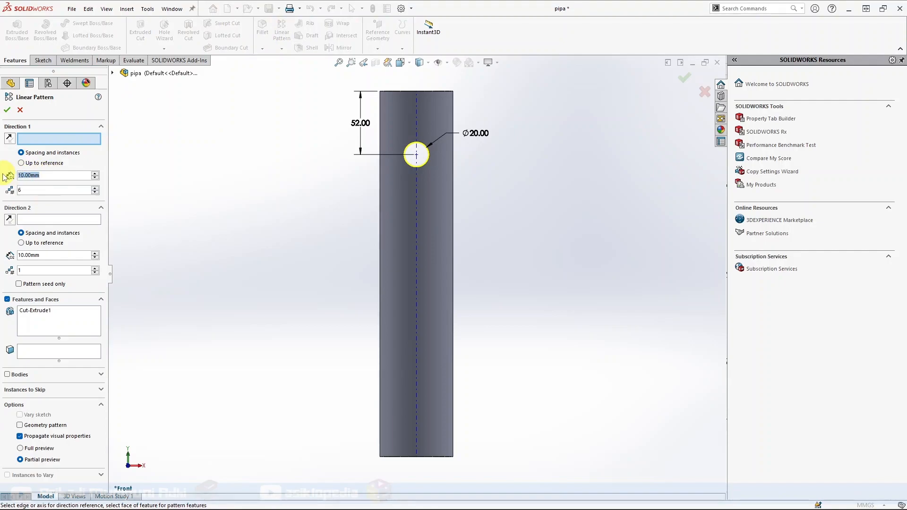
text(35)
key(Return)
click(416, 120)
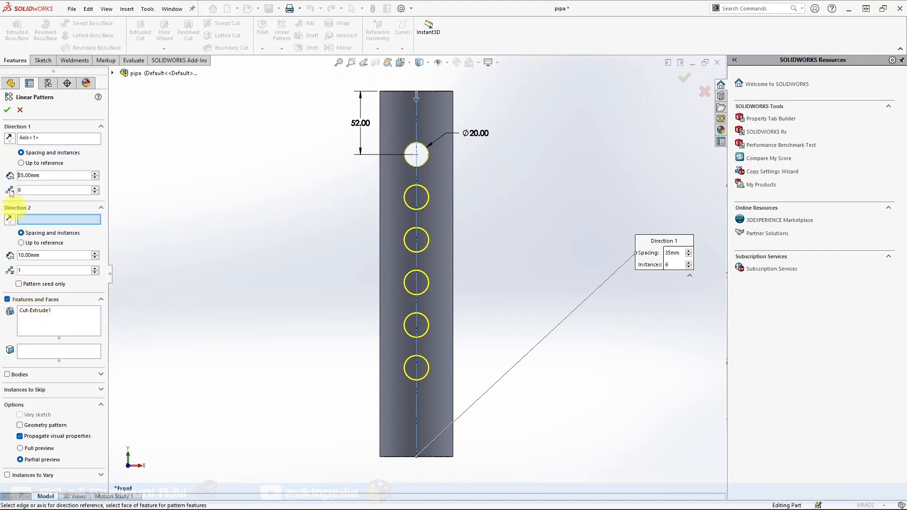
click(7, 112)
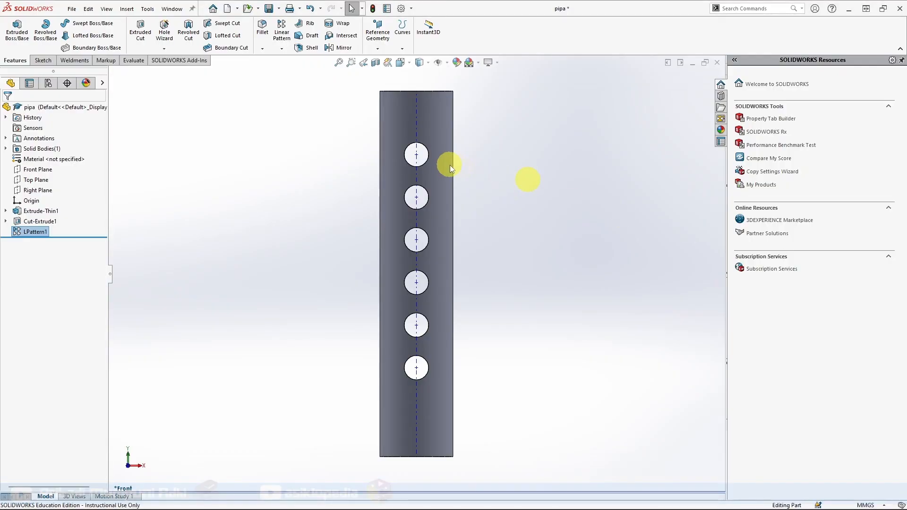
Step: Sketch a circle about 10 mm in diameter on the Right Plane, centred on the pipe's axis near its upper end
click(28, 189)
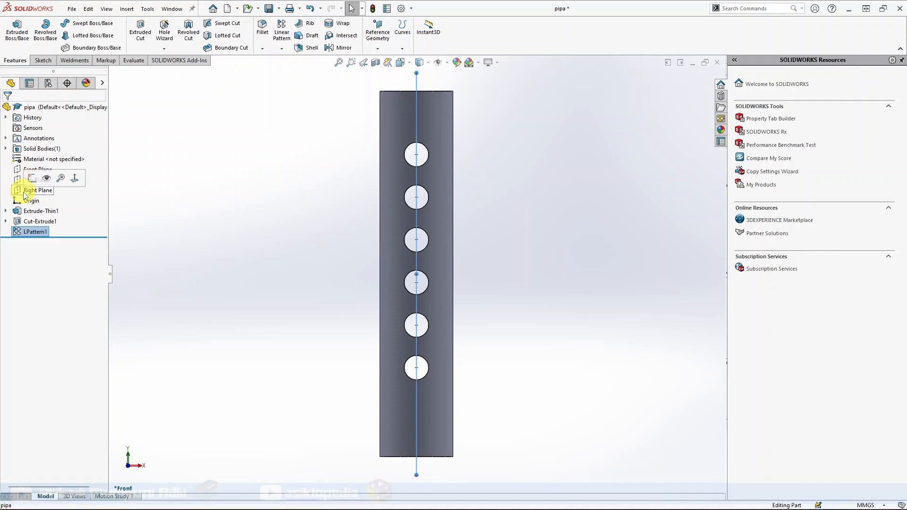
click(33, 178)
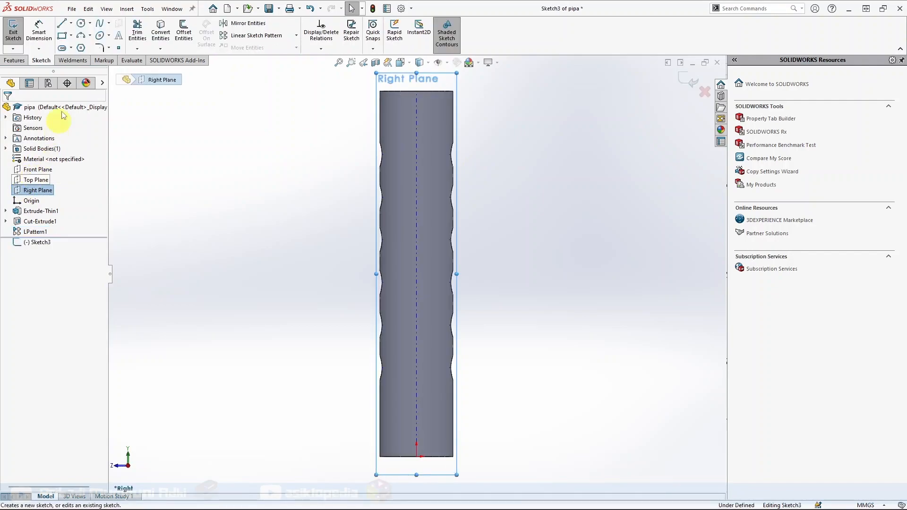
click(81, 23)
scroll(420, 116, down, 2)
scroll(418, 116, down, 2)
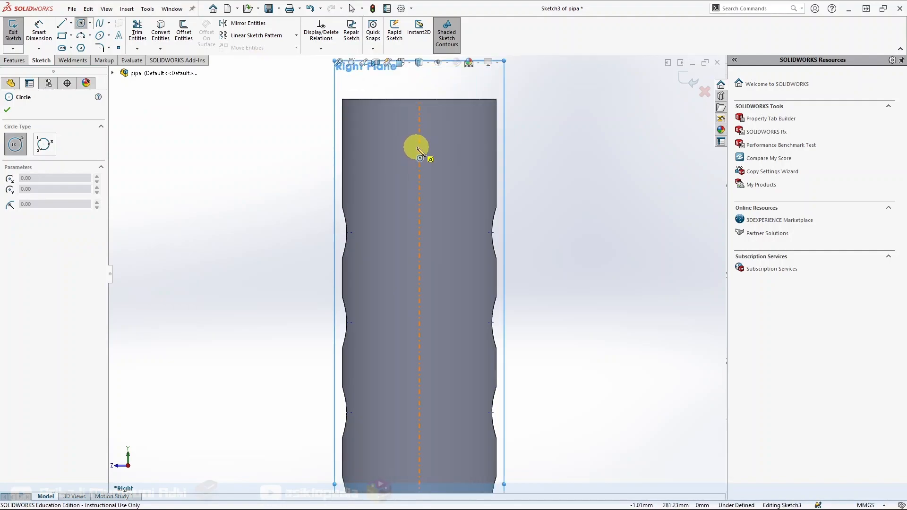
click(419, 147)
click(429, 156)
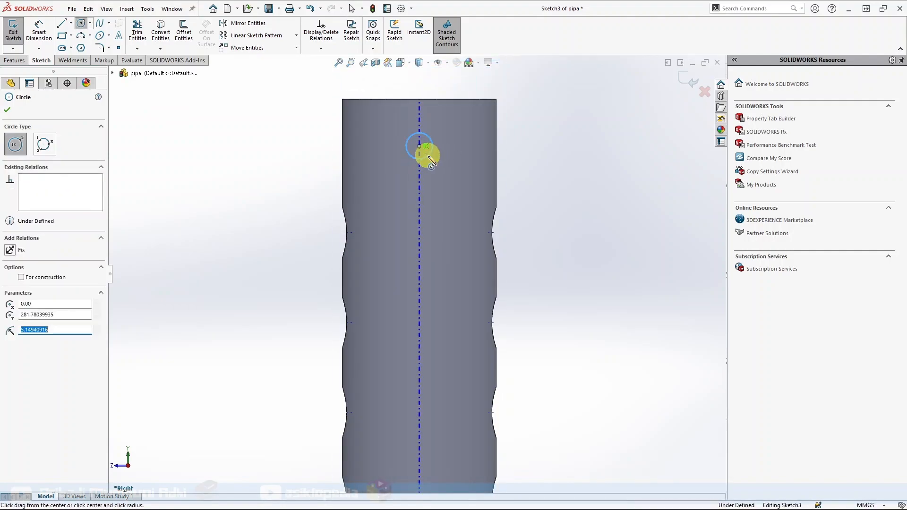
key(Escape)
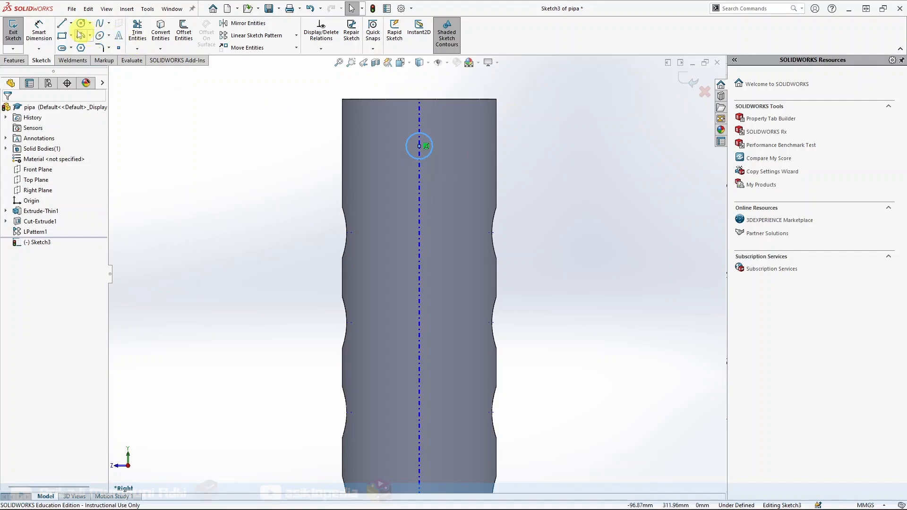
Step: Dimension the new circle's diameter as 5 mm
click(47, 30)
click(427, 137)
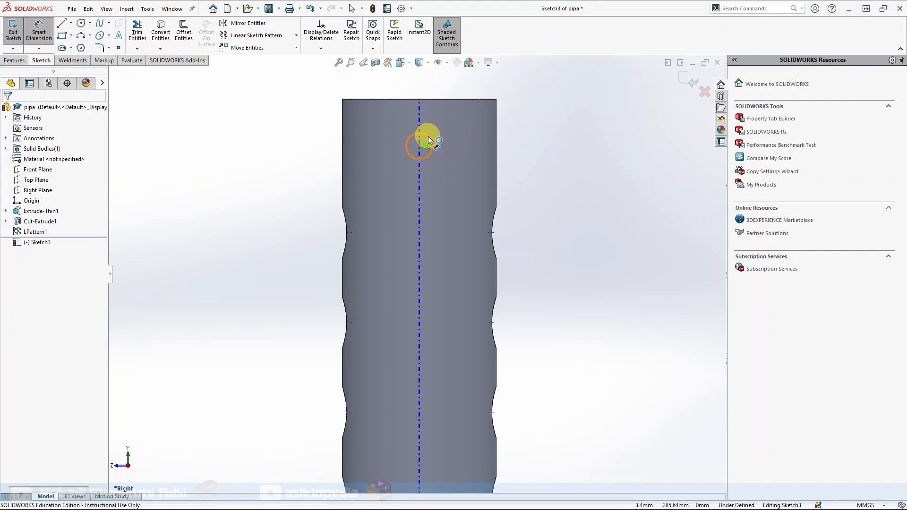
click(540, 133)
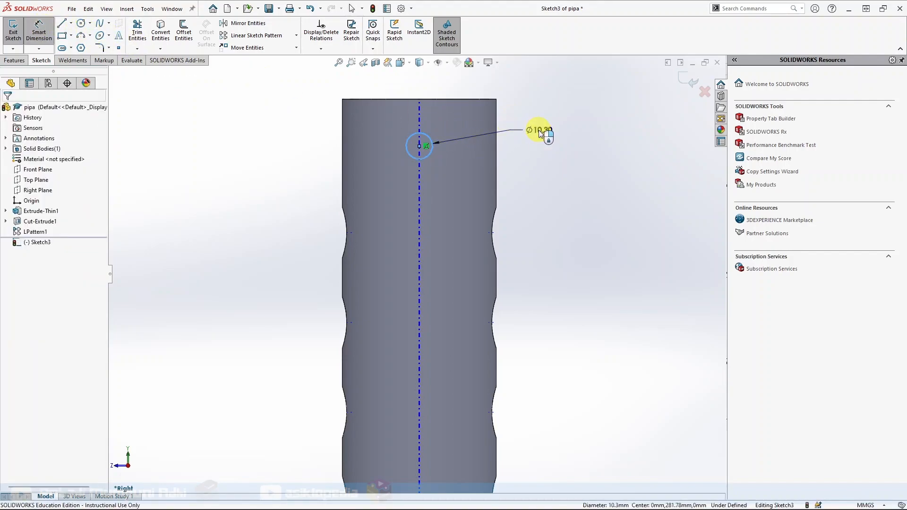
key(Return)
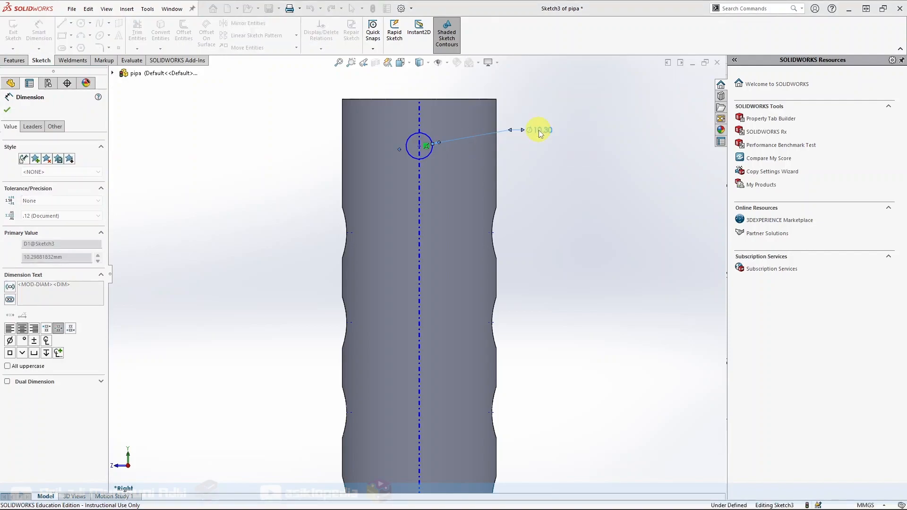
Step: Dimension the distance from the pipe's upper edge to the small circle's centre as 14 mm
scroll(424, 127, down, 4)
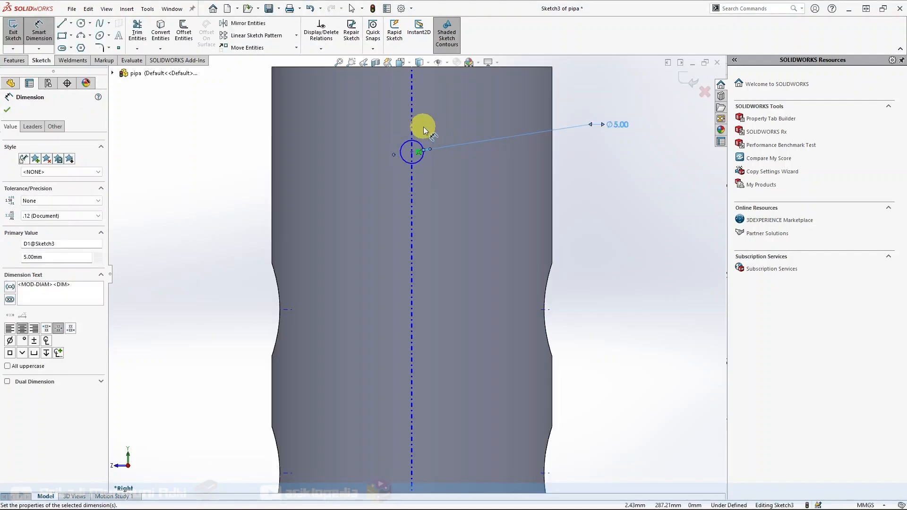
scroll(418, 137, up, 2)
scroll(408, 213, down, 4)
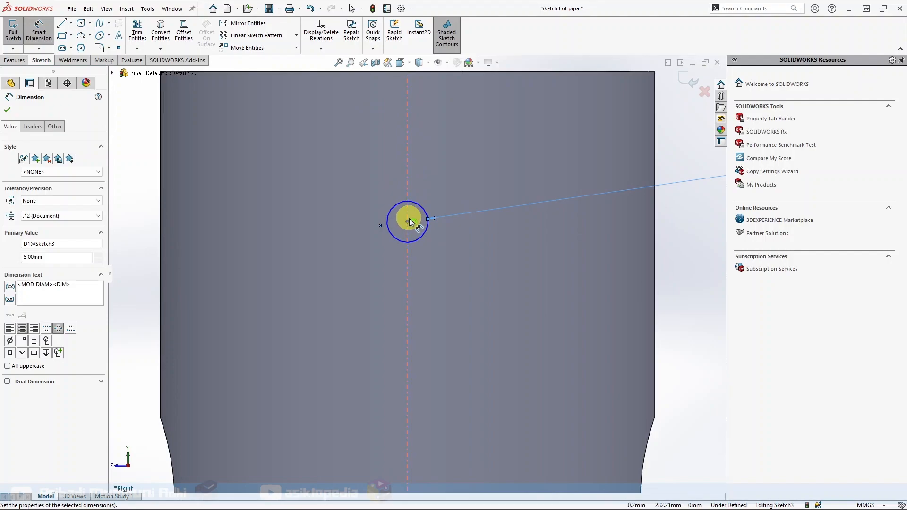
click(409, 221)
scroll(354, 149, up, 3)
click(348, 157)
click(216, 198)
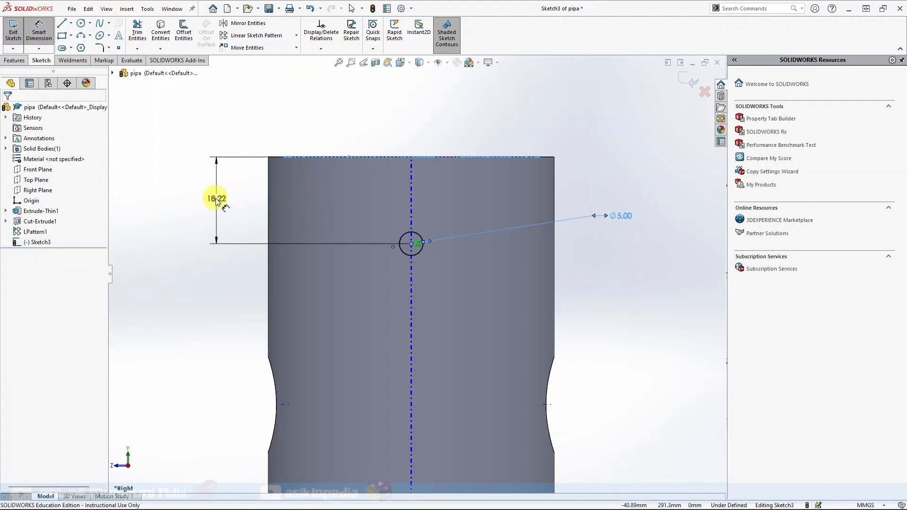
text(14)
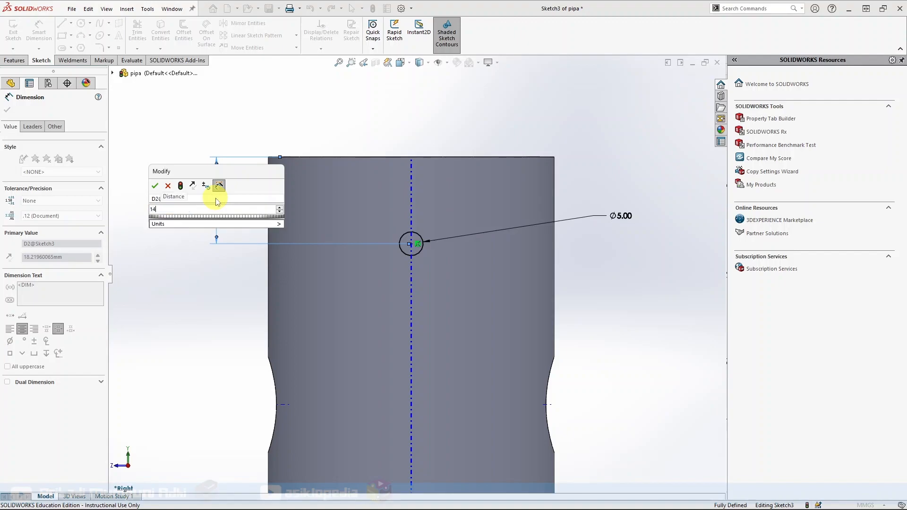
key(Return)
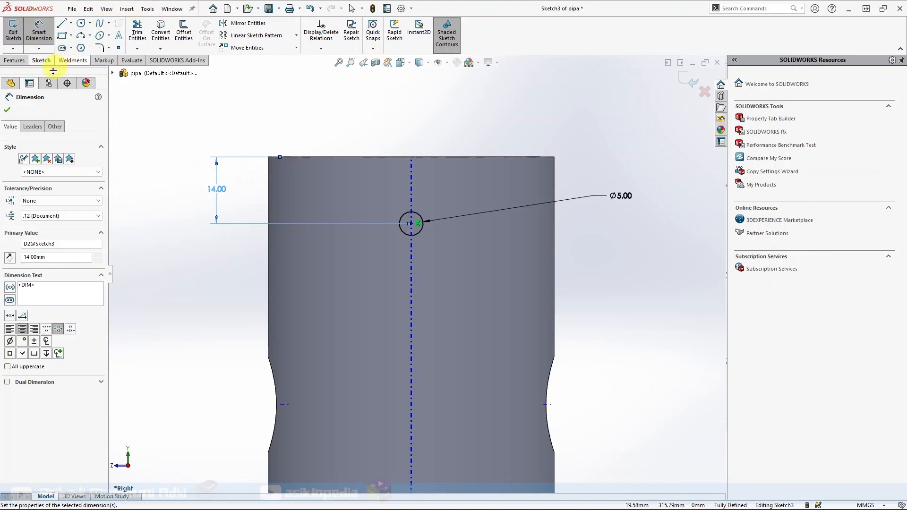
click(7, 110)
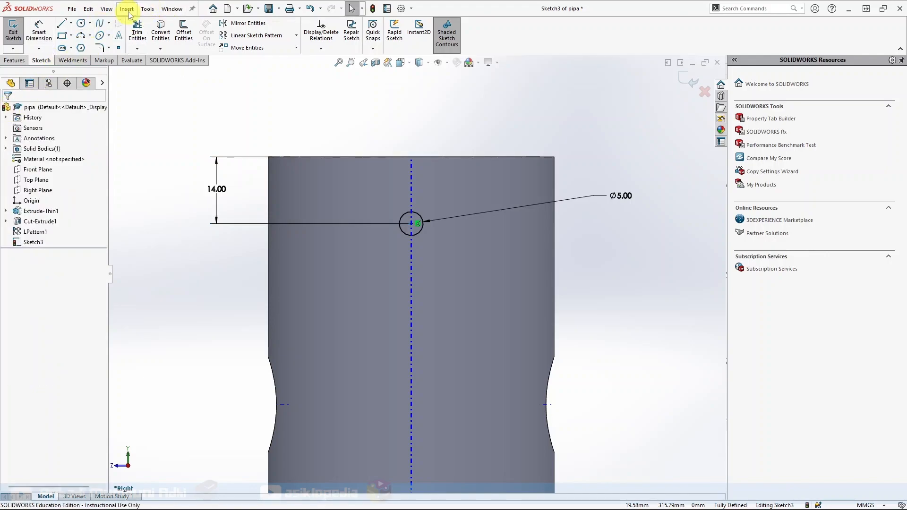
click(128, 9)
click(128, 9)
click(128, 9)
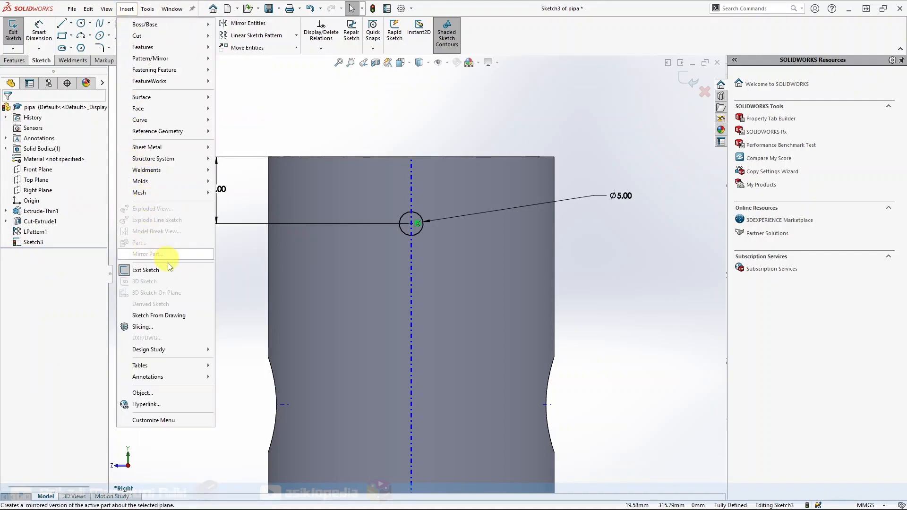
mouse_move(162, 380)
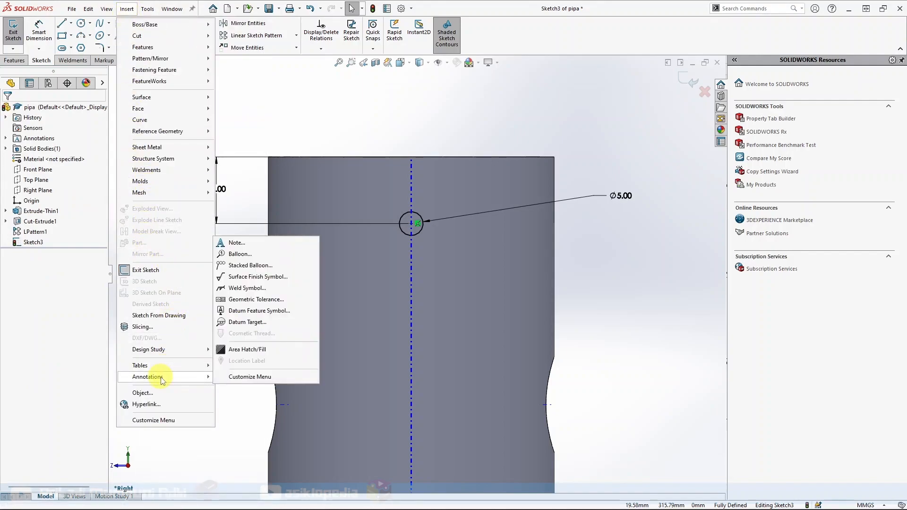
Step: Cut the 5 mm circle sketch through the pipe with an Extruded Cut set to Through All - Both
click(668, 270)
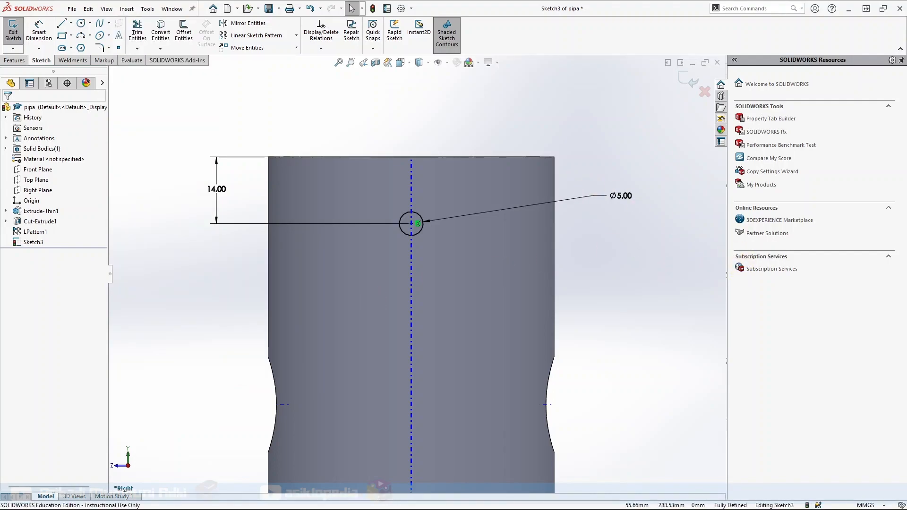
click(32, 242)
click(16, 65)
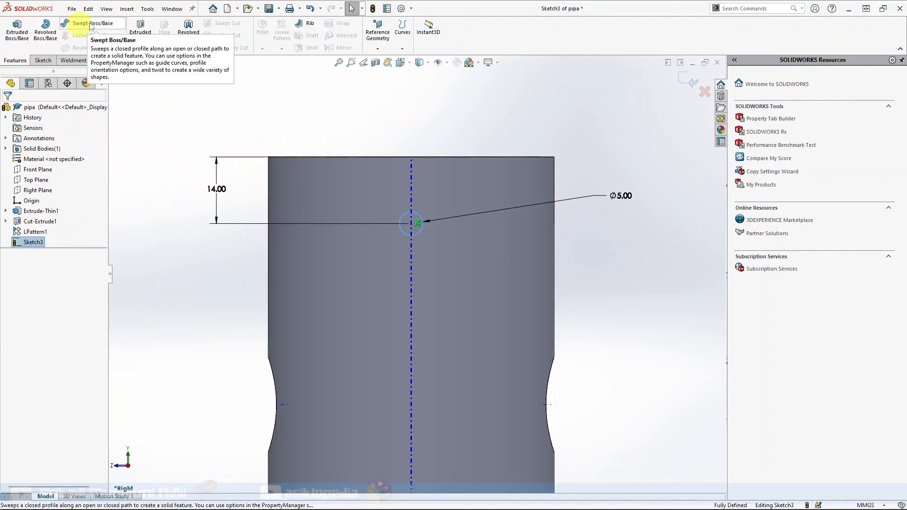
click(142, 31)
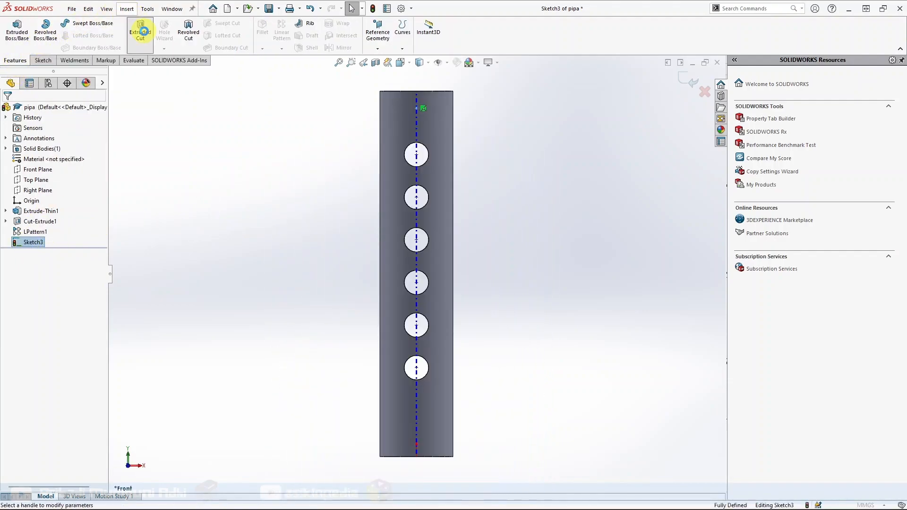
click(52, 167)
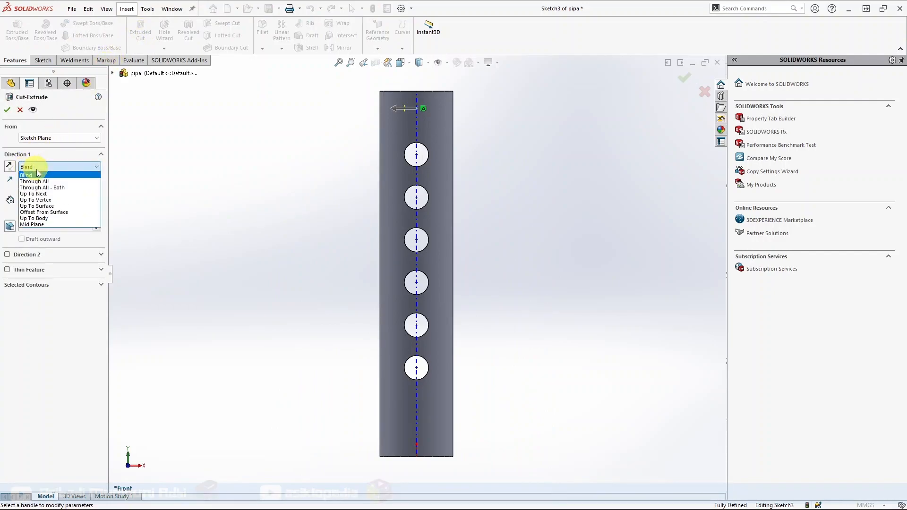
click(42, 188)
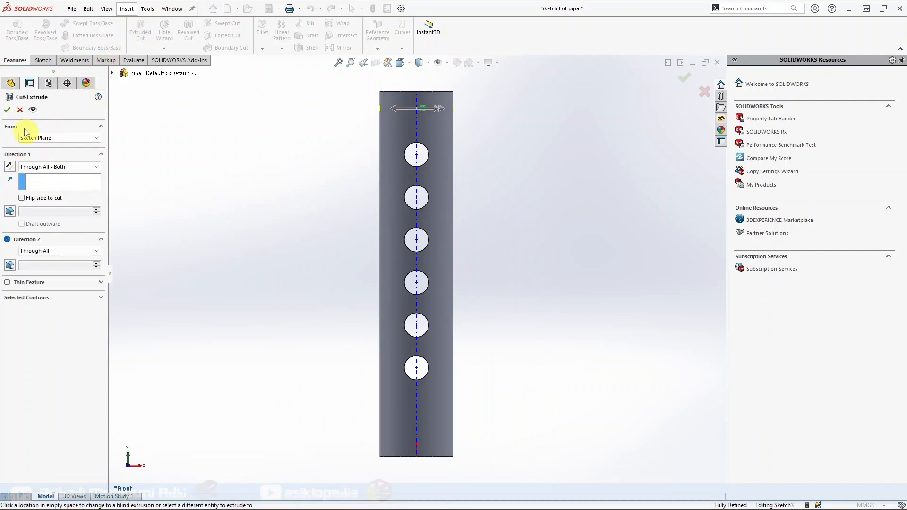
click(8, 111)
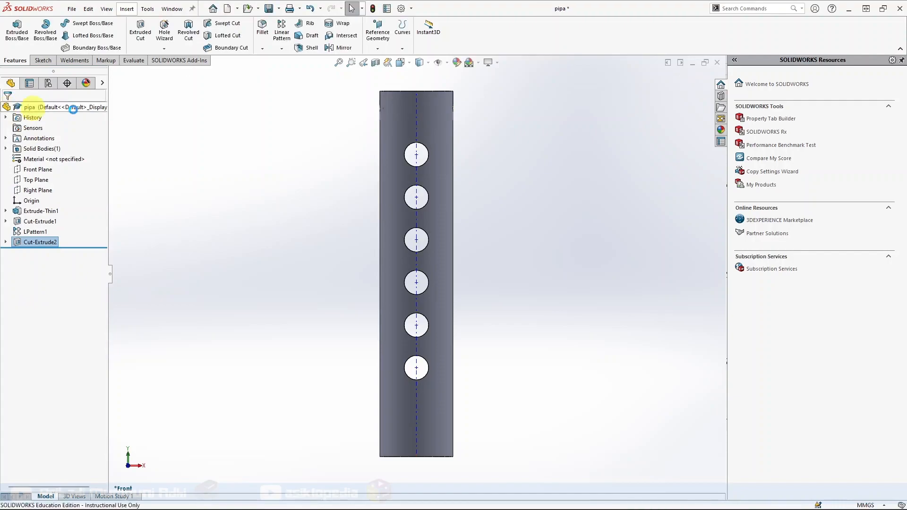
Step: Start a cosmetic thread, ISO Machine Threads size M6, on the outer circular edge of one 5 mm hole
scroll(354, 125, up, 3)
middle_drag(357, 200, 405, 198)
scroll(395, 192, down, 5)
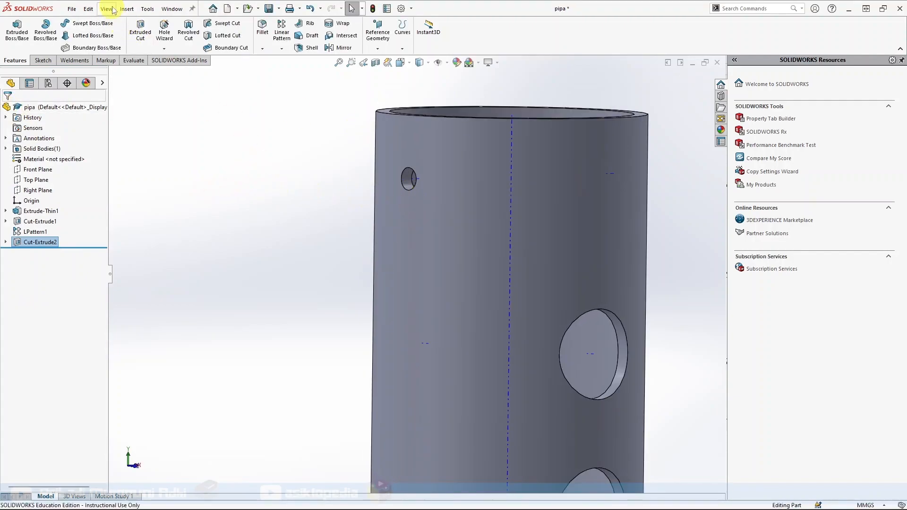
click(128, 10)
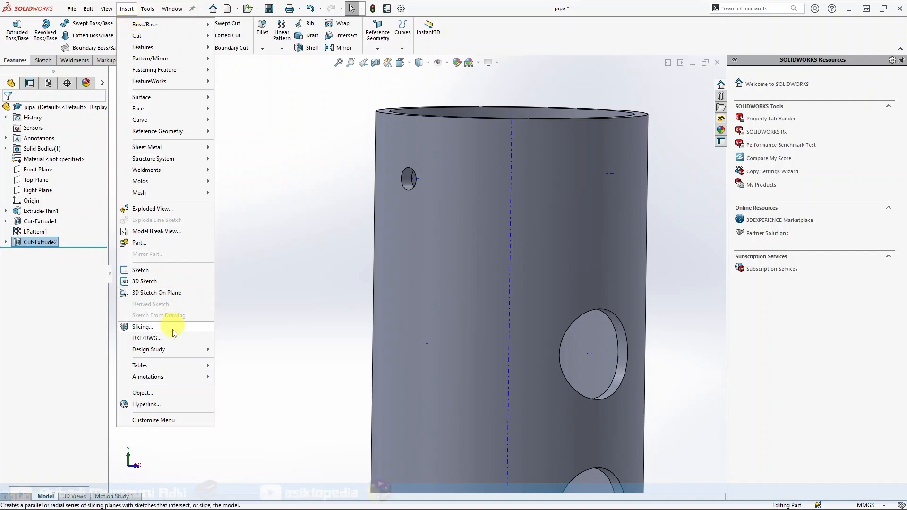
mouse_move(168, 380)
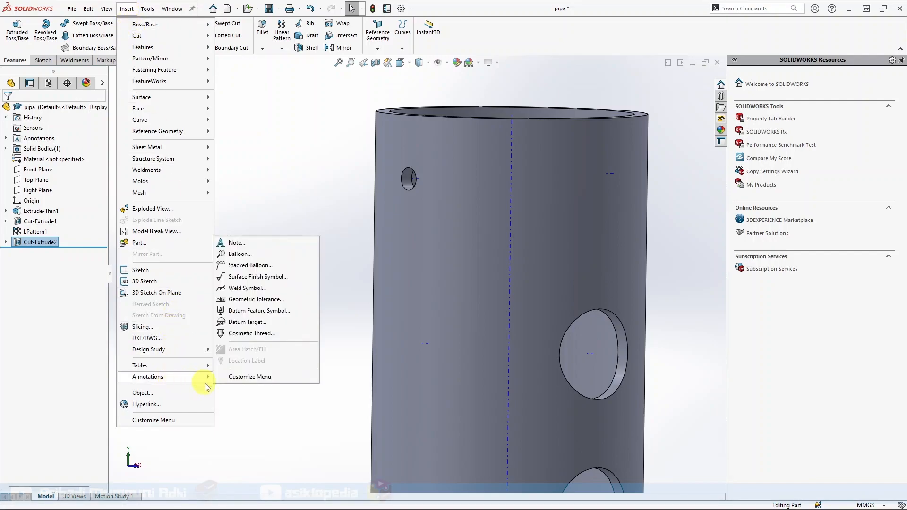
click(250, 334)
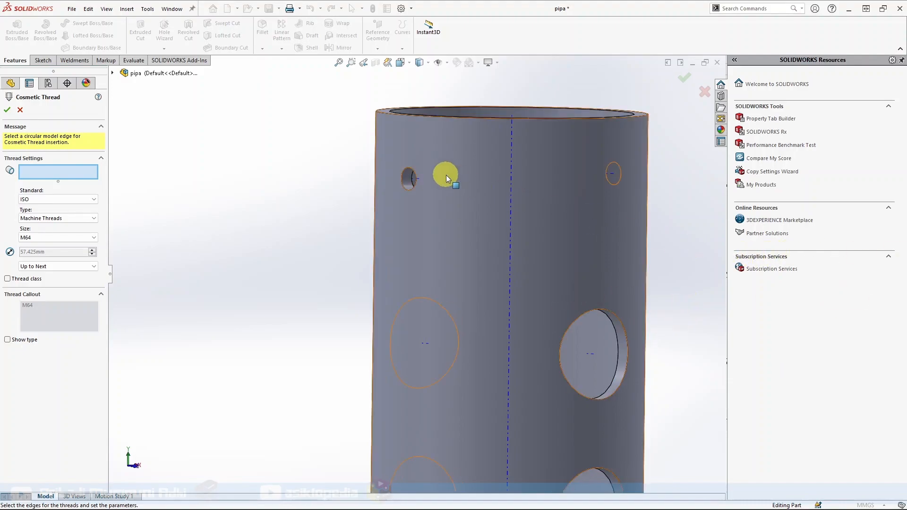
scroll(446, 175, down, 3)
scroll(446, 180, down, 1)
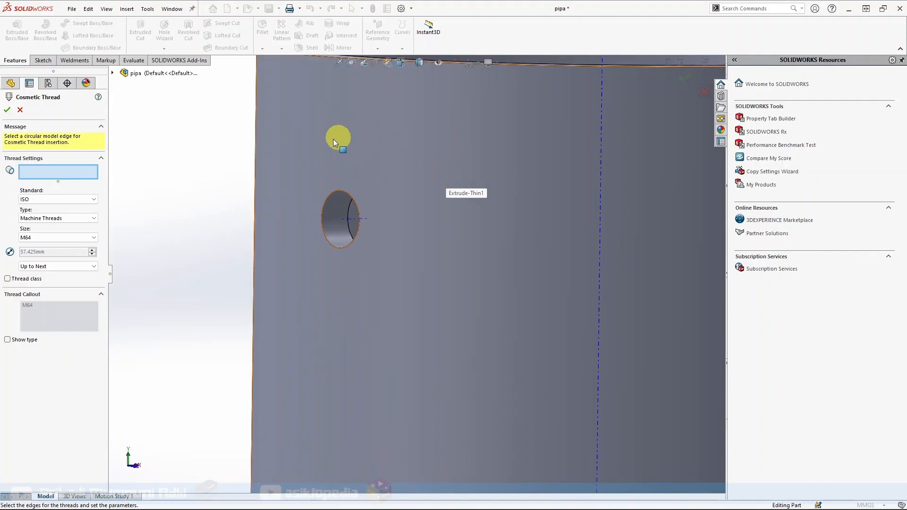
click(343, 195)
Step: Add the outer edge of the opposite 5 mm hole to the M6 cosmetic thread and apply it
scroll(495, 225, up, 5)
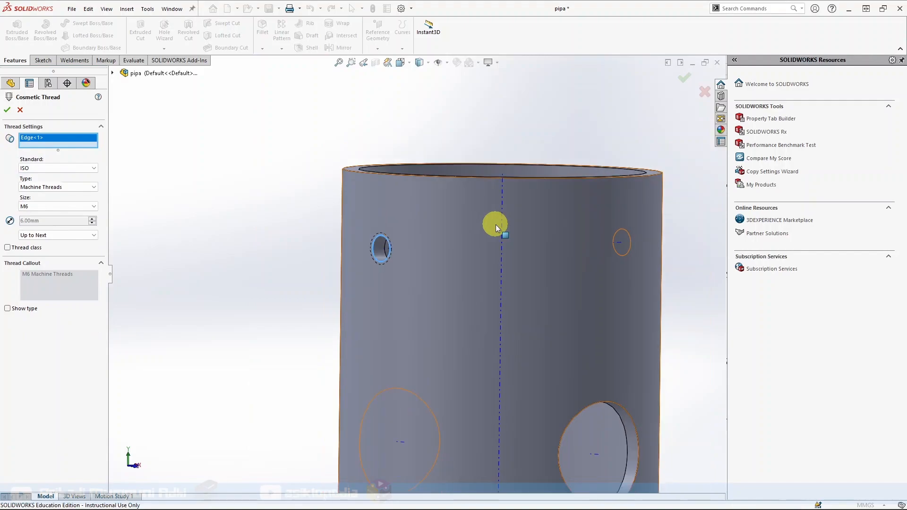
middle_drag(668, 293, 619, 269)
scroll(617, 268, down, 3)
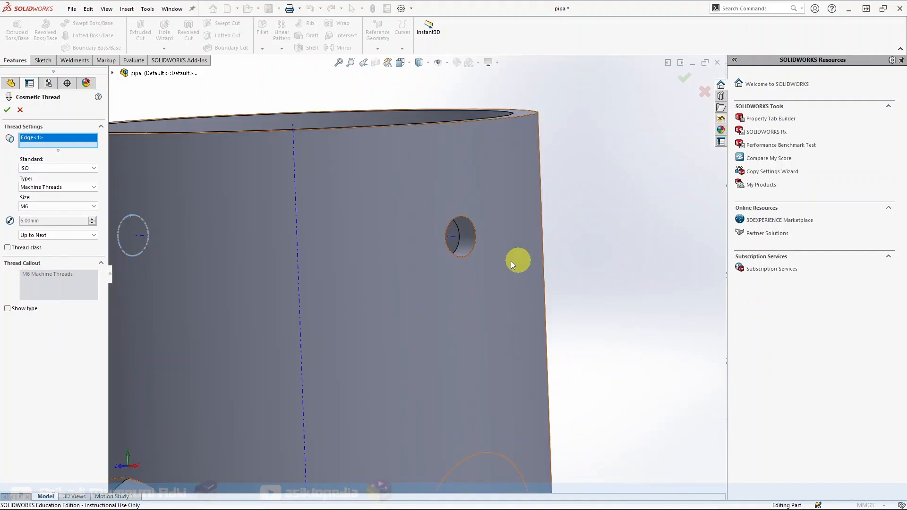
click(464, 219)
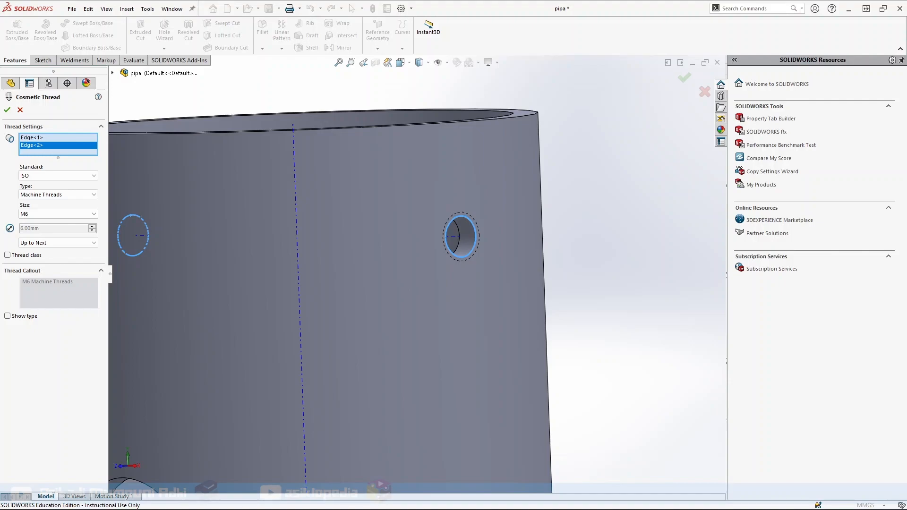
click(7, 112)
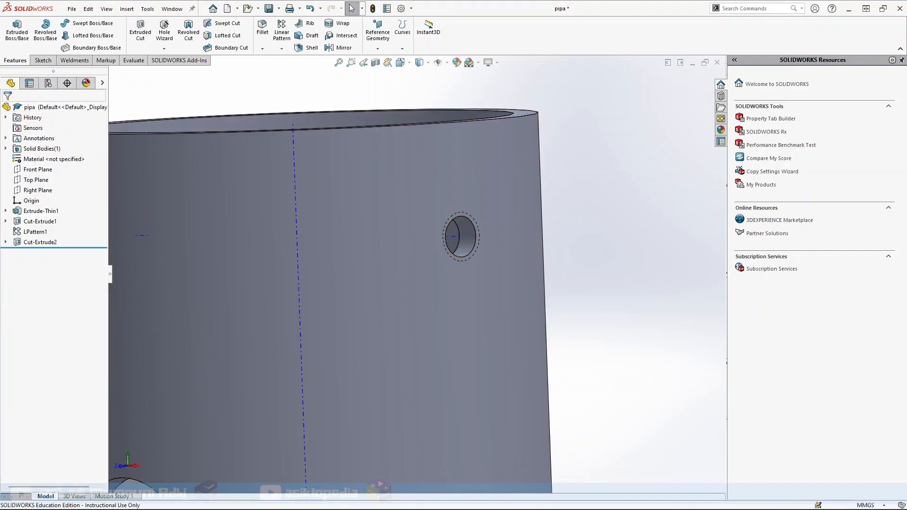
Step: Turn on shaded cosmetic threads in the annotation properties and inspect the threaded holes
right_click(28, 140)
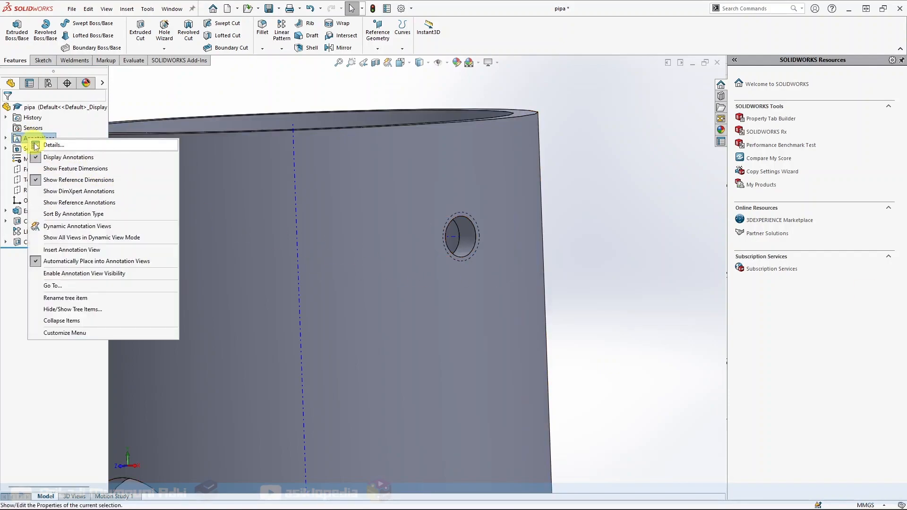
click(39, 146)
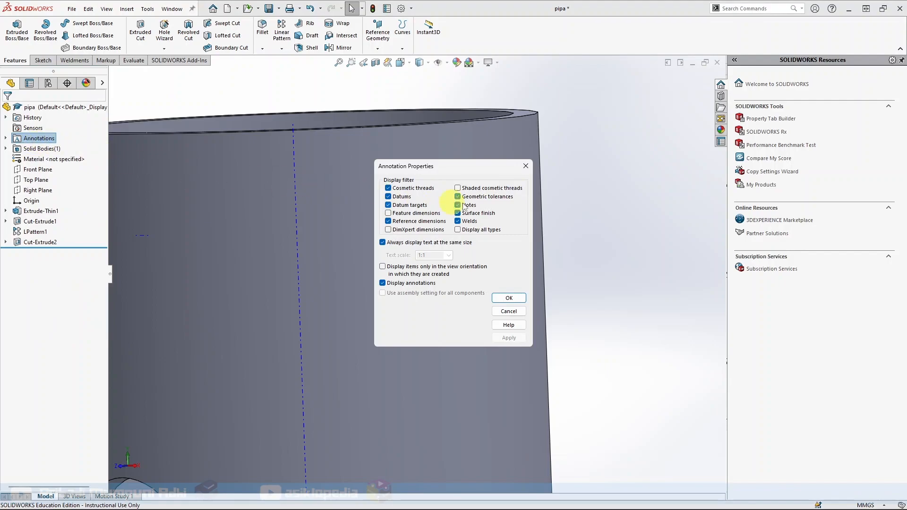
click(457, 188)
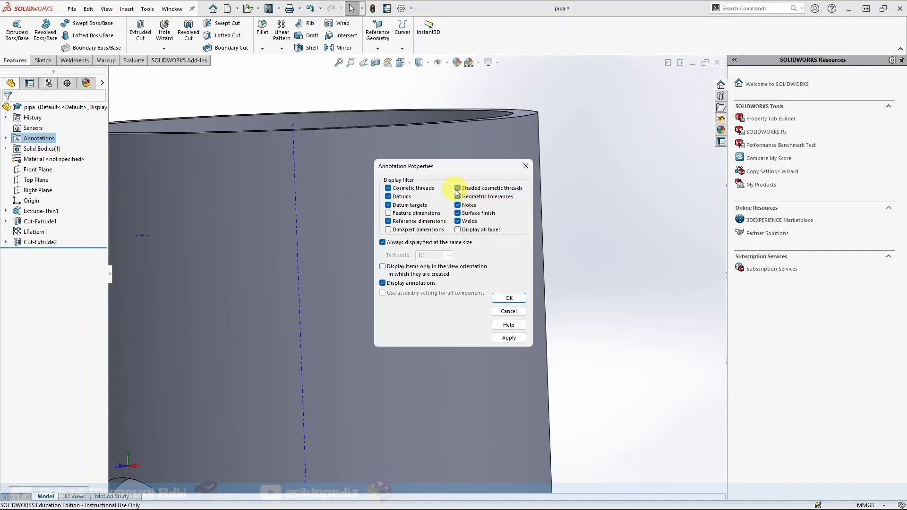
click(509, 298)
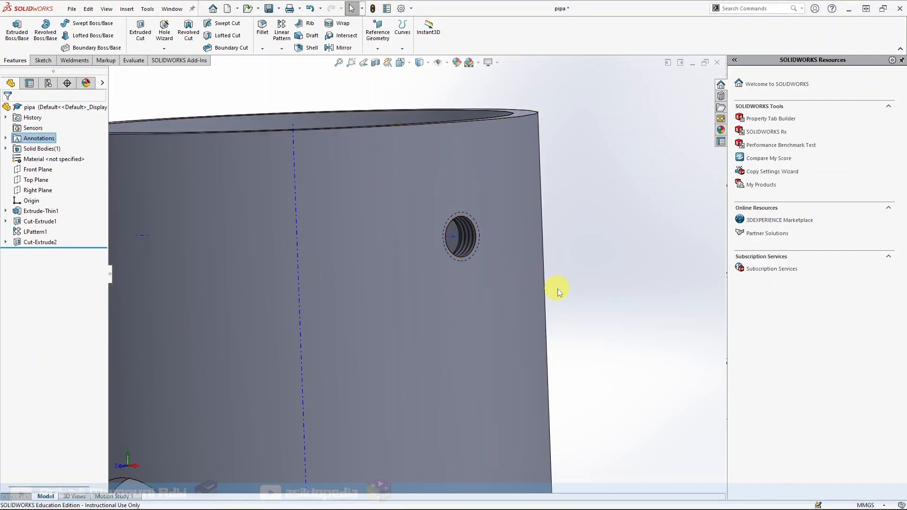
scroll(557, 289, up, 1)
middle_drag(558, 288, 340, 352)
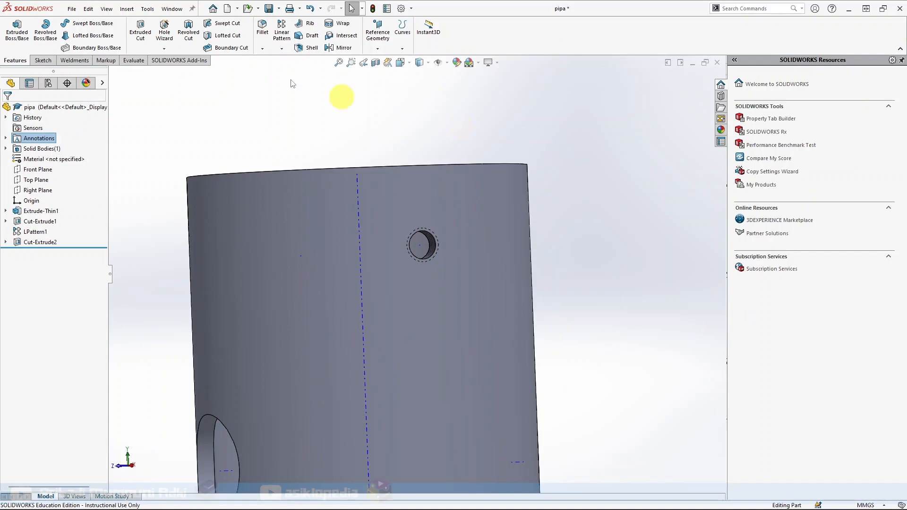
Step: Save the pipe part and create a new part document
click(269, 8)
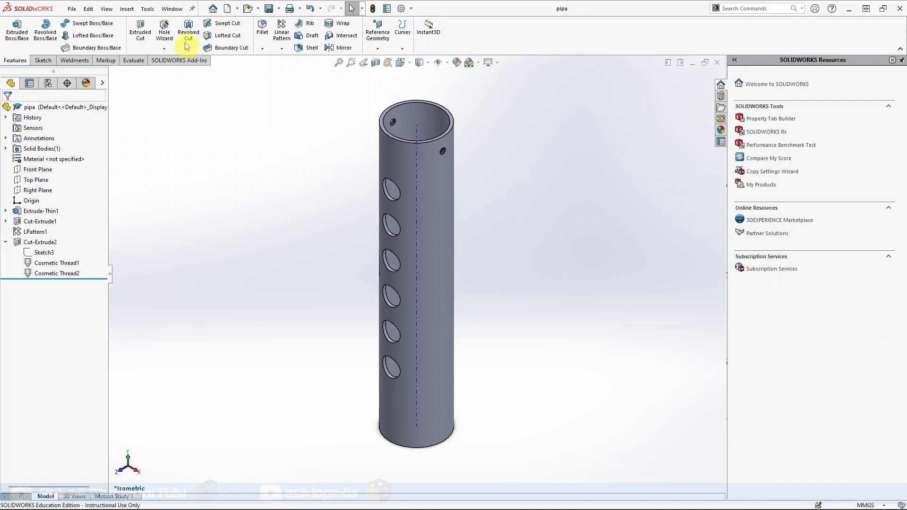
click(228, 10)
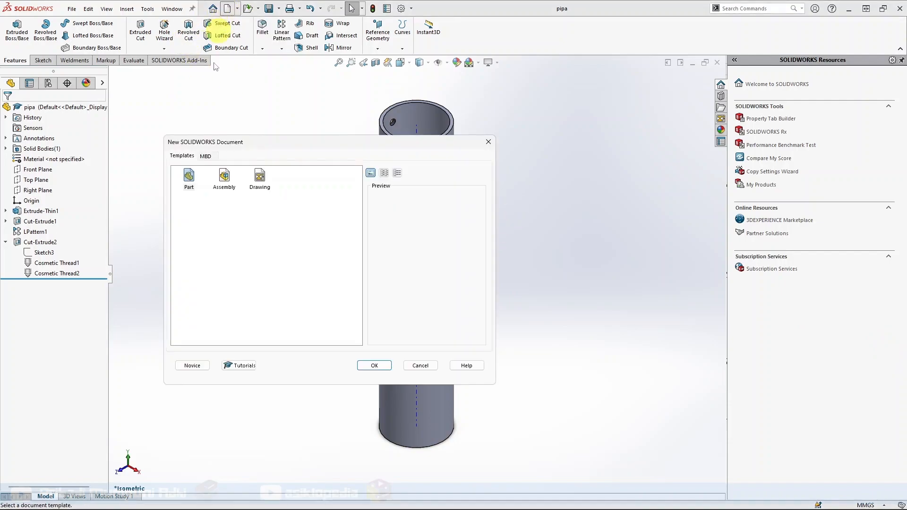
click(375, 366)
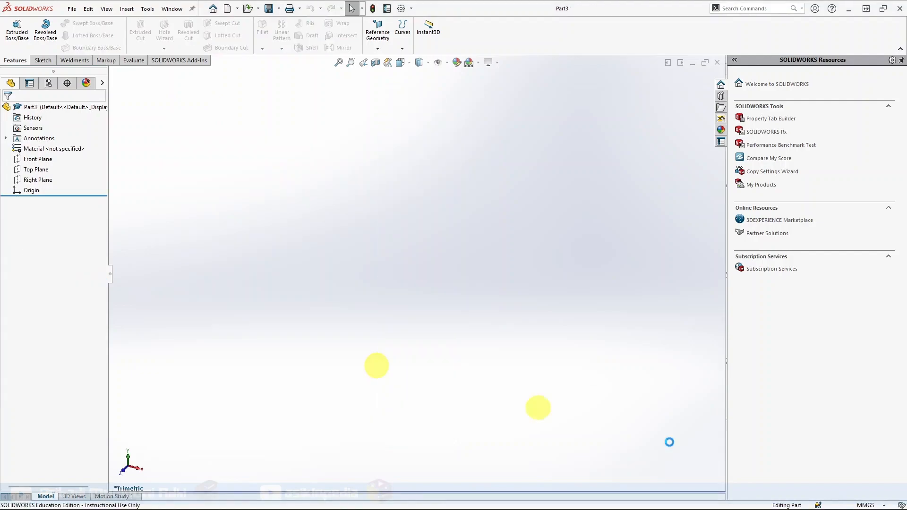
Step: Switch to the PowerPoint slide show, advance to the Part 3: Support drawing and activate the pen pointer
mouse_move(542, 499)
click(590, 453)
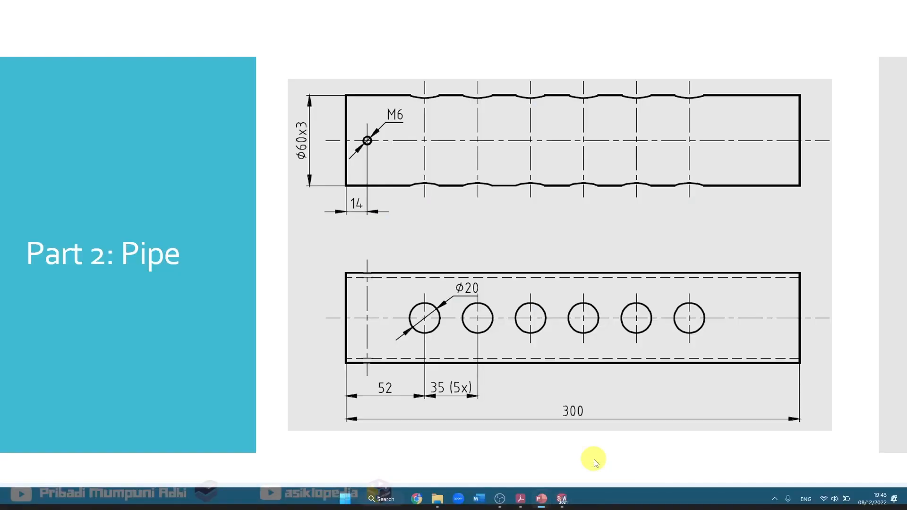
click(458, 337)
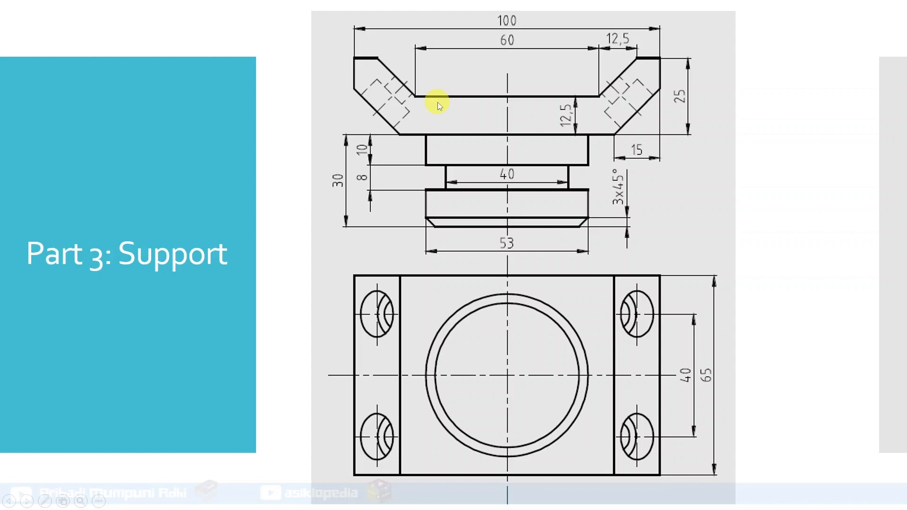
click(44, 500)
click(38, 423)
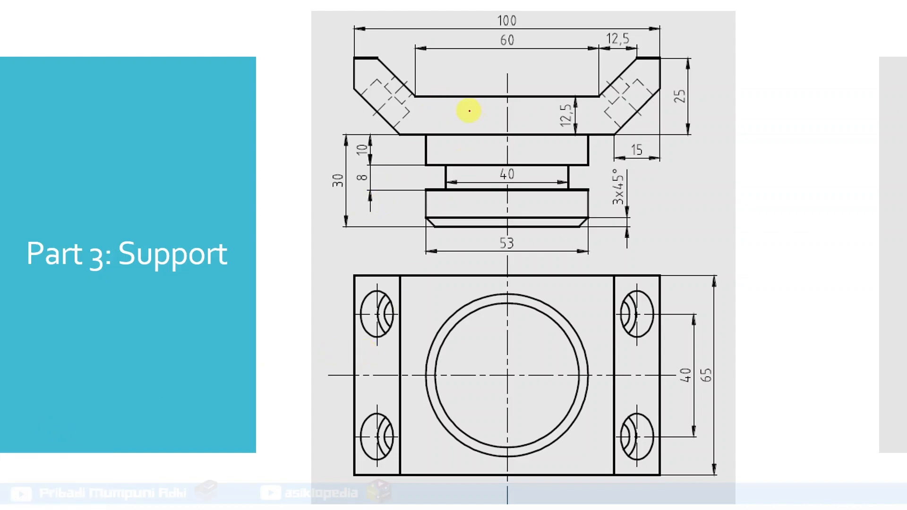
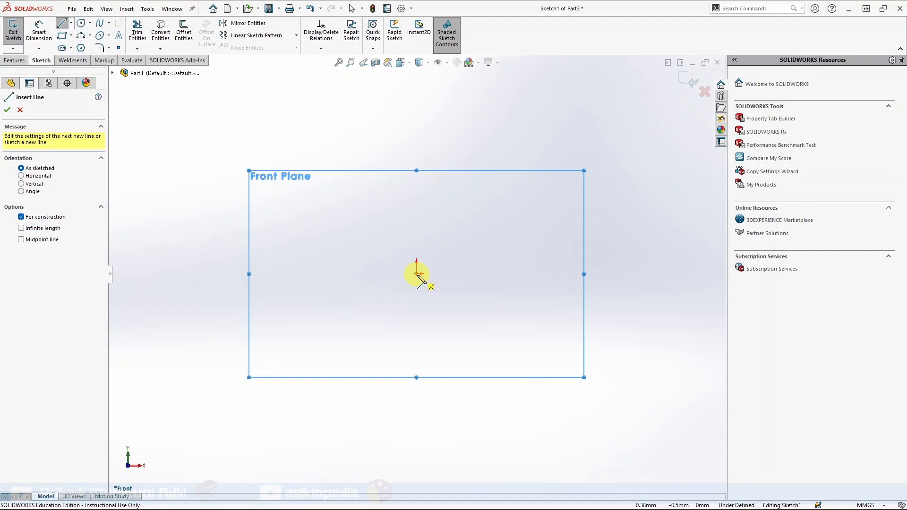
Step: Sketch a vertical construction line upward from the origin on the Front Plane
click(416, 274)
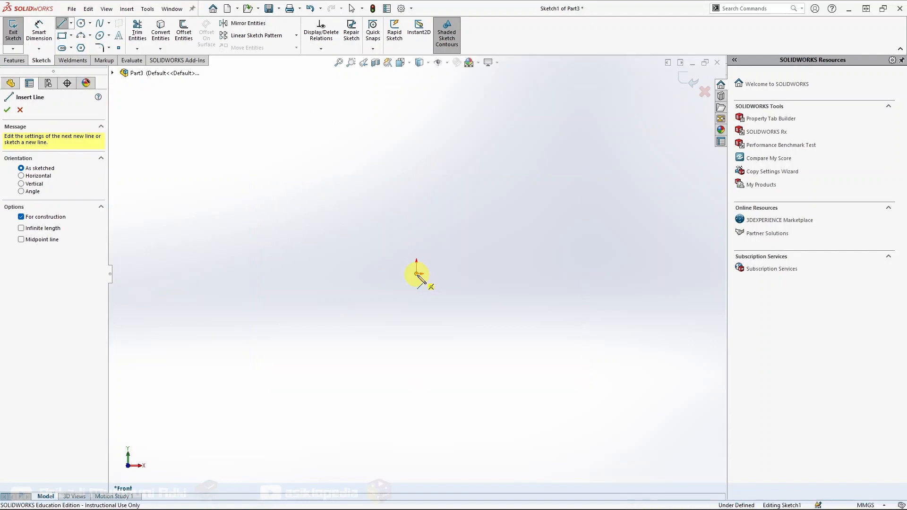
click(417, 79)
key(Escape)
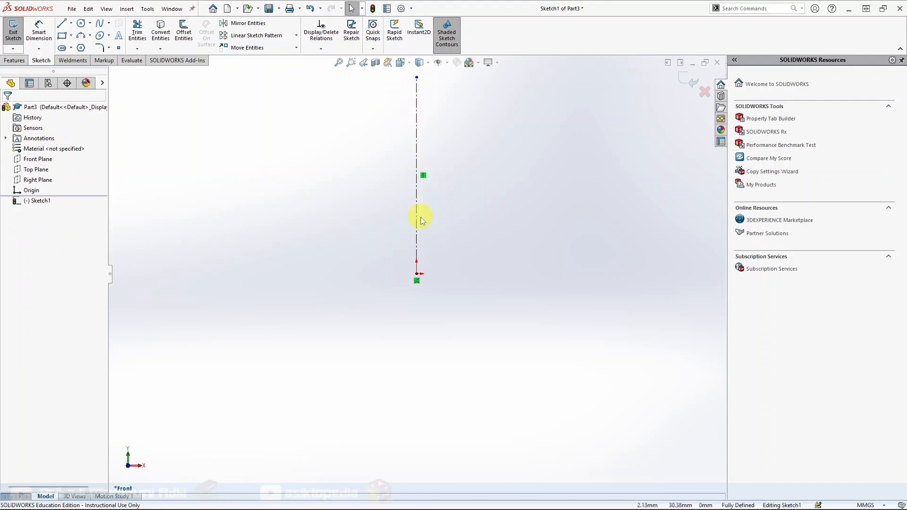
Step: Sketch a six-line half profile from the origin: about 63 mm base, outer slope, vertical end, short top, inner slope, and about 65 mm back to the centreline
click(62, 23)
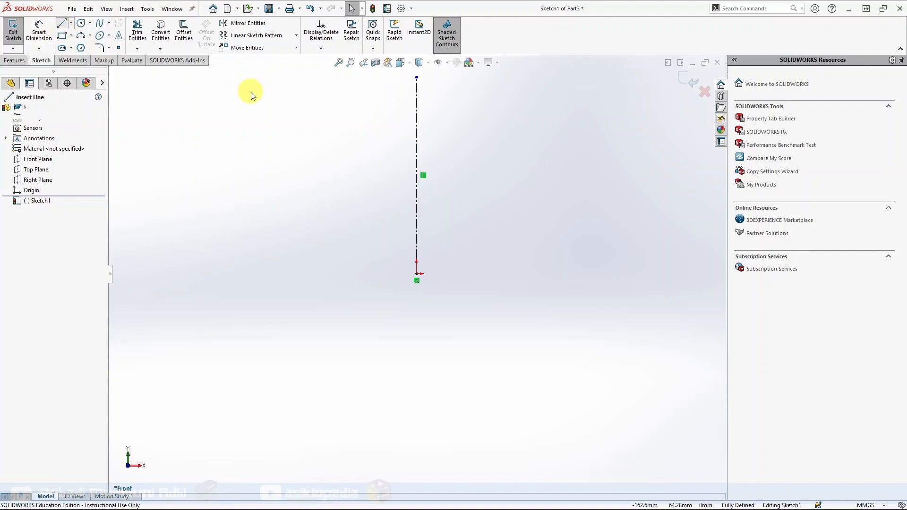
click(417, 274)
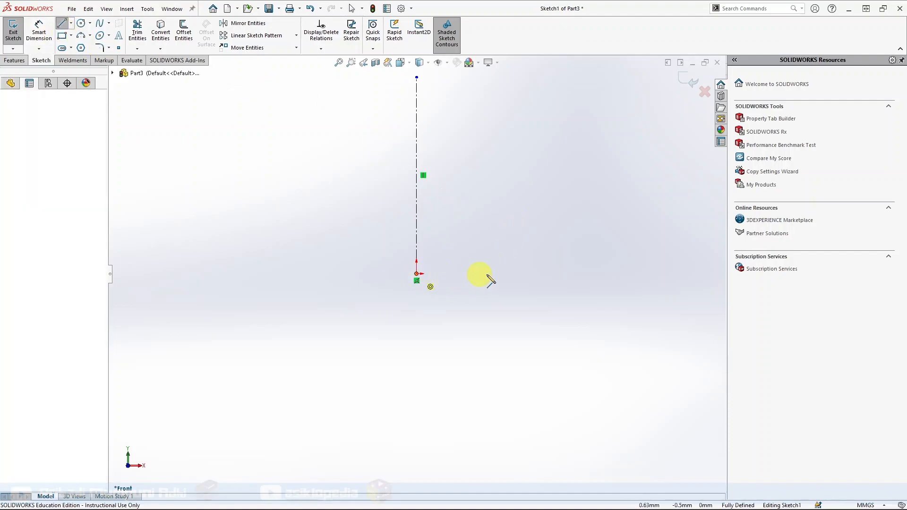
click(536, 274)
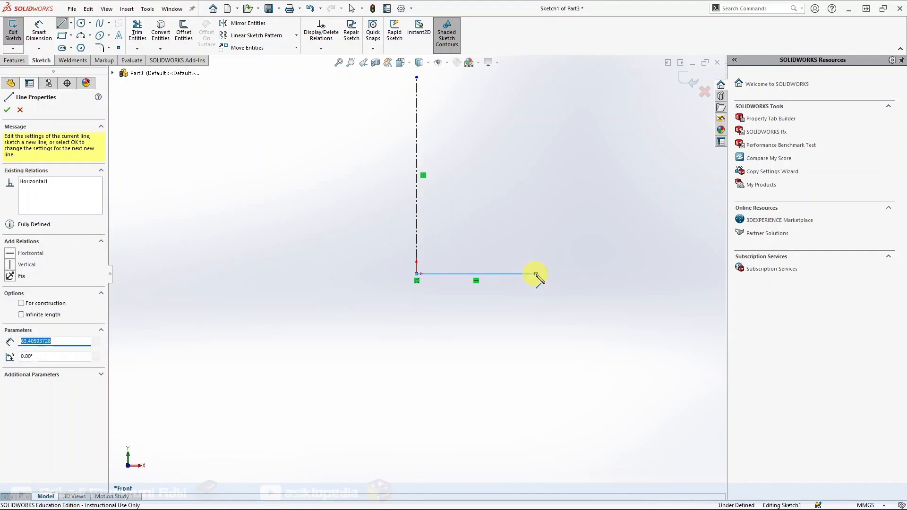
click(613, 214)
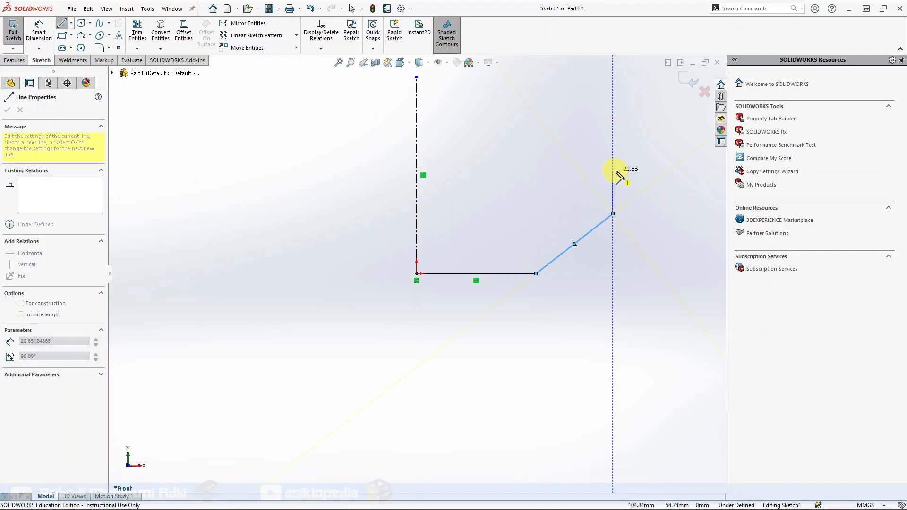
click(613, 171)
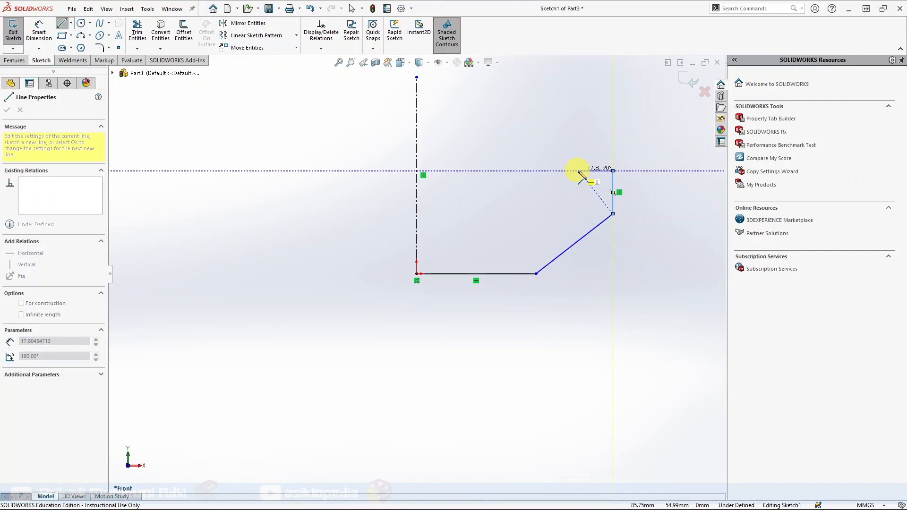
click(579, 171)
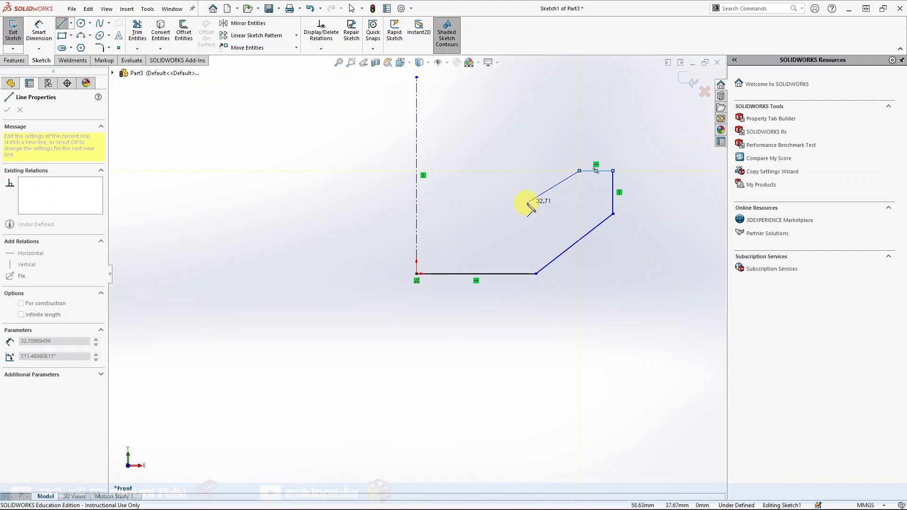
click(538, 197)
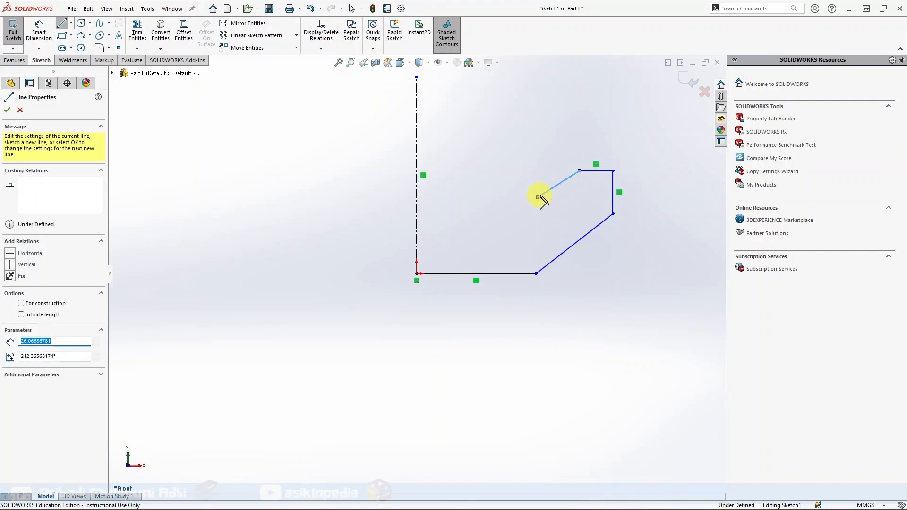
double_click(416, 197)
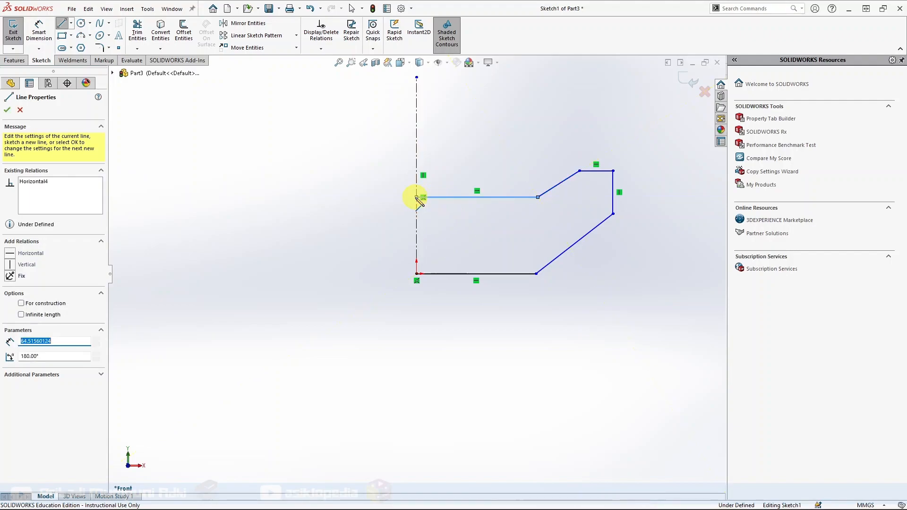
key(Escape)
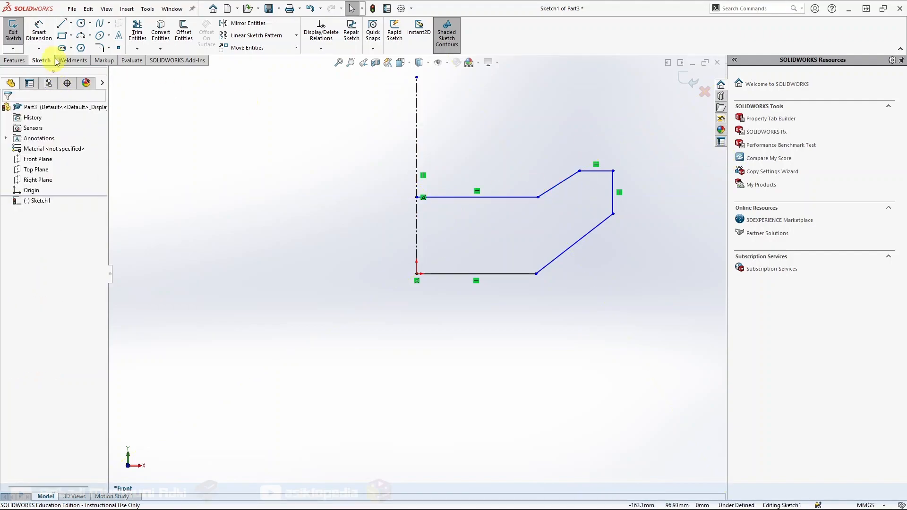
Step: Make the inner and outer sloped lines of the profile parallel
click(565, 185)
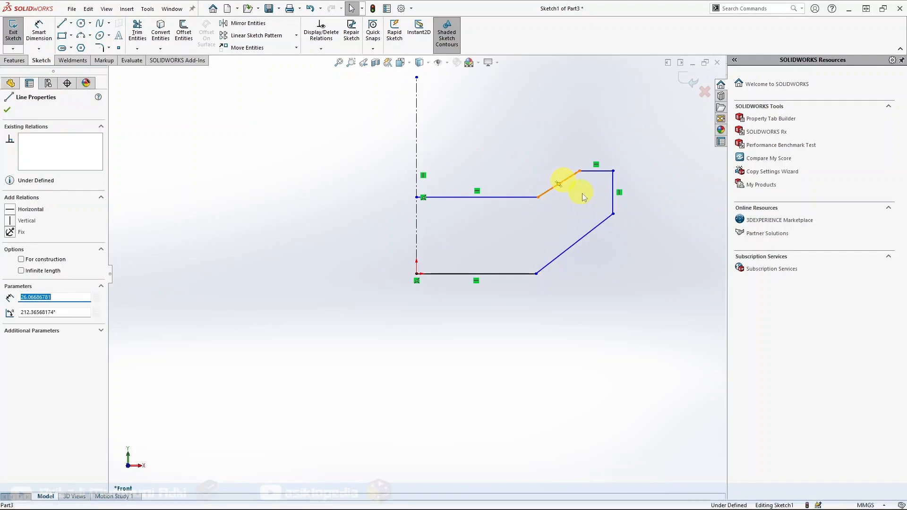
ctrl+click(586, 234)
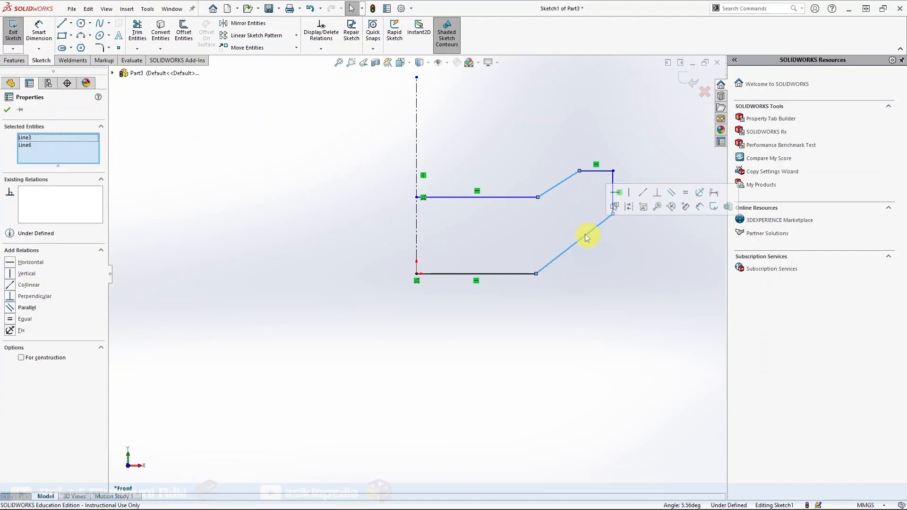
click(672, 193)
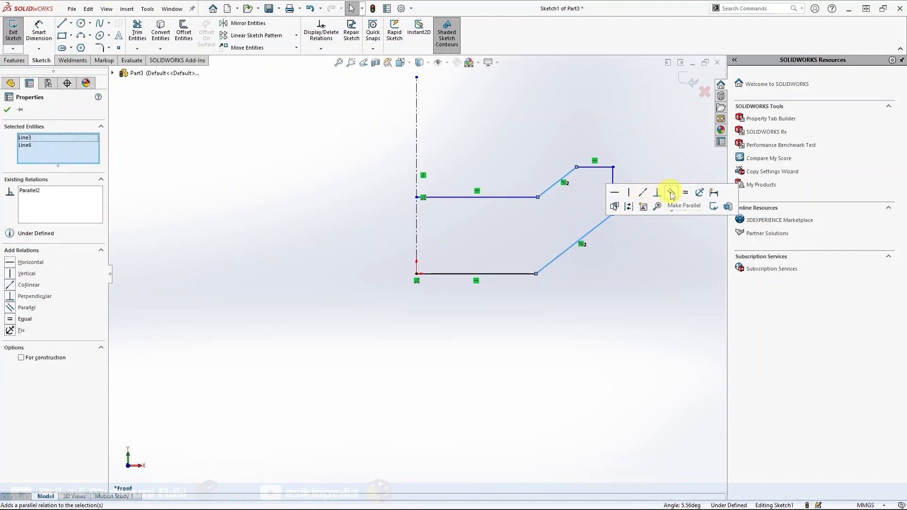
click(642, 270)
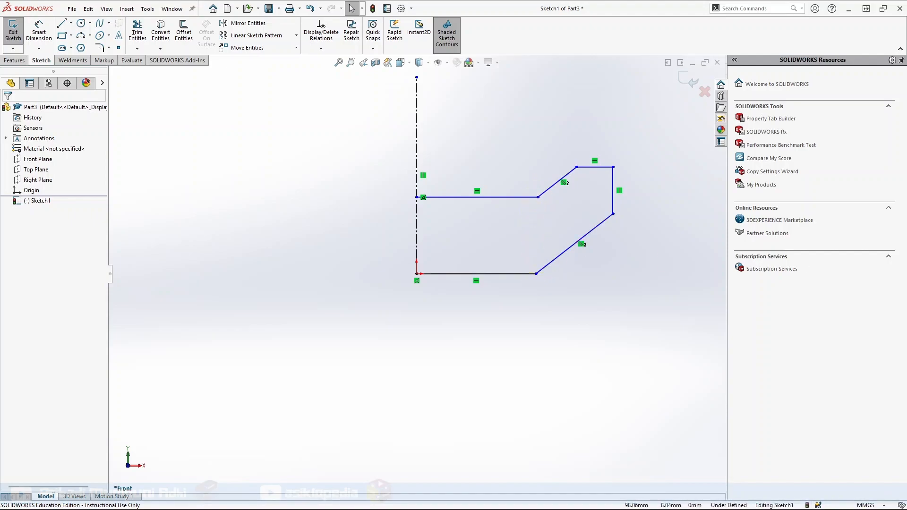
Step: Dimension the overall half width from the centreline to the profile's outer upper corner as 50 mm
right_drag(302, 232, 300, 142)
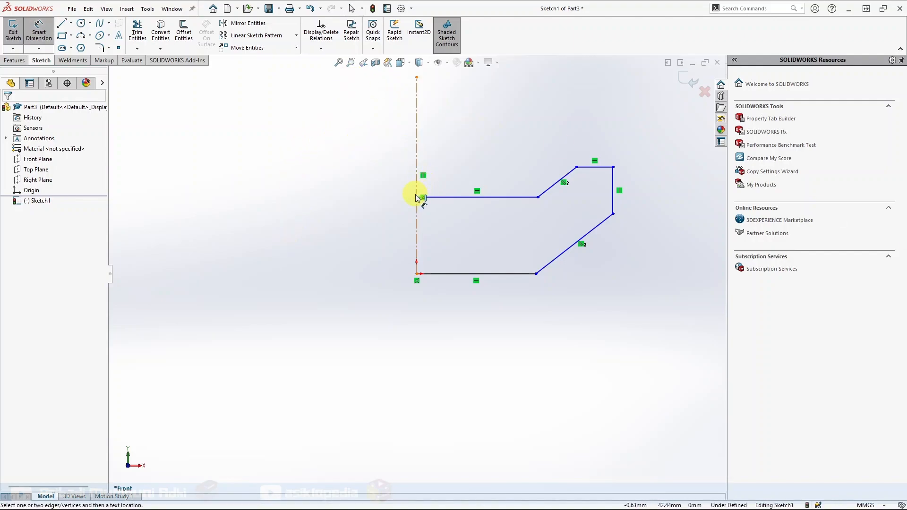
click(417, 197)
click(614, 168)
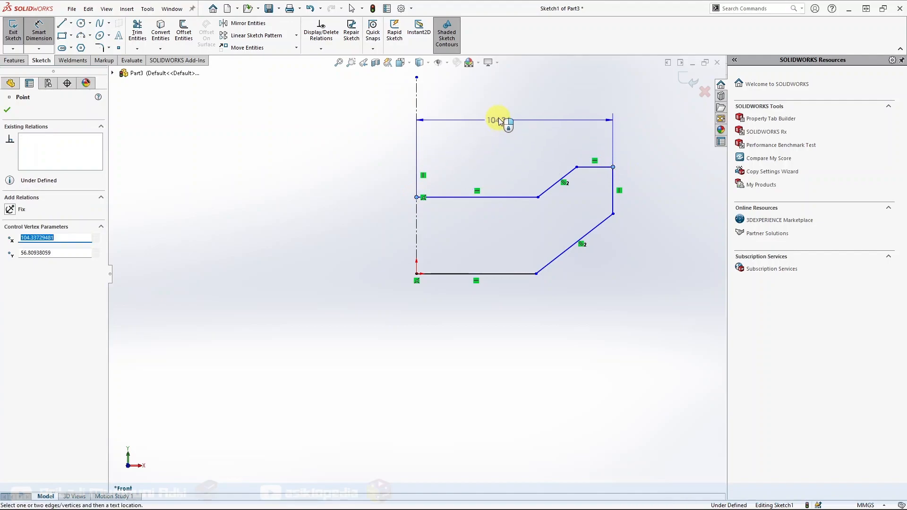
click(505, 119)
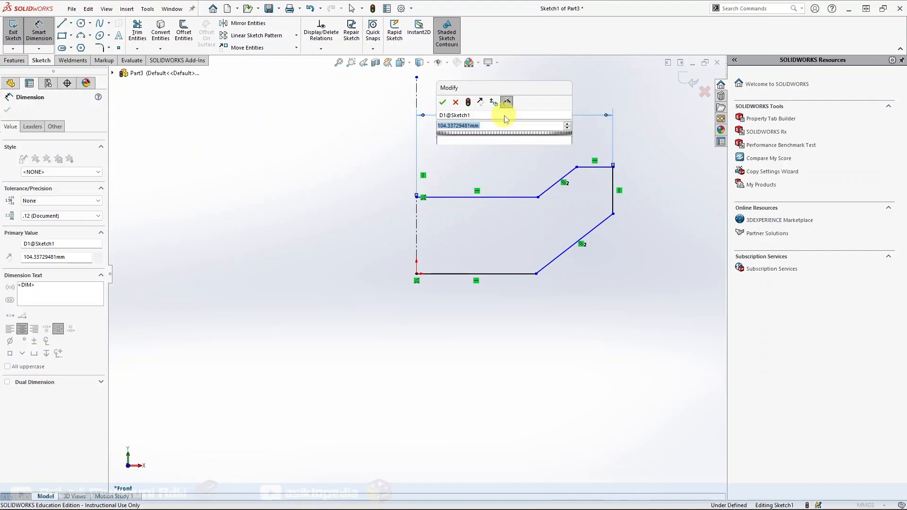
text(50)
key(Return)
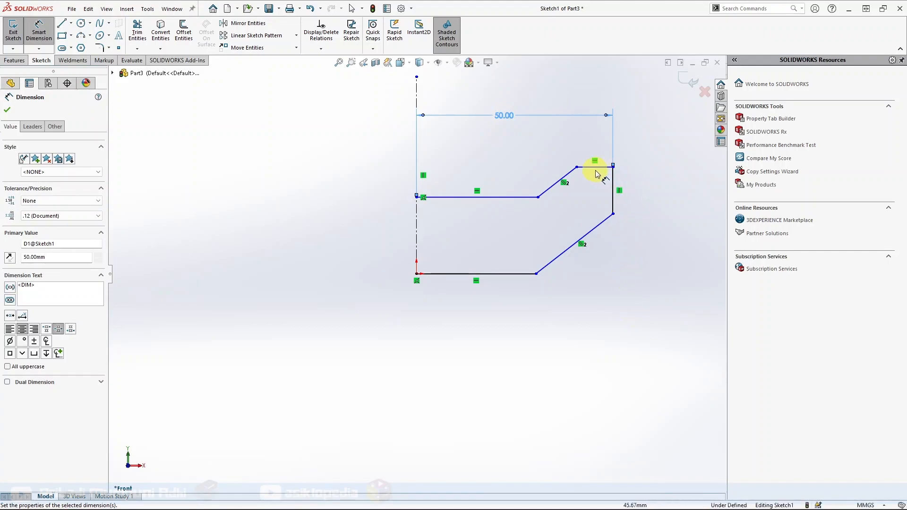
key(Escape)
Step: Dimension the overall height from the base's outer endpoint to the outer upper corner as 25 mm
click(613, 167)
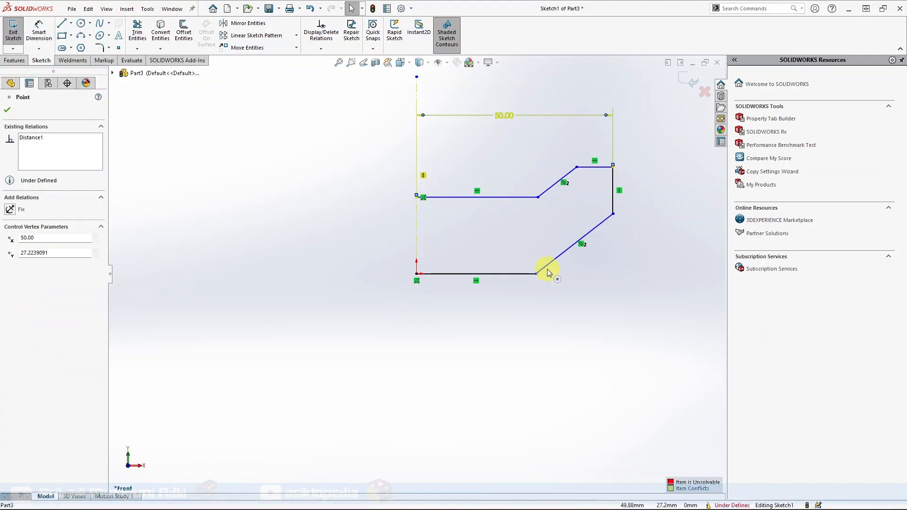
click(39, 32)
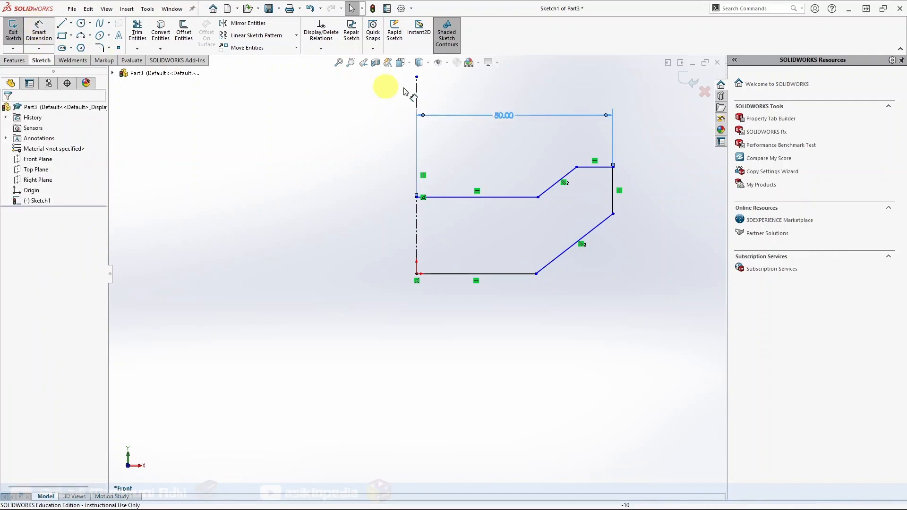
click(613, 167)
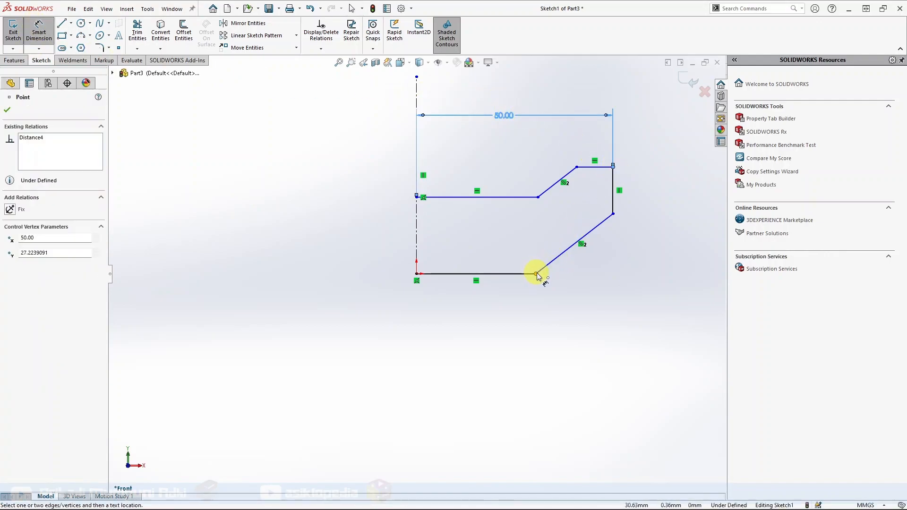
click(536, 274)
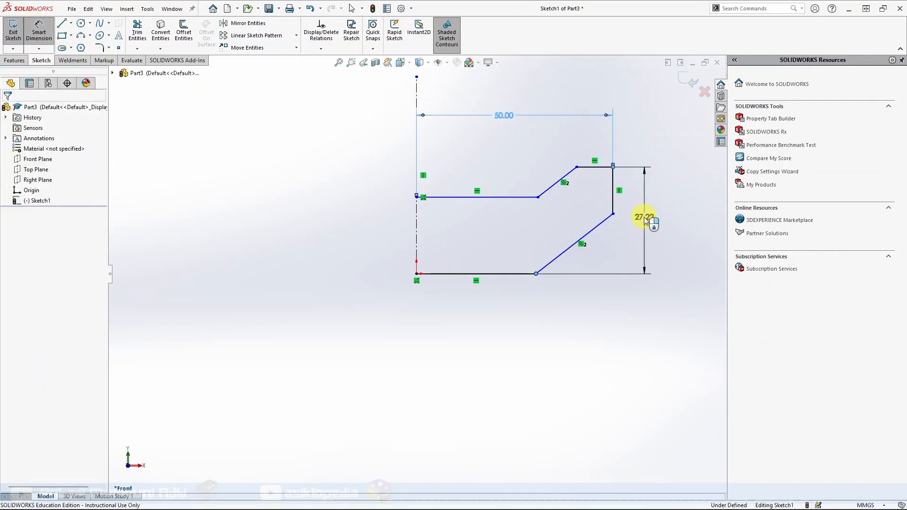
click(645, 220)
text(25)
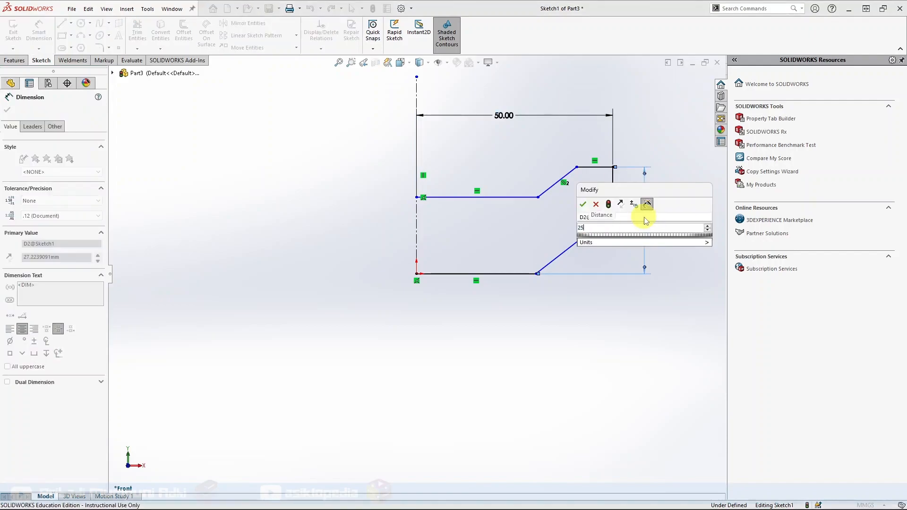
key(Return)
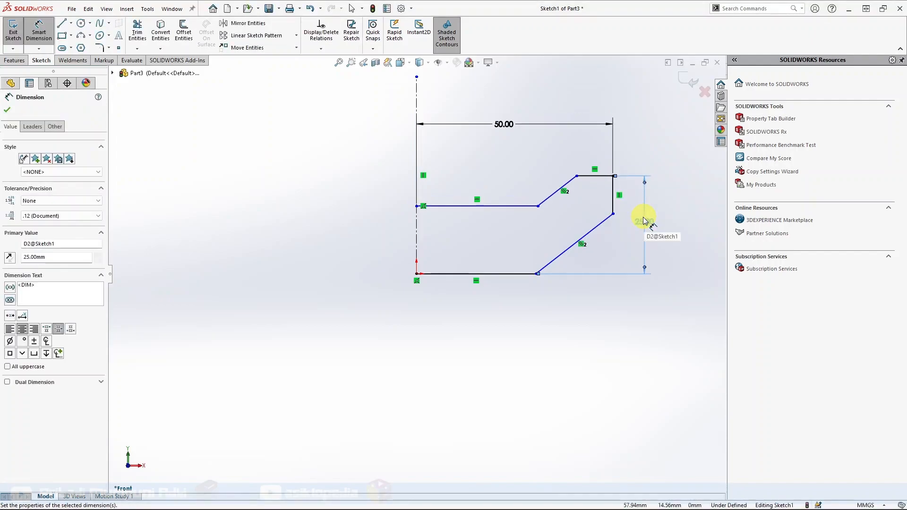
Step: Dimension the vertical distance between the base line and the upper horizontal line that meets the centreline as 12.5 mm
click(444, 206)
click(442, 274)
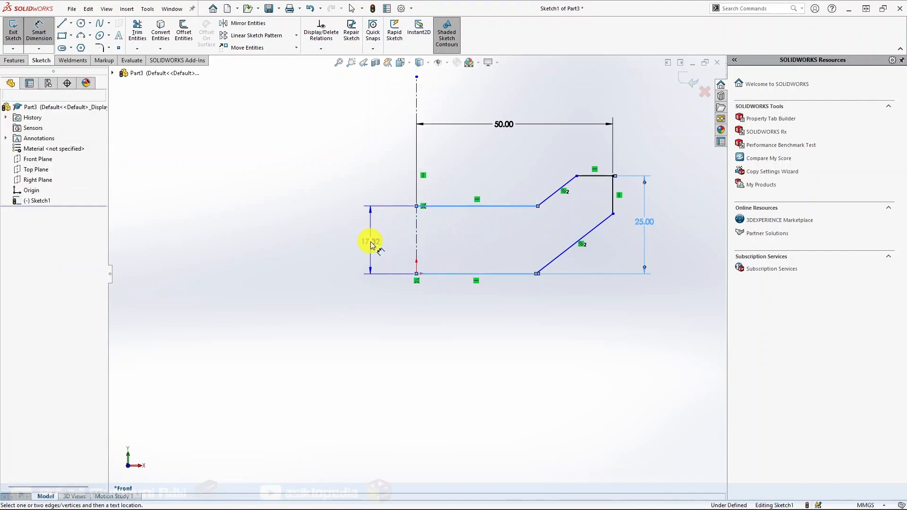
click(372, 243)
text(12)
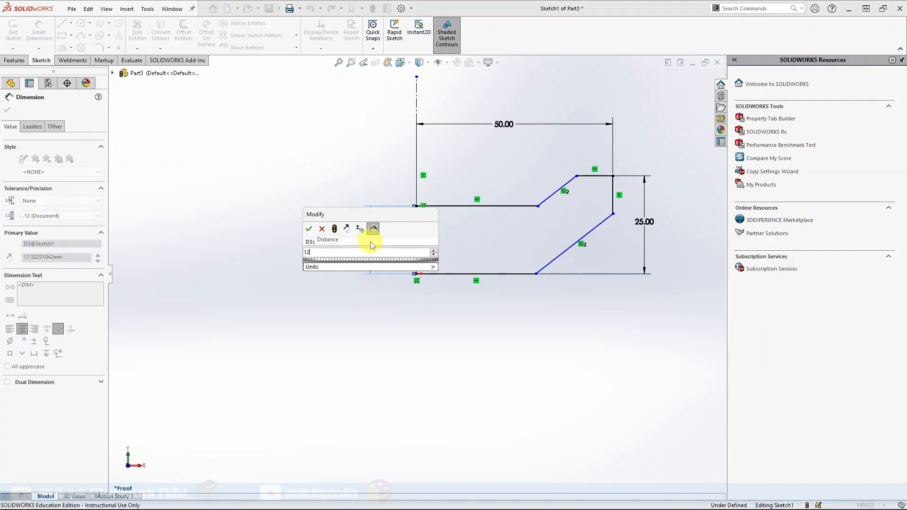
text(.5)
key(Return)
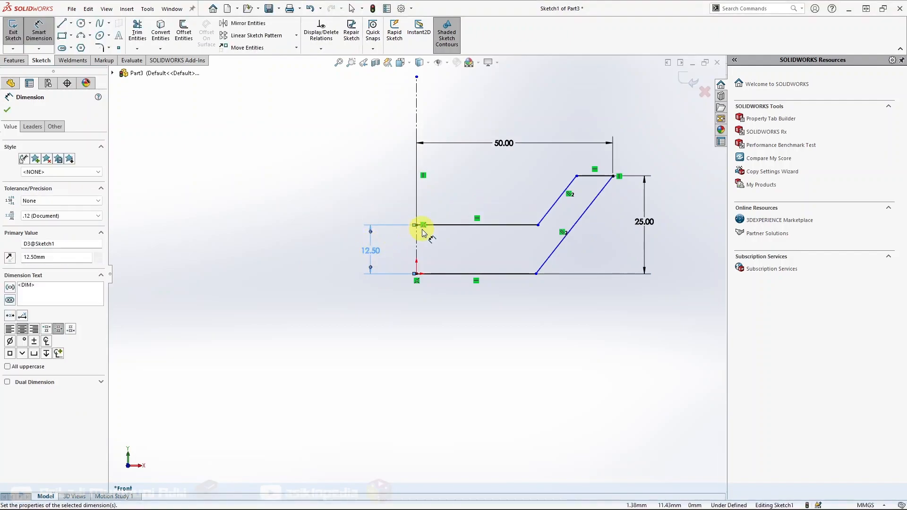
Step: Set the length of the upper horizontal line starting at the centreline to 30 mm
click(489, 225)
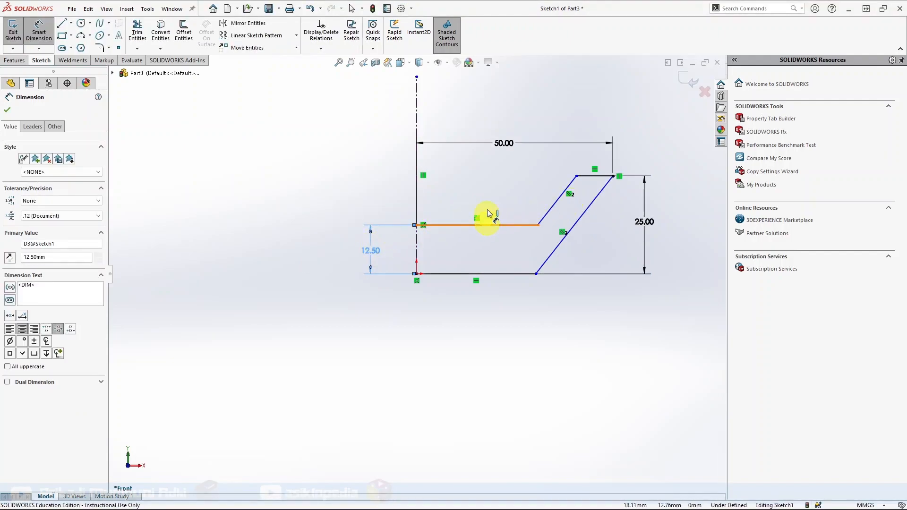
click(477, 184)
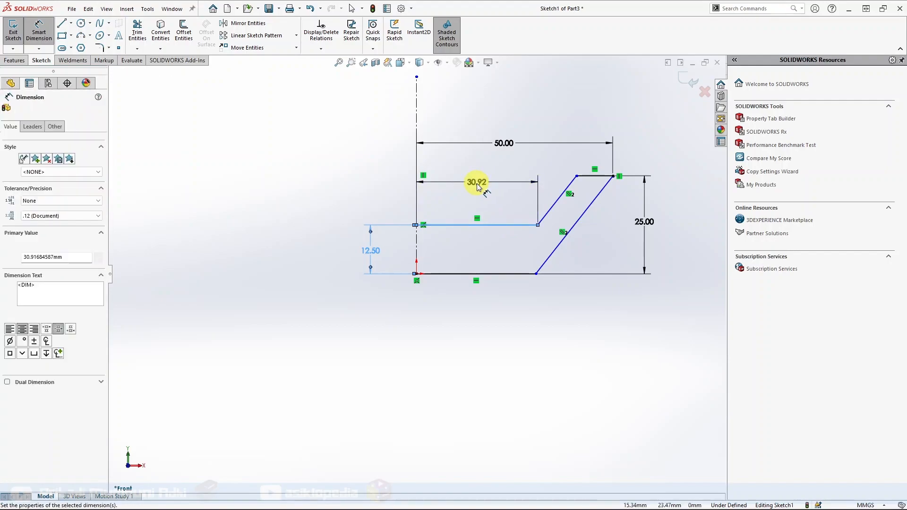
text(30)
key(Return)
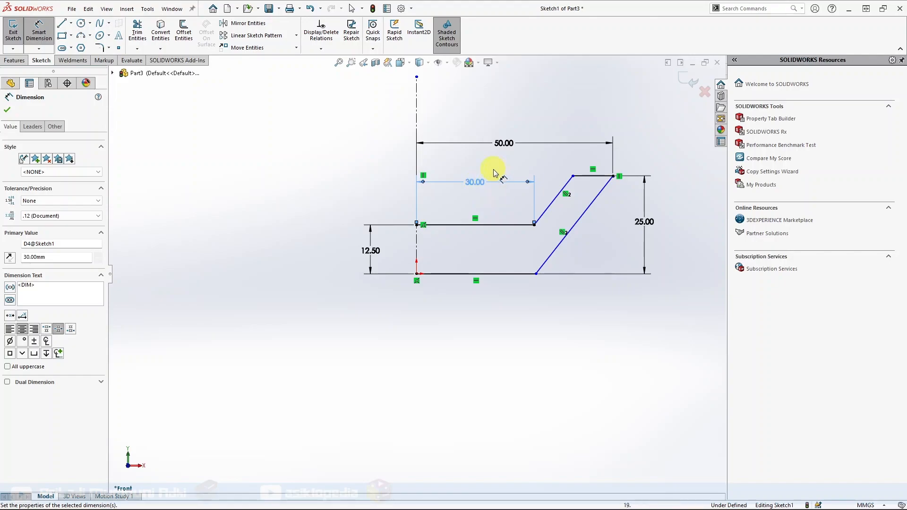
Step: Dimension the horizontal distance from the base's outer endpoint to the outer upper corner as 15 mm
click(537, 274)
click(614, 177)
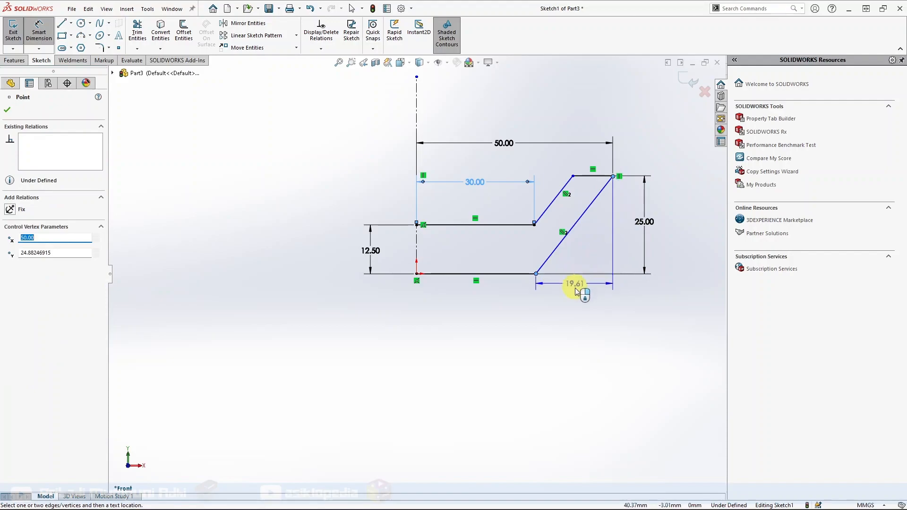
click(574, 295)
click(574, 297)
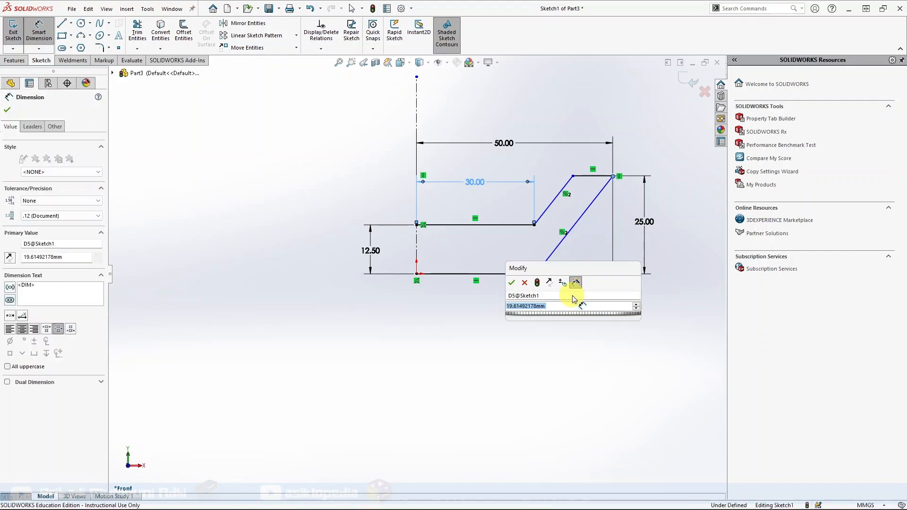
key(Return)
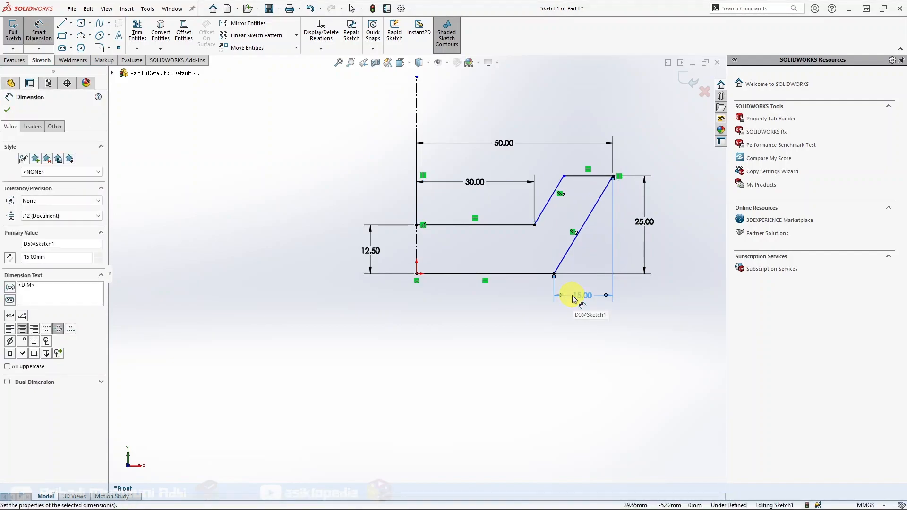
Step: Dimension the horizontal span of the inner sloped line between its two endpoints as 12.5 mm
click(535, 225)
click(564, 177)
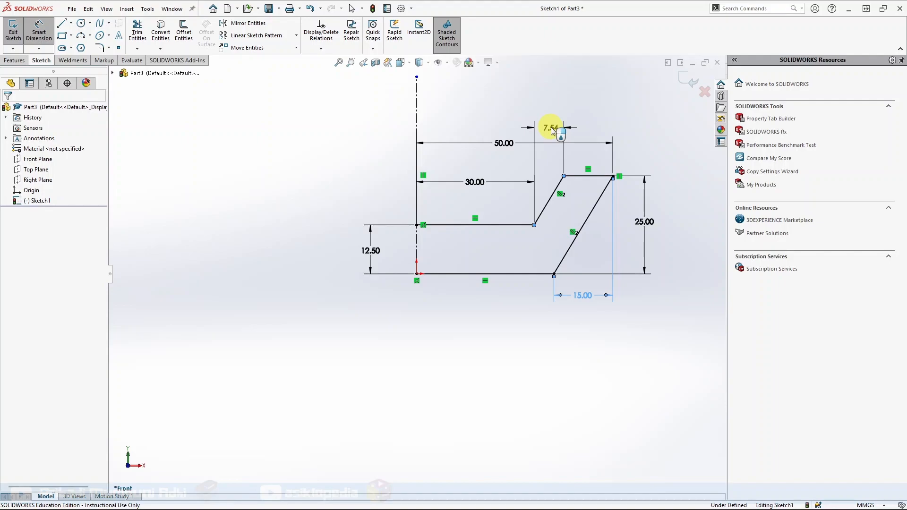
click(552, 131)
text(12.5)
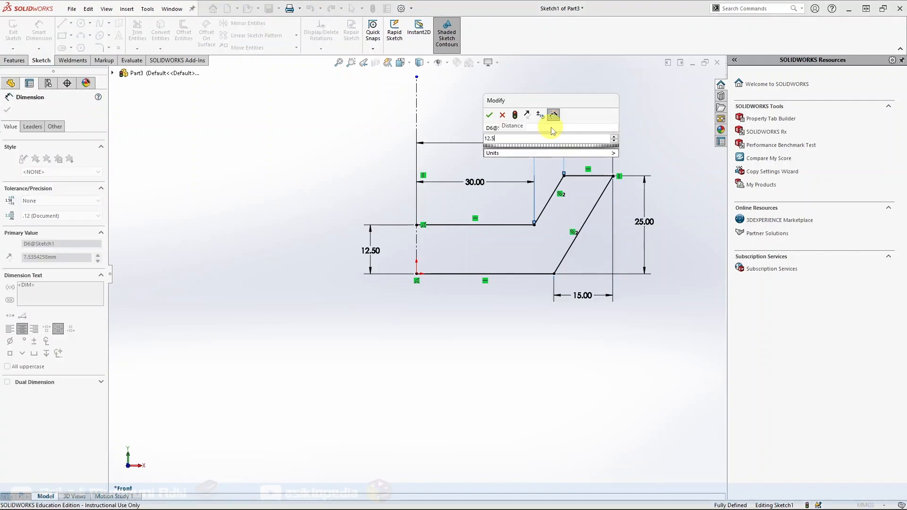
key(Return)
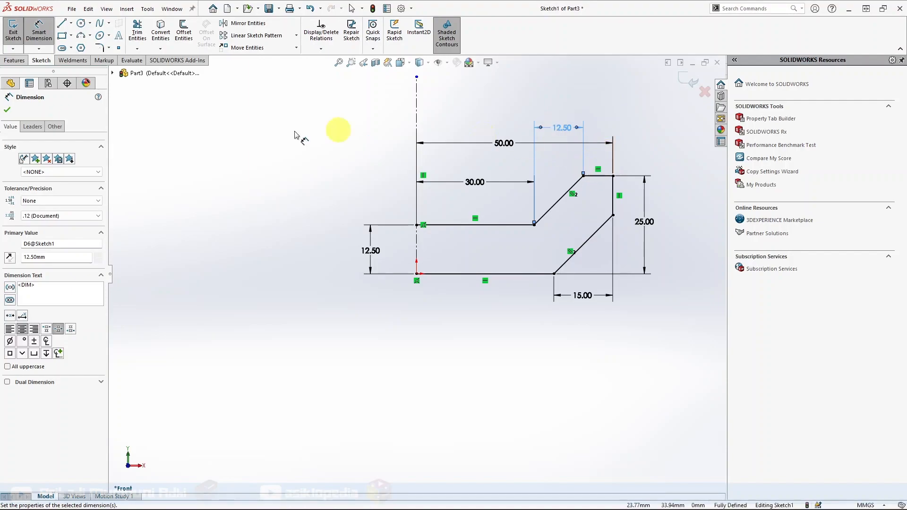
Step: Mirror all the solid lines of the half profile about the vertical centreline, keeping the original lines
click(8, 113)
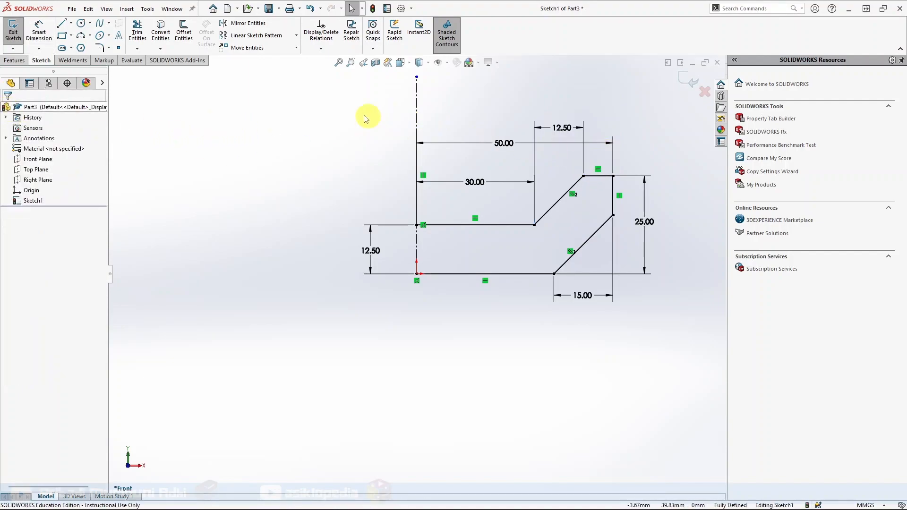
mouse_move(329, 96)
mouse_down()
mouse_move(582, 191)
mouse_move(680, 304)
mouse_move(679, 329)
mouse_up()
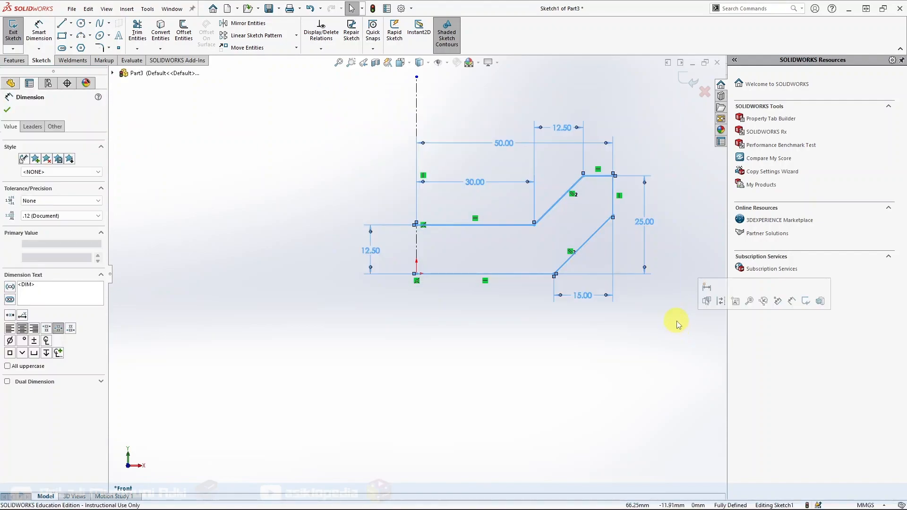
click(232, 24)
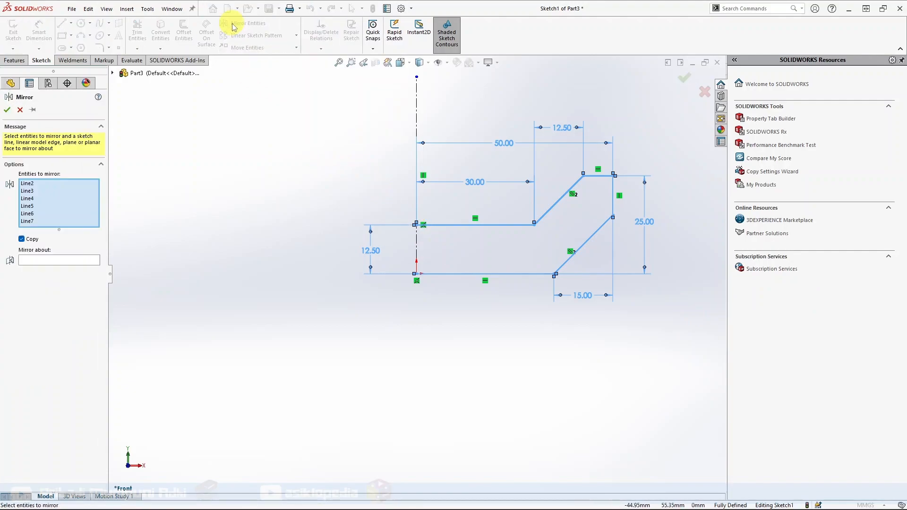
click(52, 261)
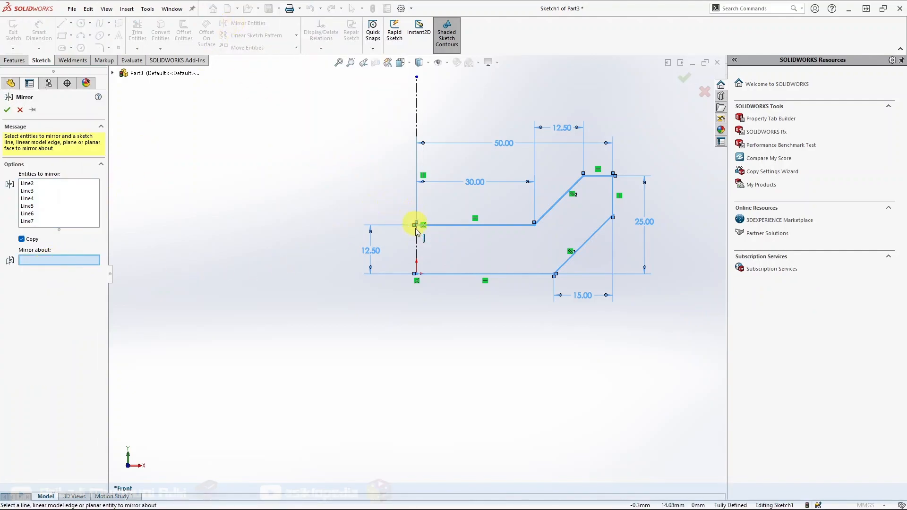
click(416, 248)
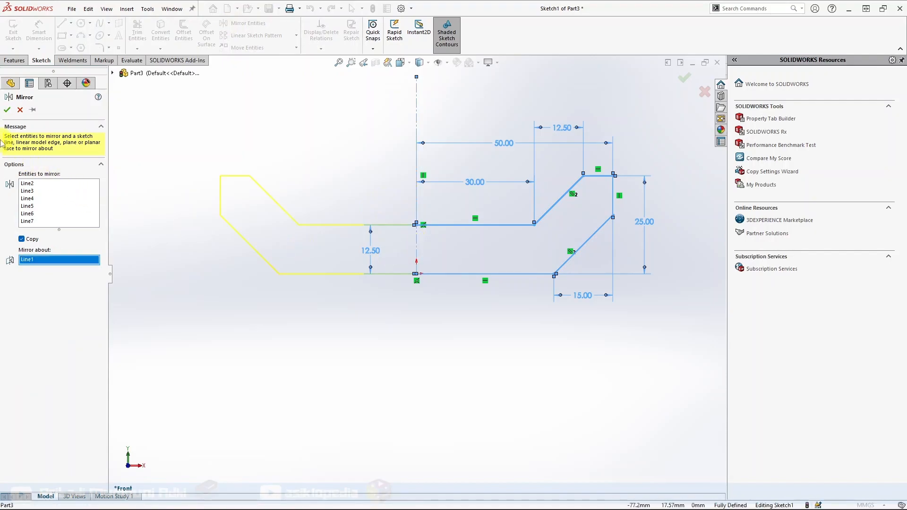
click(7, 110)
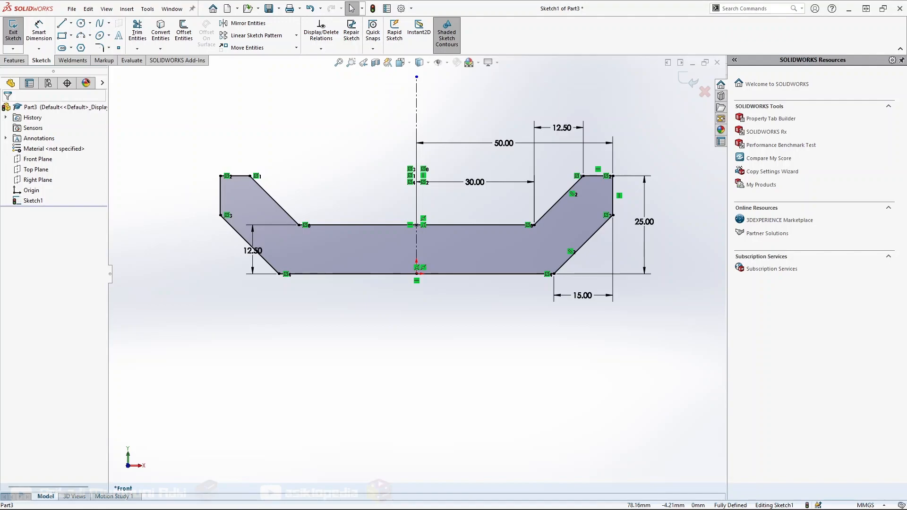
Step: Extrude the closed profile as a boss with the Mid Plane end condition and a depth of 65 mm
click(15, 60)
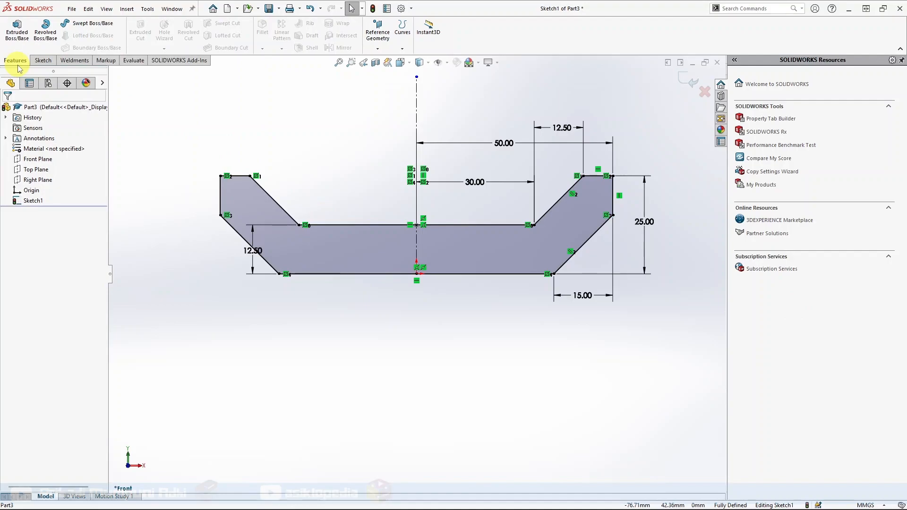
click(16, 38)
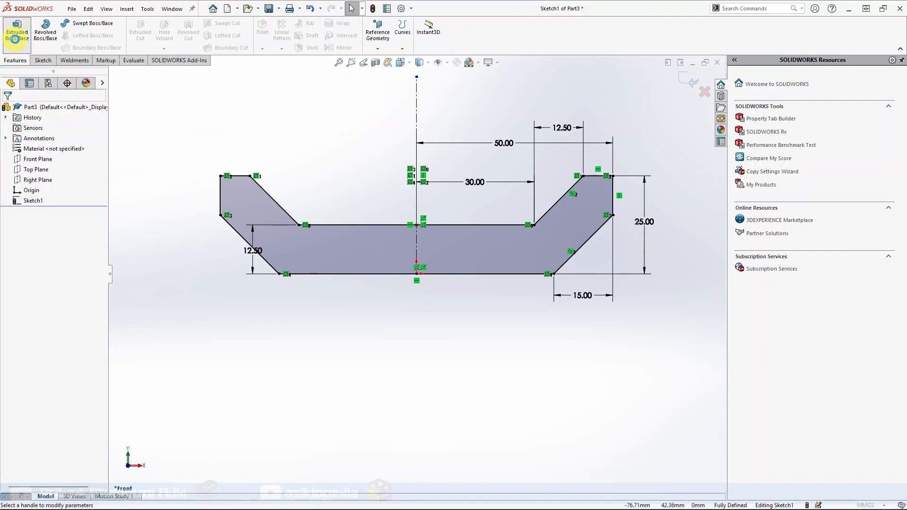
click(58, 167)
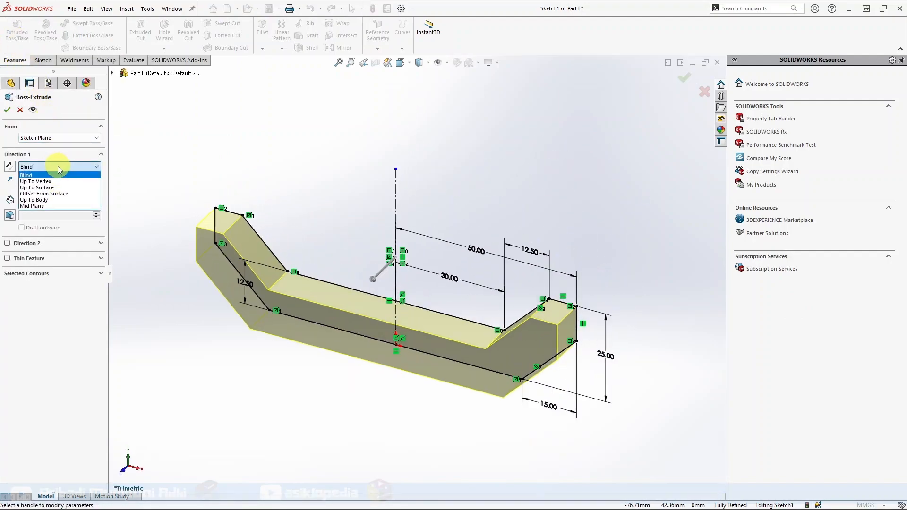
click(47, 206)
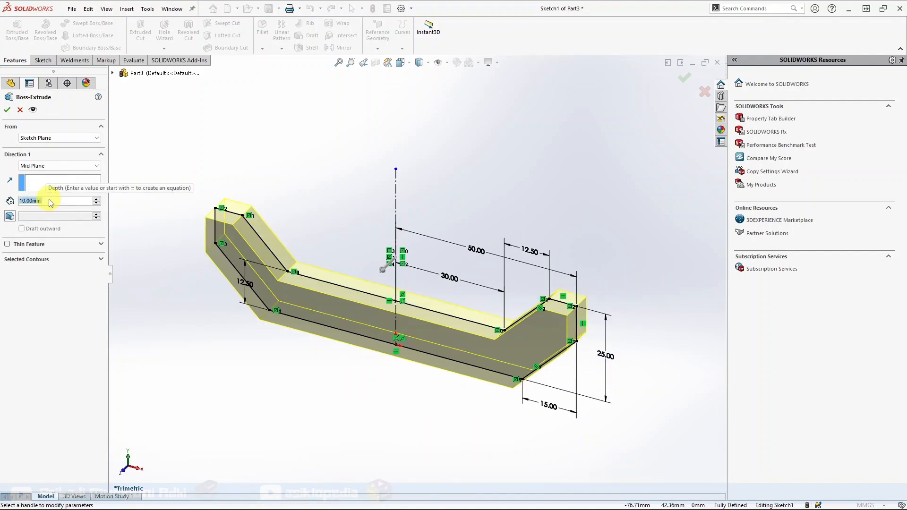
text(65)
key(Return)
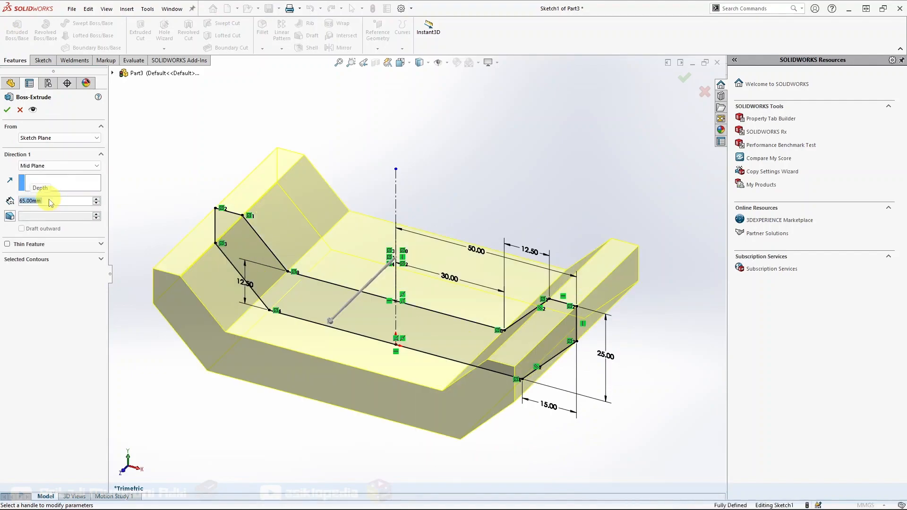
click(7, 110)
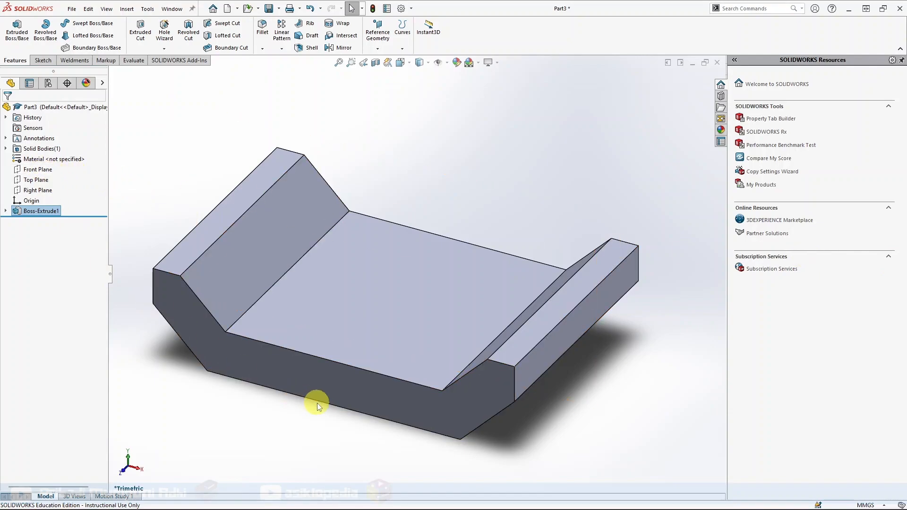
Step: Start a sketch on the Front Plane and draw a corner rectangle about 25 by 15 mm downward and to the right from the origin
click(33, 171)
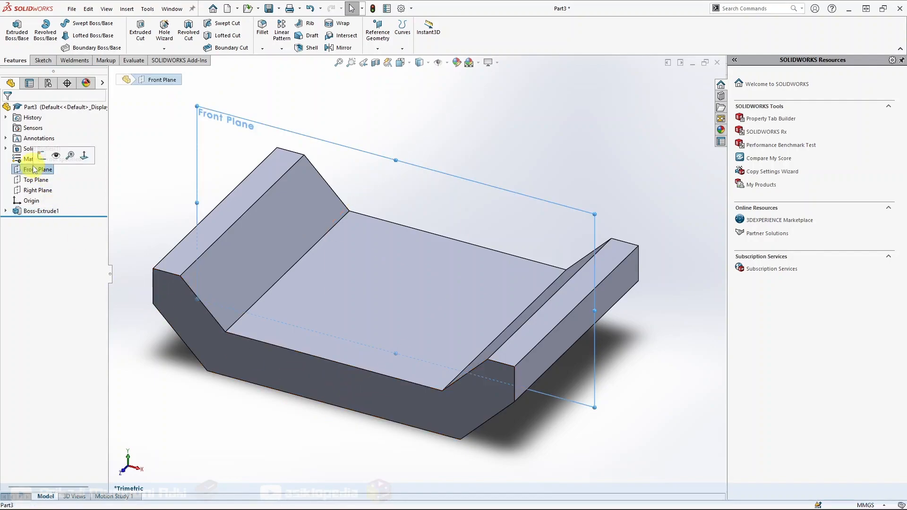
click(41, 157)
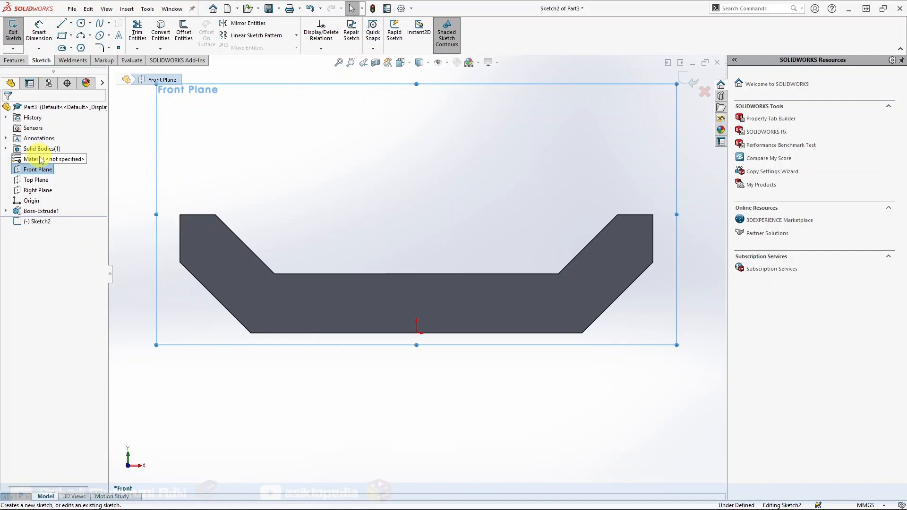
click(62, 36)
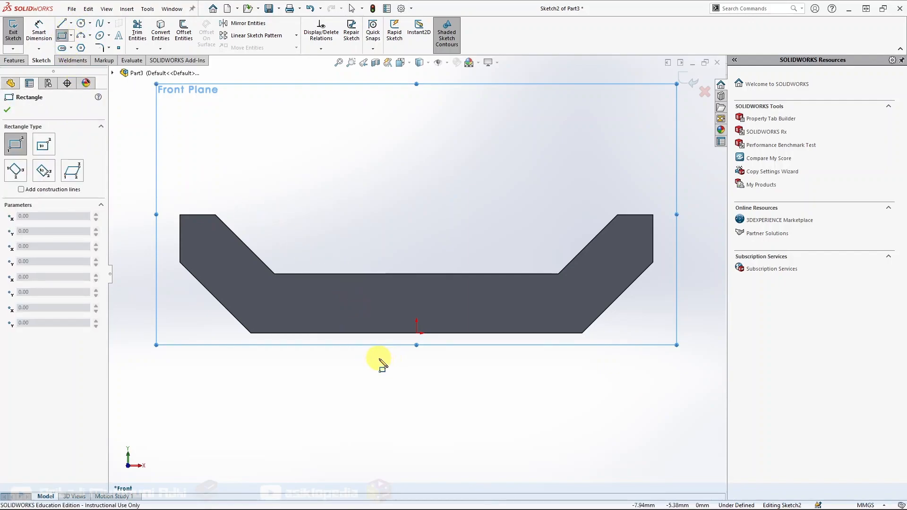
click(415, 333)
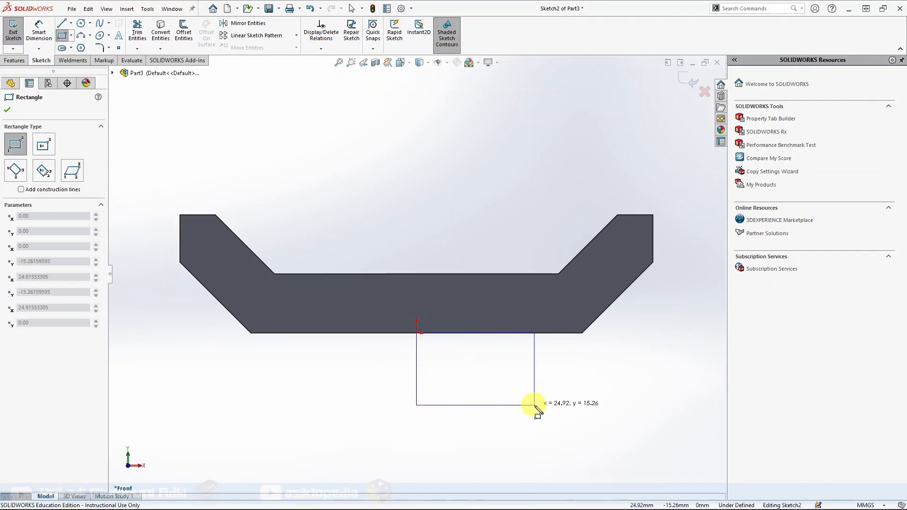
click(535, 404)
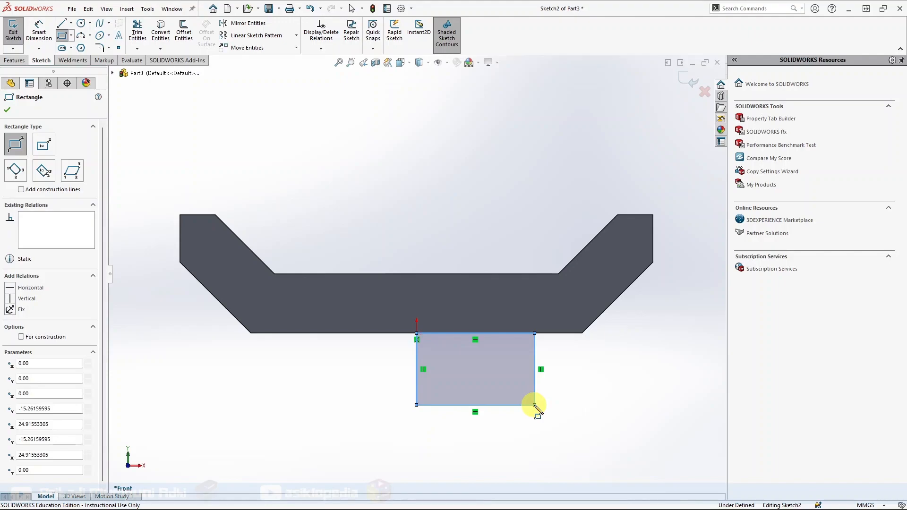
click(8, 111)
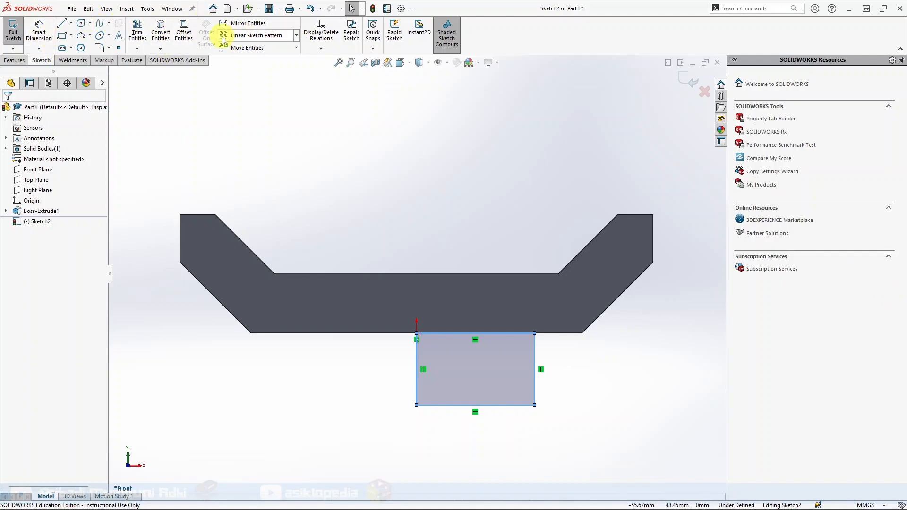
Step: Add an inward notch about 5.4 mm deep to the rectangle's outer vertical side with the Jog Line tool
click(148, 9)
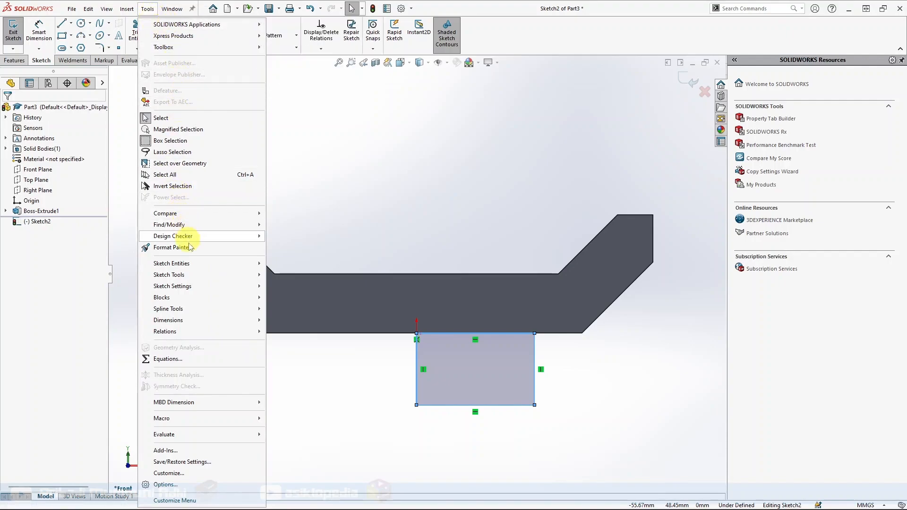
mouse_move(199, 275)
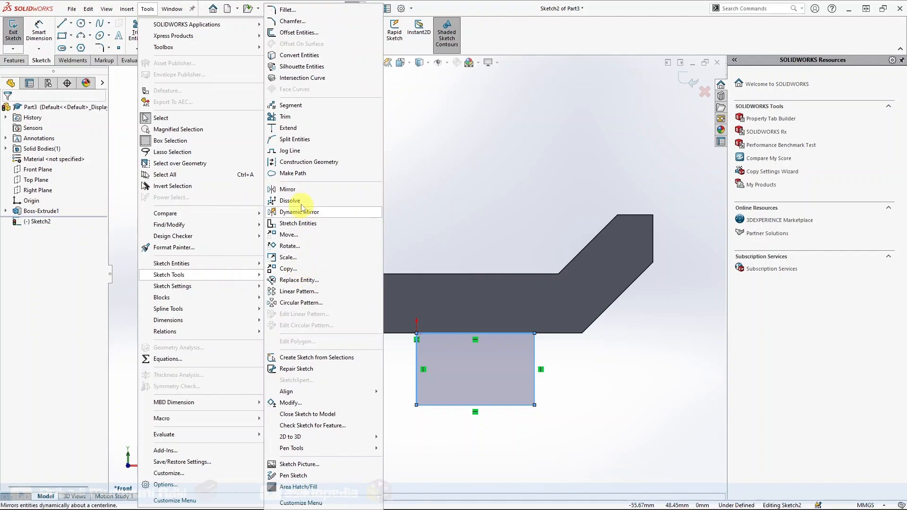
click(293, 151)
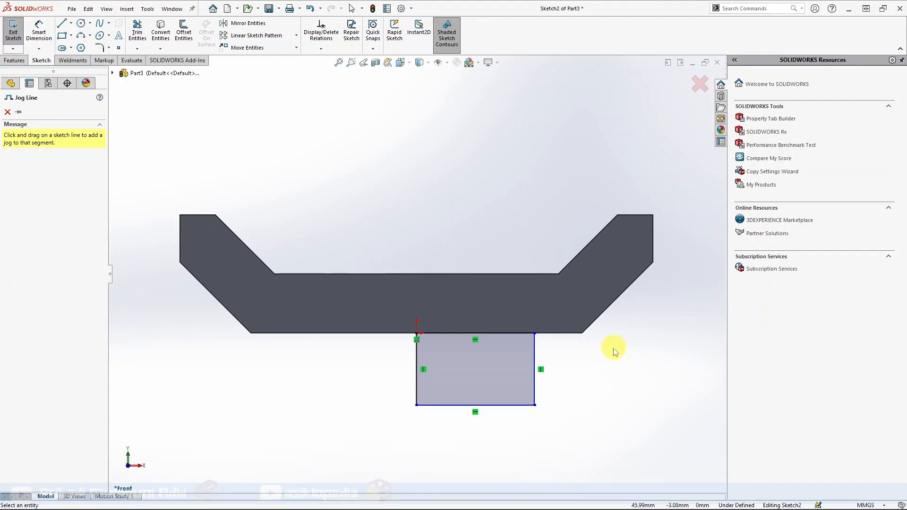
scroll(522, 378, down, 3)
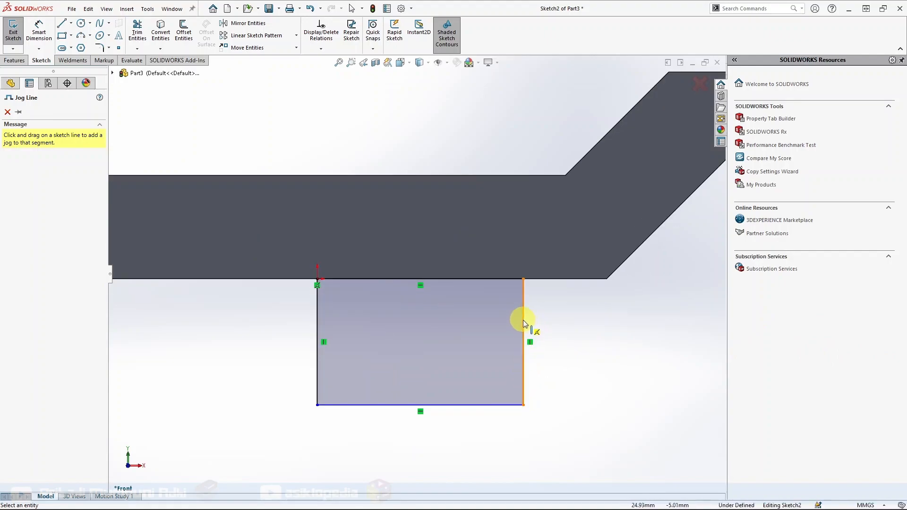
drag(524, 320, 480, 355)
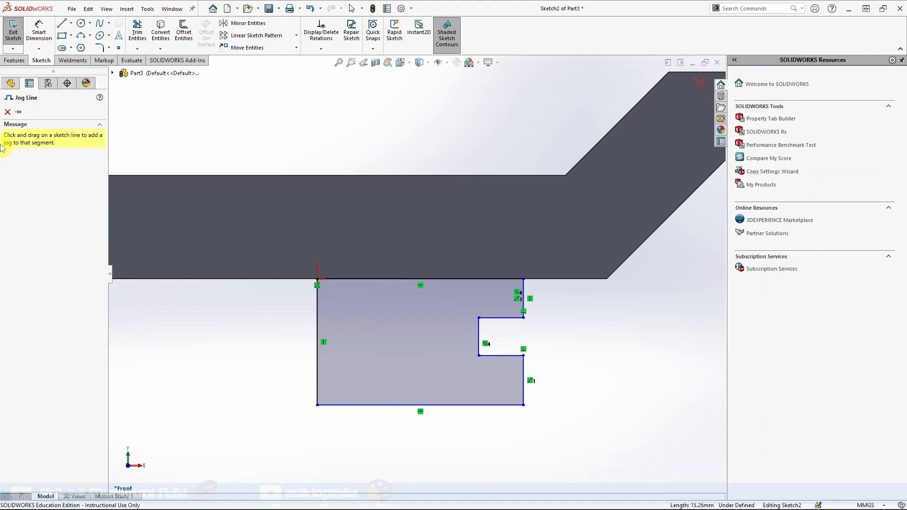
click(7, 113)
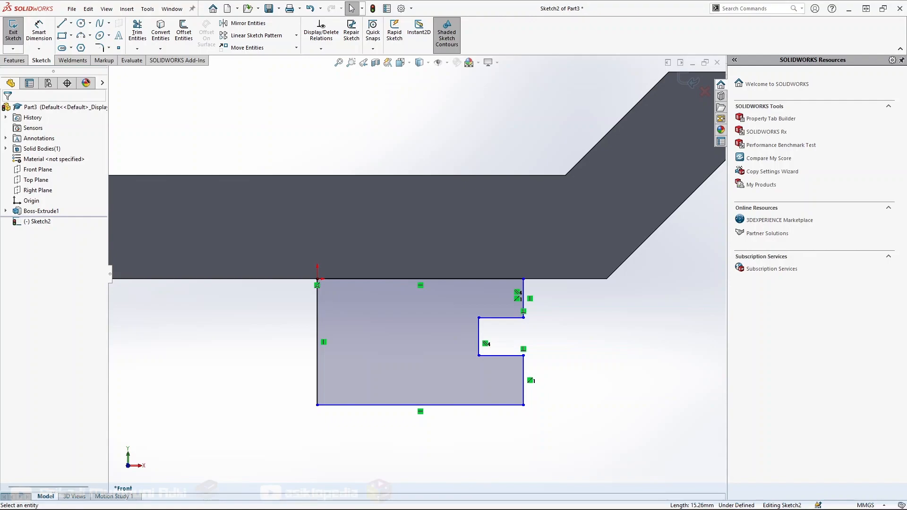
Step: Dimension the rectangle's vertical side at the origin as 30 mm
click(38, 31)
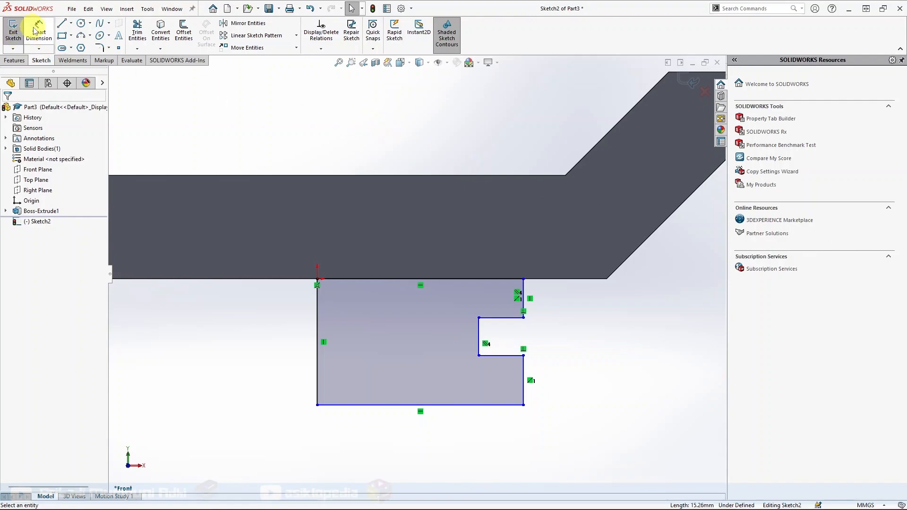
click(317, 311)
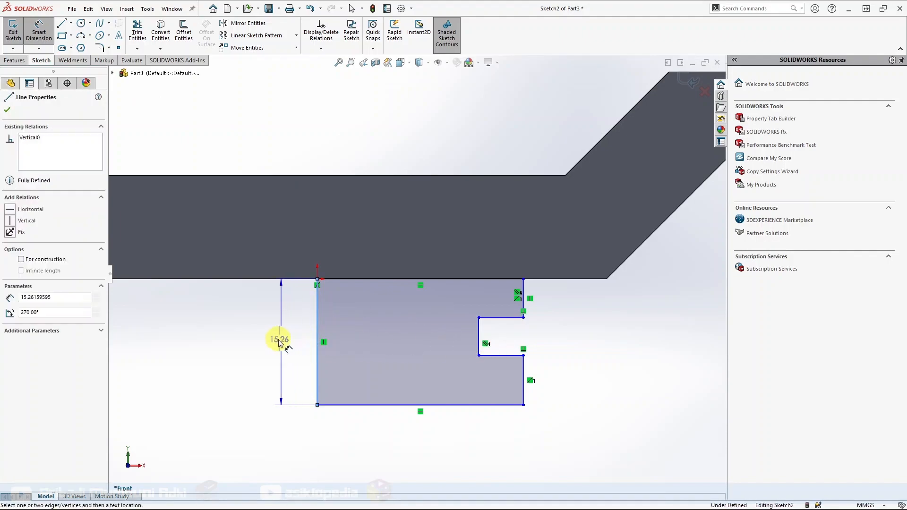
click(269, 341)
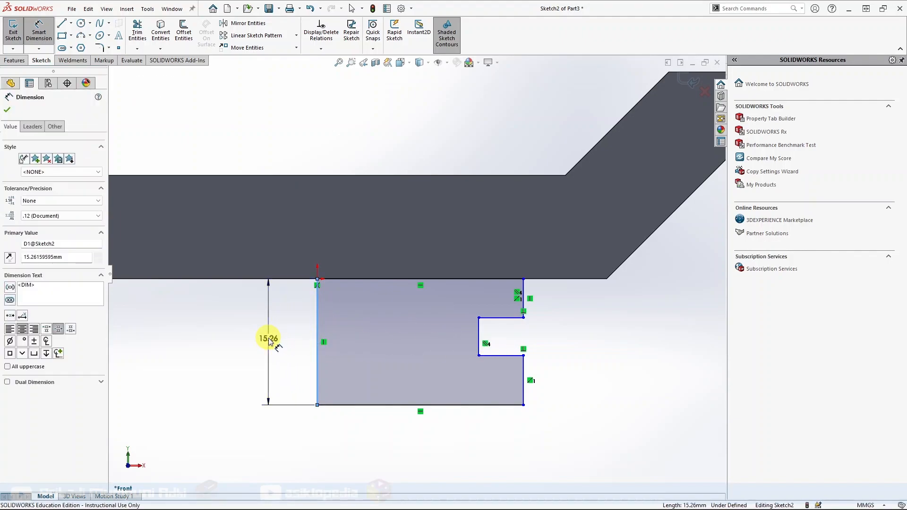
text(30)
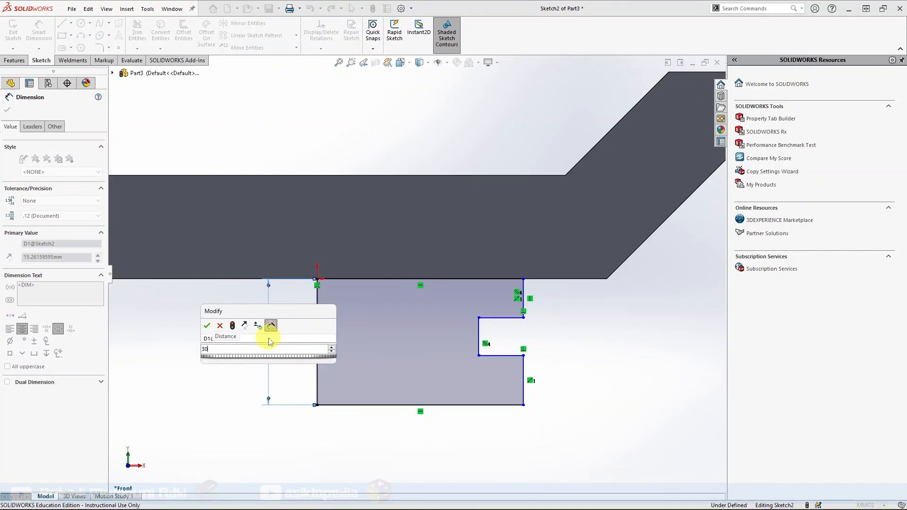
key(Escape)
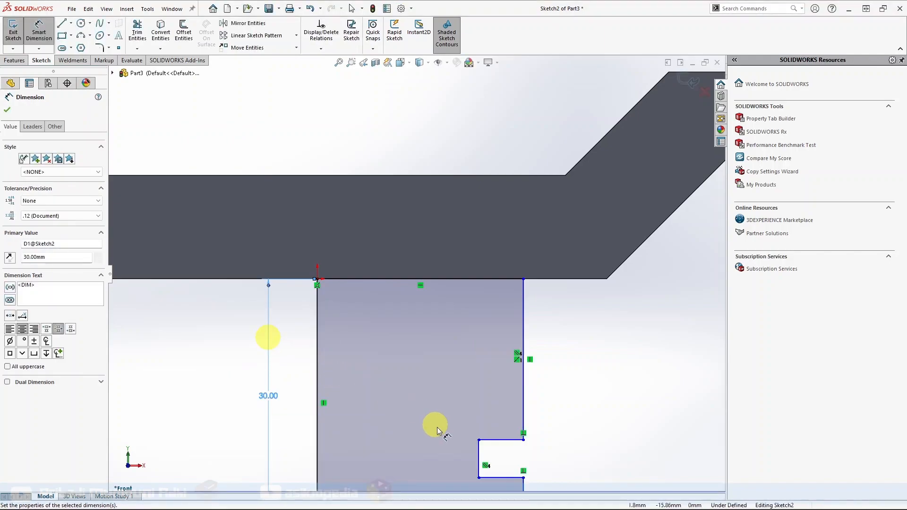
Step: Dimension the width of the rectangle's bottom line as 26.5 mm
scroll(436, 425, up, 3)
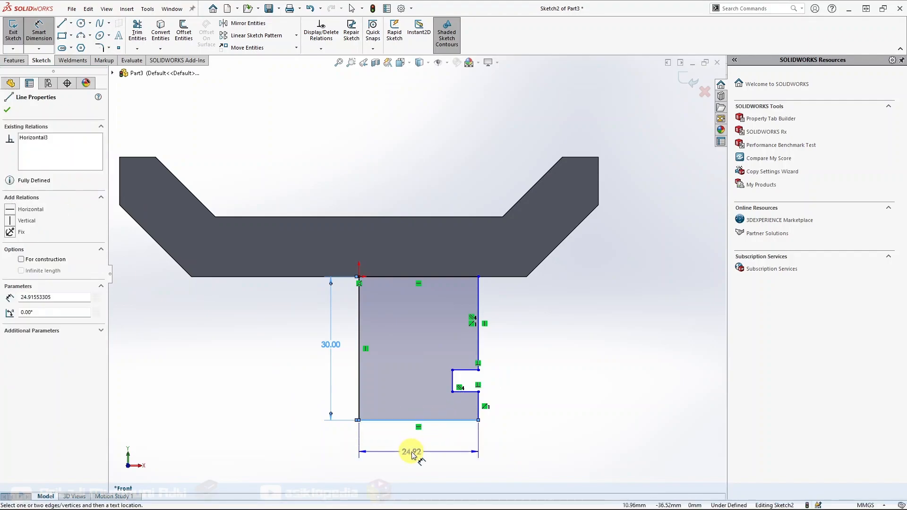
click(411, 452)
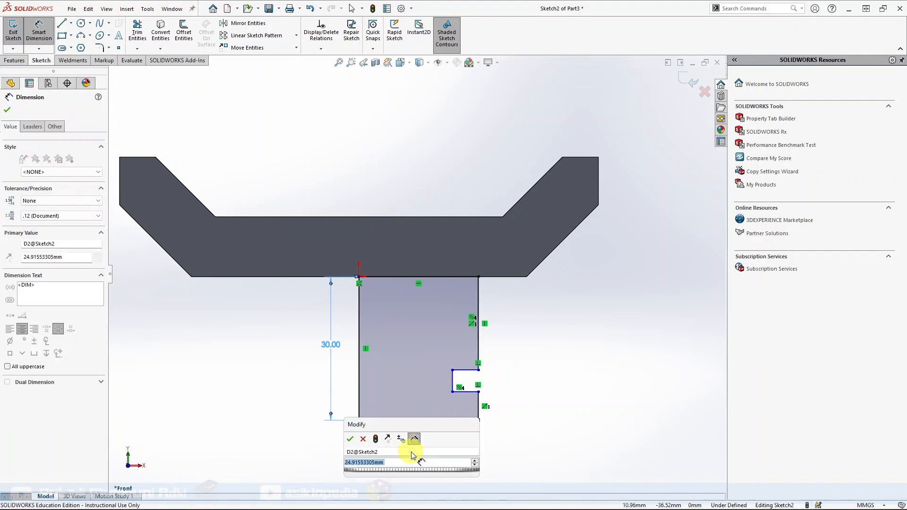
text(26.5)
key(Return)
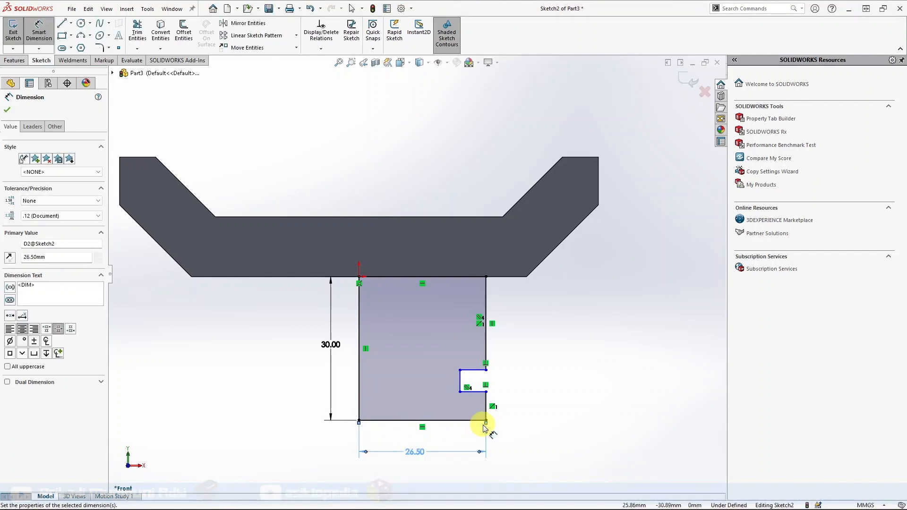
Step: Dimension the vertical distance from the section's top line to the notch's upper edge as 10 mm
click(469, 279)
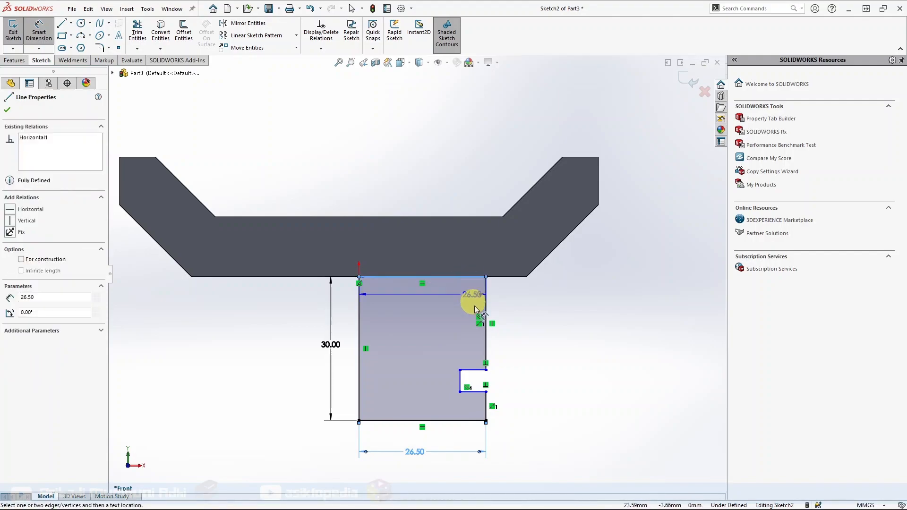
click(476, 370)
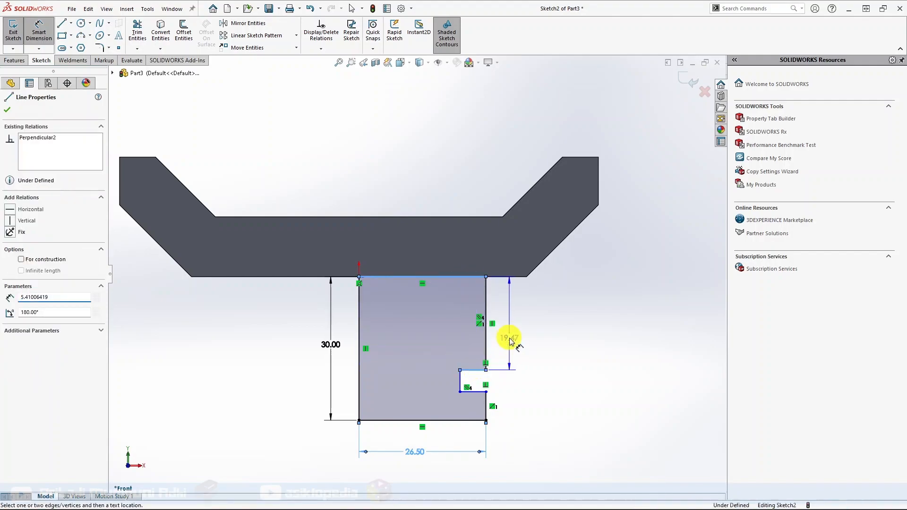
click(510, 339)
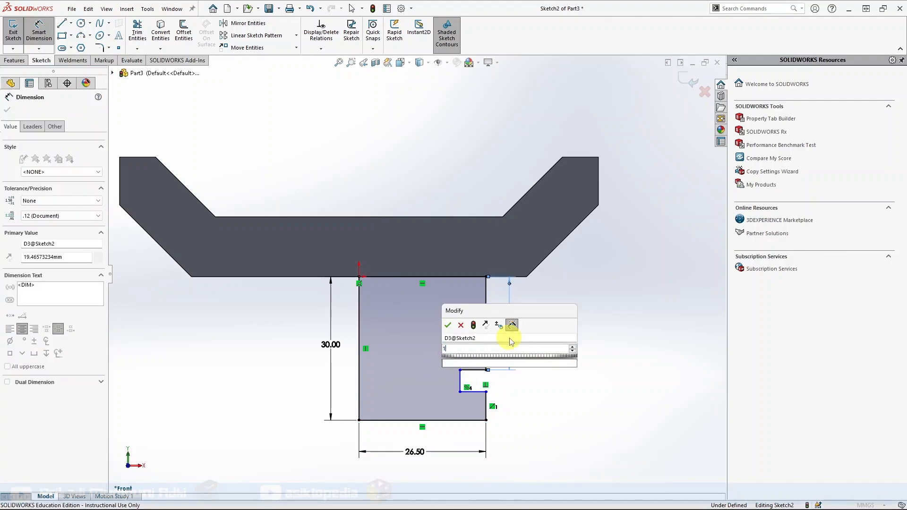
key(Return)
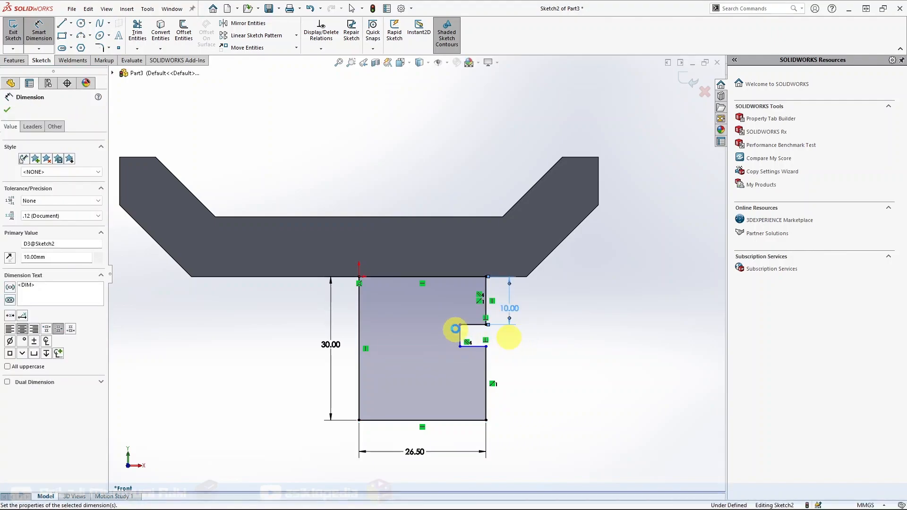
Step: Dimension the notch's height between its upper and lower edges as 8 mm
click(475, 346)
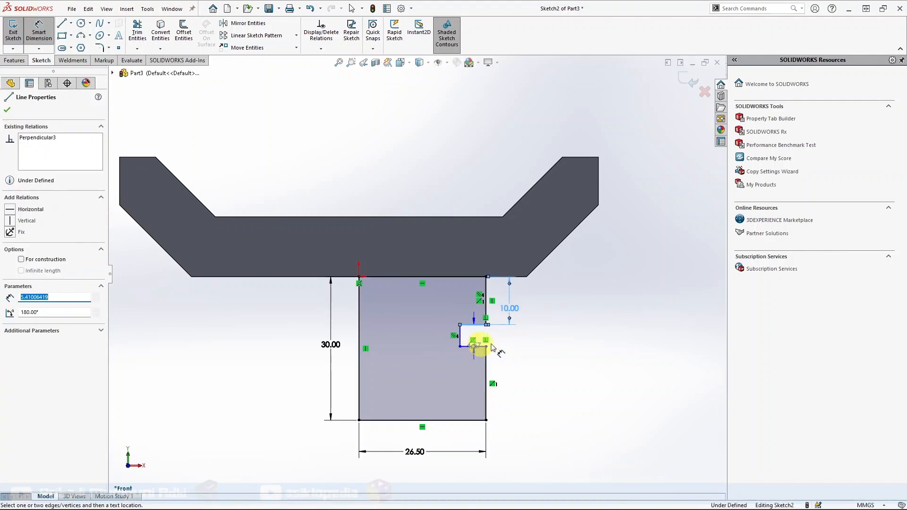
click(511, 344)
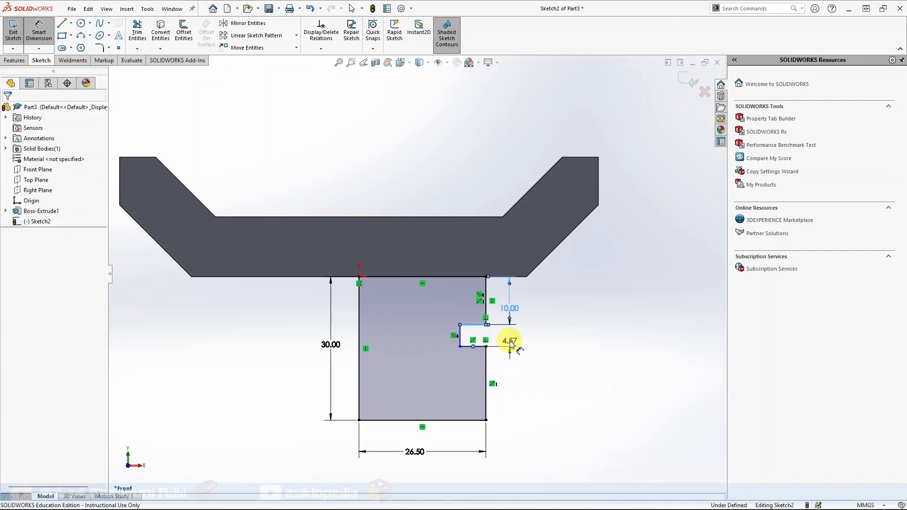
text(8)
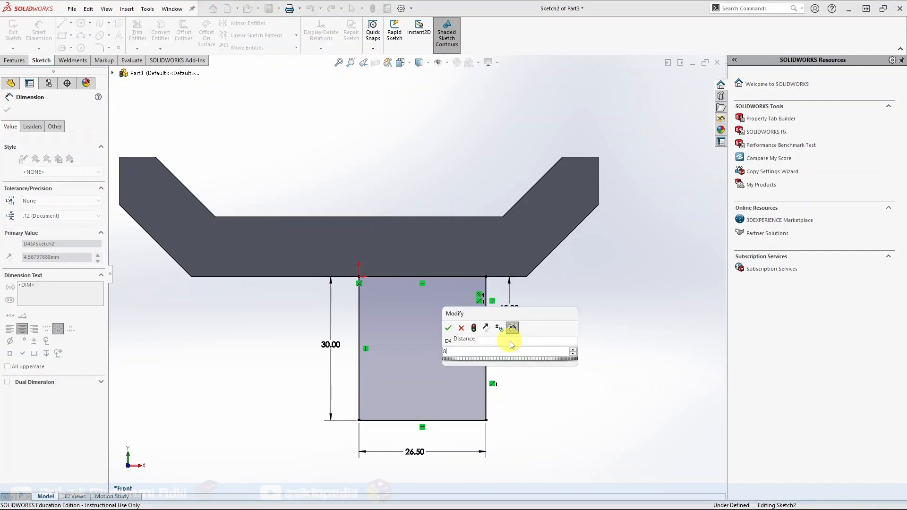
key(Return)
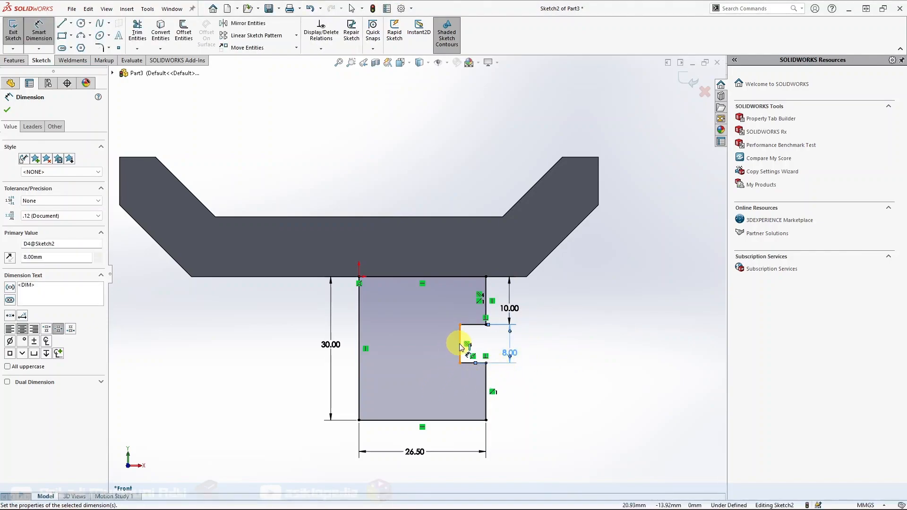
Step: Dimension the distance from the notch's inner vertical edge to the section's vertical side at the origin as 20 mm
click(461, 347)
click(359, 352)
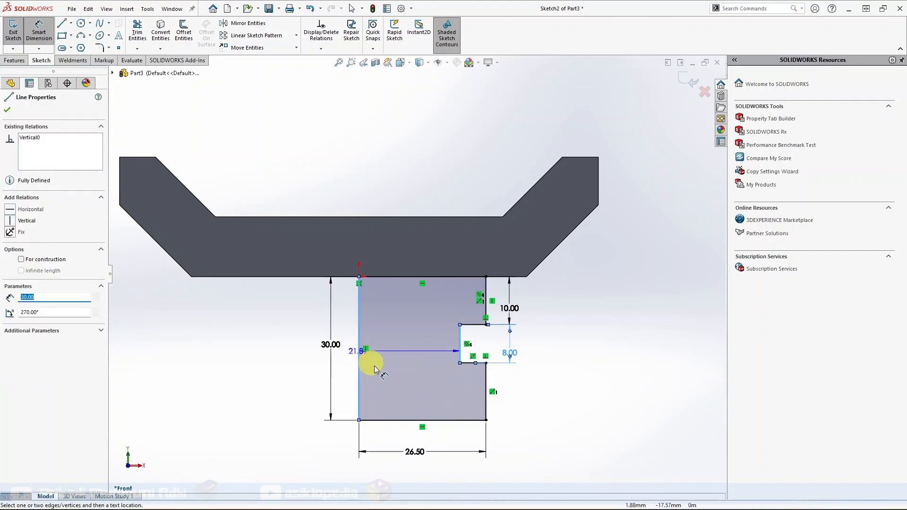
click(398, 380)
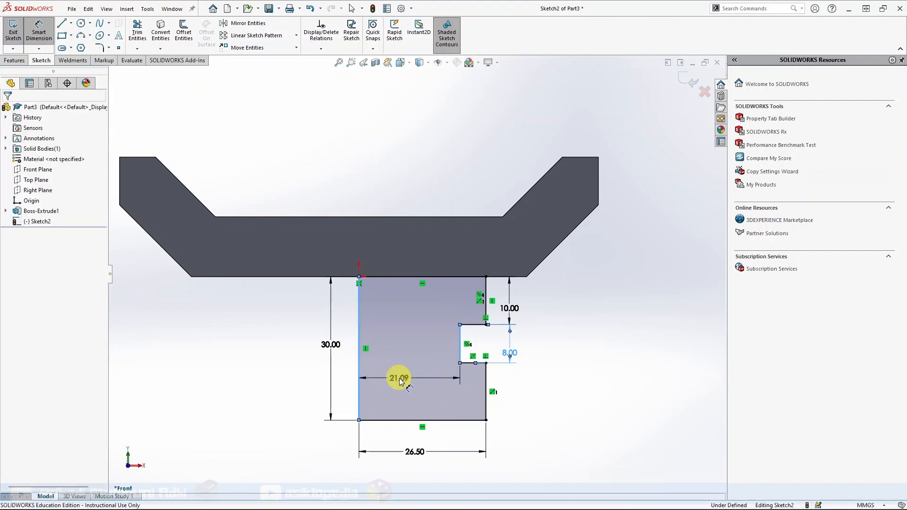
text(20)
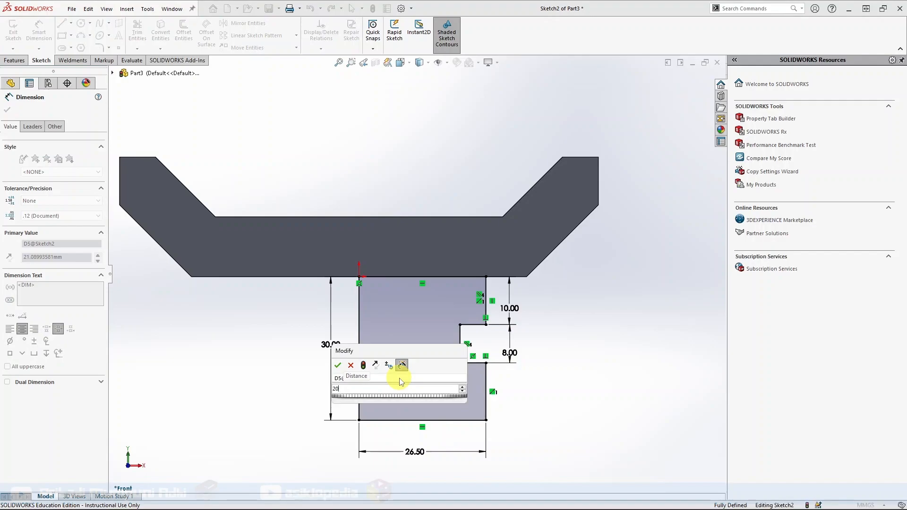
key(Return)
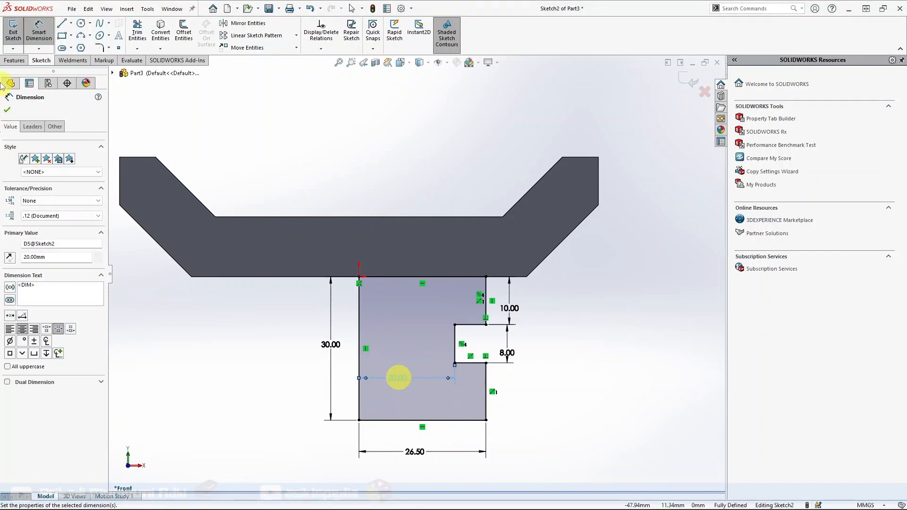
click(7, 110)
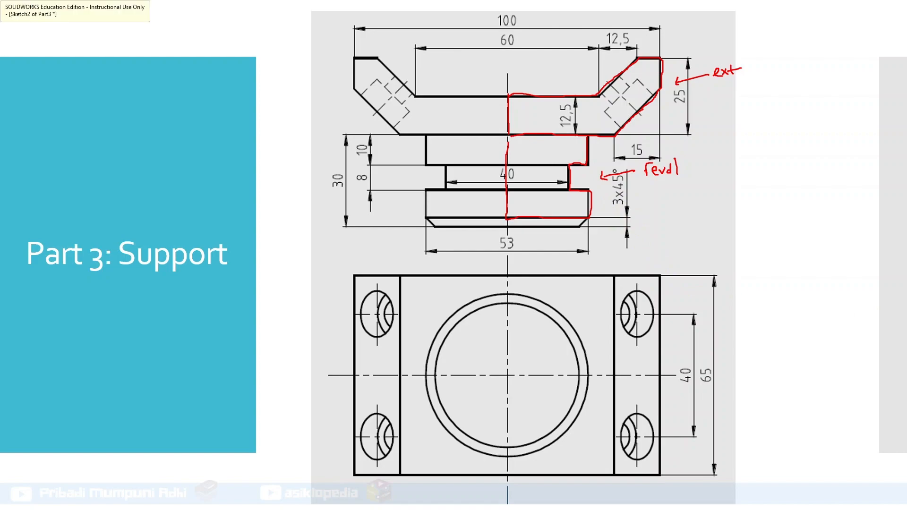
Step: Return to SOLIDWORKS from the drawing slide and add a 3 mm equal-distance sketch chamfer to the section's lower outer corner
key(alt+Tab)
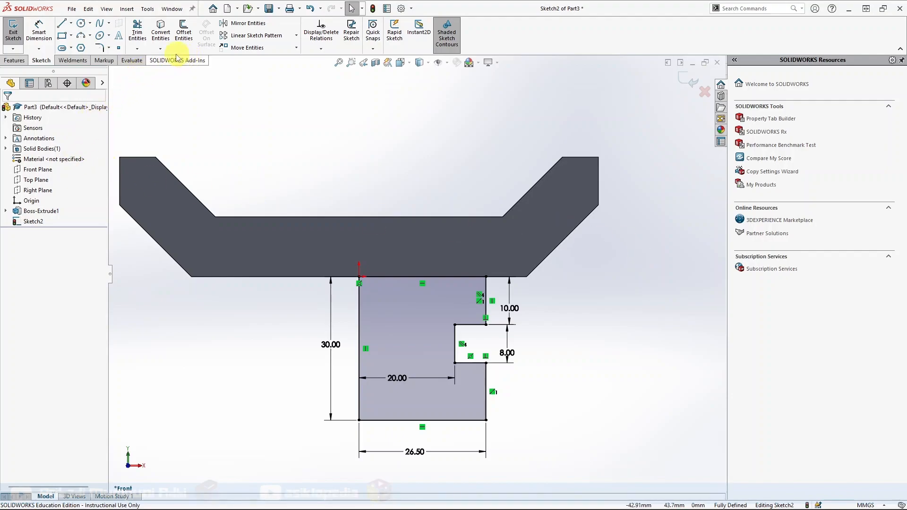
click(109, 48)
click(119, 74)
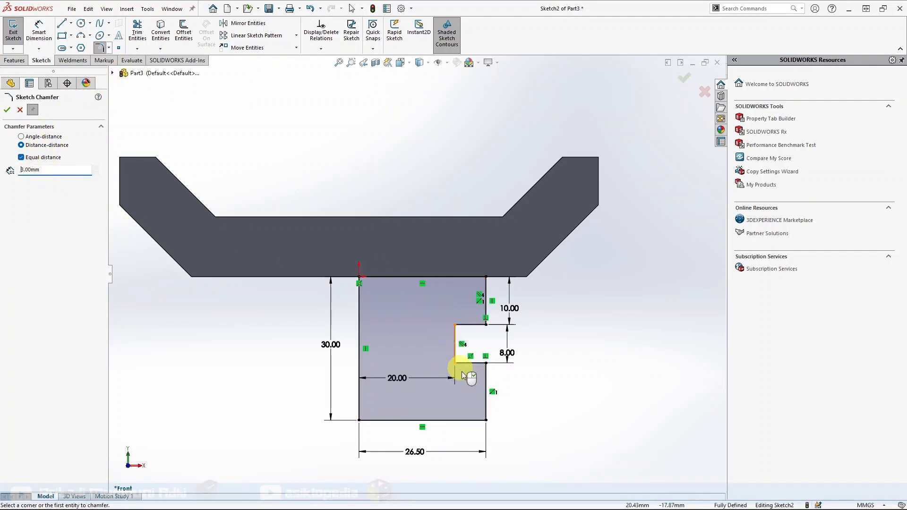
click(486, 420)
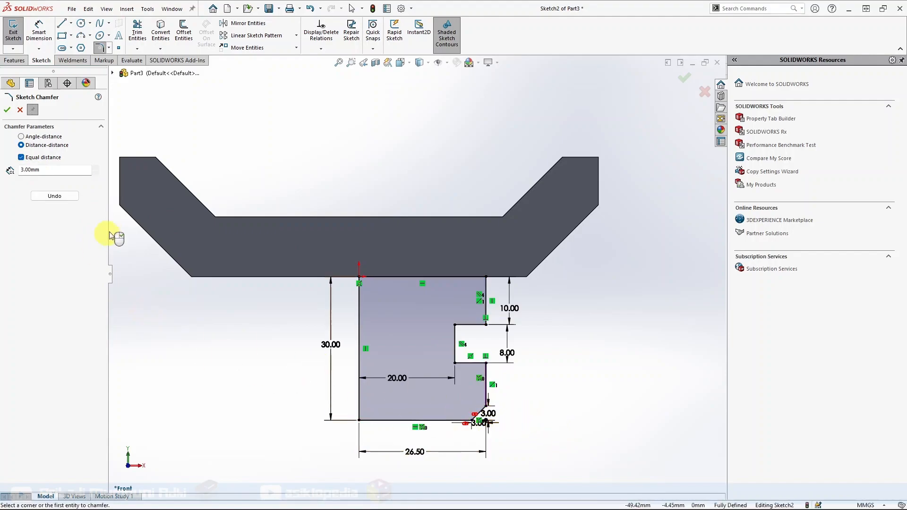
click(7, 110)
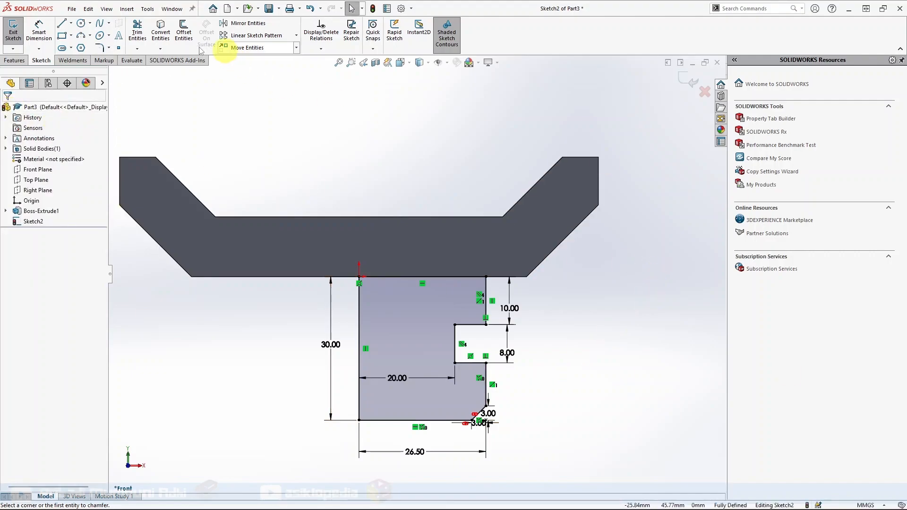
Step: Revolve the notched section 360 degrees about its vertical line at the origin, merged with the existing body
click(13, 60)
click(51, 37)
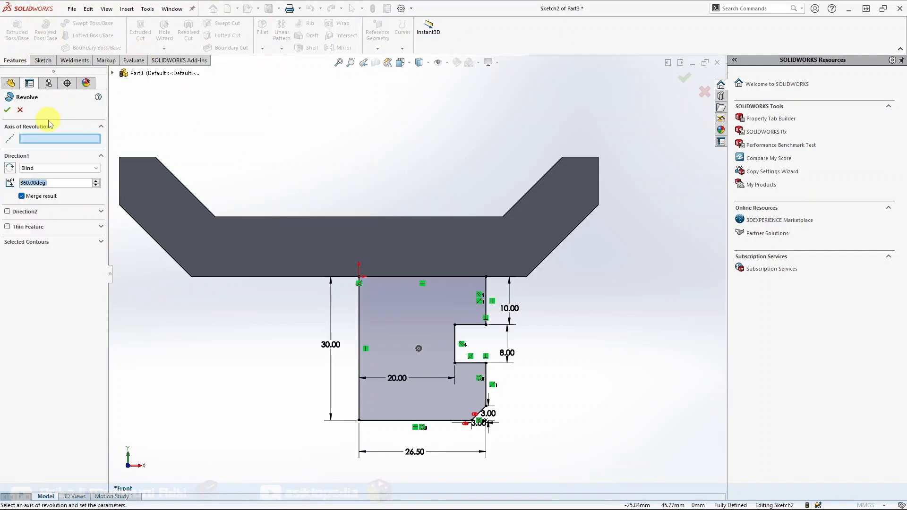
click(359, 310)
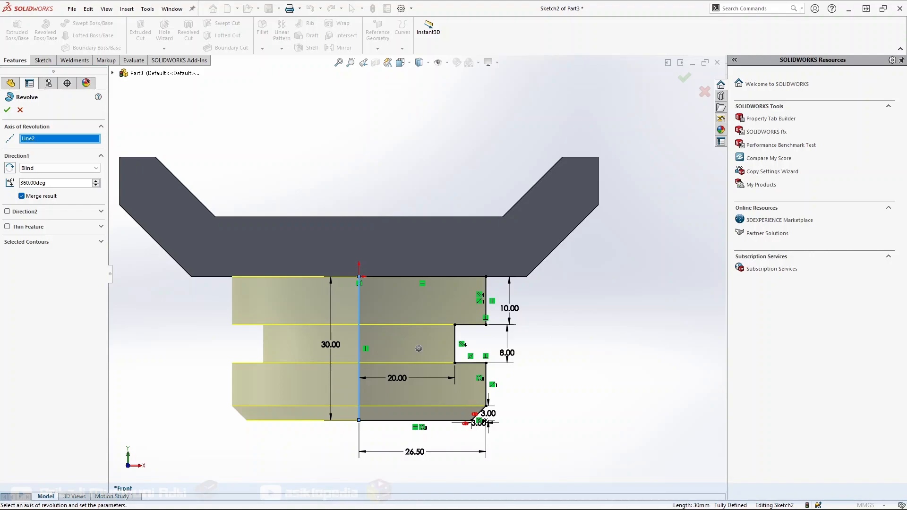
click(7, 110)
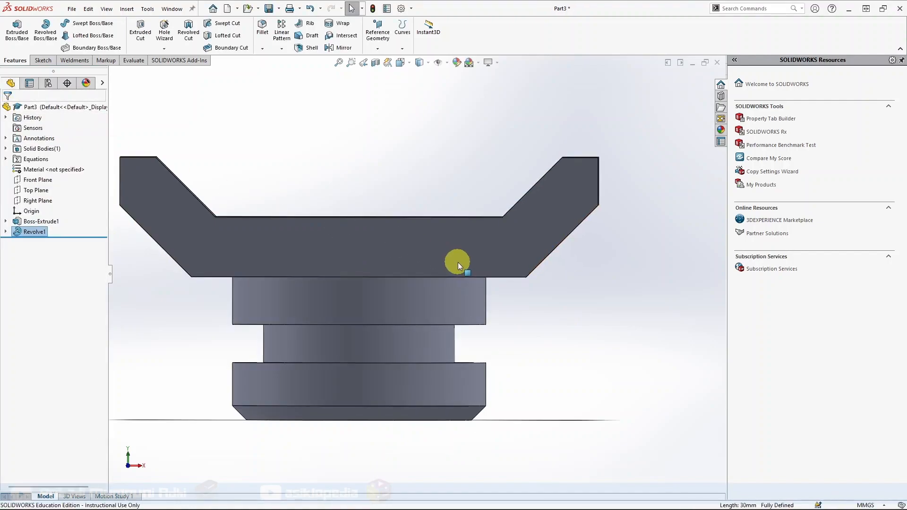
Step: Start a sketch on the sloped outer underside face of the support's +X arm, viewed normal to that face
key(ctrl+7)
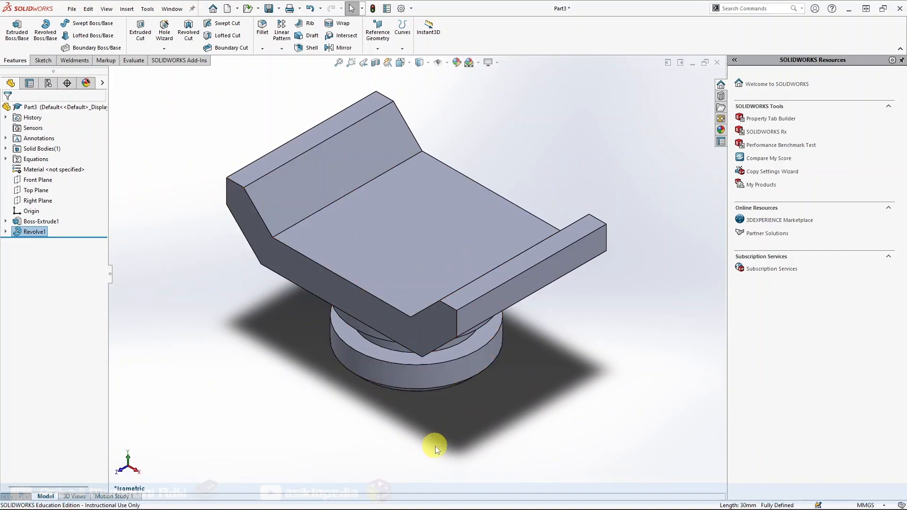
middle_drag(429, 445, 391, 399)
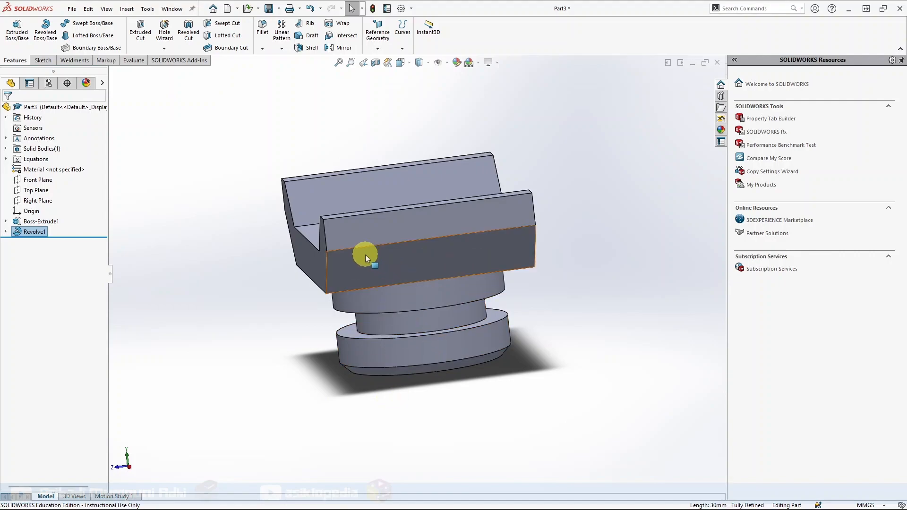
click(438, 275)
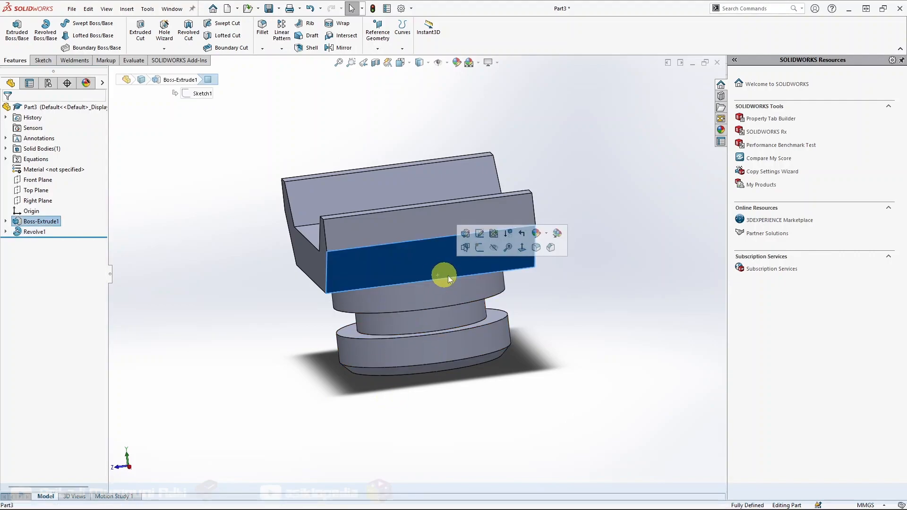
click(522, 248)
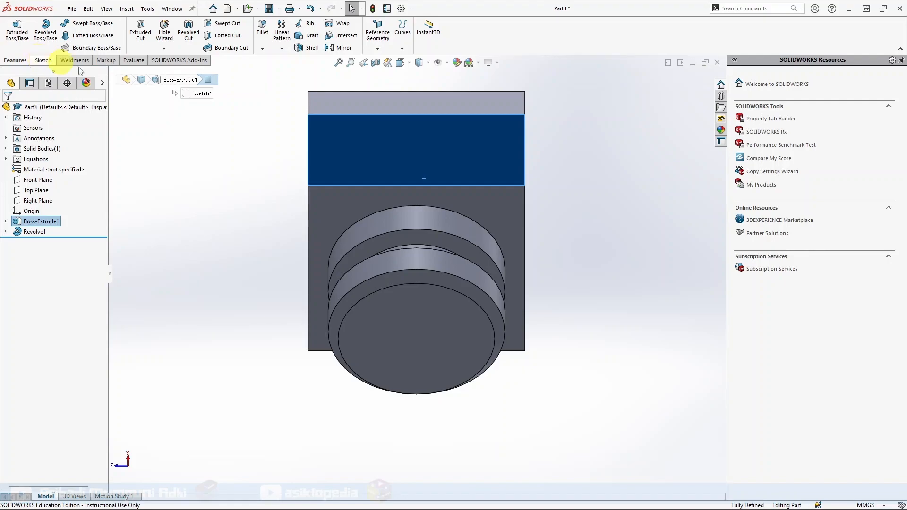
click(430, 155)
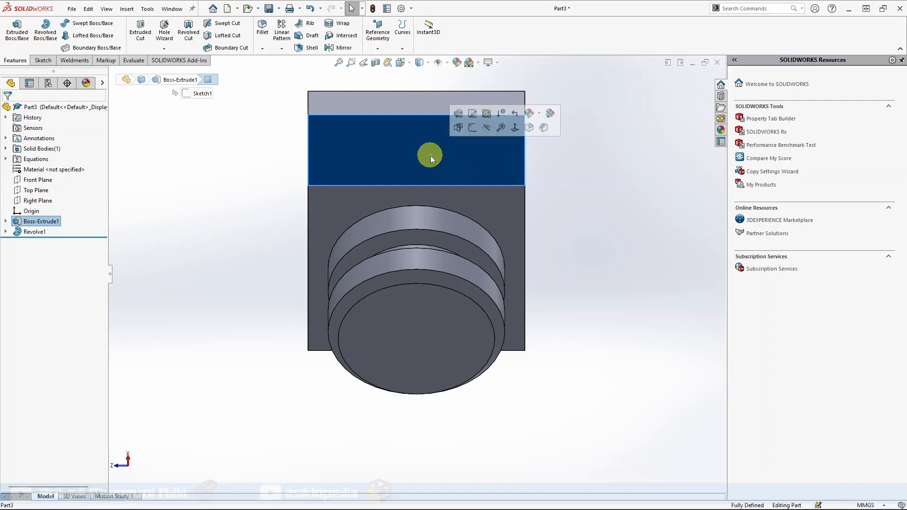
click(473, 119)
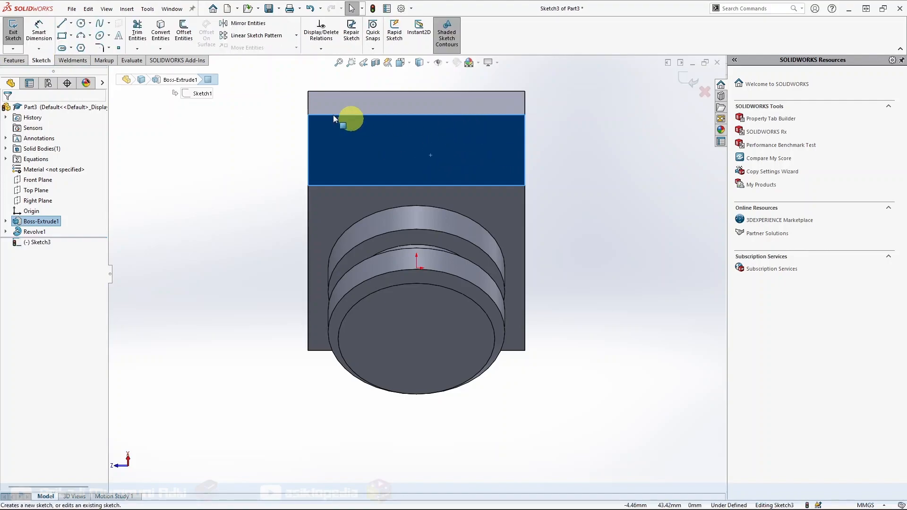
Step: Draw a horizontal centerline across the sloped face between the midpoints of its two short side edges
click(71, 23)
click(81, 35)
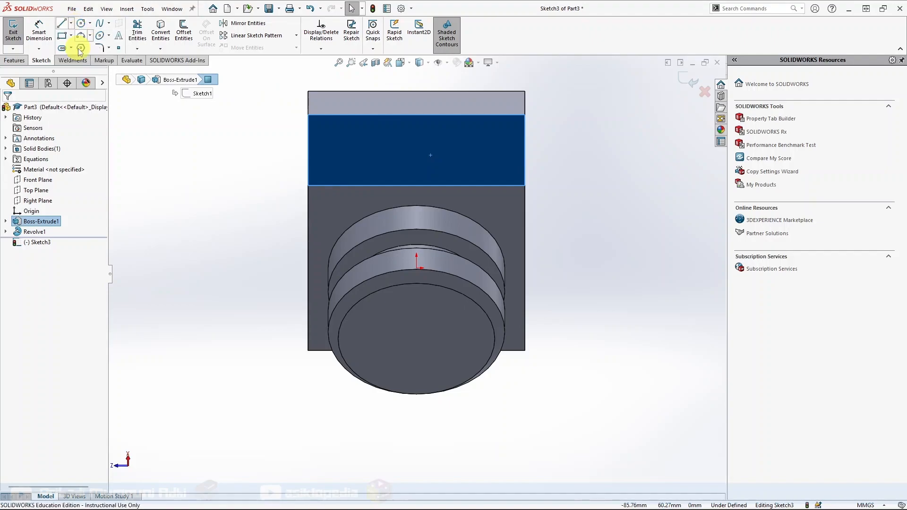
scroll(410, 142, down, 3)
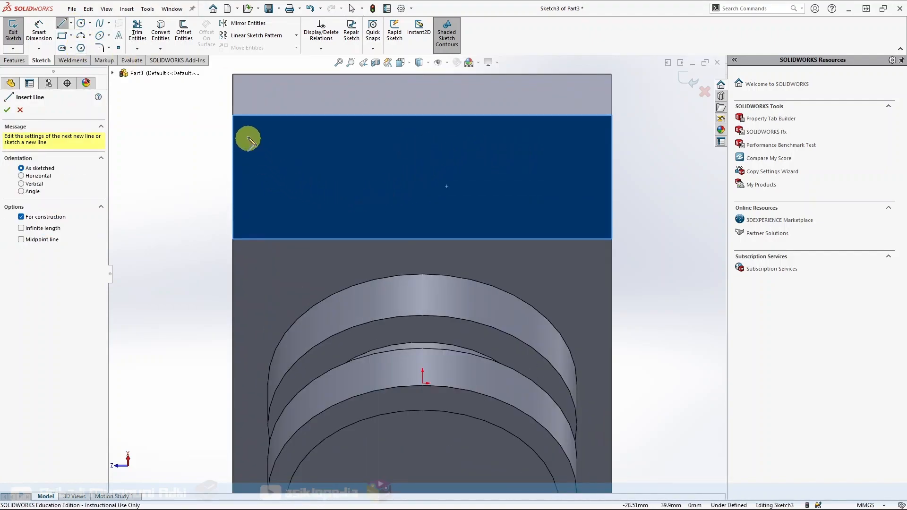
click(233, 178)
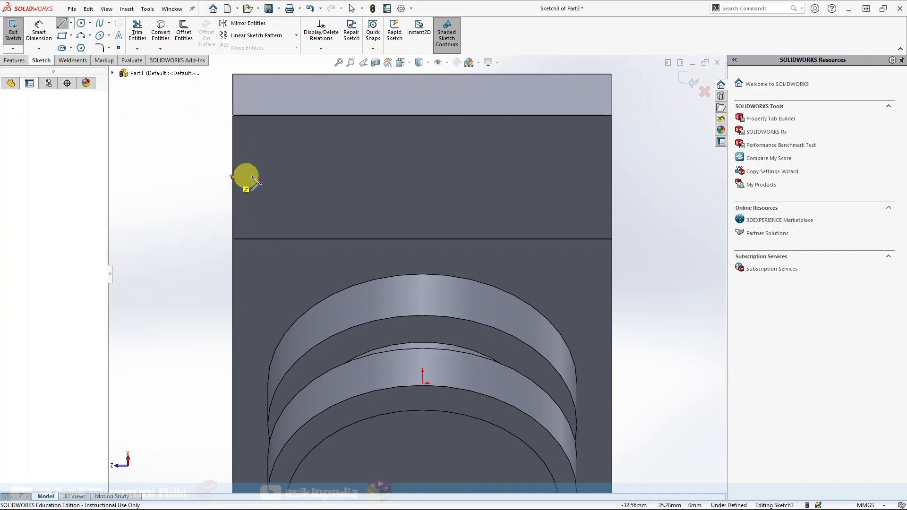
click(613, 178)
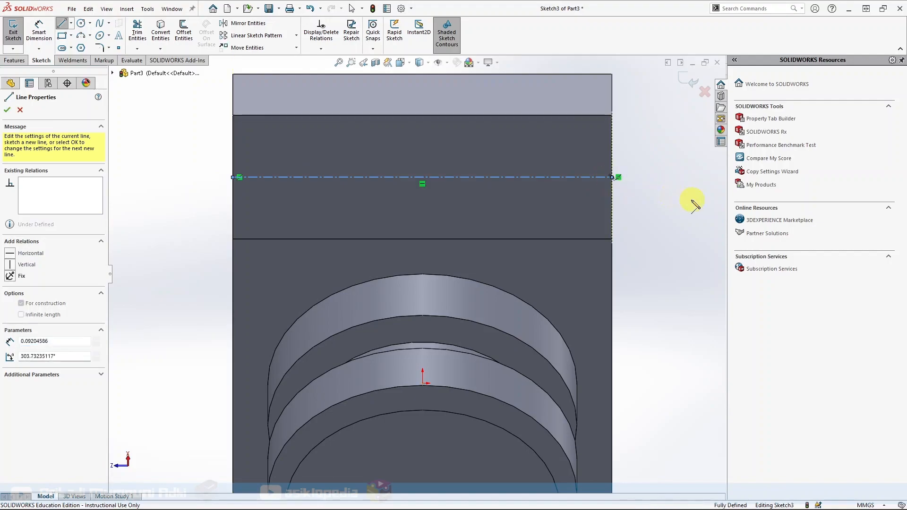
key(Escape)
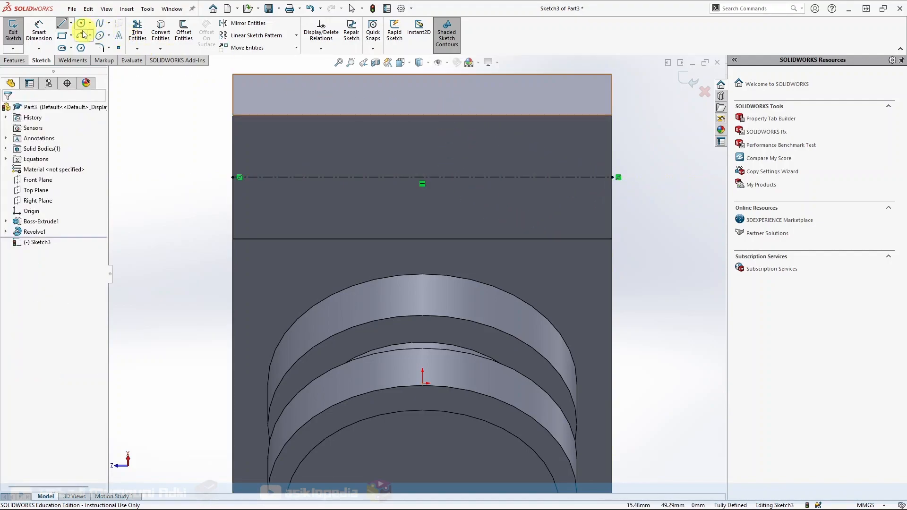
Step: Draw a vertical centerline across the sloped face between the midpoints of its two long edges
click(72, 23)
click(80, 48)
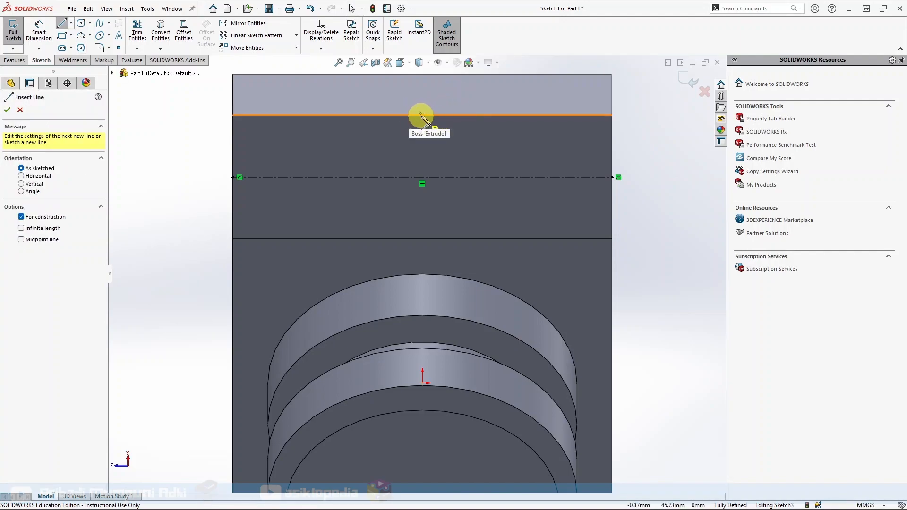
click(422, 115)
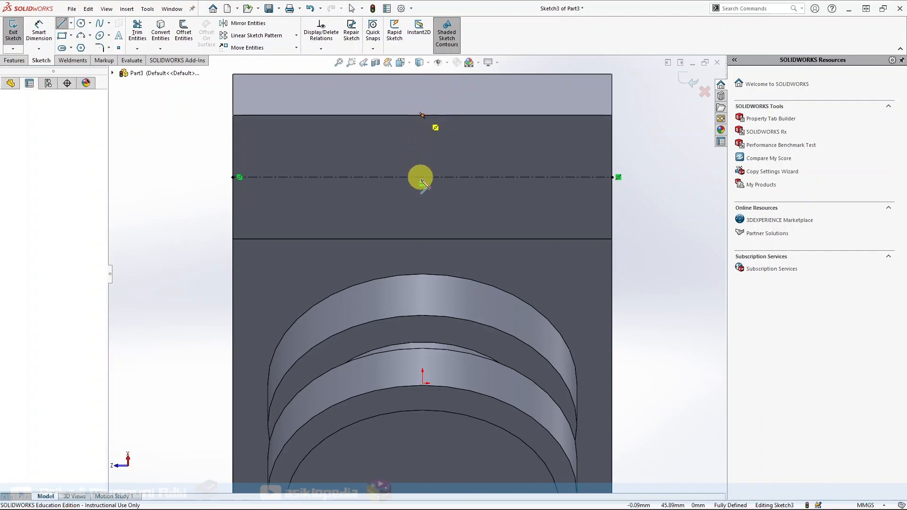
click(422, 239)
key(Escape)
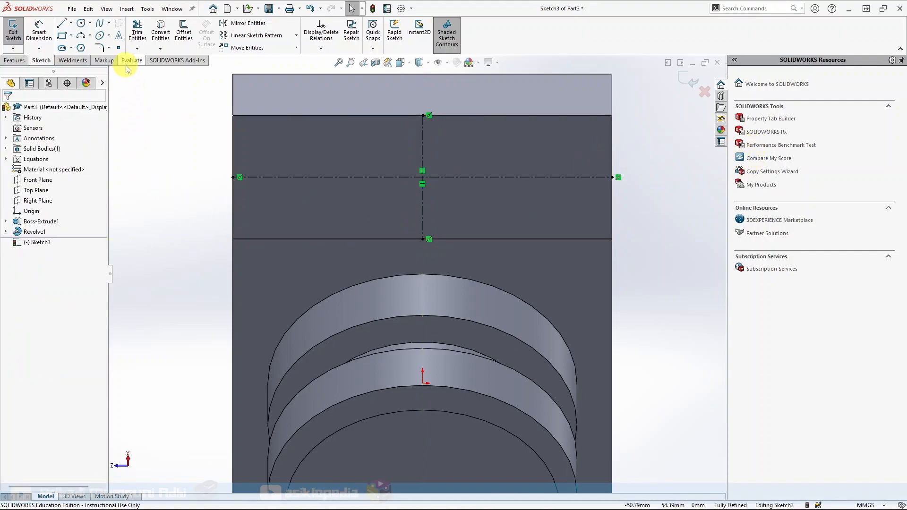
Step: Place a sketch point on the horizontal centerline, between the sloped face's +Z edge and the vertical centerline
click(120, 49)
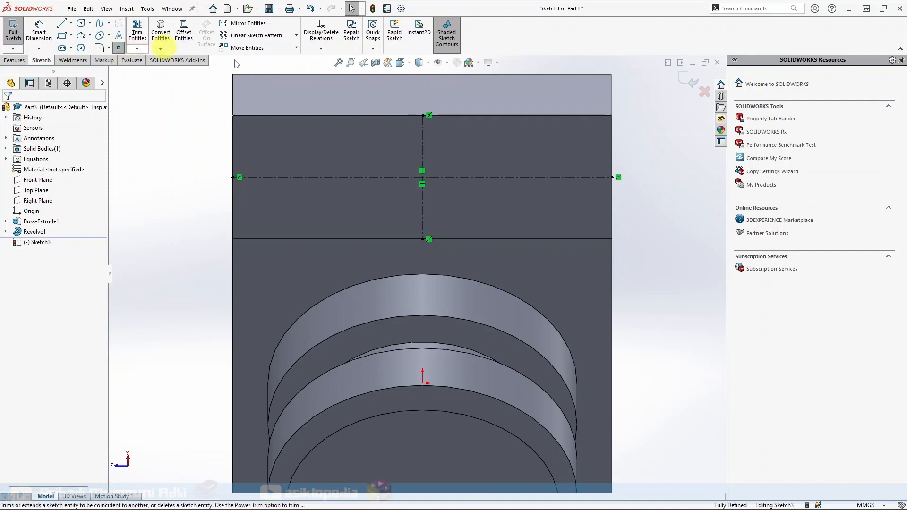
click(344, 177)
key(Escape)
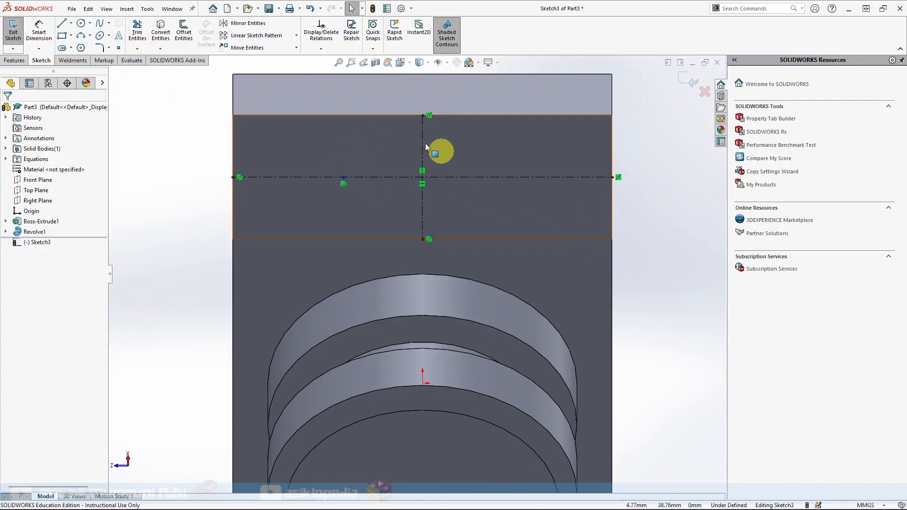
Step: Mirror the sketch point about the vertical centerline, keeping the original as a copy
click(249, 23)
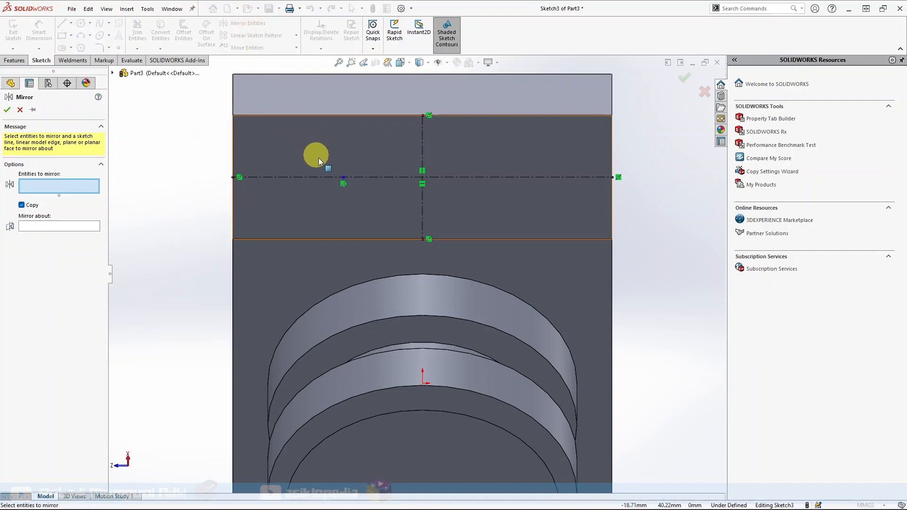
click(343, 178)
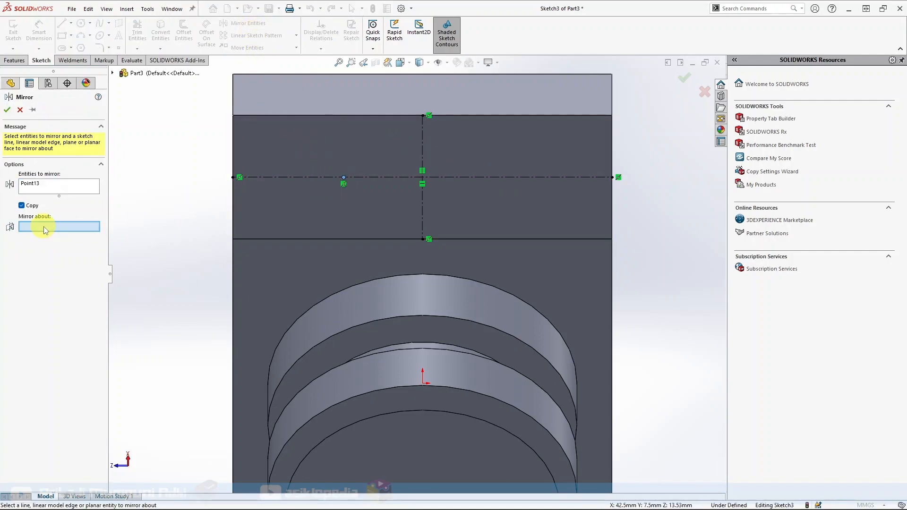
click(422, 138)
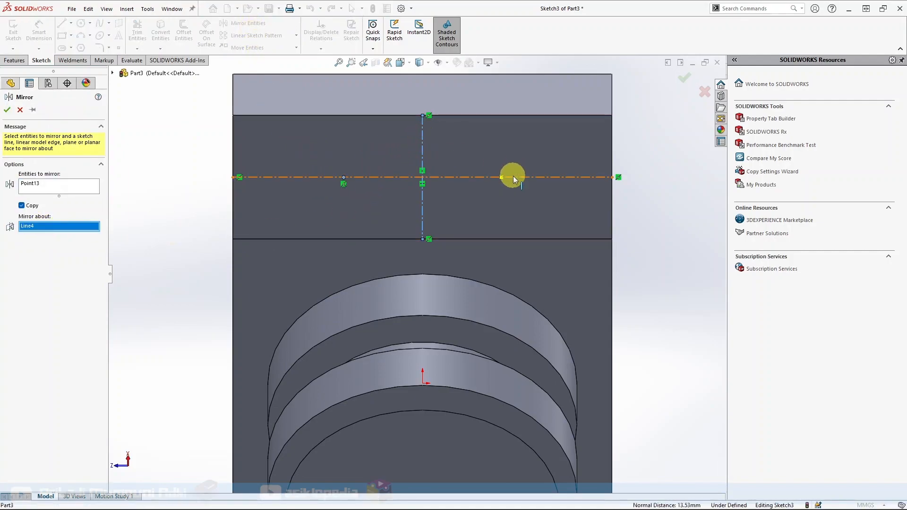
click(8, 110)
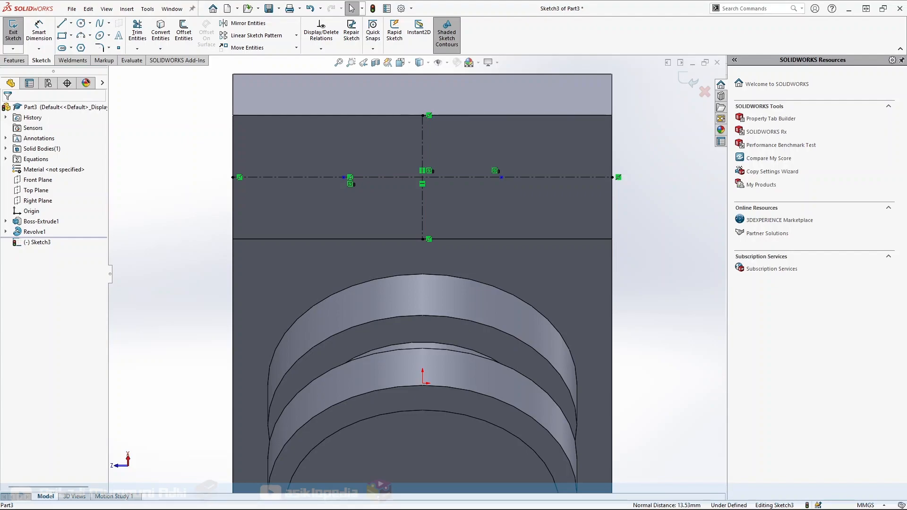
click(350, 177)
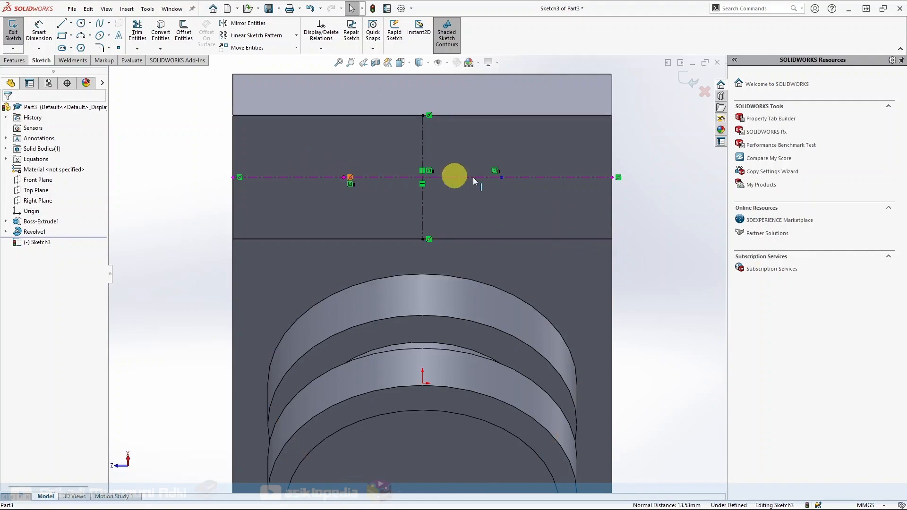
Step: Dimension the distance between the two sketch points as 40 mm and exit the sketch
click(38, 31)
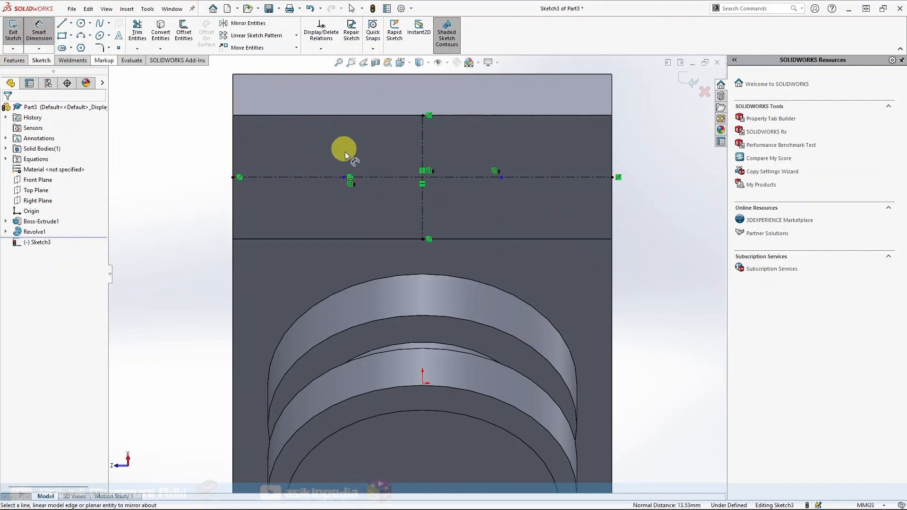
click(344, 178)
click(502, 177)
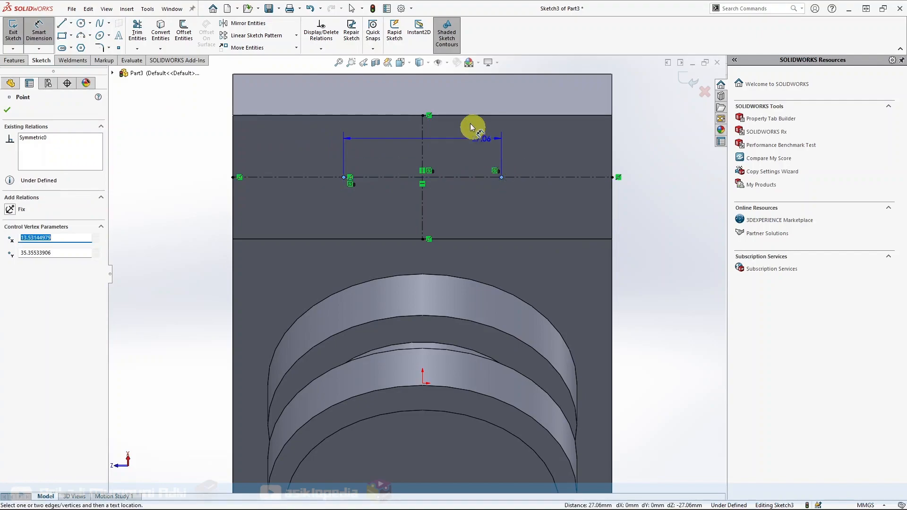
click(426, 93)
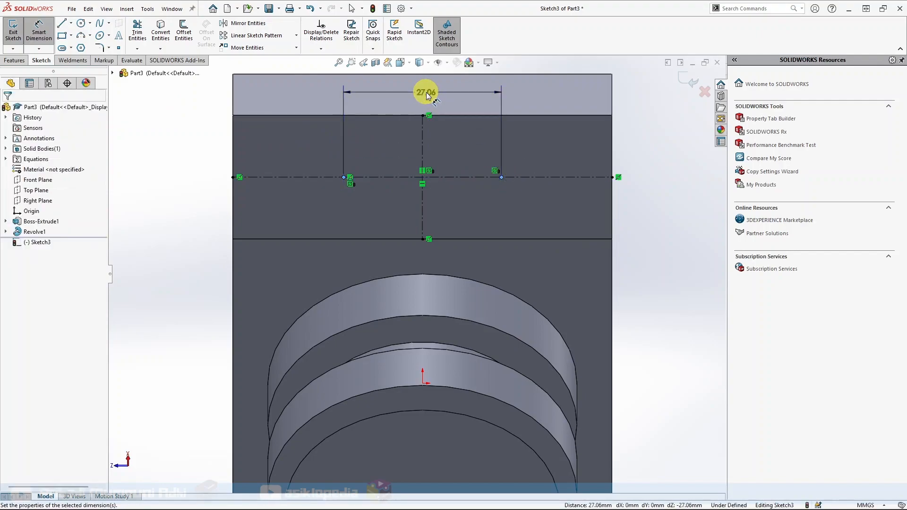
text(40)
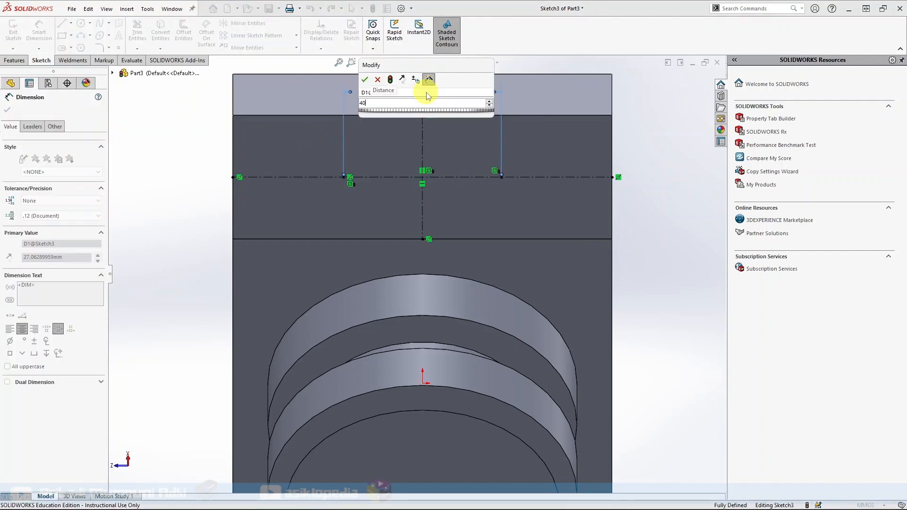
key(Return)
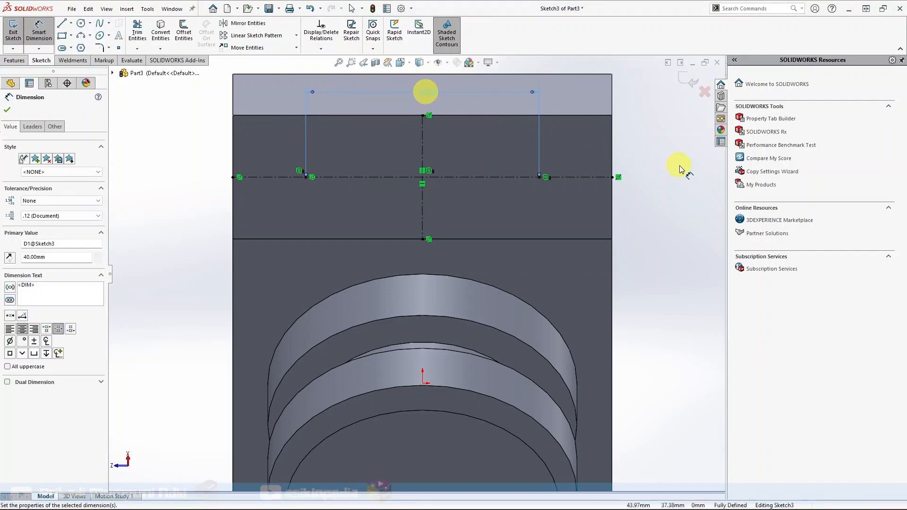
click(7, 109)
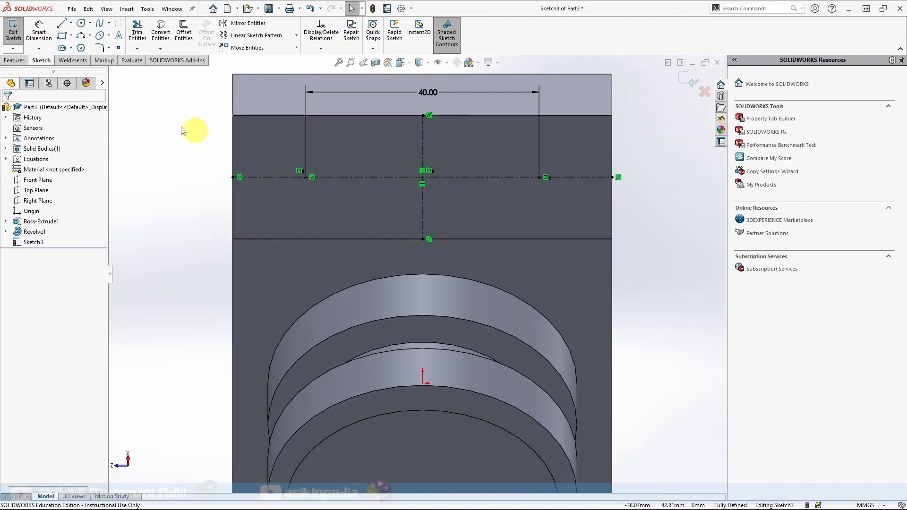
click(13, 60)
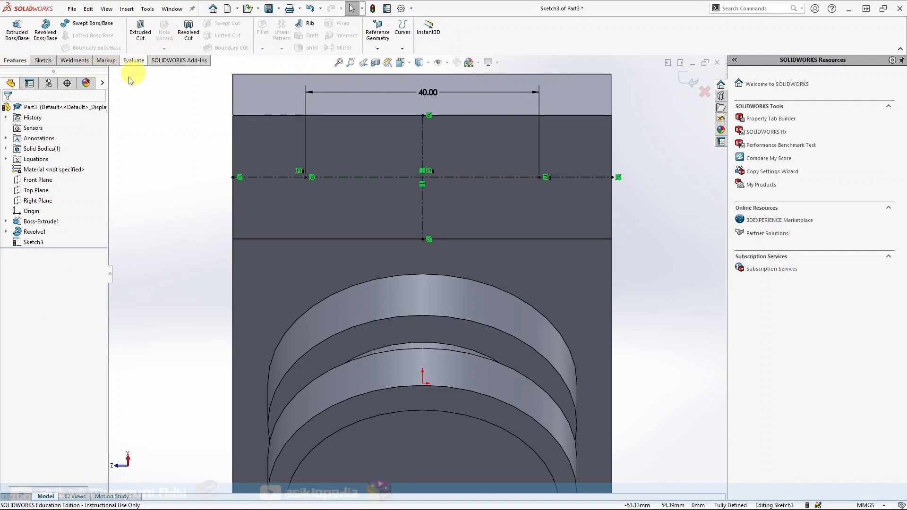
click(686, 82)
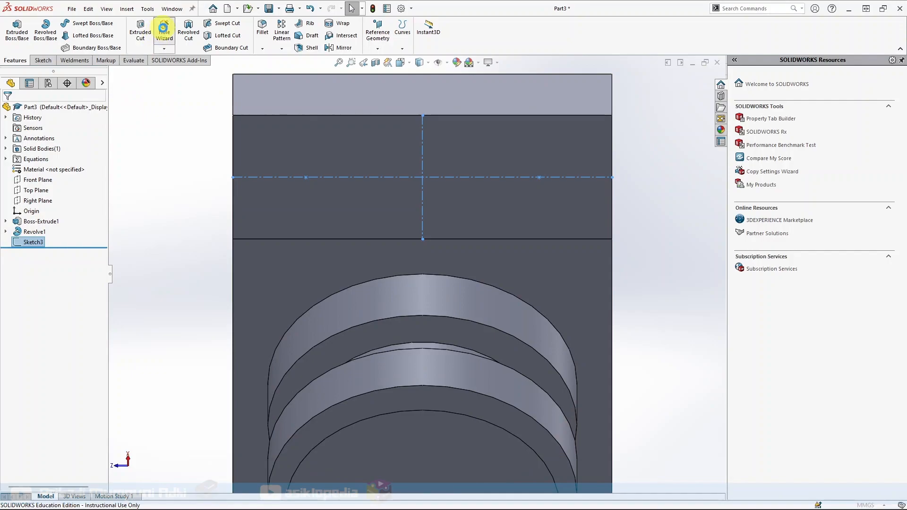
Step: Set up a Hole Wizard counterbore hole for an ISO 4762 hex socket head screw, size M8, with a Through All end condition
click(163, 29)
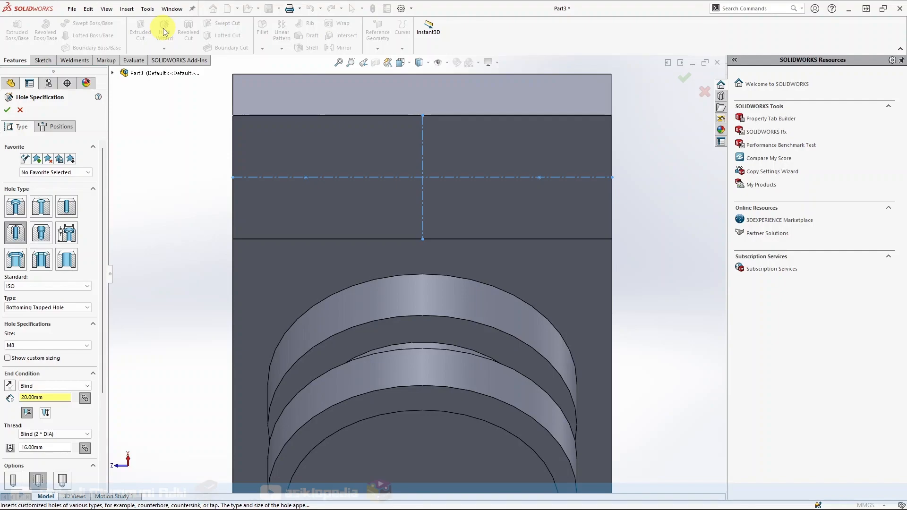
click(14, 208)
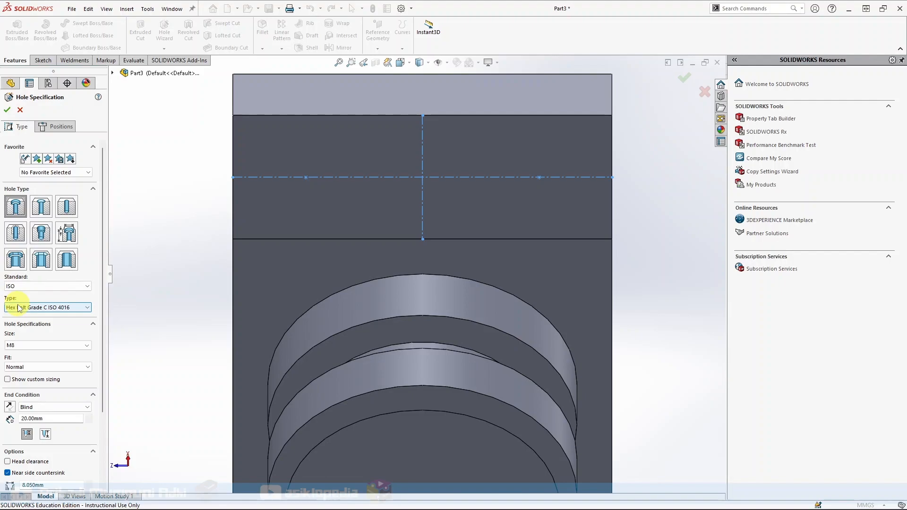
click(69, 308)
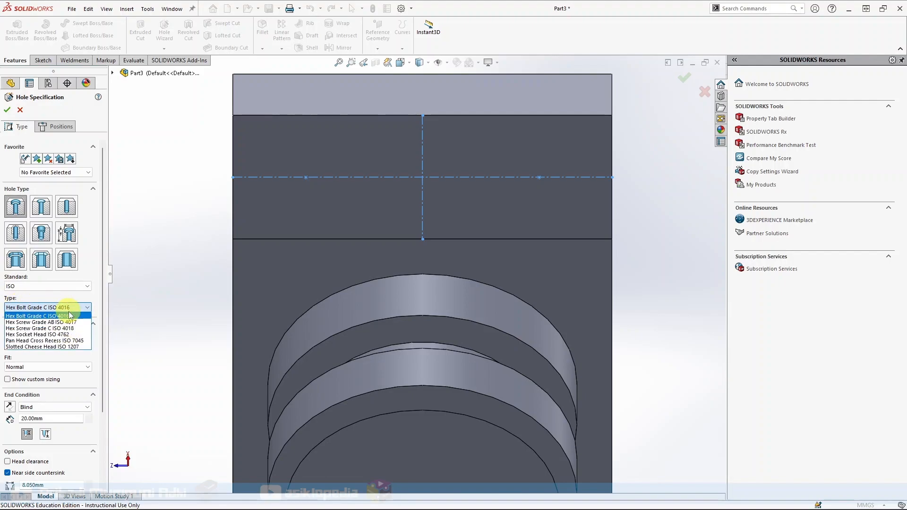
click(73, 338)
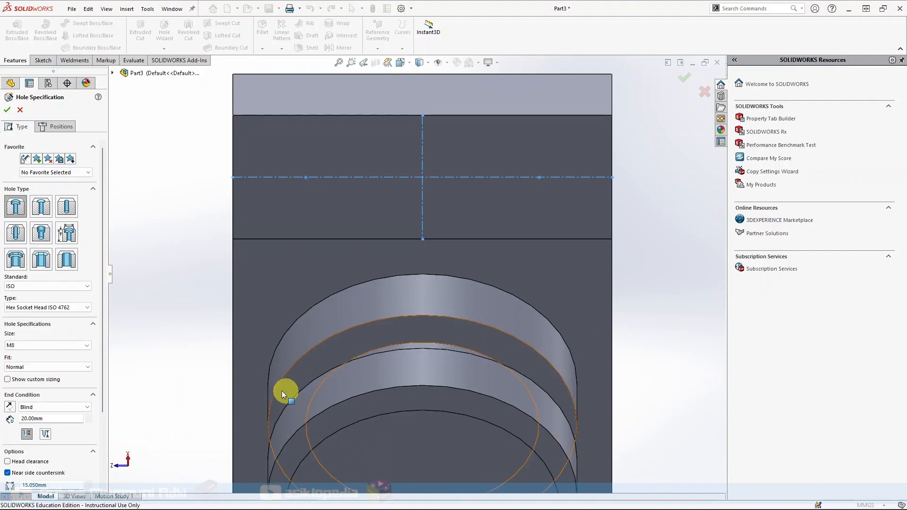
click(40, 410)
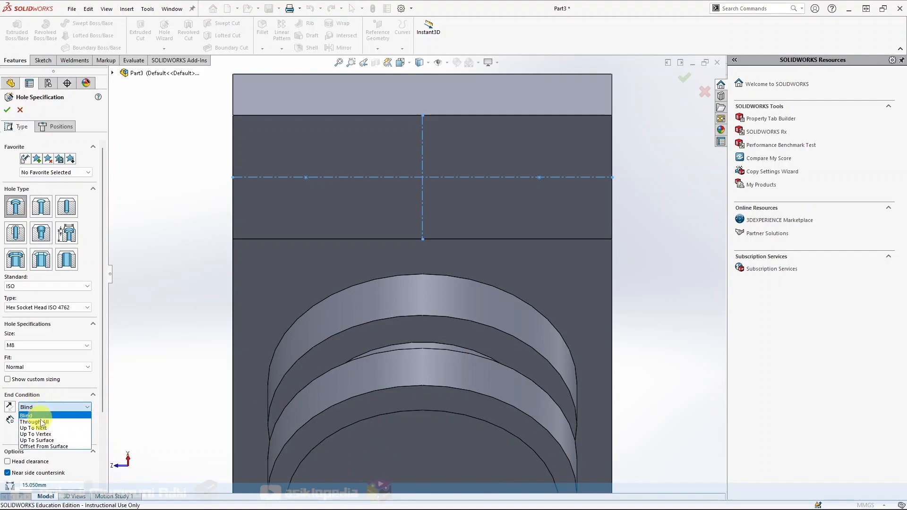
click(40, 420)
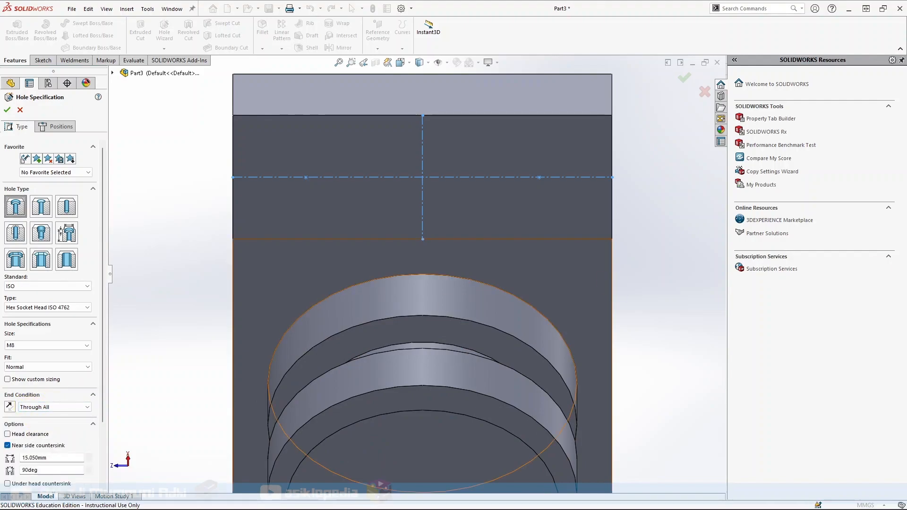
Step: Position the counterbored holes on the sloped face at the two sketched points and create them
click(53, 127)
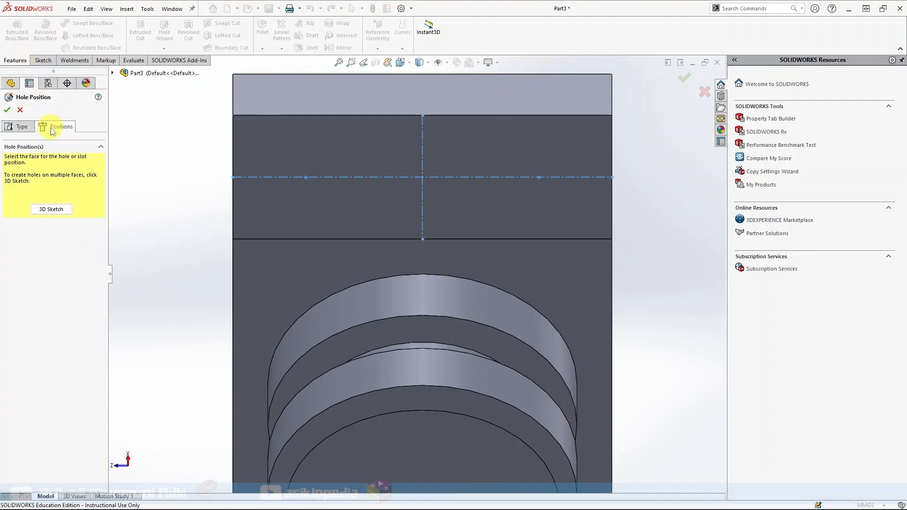
click(307, 150)
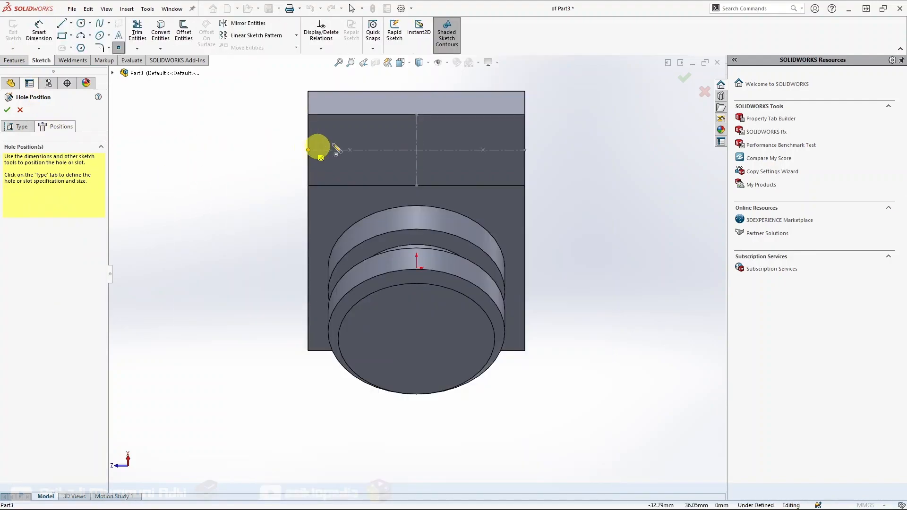
scroll(392, 137, down, 4)
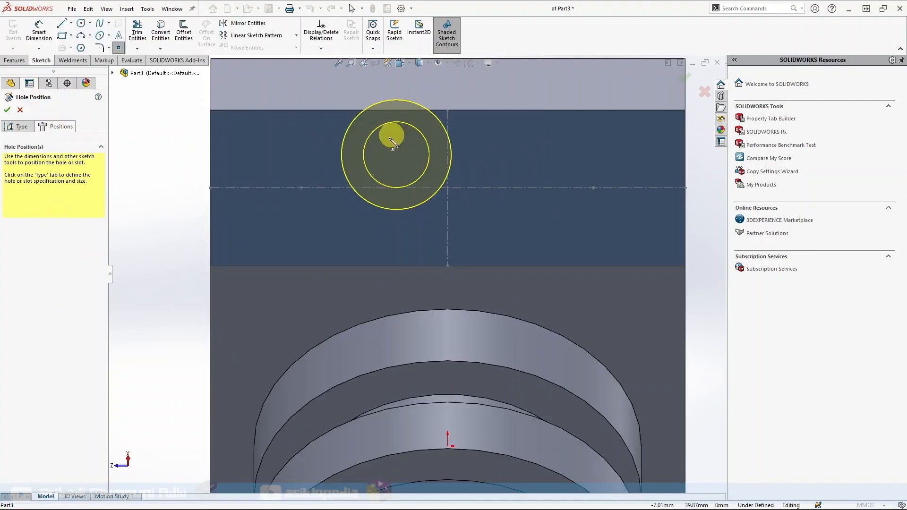
click(303, 188)
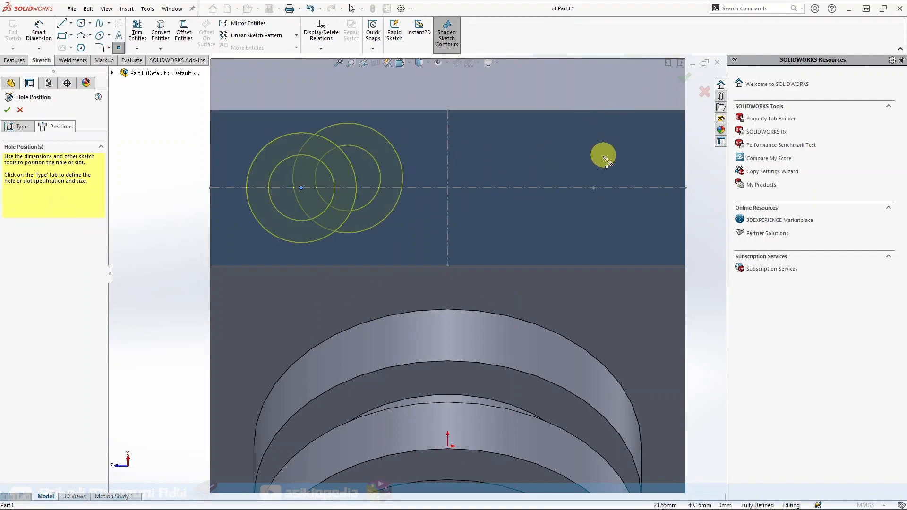
click(594, 188)
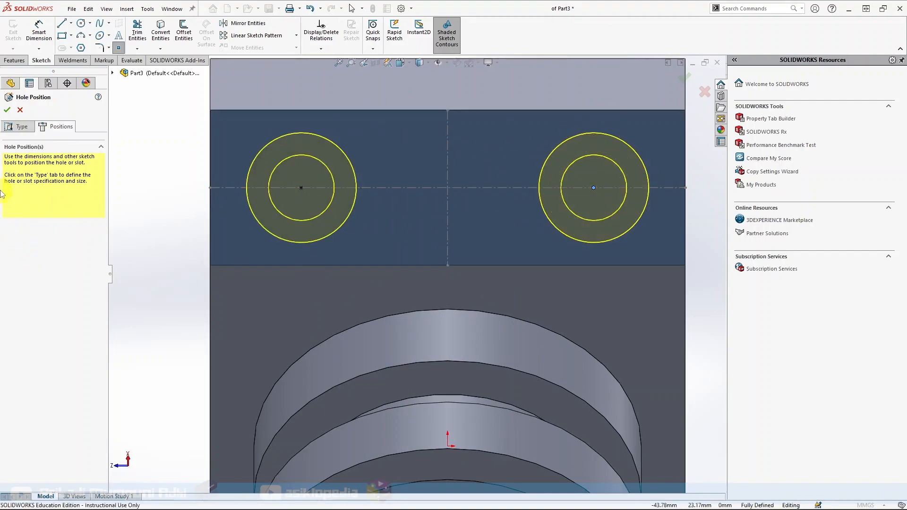
click(7, 110)
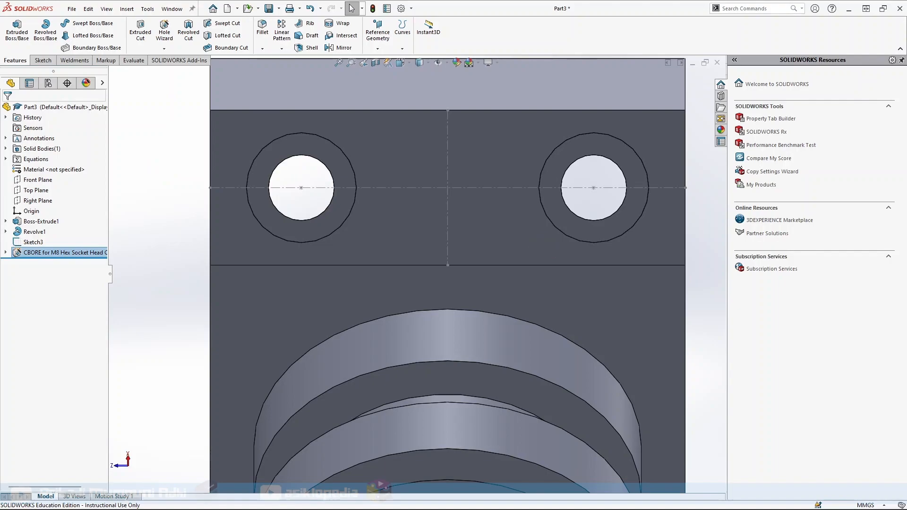
Step: Mirror the M8 counterbored holes about the Right Plane onto the opposite sloped arm
click(449, 213)
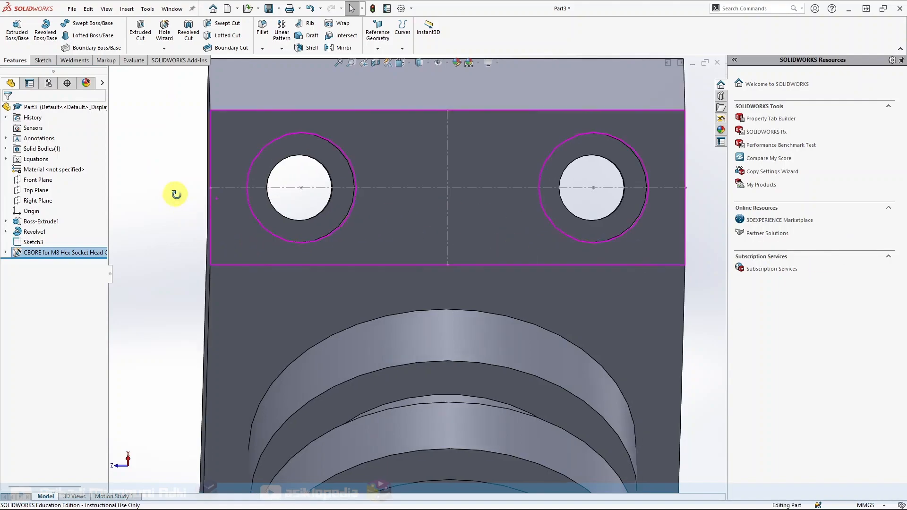
middle_drag(178, 193, 646, 321)
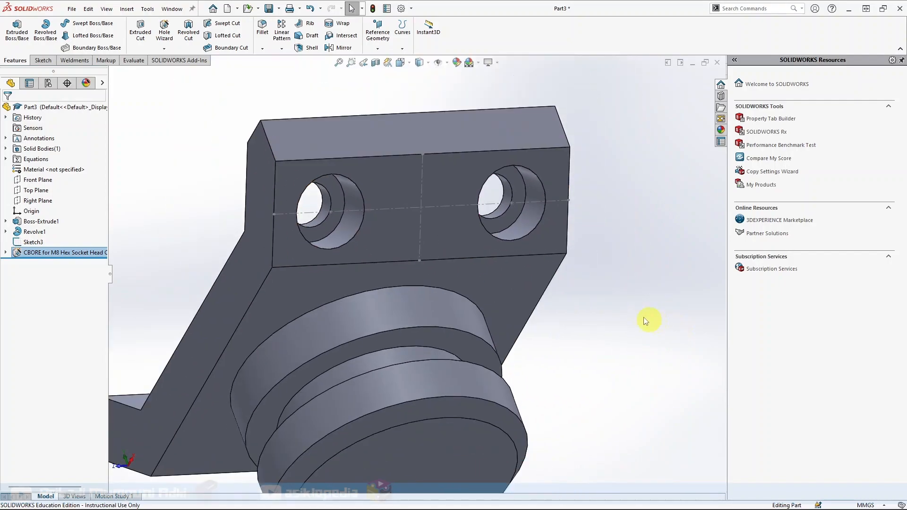
scroll(681, 305, up, 2)
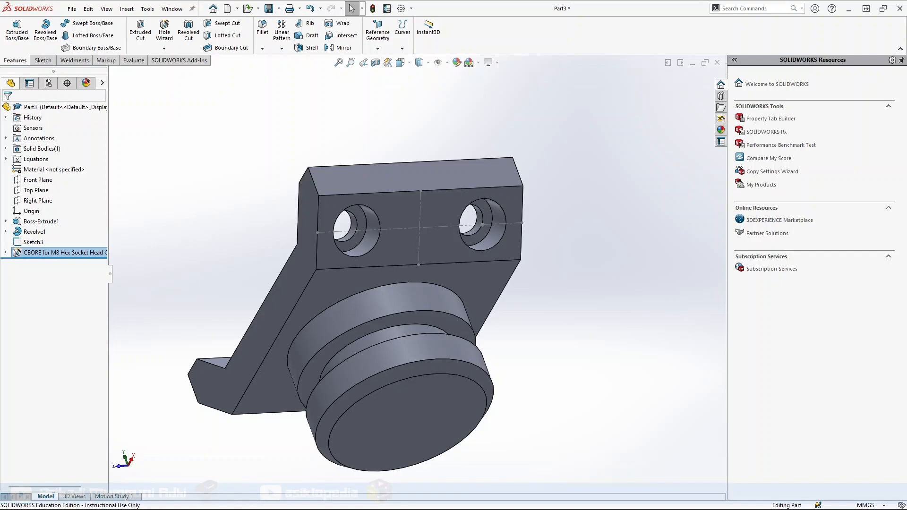
middle_drag(253, 342, 316, 399)
middle_drag(597, 270, 455, 336)
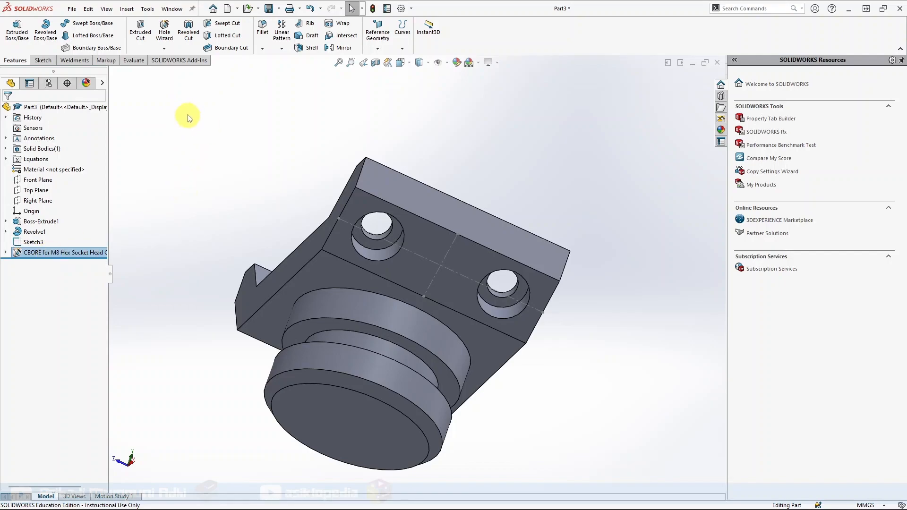
click(334, 48)
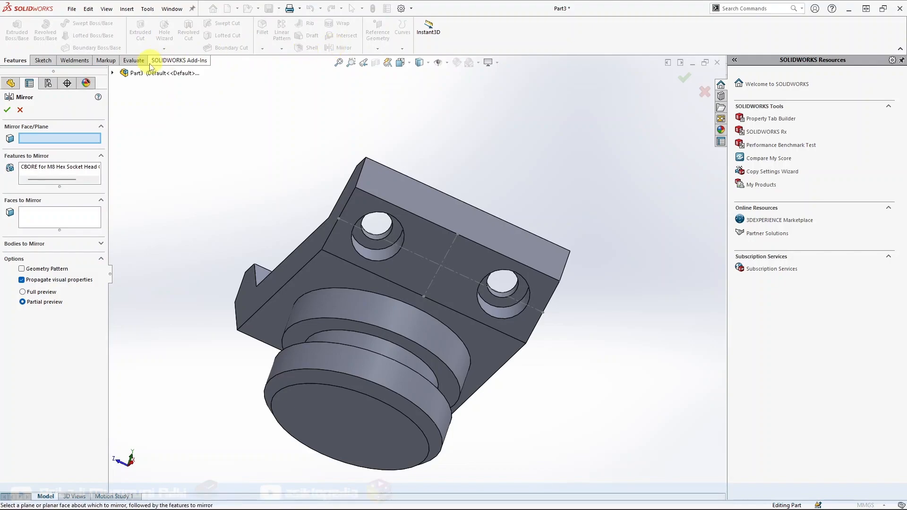
click(114, 74)
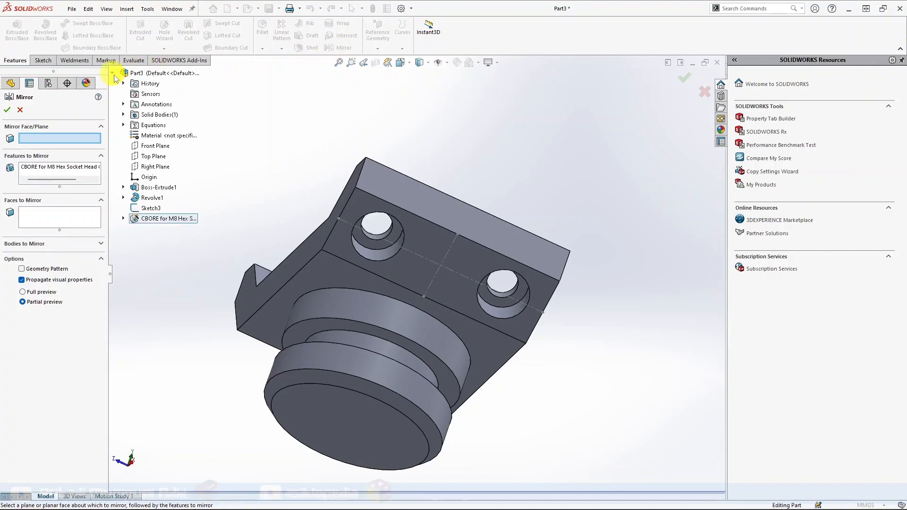
click(152, 166)
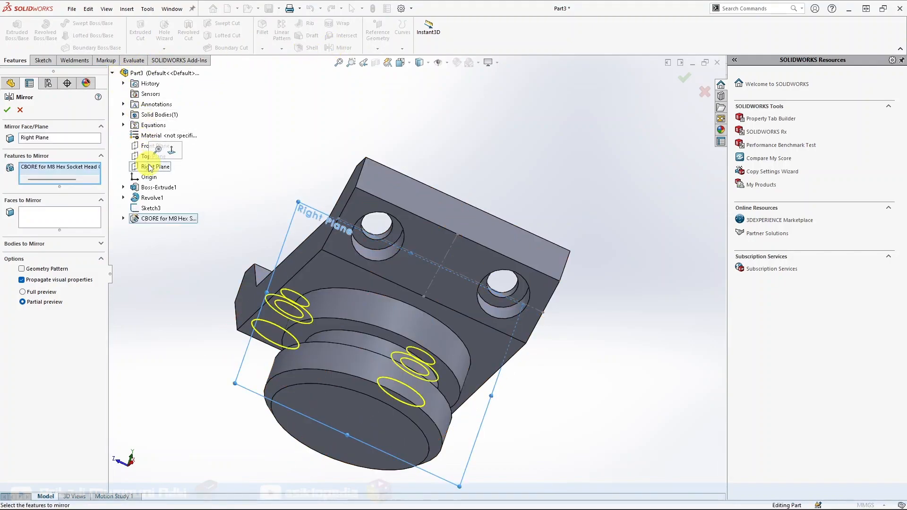
middle_drag(197, 345, 333, 331)
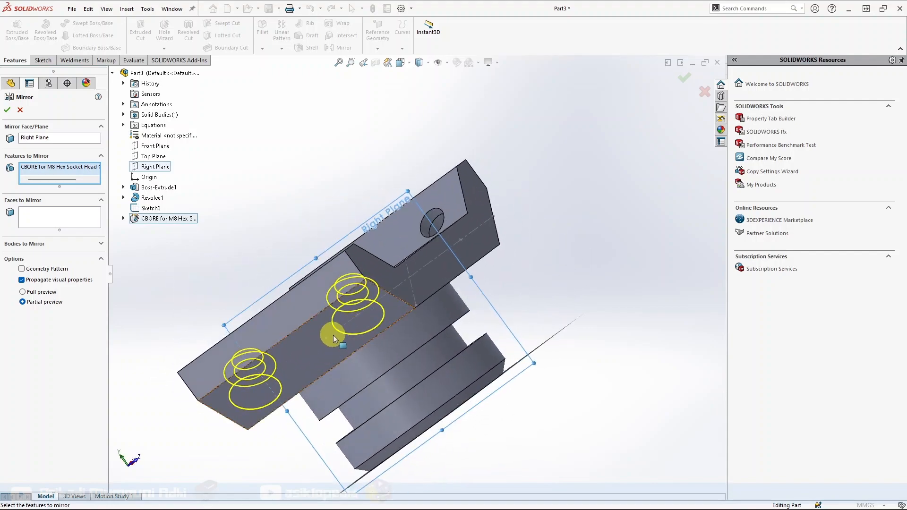
click(7, 111)
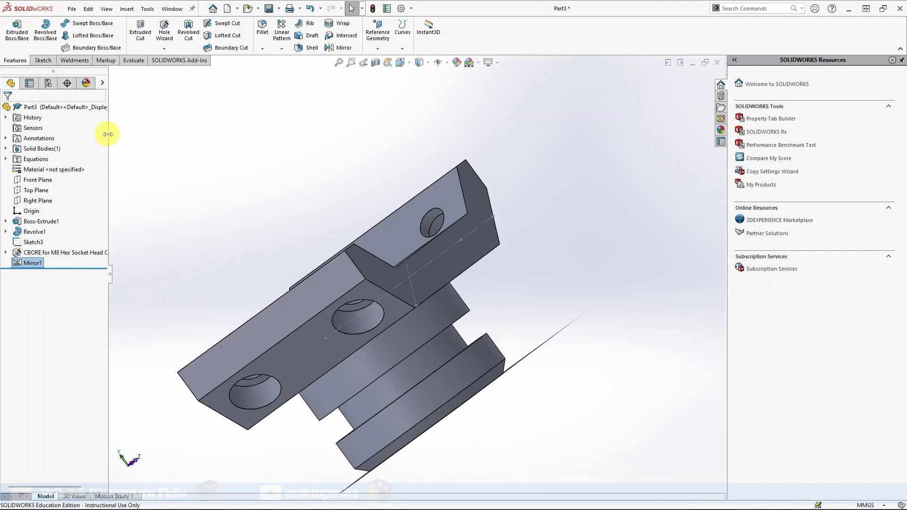
Step: Show the part in isometric view and save it as support
key(ctrl+7)
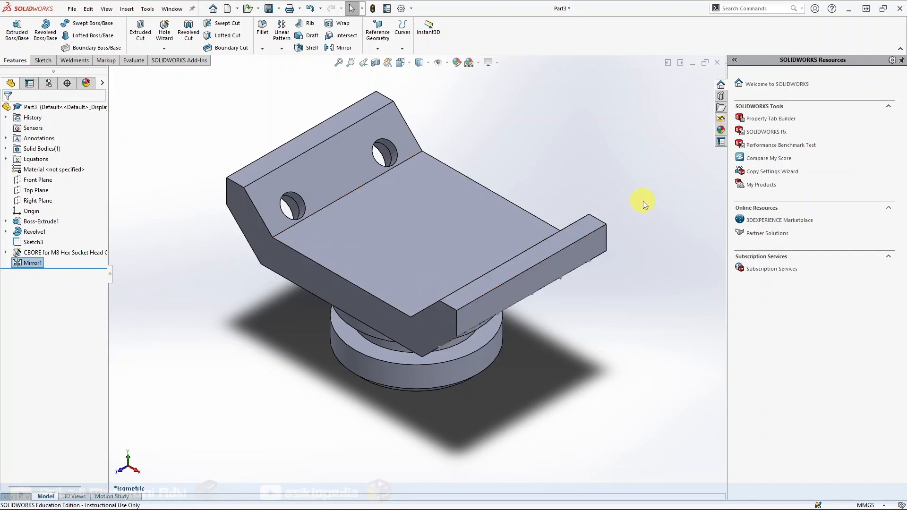
click(268, 9)
text(support)
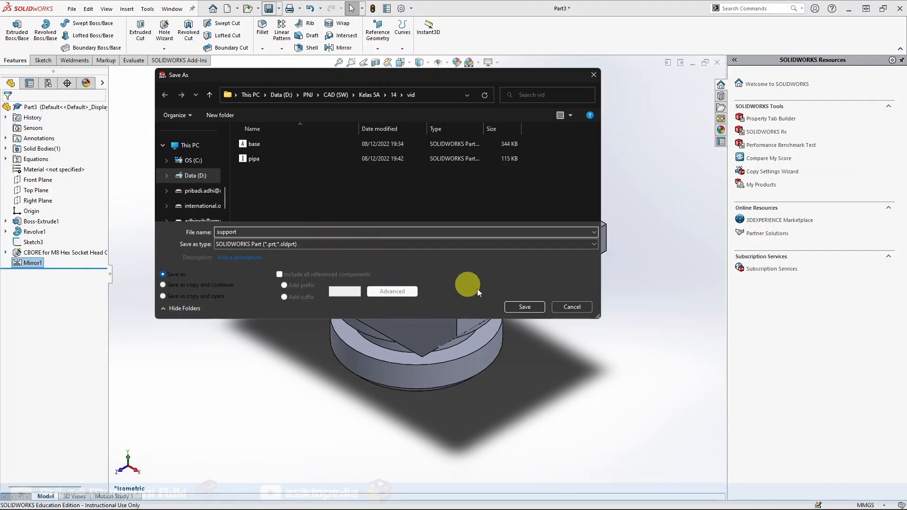
click(519, 307)
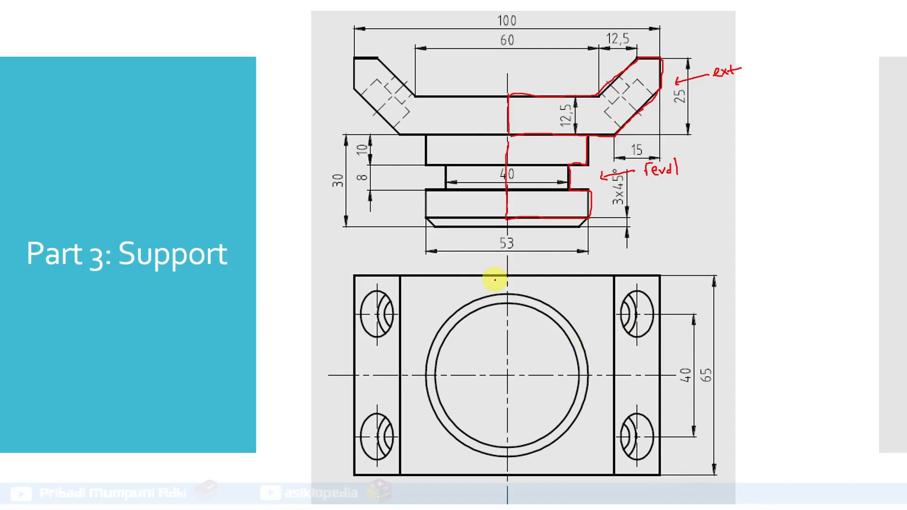
Step: Create a new part document and start a sketch on the Front Plane
key(Right)
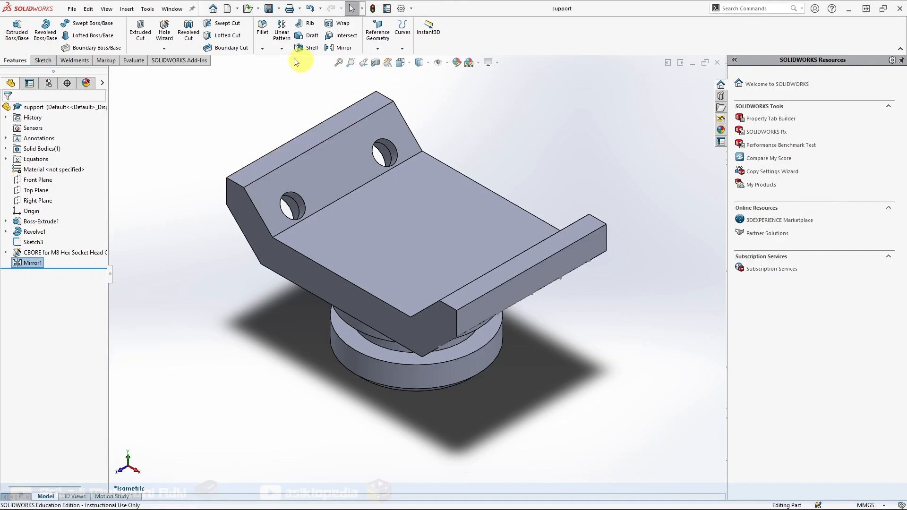
click(228, 9)
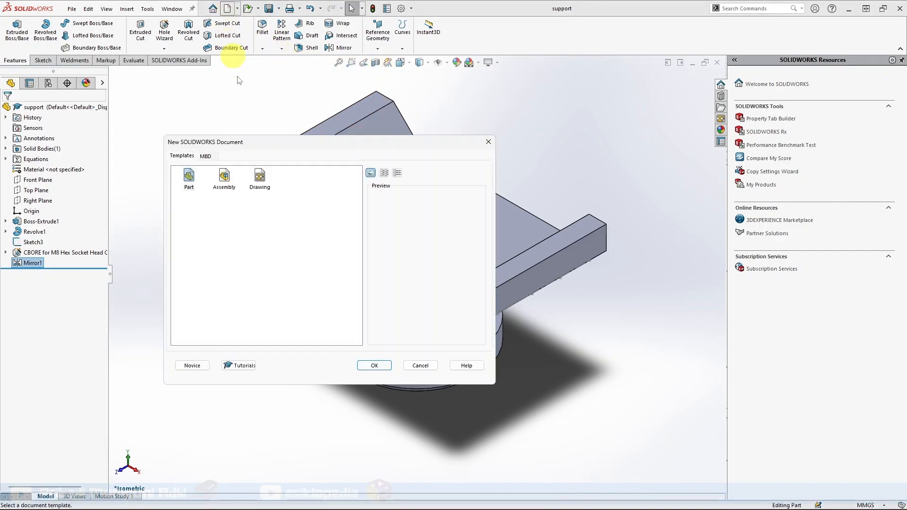
click(189, 177)
click(361, 364)
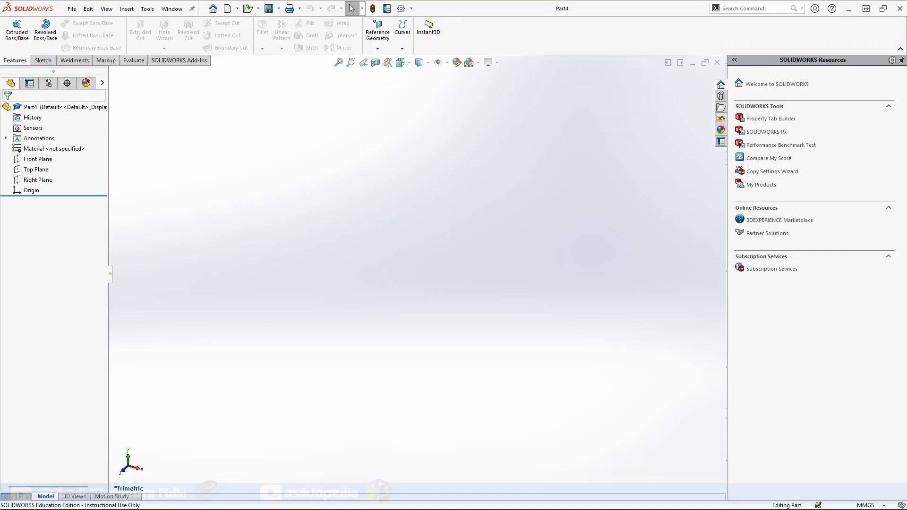
click(38, 159)
click(39, 149)
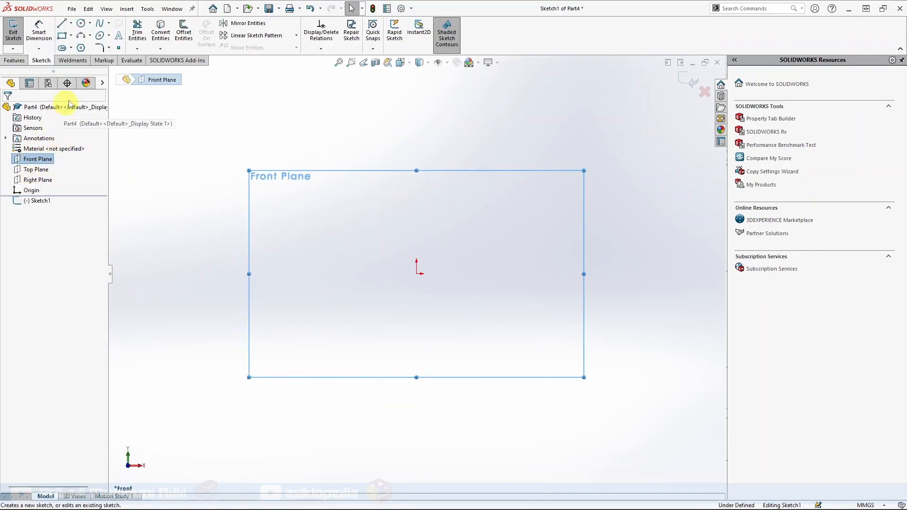
Step: Sketch a vertical centerline about 97 mm long upward from the origin
click(71, 23)
click(77, 45)
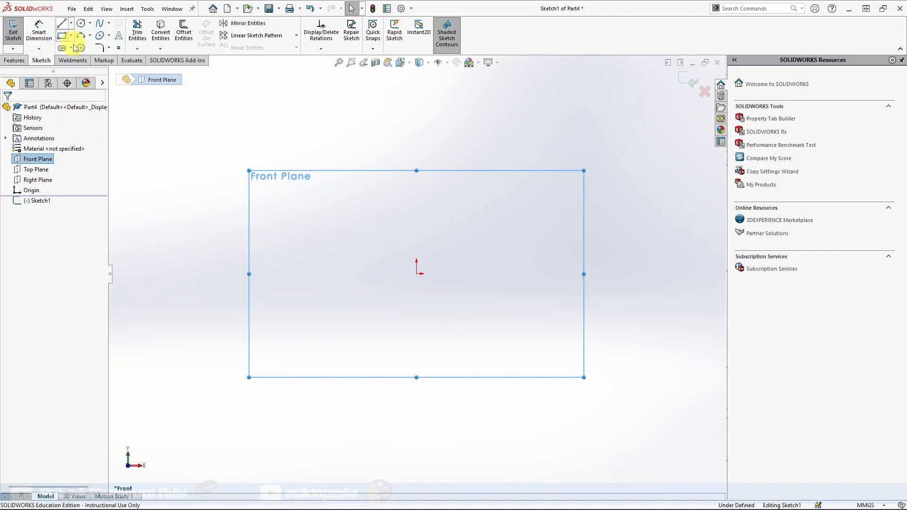
click(416, 274)
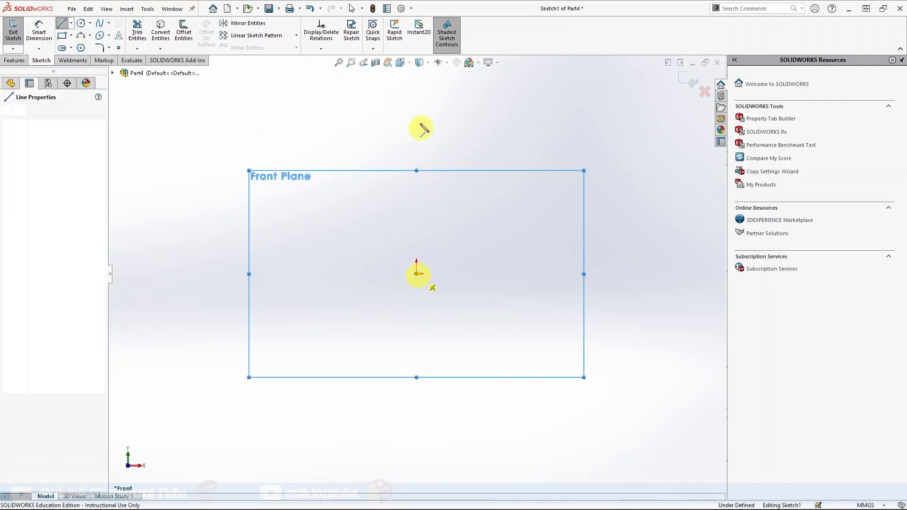
click(417, 91)
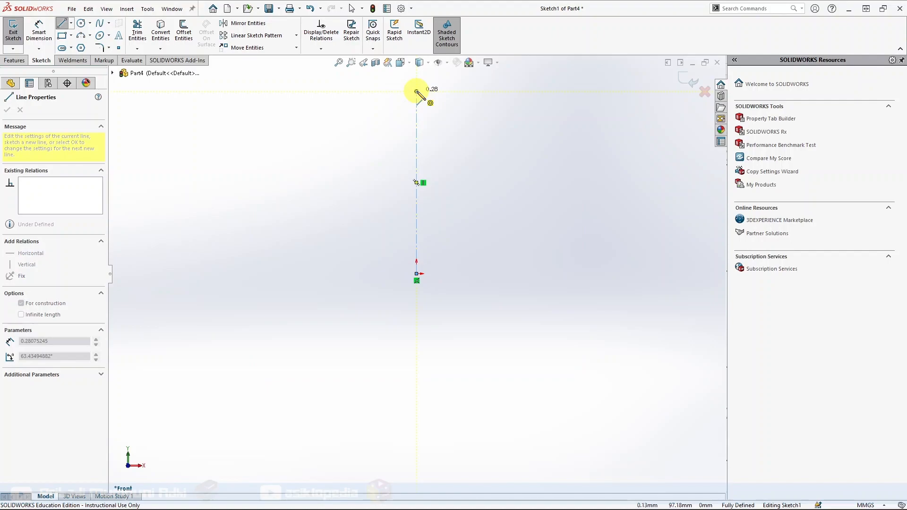
key(Escape)
key(Escape)
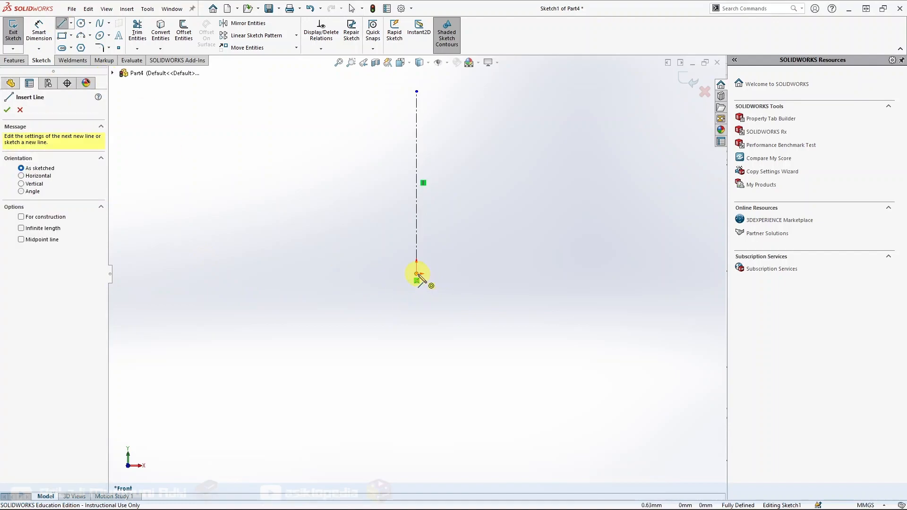
Step: Sketch a half profile with an about 70 mm base line from the origin, a stepped outer side and a sloped top ending on the centerline
click(417, 273)
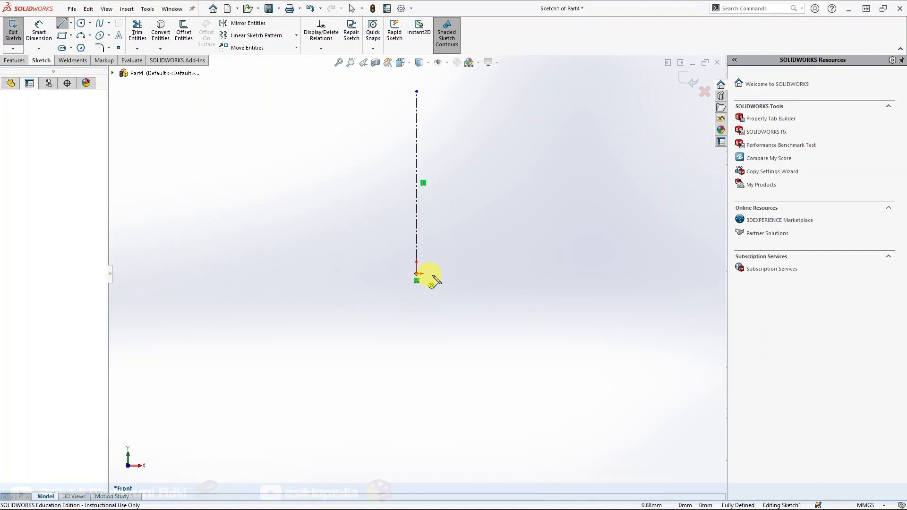
click(547, 273)
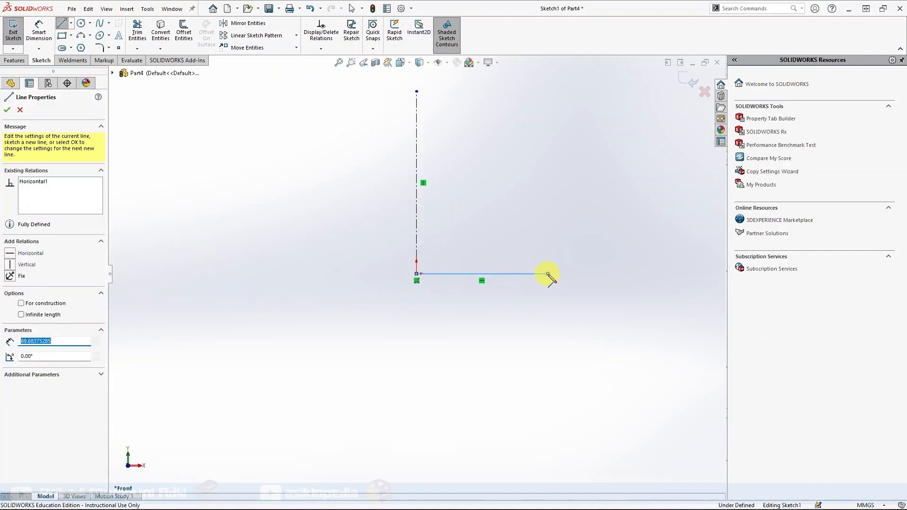
click(589, 214)
click(617, 214)
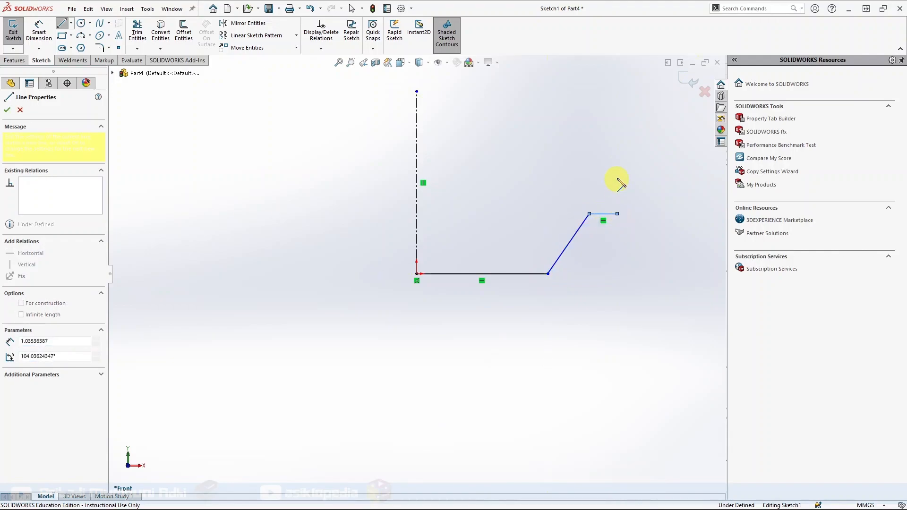
click(617, 136)
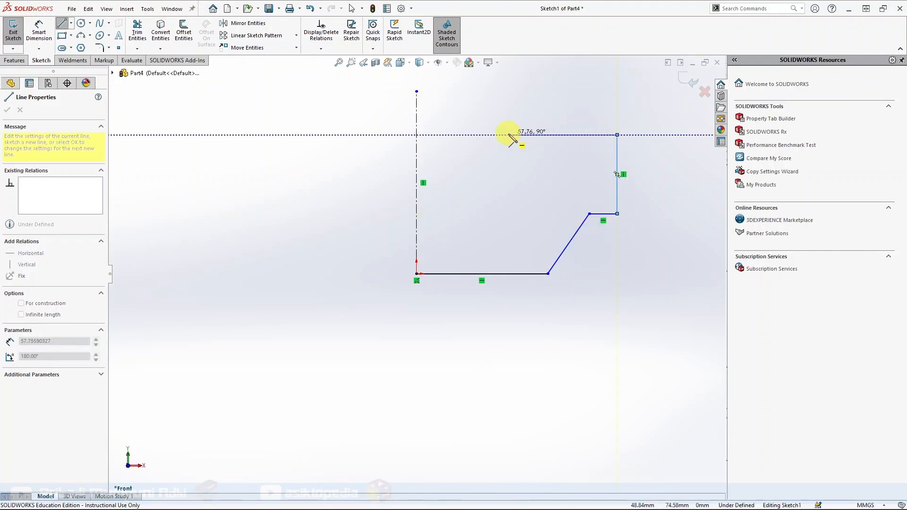
click(489, 135)
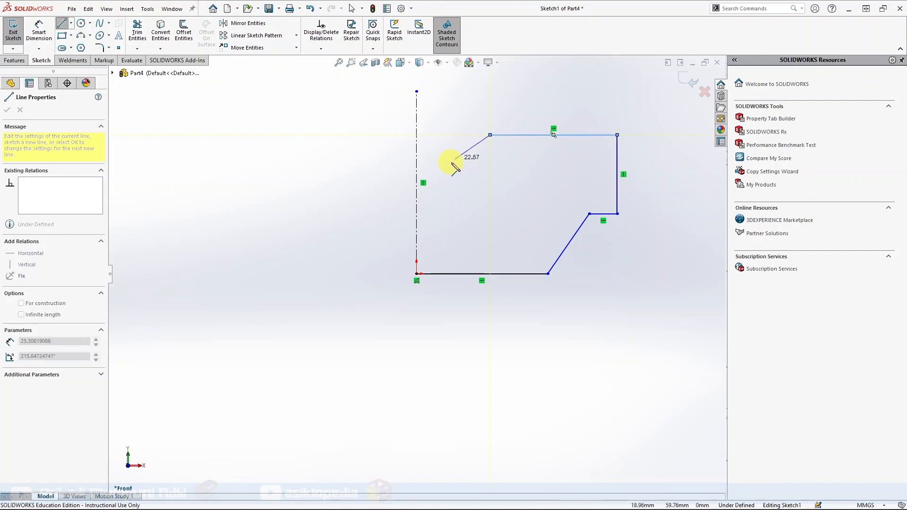
double_click(417, 183)
key(Escape)
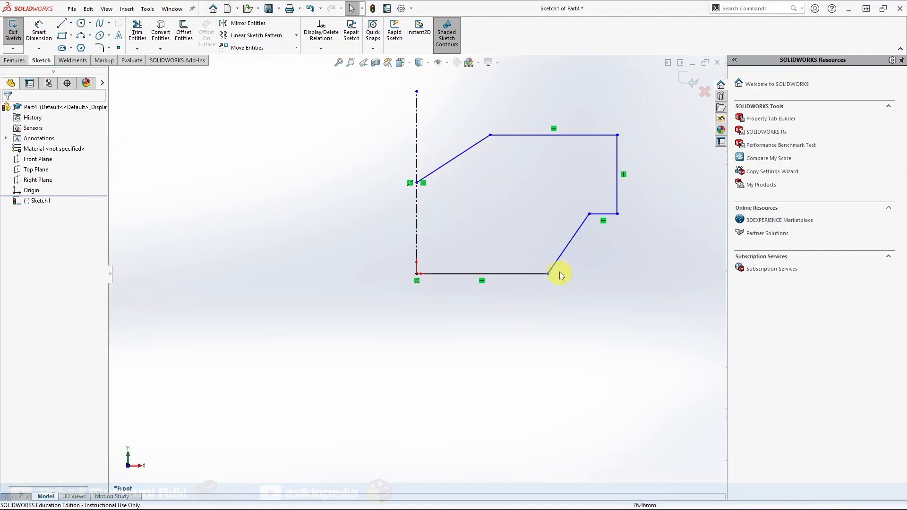
Step: Dimension the distance from the centerline to the profile's outer vertical line as 50 mm
click(39, 36)
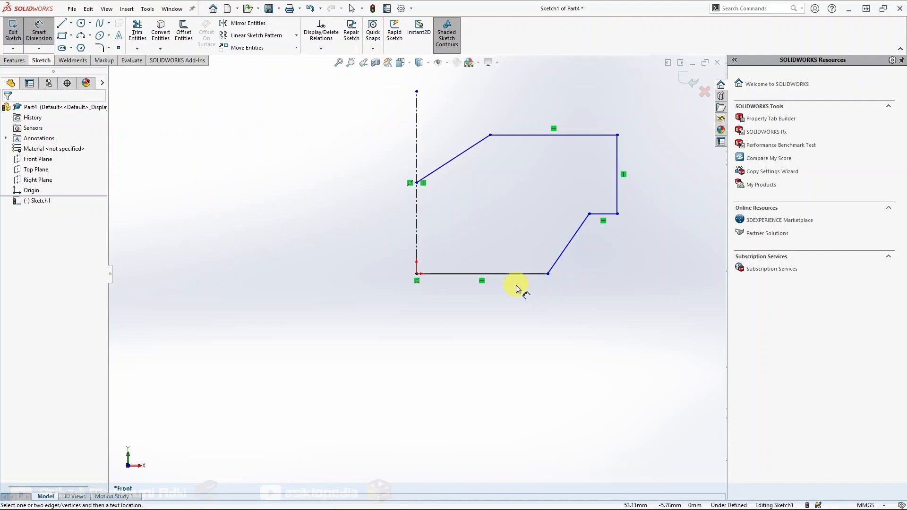
click(618, 147)
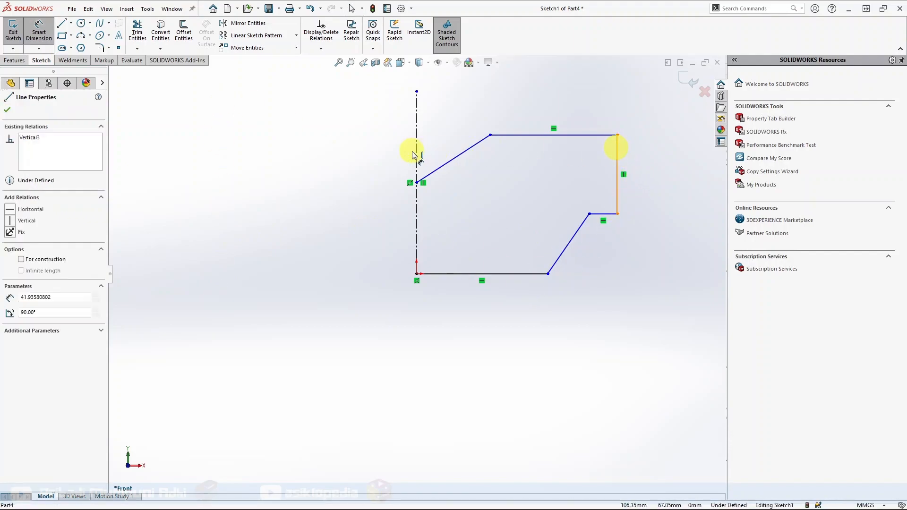
click(417, 151)
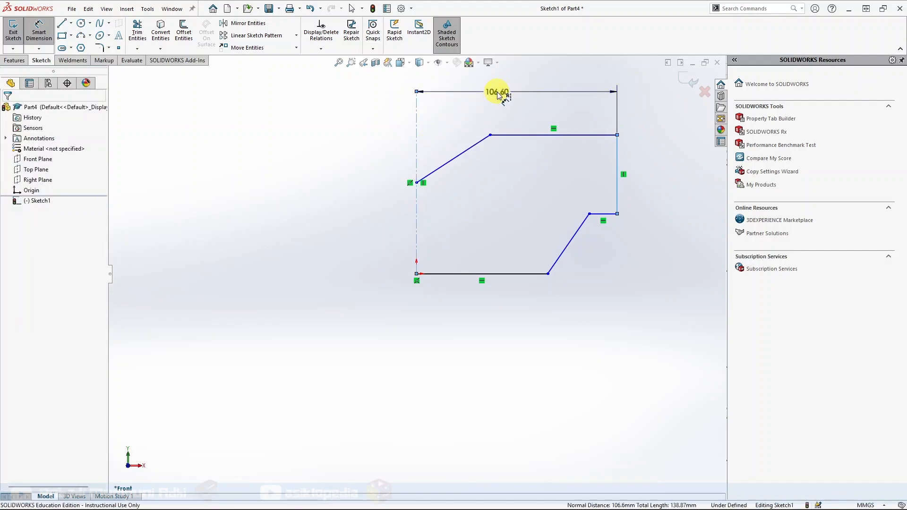
click(498, 94)
text(50)
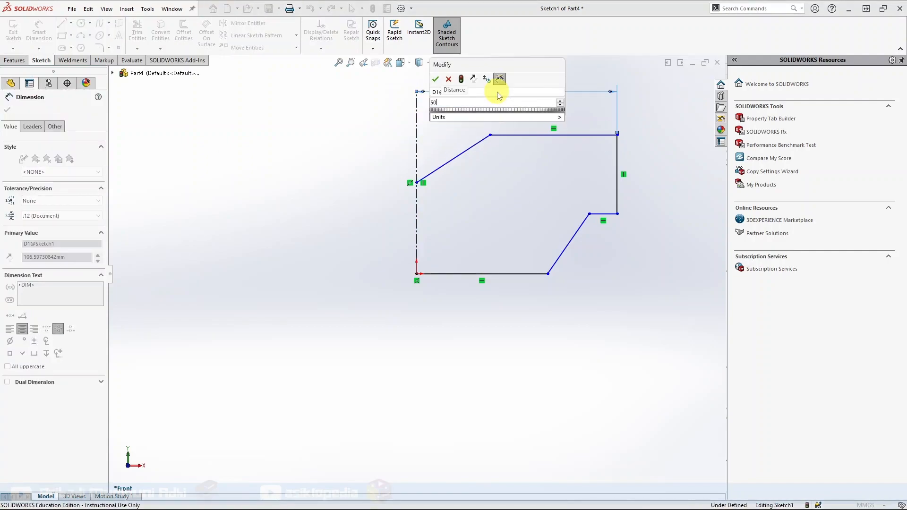
key(Return)
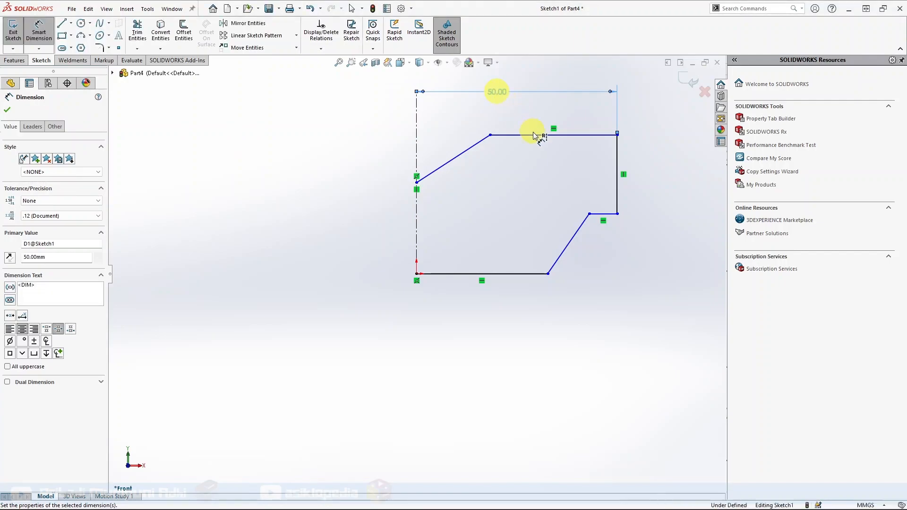
Step: Dimension the height between the profile's upper and lower horizontal lines as 27 mm
click(535, 135)
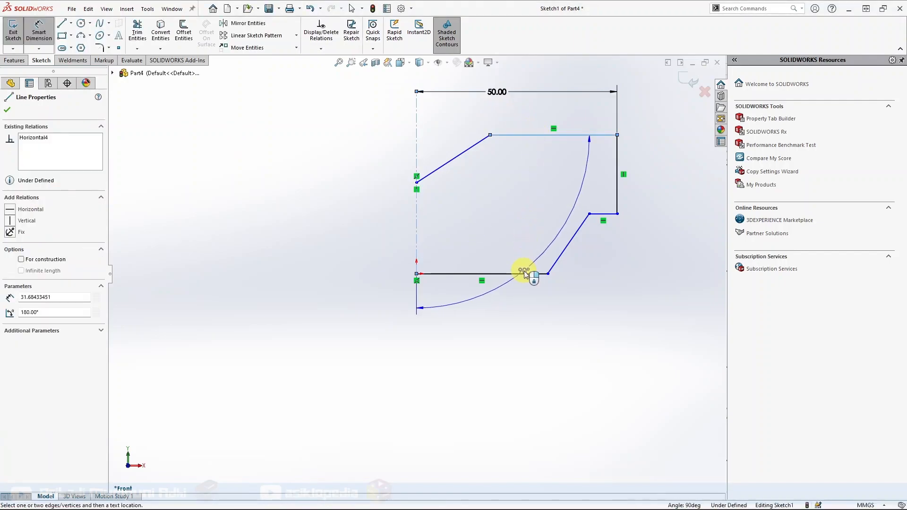
click(523, 273)
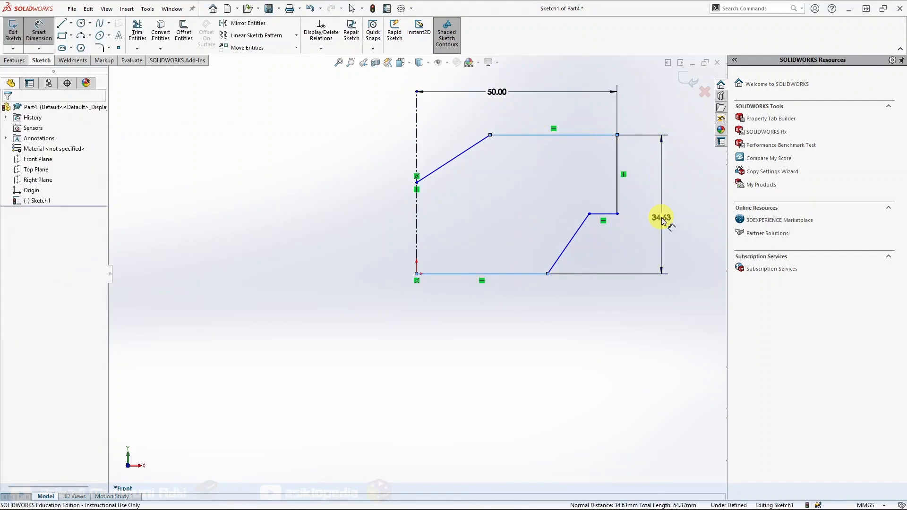
click(662, 221)
key(Return)
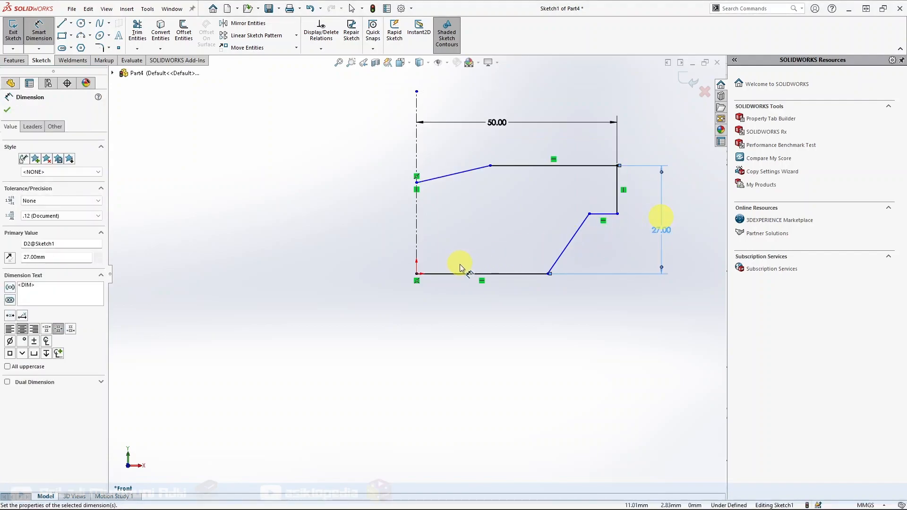
Step: Dimension the profile's bottom horizontal line as 30 mm, placing the dimension below it
click(492, 315)
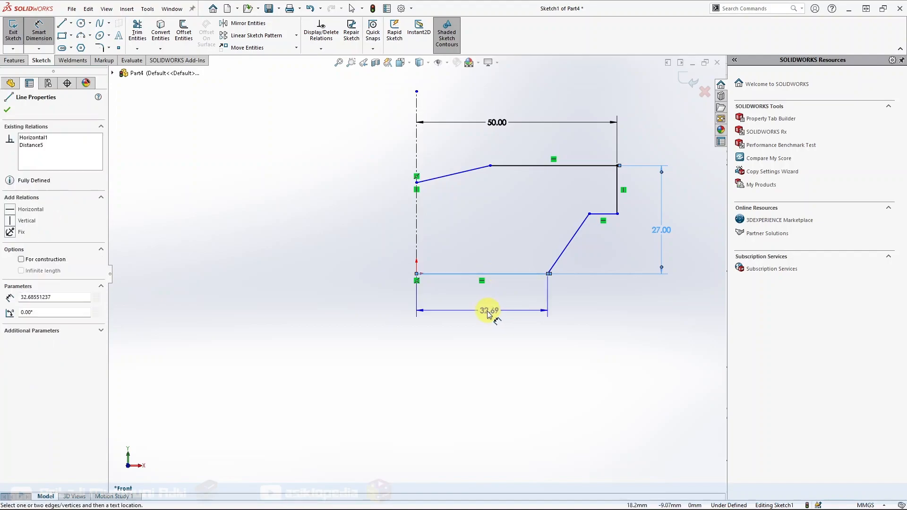
click(473, 309)
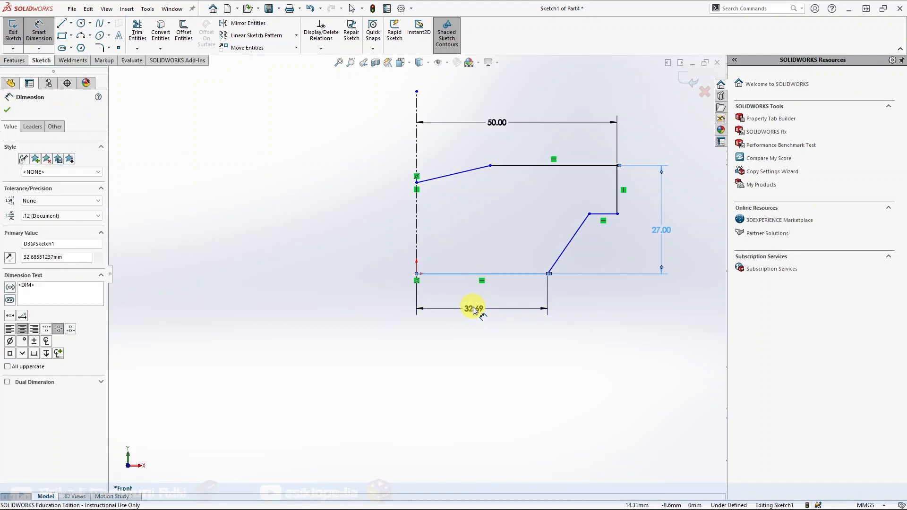
text(30)
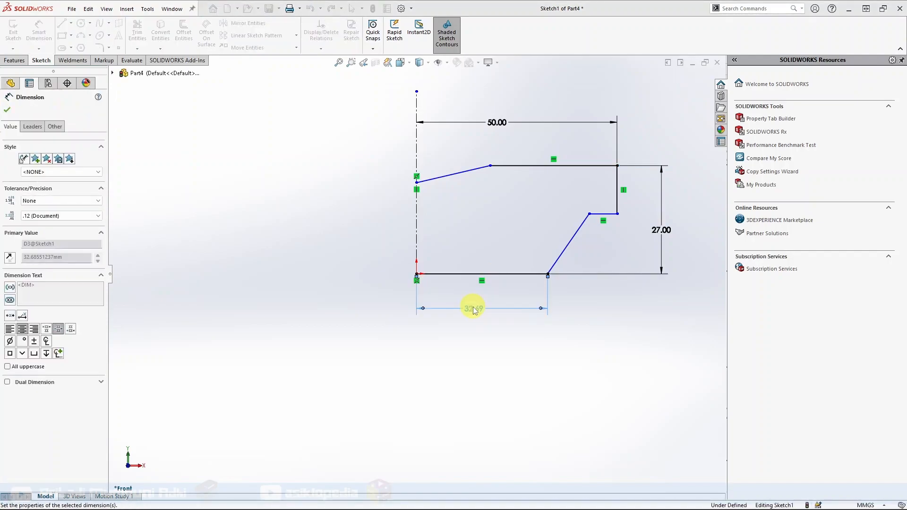
key(Return)
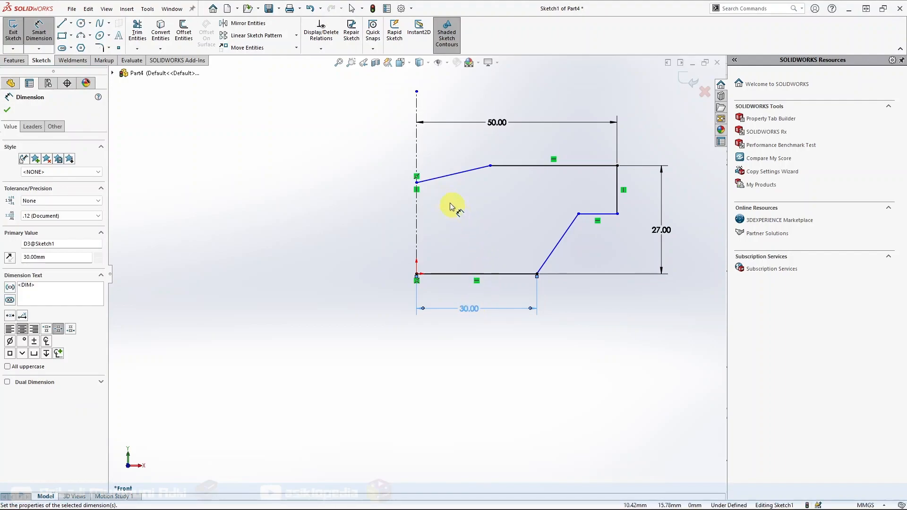
Step: Dimension the angle between the sloped top line and the vertical centerline as 45°
click(431, 179)
click(416, 158)
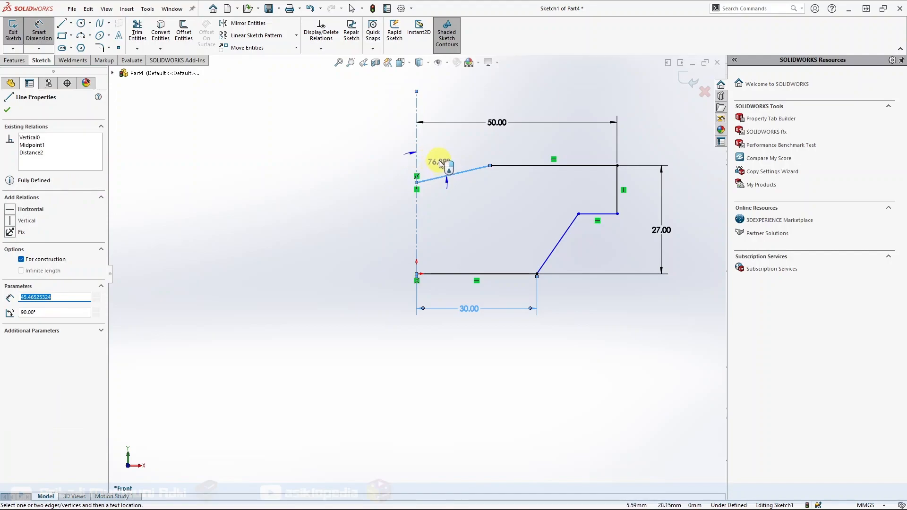
click(442, 159)
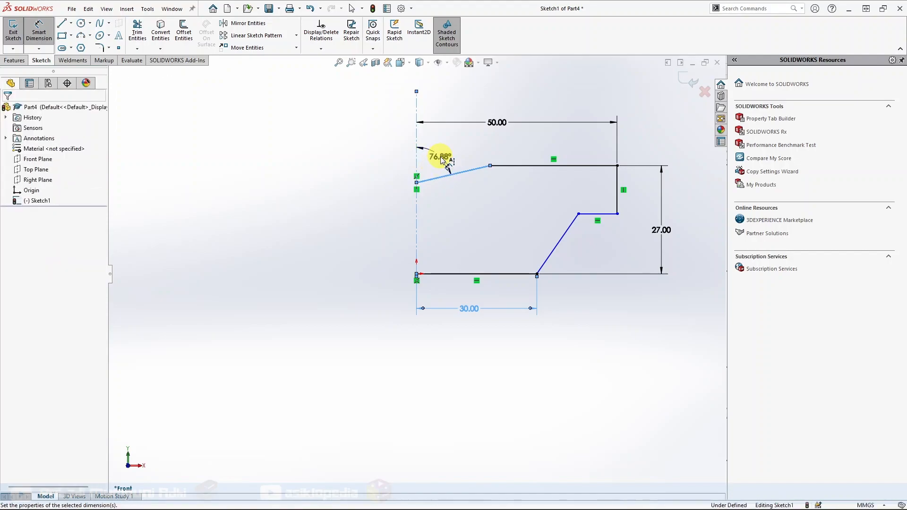
key(Return)
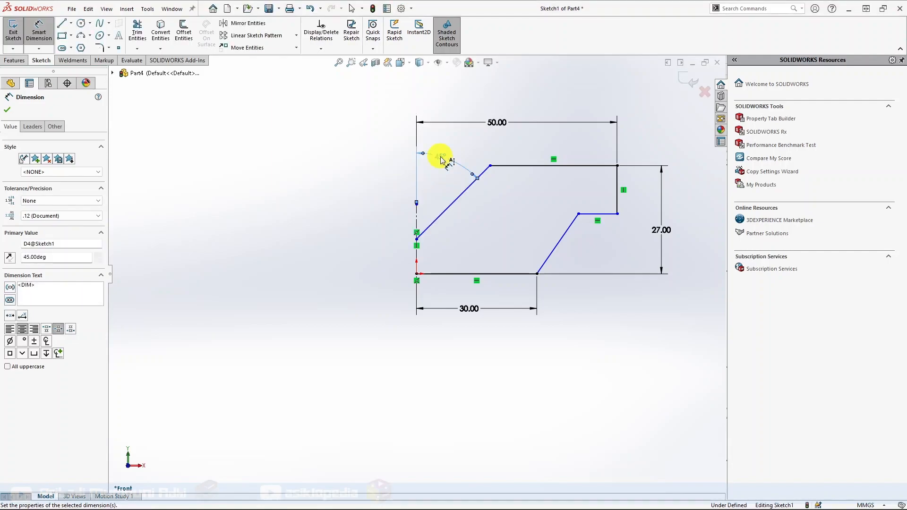
Step: Dimension the horizontal distance from the centerline to the sloped line's upper end as 20 mm and place the dimension above the angle
click(490, 166)
click(418, 182)
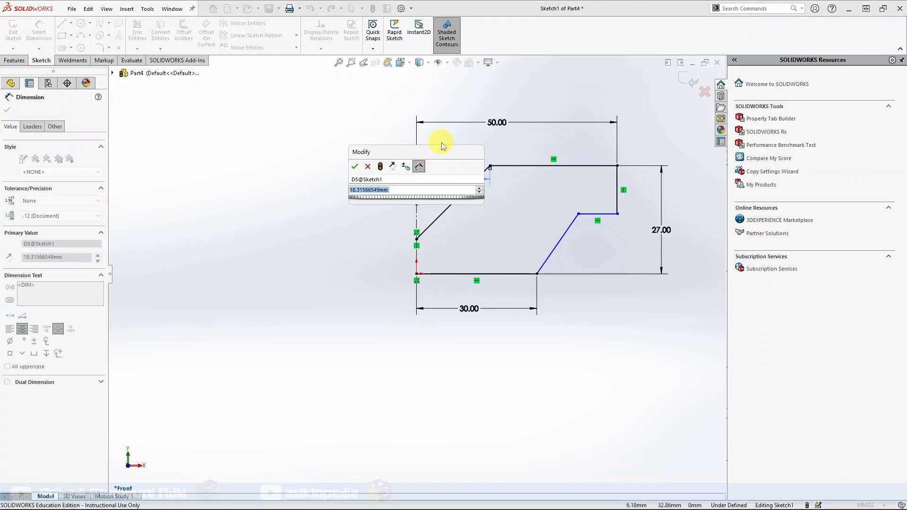
drag(443, 155, 292, 99)
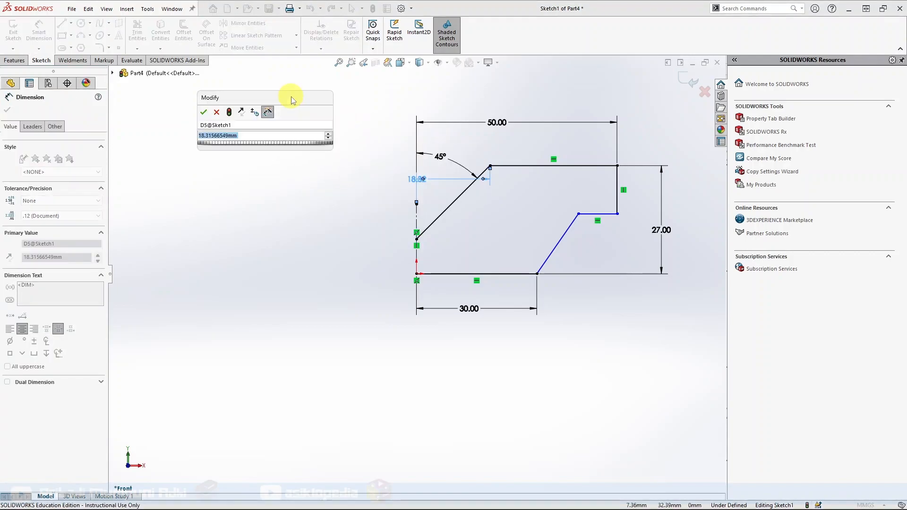
text(20)
key(Return)
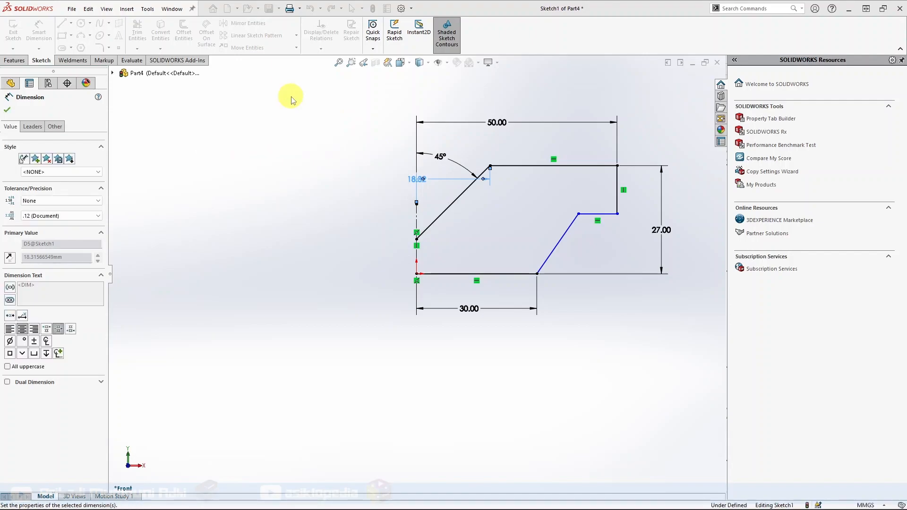
drag(415, 179, 447, 148)
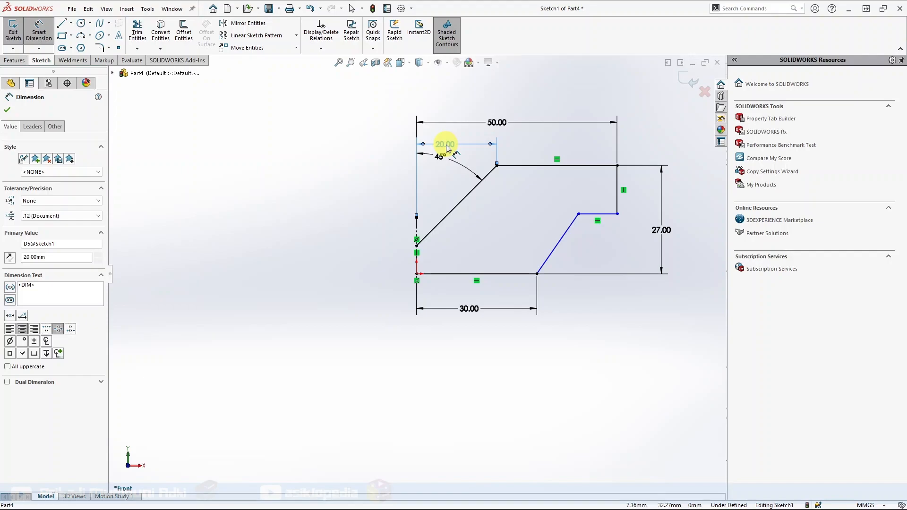
Step: Dimension the horizontal distance between the ends of the lower slanted line as 12.5 mm
click(538, 274)
click(579, 215)
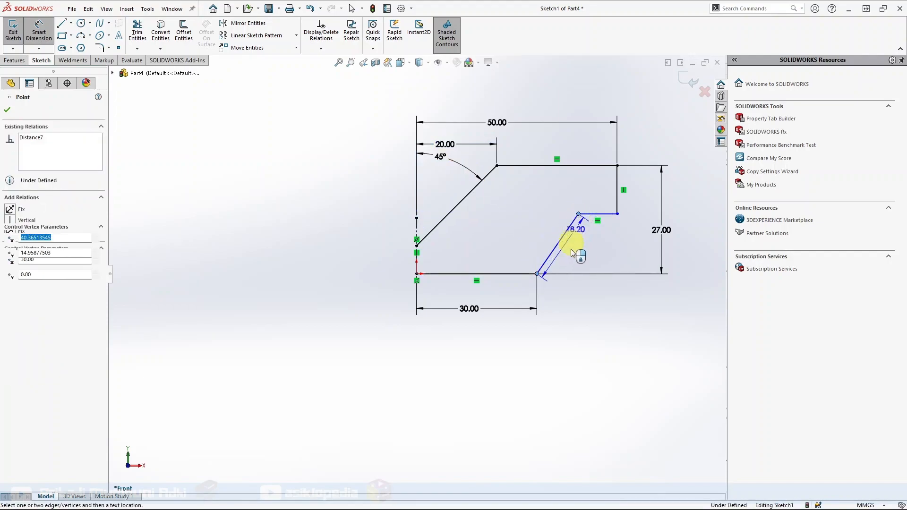
click(557, 310)
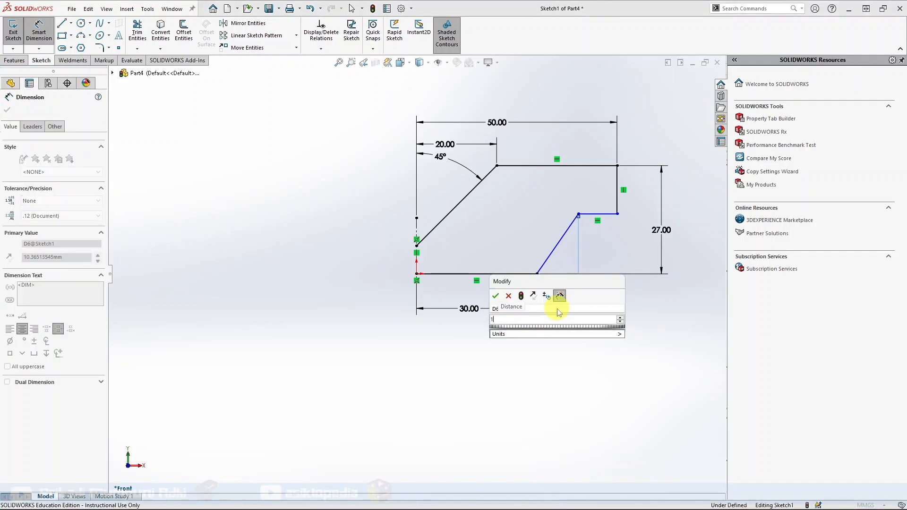
text(12.5)
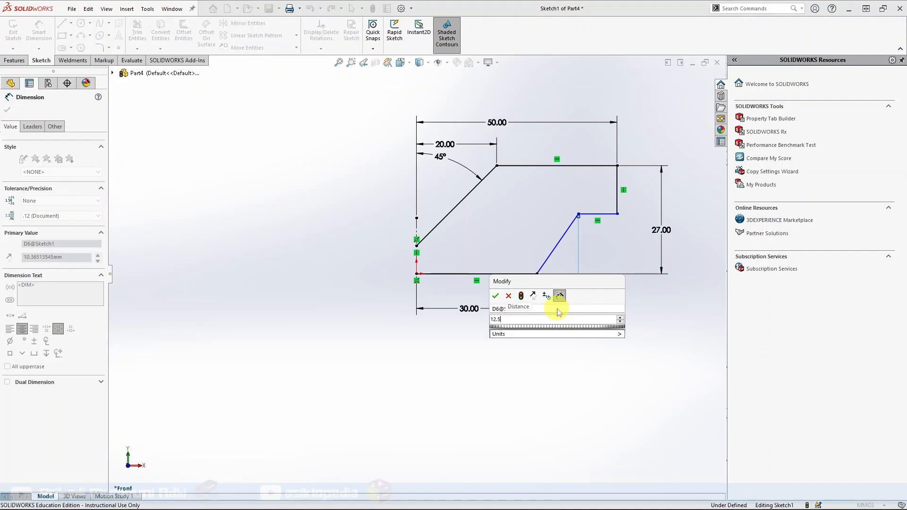
key(Return)
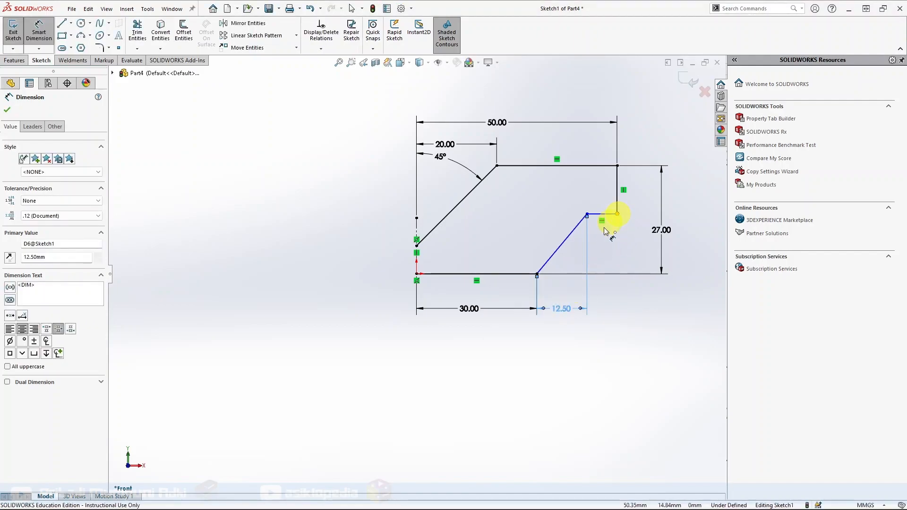
Step: Dimension the height from the bottom line to the step's short horizontal line as 12.5 mm and finish dimensioning
click(618, 214)
click(537, 274)
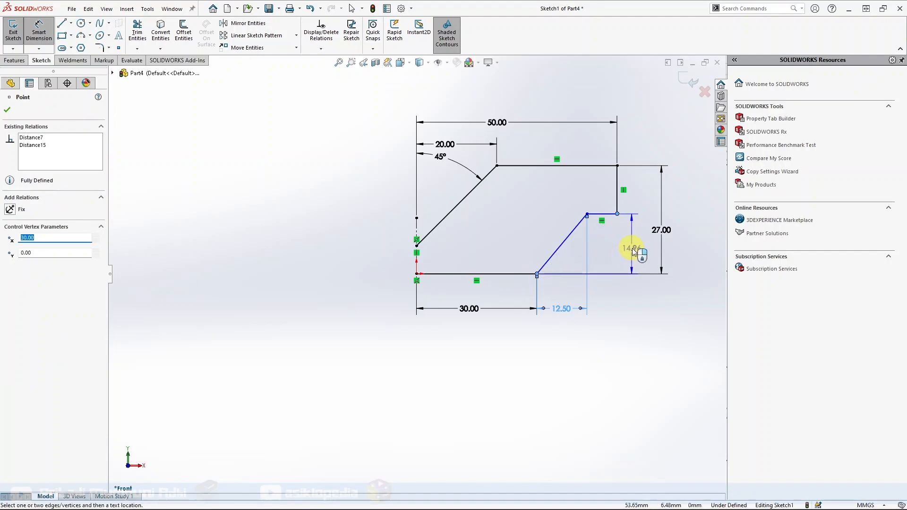
click(632, 248)
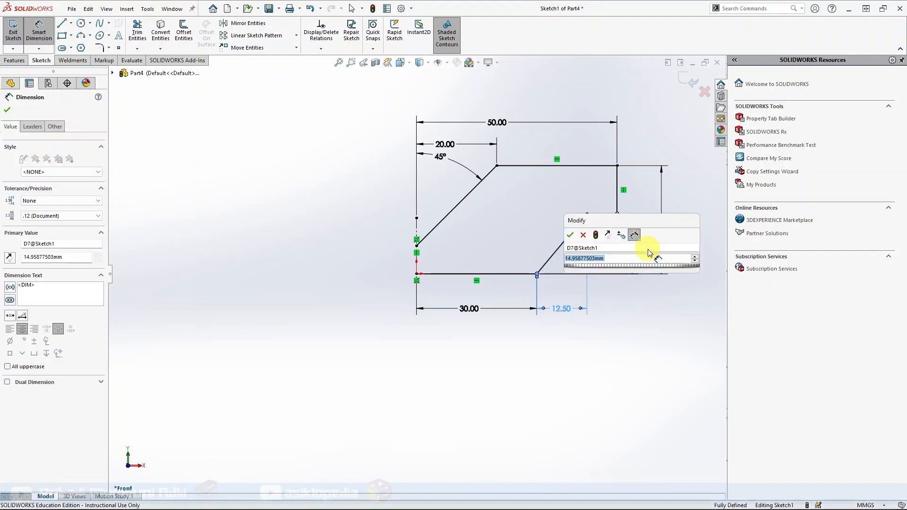
text(12.5)
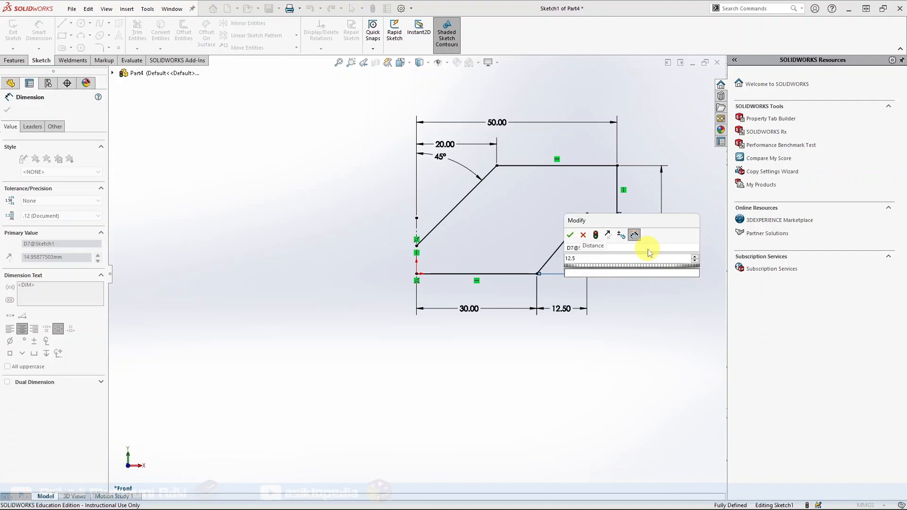
key(Return)
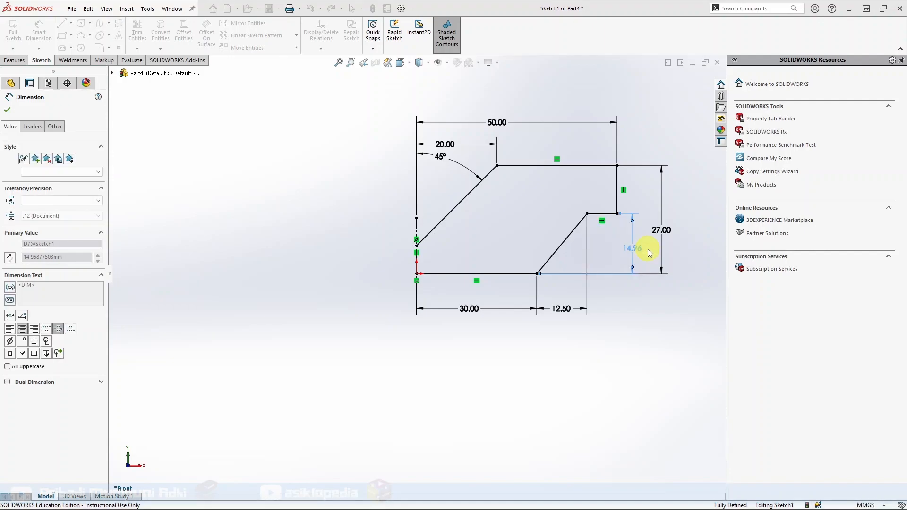
key(Escape)
key(Escape)
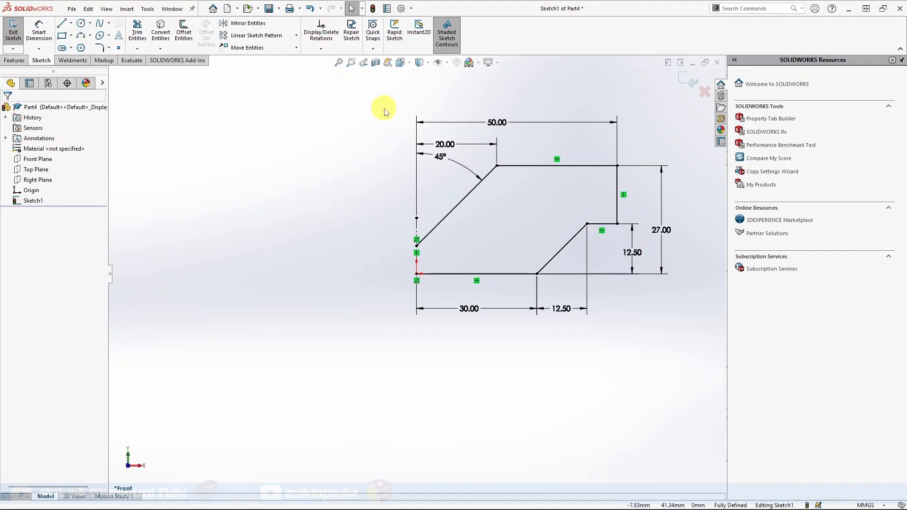
Step: Mirror the half profile about the vertical centerline and extrude the full profile 65 mm with the Mid Plane end condition
mouse_move(366, 105)
mouse_down()
mouse_move(562, 194)
mouse_move(708, 367)
mouse_move(689, 356)
mouse_up()
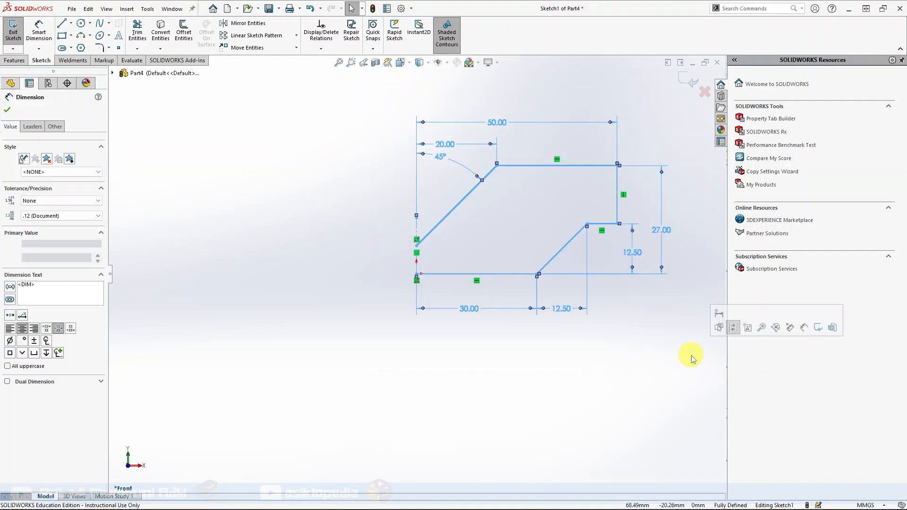
click(234, 24)
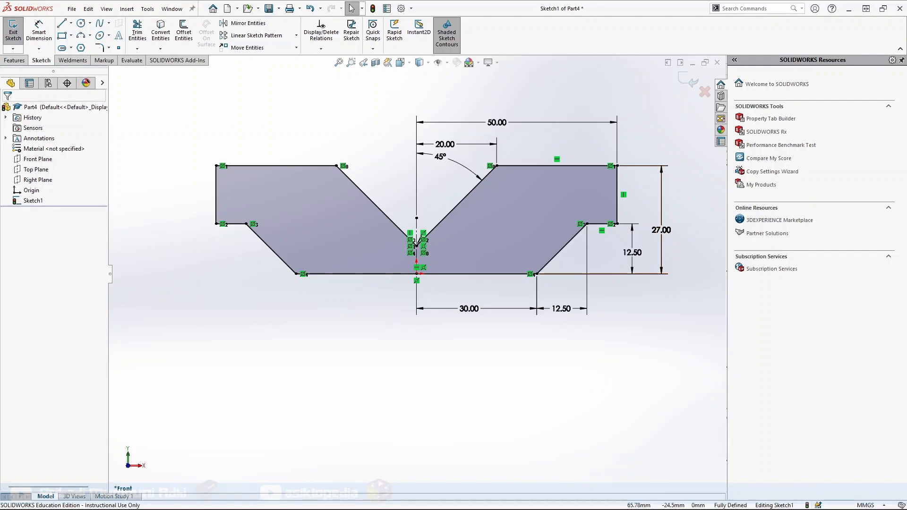
click(11, 61)
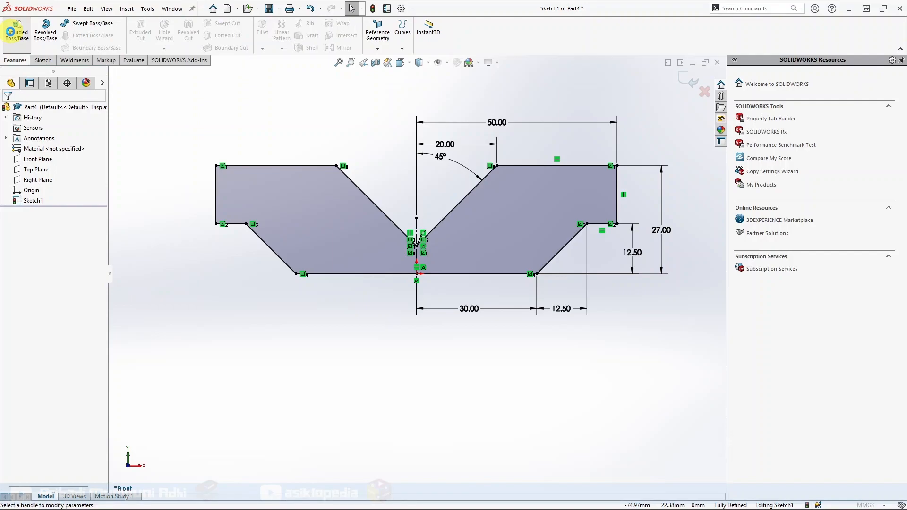
click(11, 32)
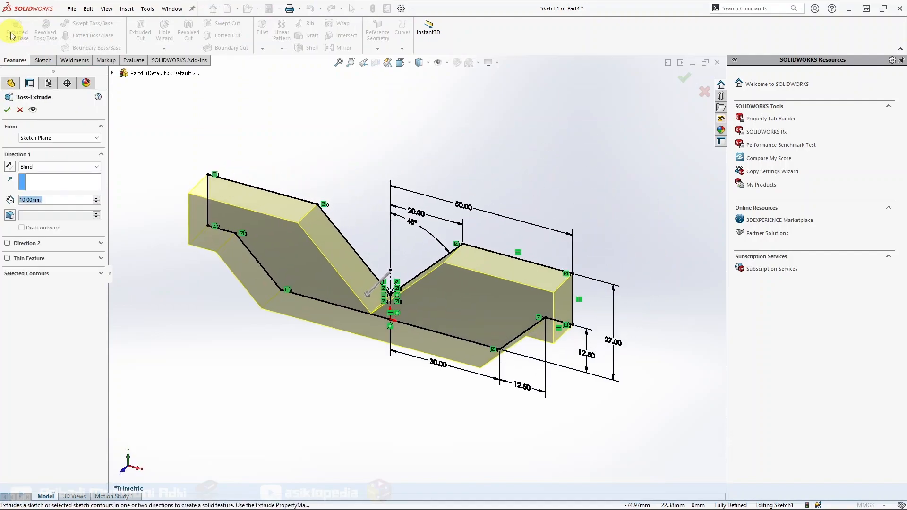
click(39, 167)
click(36, 207)
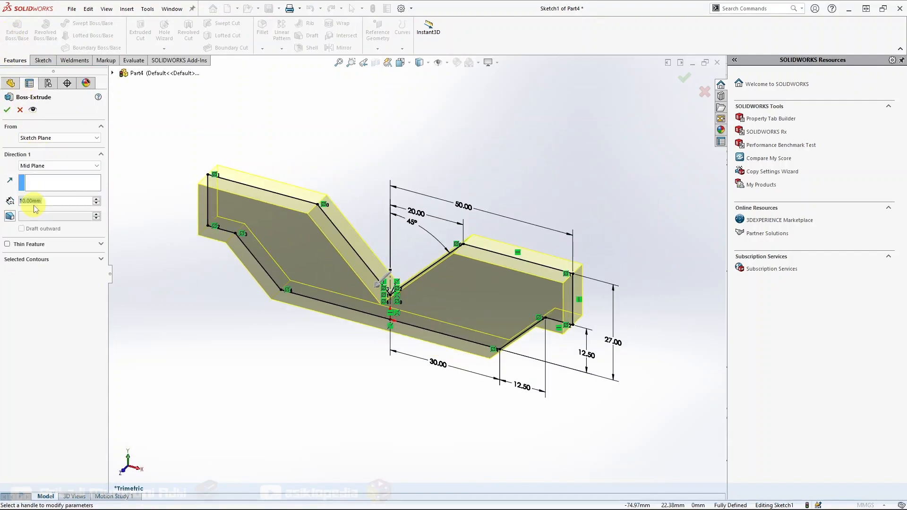
text(65)
key(Return)
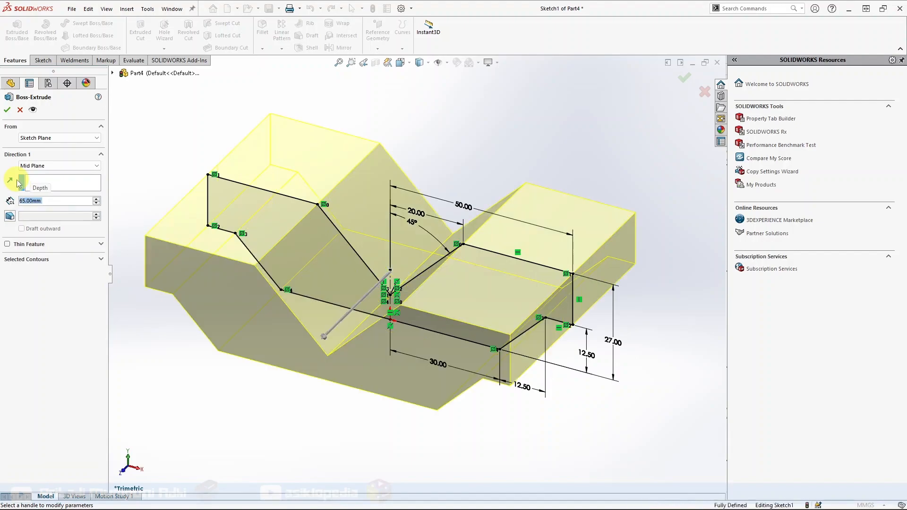
click(6, 110)
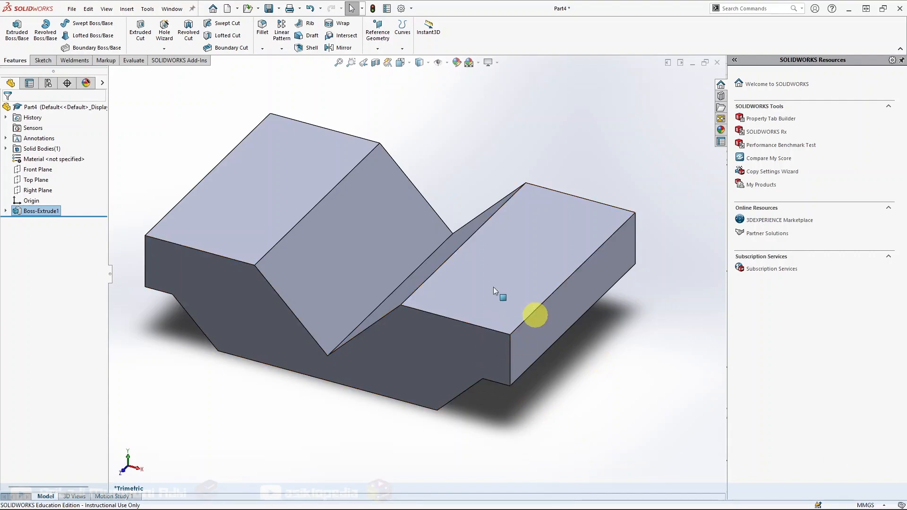
Step: Start a 45-degree chamfer on the right-hand upper front edge and set its distance to 1 mm
click(263, 48)
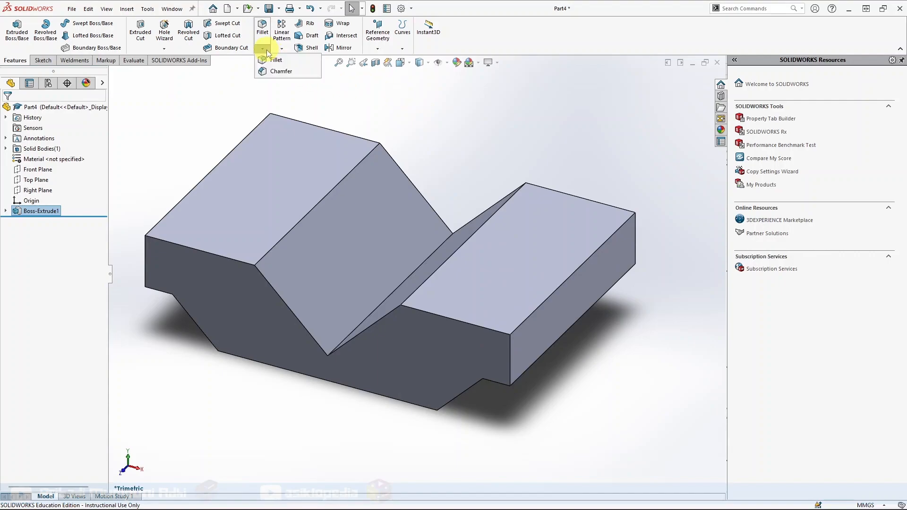
click(275, 72)
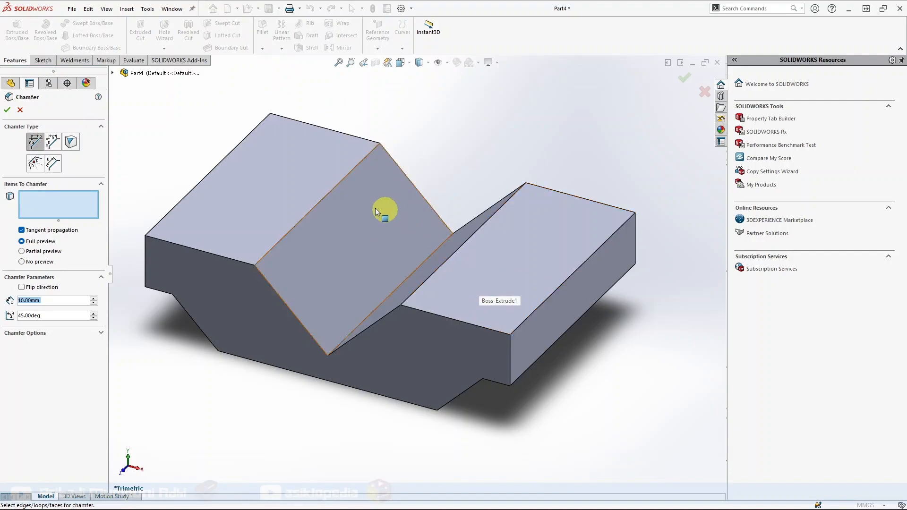
click(478, 325)
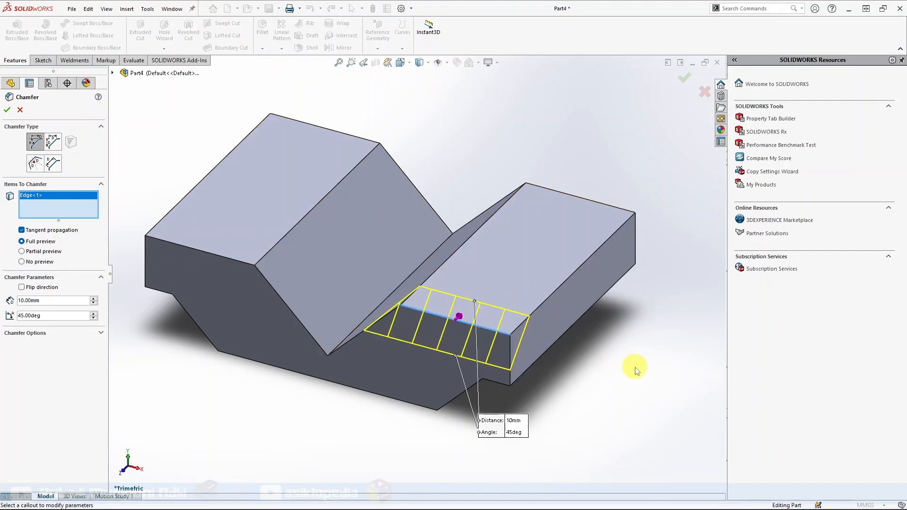
double_click(59, 301)
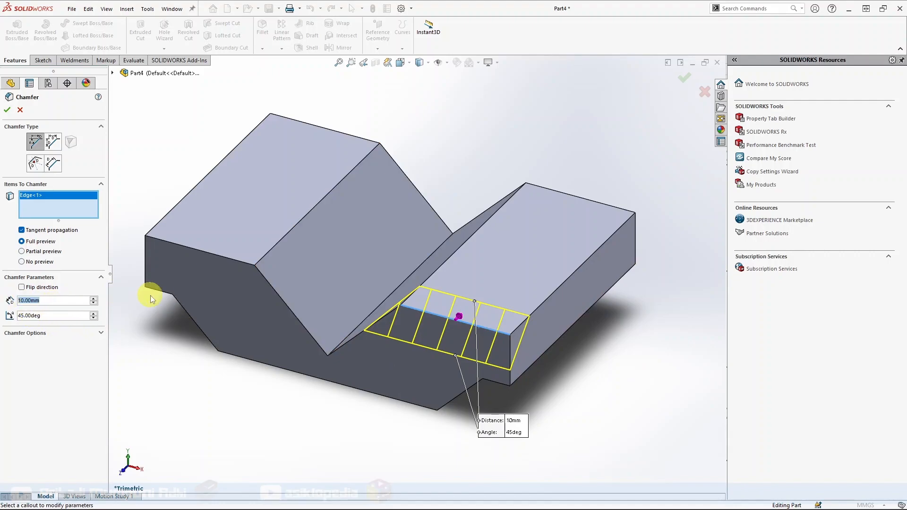
text(1)
key(Return)
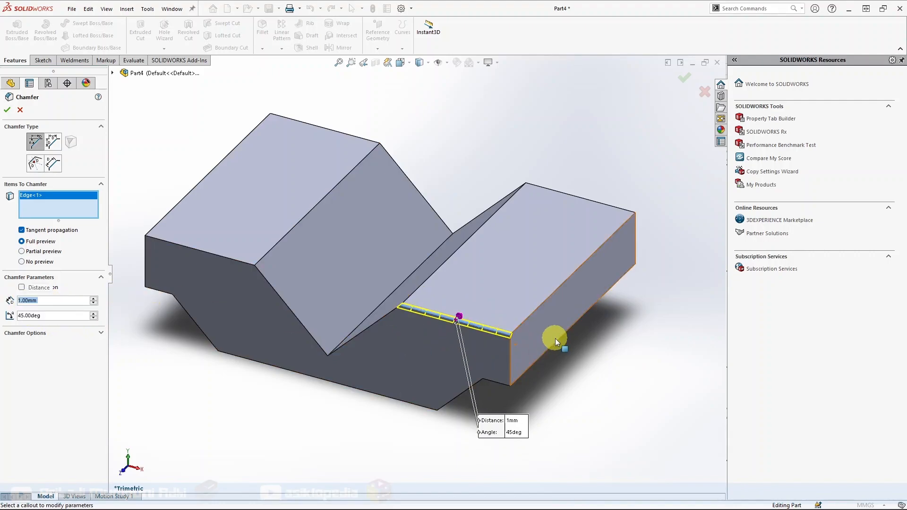
Step: Add the right vertical front edge, both V-groove front edges and the left-hand upper front edge to the chamfer
click(509, 356)
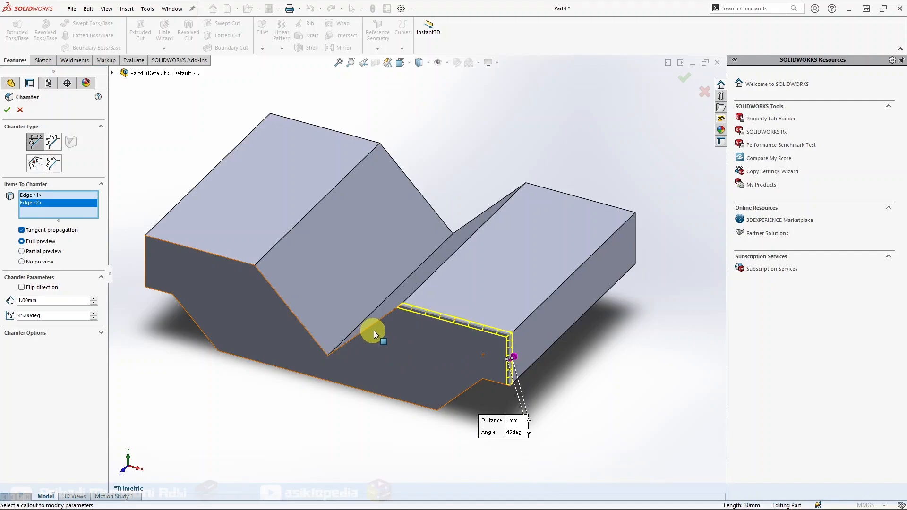
click(380, 320)
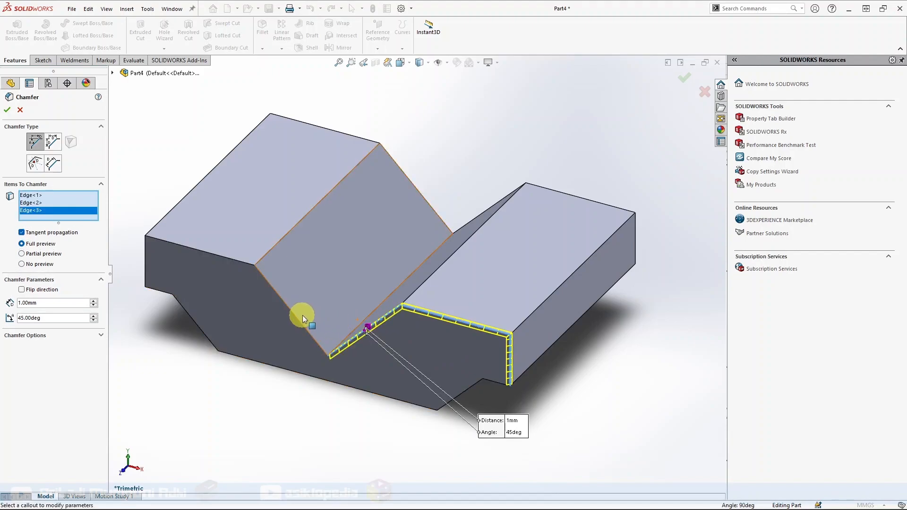
click(295, 313)
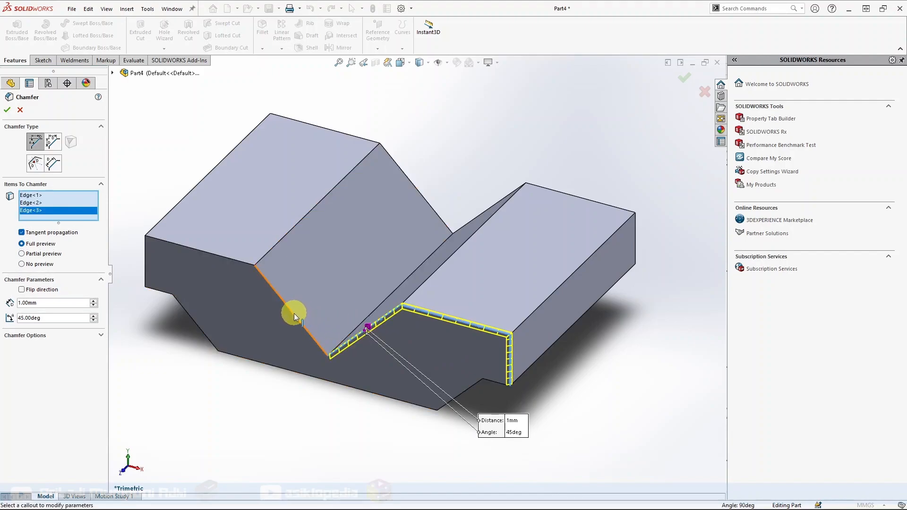
click(233, 260)
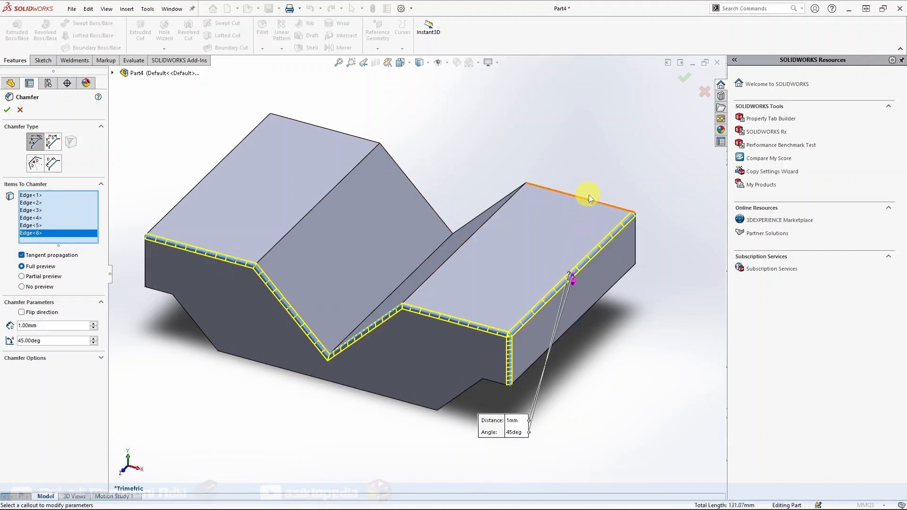
Step: Add the long outer upper edges, the rear upper edges and both rear V-groove edges to the chamfer
click(623, 213)
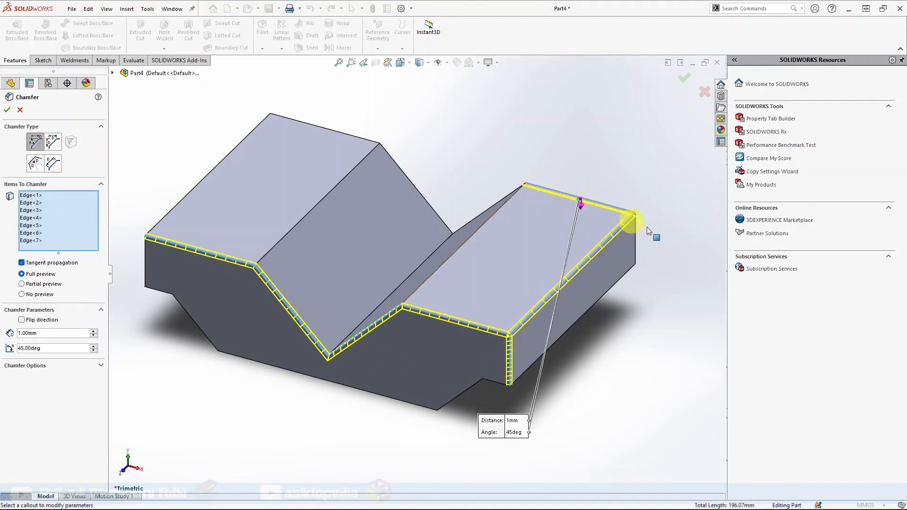
click(181, 199)
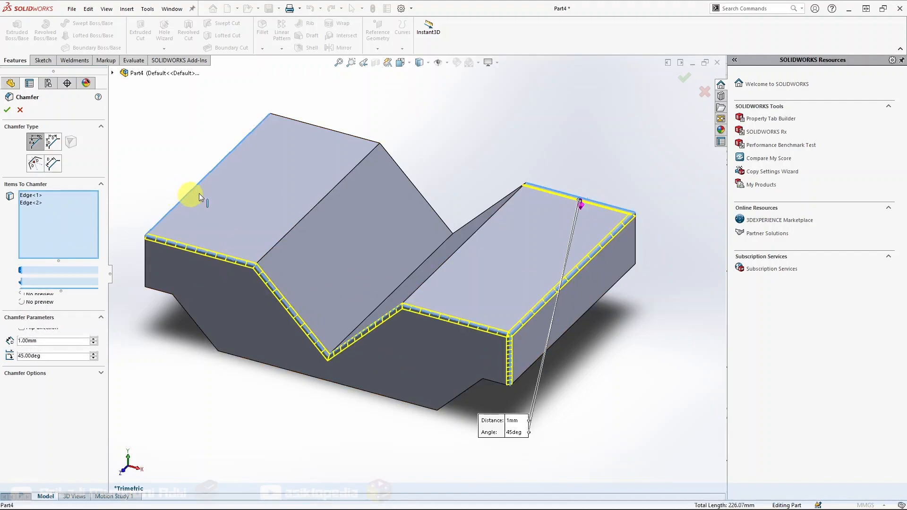
click(322, 127)
click(411, 183)
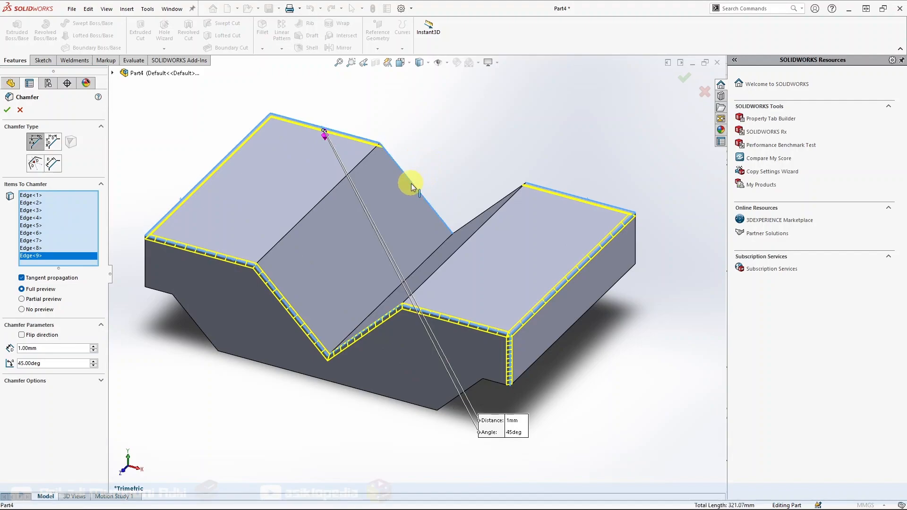
click(479, 216)
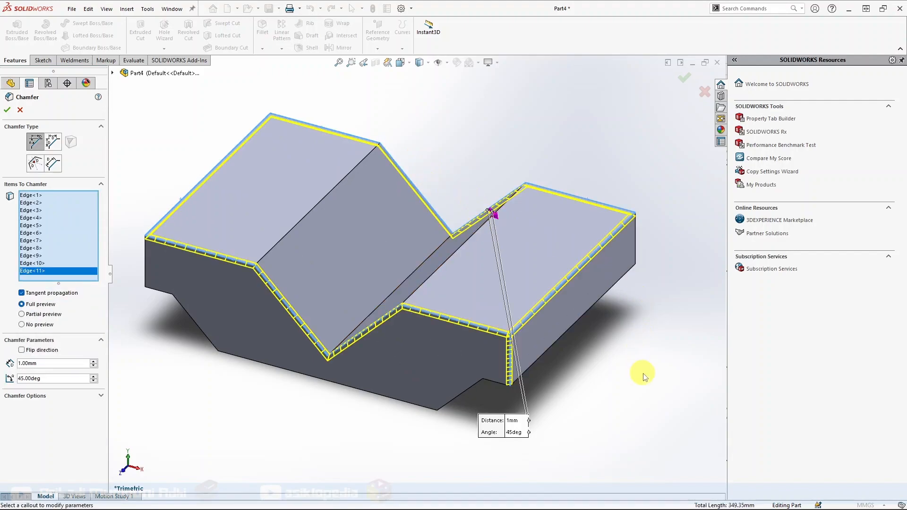
Step: Add the two vertical outer edges of the rear face and apply the chamfer
middle_drag(638, 373, 518, 415)
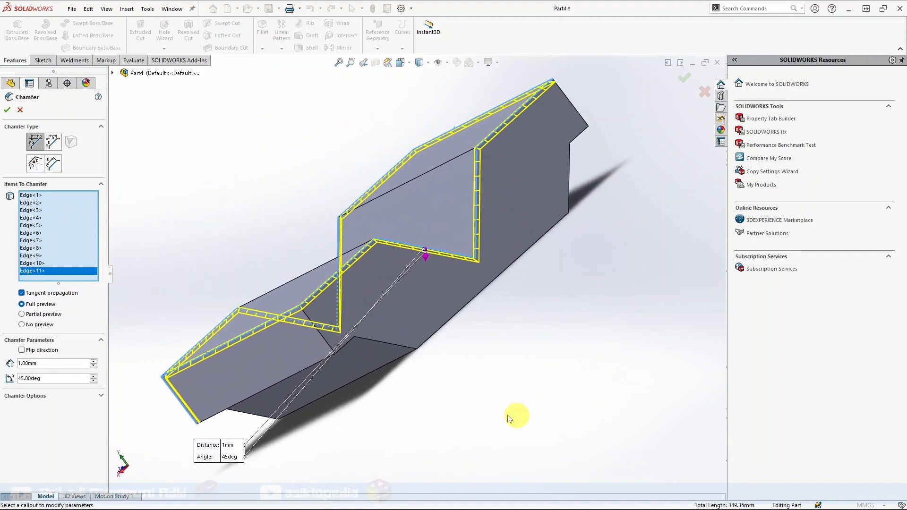
click(326, 342)
middle_drag(612, 250, 537, 348)
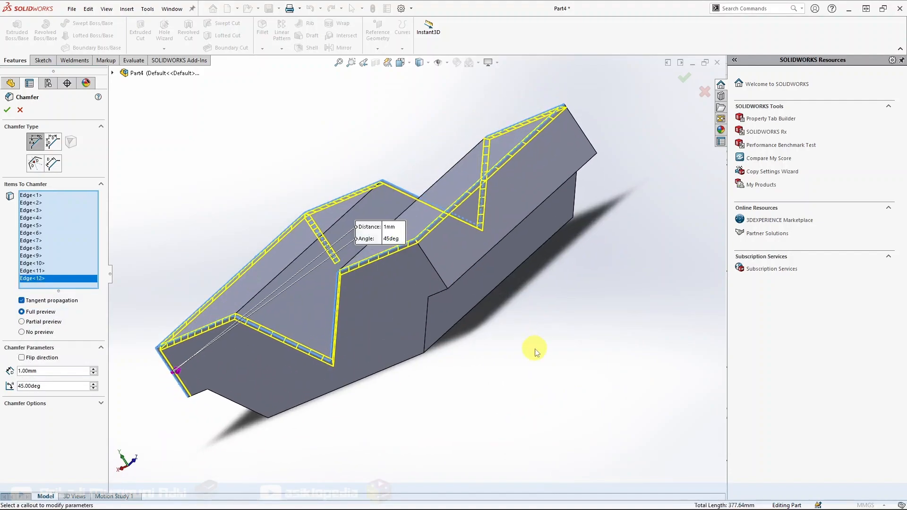
click(437, 274)
middle_drag(531, 289, 572, 320)
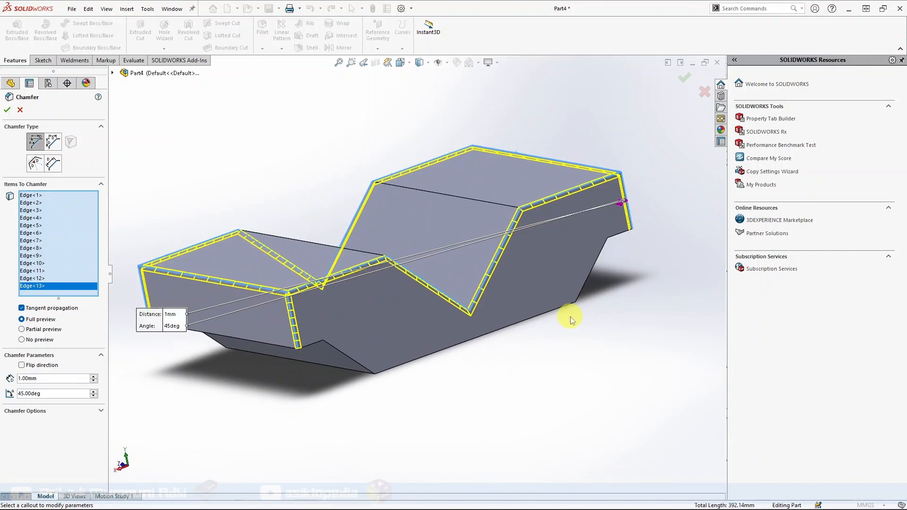
click(7, 110)
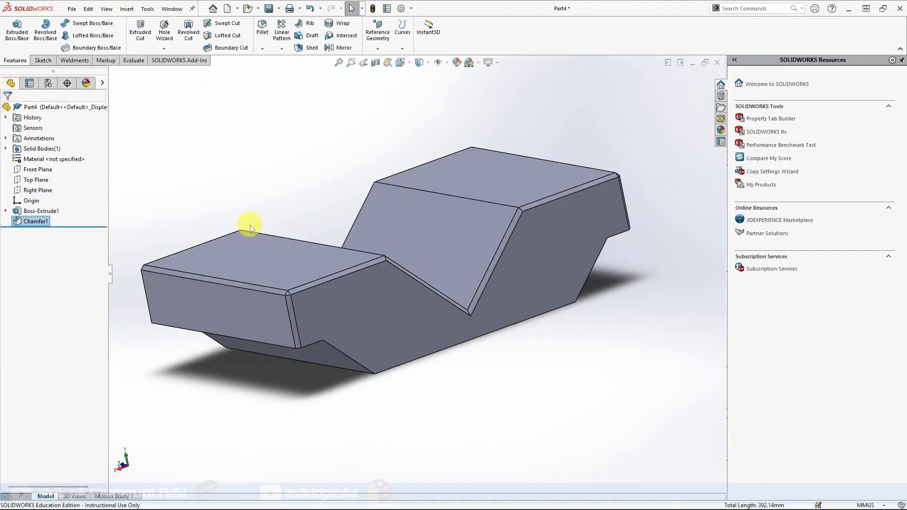
Step: Set the isometric view and save the part as insert
key(ctrl+7)
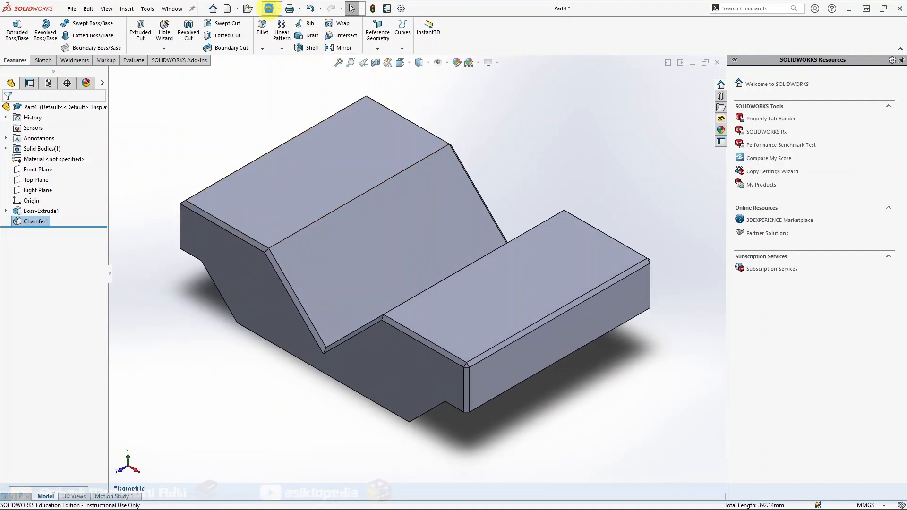
click(269, 9)
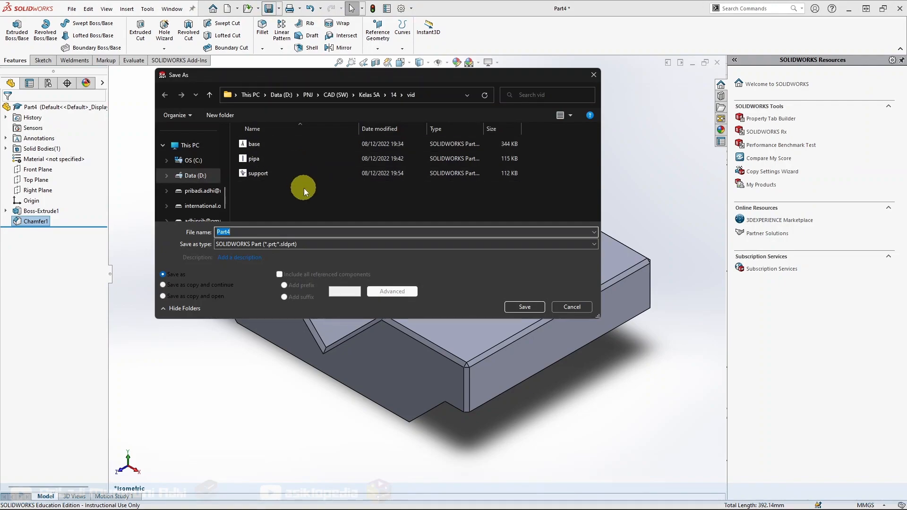
text(insert)
click(524, 307)
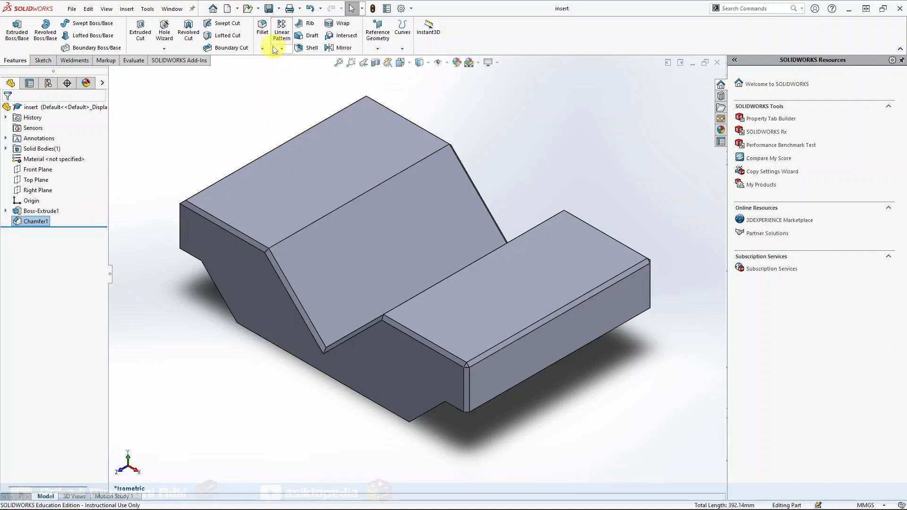
Step: Create a new part document and open a sketch on the Front Plane
click(227, 8)
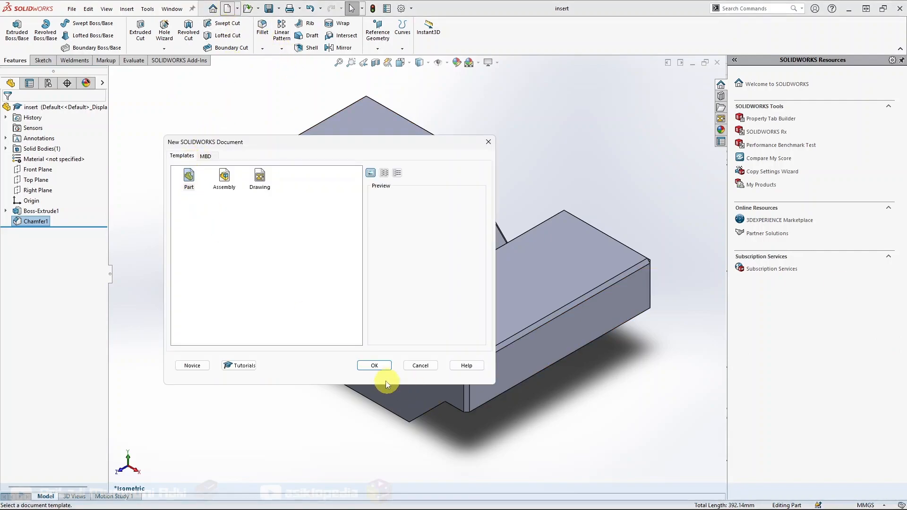
click(374, 365)
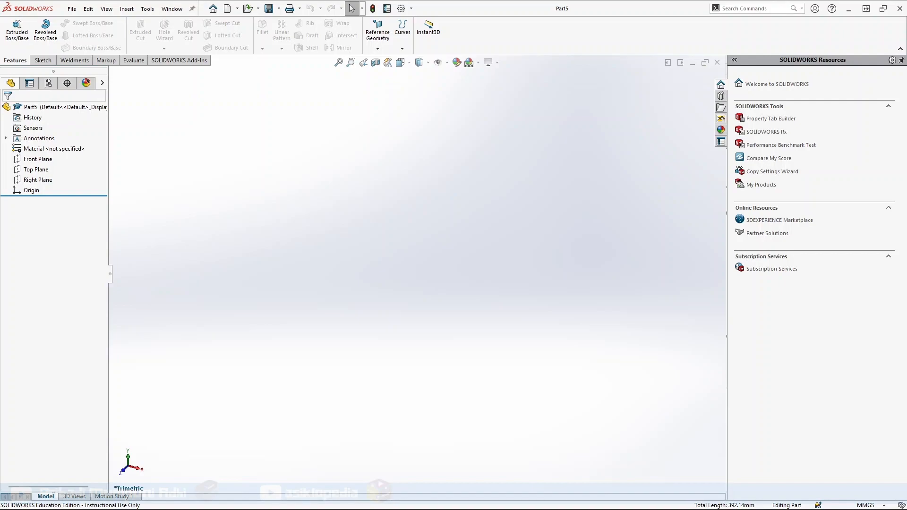
click(35, 159)
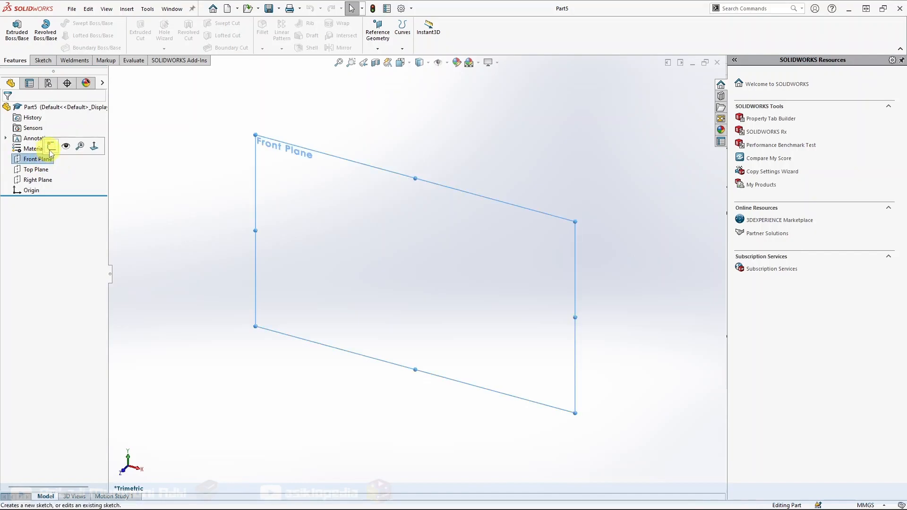
click(51, 147)
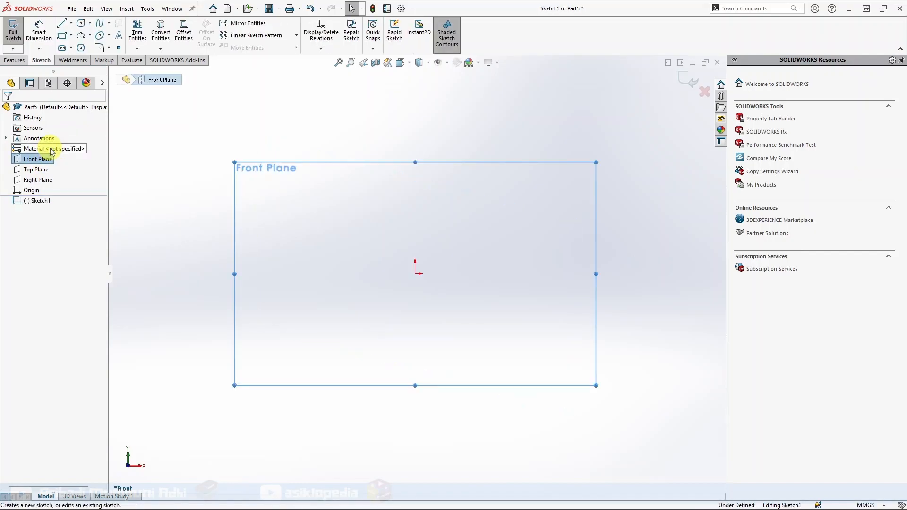
Step: Sketch a closed L-shaped profile from the origin, about 129 mm long and 12.6 mm thick, with a short downward leg at its far end
click(61, 23)
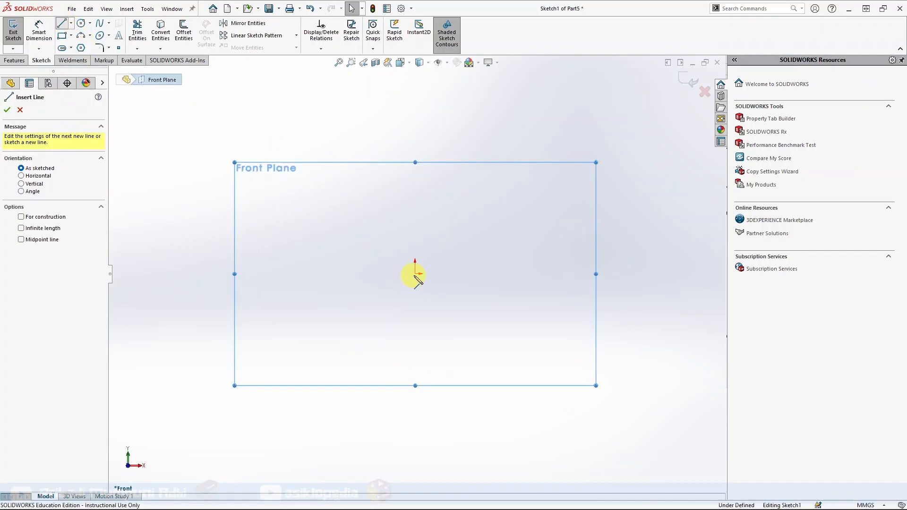
click(416, 273)
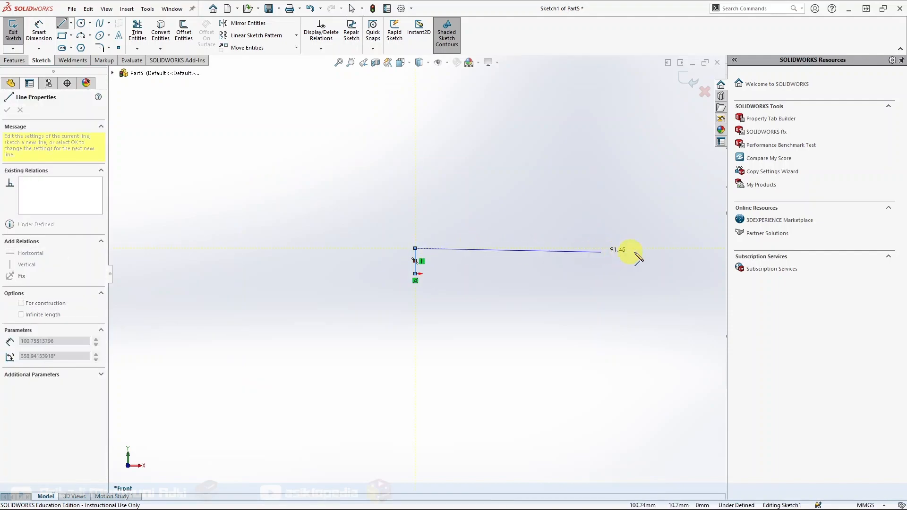
click(678, 248)
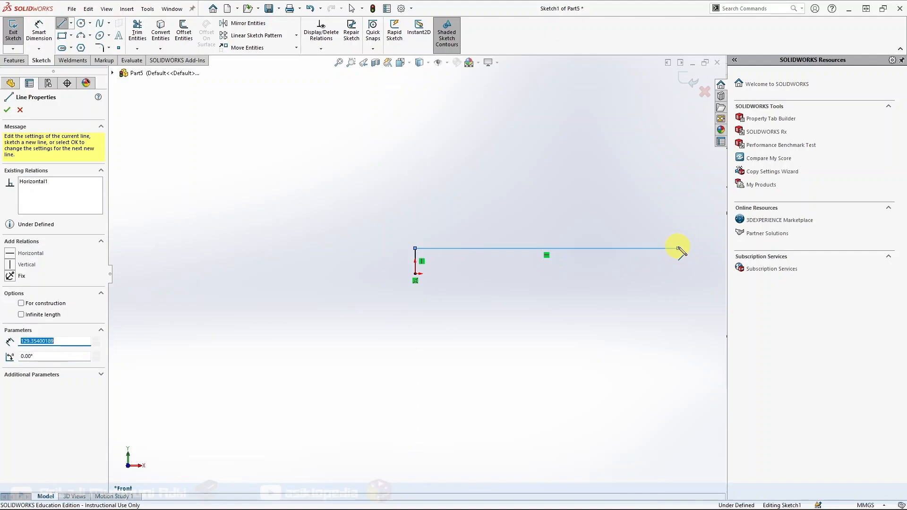
click(678, 296)
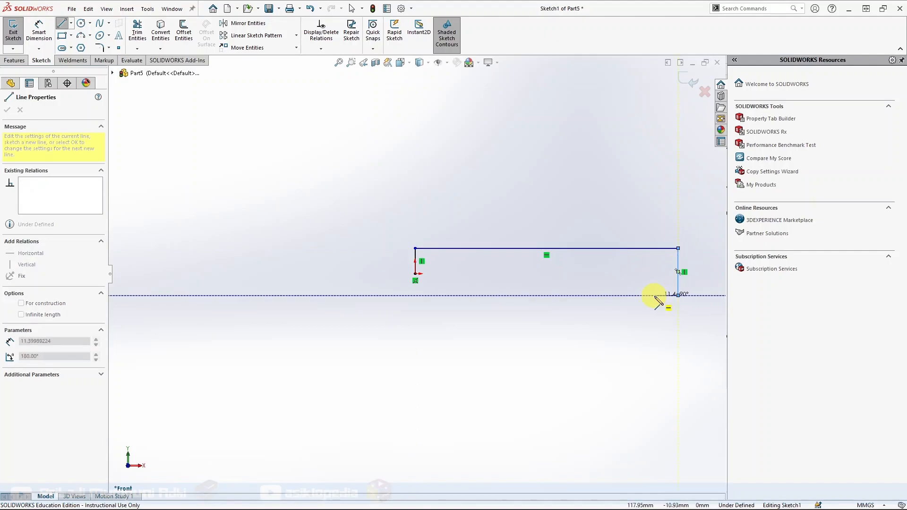
click(651, 295)
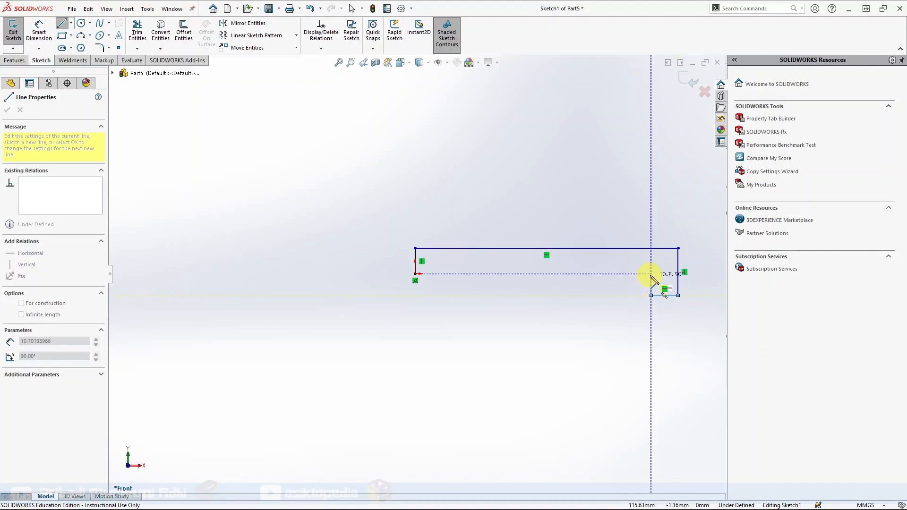
click(651, 273)
click(415, 273)
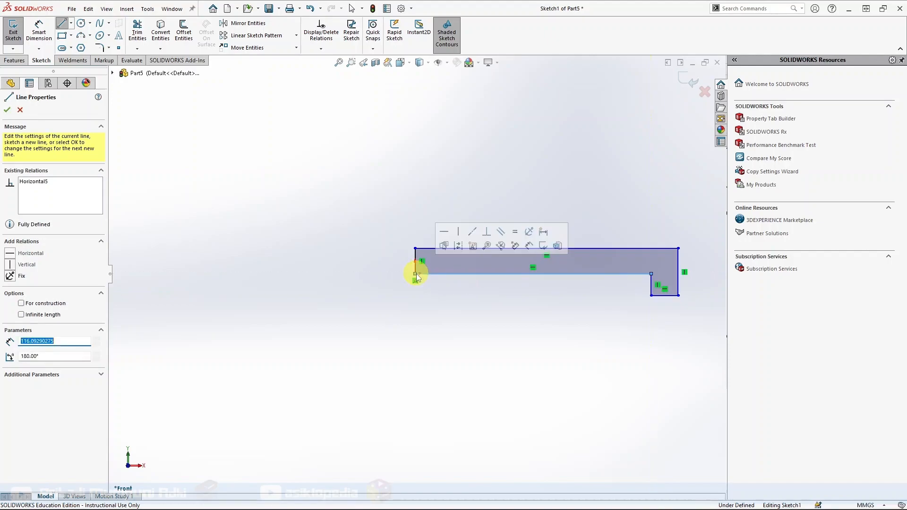
Step: Dimension the short vertical line at the origin as 9.5 mm
right_drag(342, 280, 383, 212)
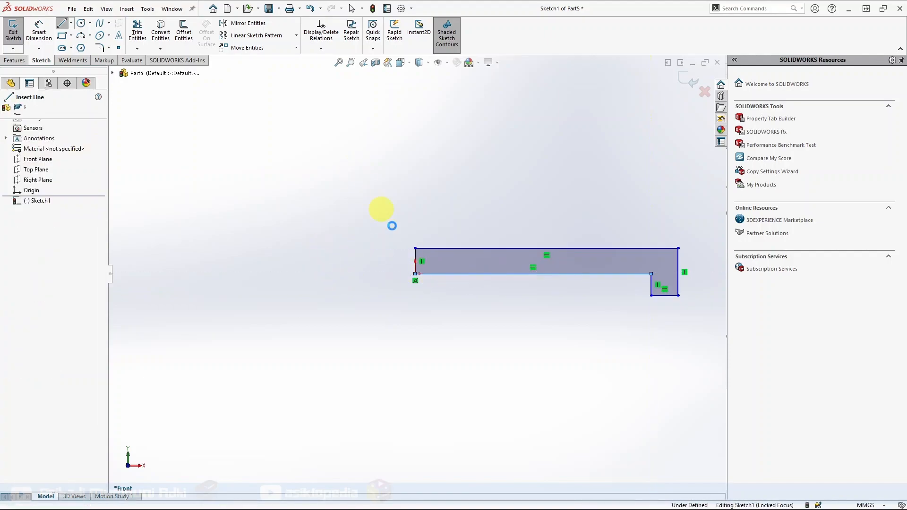
click(415, 257)
click(381, 267)
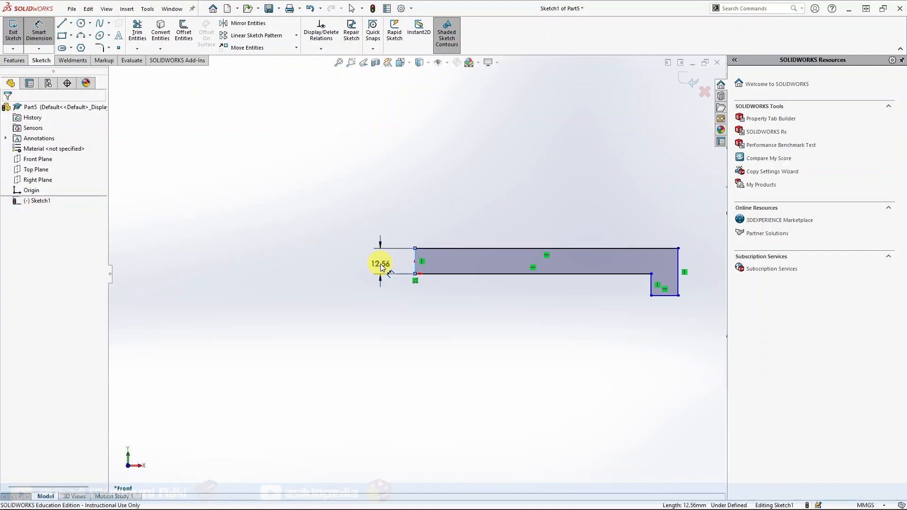
text(9)
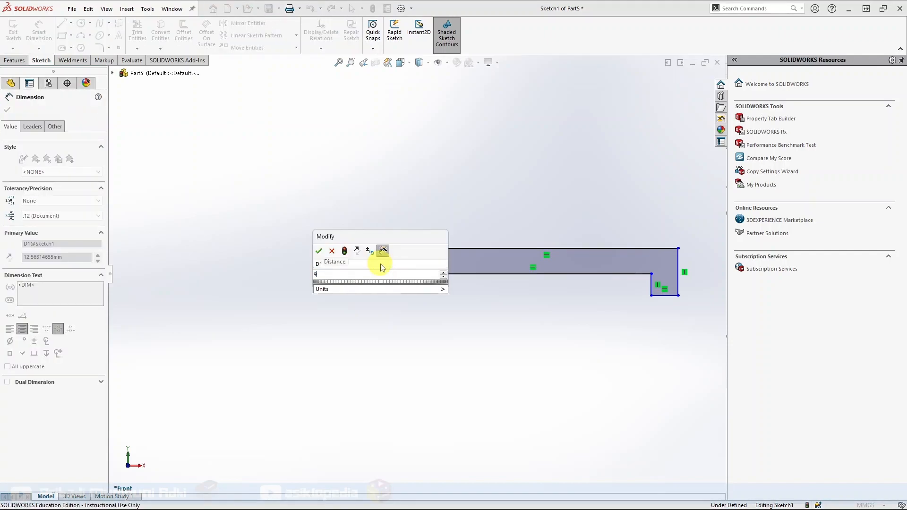
text(.5)
key(Return)
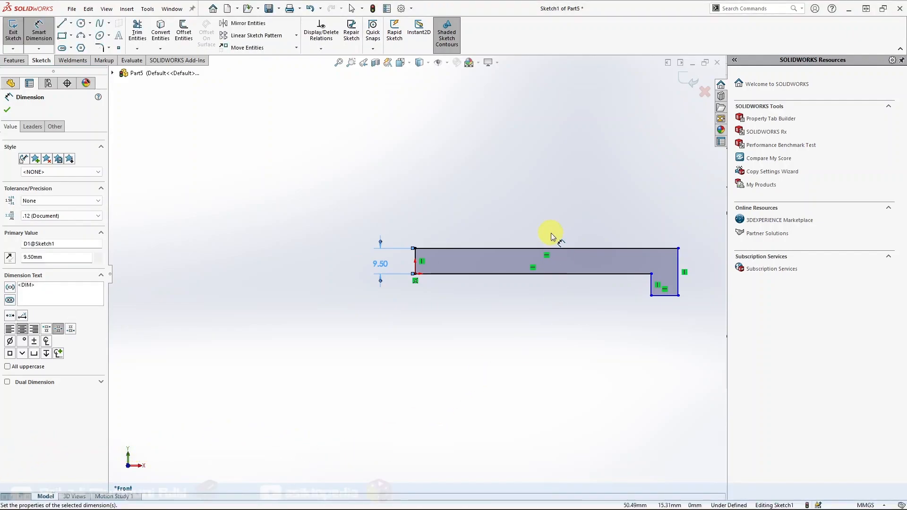
Step: Dimension the profile's long upper line as 110 mm and the bottom line of the downward leg as 20 mm
click(559, 248)
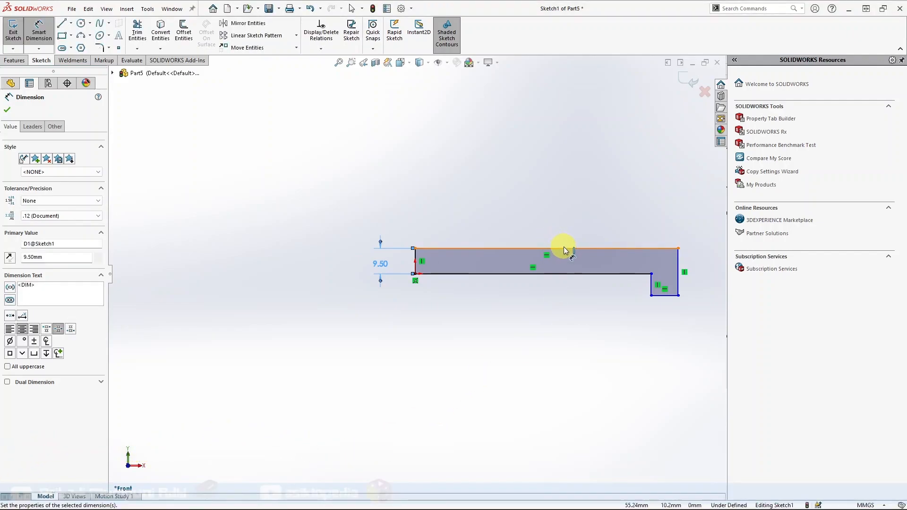
click(545, 198)
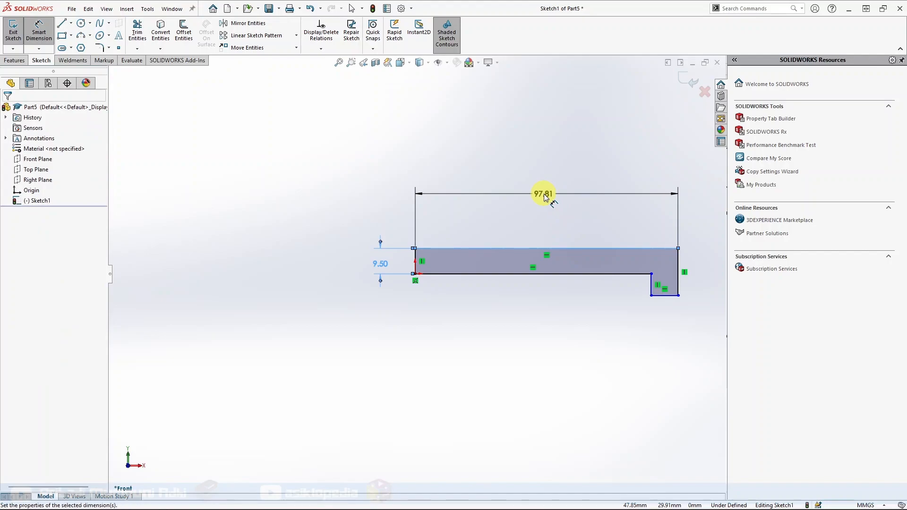
text(110)
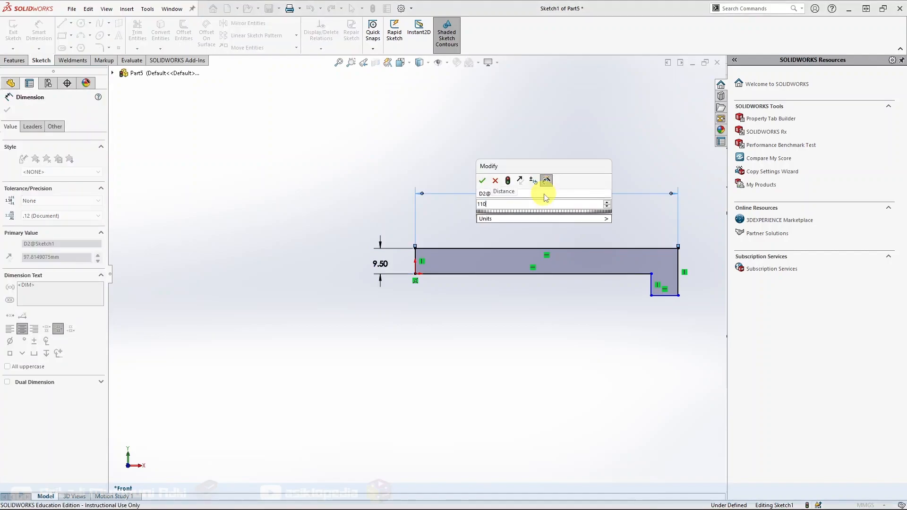
key(Return)
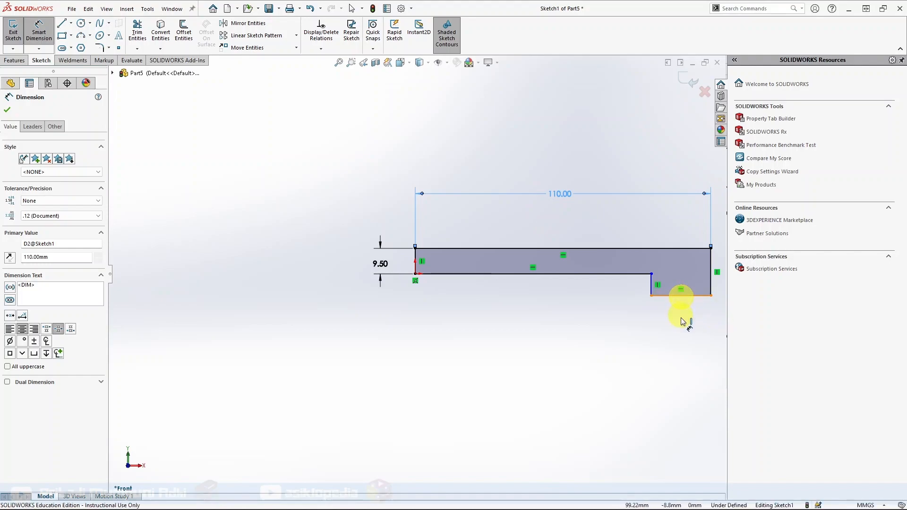
click(681, 297)
click(680, 319)
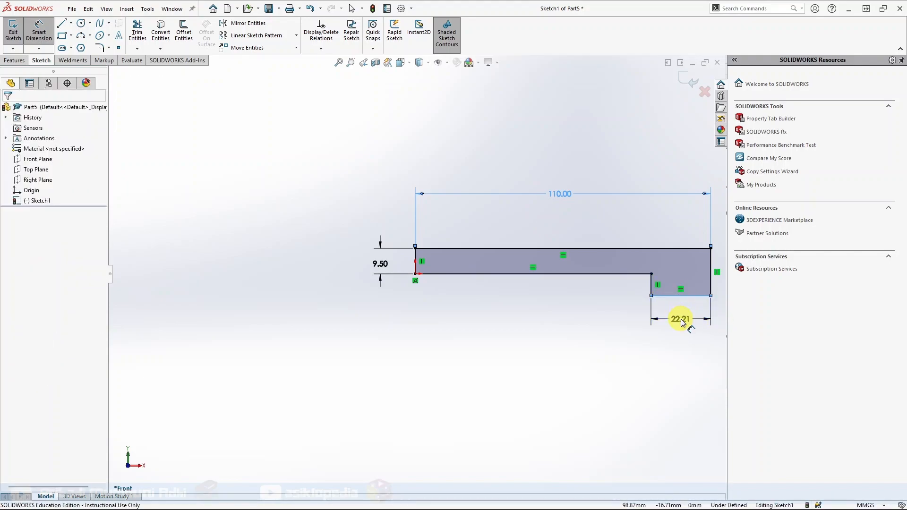
text(20)
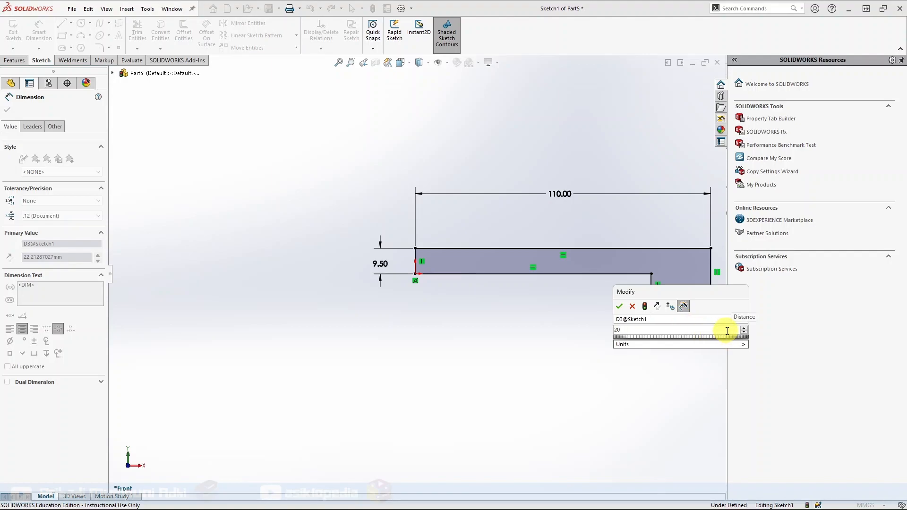
key(Return)
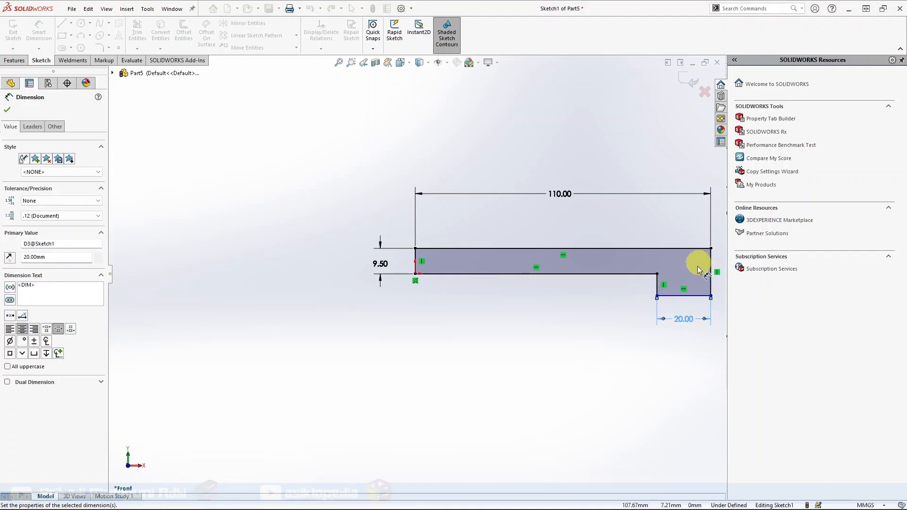
Step: Dimension the vertical line at the profile's far end, beside the leg, as 15 mm
scroll(699, 275, up, 2)
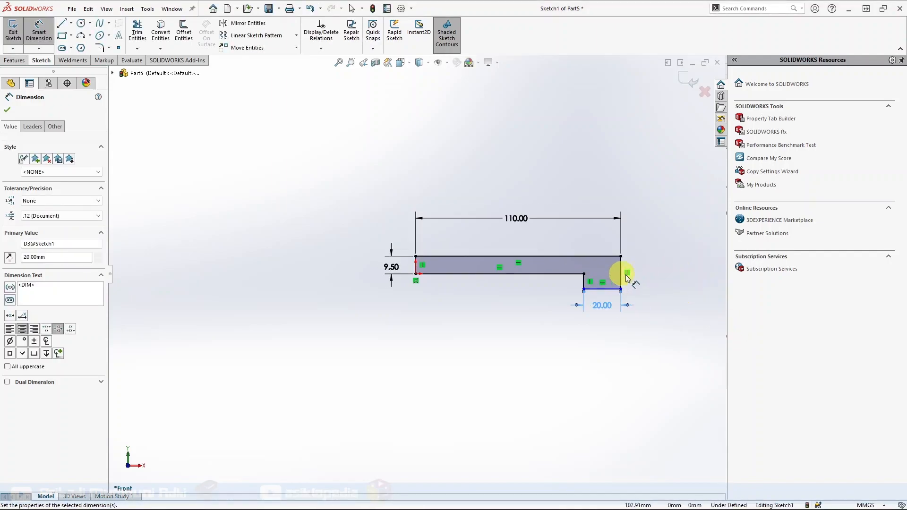
scroll(626, 278, down, 2)
click(593, 266)
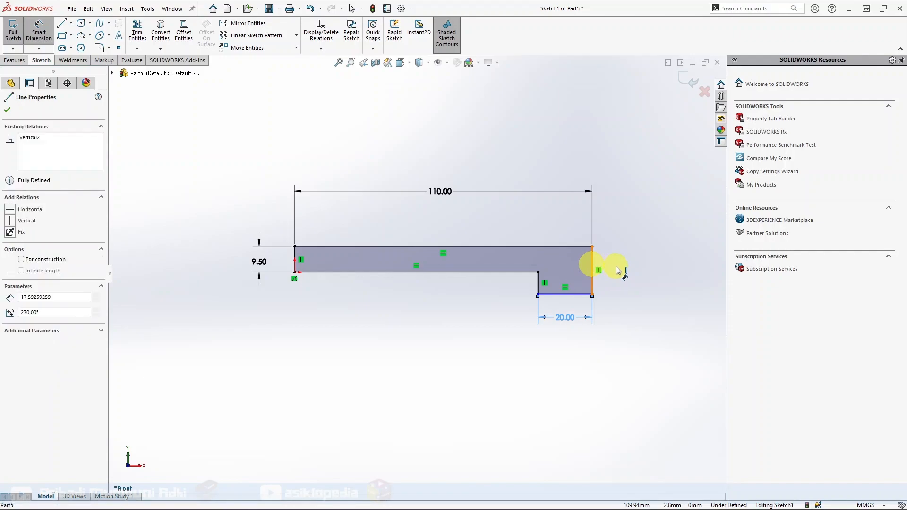
click(618, 273)
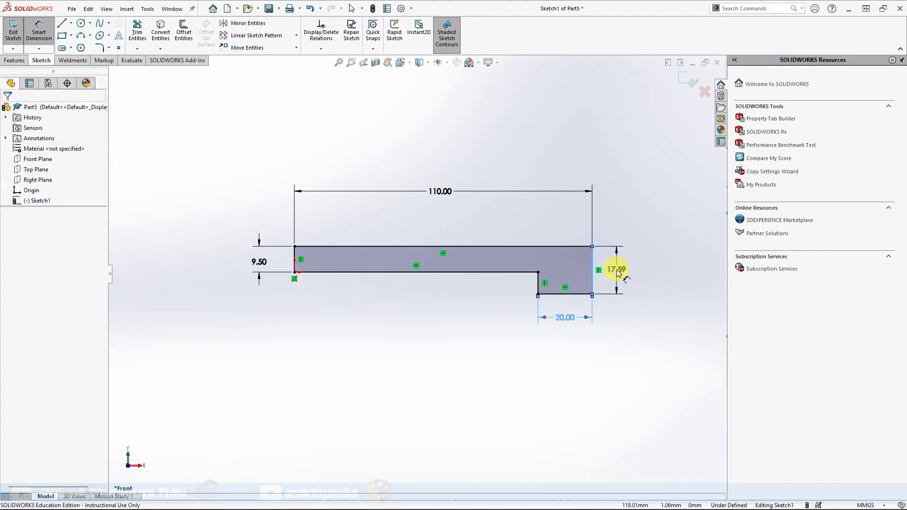
text(15)
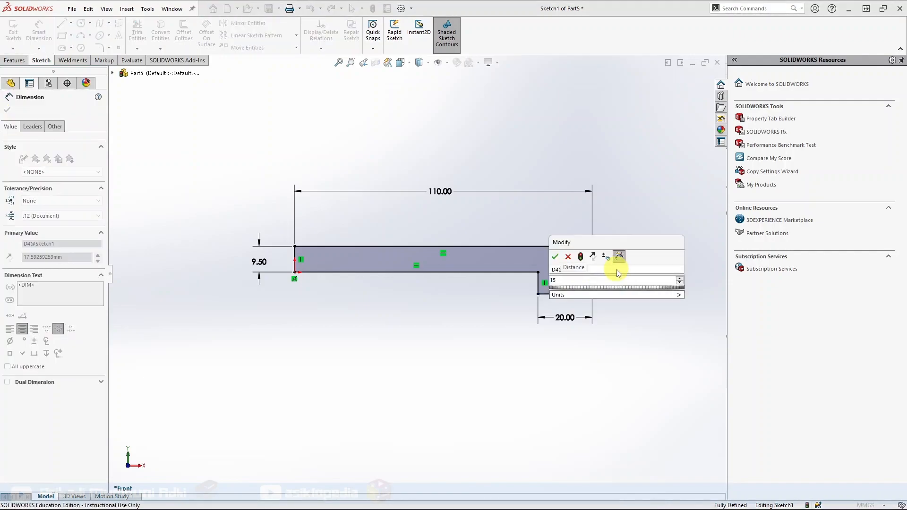
key(Return)
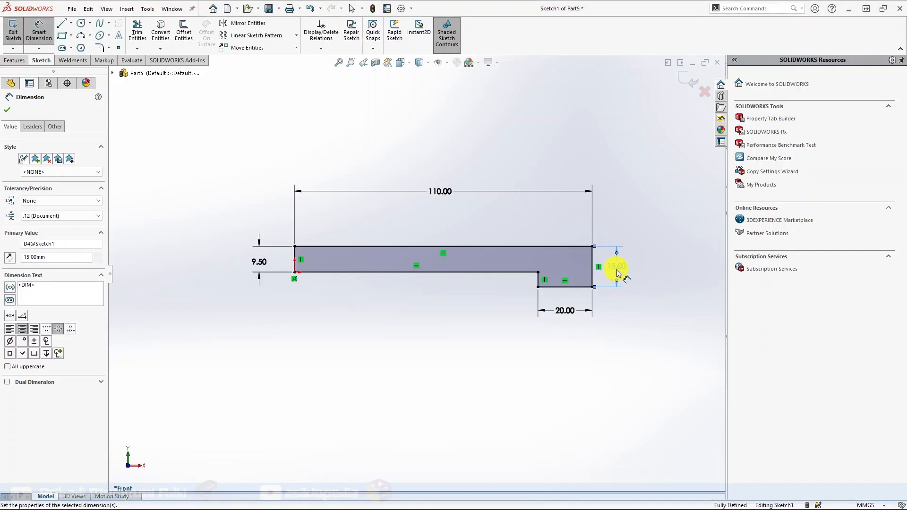
click(8, 112)
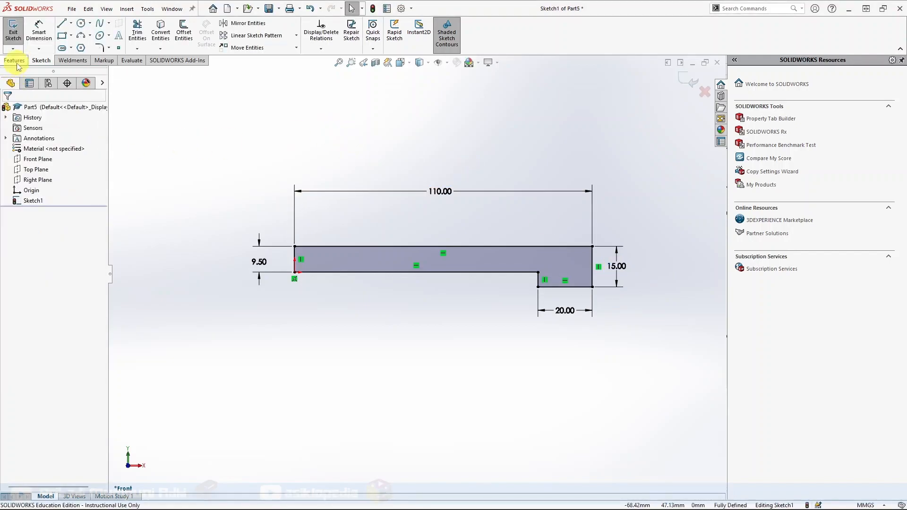
Step: Revolve the profile 360° about its 110 mm upper line to form a headed pin
click(15, 60)
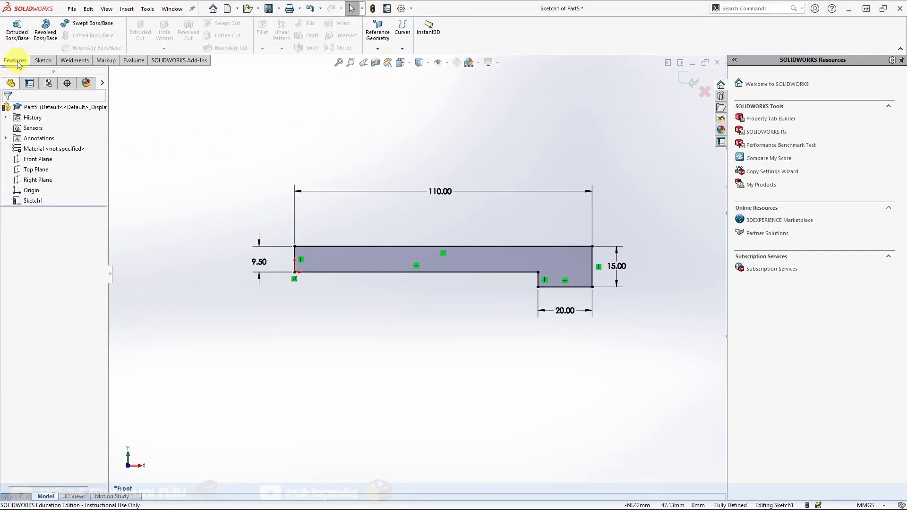
click(44, 38)
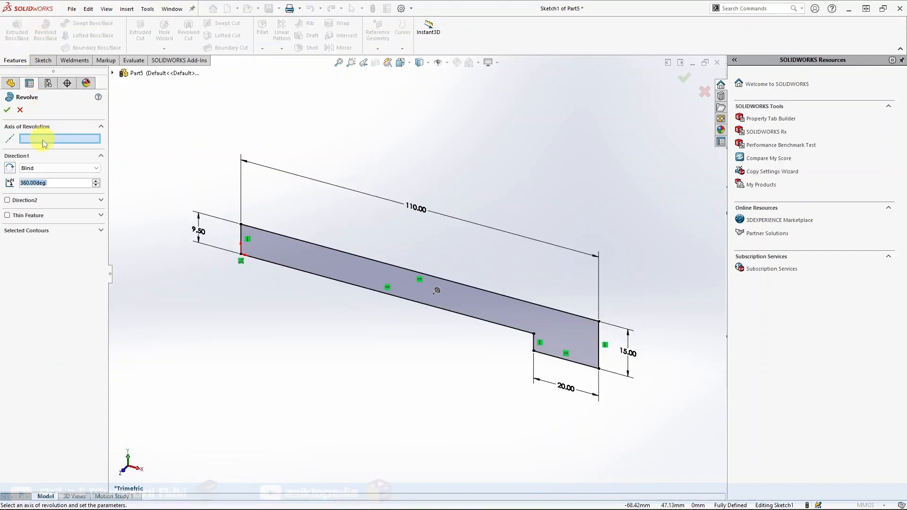
click(407, 269)
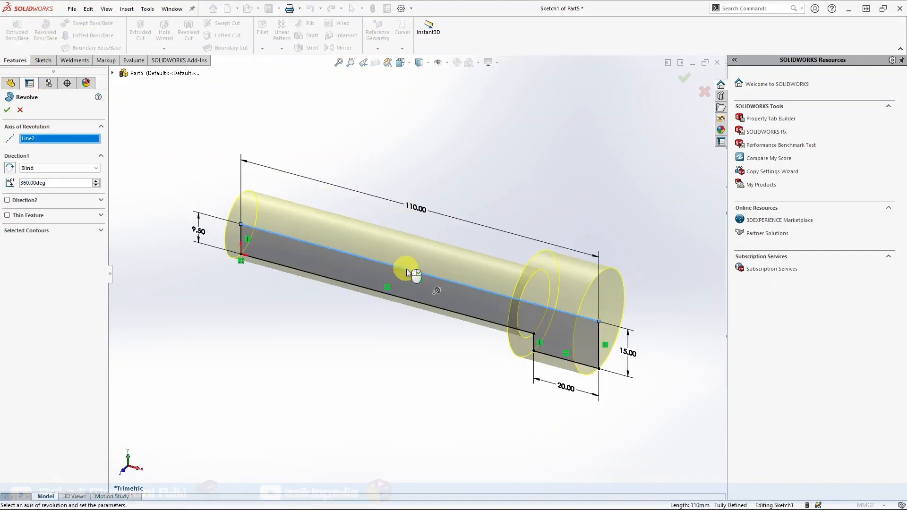
click(7, 111)
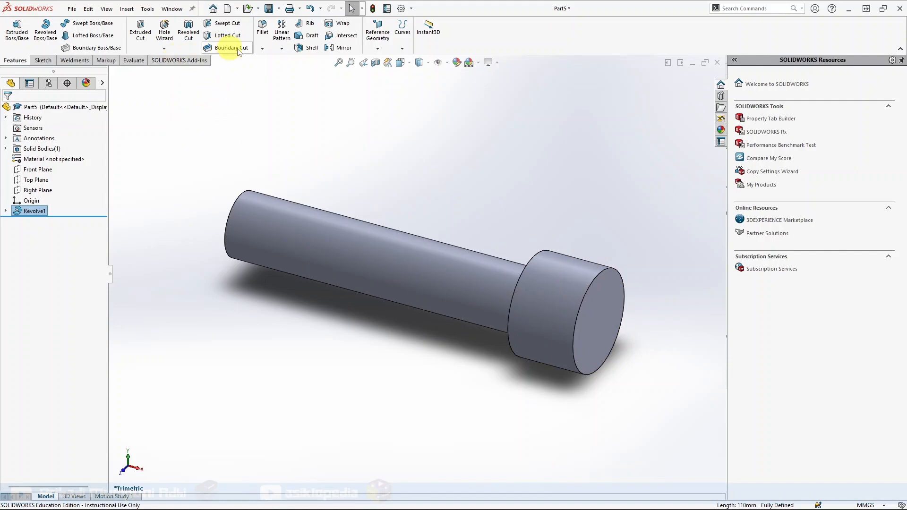
Step: Chamfer both outer edges of the head and the free end edge of the shank by 4 mm at 45°
click(262, 49)
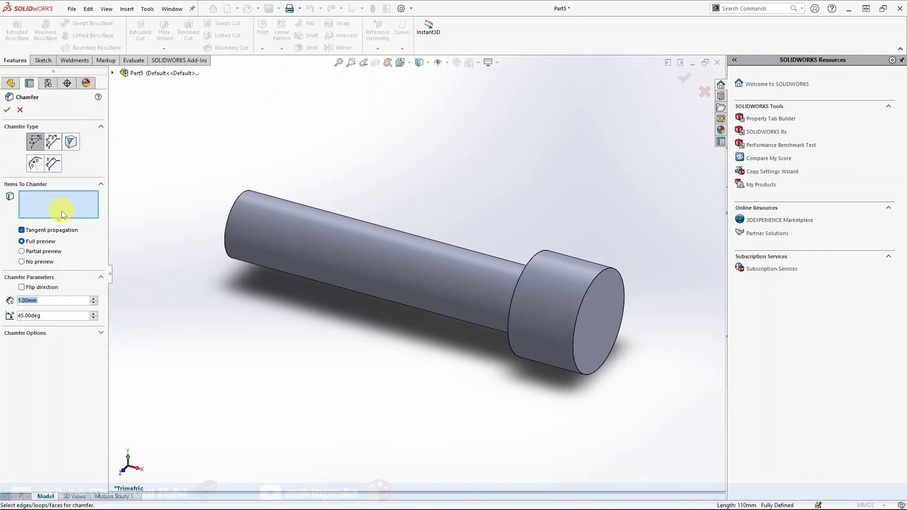
click(47, 302)
text(4)
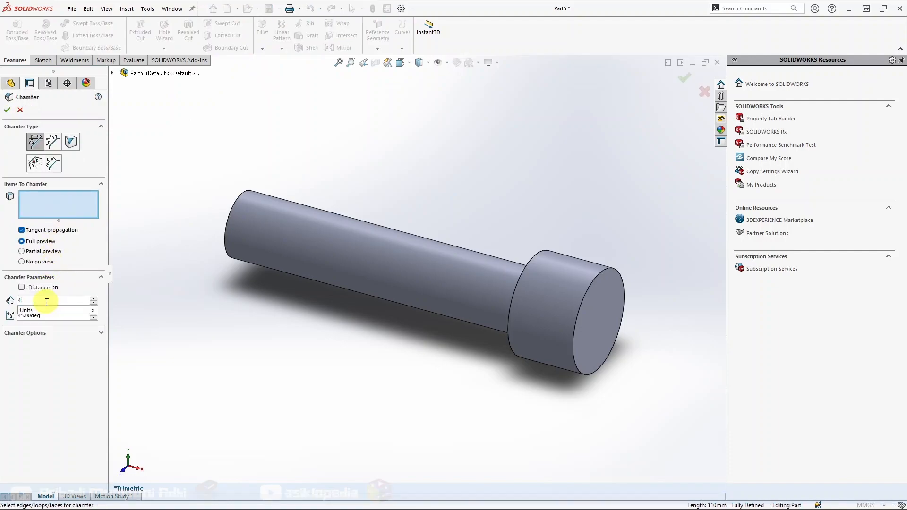
key(Return)
click(599, 273)
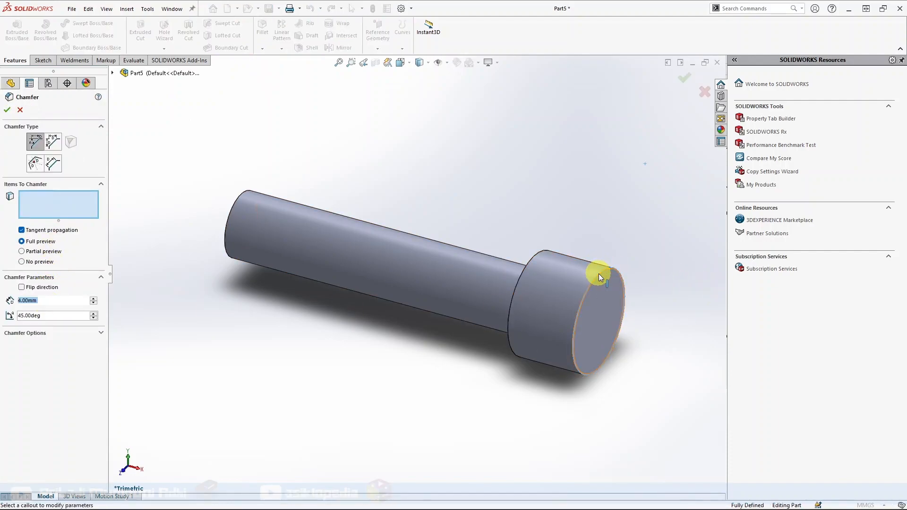
middle_drag(502, 313, 552, 293)
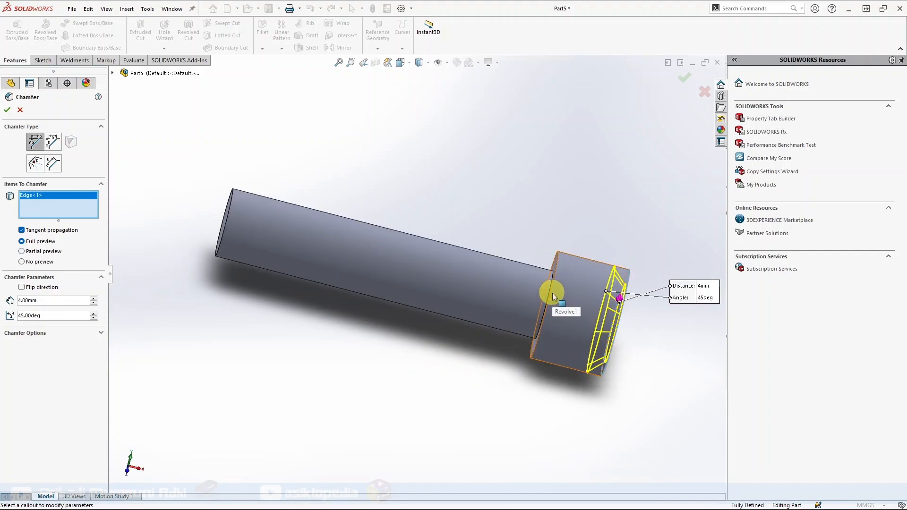
click(551, 291)
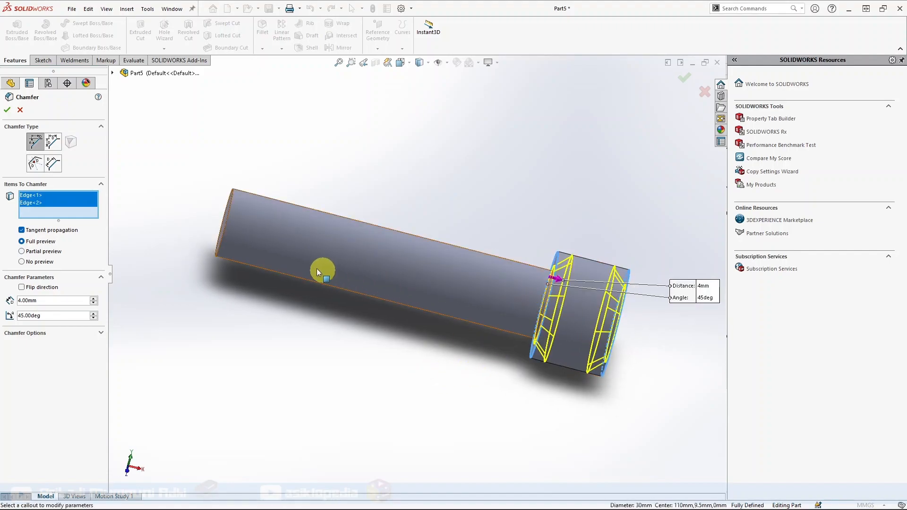
click(225, 223)
click(8, 110)
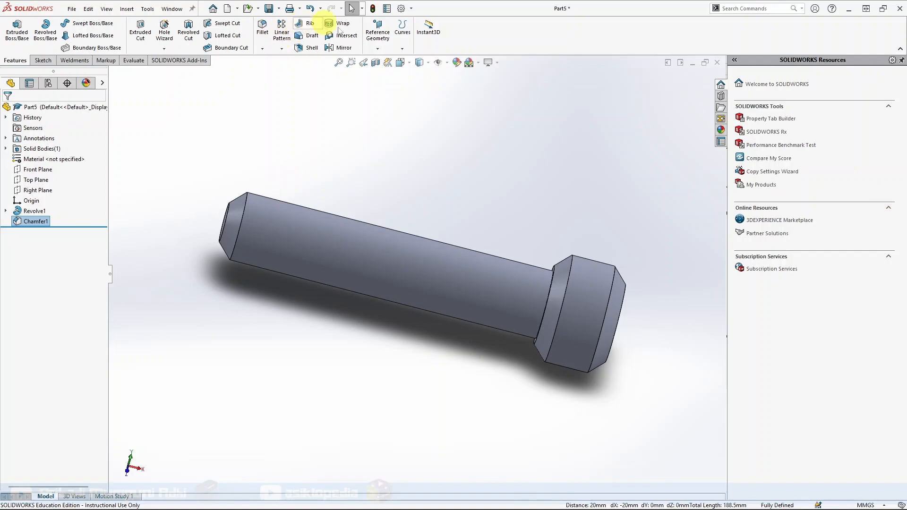
Step: Show the temporary axes and open a new sketch on the Front Plane
click(447, 63)
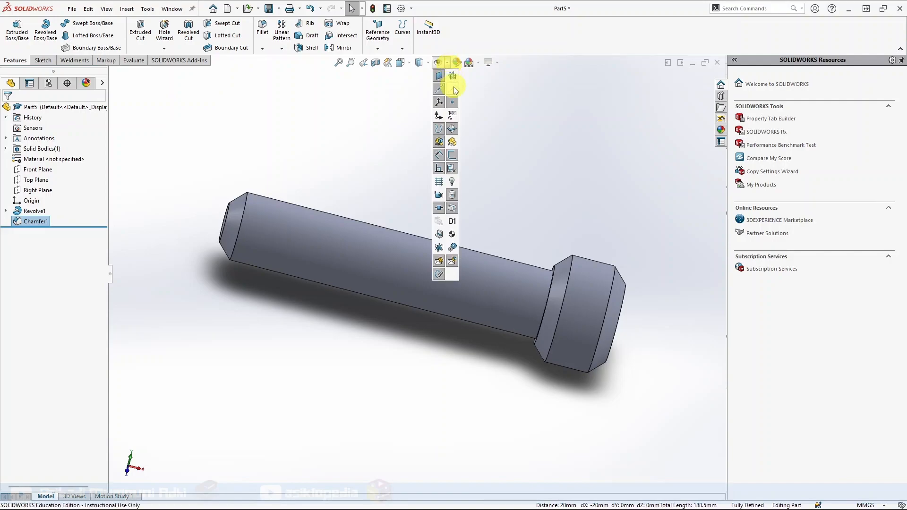
click(453, 87)
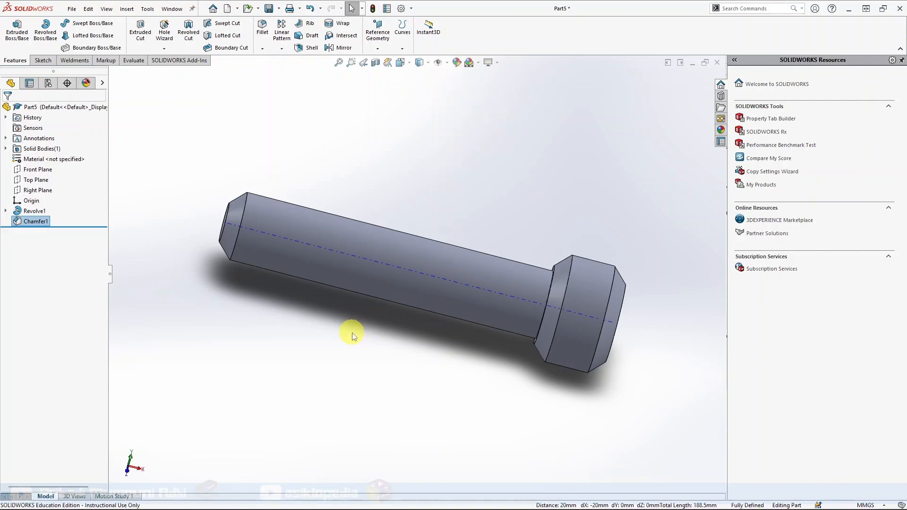
click(40, 170)
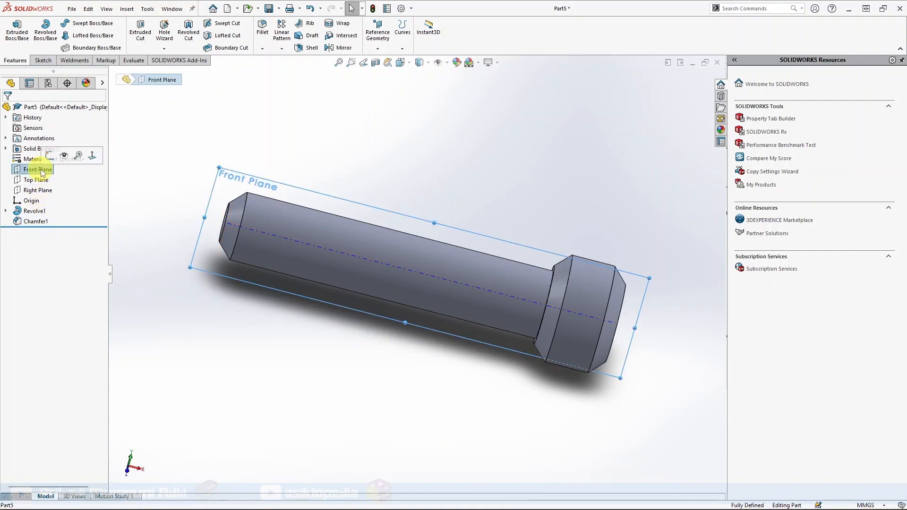
click(49, 156)
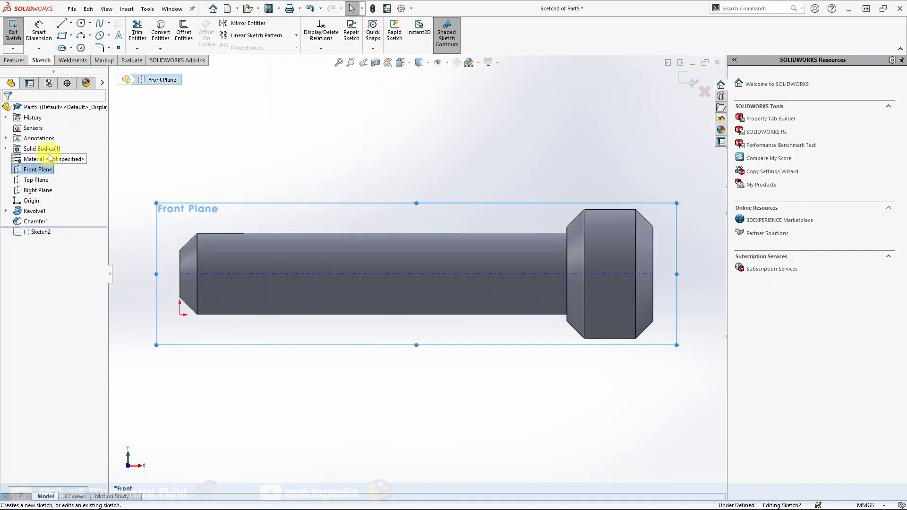
Step: Sketch a circle about 6.3 mm in diameter on the pin's axis, centred about 11 mm from the shank's free end
click(81, 23)
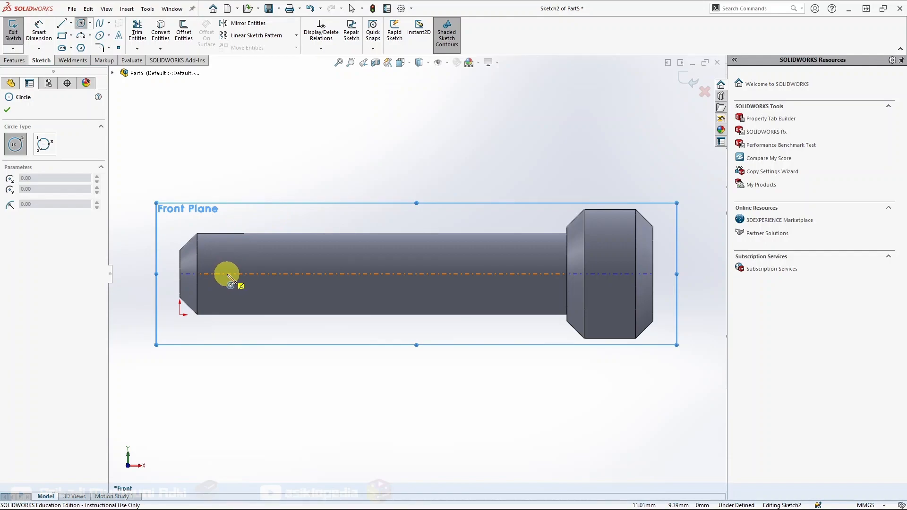
click(228, 274)
click(236, 286)
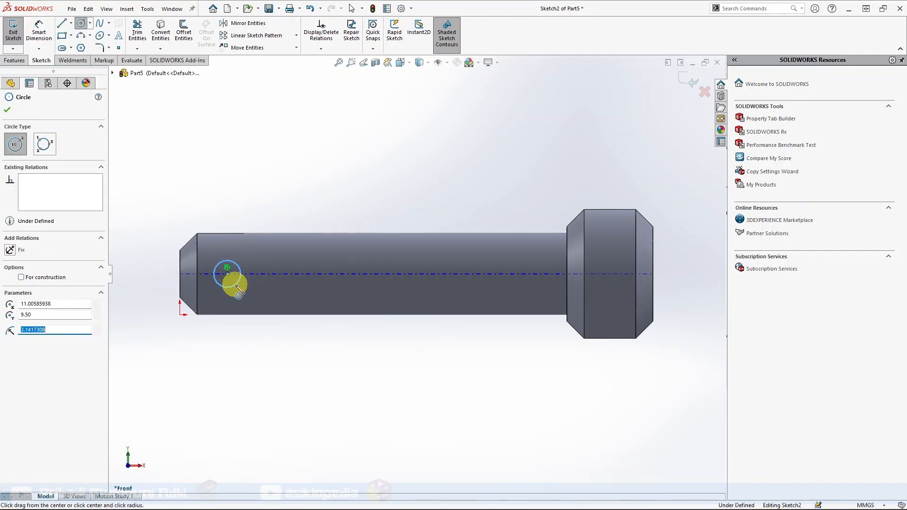
key(Escape)
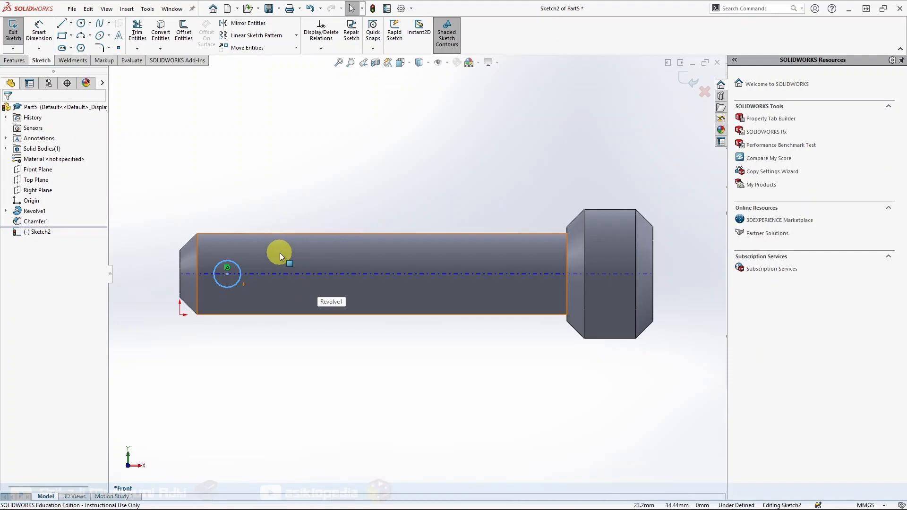
Step: Dimension the circle's diameter as 6 mm
click(38, 31)
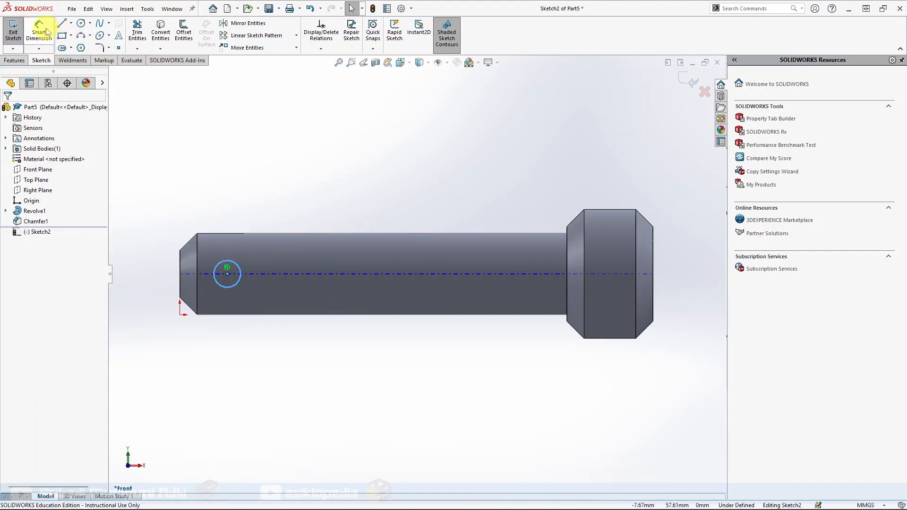
click(237, 267)
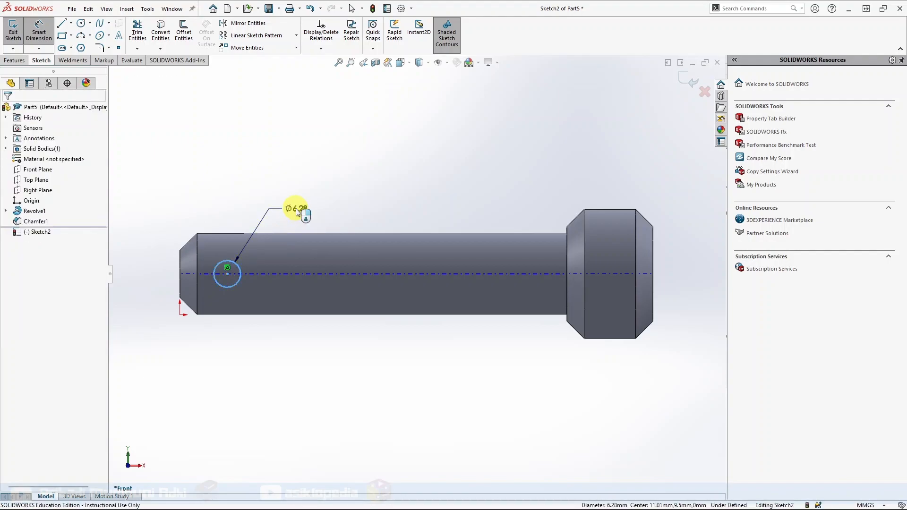
click(298, 211)
text(6)
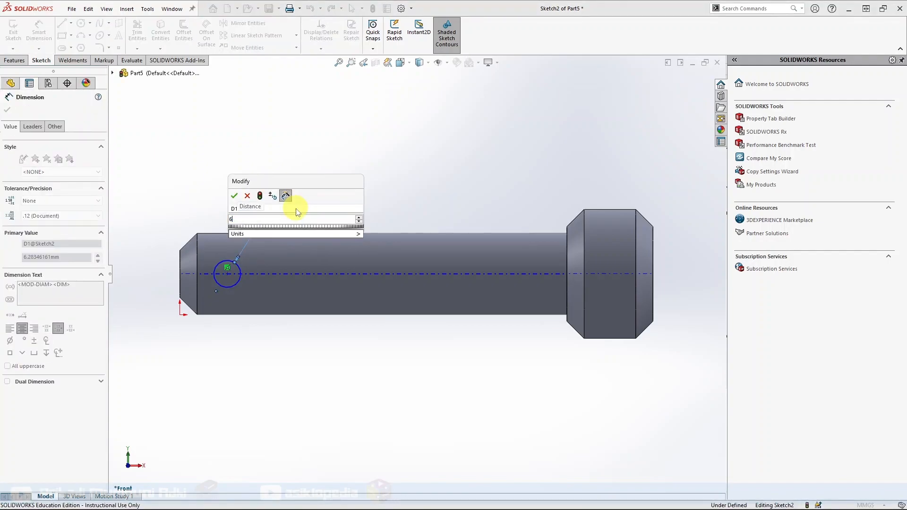
key(Return)
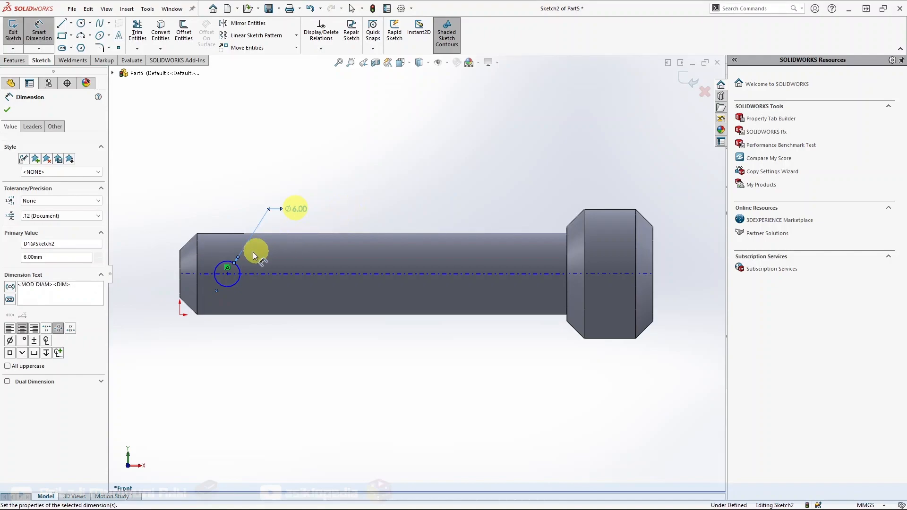
Step: Dimension the circle's centre 15 mm from the free end of the pin's shank
click(228, 274)
click(179, 279)
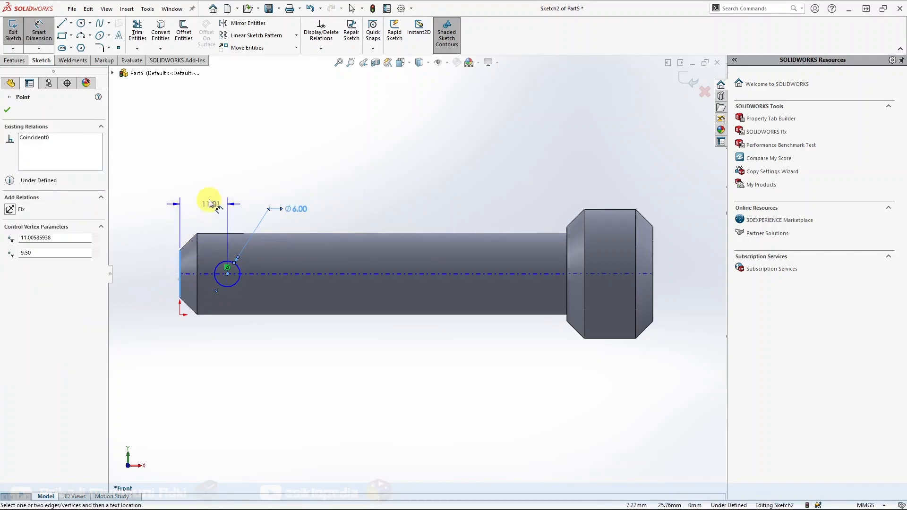
click(206, 194)
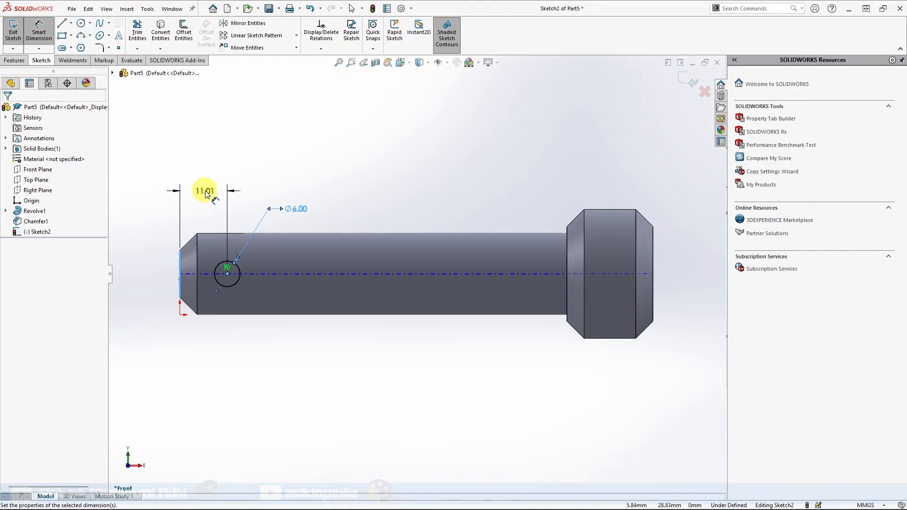
text(15)
key(Escape)
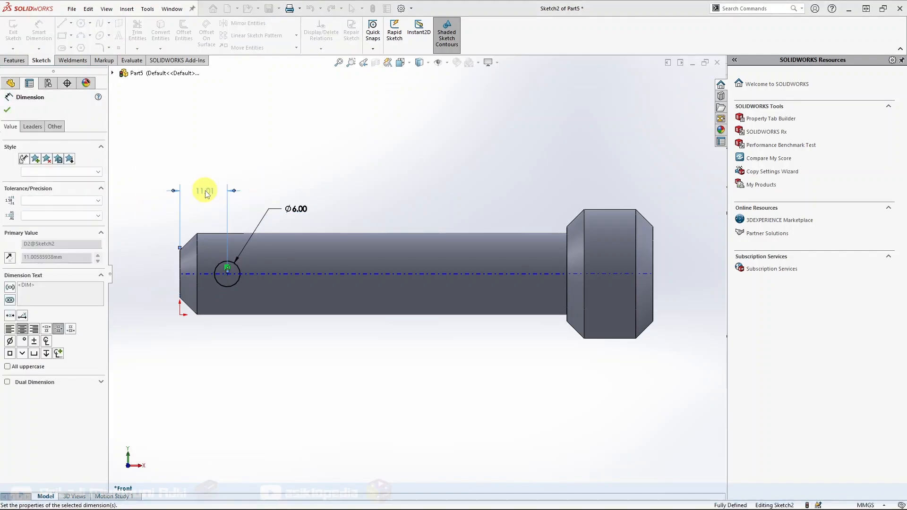
click(7, 110)
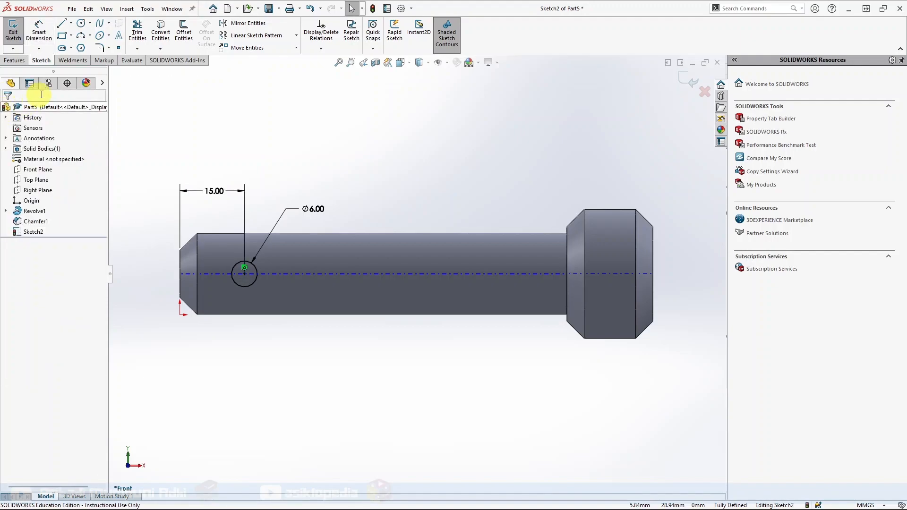
Step: Cut the 6 mm circle through the shank with an Extruded Cut set to Through All - Both
click(14, 60)
click(141, 28)
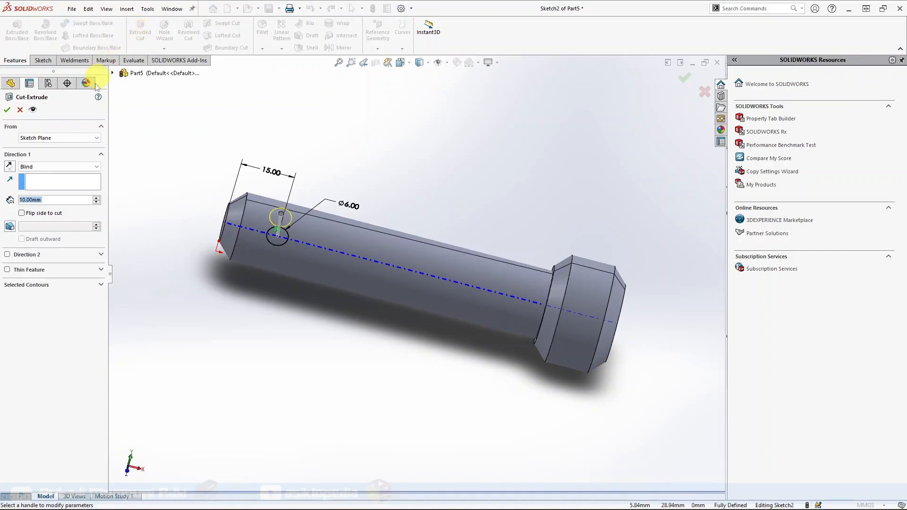
click(63, 167)
click(62, 187)
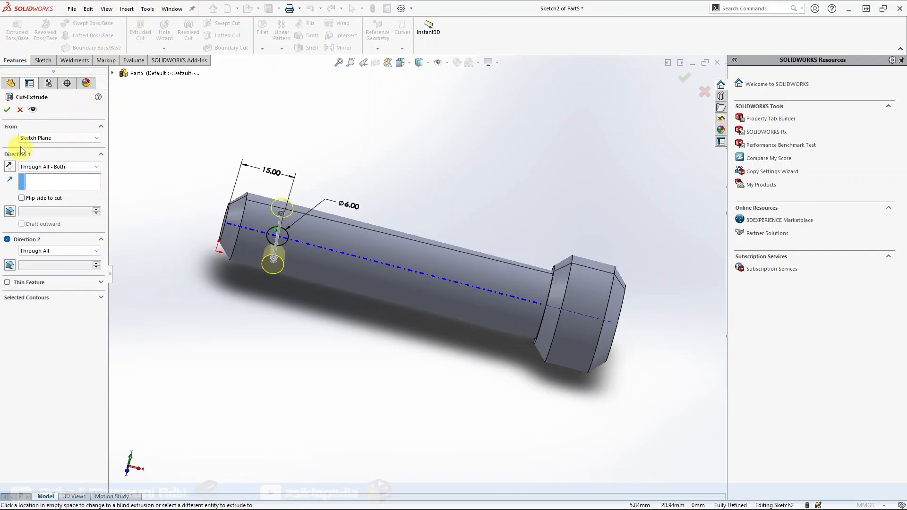
click(7, 109)
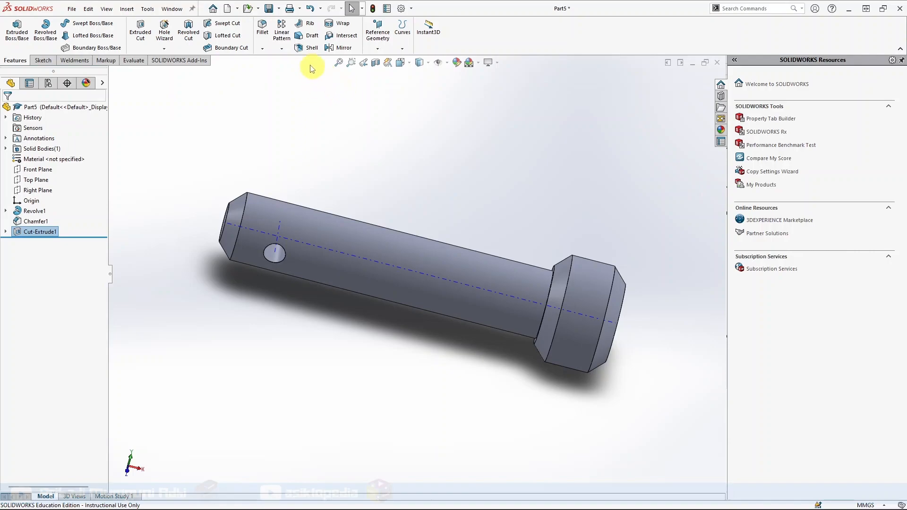
Step: Open the item visibility options, and save the part as pin in the vid folder
click(442, 63)
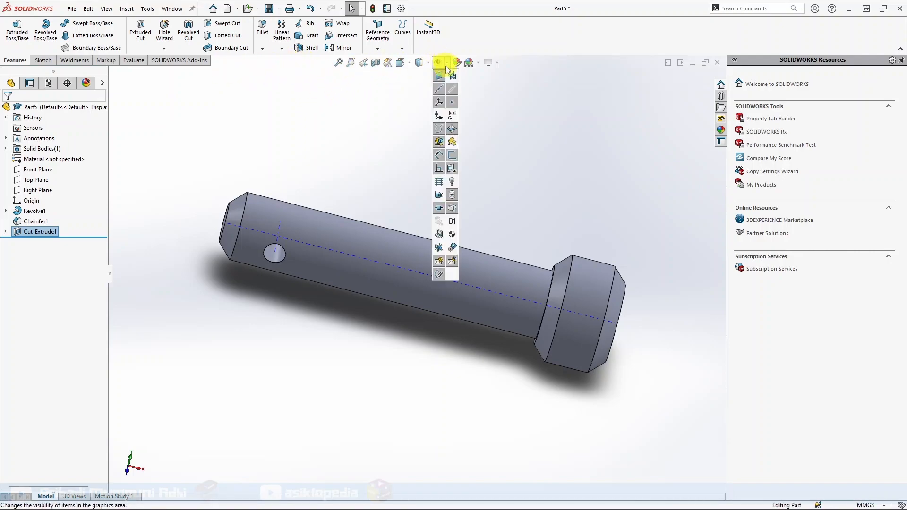
click(269, 8)
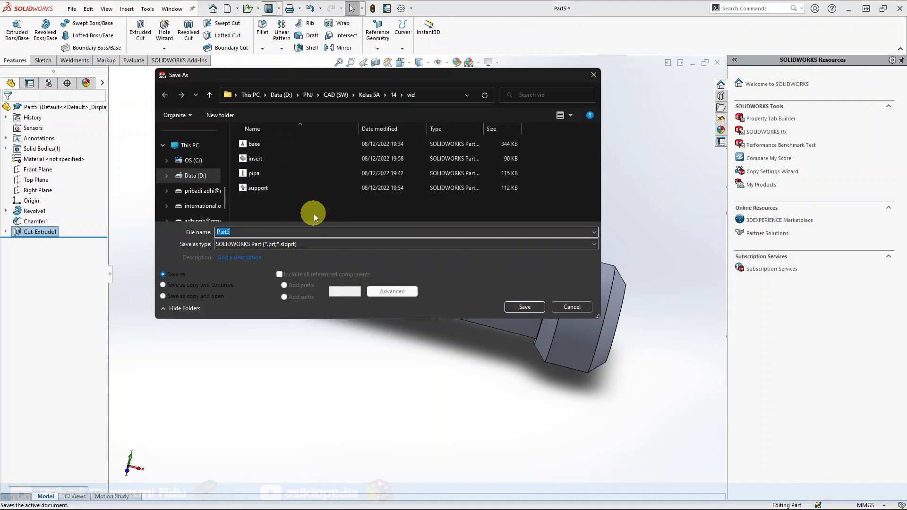
text(pin)
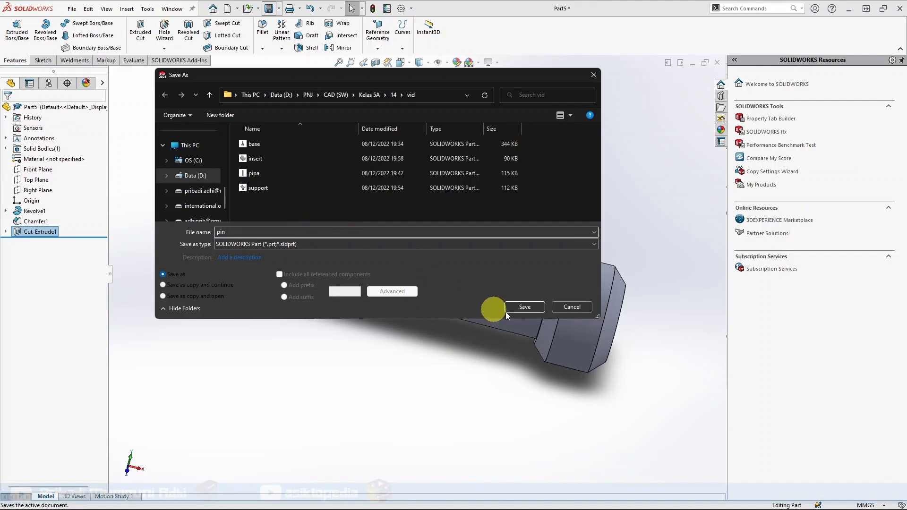
Step: Save the finished part as pin in the vid folder and create a new assembly document
click(525, 307)
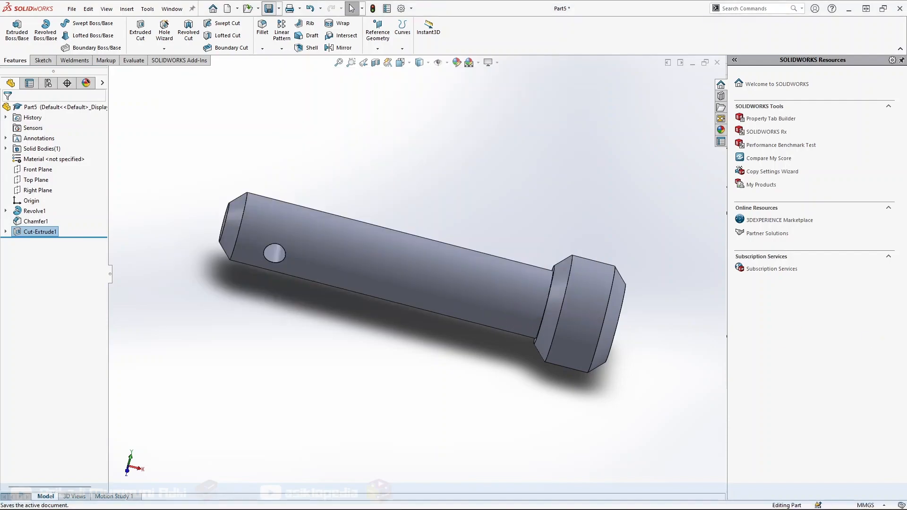
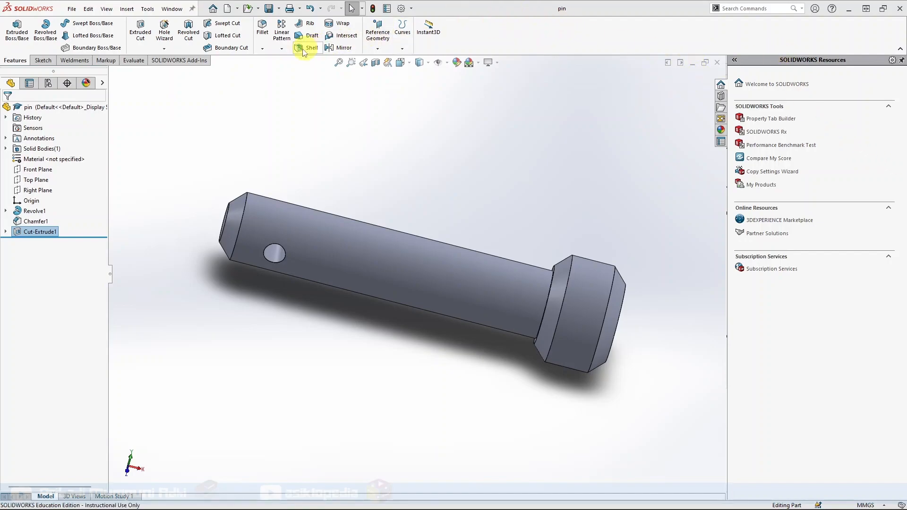
click(228, 10)
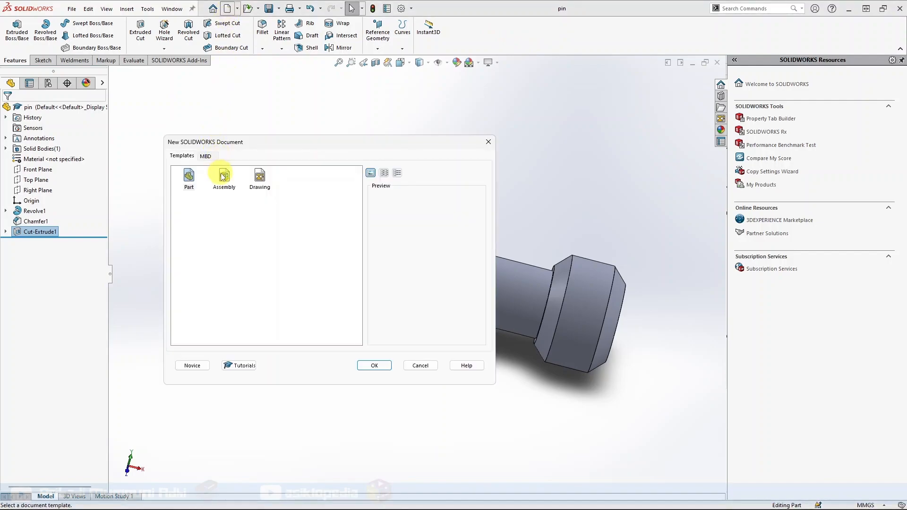
click(224, 177)
click(375, 366)
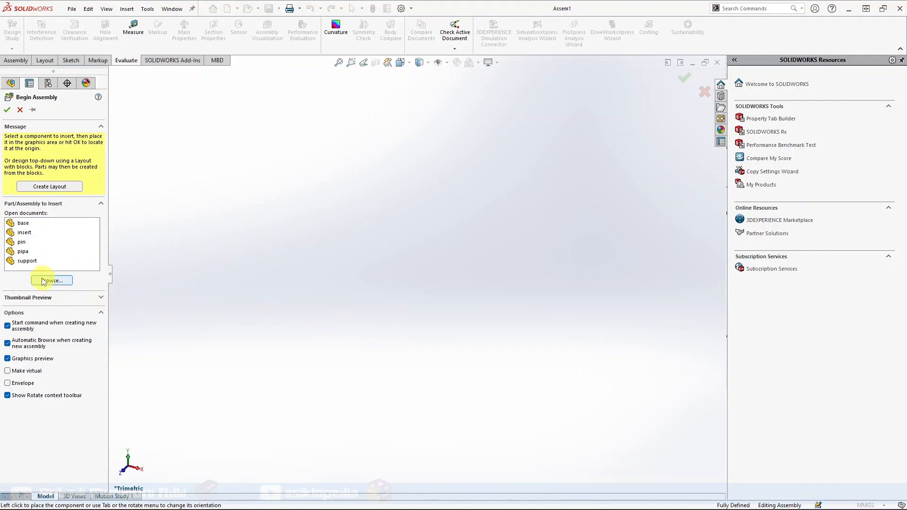
Step: Place the base part as the assembly's first component and insert the insert part beside the upper end of its tube
click(24, 225)
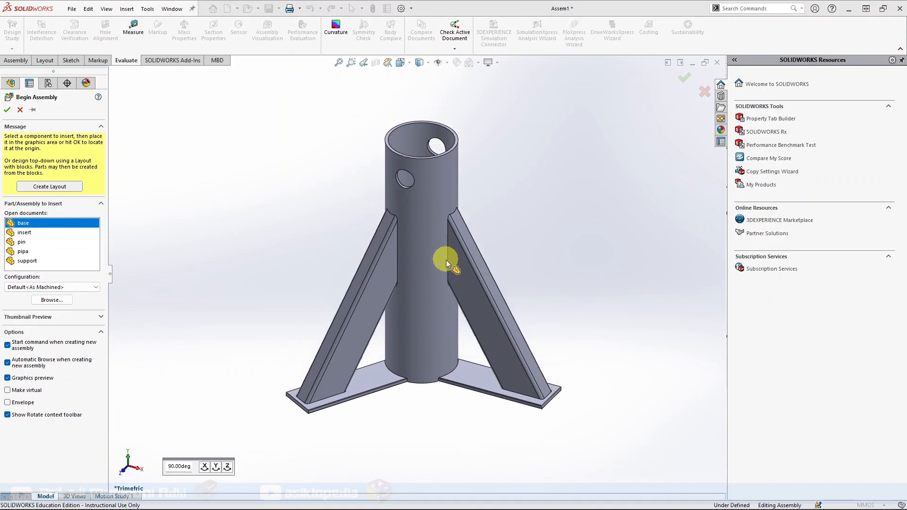
click(450, 277)
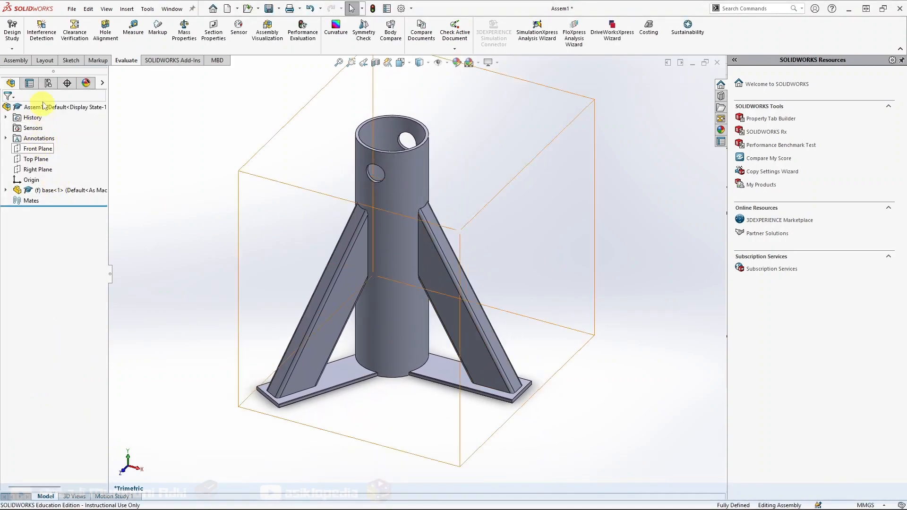
click(17, 61)
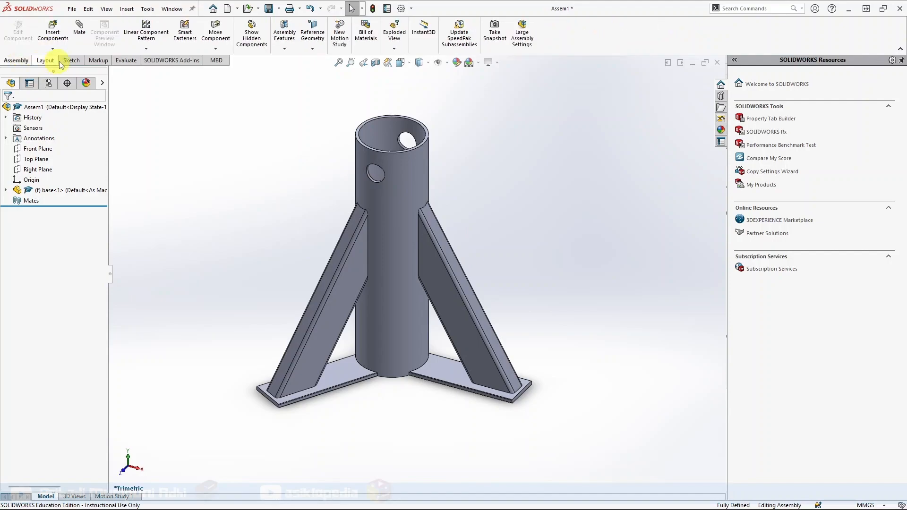
click(52, 32)
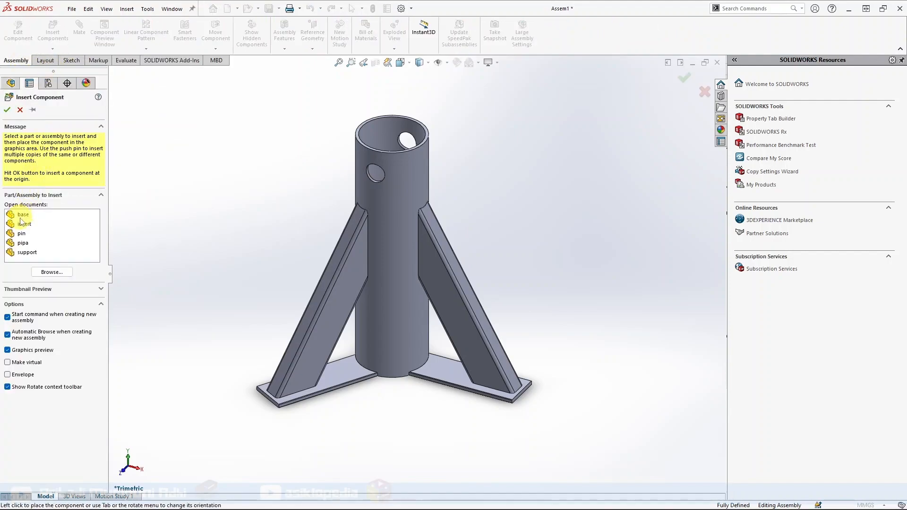
click(23, 224)
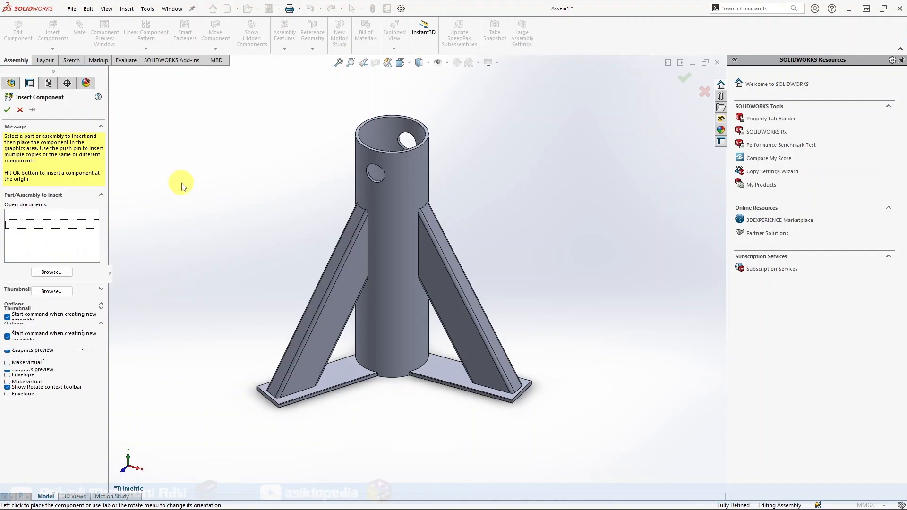
click(258, 141)
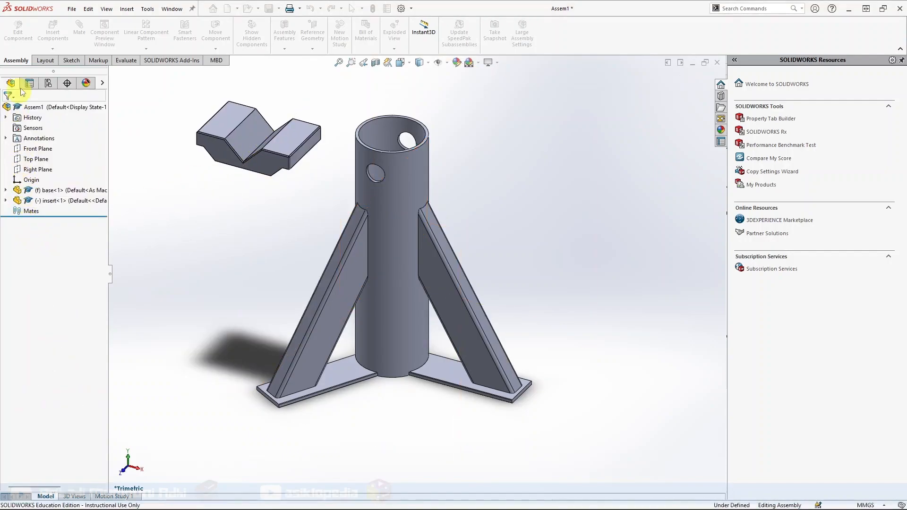
Step: Insert the pin and pipa parts into the assembly on the side of the base opposite the insert part
click(52, 37)
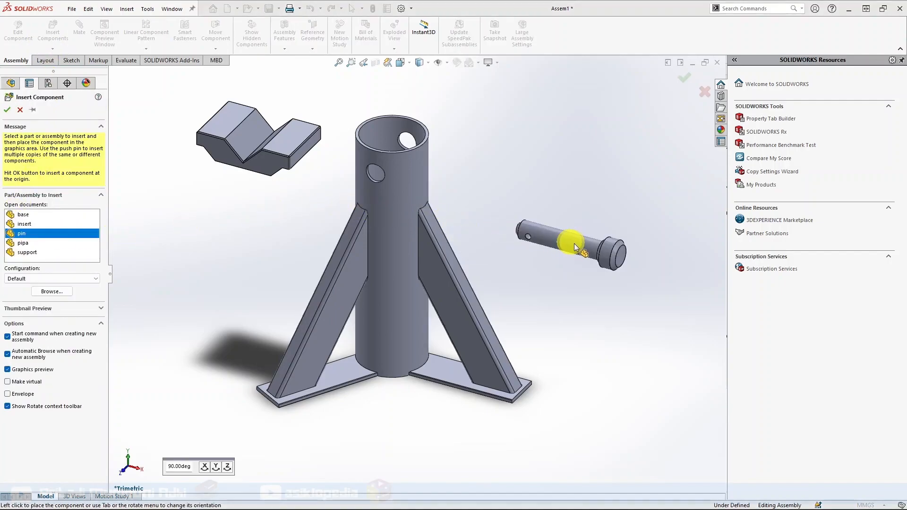
click(575, 242)
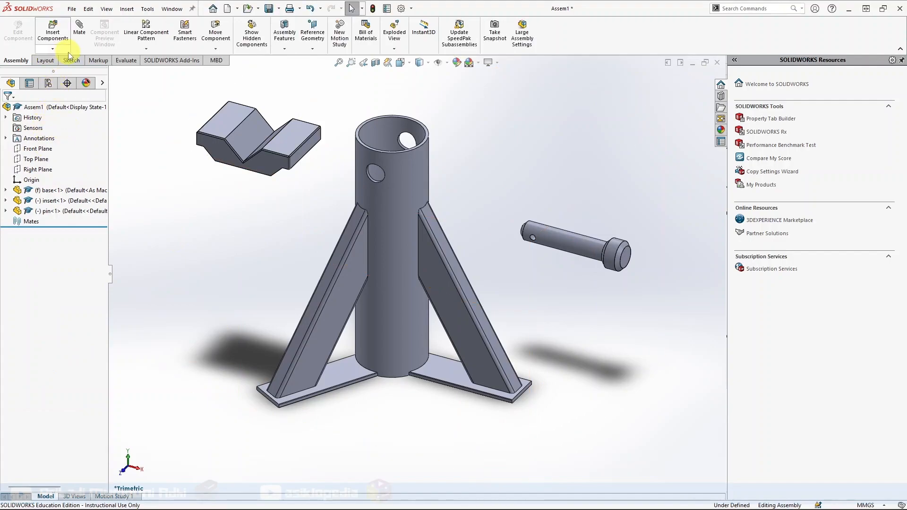
click(52, 34)
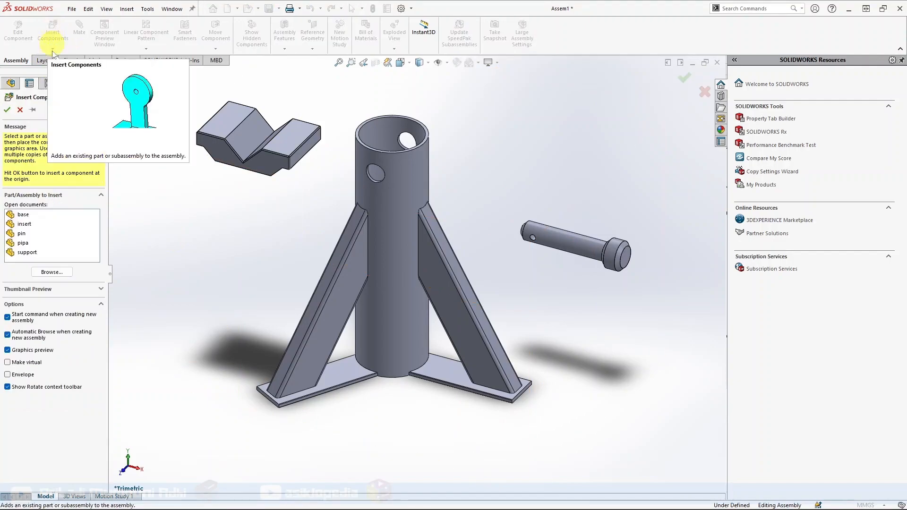
click(23, 243)
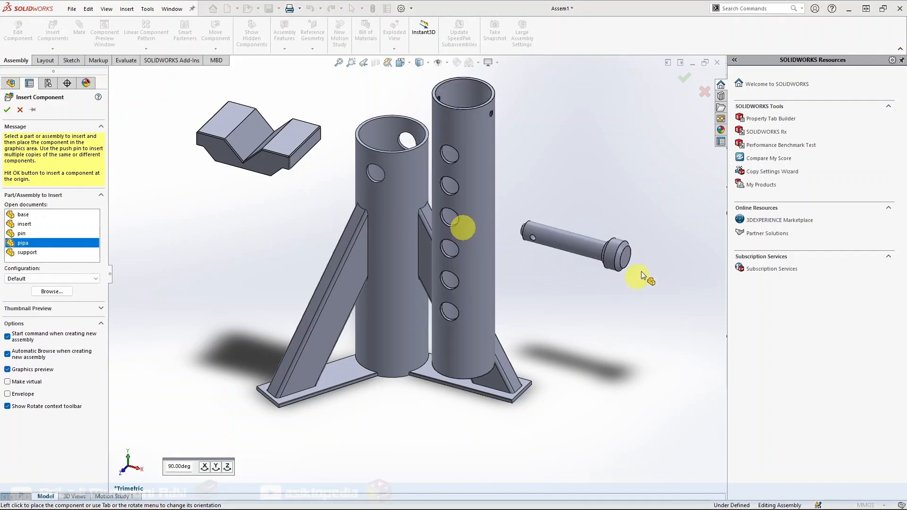
click(506, 203)
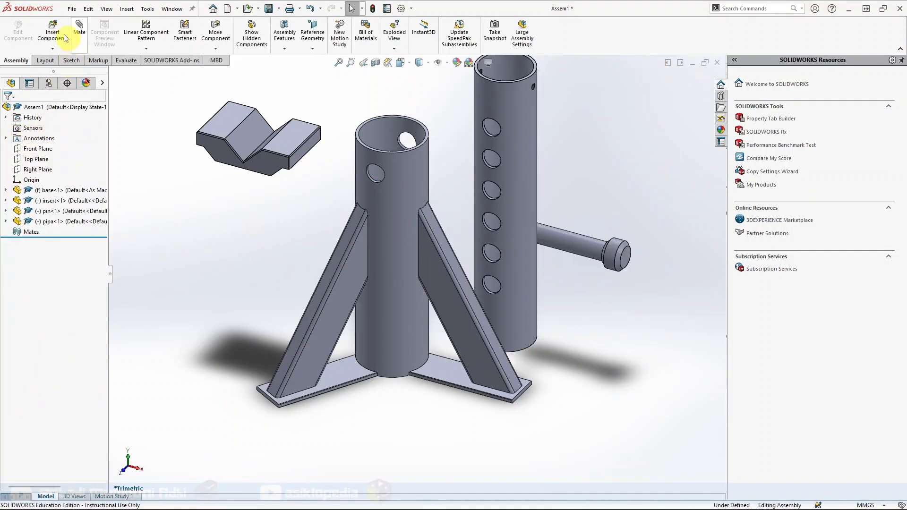
Step: Insert the support part just below the insert part, beside the base
click(53, 28)
click(27, 253)
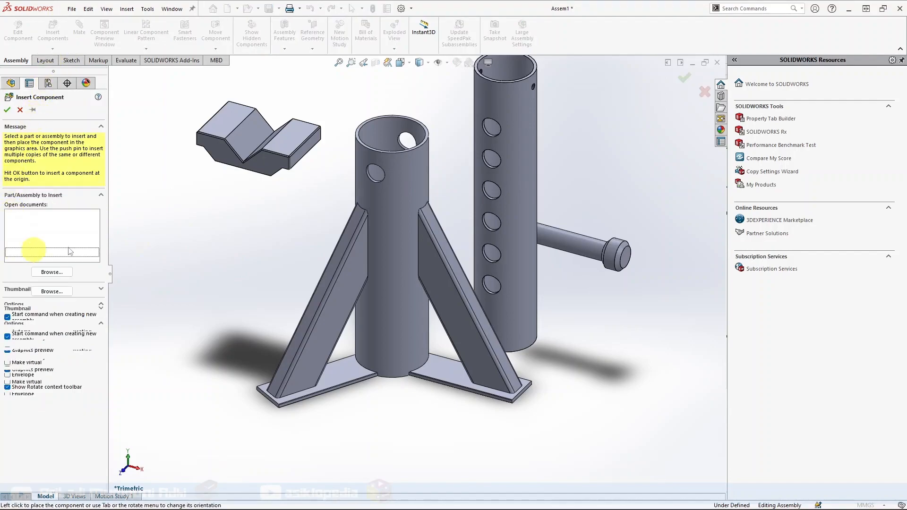
click(208, 205)
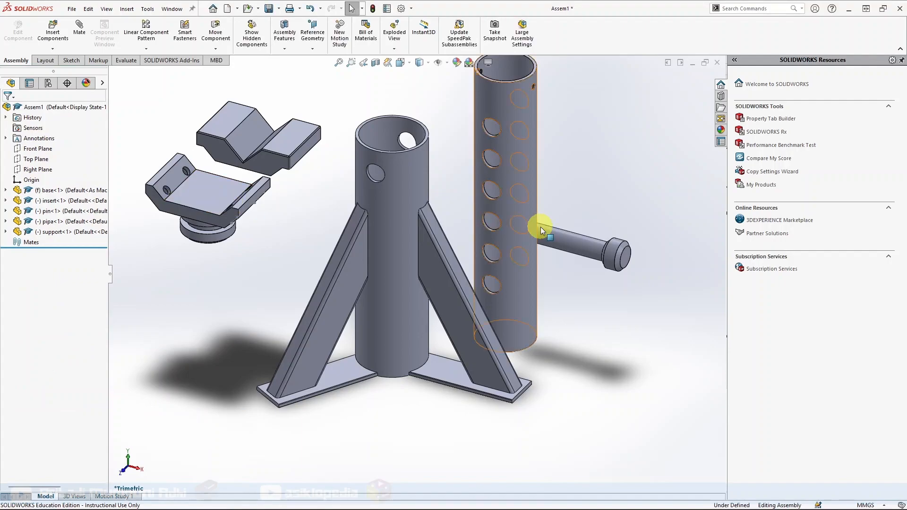
key(f)
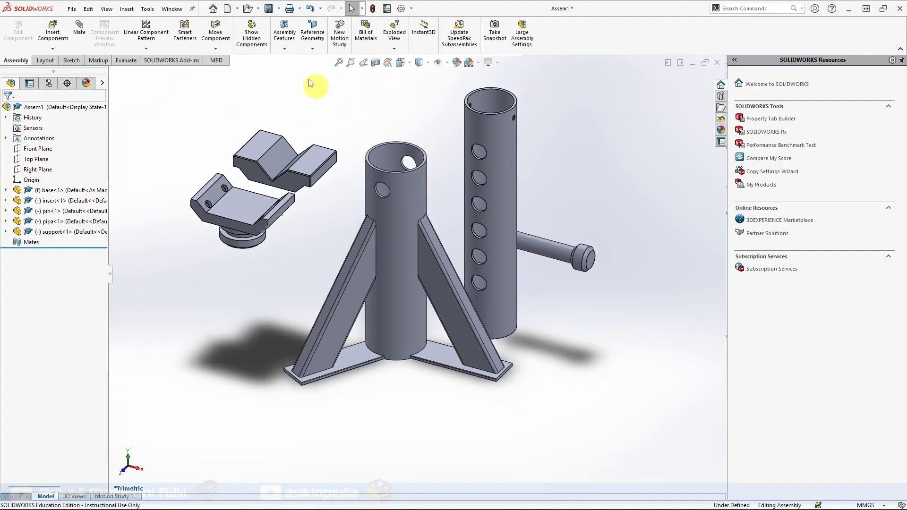
Step: Save the assembly as axle-stand
click(269, 8)
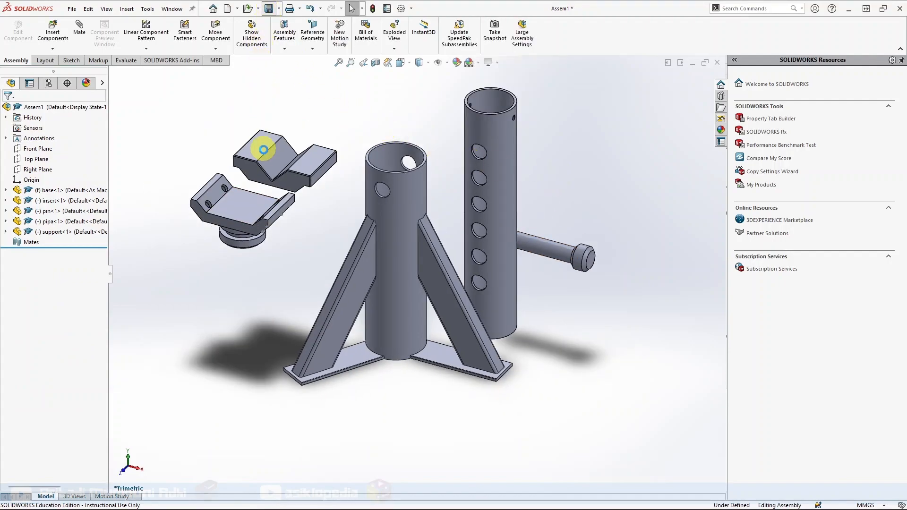
key(BackSpace)
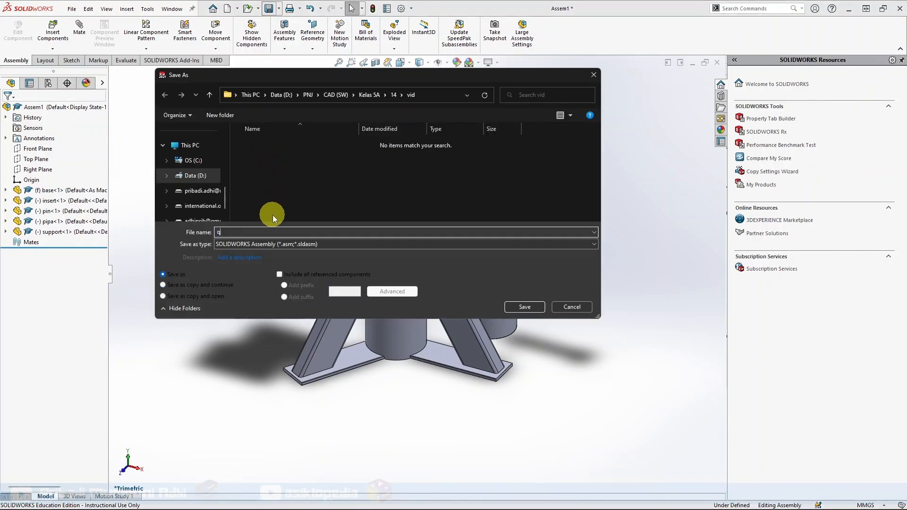
text(axle-stand)
click(519, 307)
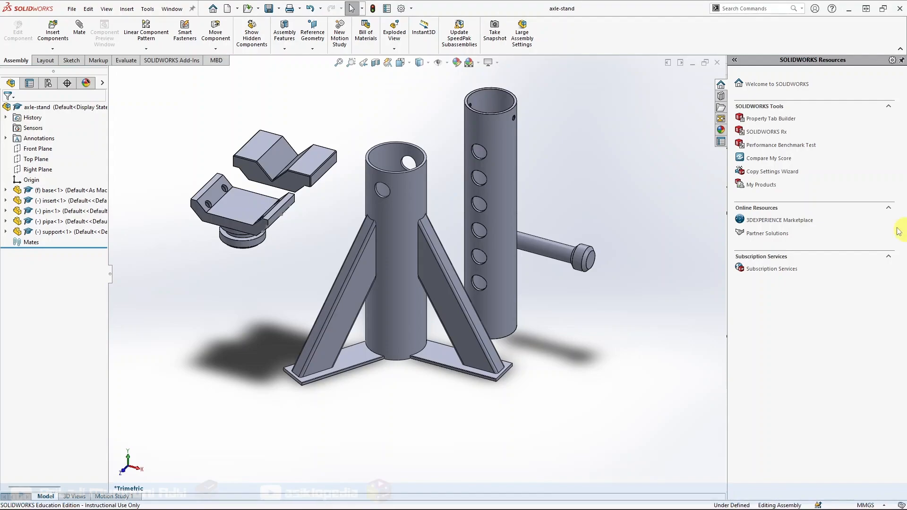
Step: Add a concentric mate between the pipa's cylindrical face and the inner bore of the base tube
scroll(402, 142, down, 2)
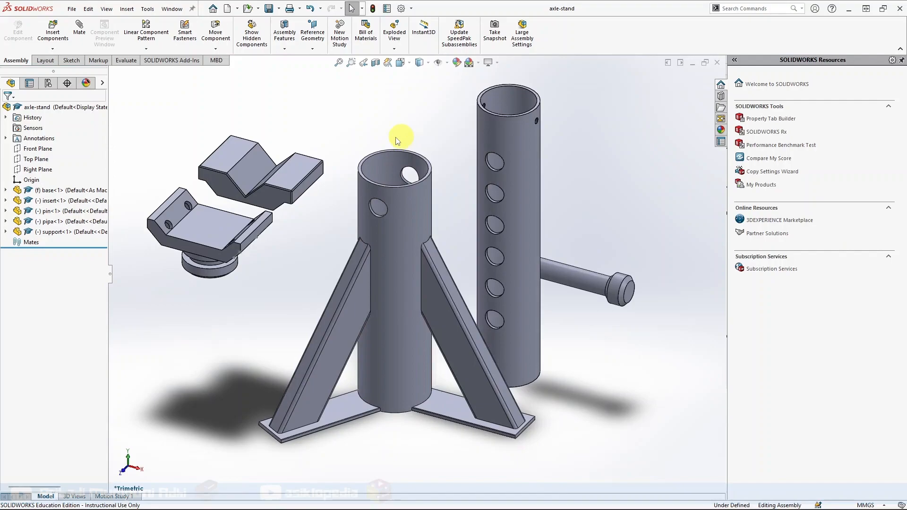
click(78, 33)
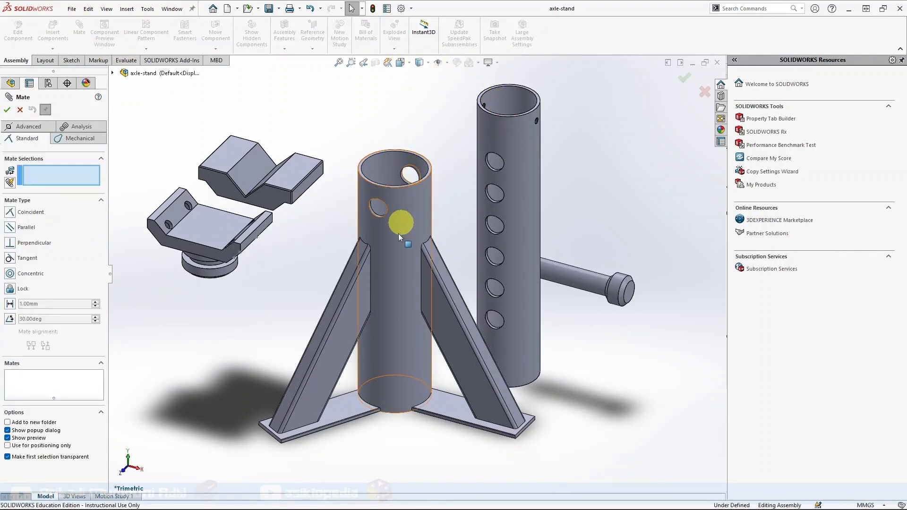
click(522, 185)
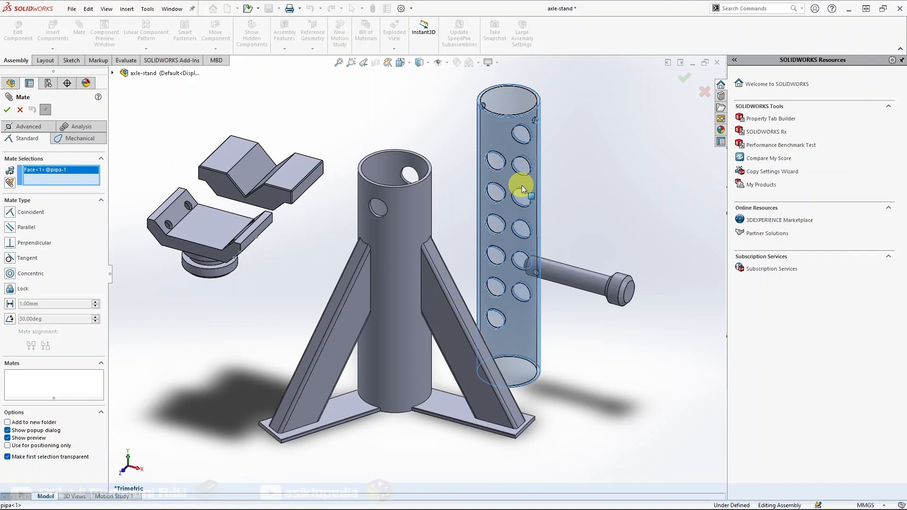
click(383, 165)
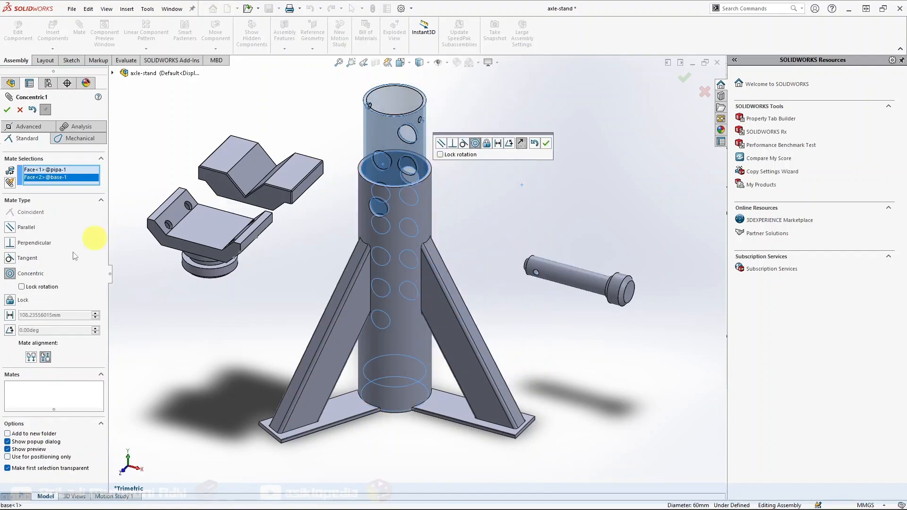
click(547, 144)
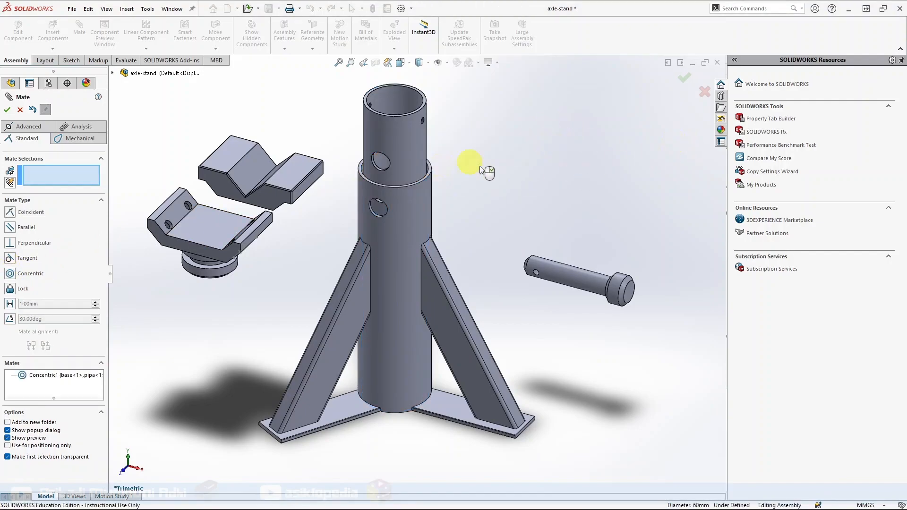
Step: Slide the pipa upward inside the base tube until several of its cross holes are above the rim
scroll(465, 165, up, 1)
scroll(462, 179, down, 1)
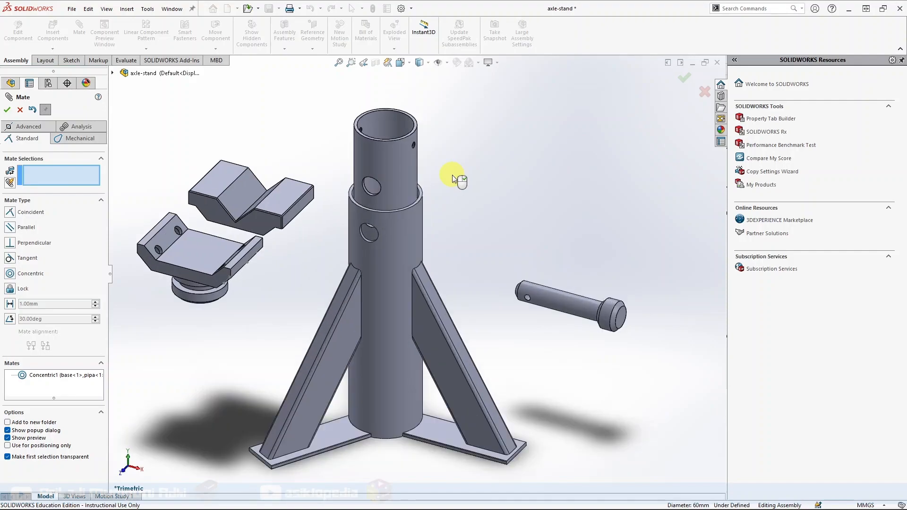
scroll(455, 177, up, 1)
drag(392, 191, 394, 137)
scroll(415, 222, down, 3)
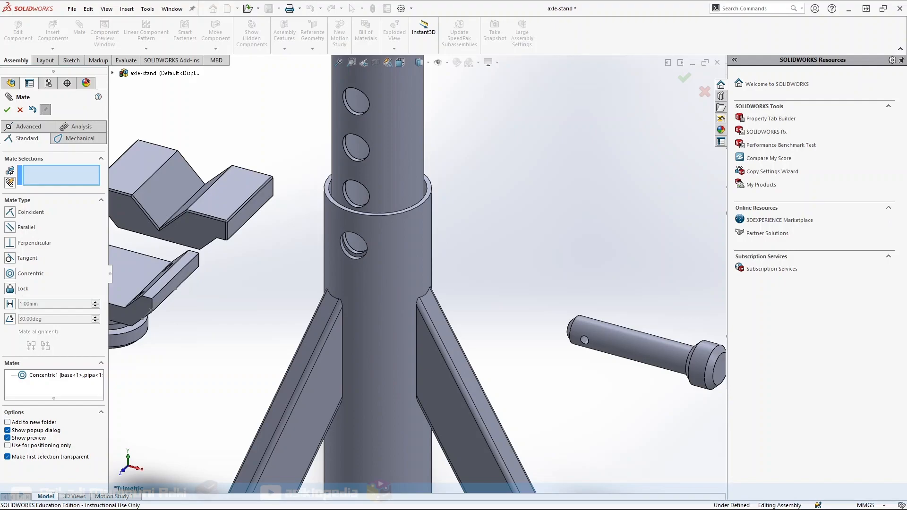
drag(393, 178, 397, 122)
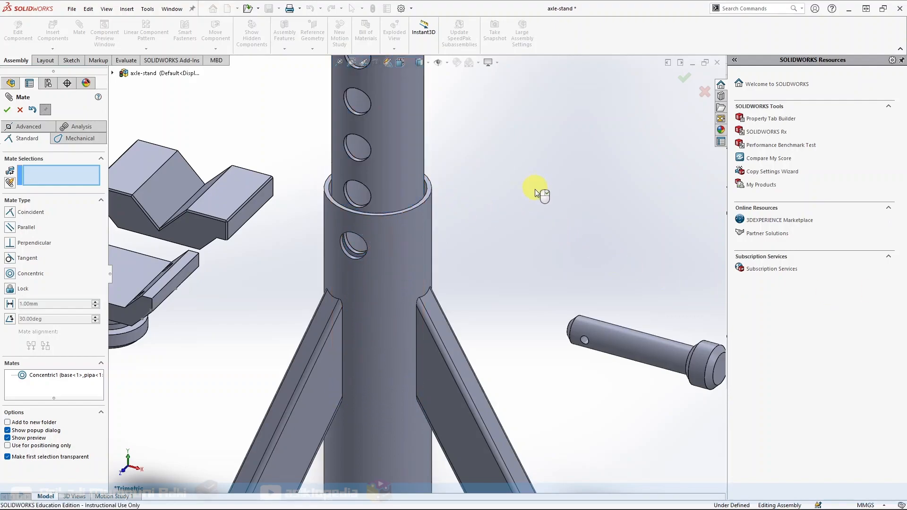
Step: Add a concentric mate between the pipa's cross hole just above the base rim and the base tube's cross hole
scroll(451, 230, down, 2)
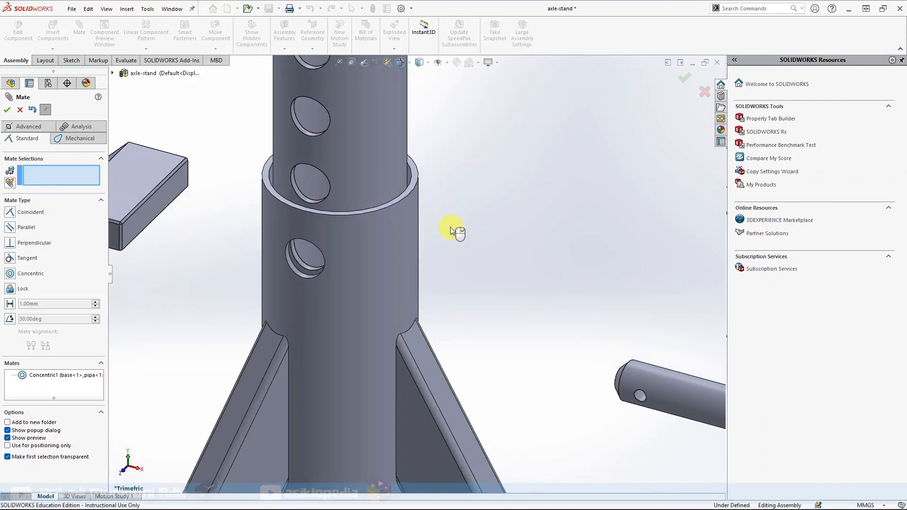
click(294, 182)
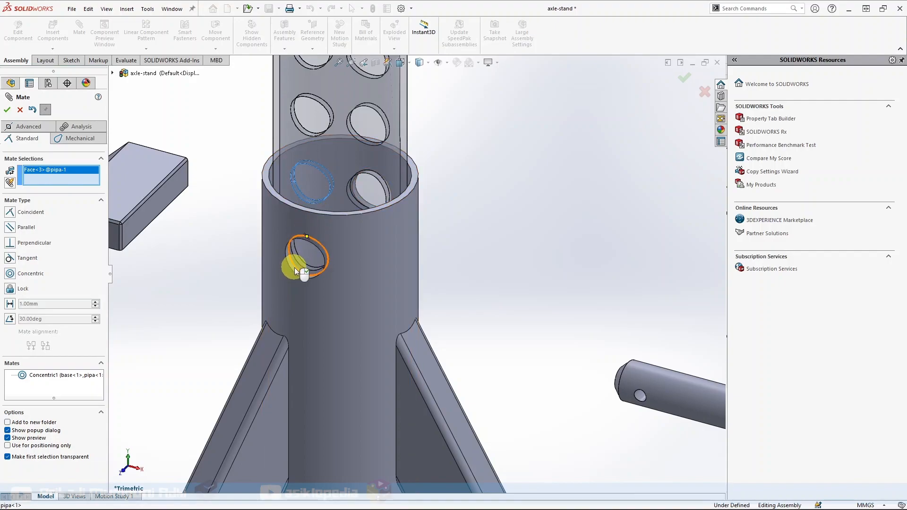
scroll(299, 290, down, 4)
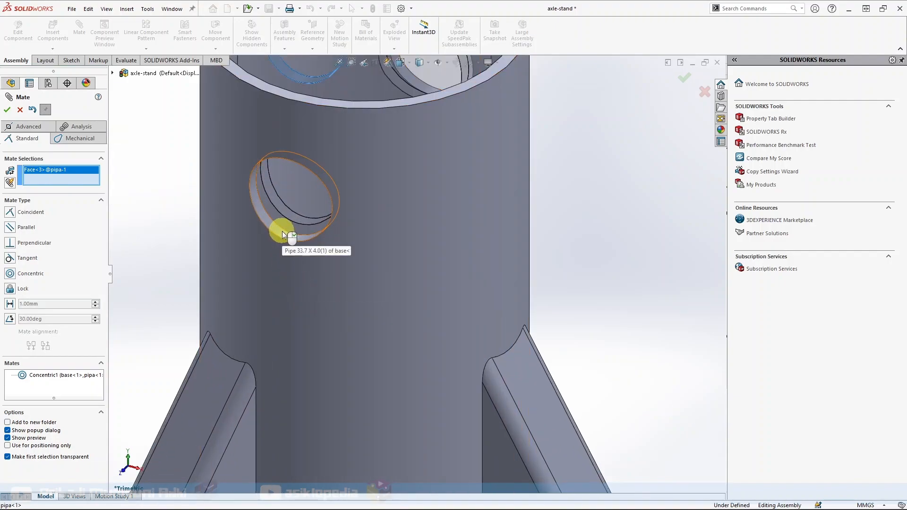
click(282, 232)
scroll(354, 279, up, 3)
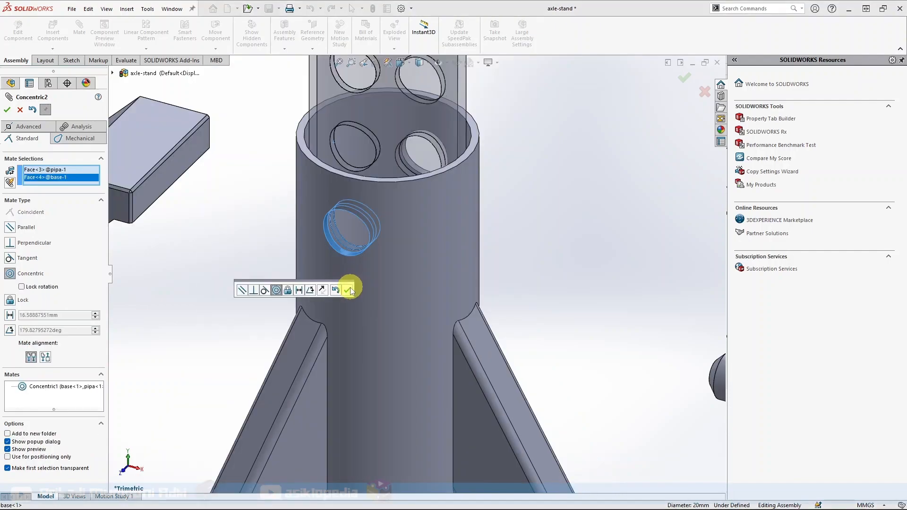
click(348, 290)
Step: Add a concentric mate between the pin's cylindrical shank and the base tube's cross hole
scroll(544, 304, up, 4)
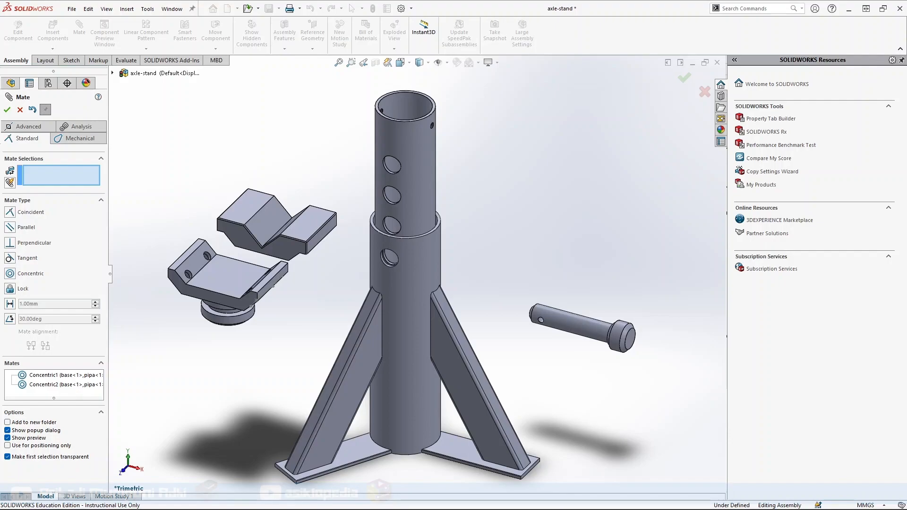
click(577, 325)
scroll(416, 276, down, 5)
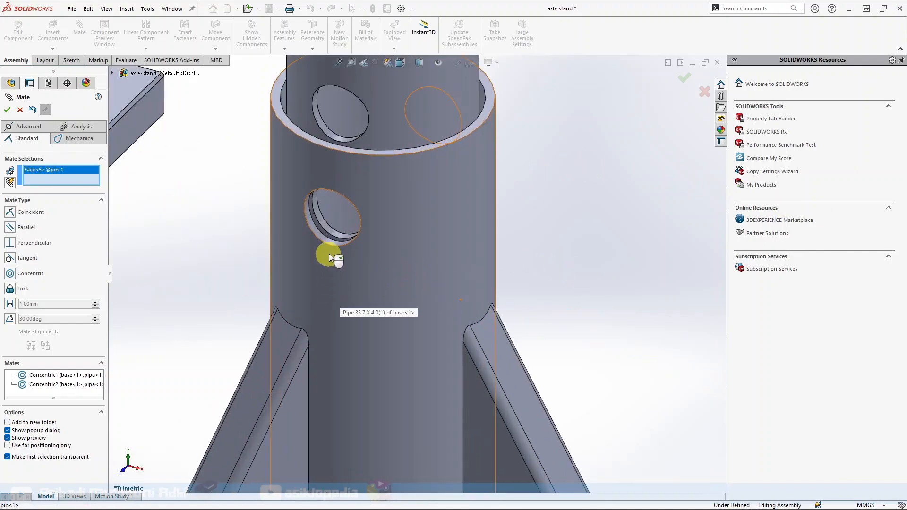
click(325, 241)
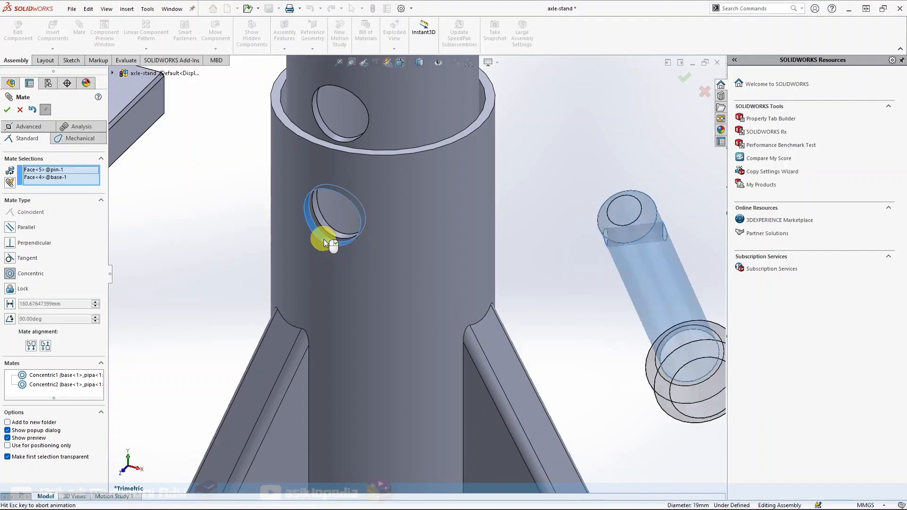
scroll(521, 231, up, 3)
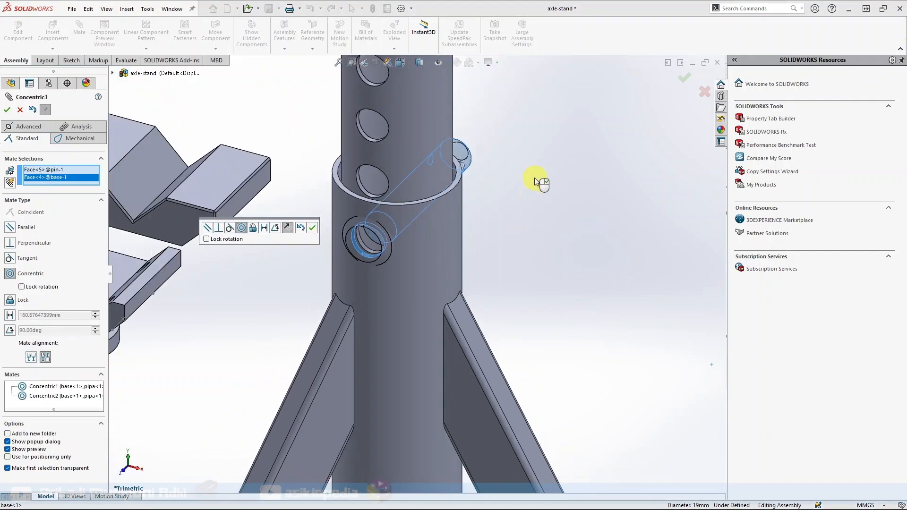
click(313, 228)
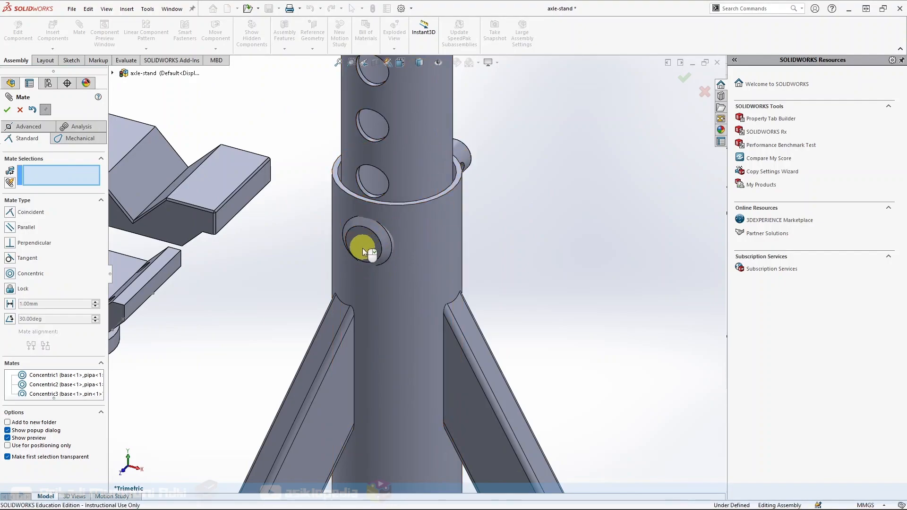
Step: Pull the pin's head out in front of the base tube and add a tangent mate between the tube's outer surface and the head's inner face
drag(362, 248, 323, 276)
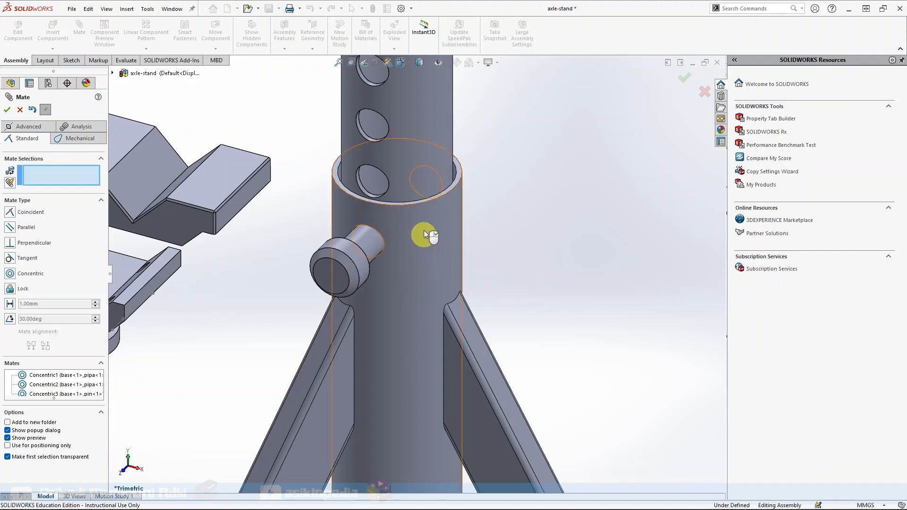
click(419, 241)
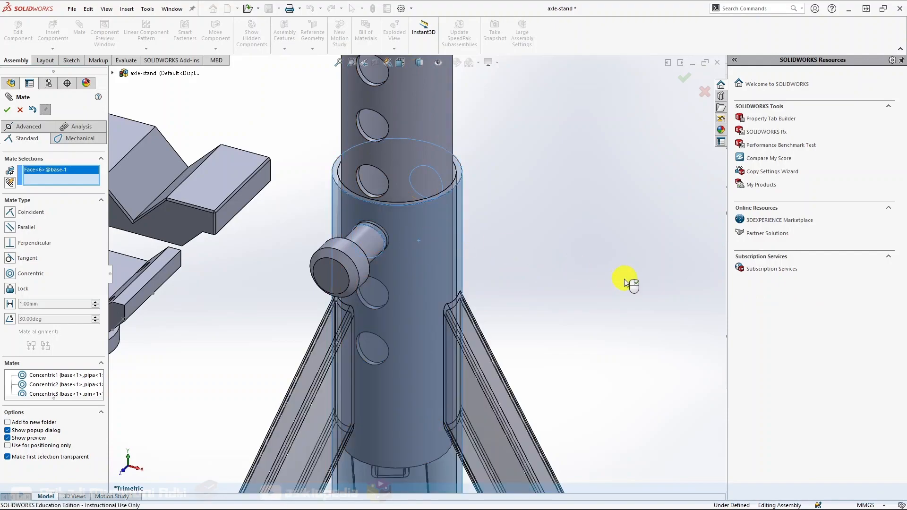
middle_drag(630, 282, 371, 301)
middle_drag(355, 366, 466, 437)
scroll(454, 386, down, 5)
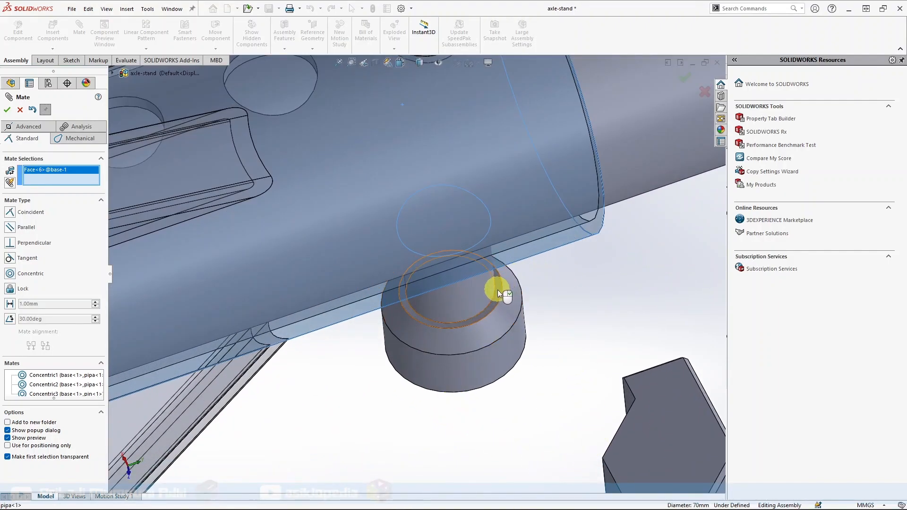
click(498, 290)
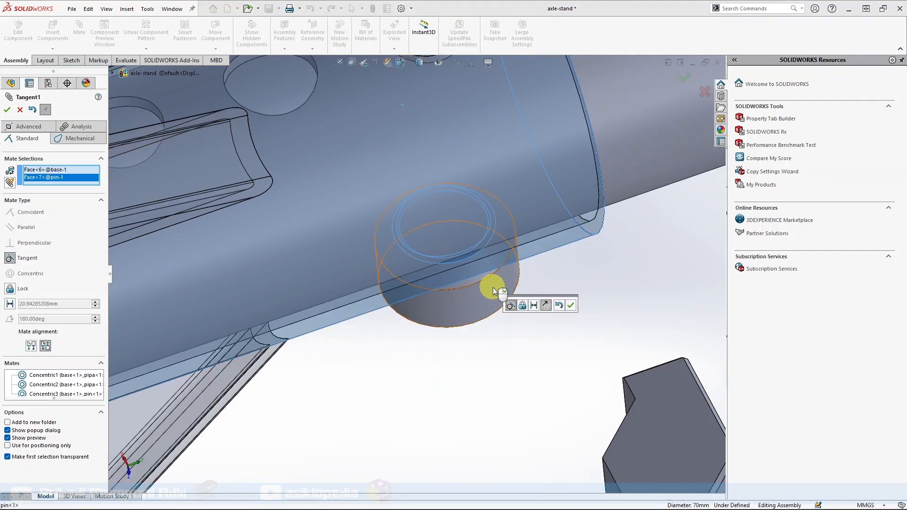
click(571, 307)
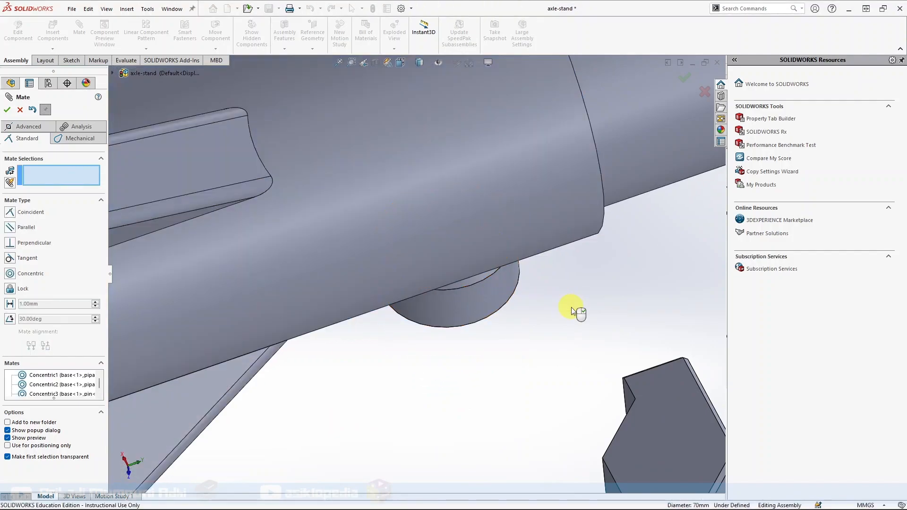
Step: Add a concentric mate between the support's lower cylindrical collar and the pipa's inner bore
key(ctrl+7)
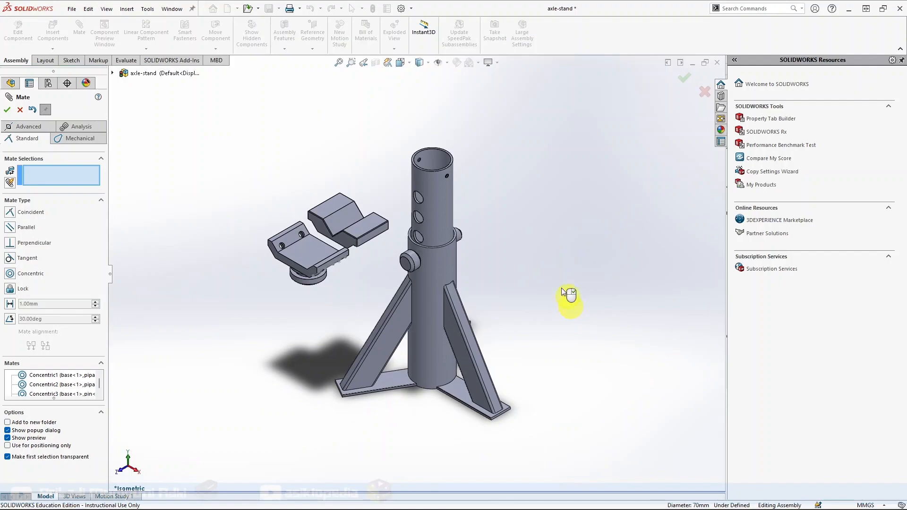
scroll(424, 278, down, 7)
middle_drag(506, 246, 446, 266)
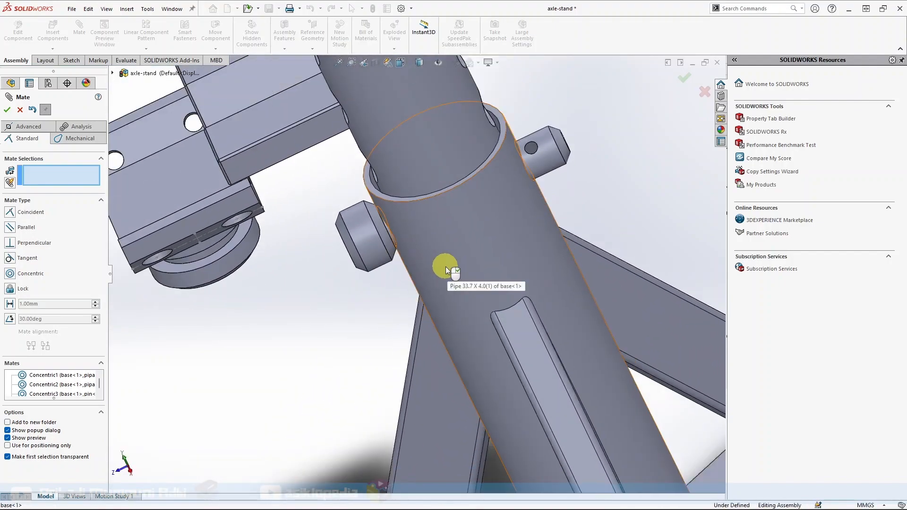
scroll(446, 266, up, 8)
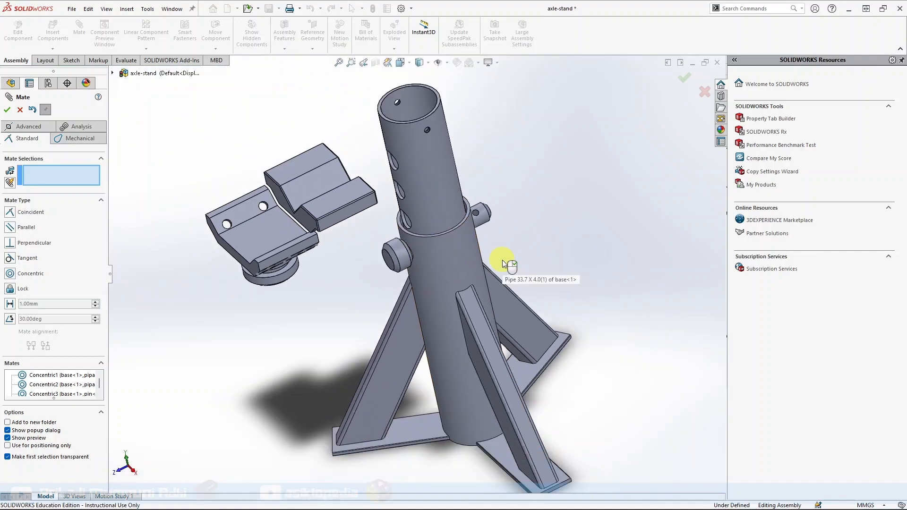
key(ctrl+7)
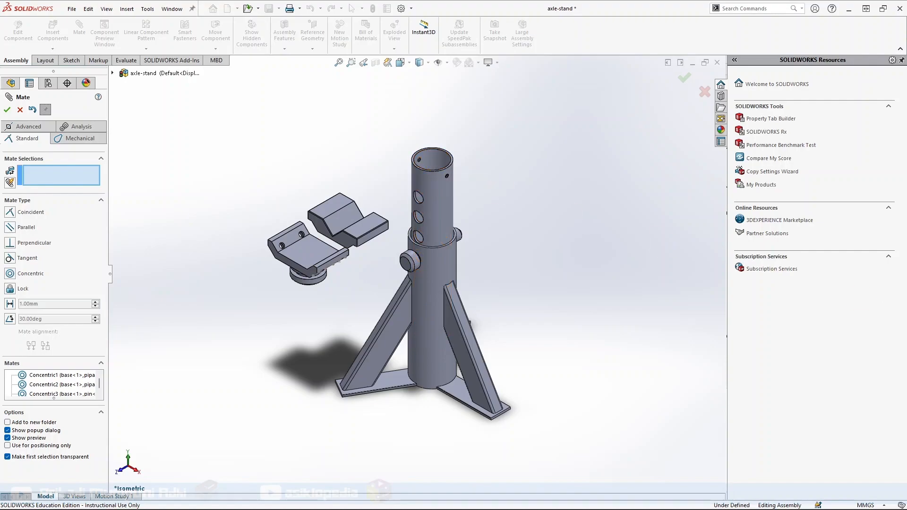
scroll(318, 298, down, 5)
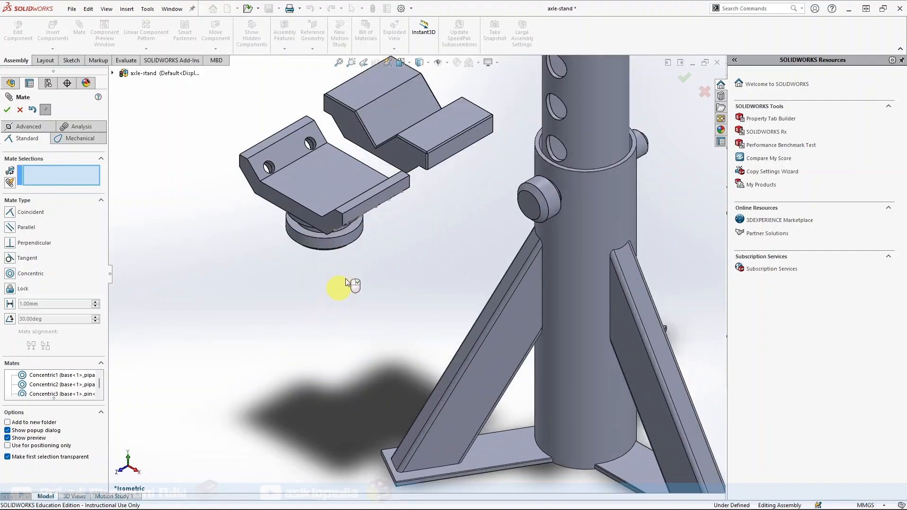
click(342, 243)
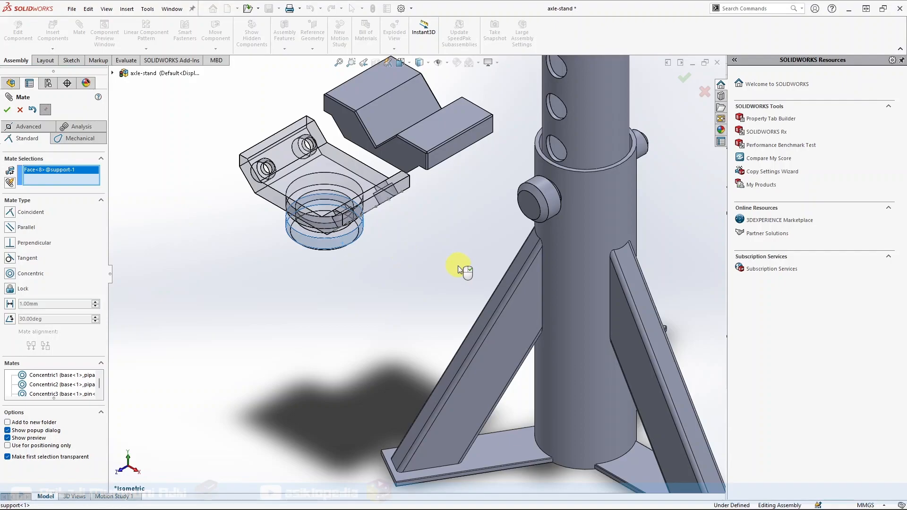
scroll(684, 264, up, 5)
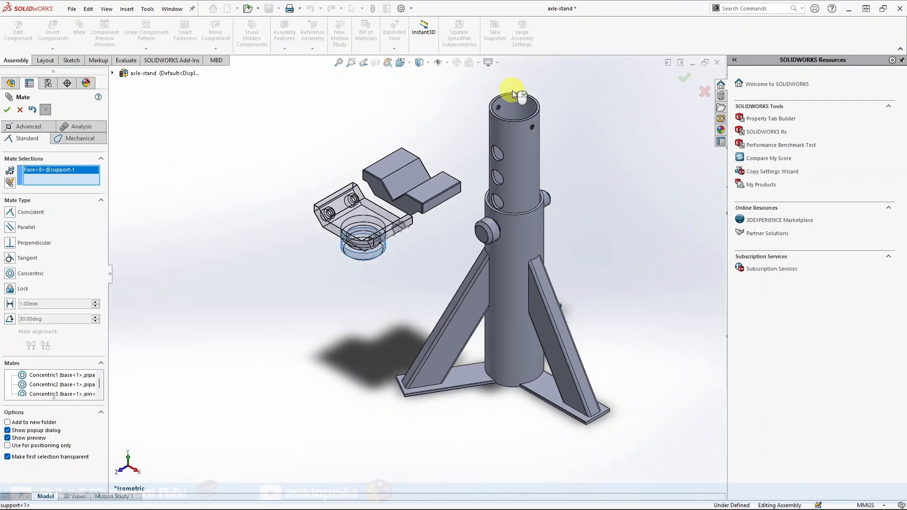
scroll(512, 90, down, 3)
click(522, 166)
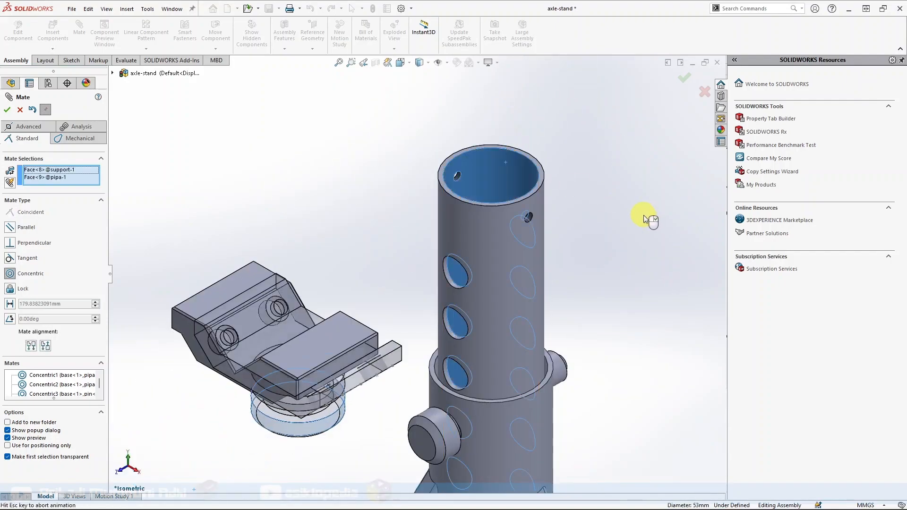
click(704, 205)
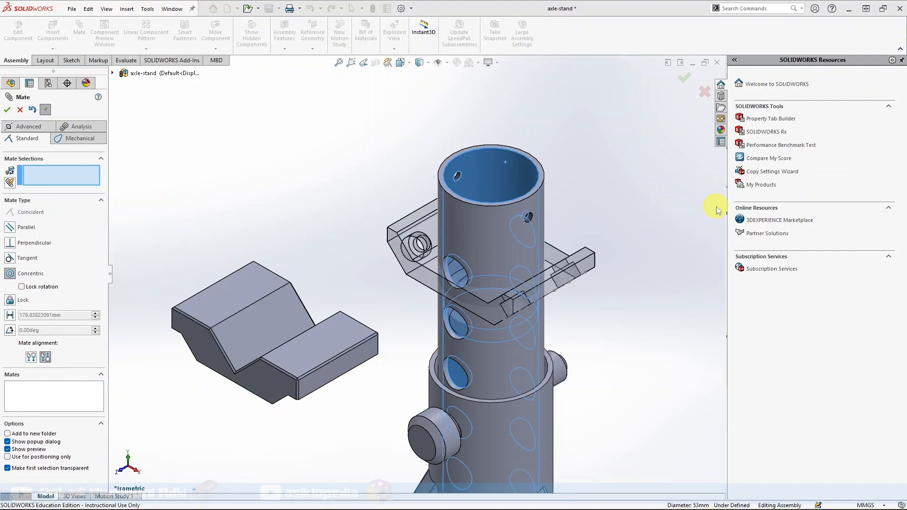
Step: Slide the support upward along the pipa until its plate sits above the pipa's rim
drag(533, 280, 523, 115)
scroll(570, 191, down, 2)
scroll(570, 191, up, 3)
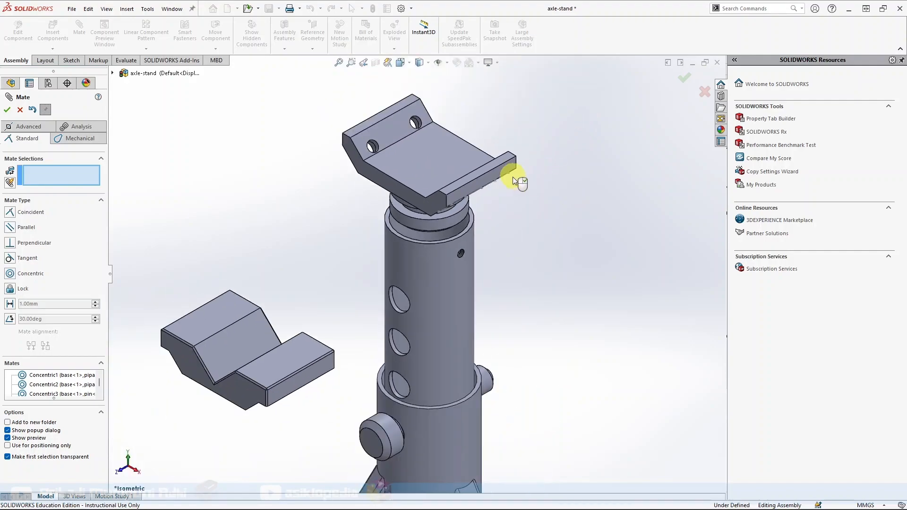
Step: Add a coincident mate between the pipa's top rim face and the underside of the support's plate
middle_drag(489, 263, 568, 227)
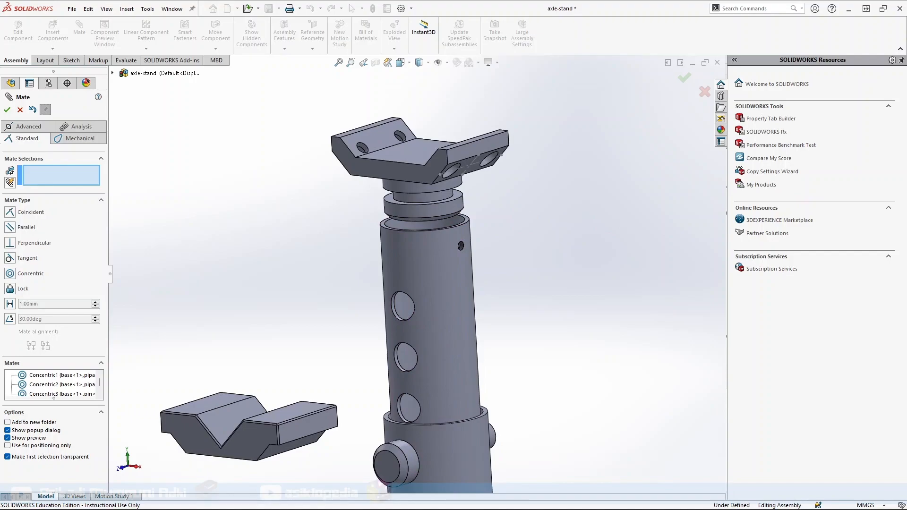
scroll(614, 236, down, 4)
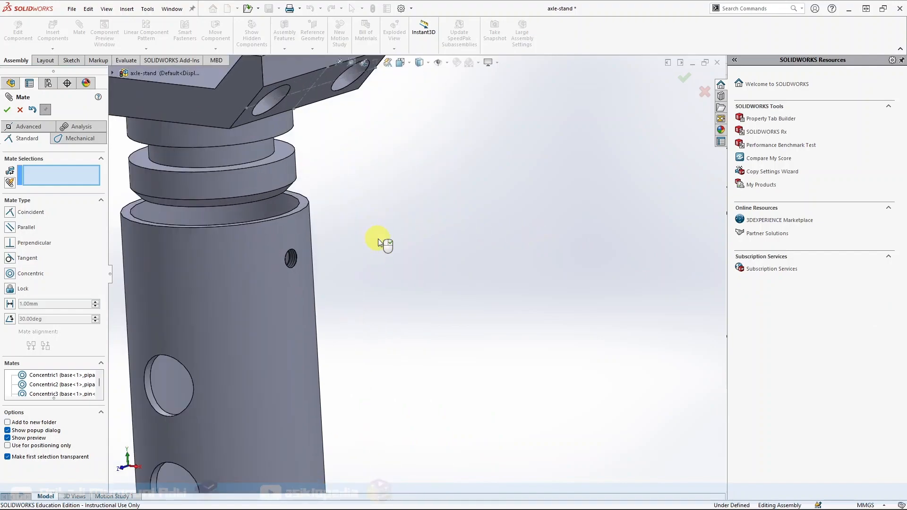
middle_drag(378, 240, 385, 255)
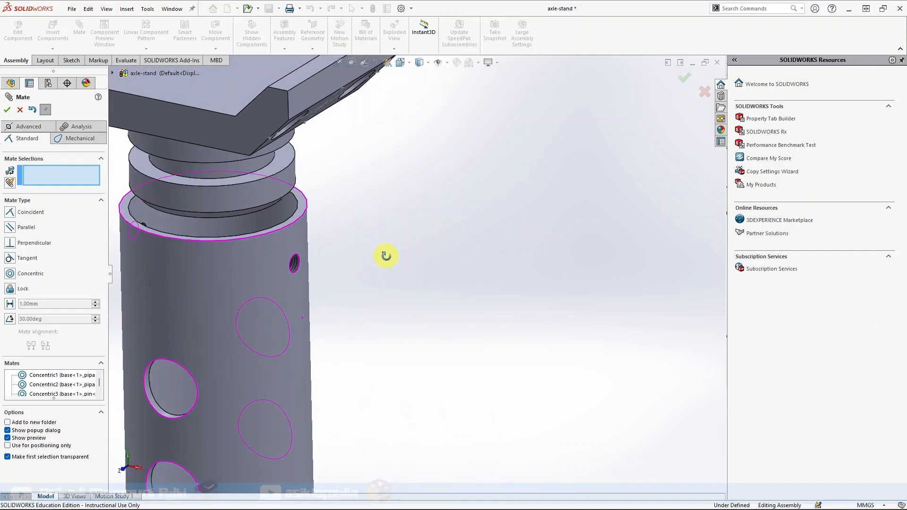
click(302, 202)
middle_drag(372, 251, 370, 178)
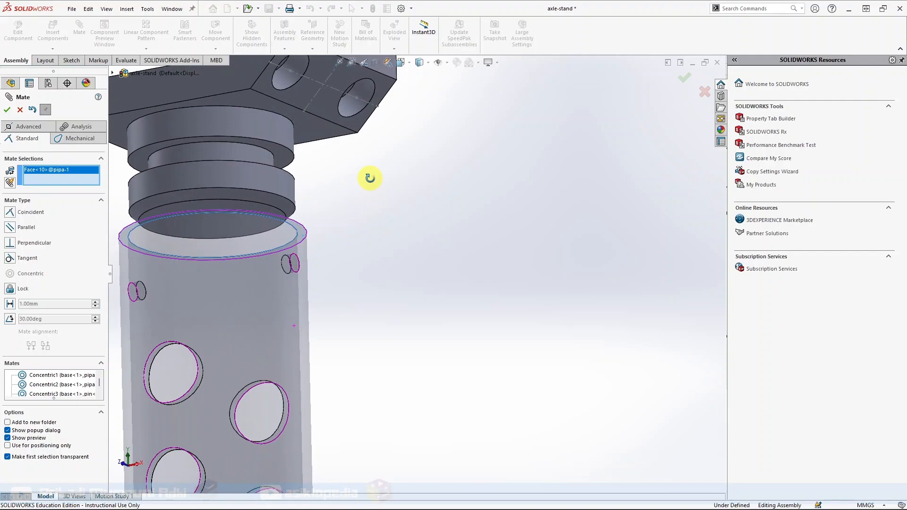
click(315, 129)
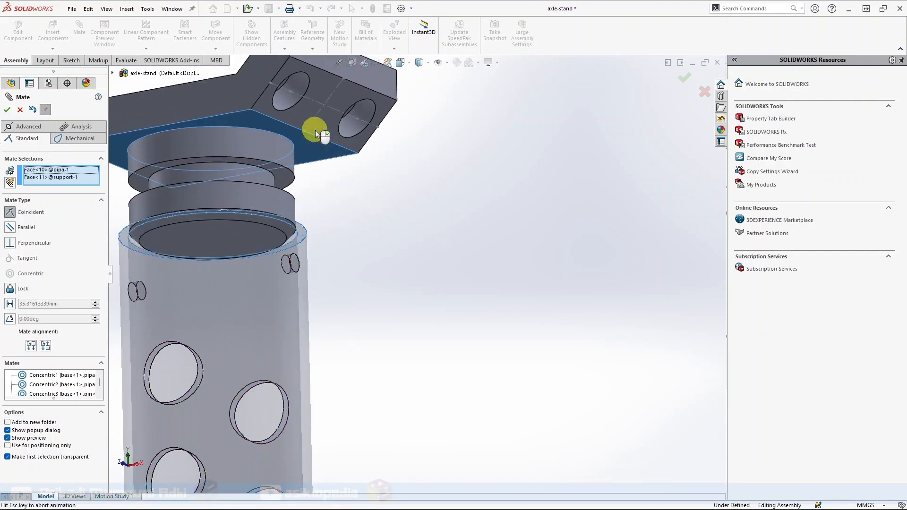
middle_drag(375, 303, 295, 335)
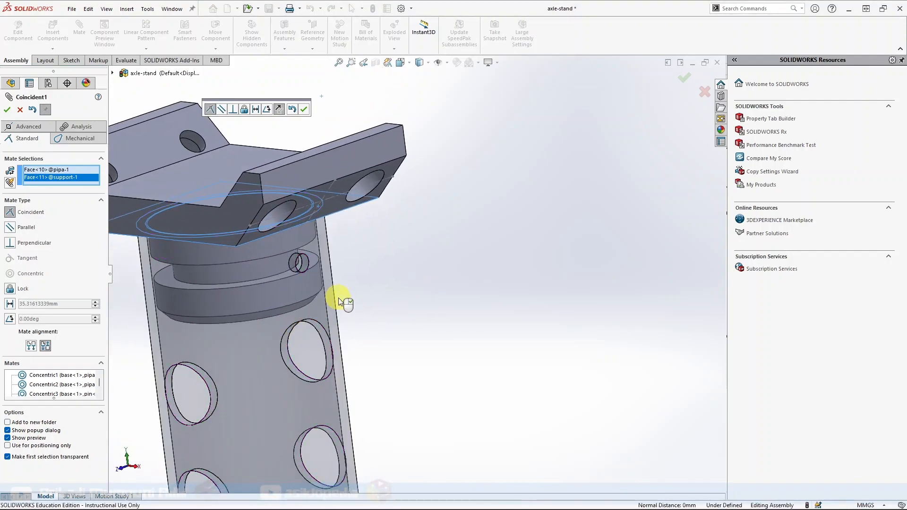
scroll(338, 301, up, 4)
click(303, 111)
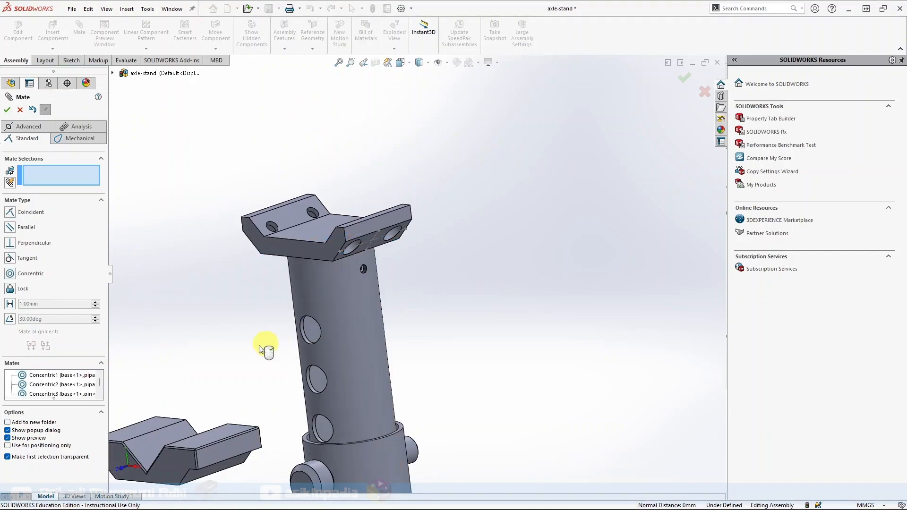
Step: Add a coincident mate between the front end faces of the support and the insert, and move the insert above the support
scroll(233, 354, up, 3)
scroll(267, 361, down, 3)
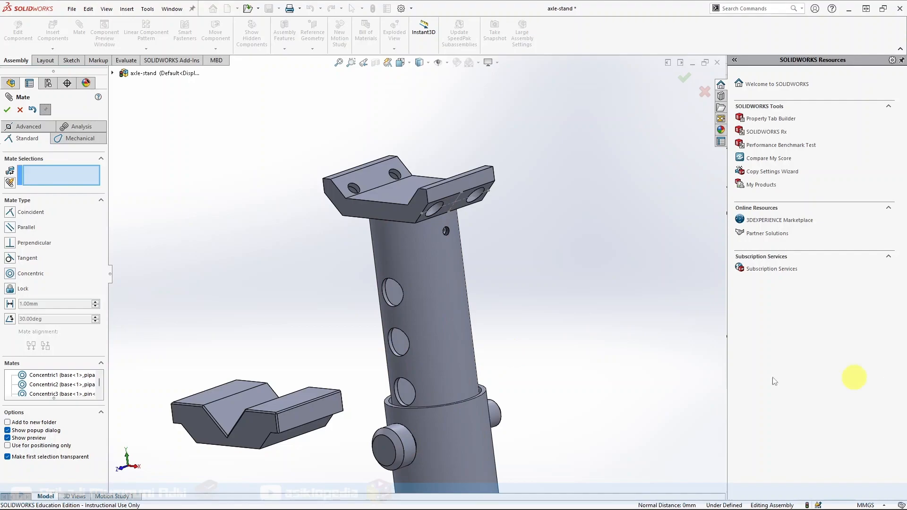
click(390, 214)
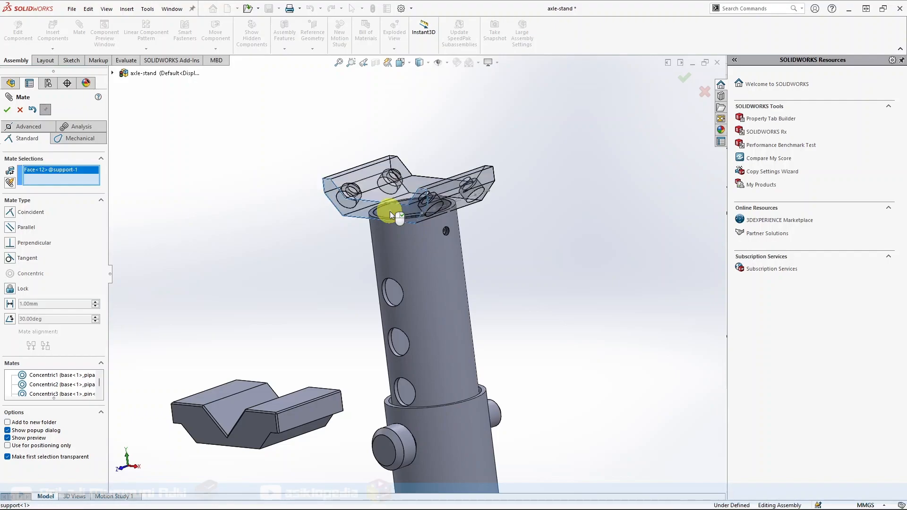
click(248, 421)
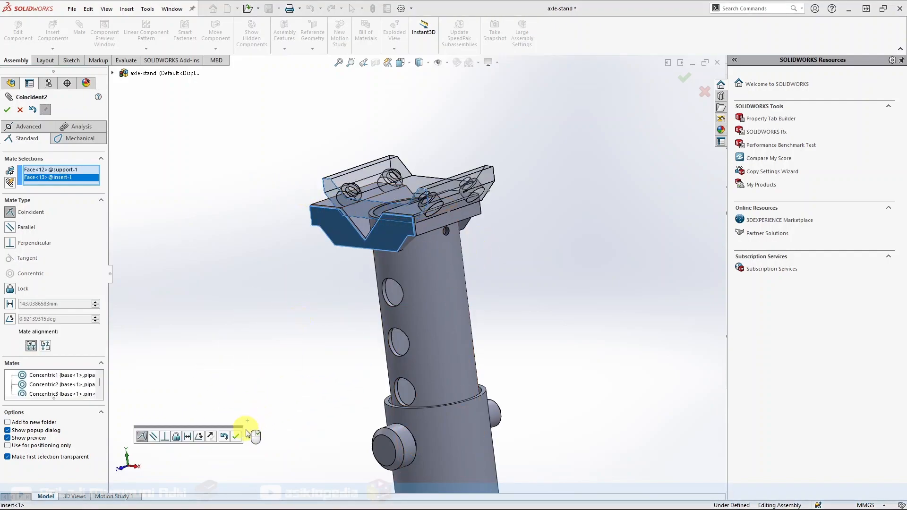
click(236, 437)
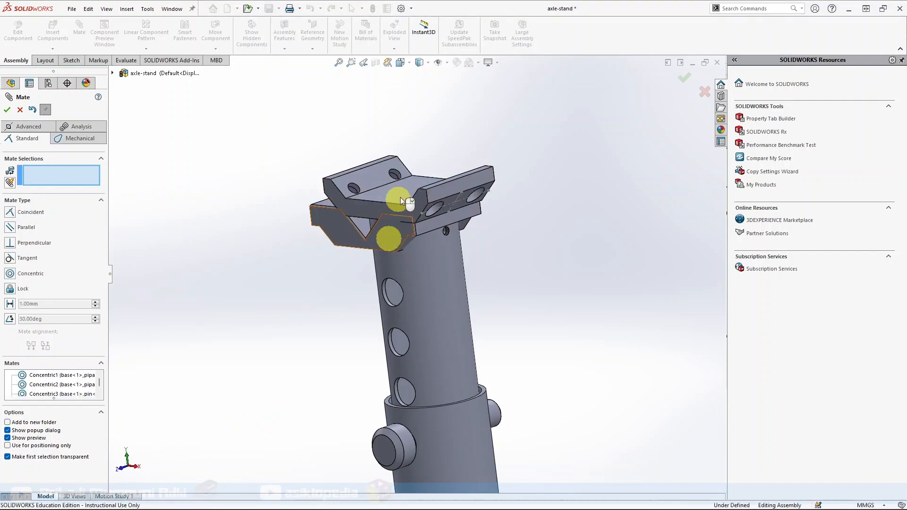
drag(404, 145, 387, 119)
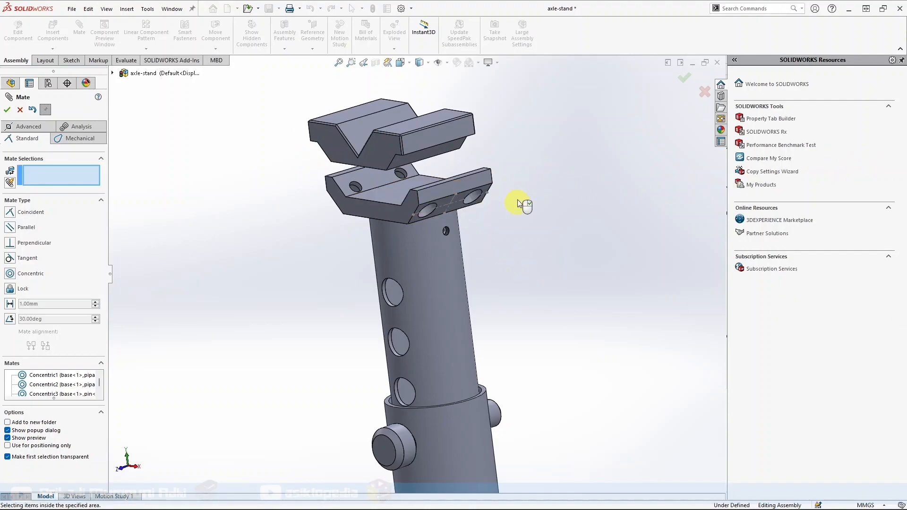
click(439, 138)
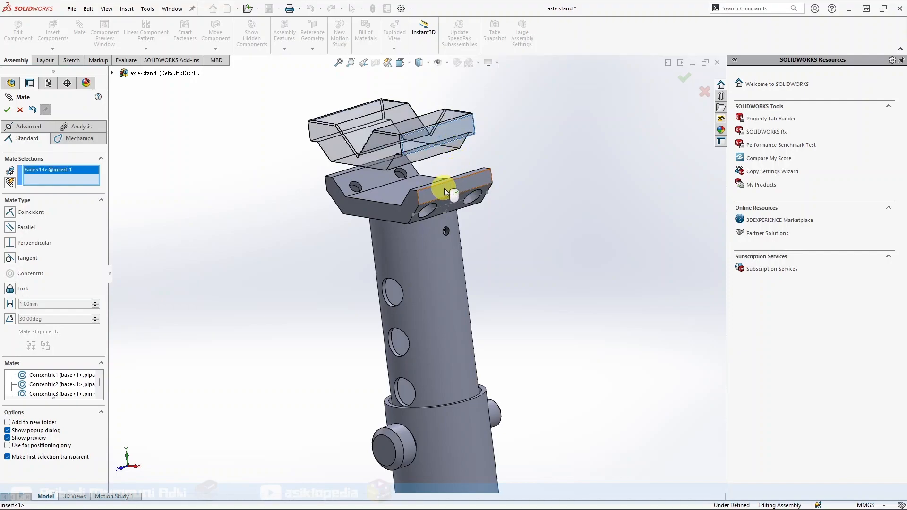
click(444, 188)
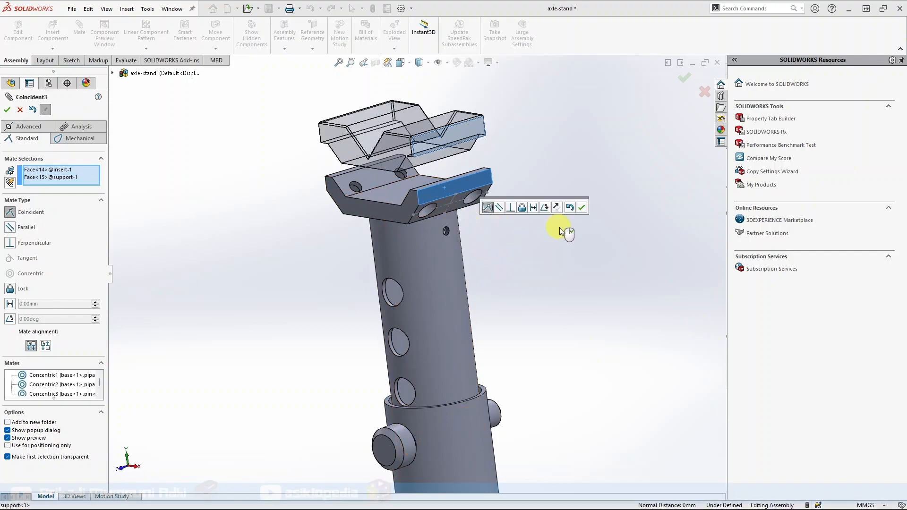
right_click(70, 178)
click(88, 186)
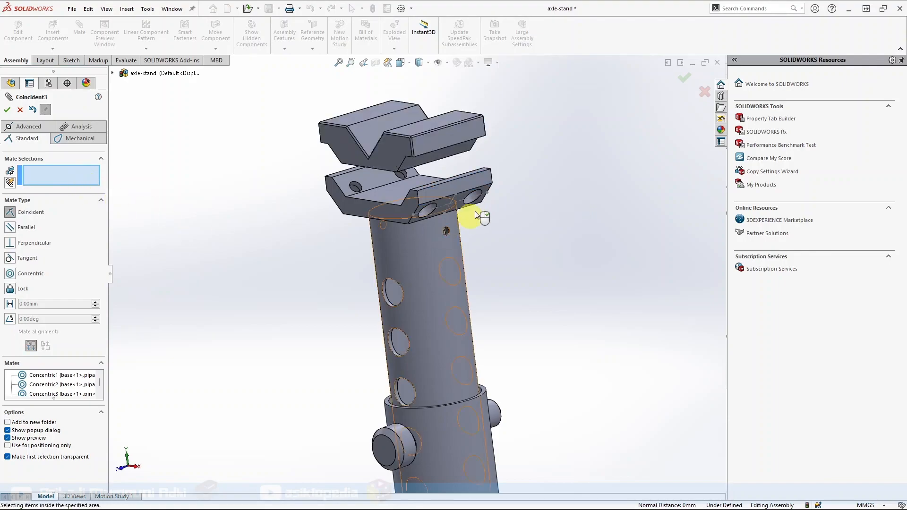
Step: Add a coincident mate between the outer side faces of the insert and the support
click(444, 141)
click(435, 189)
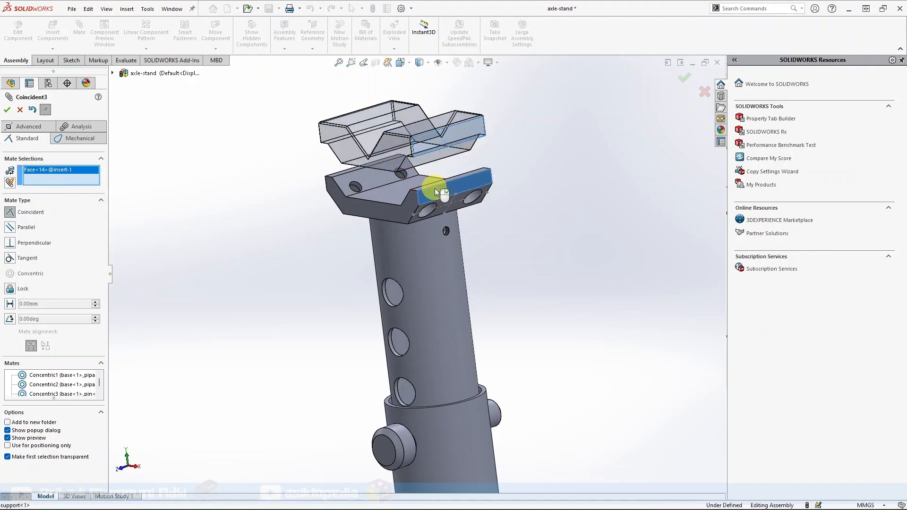
click(542, 179)
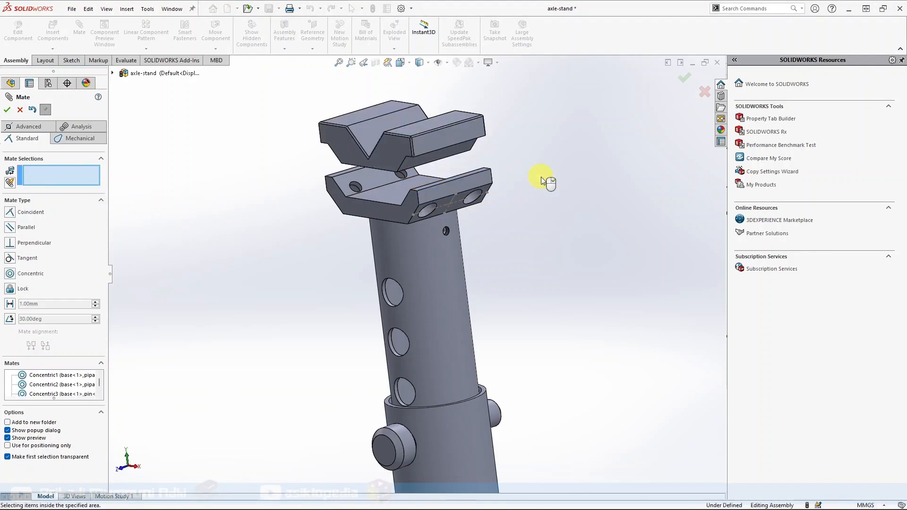
Step: Add a coincident mate between the support's flat upper face and the insert's bottom face
click(395, 195)
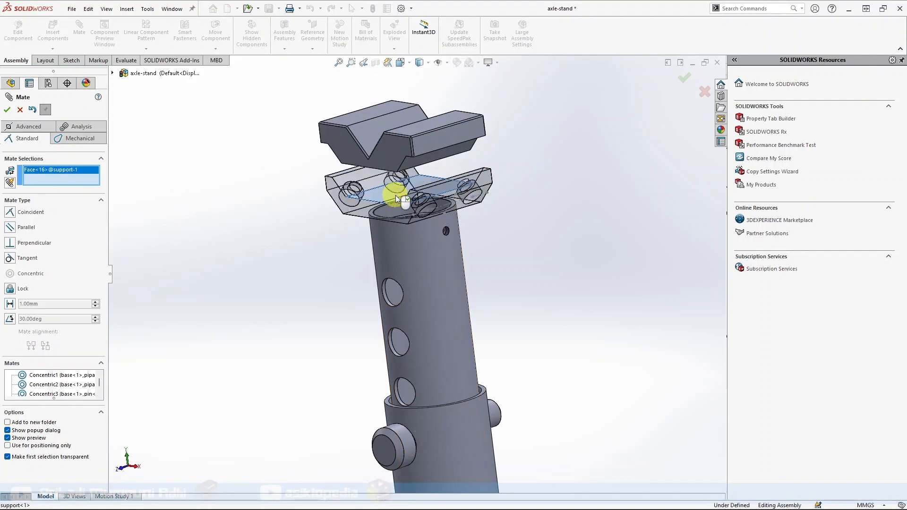
middle_drag(541, 250, 538, 190)
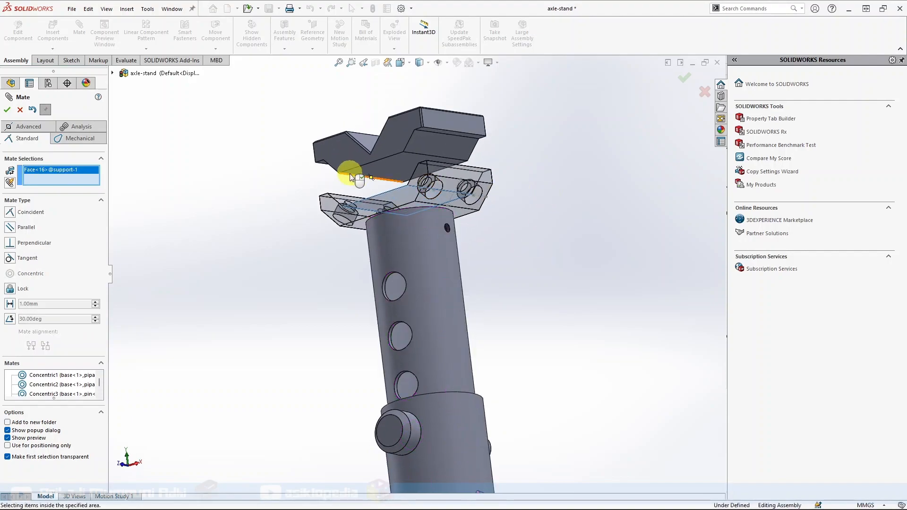
click(388, 163)
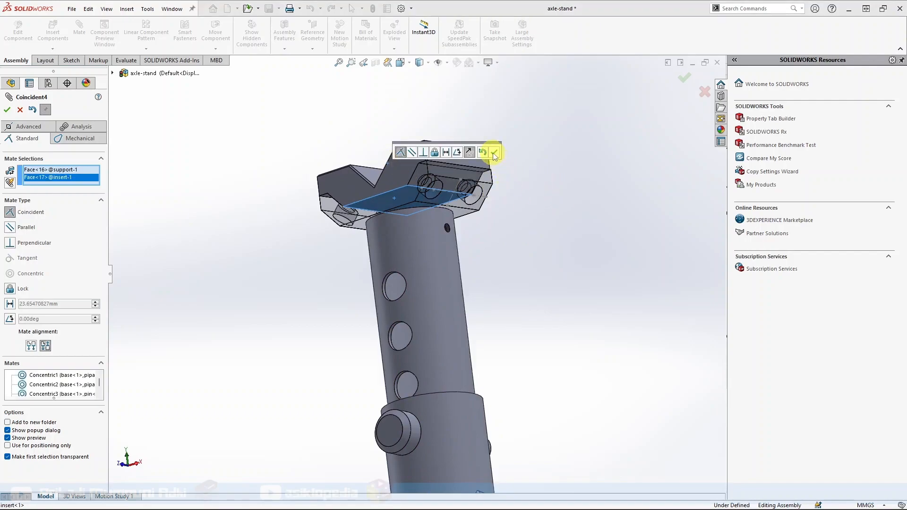
click(491, 152)
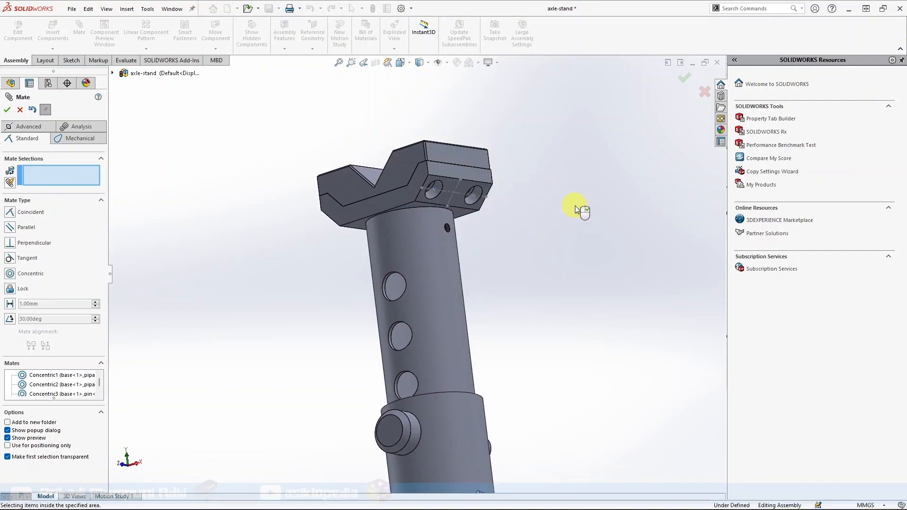
key(ctrl+7)
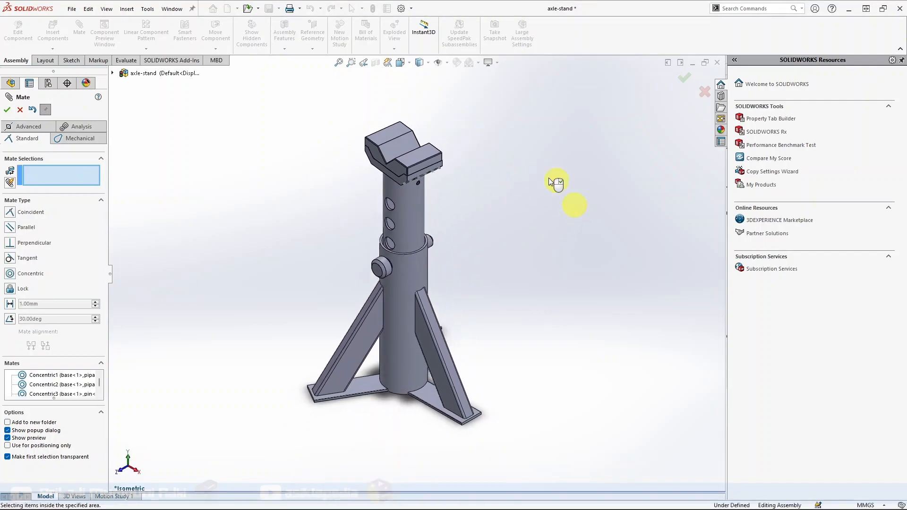
Step: Examine from several sides how the insert seats in the support, and finish the Mate command
scroll(470, 165, down, 3)
scroll(444, 185, down, 2)
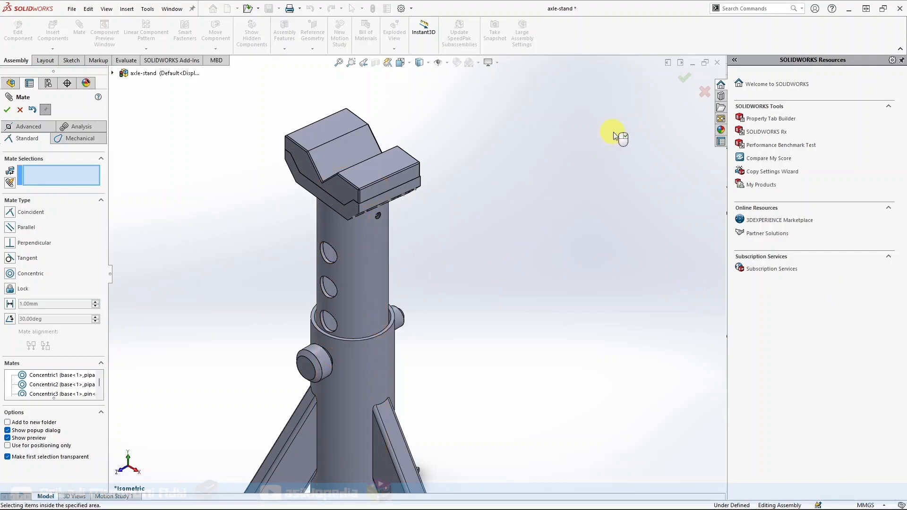
middle_drag(415, 251, 350, 169)
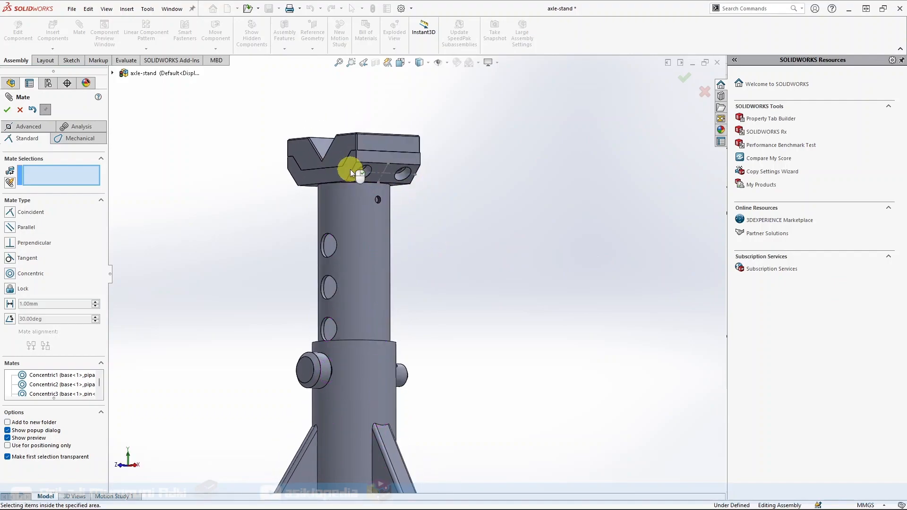
middle_drag(237, 249, 277, 214)
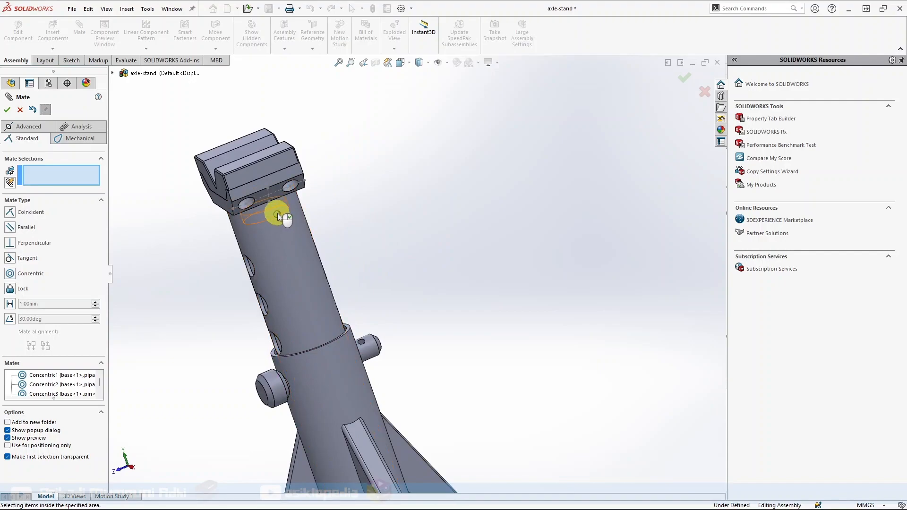
middle_drag(200, 280, 247, 263)
scroll(264, 128, down, 2)
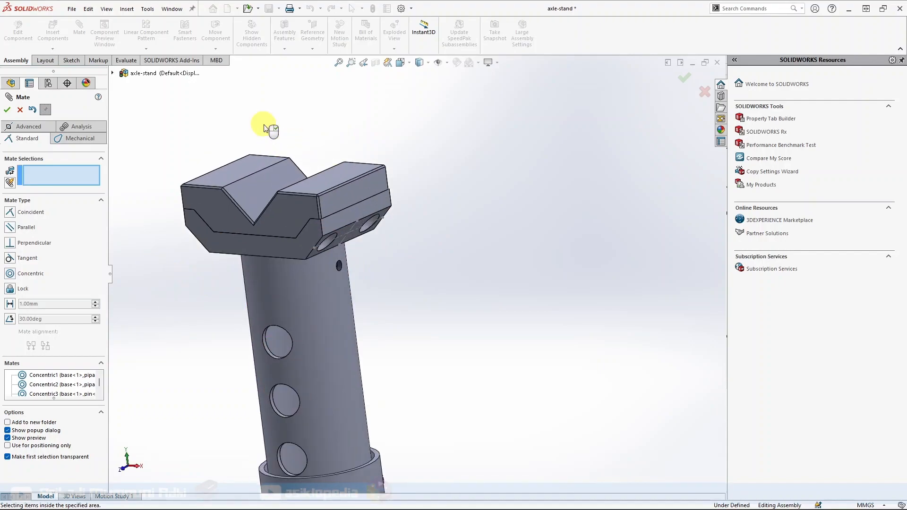
scroll(265, 128, down, 2)
middle_drag(461, 347, 415, 293)
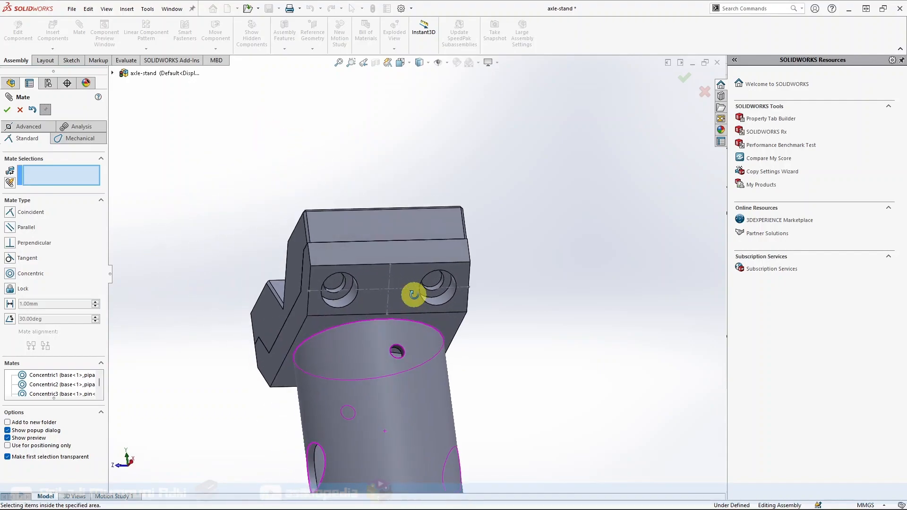
middle_drag(523, 344, 526, 378)
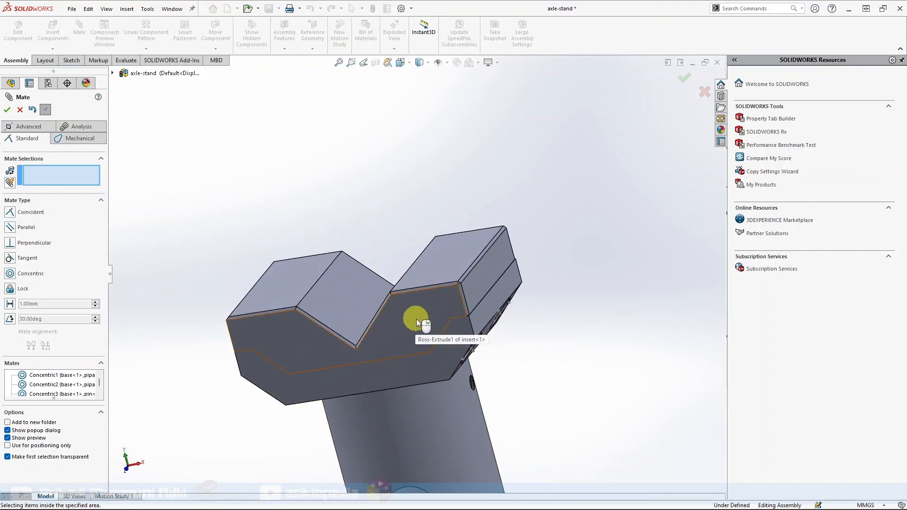
click(7, 110)
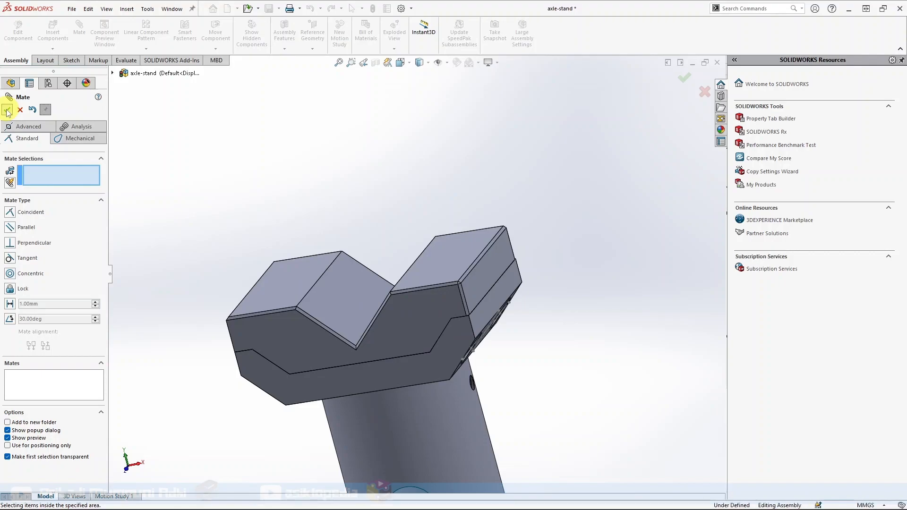
click(7, 110)
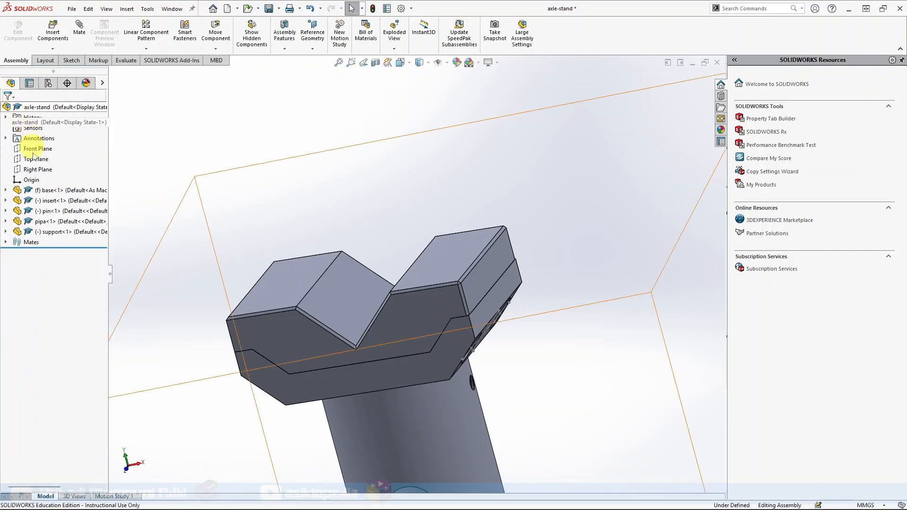
Step: Examine the support and the insert, checking the support's counterbored holes against the insert surface behind them
click(50, 211)
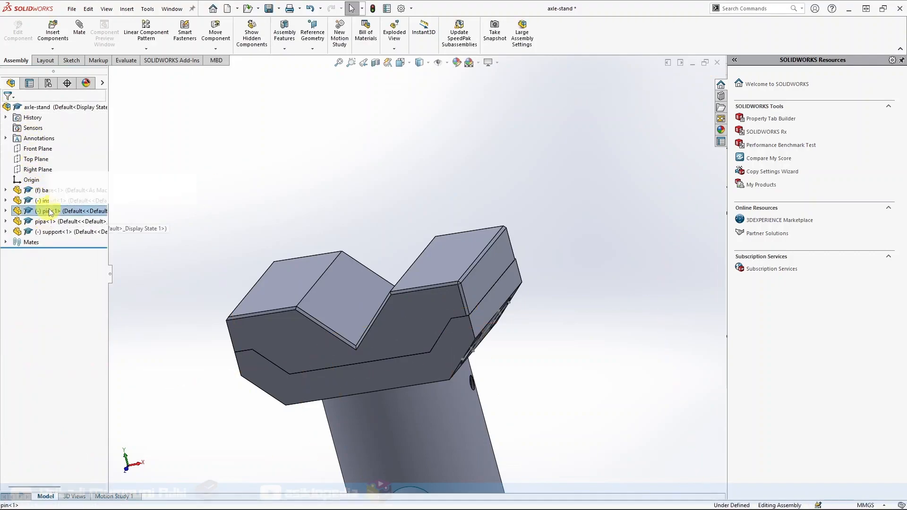
click(50, 233)
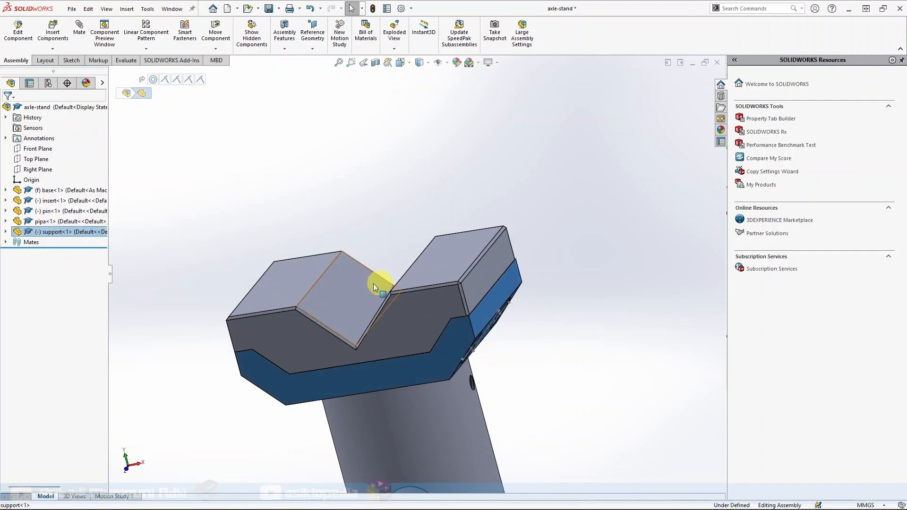
click(59, 201)
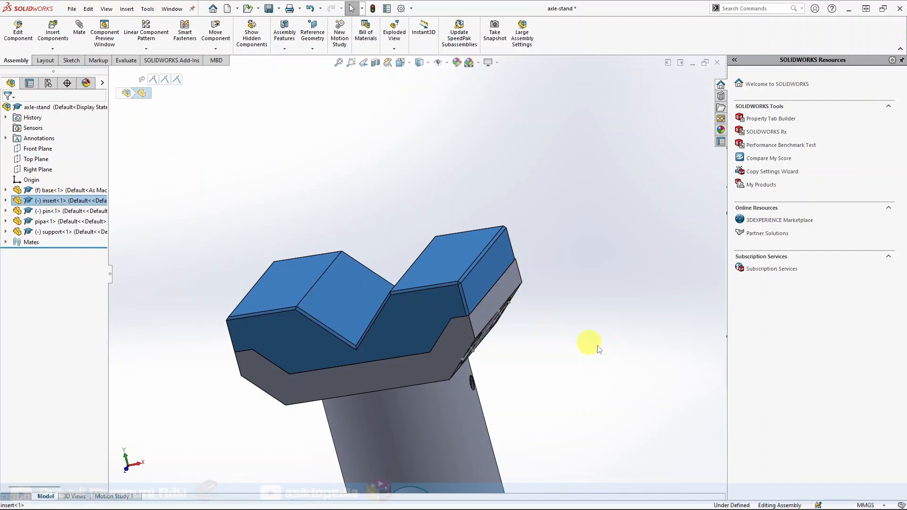
middle_drag(593, 364, 543, 297)
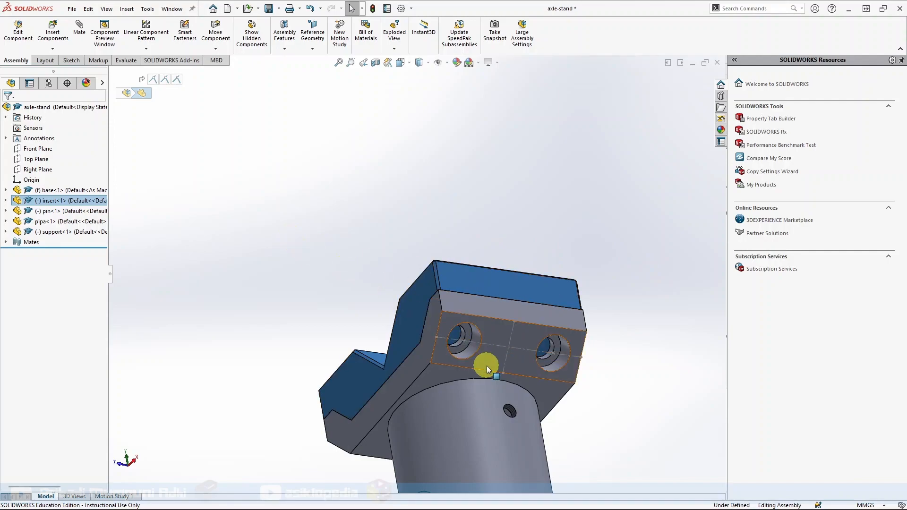
scroll(487, 365, down, 4)
middle_drag(487, 365, 549, 367)
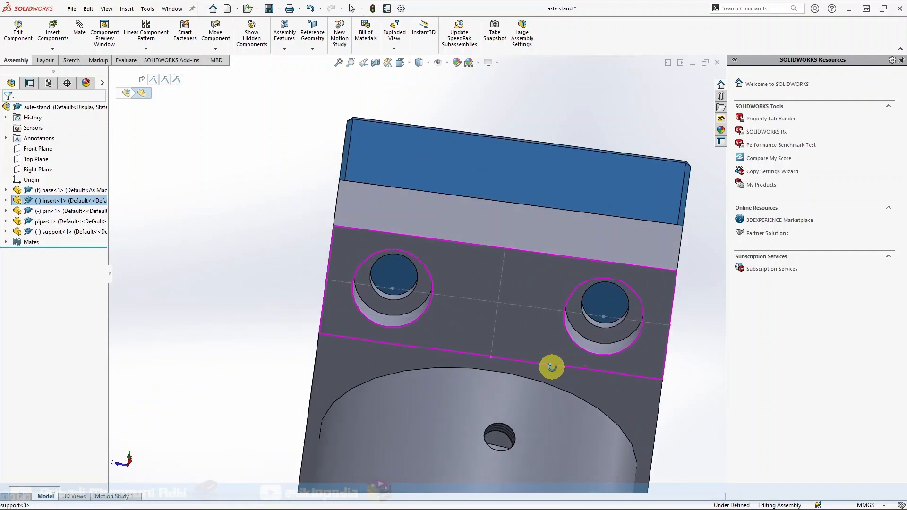
mouse_move(472, 348)
middle_down()
mouse_move(476, 328)
mouse_move(474, 344)
middle_up()
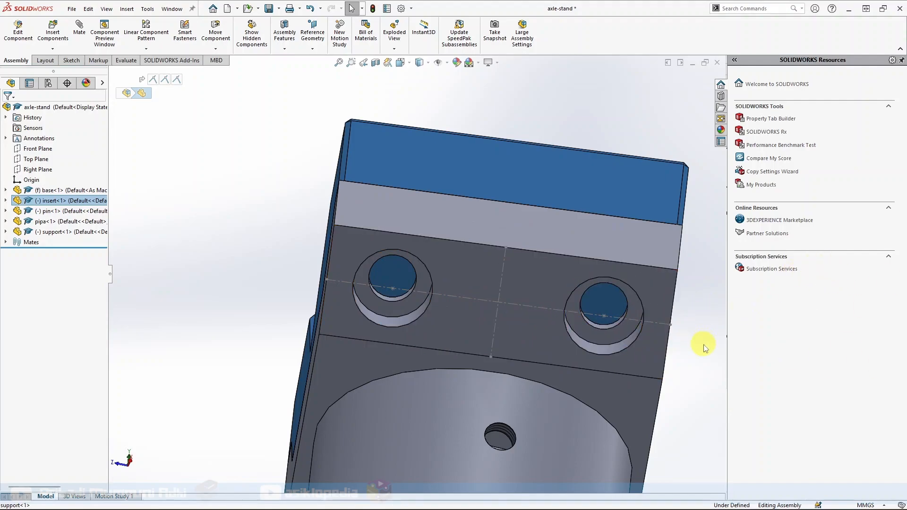
middle_drag(704, 347, 702, 326)
middle_drag(293, 390, 298, 351)
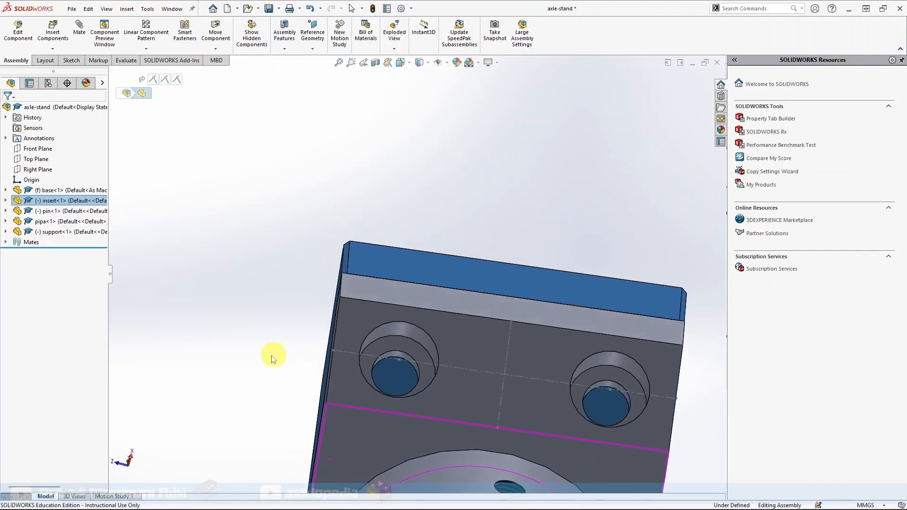
click(269, 356)
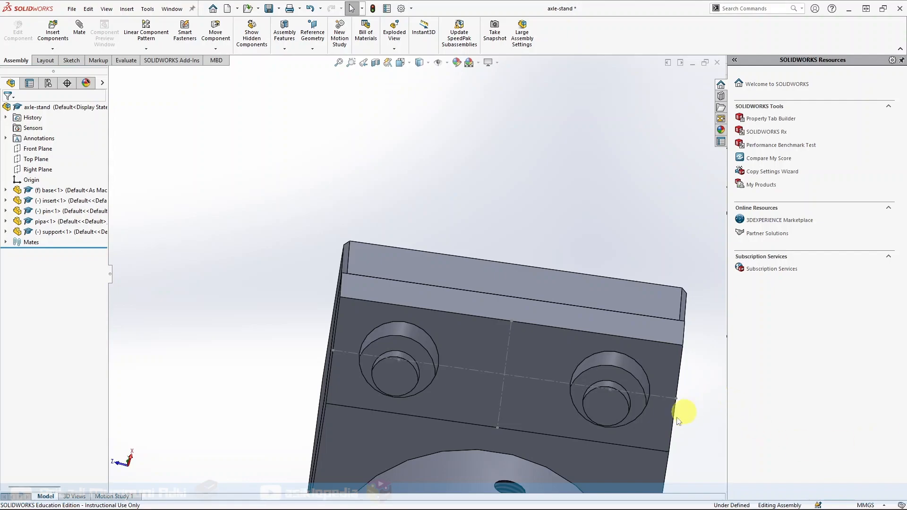
Step: View the insert's outer side face straight on and edit the insert in place within the assembly
click(543, 364)
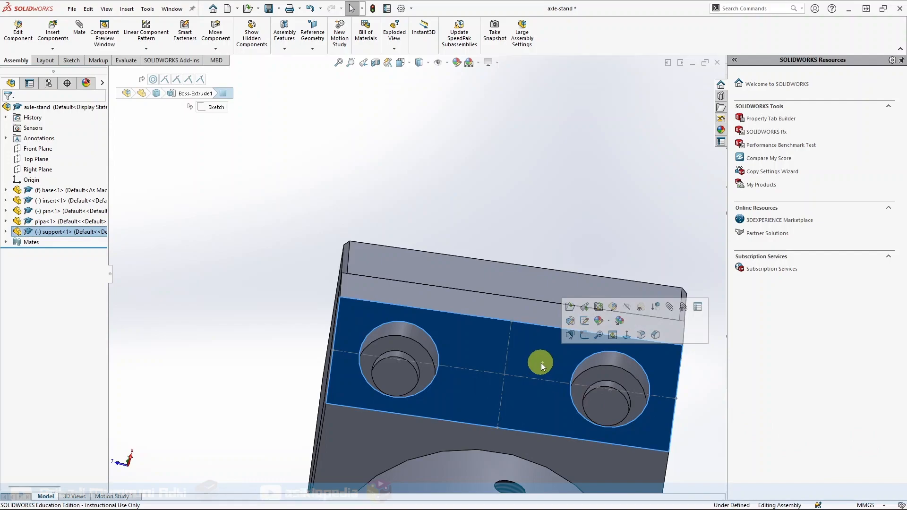
click(483, 274)
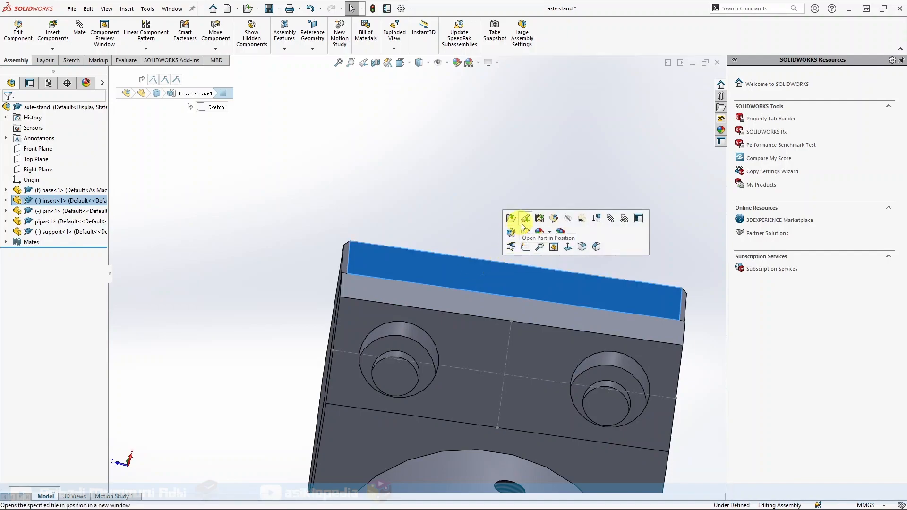
click(567, 246)
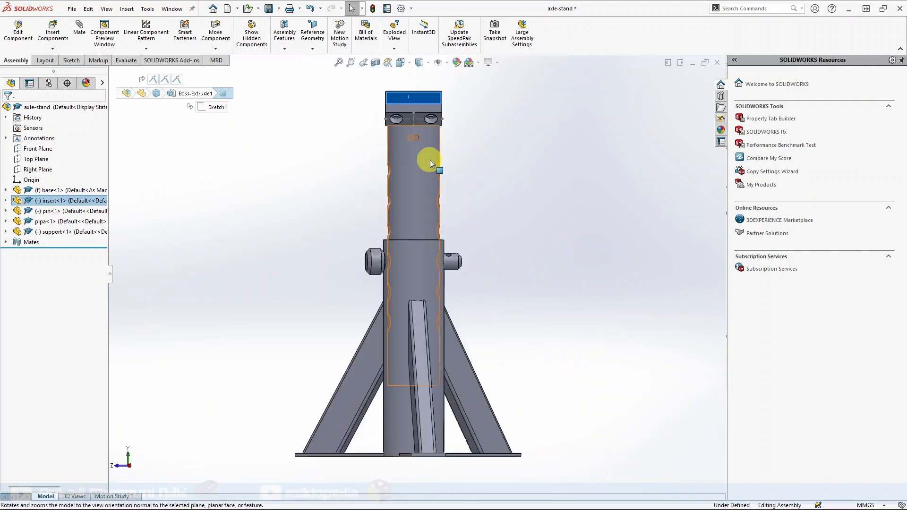
scroll(421, 116, down, 5)
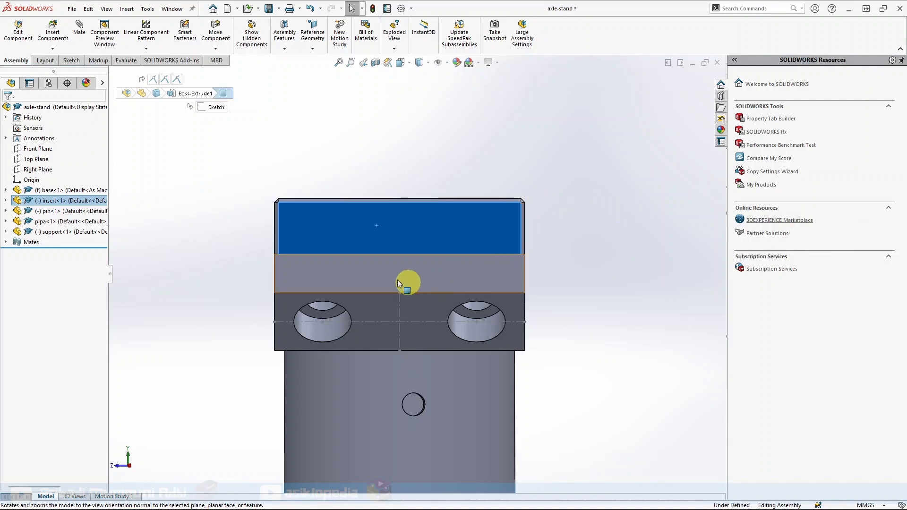
click(416, 237)
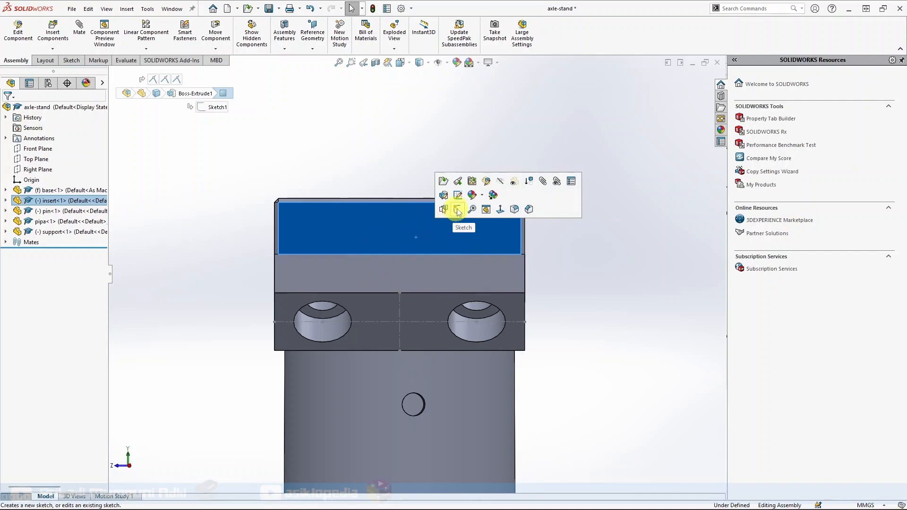
click(487, 182)
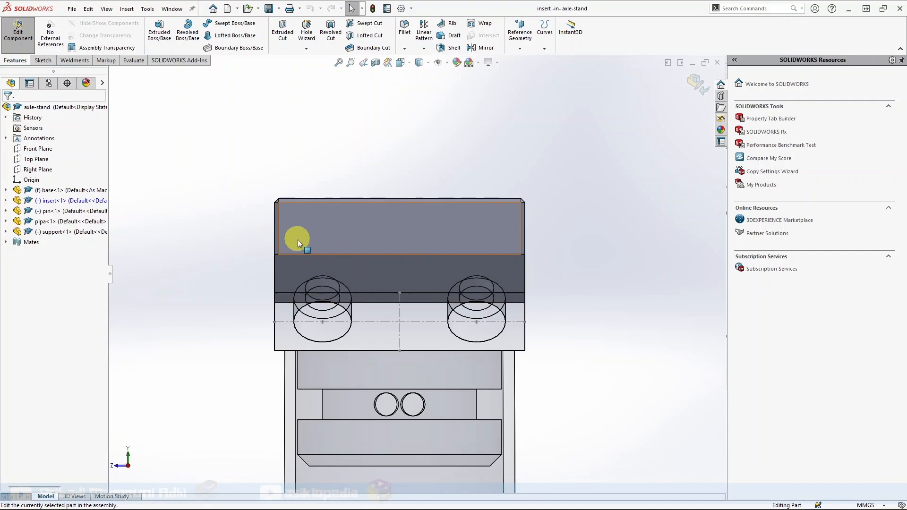
Step: Start a Hole Wizard hole on the insert: ISO bottoming tapped hole, size M8, blind, 20 mm deep
middle_drag(220, 327, 233, 301)
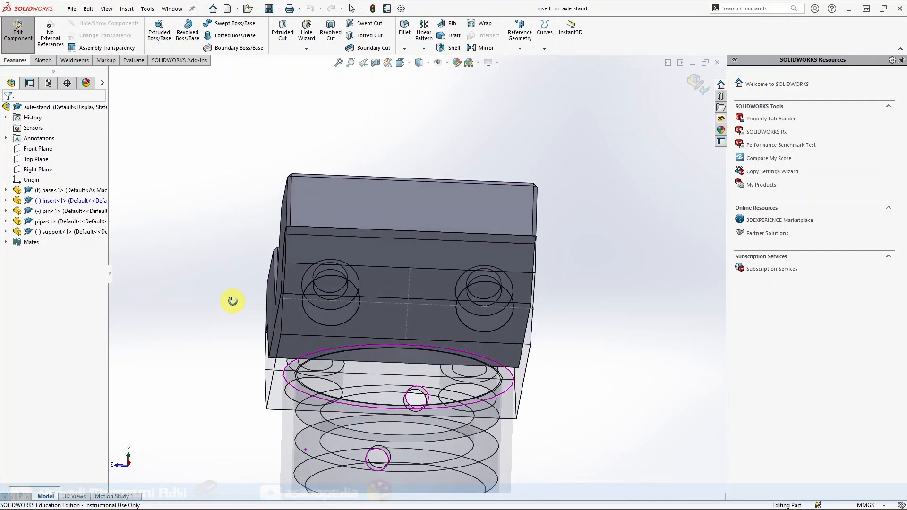
click(385, 214)
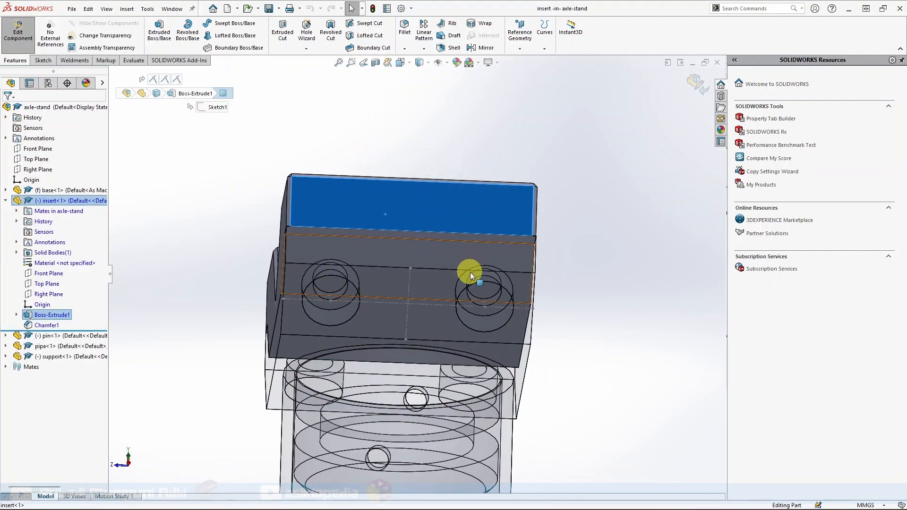
middle_drag(581, 343, 576, 298)
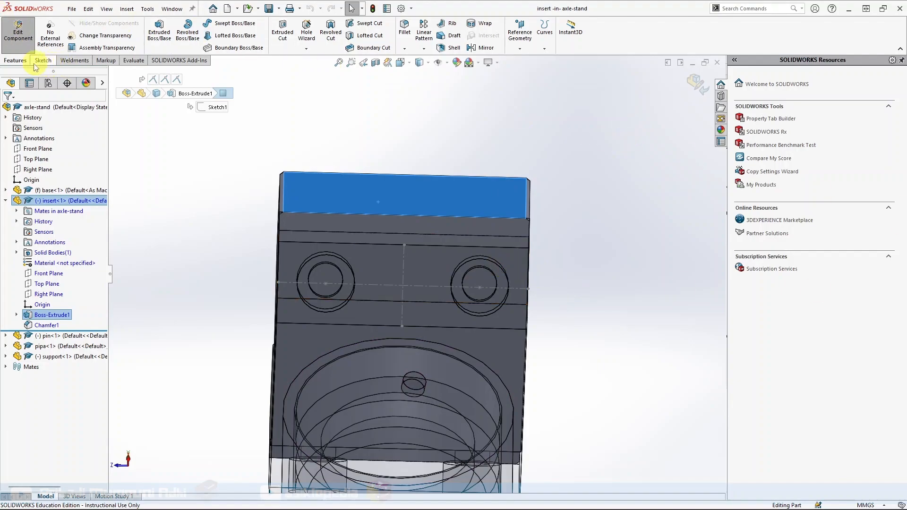
click(308, 29)
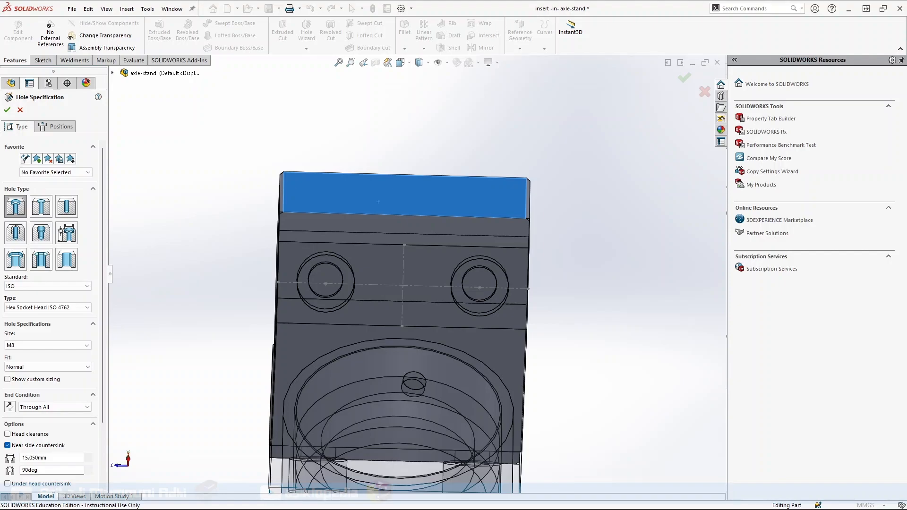
click(16, 236)
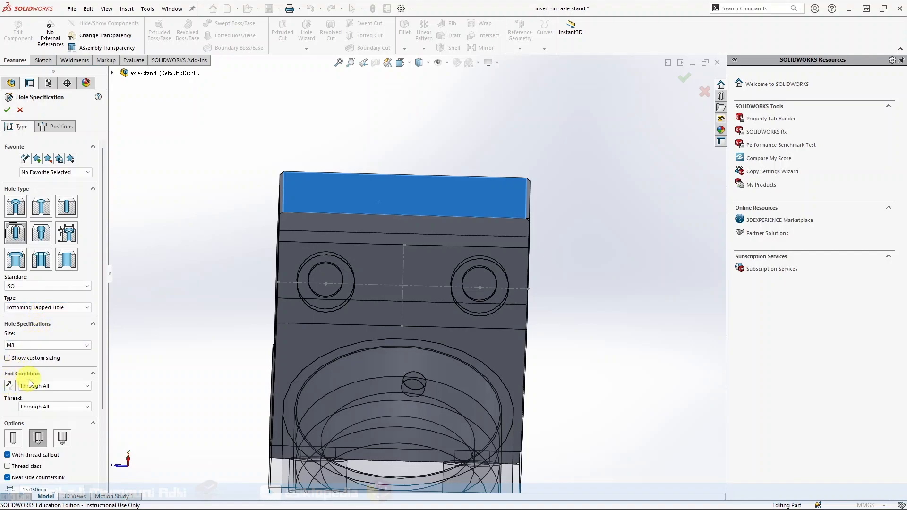
click(48, 386)
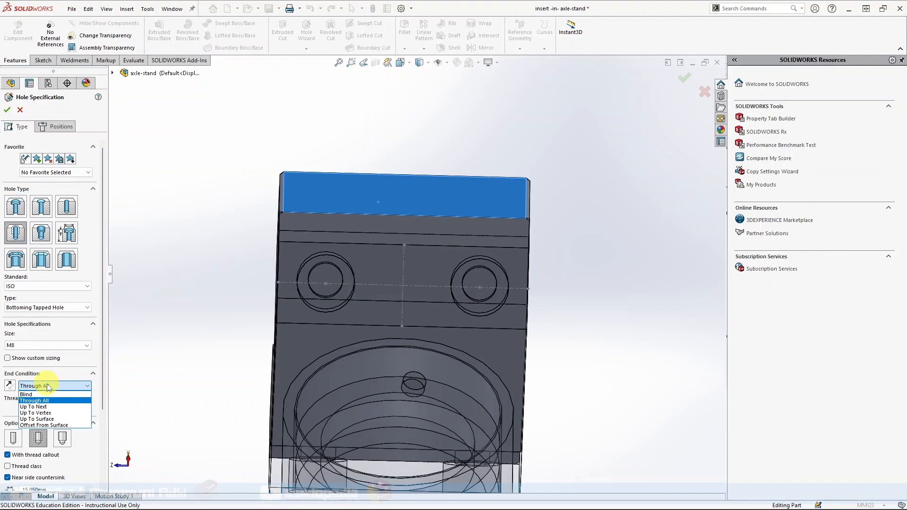
click(48, 395)
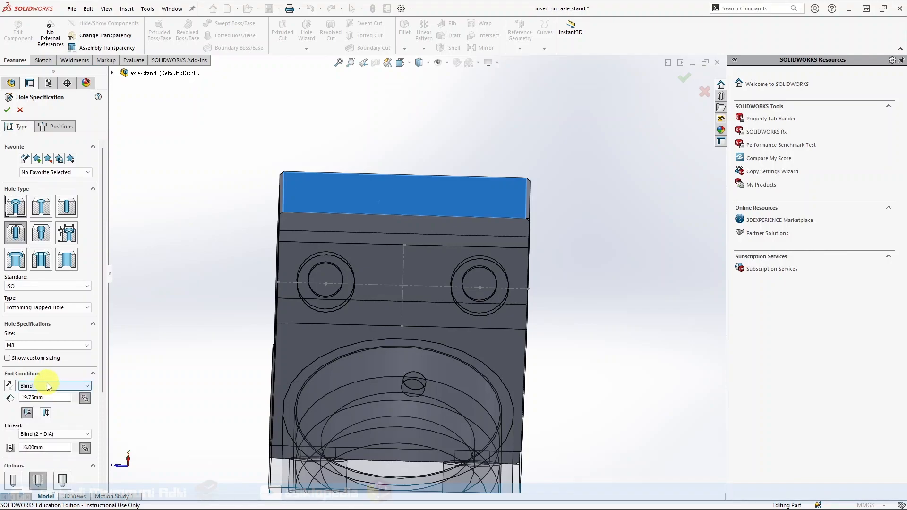
drag(51, 397, 2, 392)
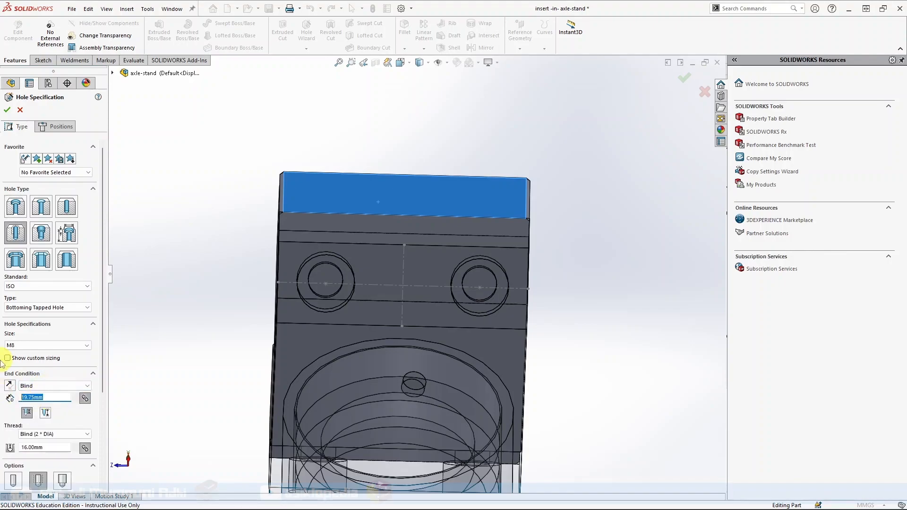
text(20)
key(Return)
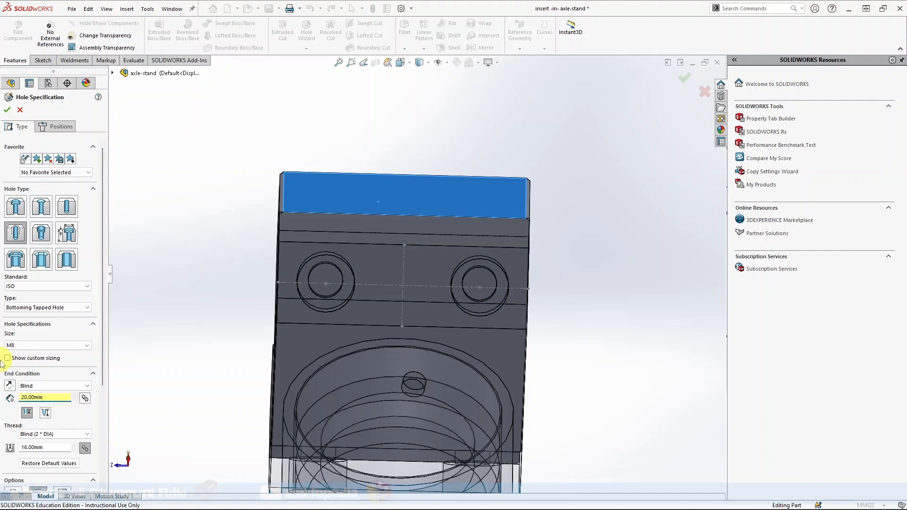
click(60, 128)
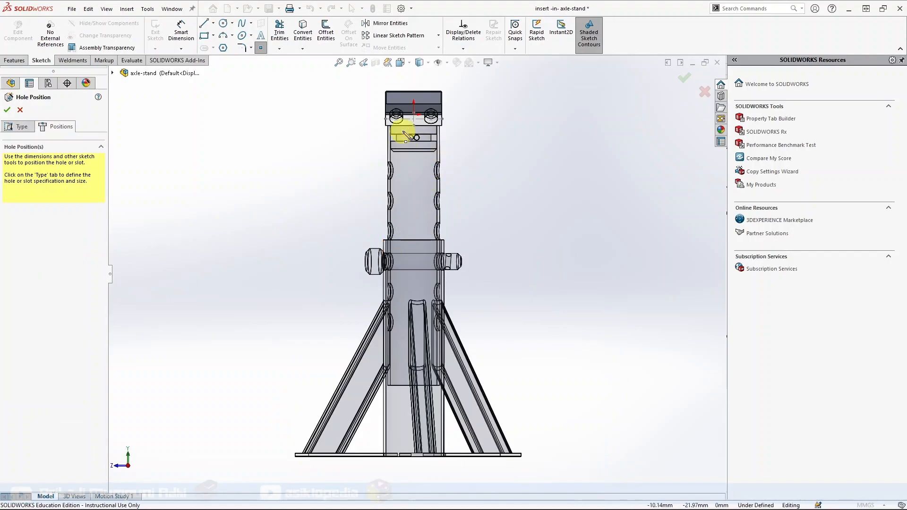
scroll(409, 131, down, 5)
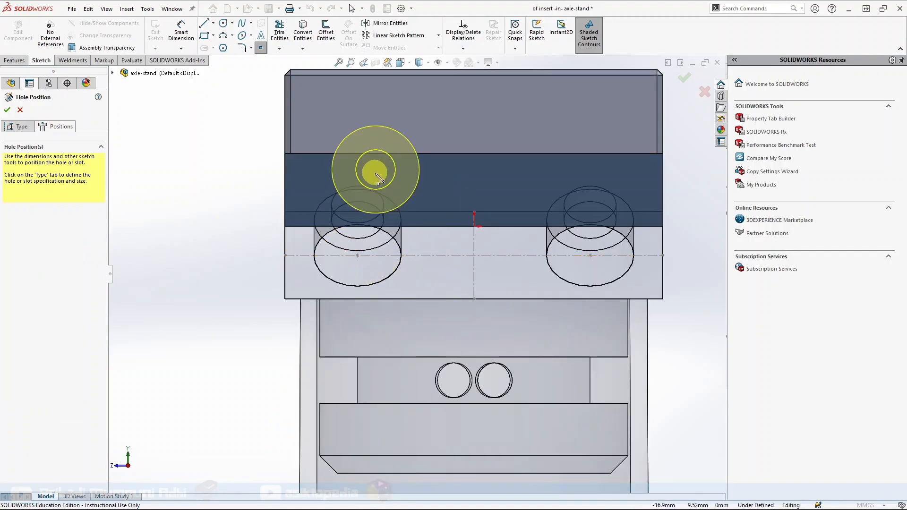
scroll(409, 208, down, 2)
middle_drag(410, 232, 424, 186)
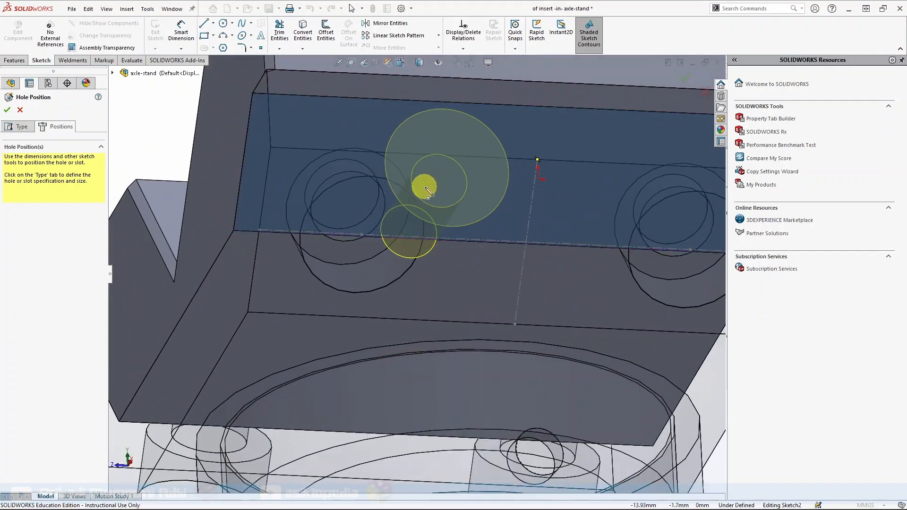
click(368, 202)
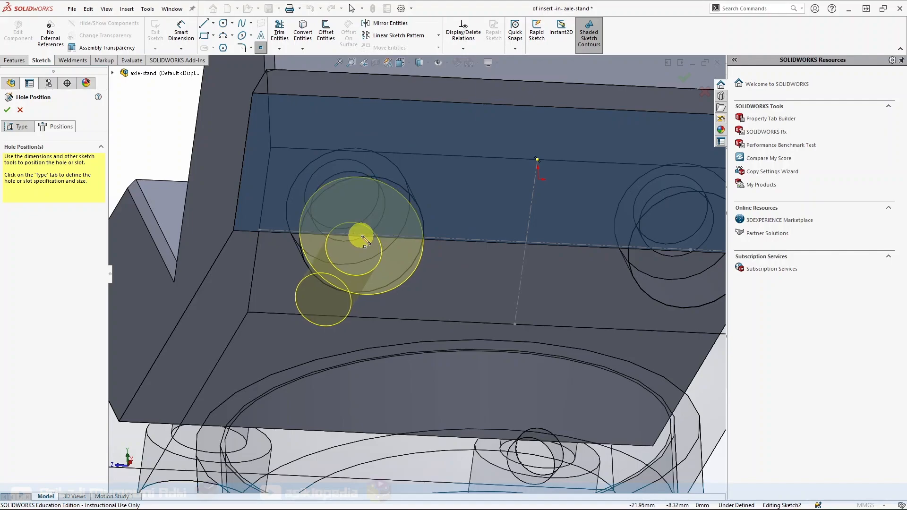
click(20, 127)
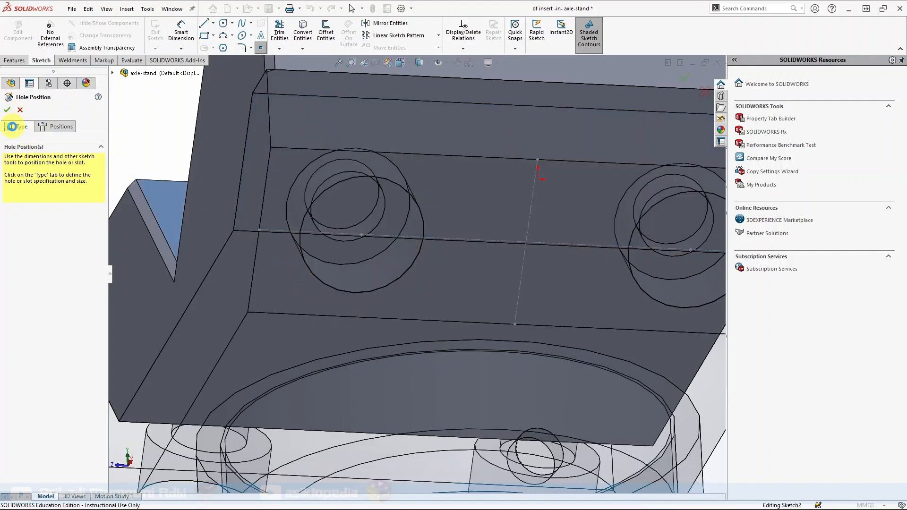
Step: Place two tapped holes on the insert's sloped underside, centred on the support's counterbored holes, and finish editing the insert
click(59, 127)
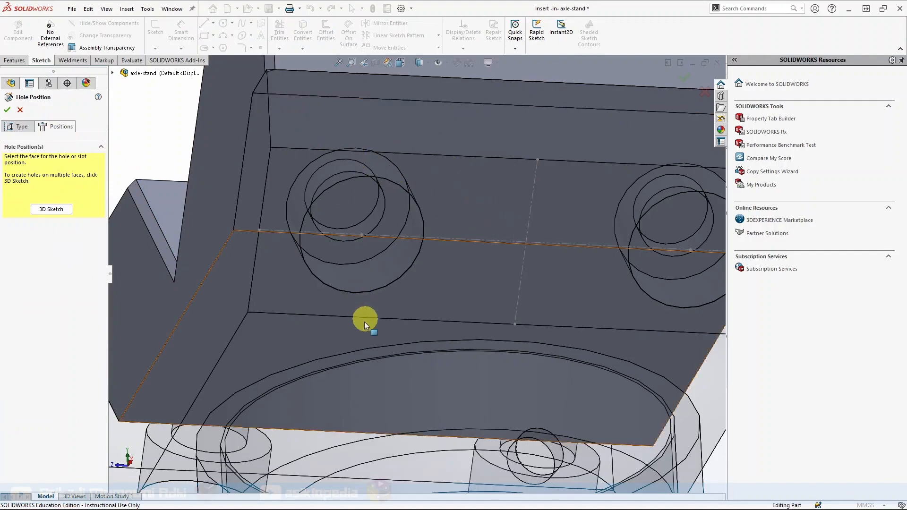
click(358, 140)
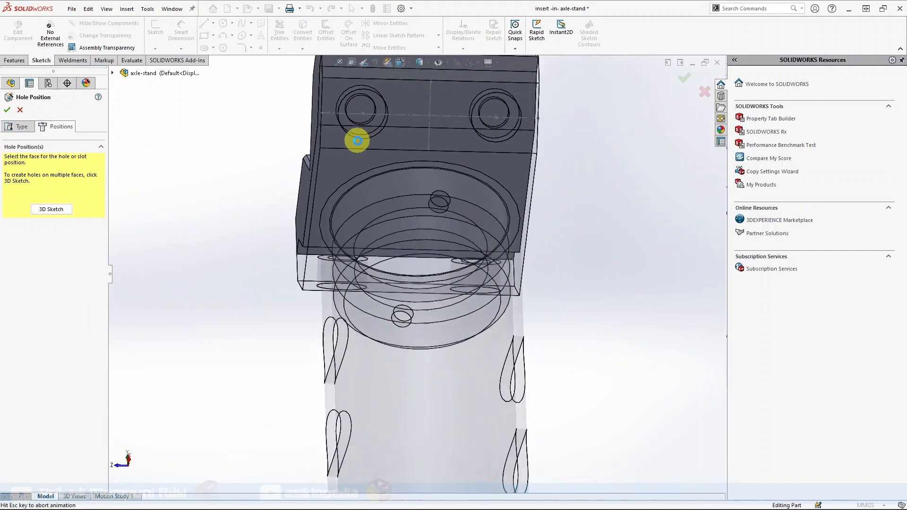
scroll(393, 183, down, 6)
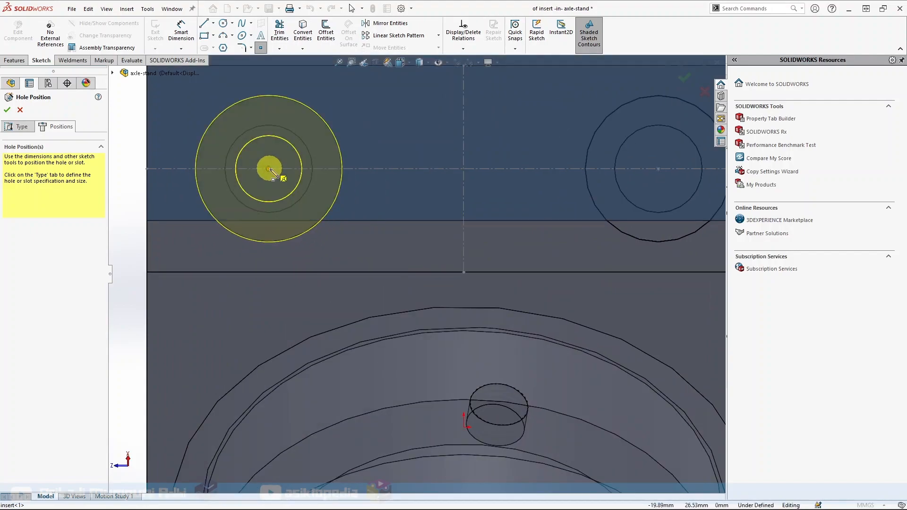
click(270, 169)
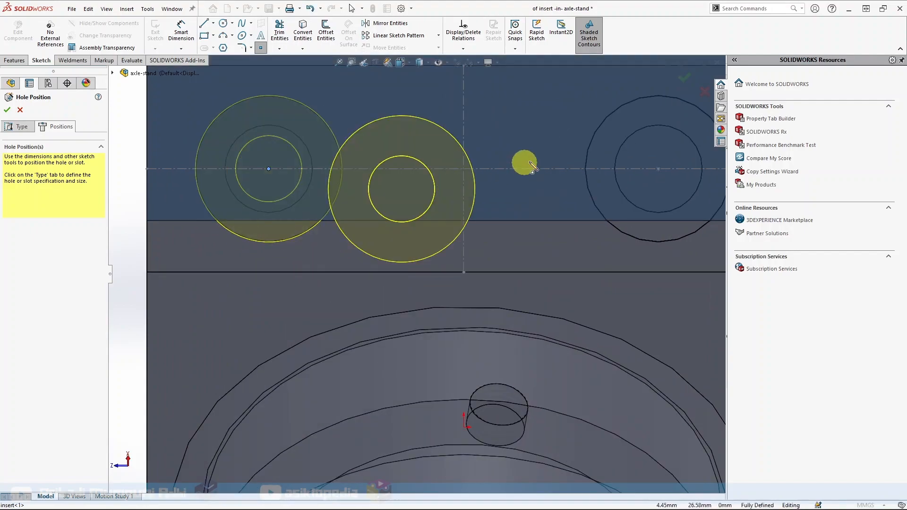
click(659, 168)
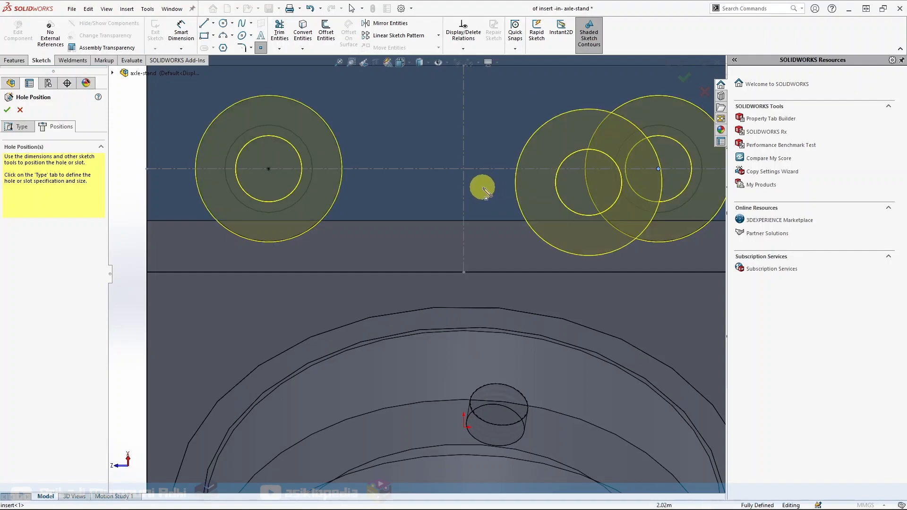
scroll(482, 186, up, 4)
middle_drag(204, 262, 229, 227)
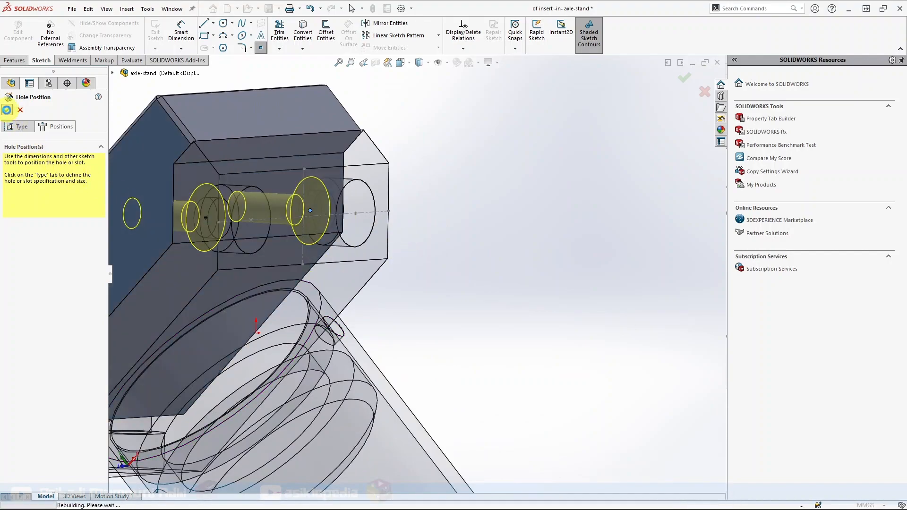
click(7, 112)
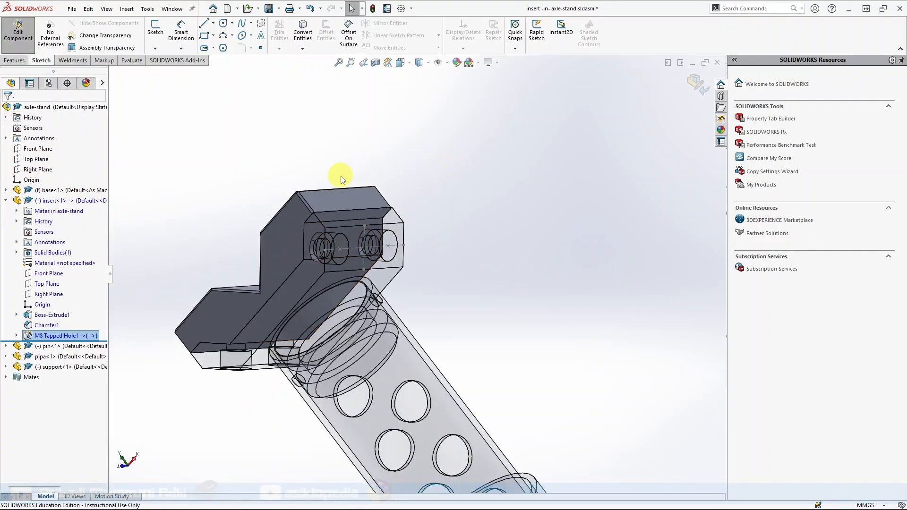
key(ctrl+7)
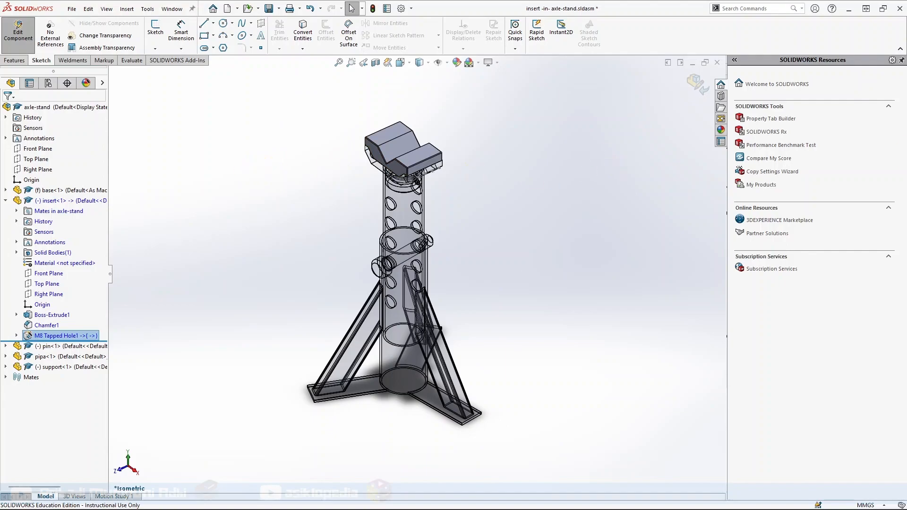
click(10, 38)
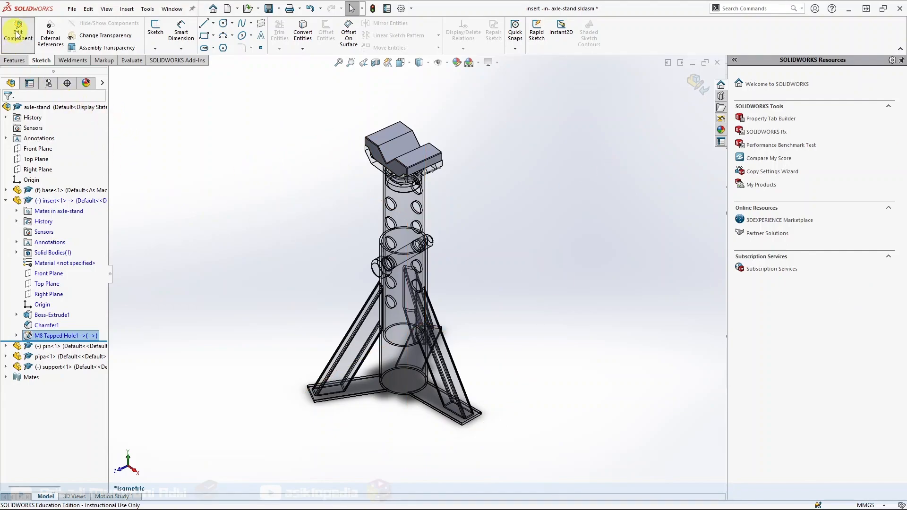
Step: Examine from several sides how the insert's tapped holes line up with the support's counterbored holes
scroll(435, 153, down, 5)
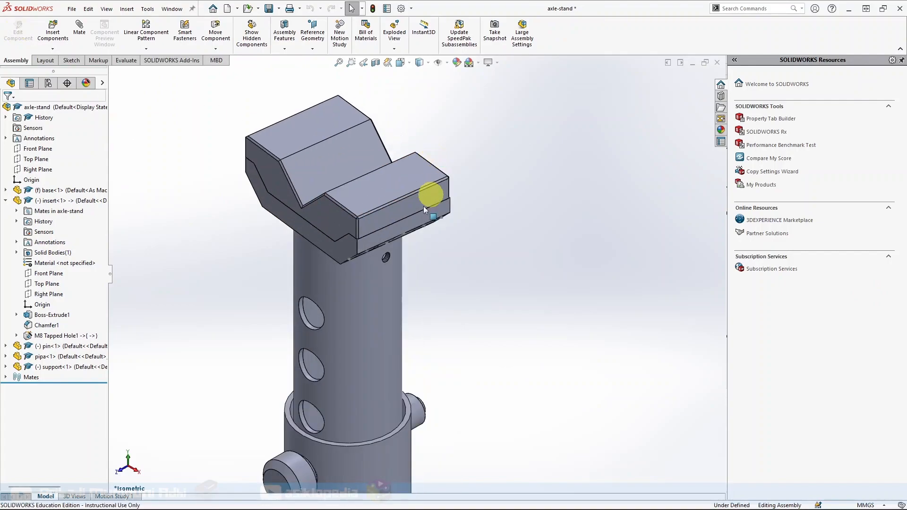
scroll(423, 209, down, 3)
middle_drag(429, 270, 402, 182)
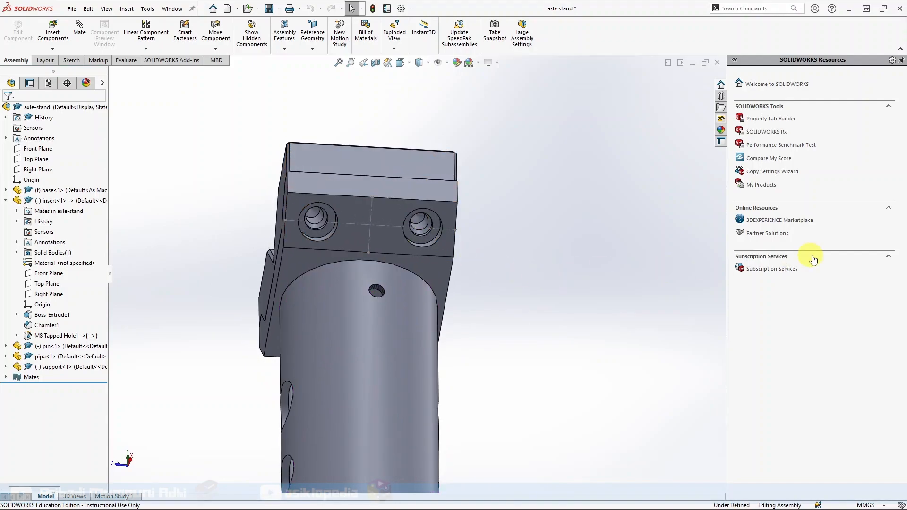
middle_drag(485, 235, 496, 331)
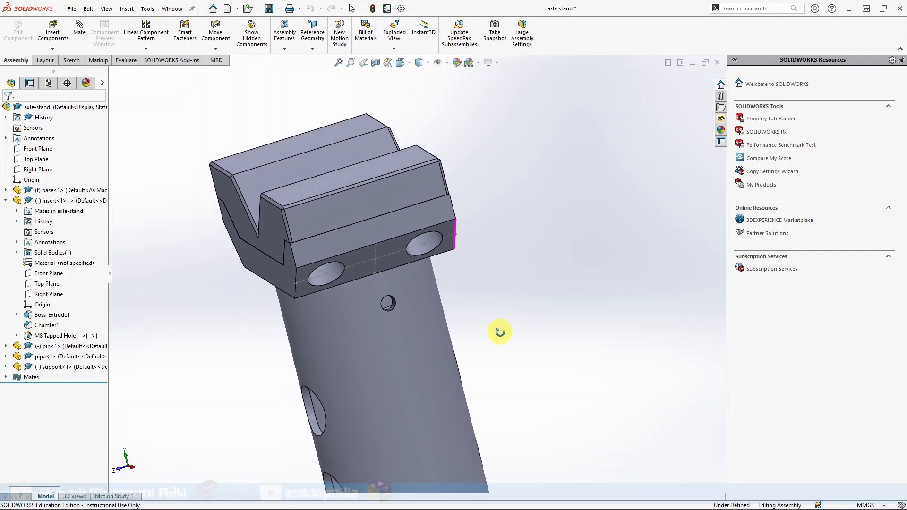
middle_drag(245, 268, 392, 266)
middle_drag(446, 290, 296, 270)
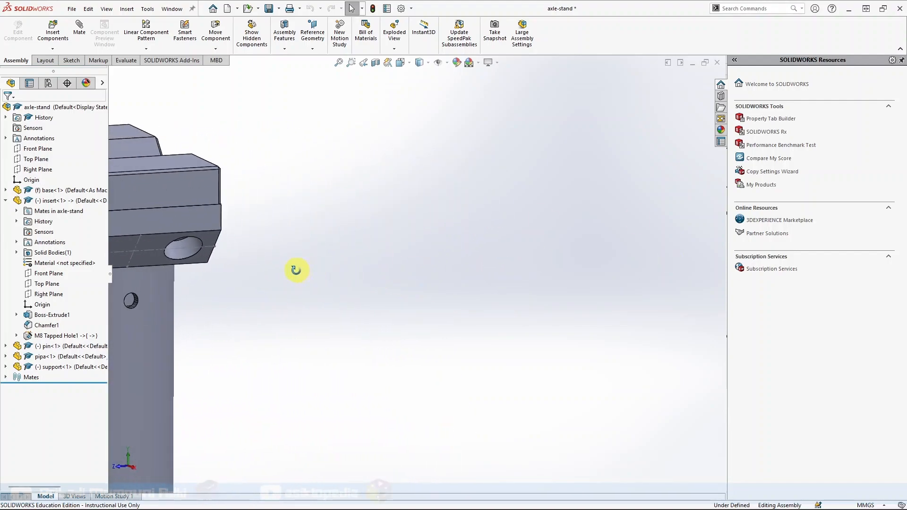
scroll(221, 266, up, 2)
key(ctrl+7)
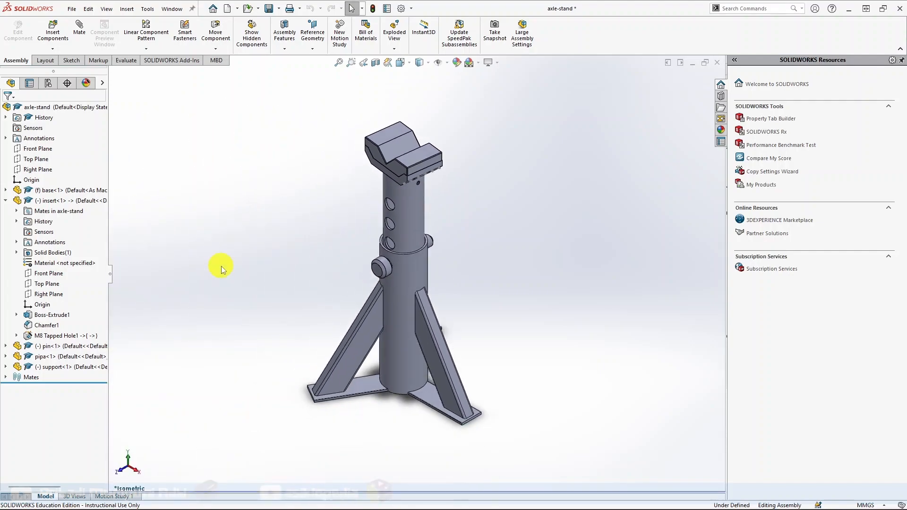
scroll(411, 174, down, 5)
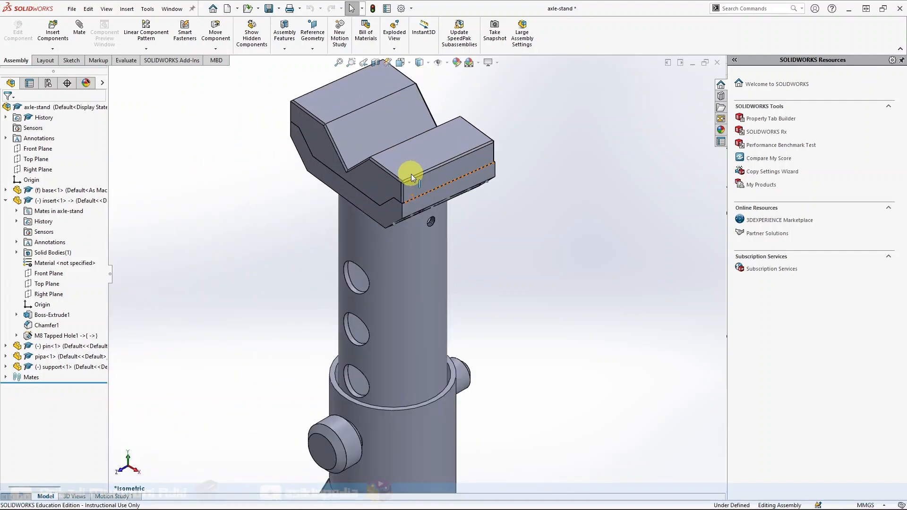
scroll(447, 211, up, 2)
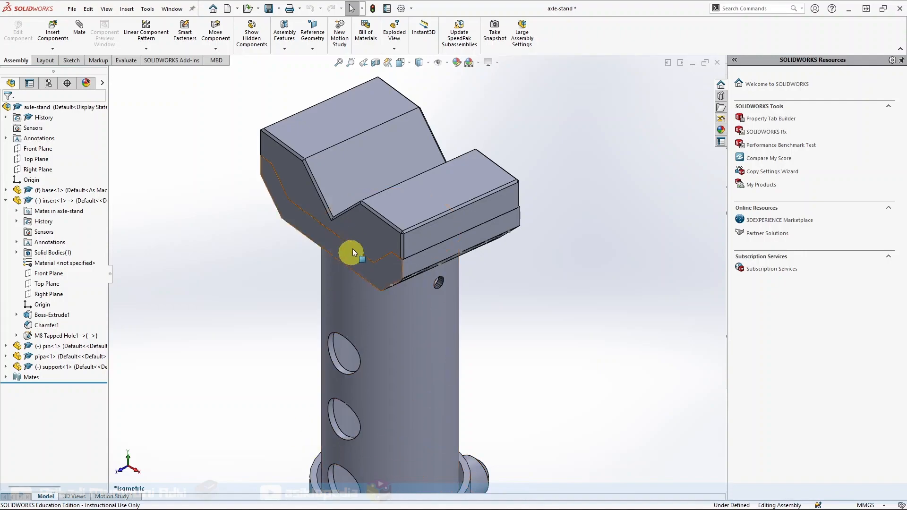
Step: Open the insert for in-place editing from its end face, and return to editing the assembly
click(366, 232)
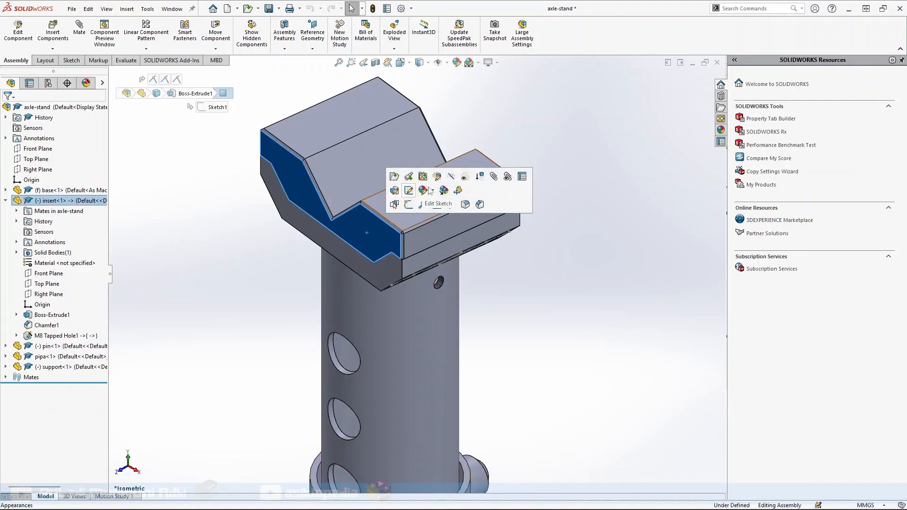
click(437, 177)
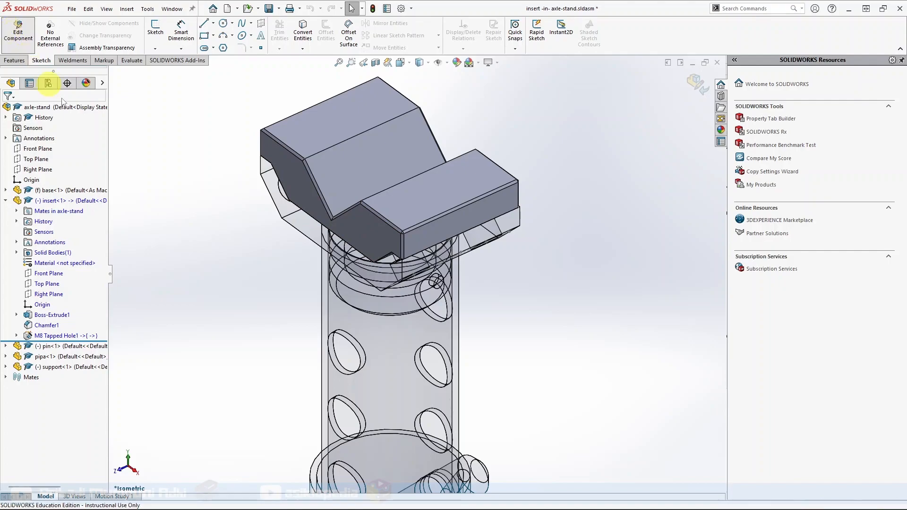
click(18, 32)
Step: Open the insert's base extrusion for editing within the assembly, and cancel without changing its settings
click(362, 220)
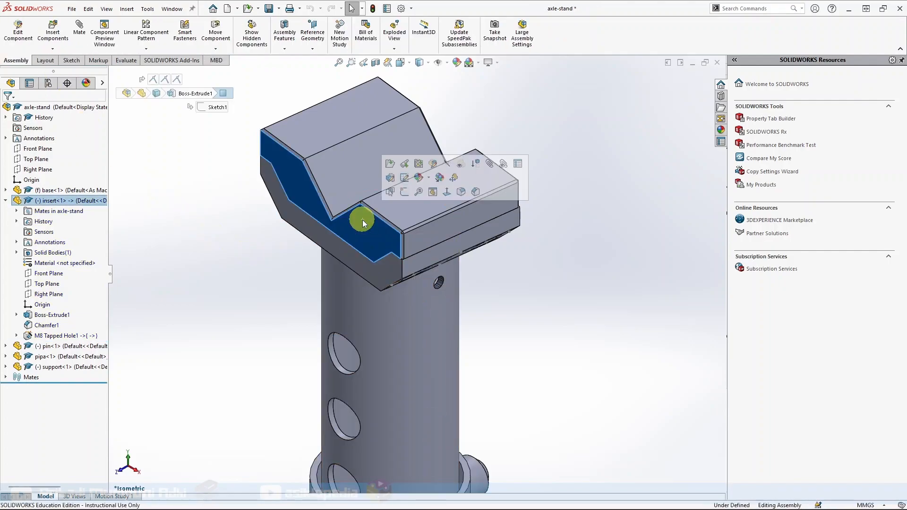
click(390, 178)
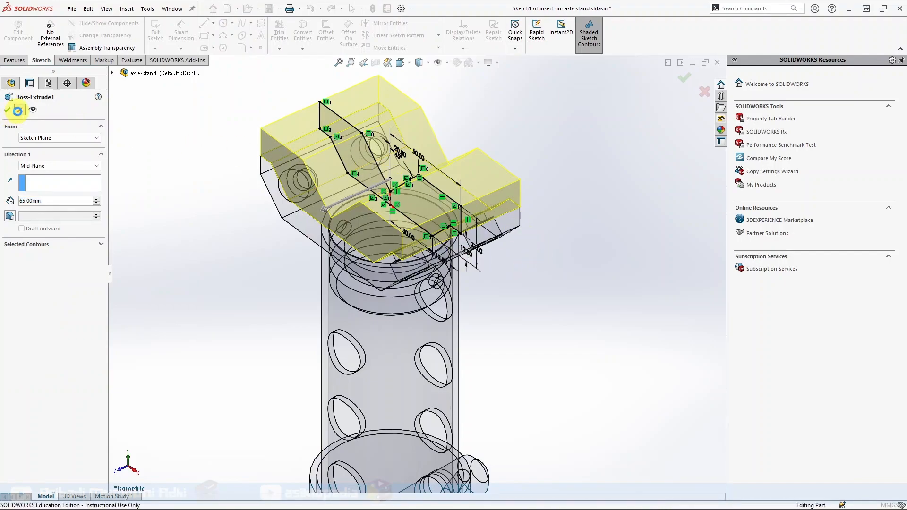
click(18, 110)
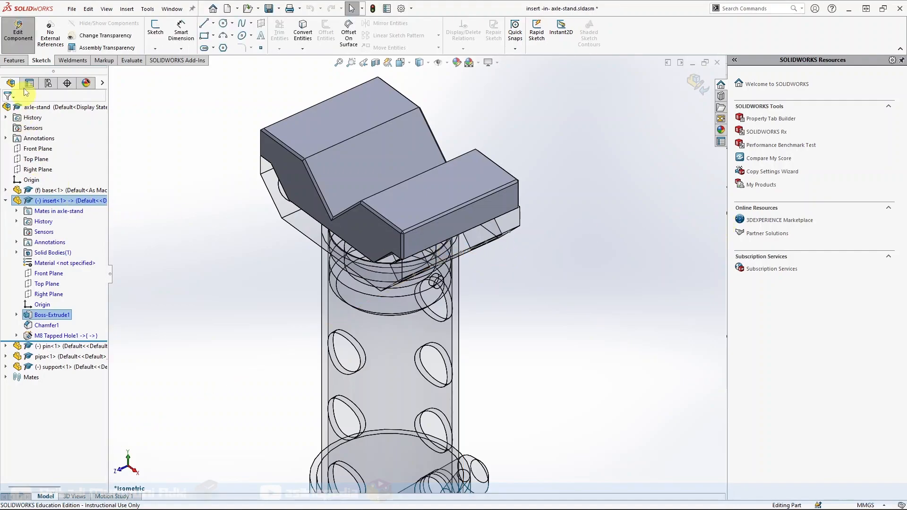
Step: Finish in-place editing of the insert, and open the insert part in its own window
click(18, 32)
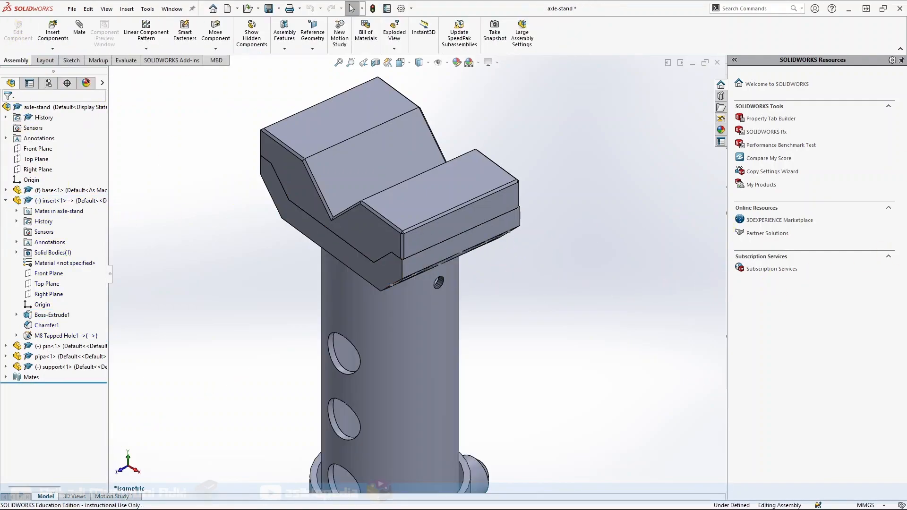
click(372, 236)
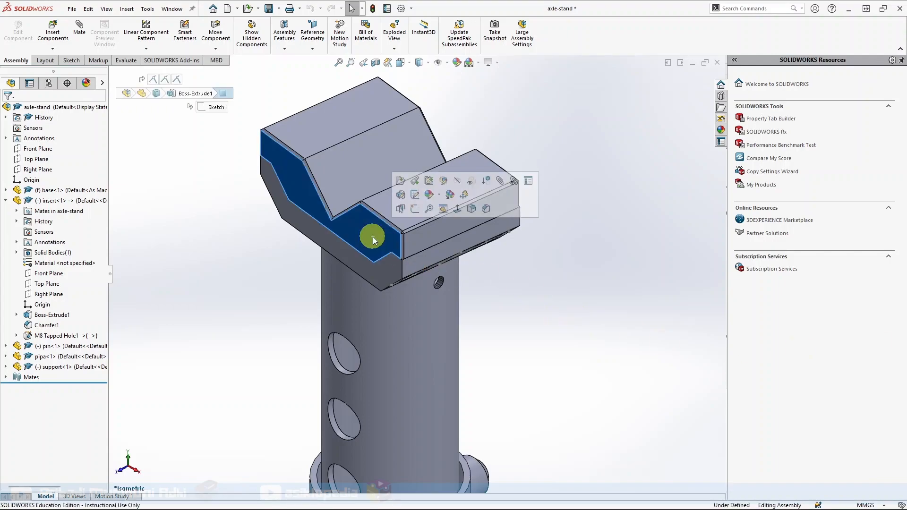
click(401, 182)
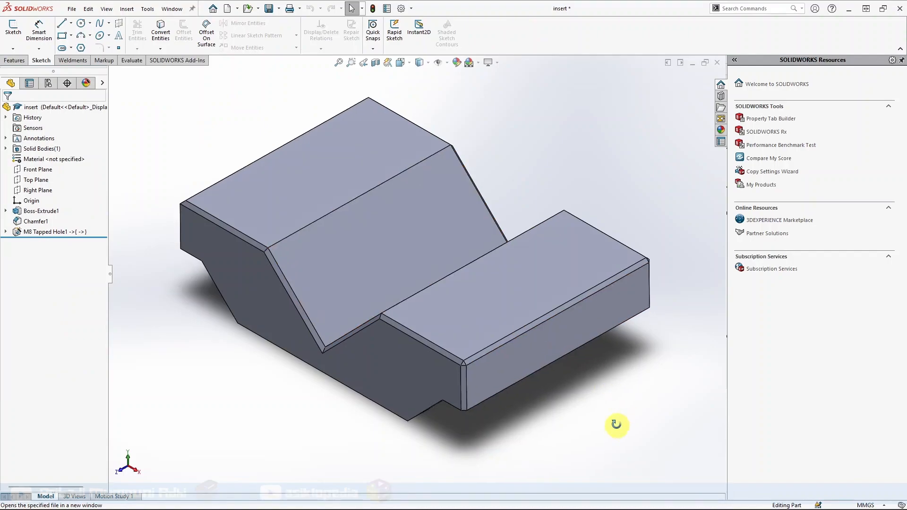
Step: Edit the insert's M8 bottoming tapped holes, setting their near side countersink diameter to 8.05 mm
middle_drag(616, 424, 577, 340)
middle_drag(423, 390, 371, 346)
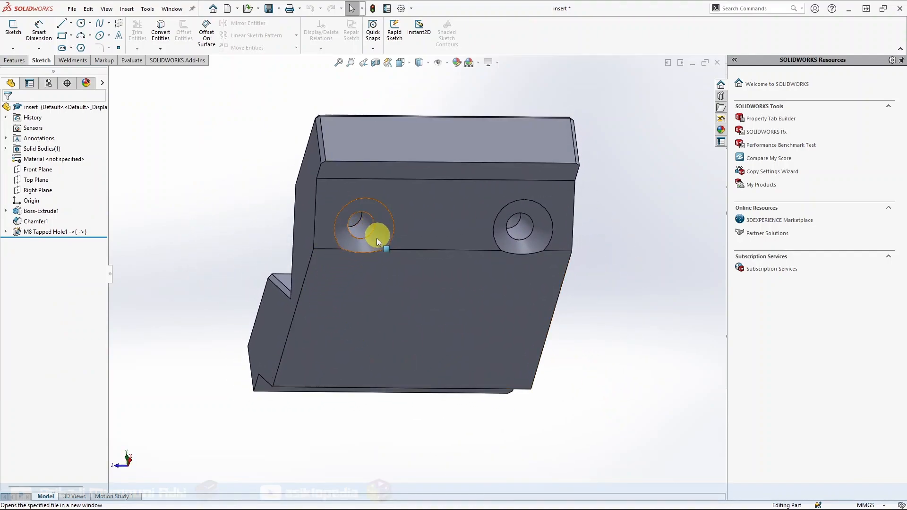
middle_drag(330, 280, 376, 299)
scroll(411, 307, down, 5)
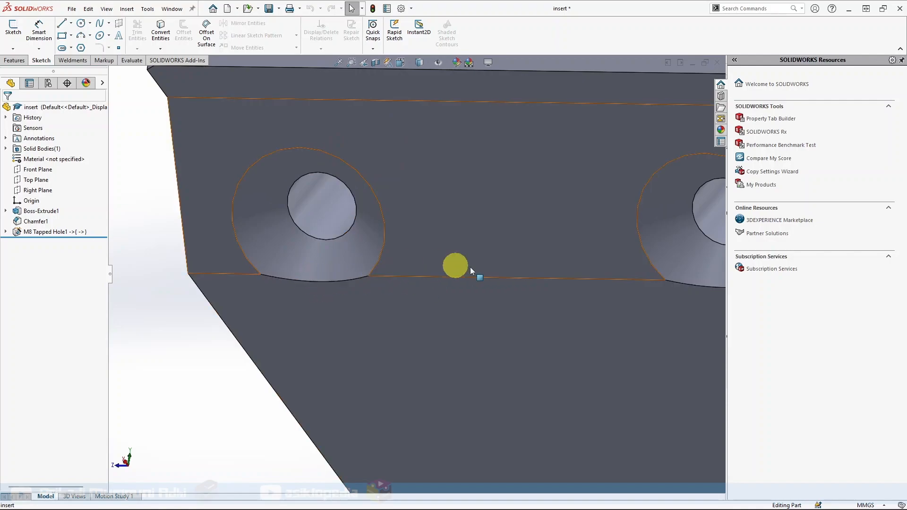
click(34, 233)
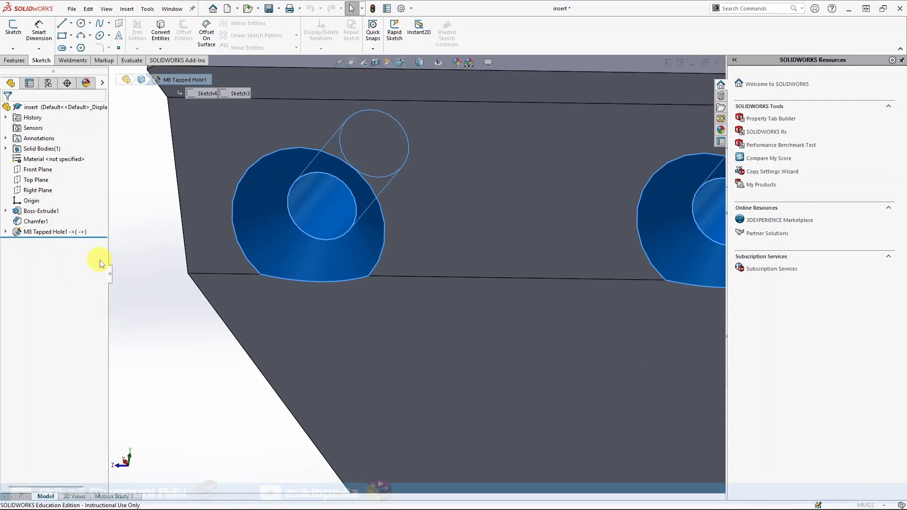
scroll(316, 306, up, 1)
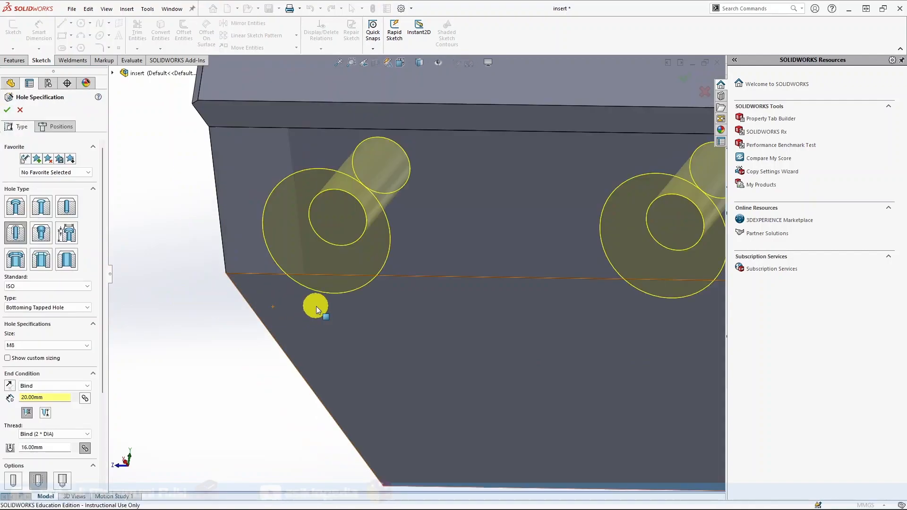
click(15, 230)
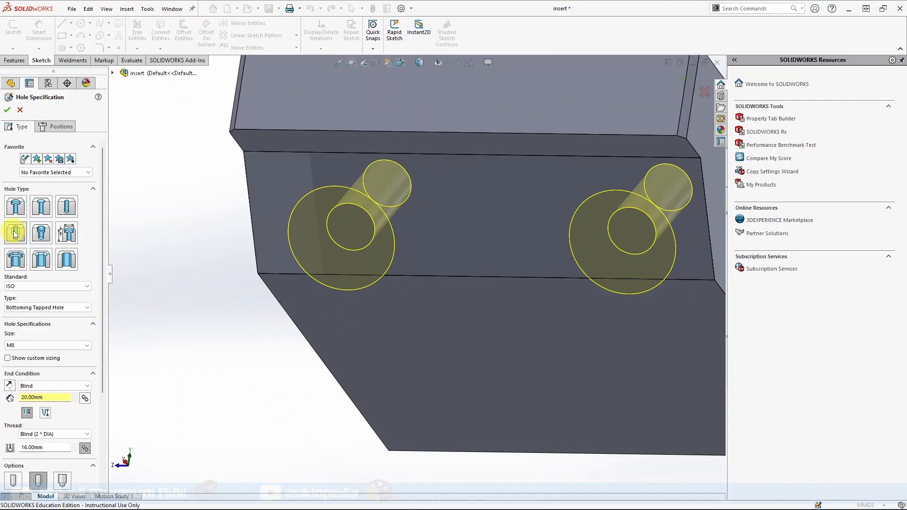
click(87, 307)
click(55, 316)
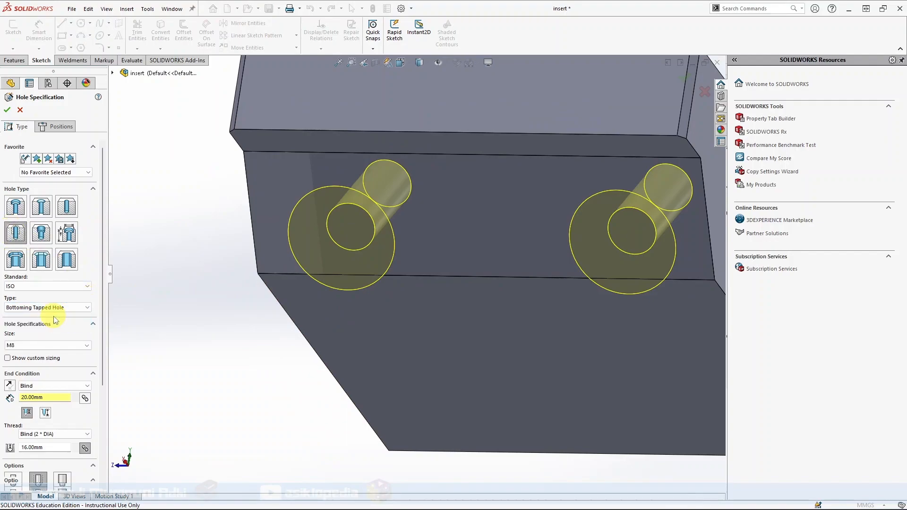
click(31, 397)
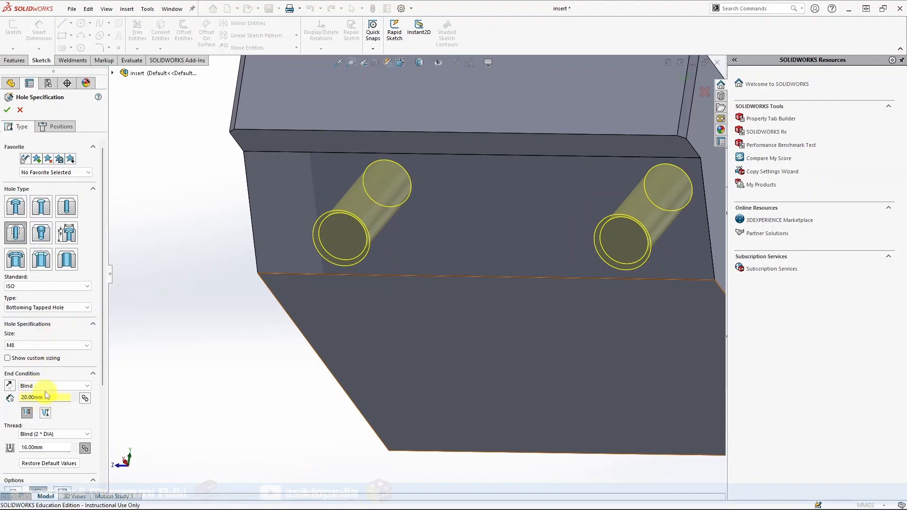
click(60, 128)
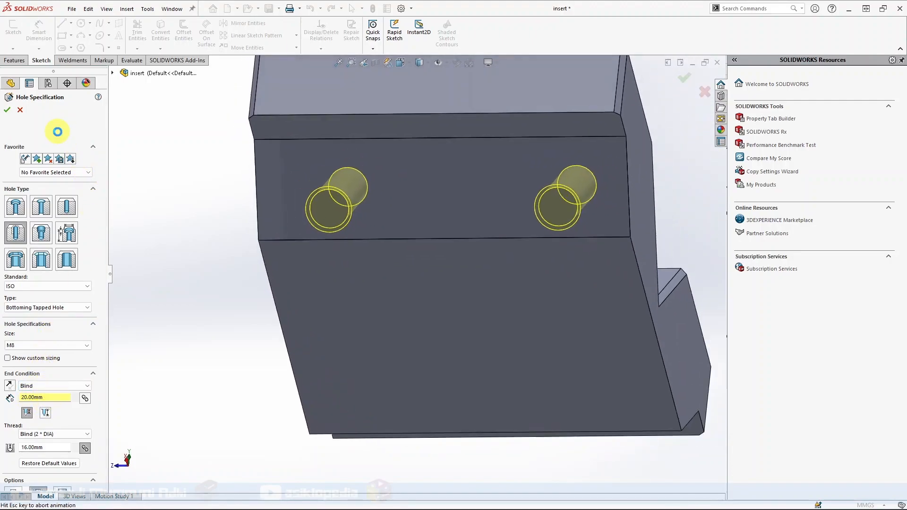
click(21, 128)
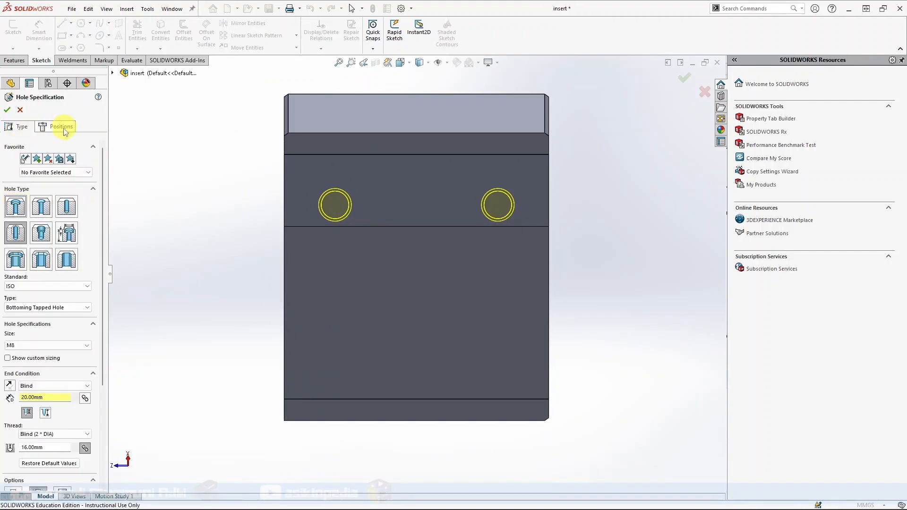
click(7, 110)
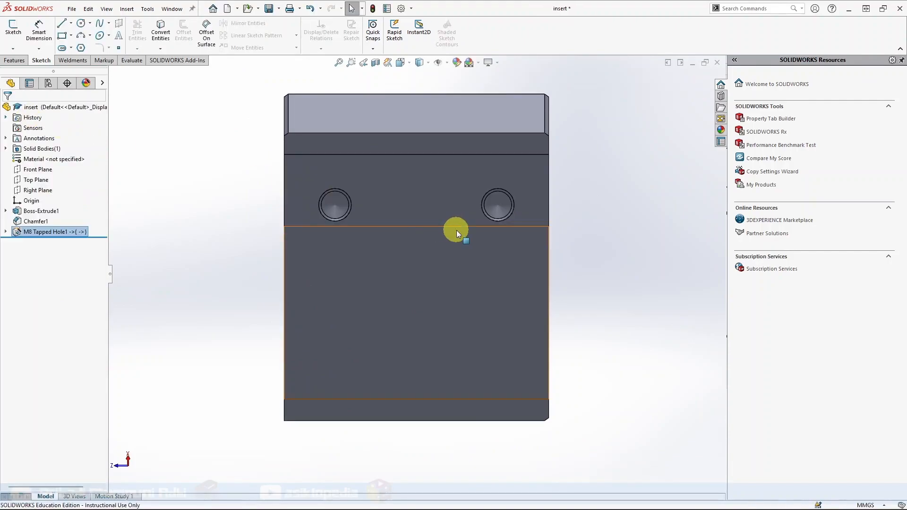
Step: Review the M8 tapped holes' specification, including thread depth and countersink options, and accept it without changes
middle_drag(349, 217, 415, 259)
scroll(494, 257, down, 5)
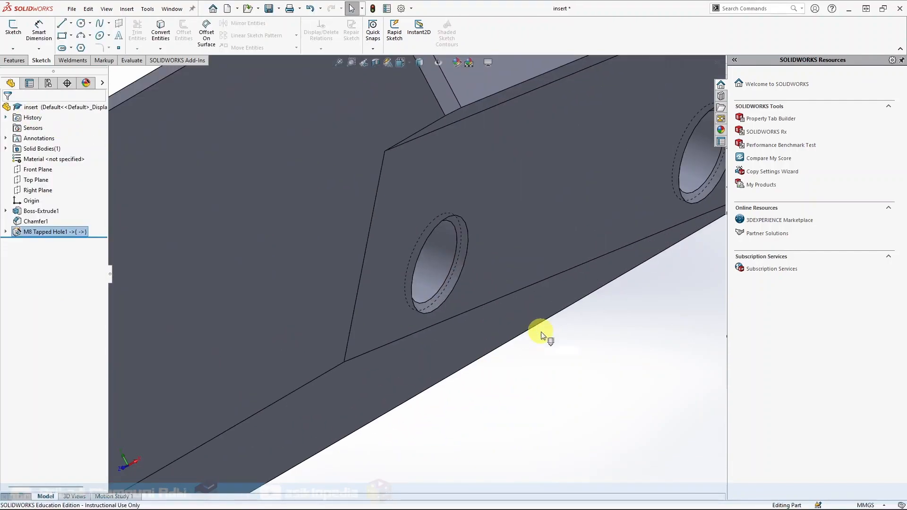
scroll(542, 324, down, 4)
scroll(449, 273, up, 5)
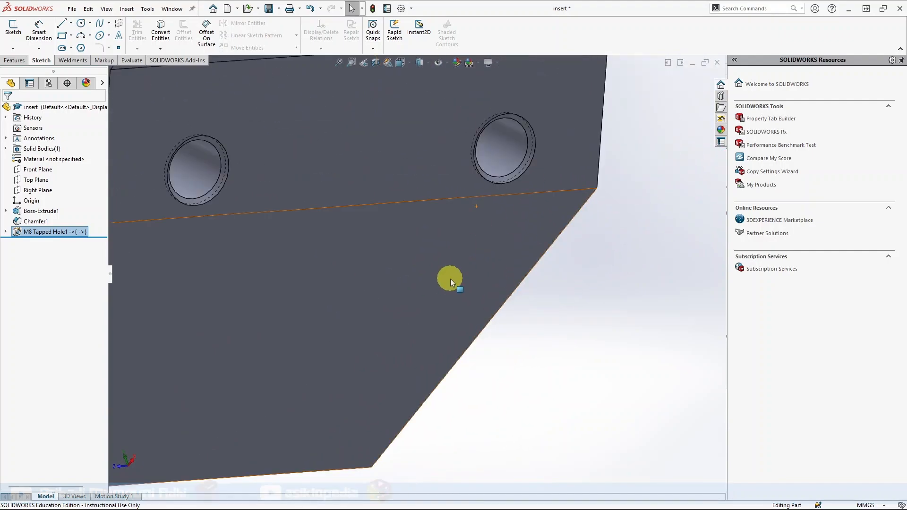
click(47, 232)
click(30, 231)
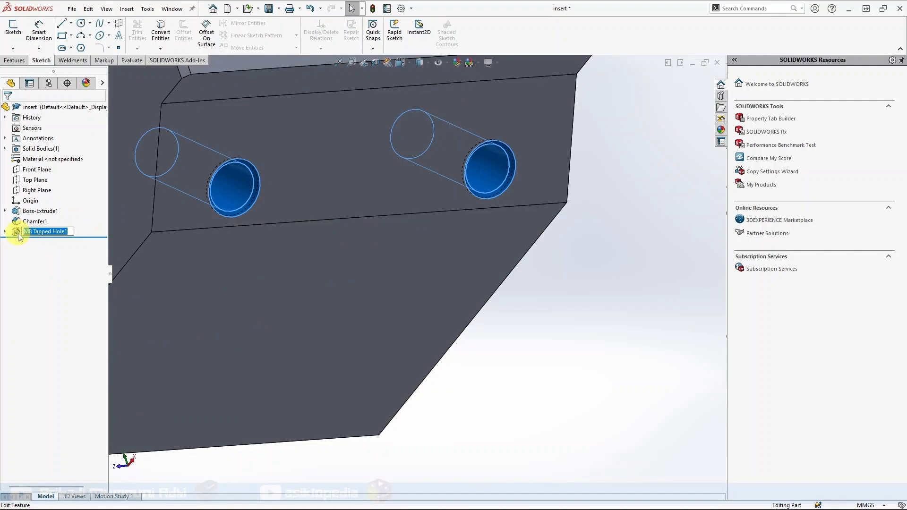
click(22, 283)
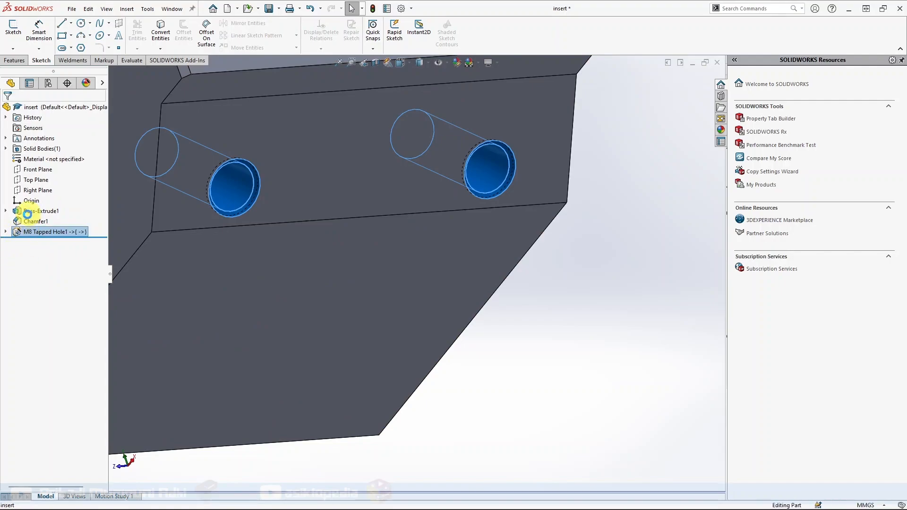
click(18, 232)
click(32, 202)
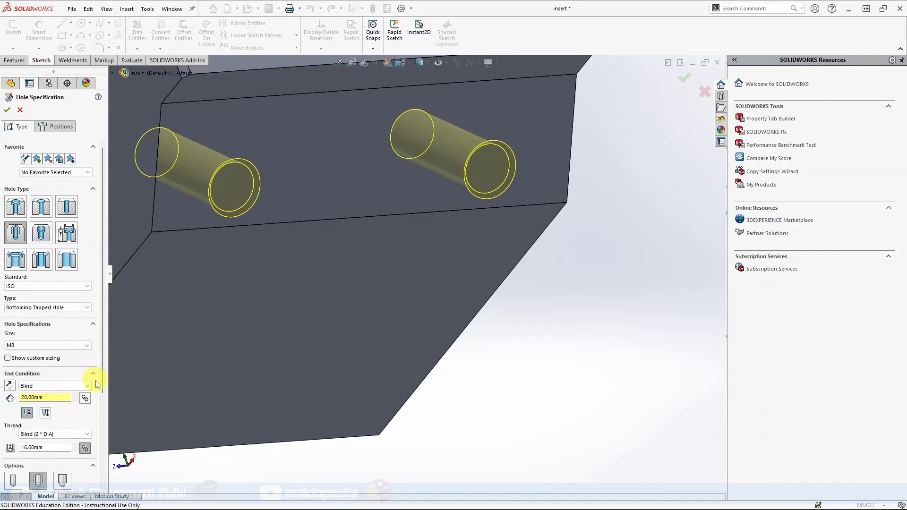
drag(105, 299, 106, 387)
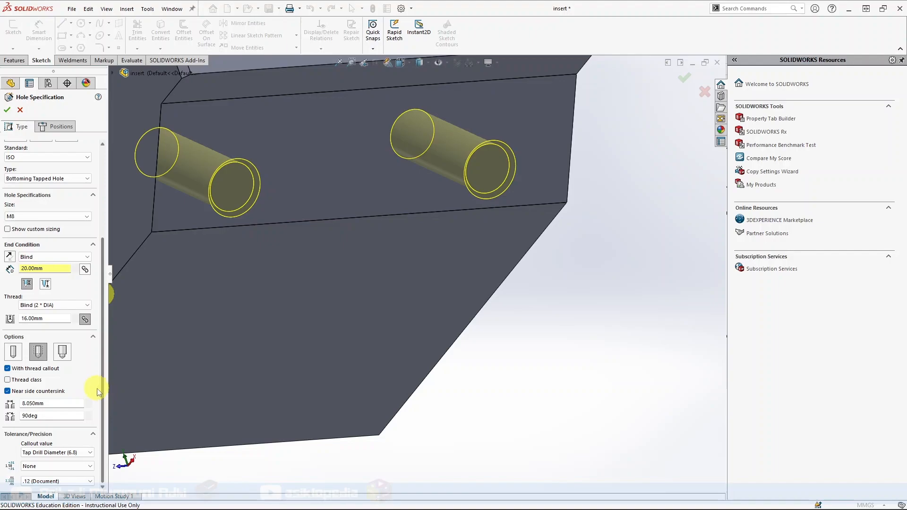
click(8, 109)
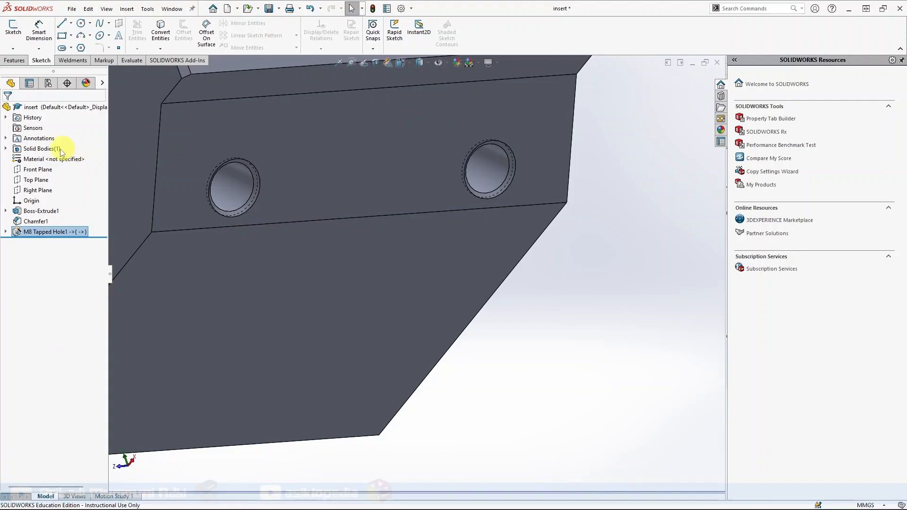
Step: Turn on shaded cosmetic threads in the insert's annotation details
click(37, 139)
right_click(38, 139)
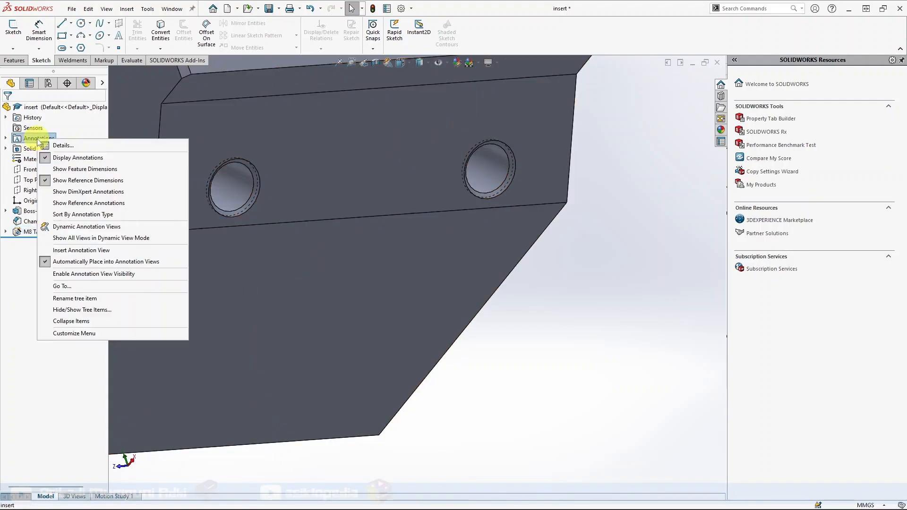
click(53, 146)
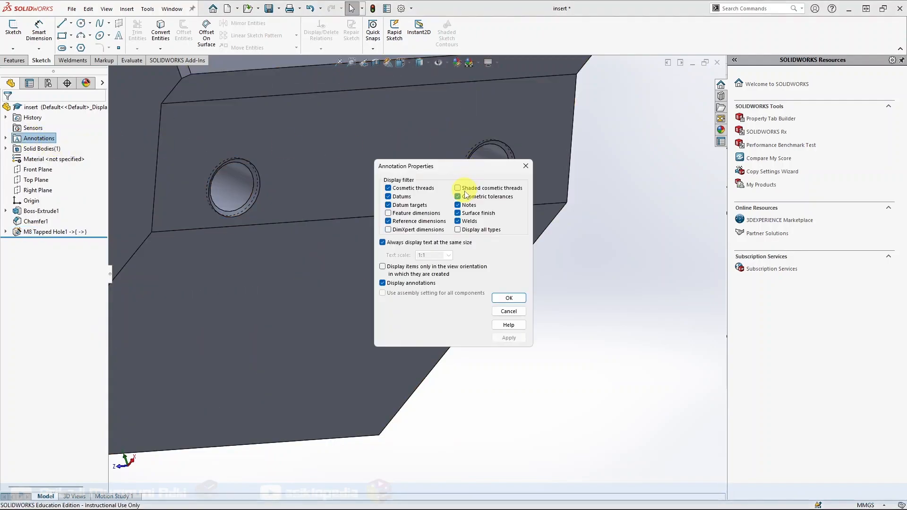
click(509, 298)
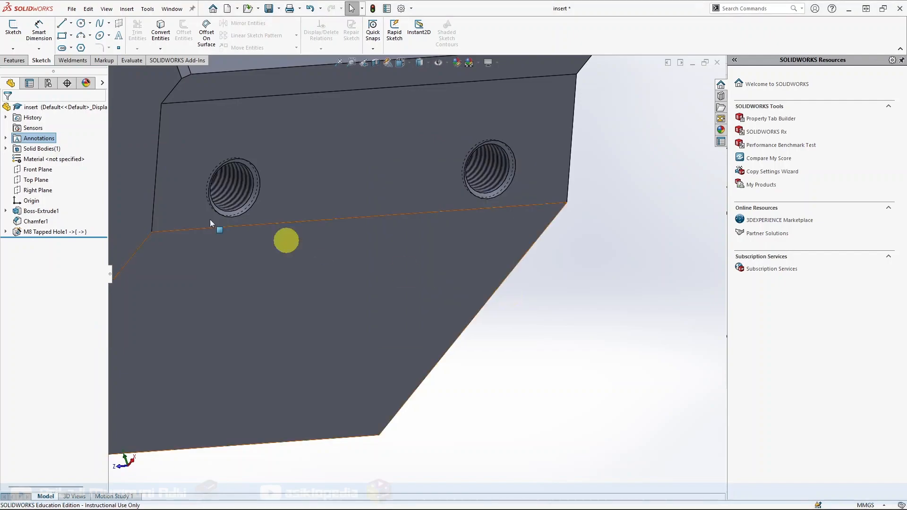
Step: Display temporary axes and examine the direction of the M8 tapped holes through the insert
scroll(321, 269, up, 4)
middle_drag(315, 280, 419, 271)
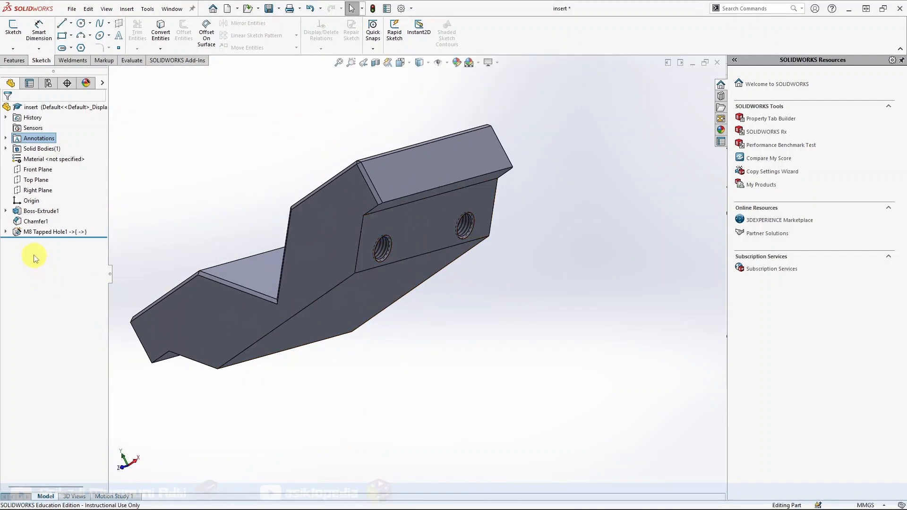
click(42, 232)
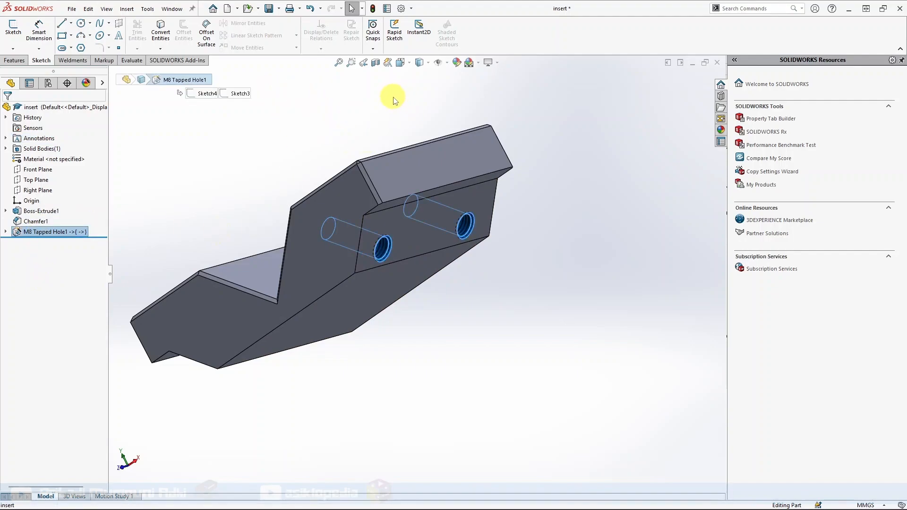
click(448, 63)
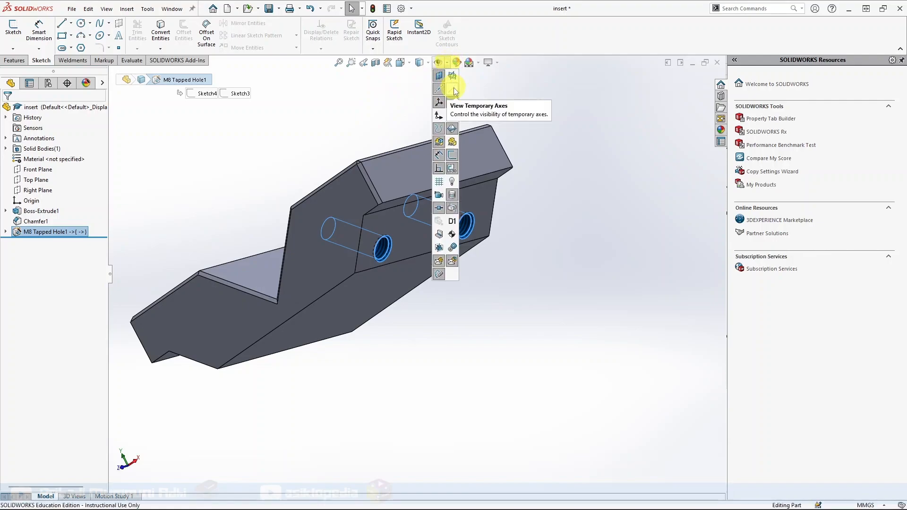
click(453, 88)
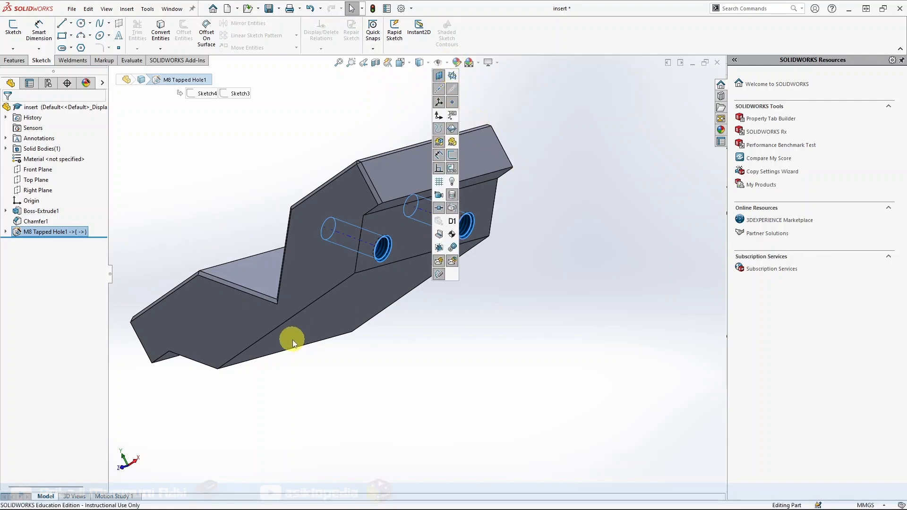
middle_drag(292, 344, 377, 373)
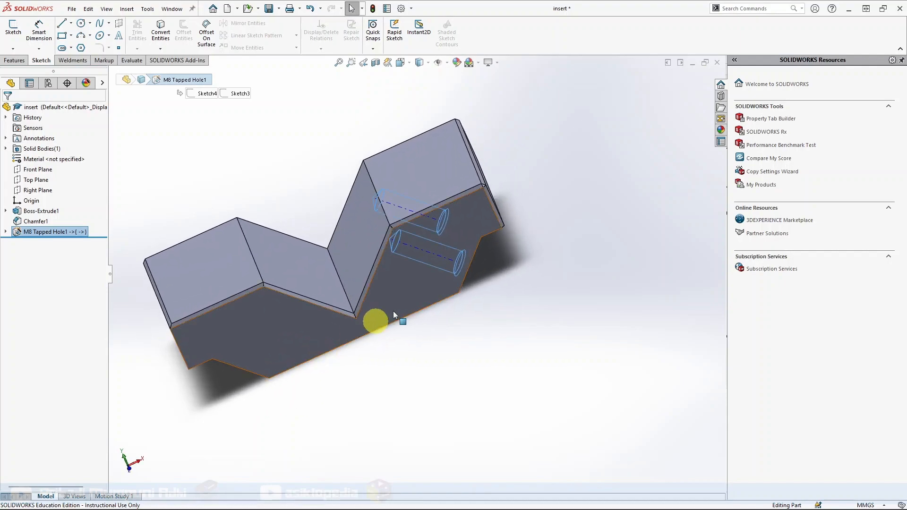
click(573, 349)
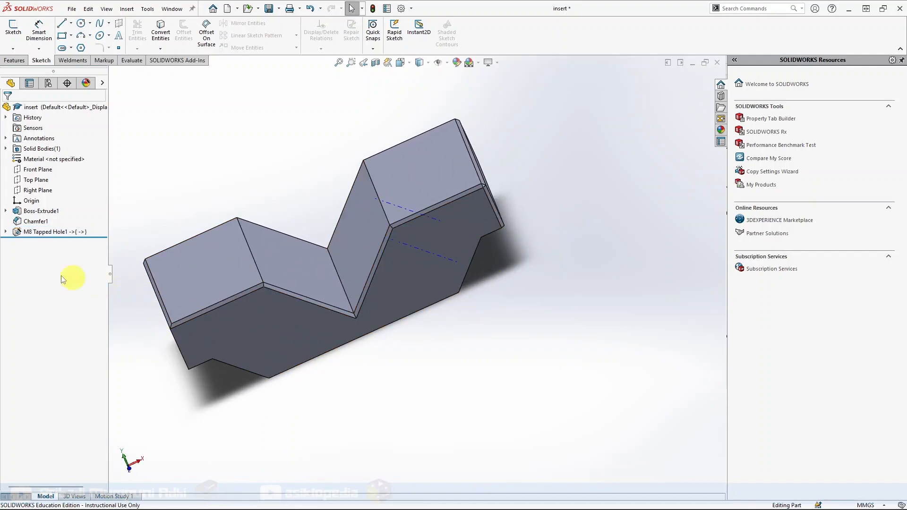
Step: Hide the temporary axes of the insert's tapped holes, and display them again
click(448, 64)
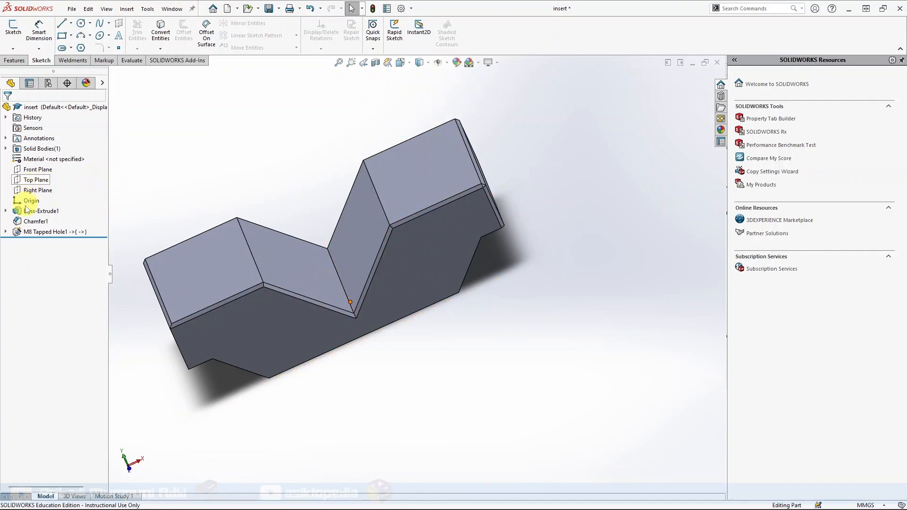
click(24, 223)
click(358, 416)
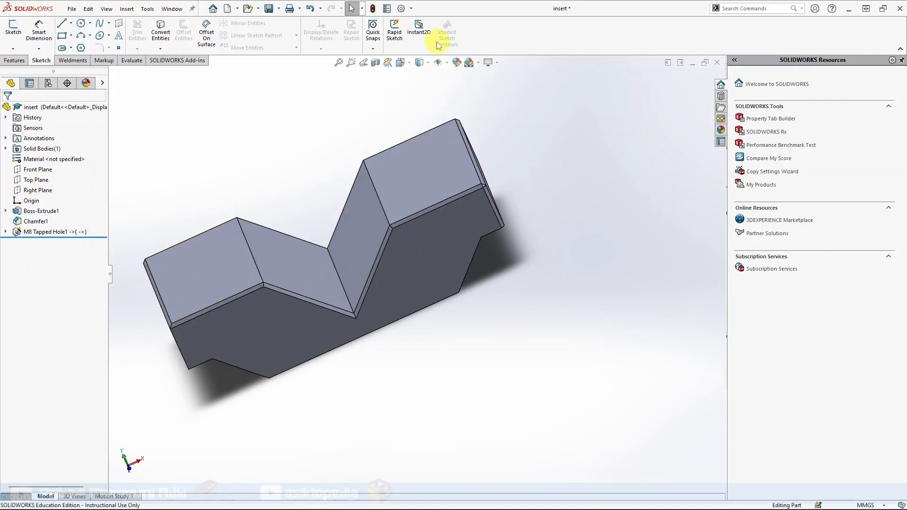
click(447, 64)
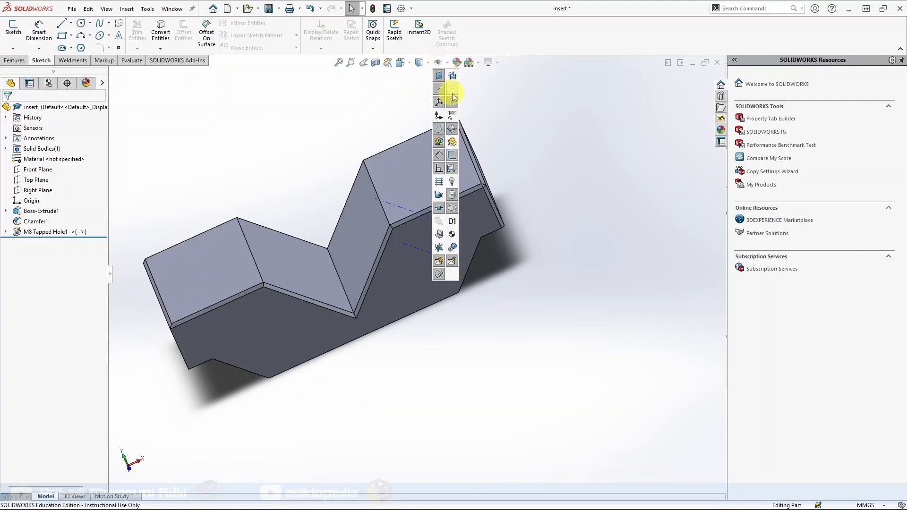
Step: Check the insert's V-groove face, chamfer and M8 tapped hole feature, and hide the temporary axes
middle_drag(523, 340, 482, 380)
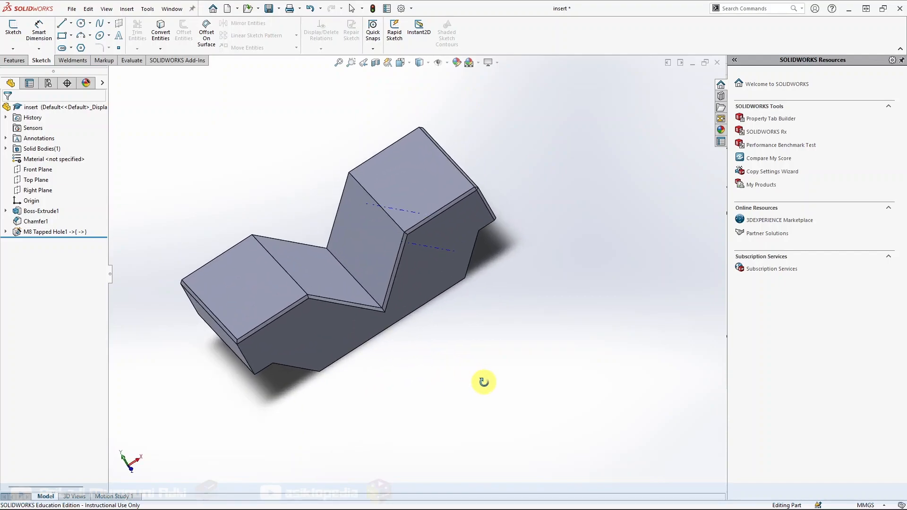
click(313, 267)
click(368, 284)
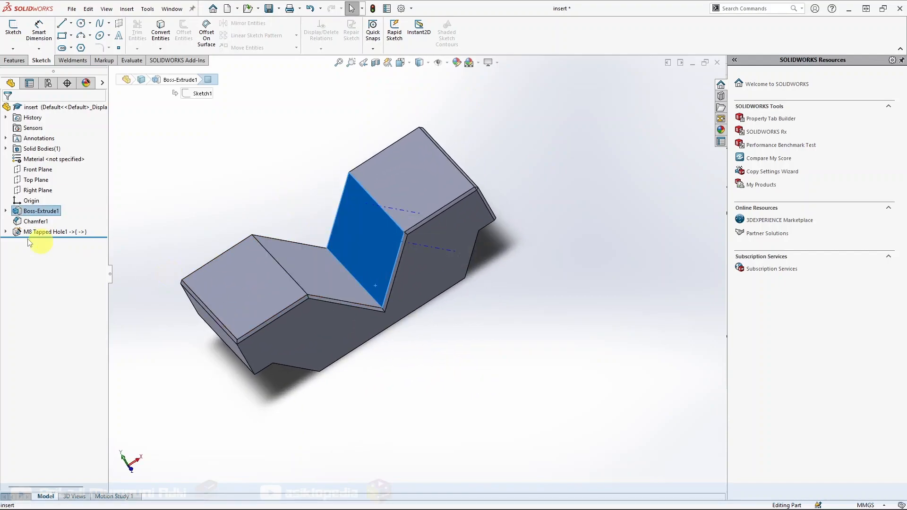
click(19, 221)
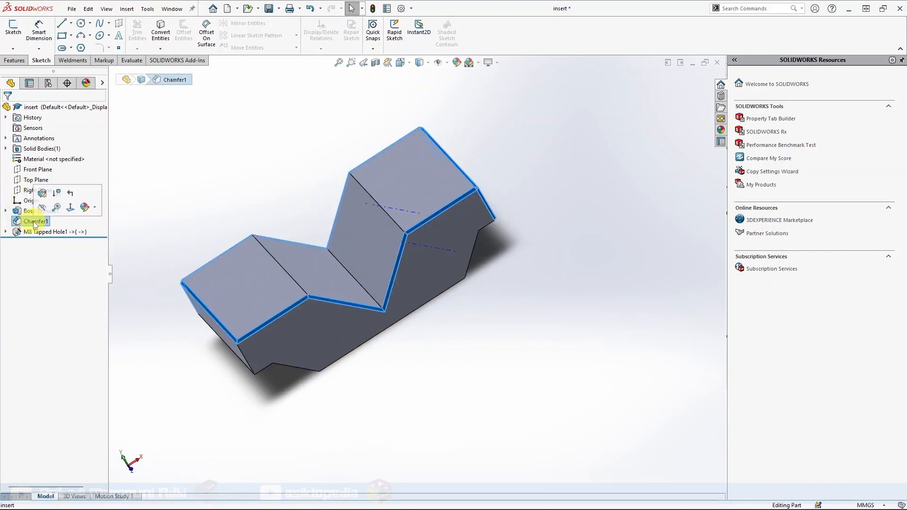
click(48, 232)
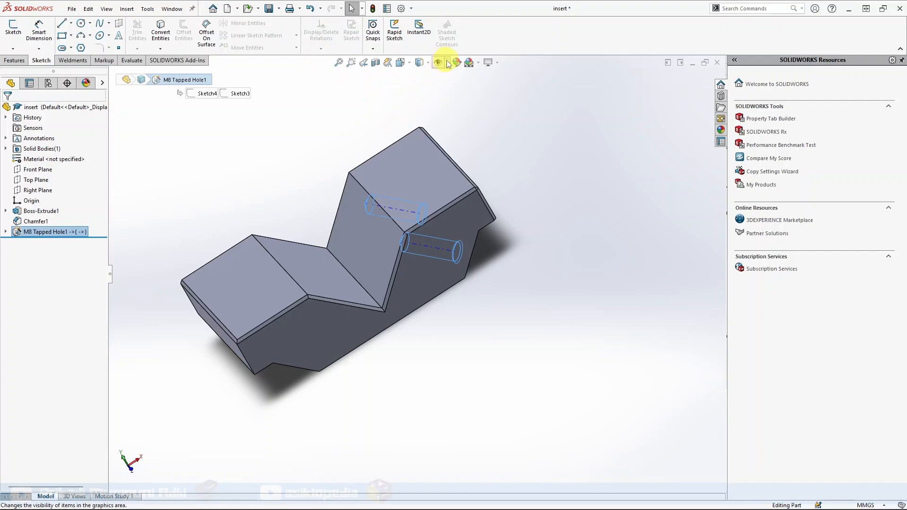
mouse_move(448, 65)
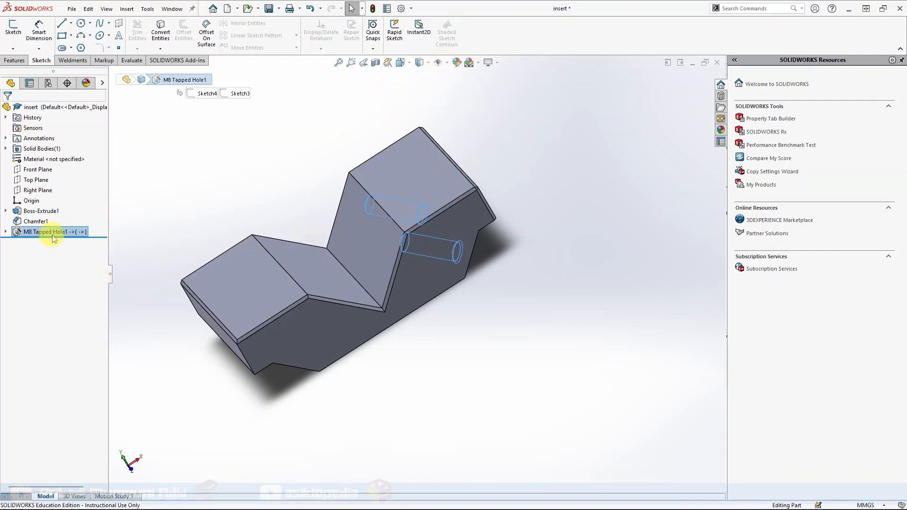
Step: Mirror the M8 tapped holes about the Right Plane and check both undersides of the insert
click(13, 61)
click(341, 48)
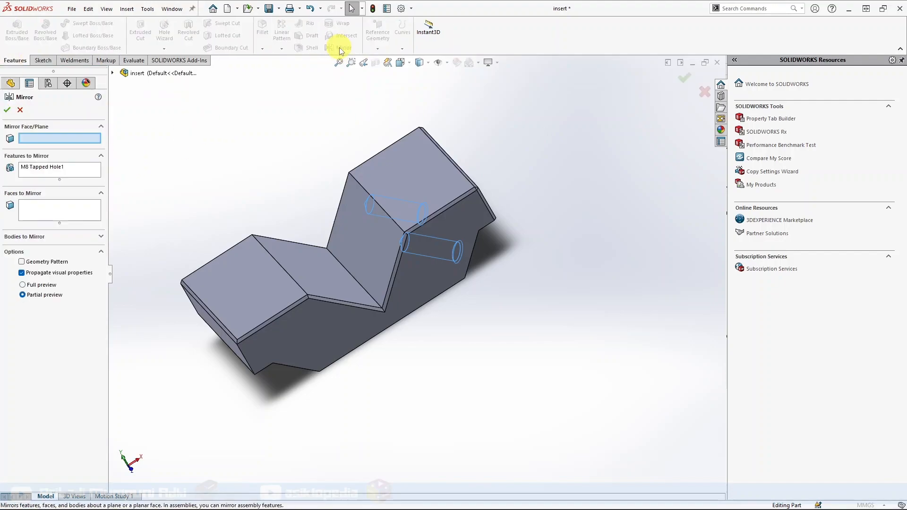
click(112, 74)
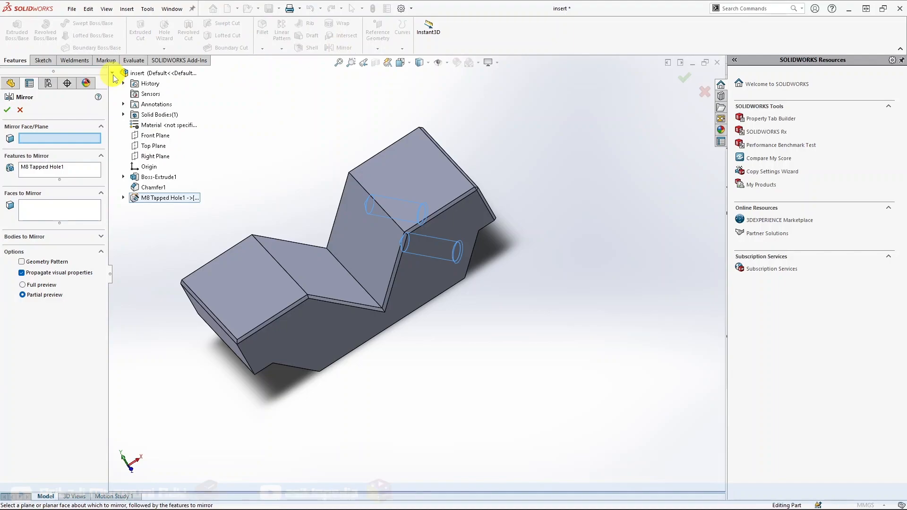
click(153, 158)
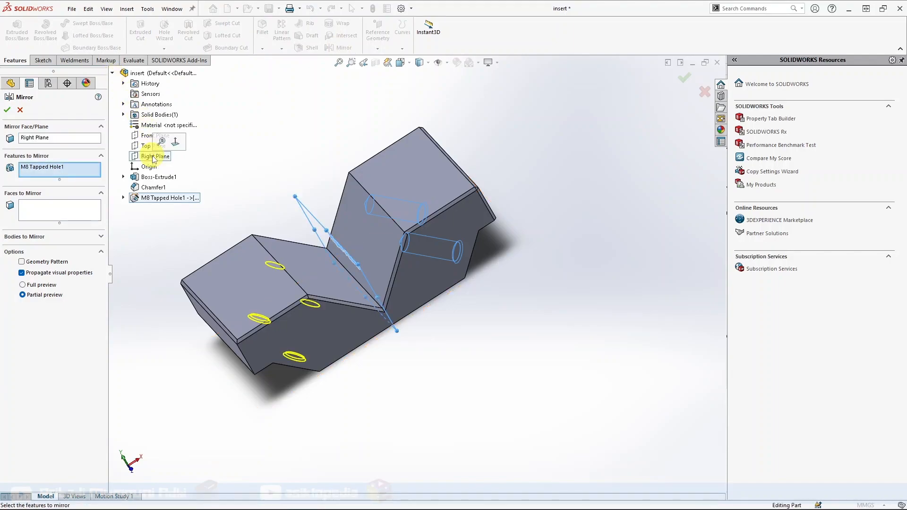
click(5, 108)
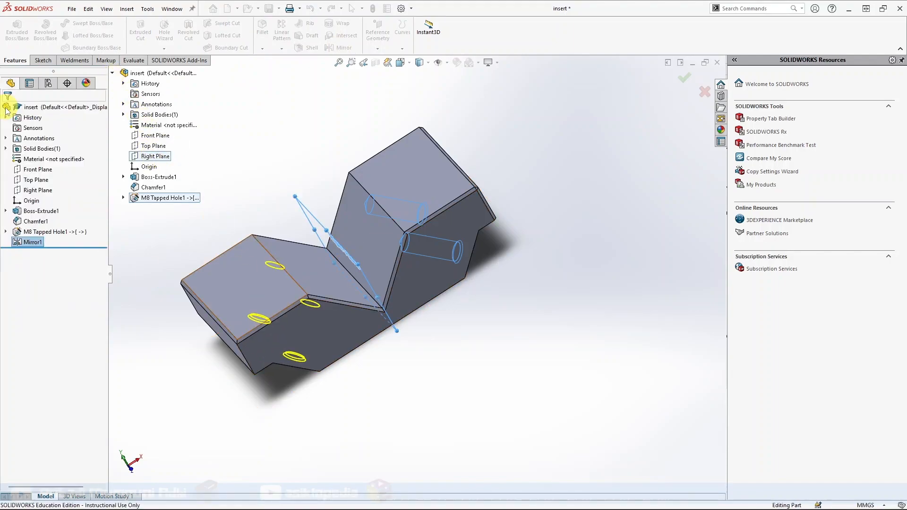
middle_drag(330, 424, 324, 334)
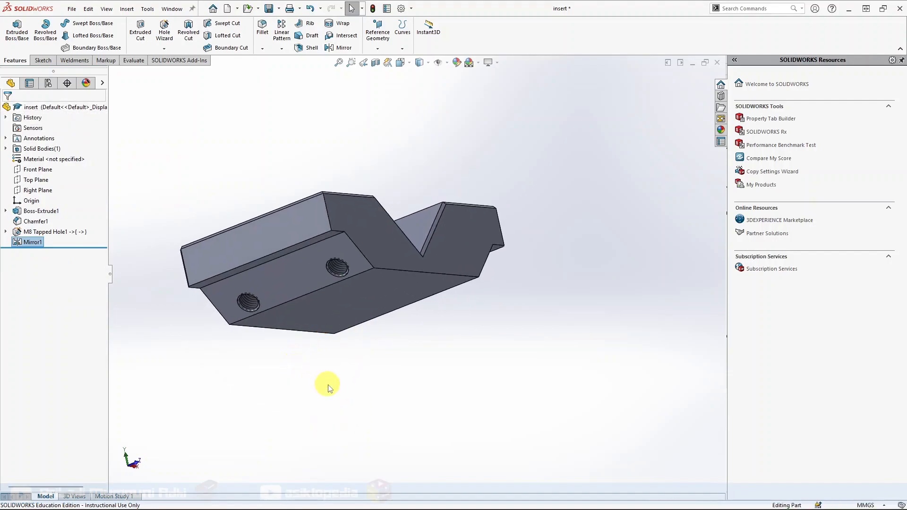
middle_drag(324, 385, 304, 243)
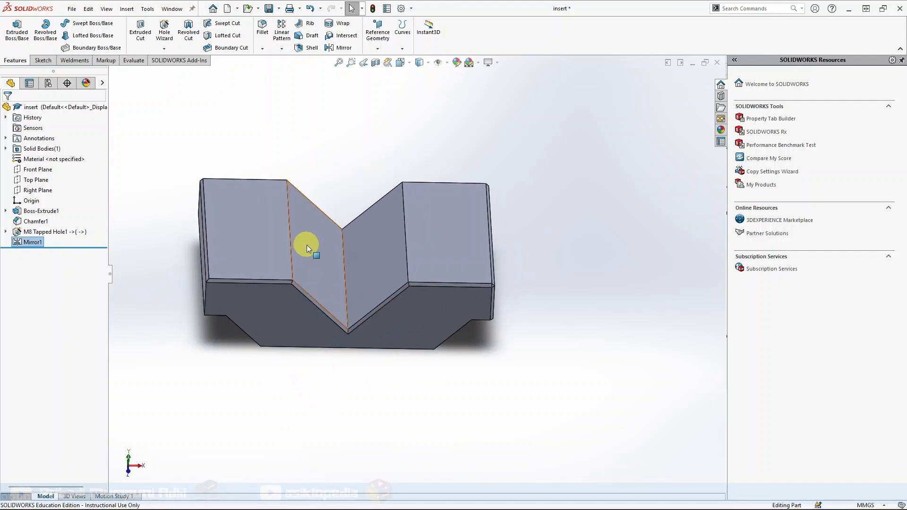
Step: Save the insert part and return to the axle-stand assembly
click(269, 8)
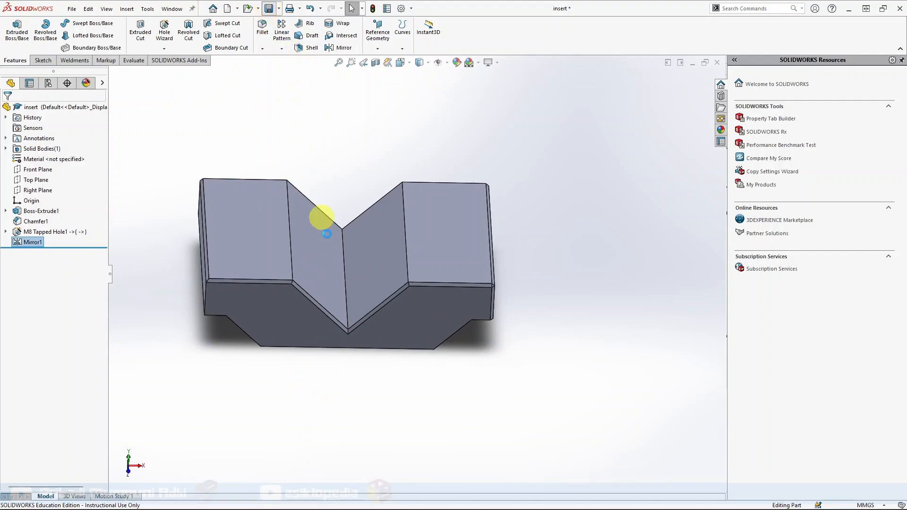
click(337, 252)
click(415, 96)
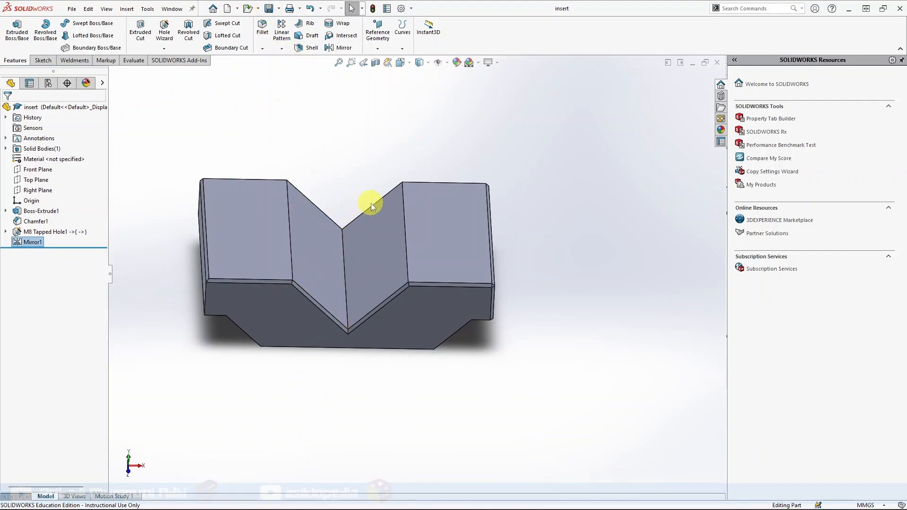
key(r)
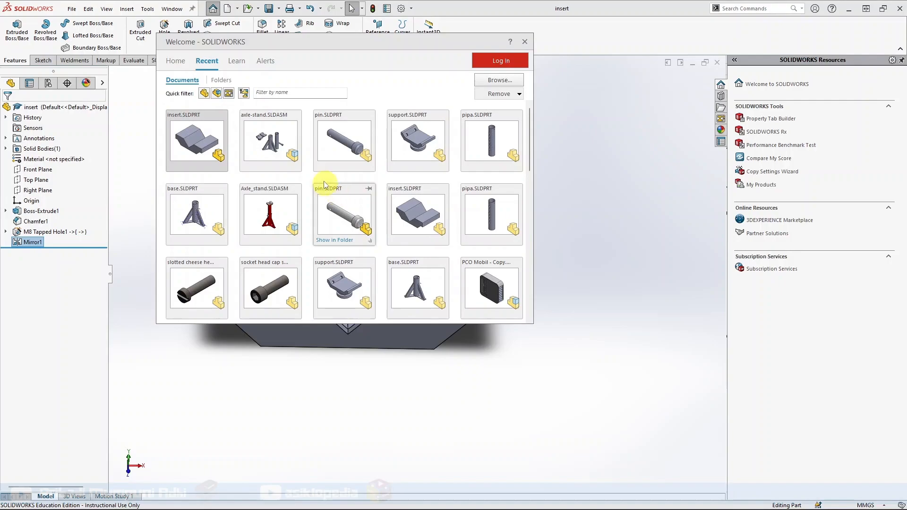
click(267, 138)
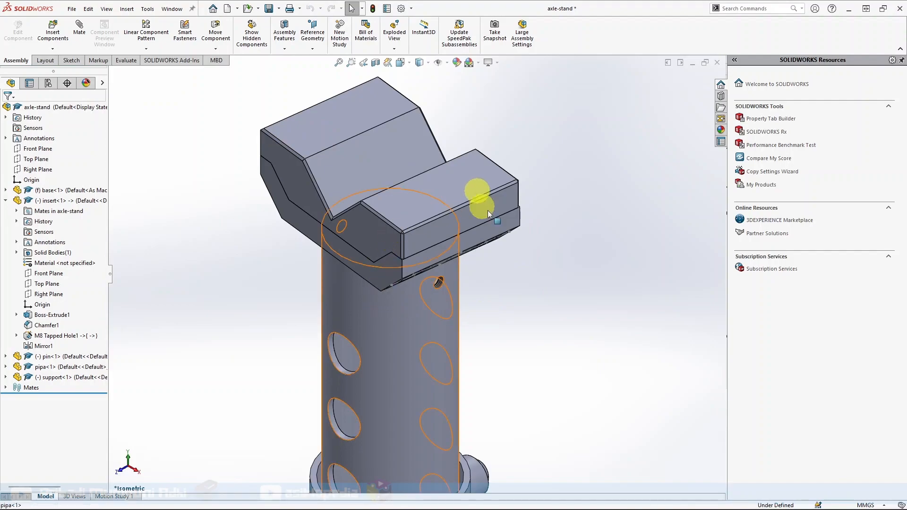
Step: Check the screw holes on both undersides of the support, restore the isometric view and save the axle-stand assembly
middle_drag(487, 211, 348, 259)
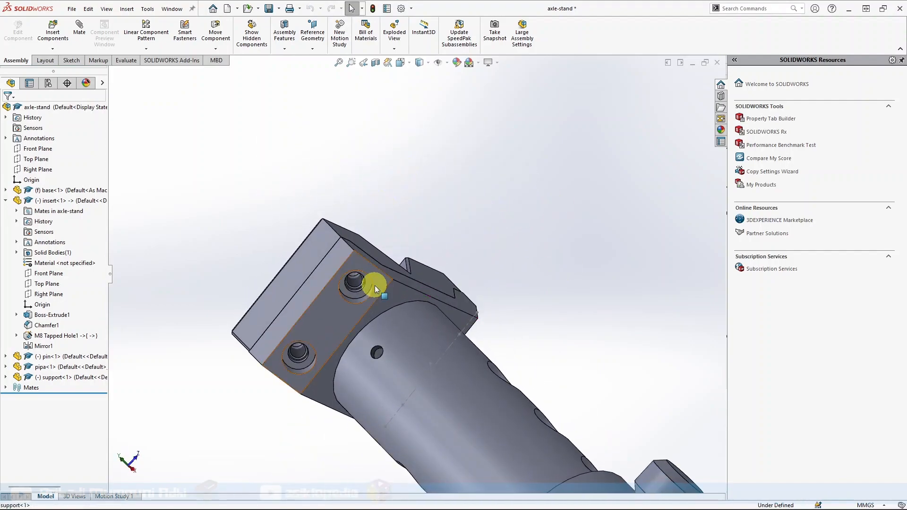
middle_drag(464, 318, 375, 415)
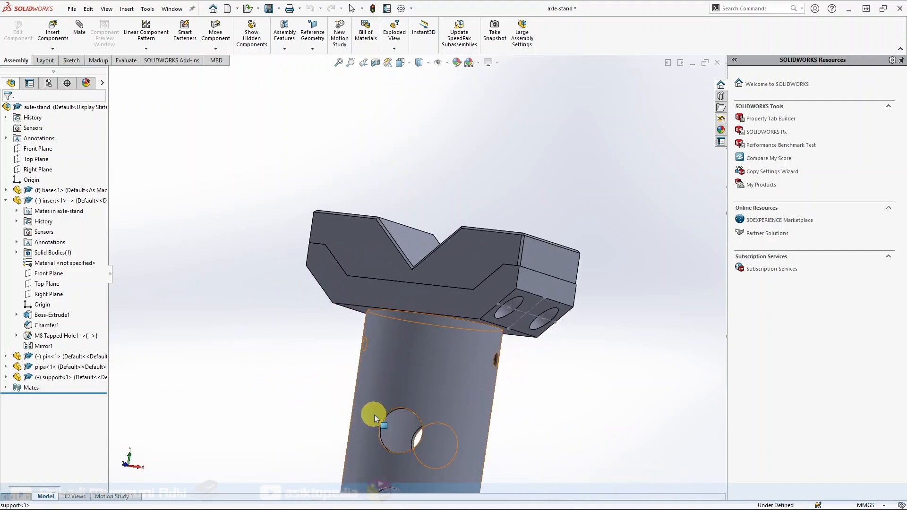
key(ctrl+7)
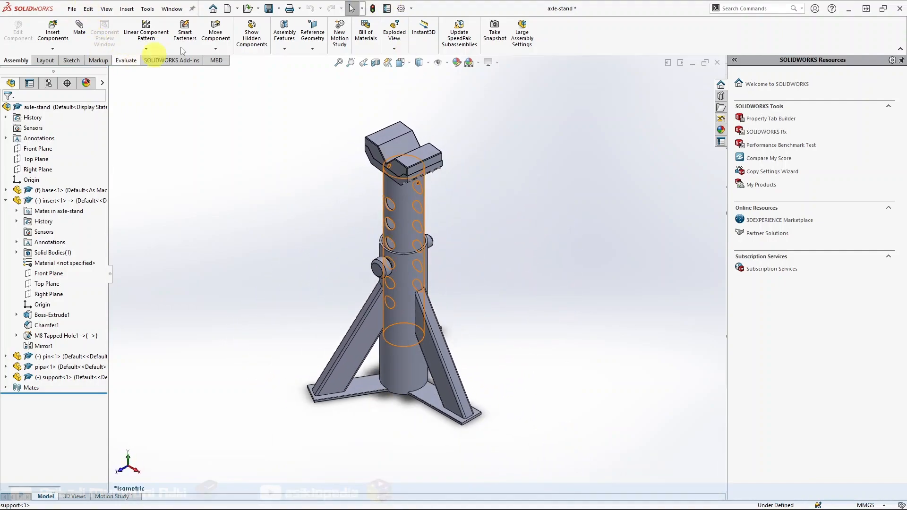
click(269, 9)
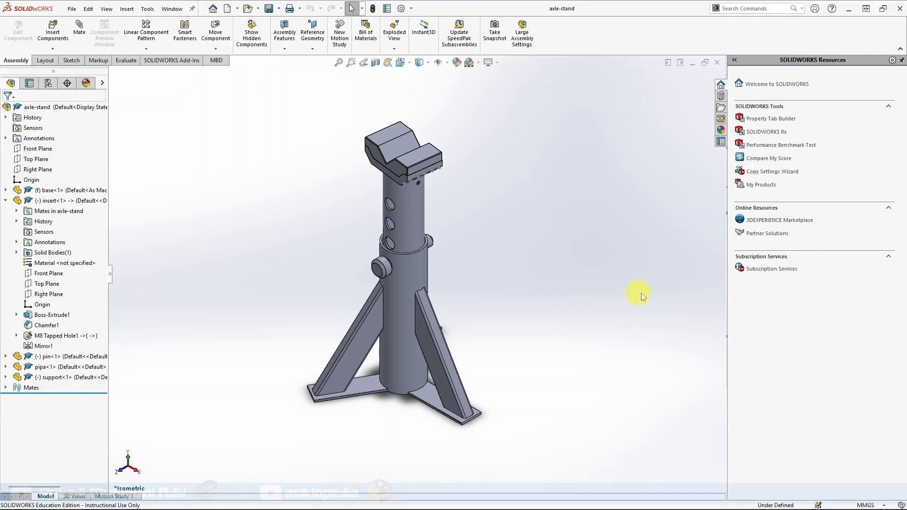
Step: Browse the Toolbox library to the ISO hexagon socket head screws under Bolts and Screws
click(721, 97)
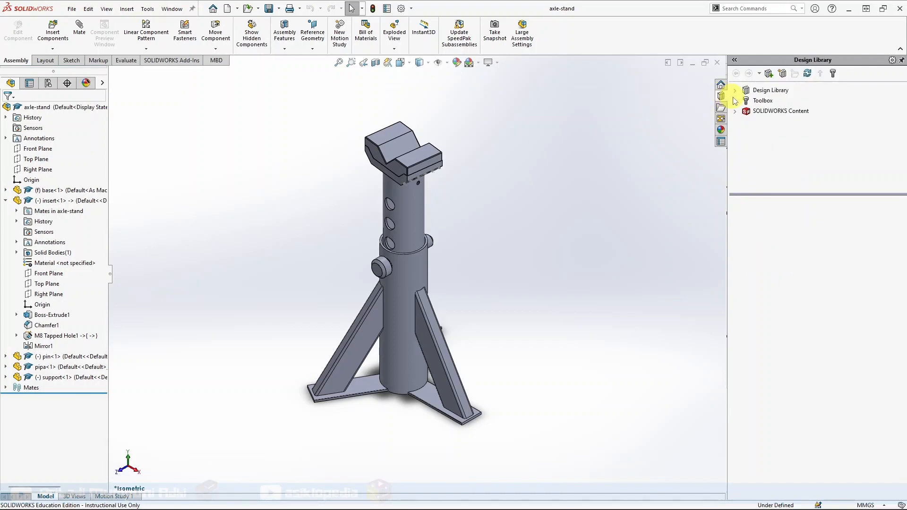
click(736, 101)
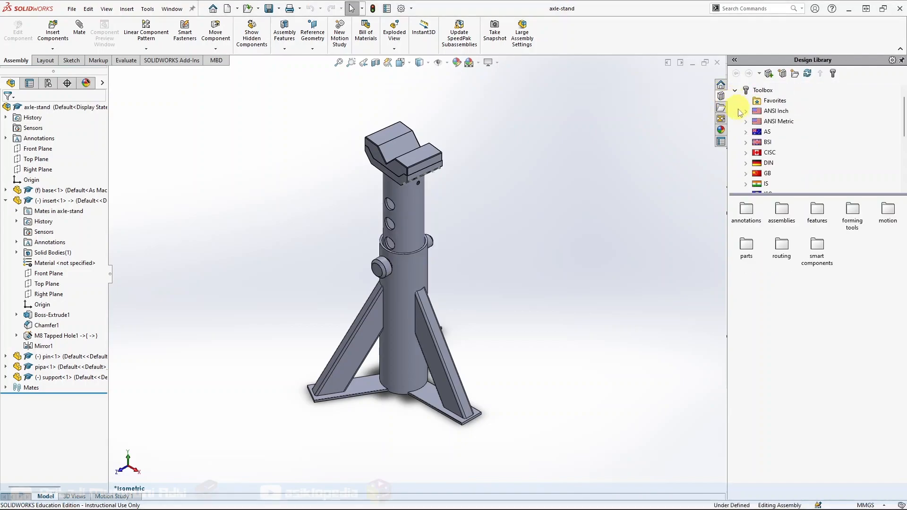
scroll(744, 150, down, 2)
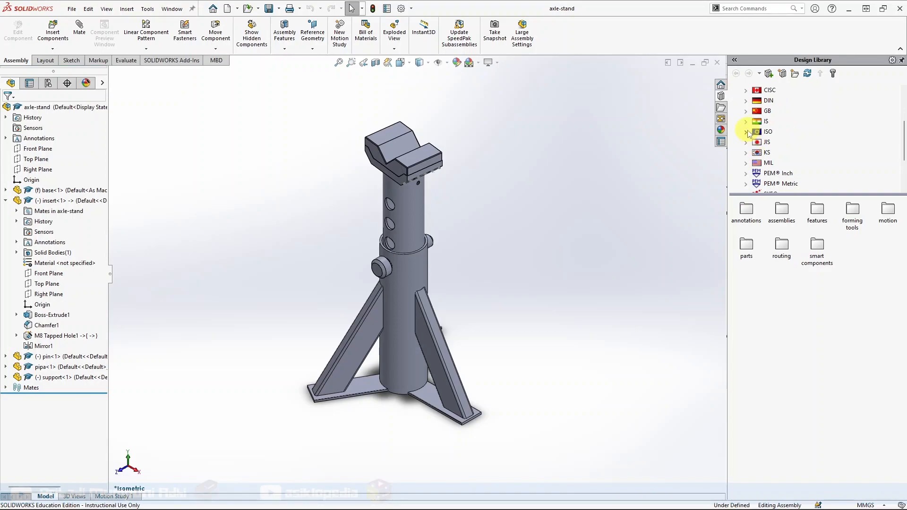
click(746, 133)
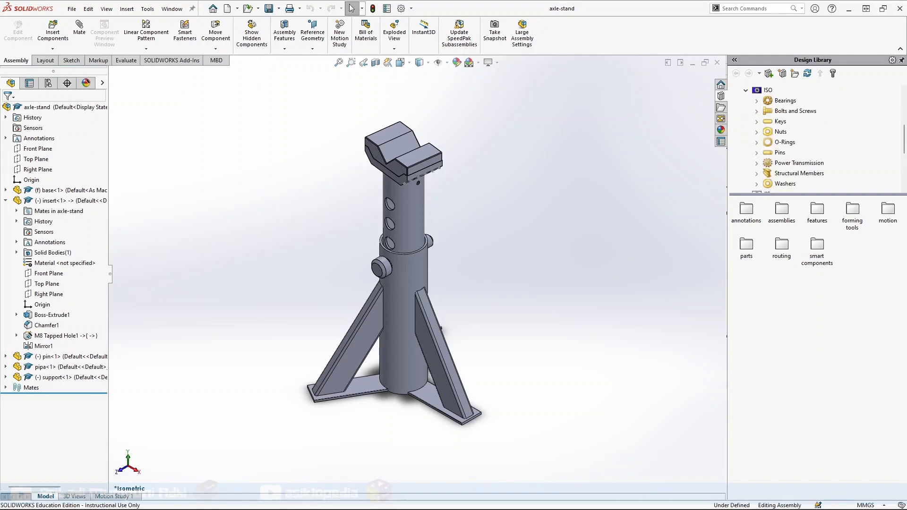
click(788, 113)
click(757, 112)
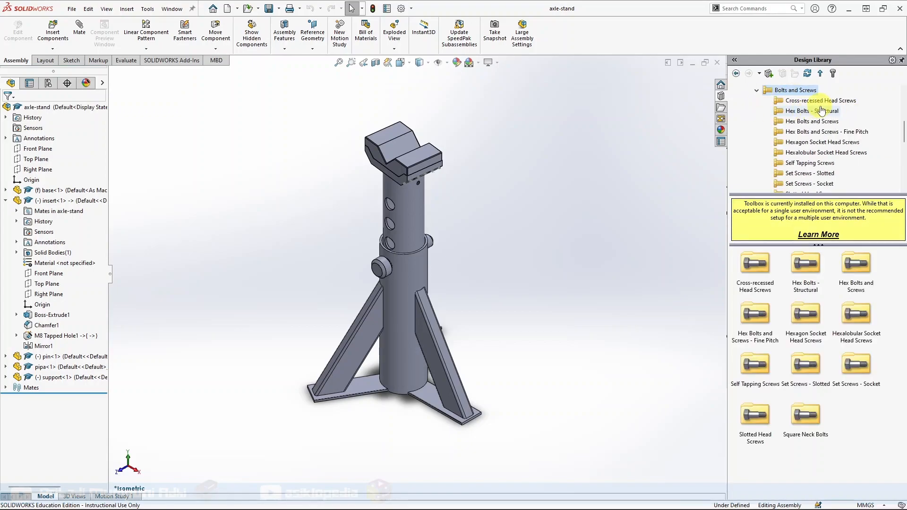
click(819, 143)
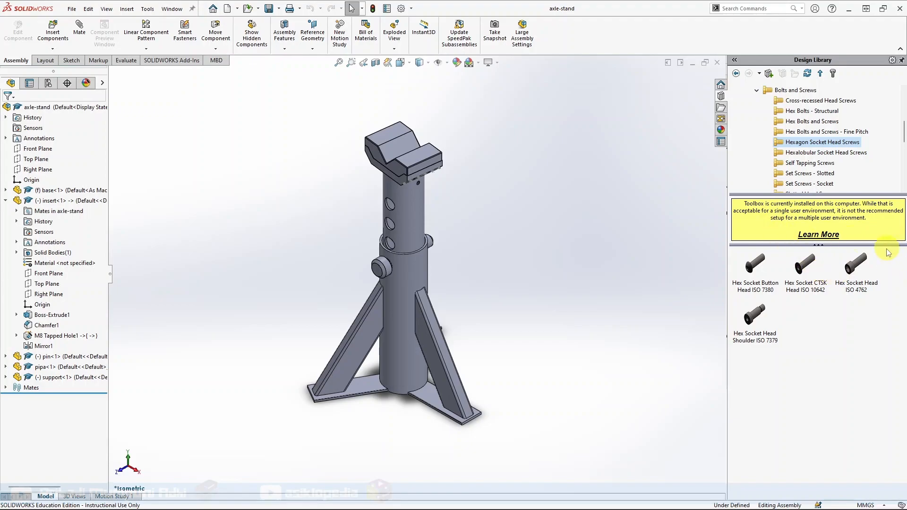
scroll(432, 192, down, 6)
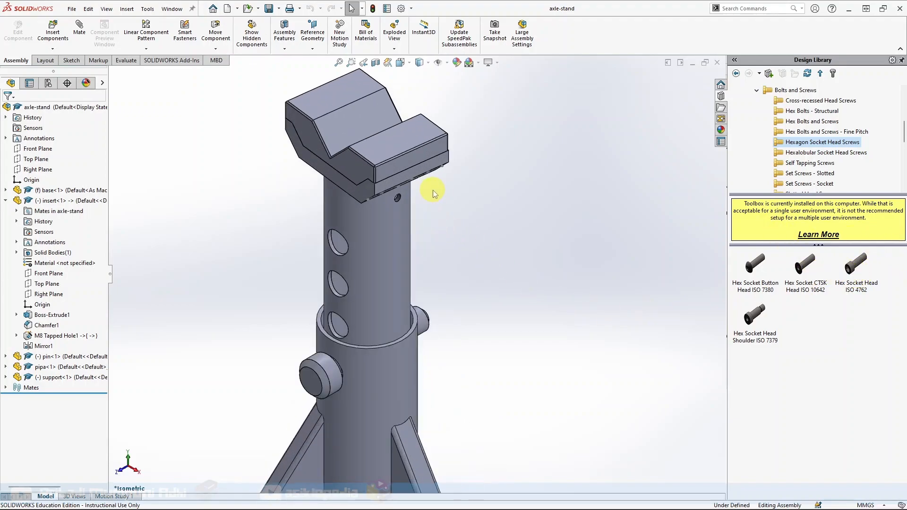
middle_drag(466, 294, 248, 122)
scroll(256, 125, down, 5)
click(340, 108)
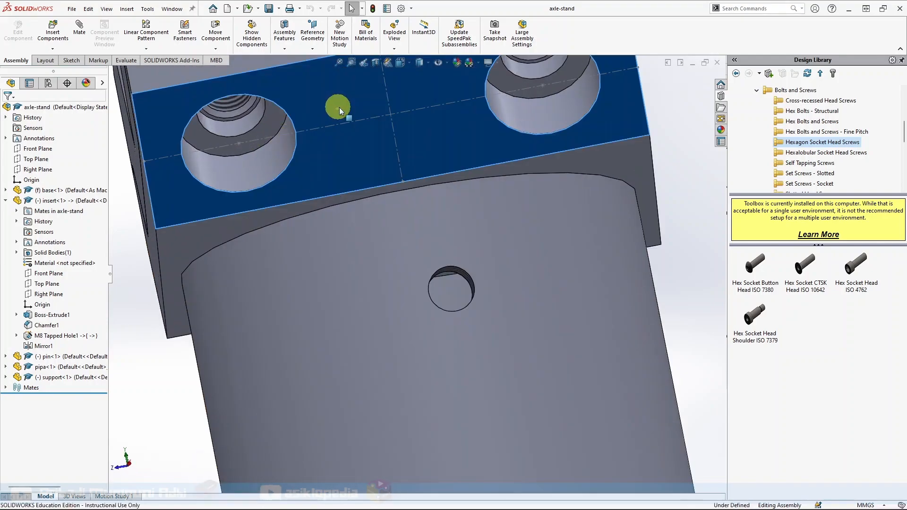
middle_drag(336, 204, 331, 149)
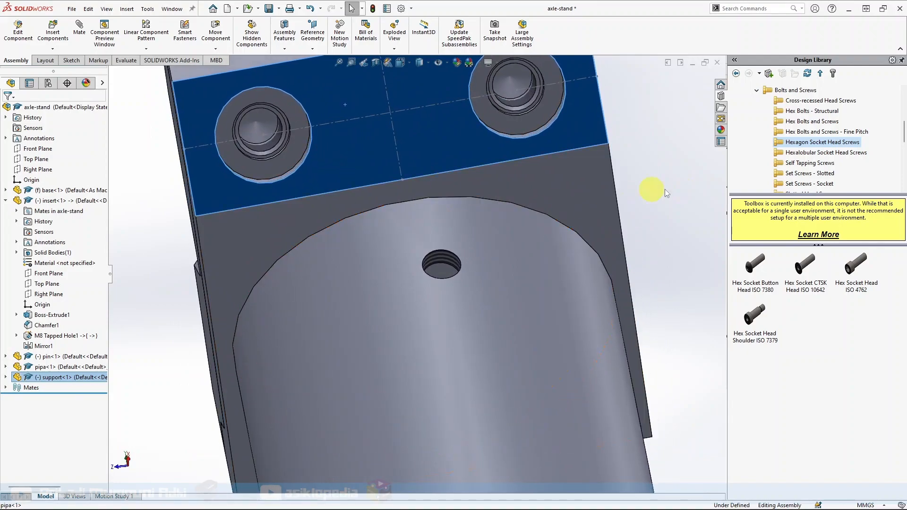
drag(853, 269, 287, 180)
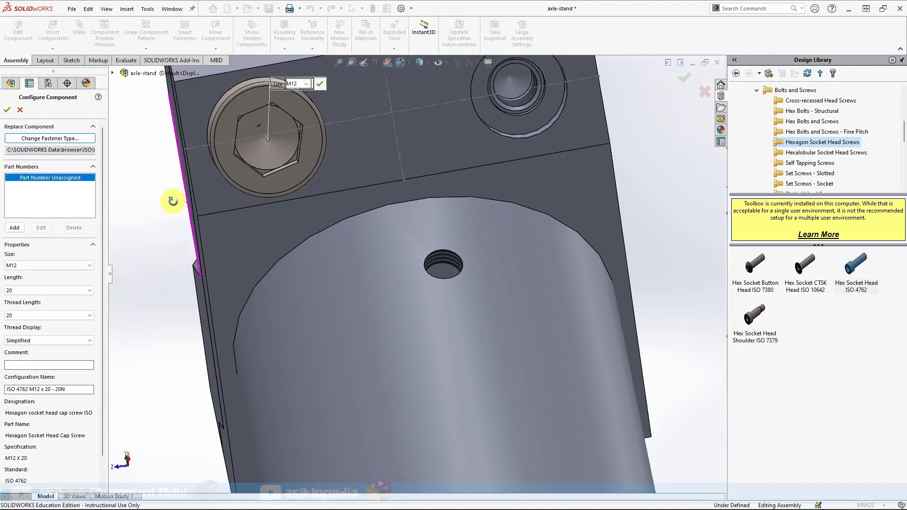
middle_drag(175, 200, 207, 230)
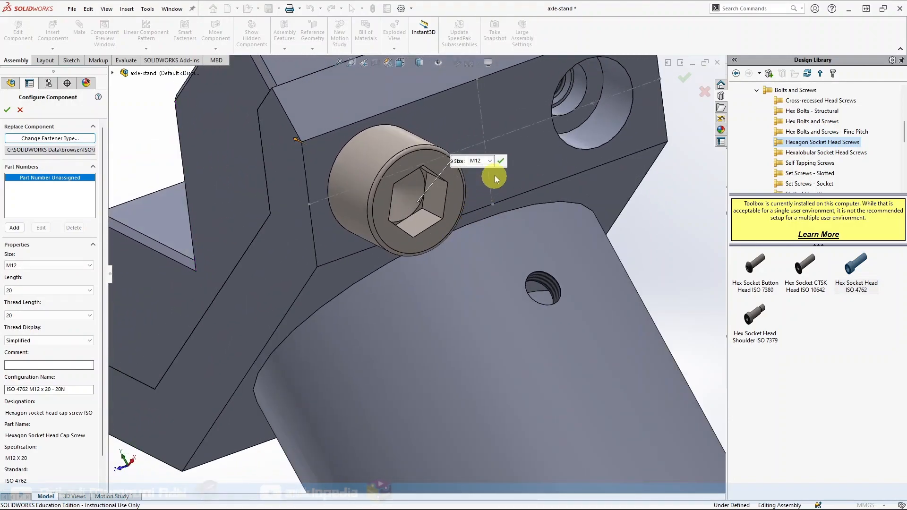
click(490, 160)
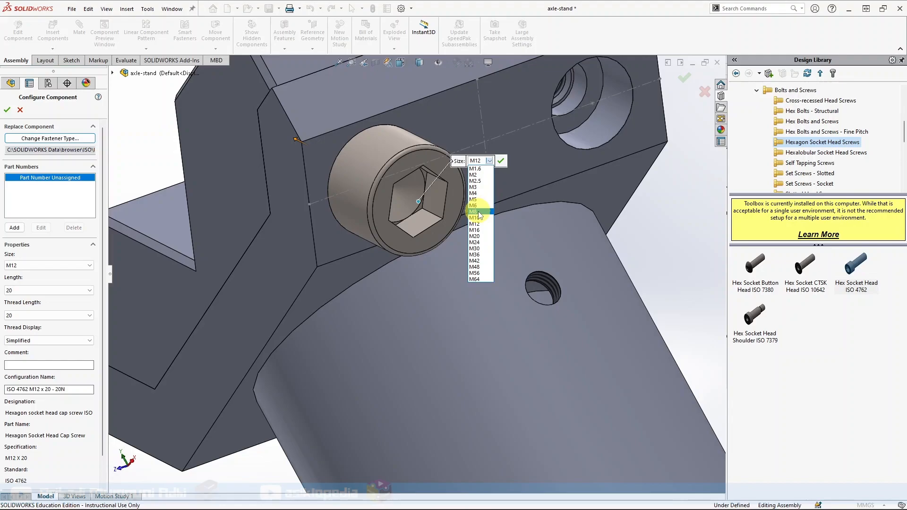
click(480, 211)
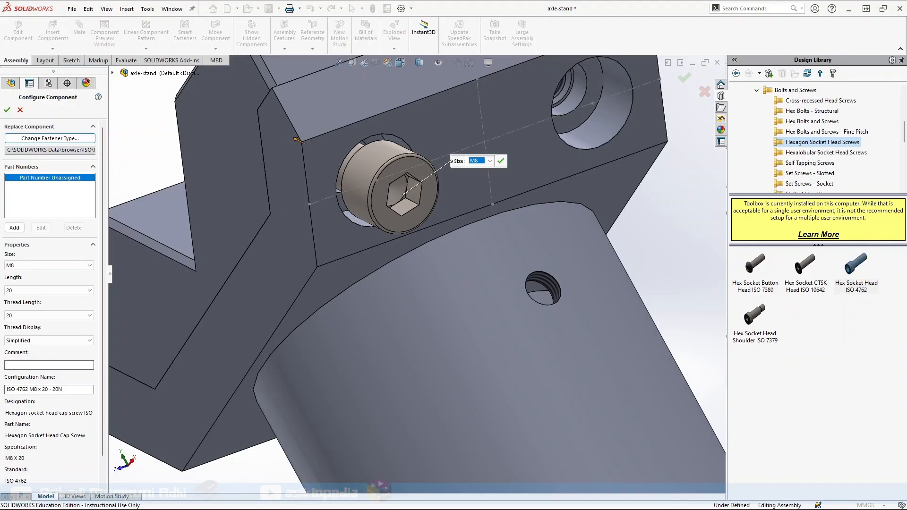
click(20, 112)
Step: Insert an ISO 4762 M8 socket head screw, length 20 with cosmetic thread, into one counterbored hole on the support's underside
middle_drag(565, 265, 479, 237)
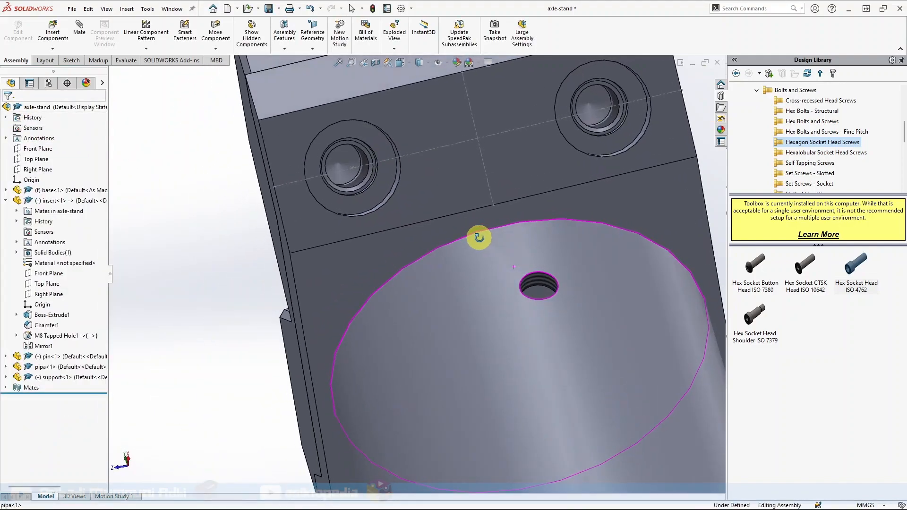
drag(856, 263, 374, 168)
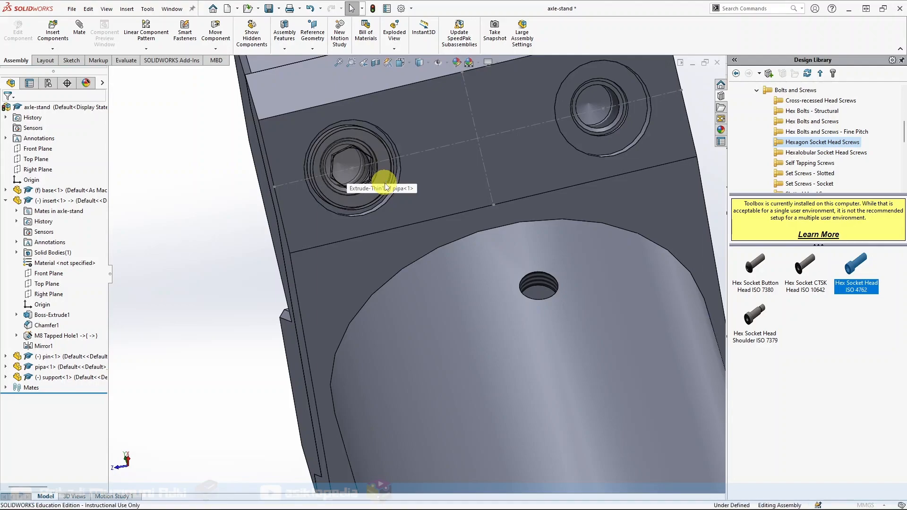
mouse_move(265, 253)
middle_down()
mouse_move(303, 257)
mouse_move(253, 259)
middle_up()
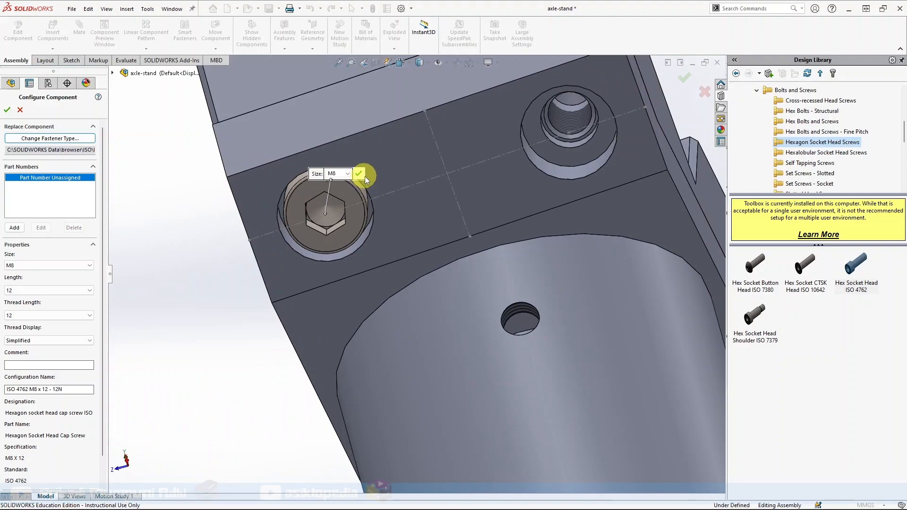
click(24, 292)
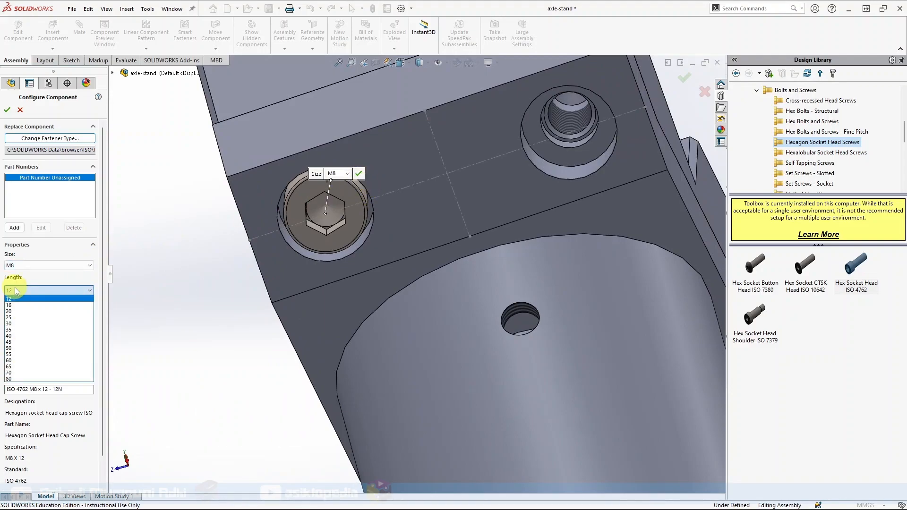
click(13, 311)
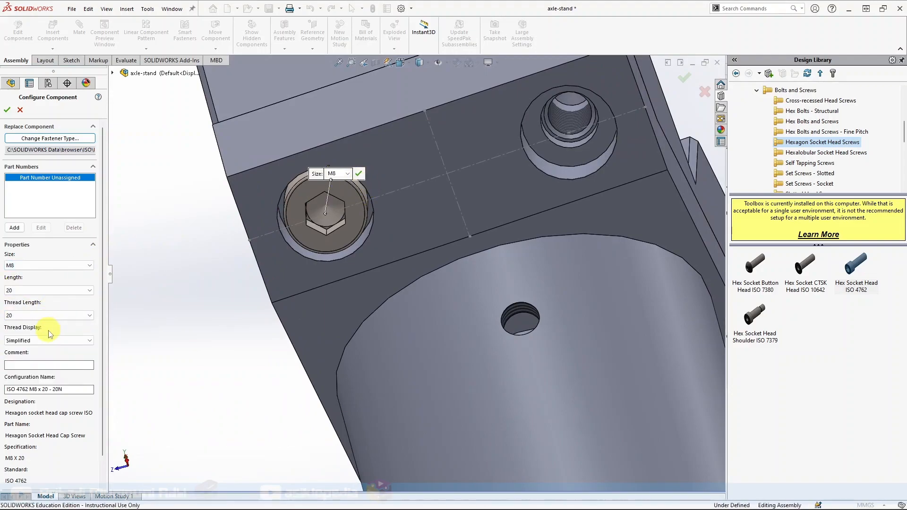
click(28, 340)
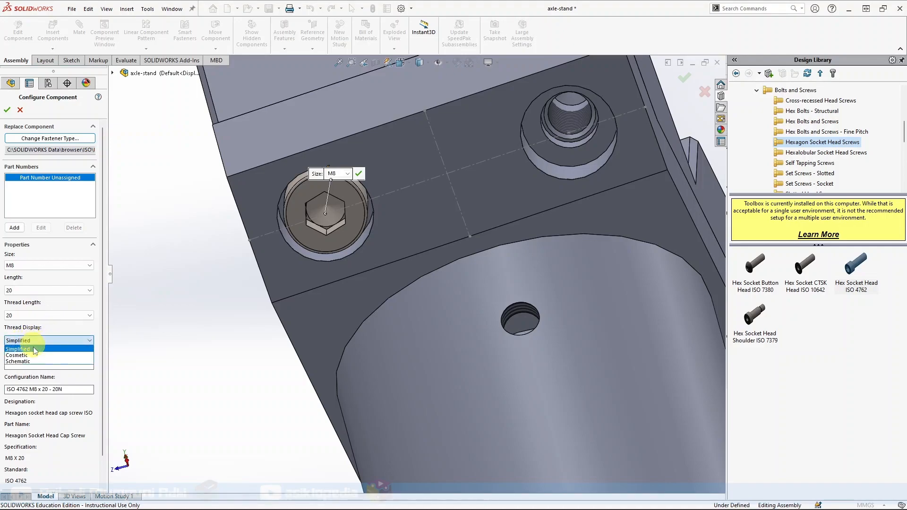
click(34, 356)
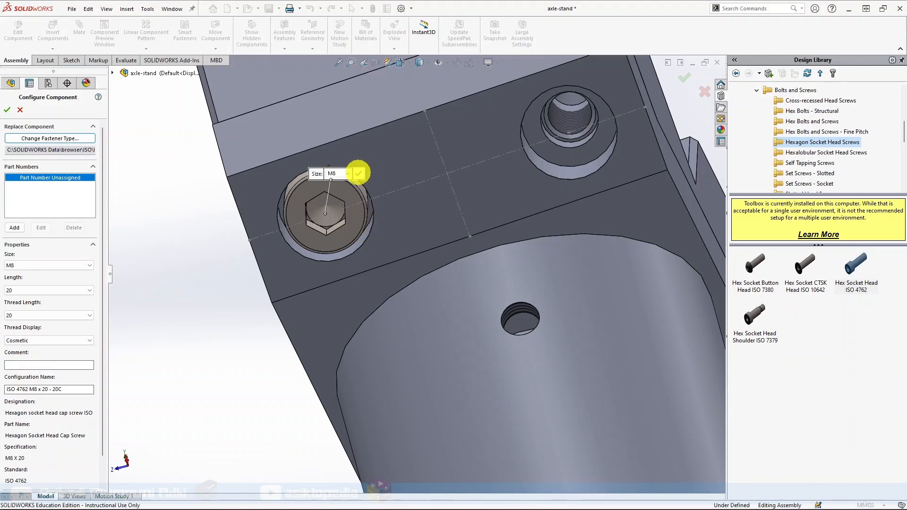
click(359, 172)
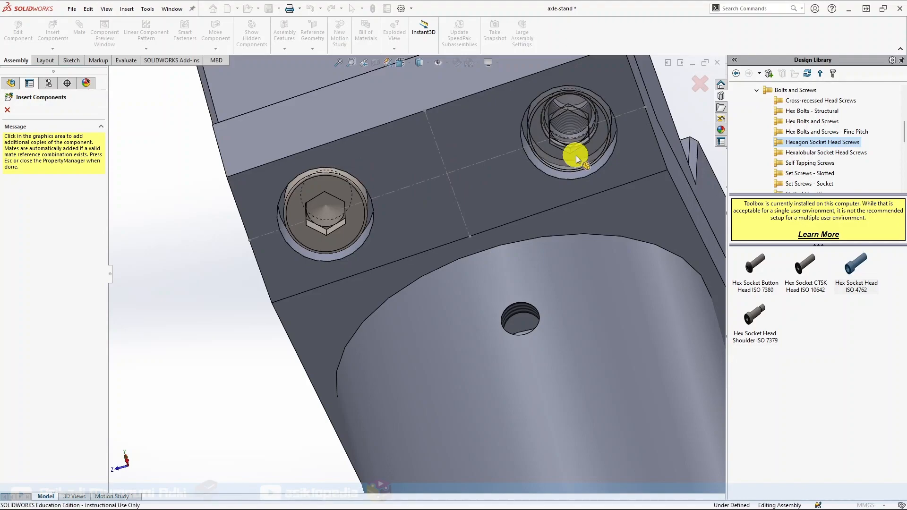
Step: Place copies of the screw in the remaining three counterbored holes on both undersides of the support and finish inserting
click(576, 155)
middle_drag(577, 155, 475, 246)
scroll(564, 236, up, 5)
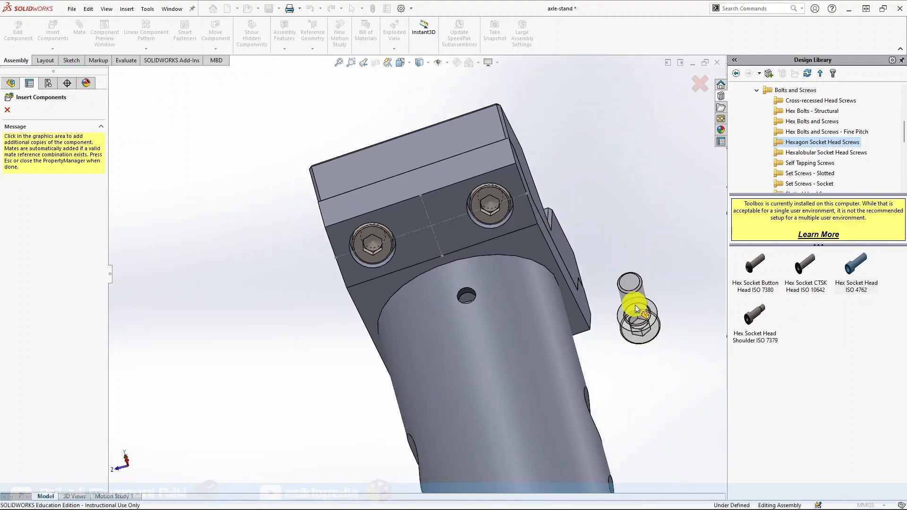
scroll(628, 303, down, 5)
scroll(582, 310, up, 3)
scroll(586, 312, down, 6)
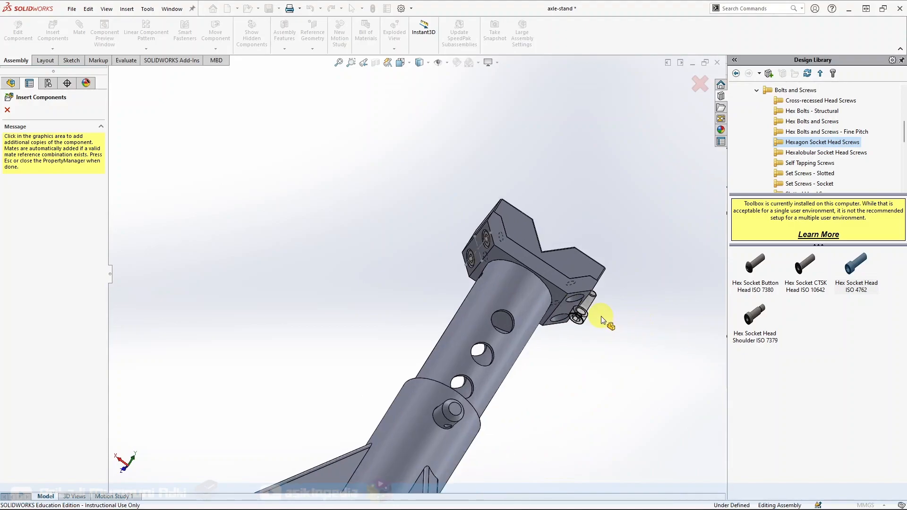
click(555, 313)
middle_drag(555, 313, 522, 184)
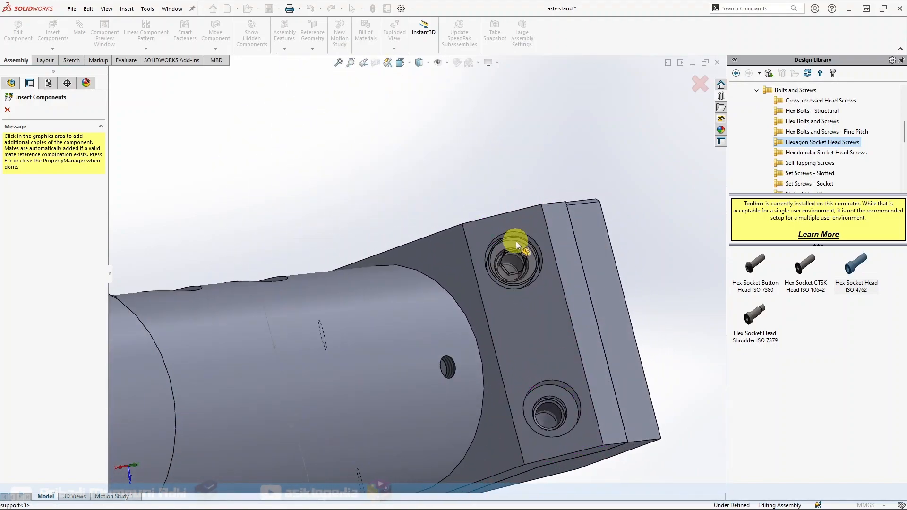
click(516, 242)
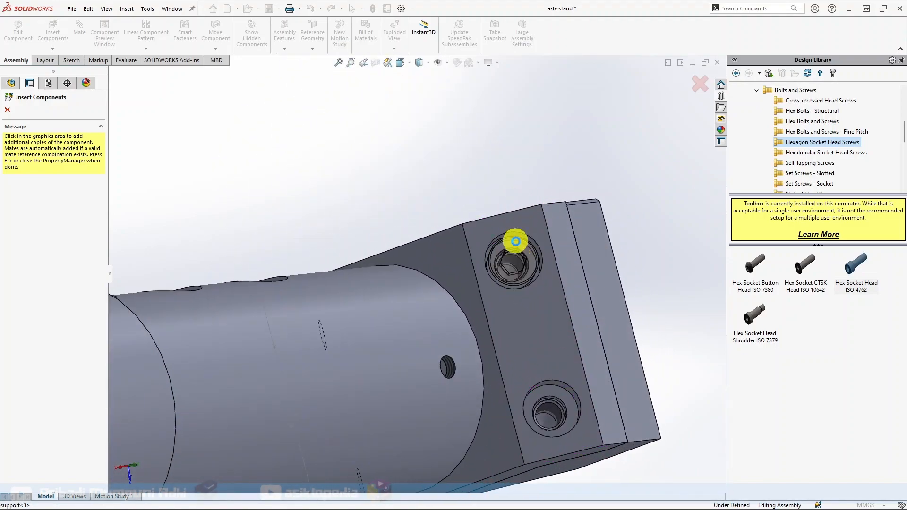
click(558, 399)
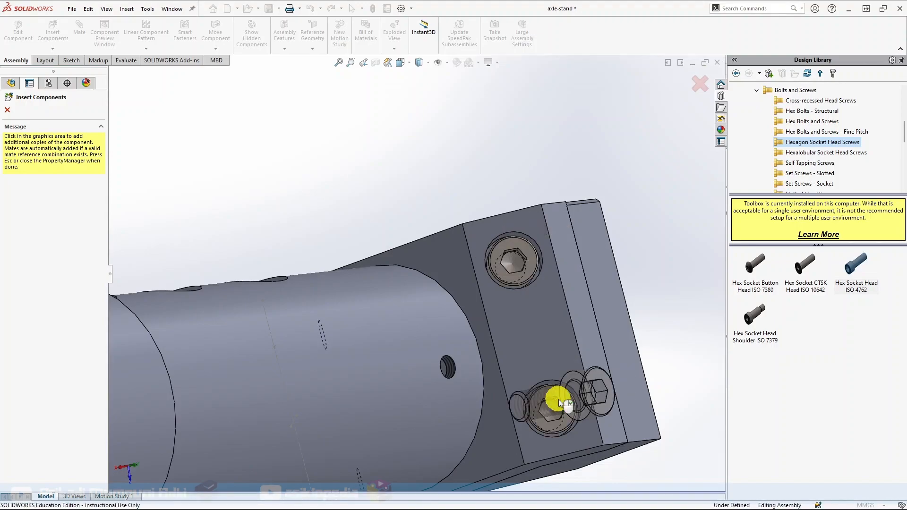
click(7, 111)
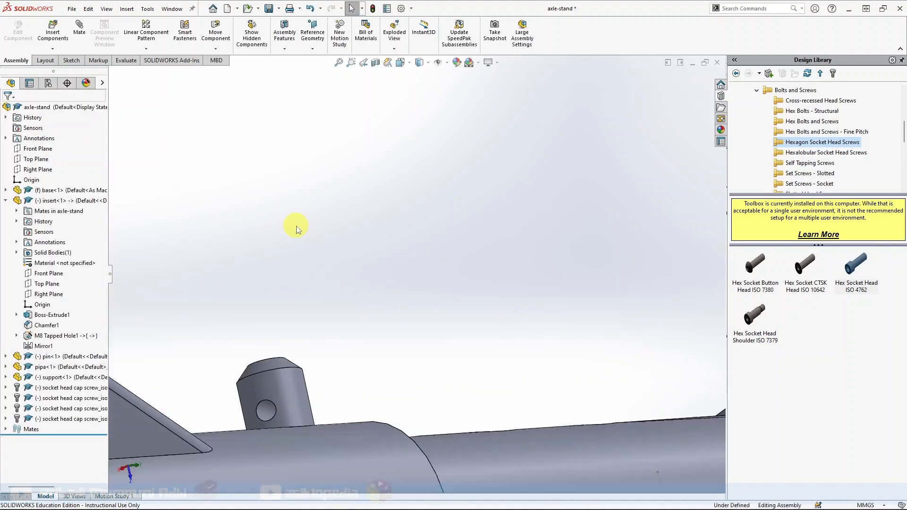
Step: Inspect the fitted screws under the support and the small hole near the upper end of the tube
key(ctrl+7)
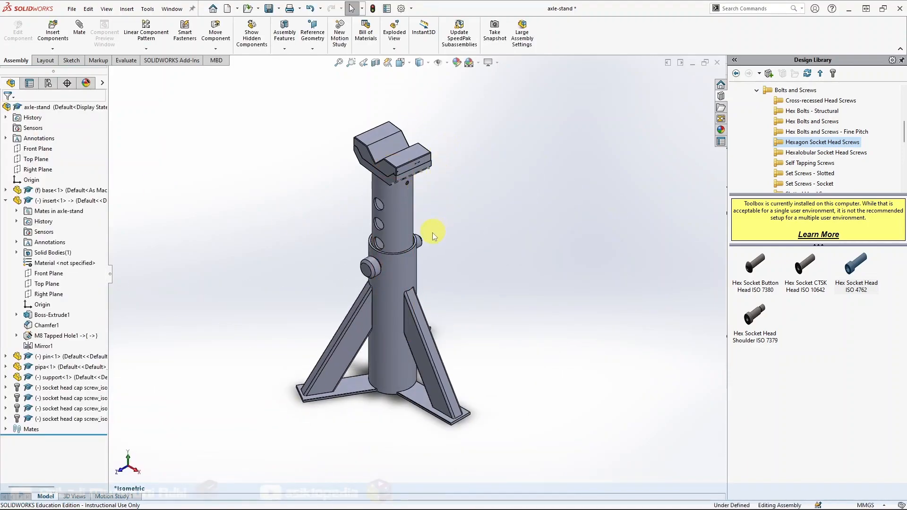
scroll(427, 176, up, 3)
middle_drag(424, 251, 405, 162)
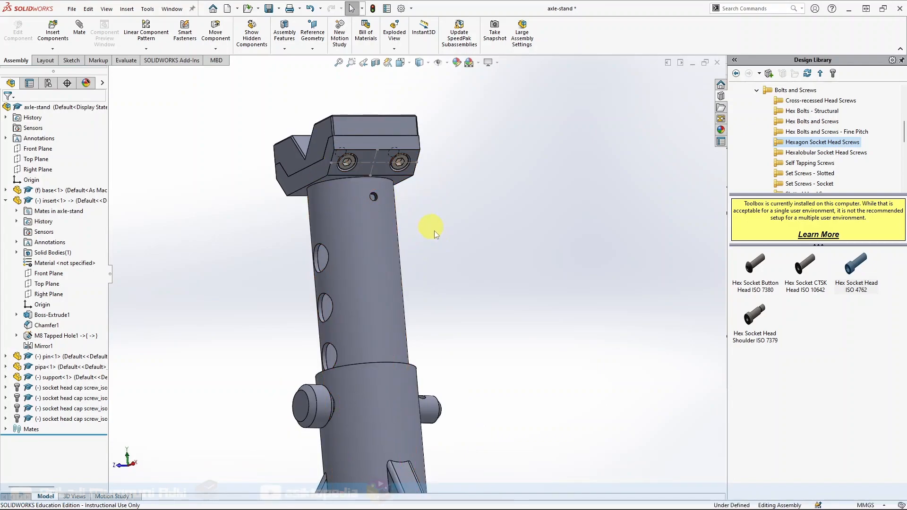
middle_drag(415, 197, 436, 234)
scroll(438, 240, down, 5)
scroll(361, 237, down, 4)
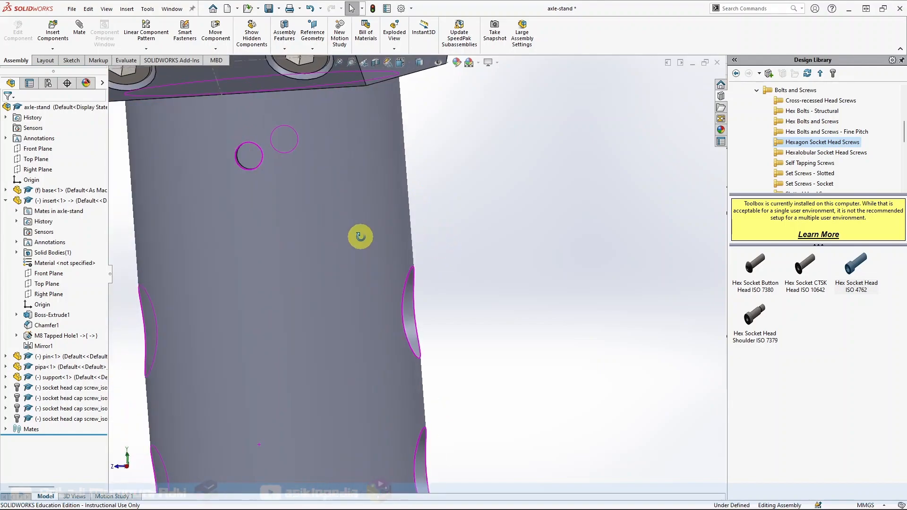
scroll(231, 158, up, 5)
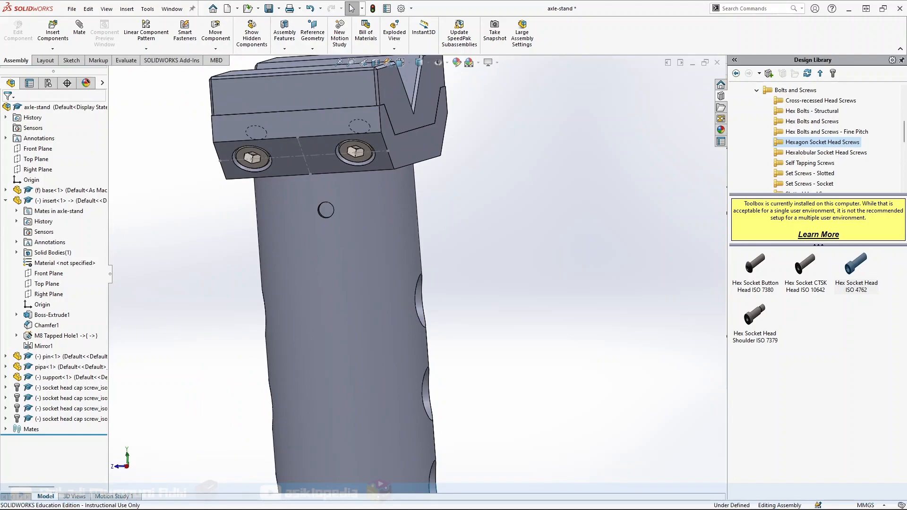
Step: Browse the Toolbox bolts and screws to the ISO slotted head screws
scroll(813, 137, down, 2)
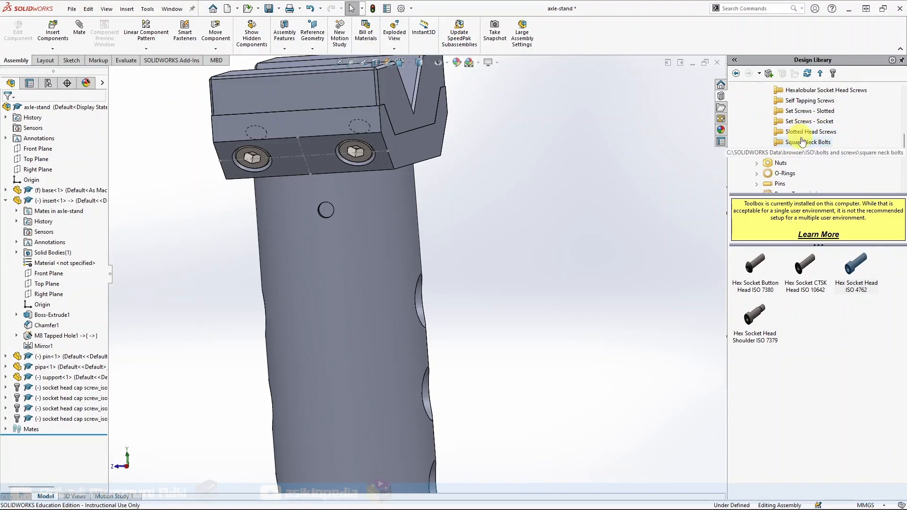
click(799, 134)
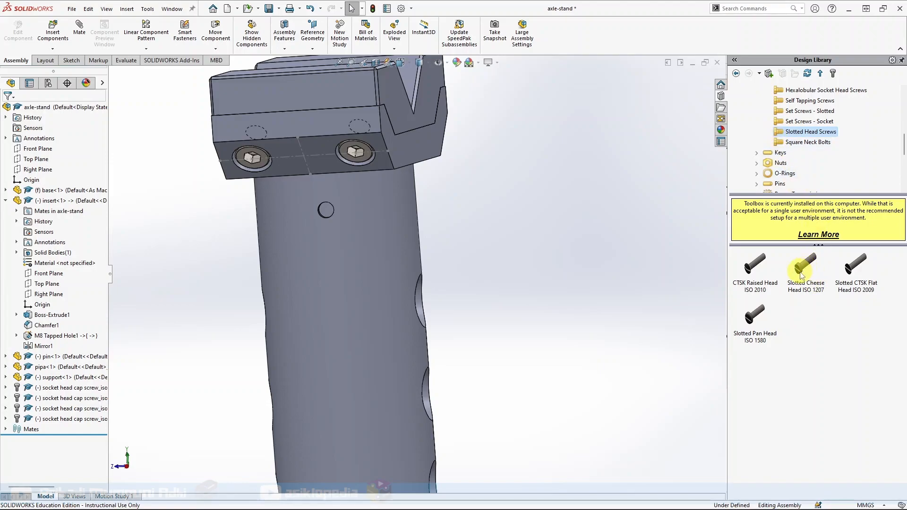
Step: Try to place a slotted cheese head ISO 1207 screw directly in the small hole near the tube's upper end
drag(801, 275, 297, 214)
scroll(298, 214, down, 3)
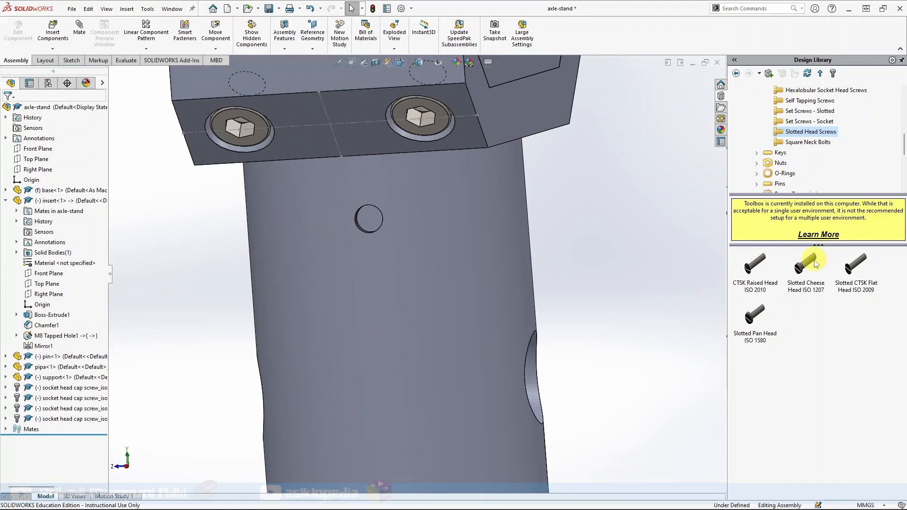
click(822, 272)
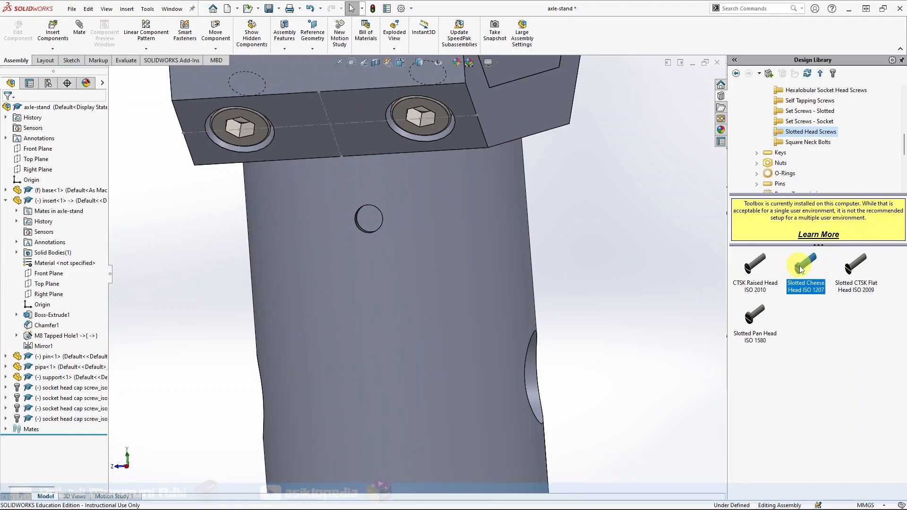
drag(801, 268, 372, 220)
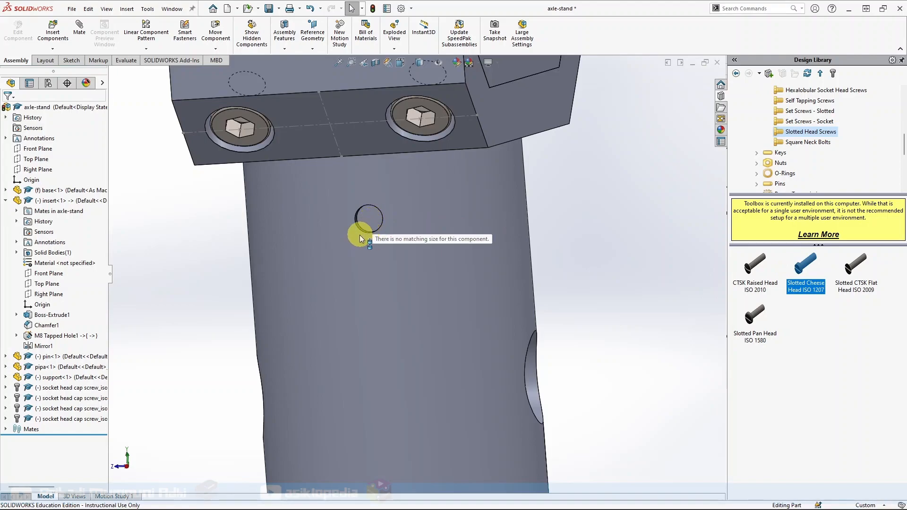
drag(395, 228, 625, 234)
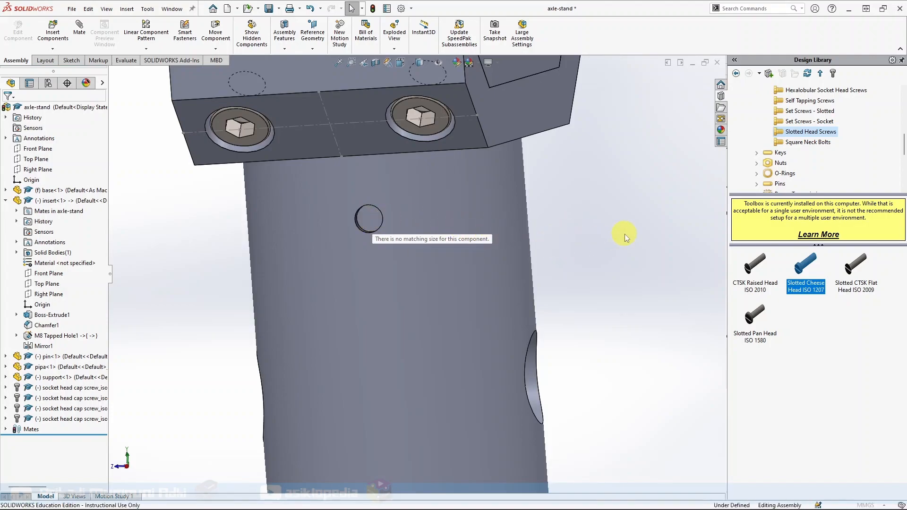
scroll(567, 240, up, 5)
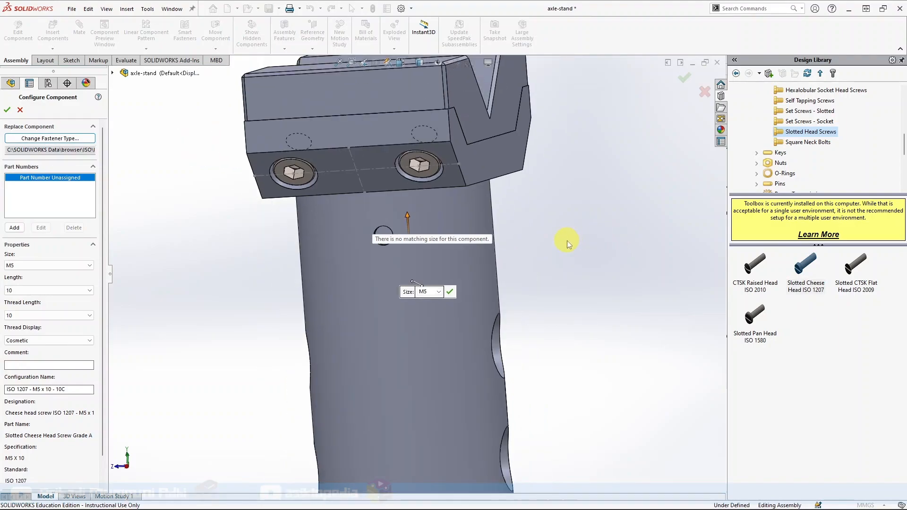
middle_drag(565, 264, 506, 283)
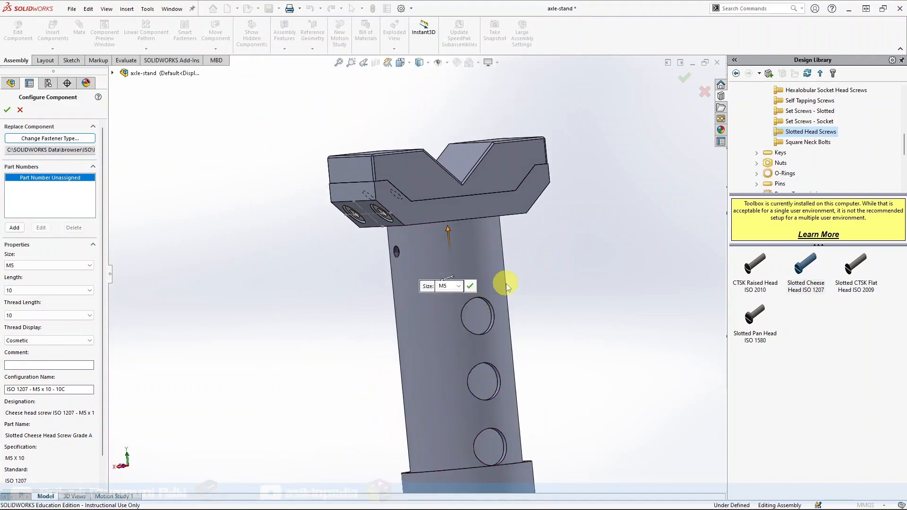
click(20, 110)
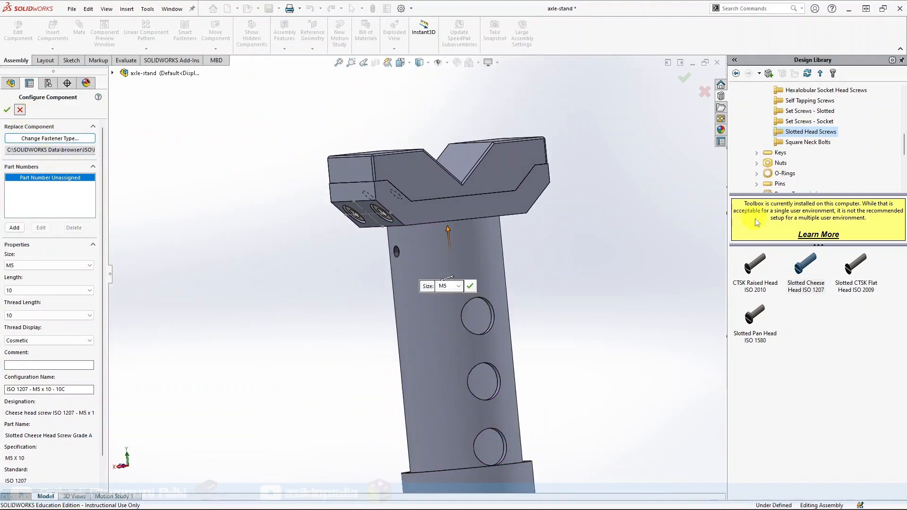
Step: Insert a slotted cheese head ISO 1207 screw in the free space beside the tube, setting its size to M6 with length 10
drag(805, 267, 567, 282)
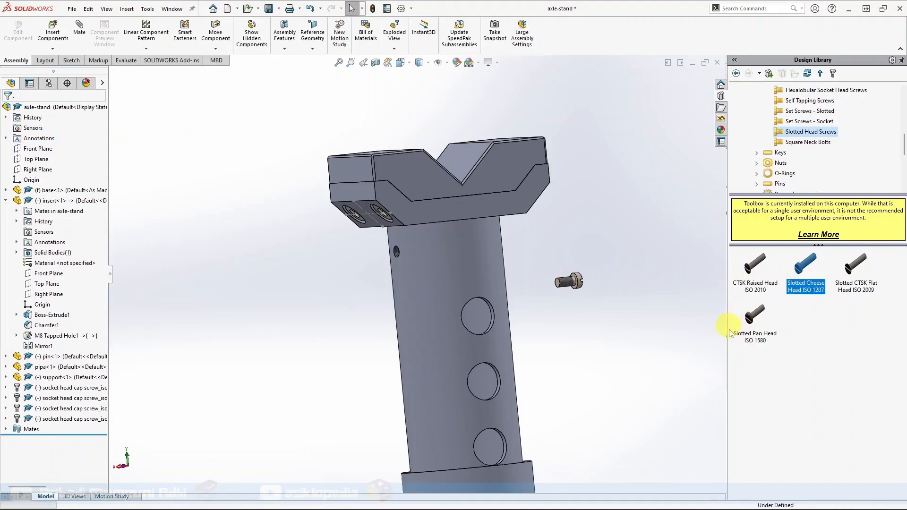
drag(804, 265, 609, 222)
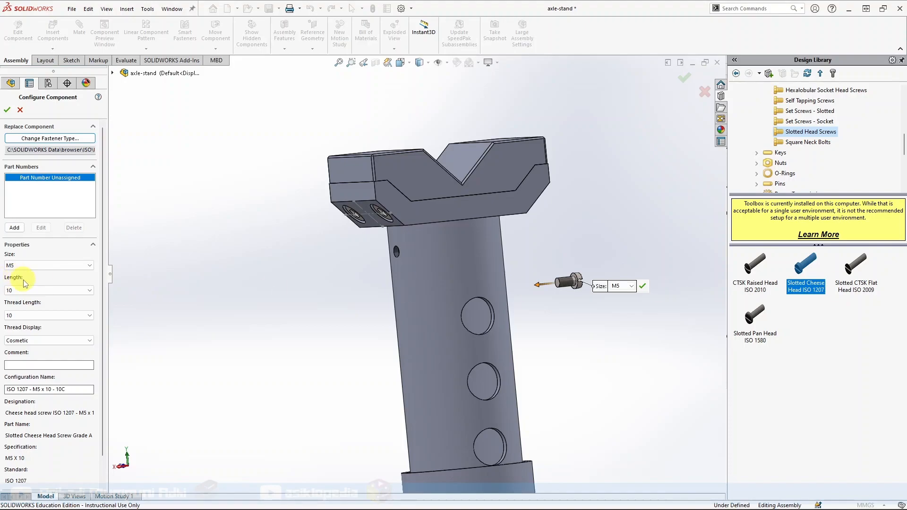
click(29, 266)
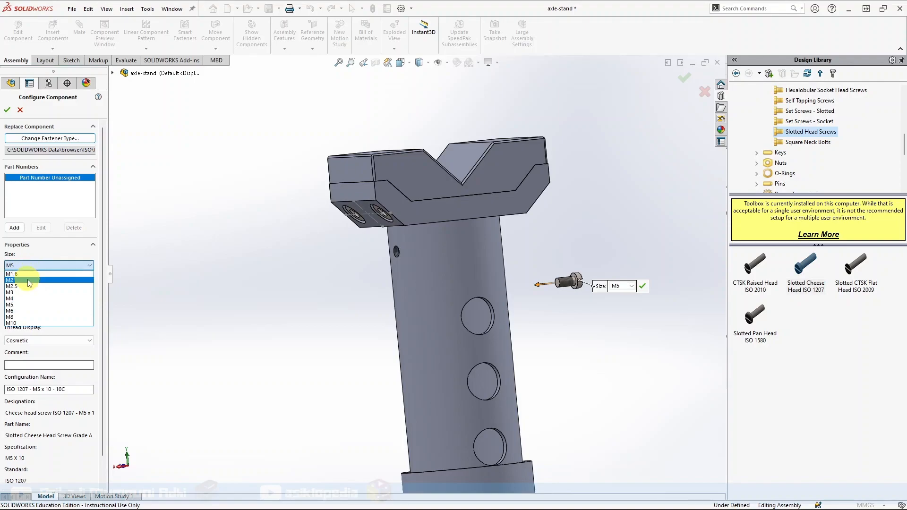
click(19, 311)
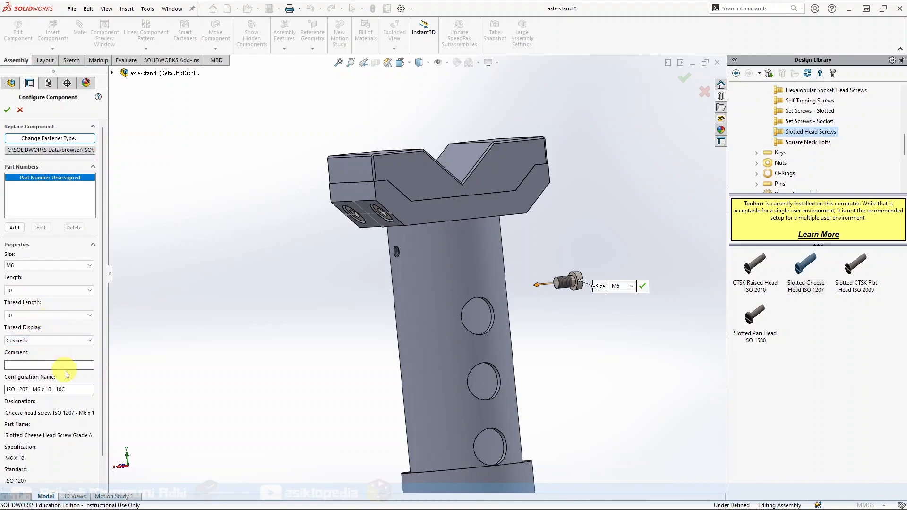
click(5, 110)
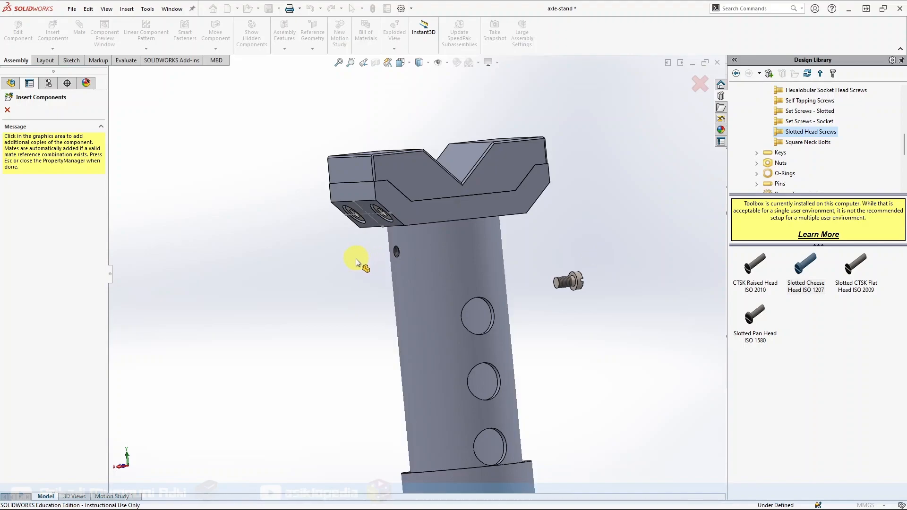
Step: Place a second copy of the M6 cheese head screw on the opposite side of the tube and finish inserting
click(329, 256)
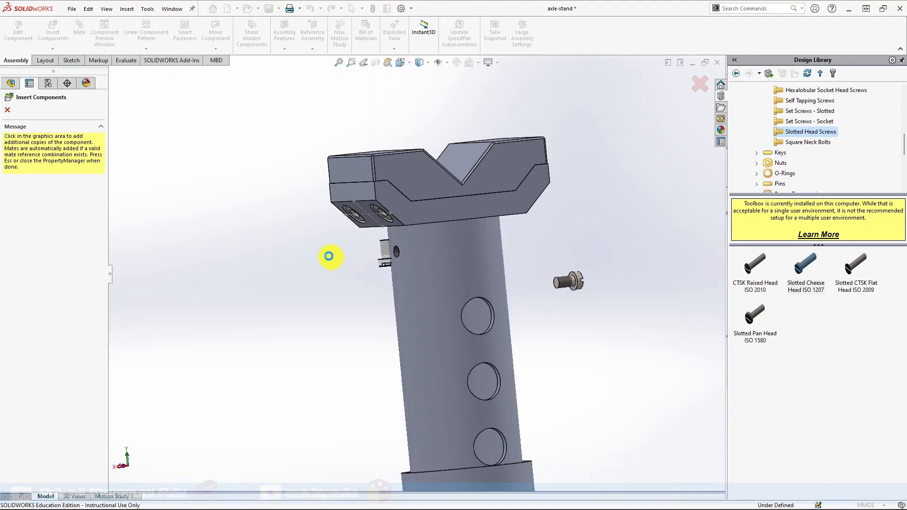
click(241, 276)
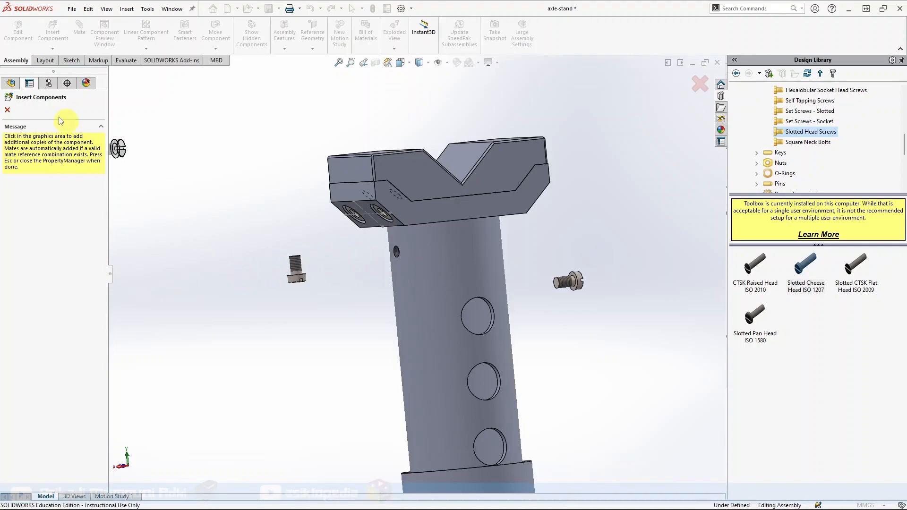
click(8, 110)
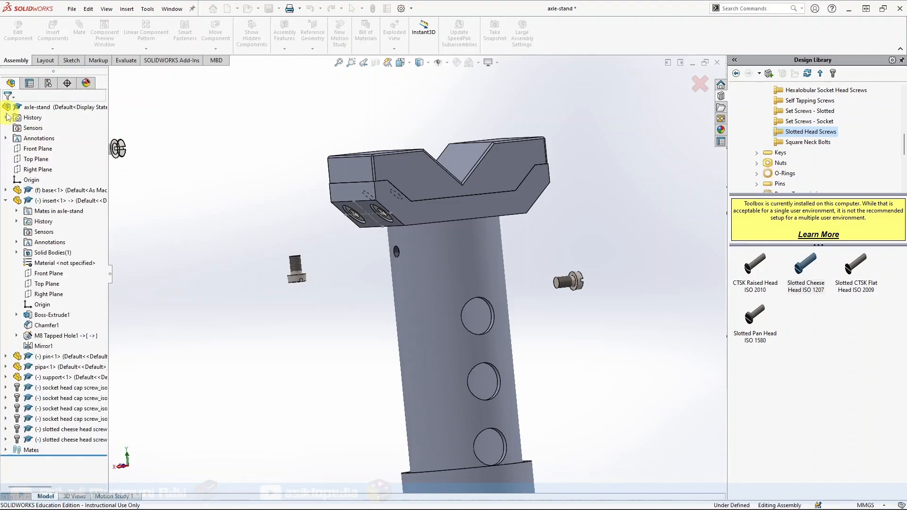
Step: Add a concentric mate between one M6 cheese head screw's shank and the nearby threaded hole near the tube's upper end
middle_drag(603, 250, 633, 261)
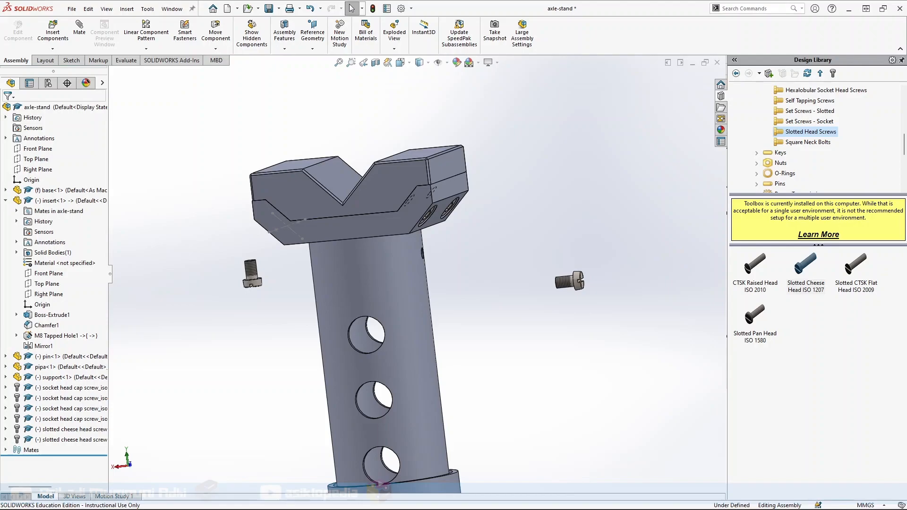
scroll(483, 244, down, 3)
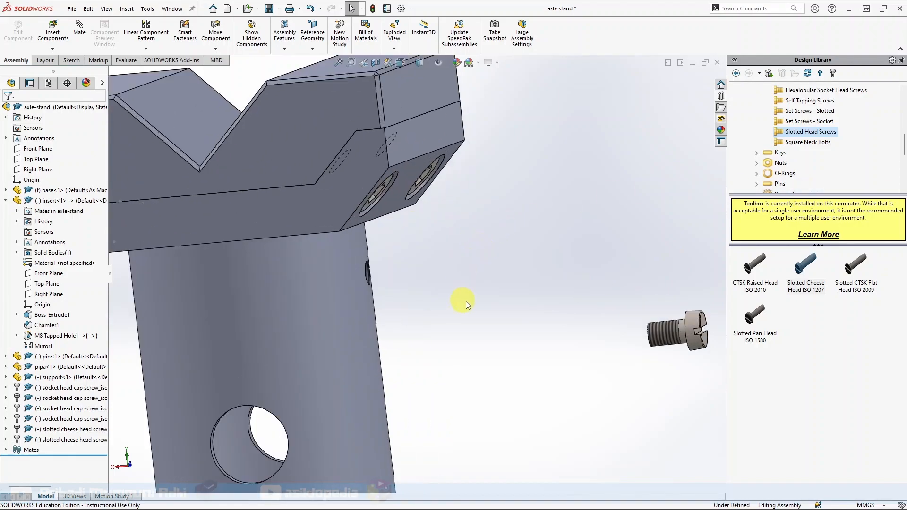
scroll(448, 301, down, 3)
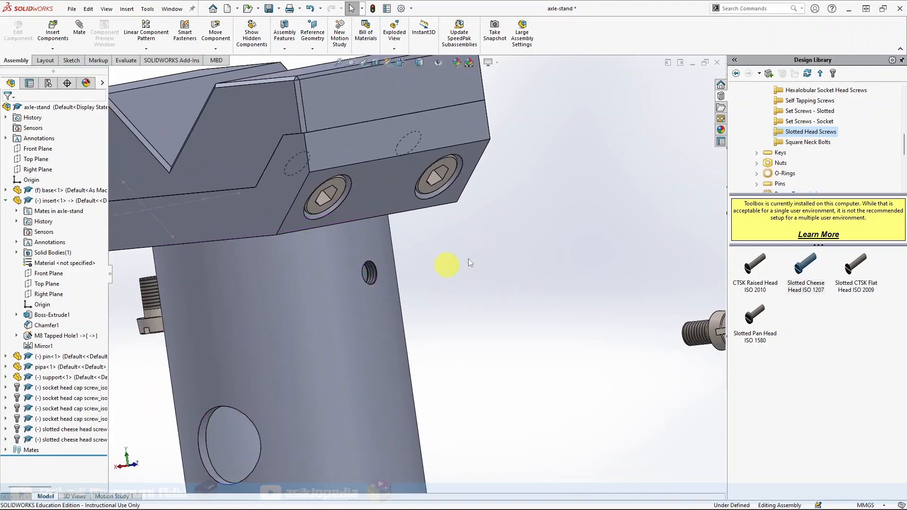
click(79, 27)
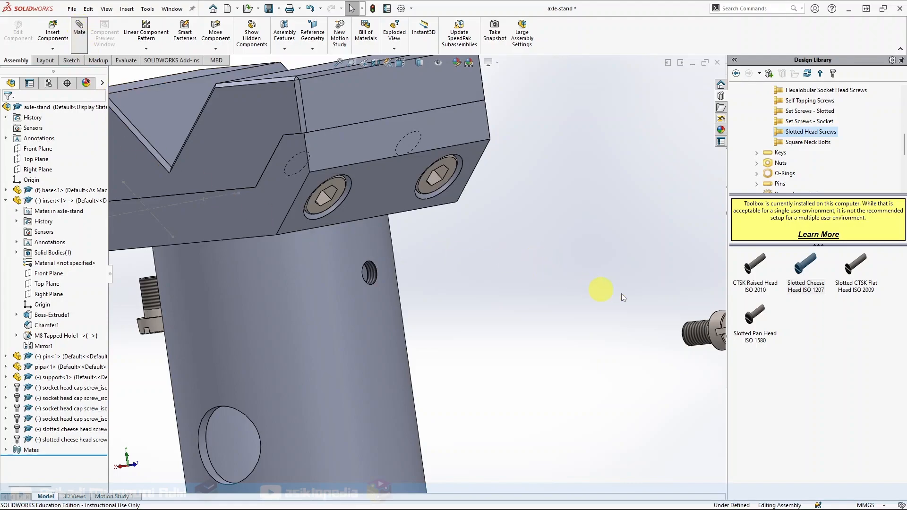
scroll(646, 342, down, 2)
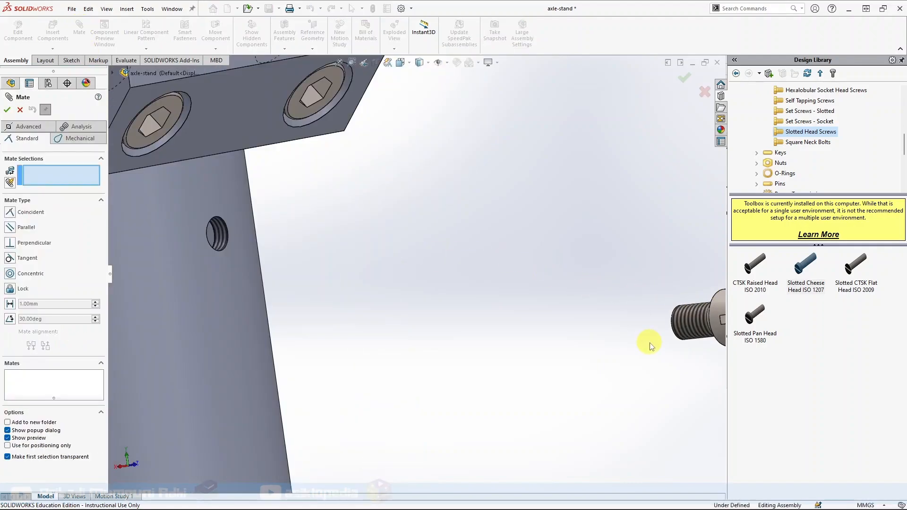
click(706, 315)
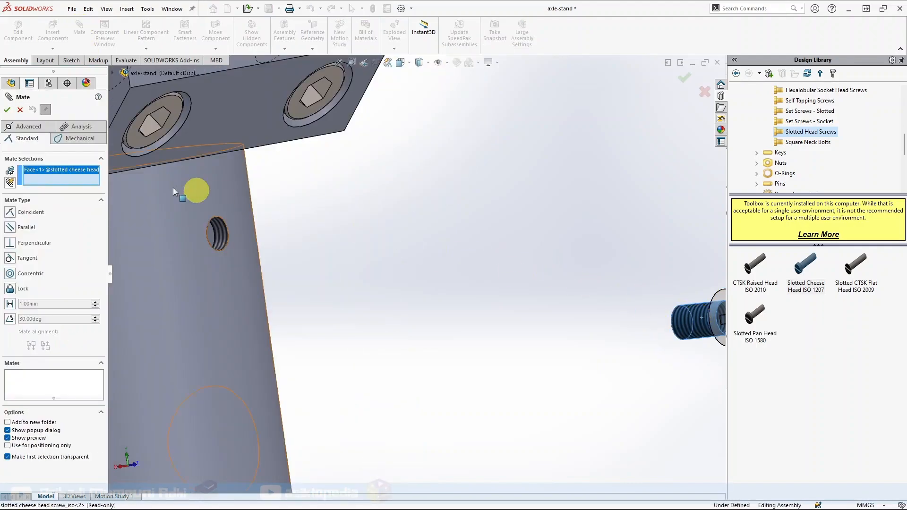
click(221, 232)
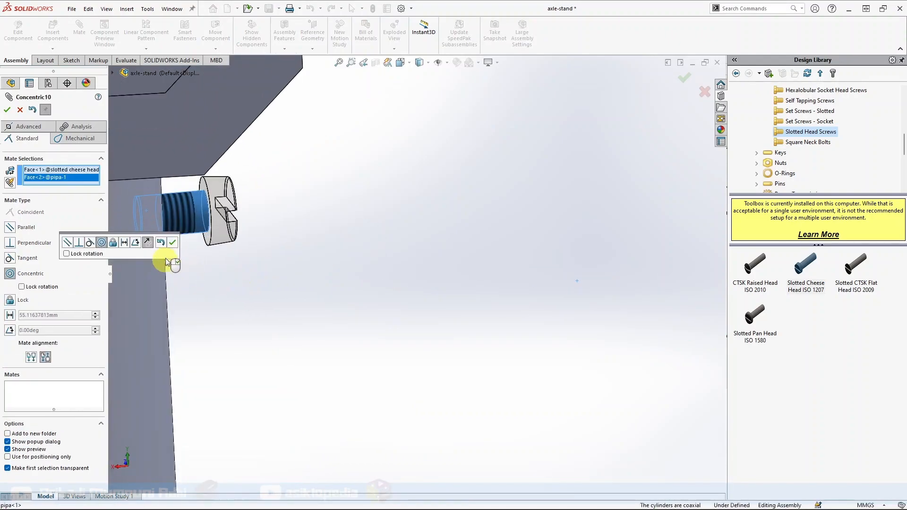
click(174, 243)
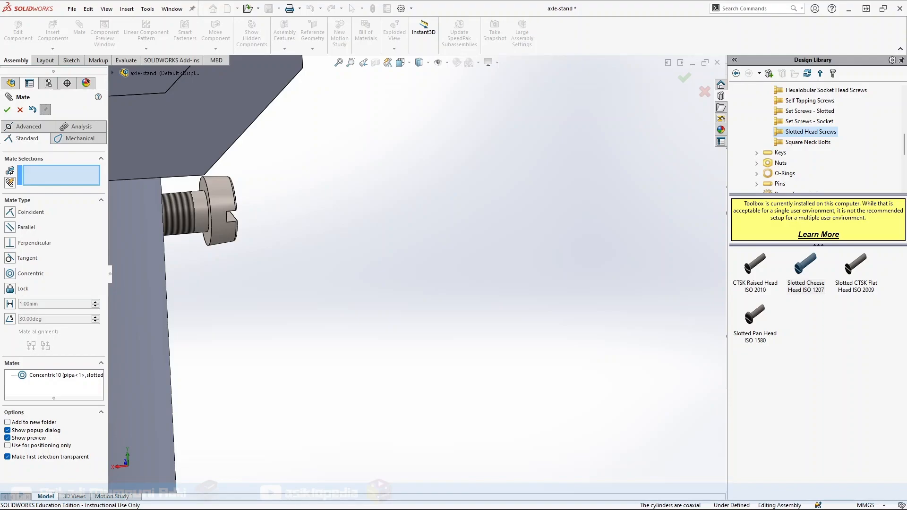
Step: Add a tangent mate between the tube's outer face and the underside of this screw's head, and finish mating
click(152, 259)
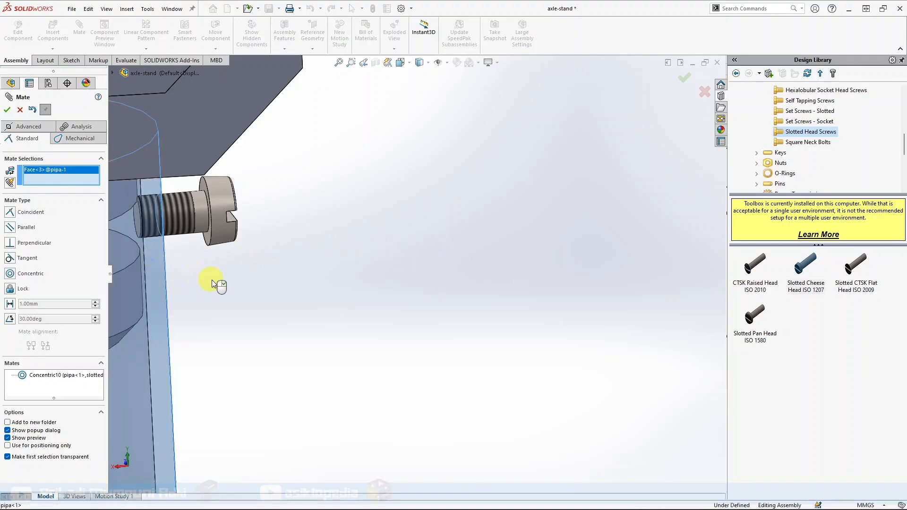
middle_drag(239, 283, 244, 286)
middle_drag(198, 250, 162, 239)
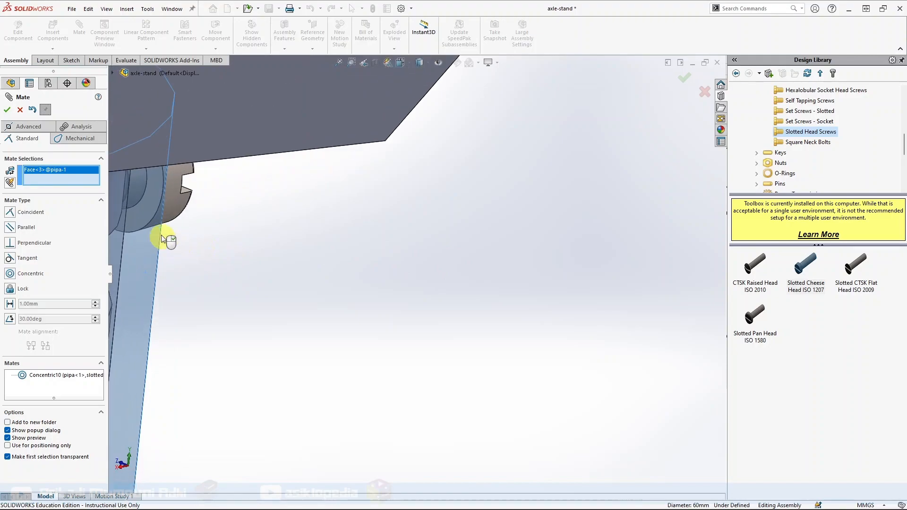
click(153, 200)
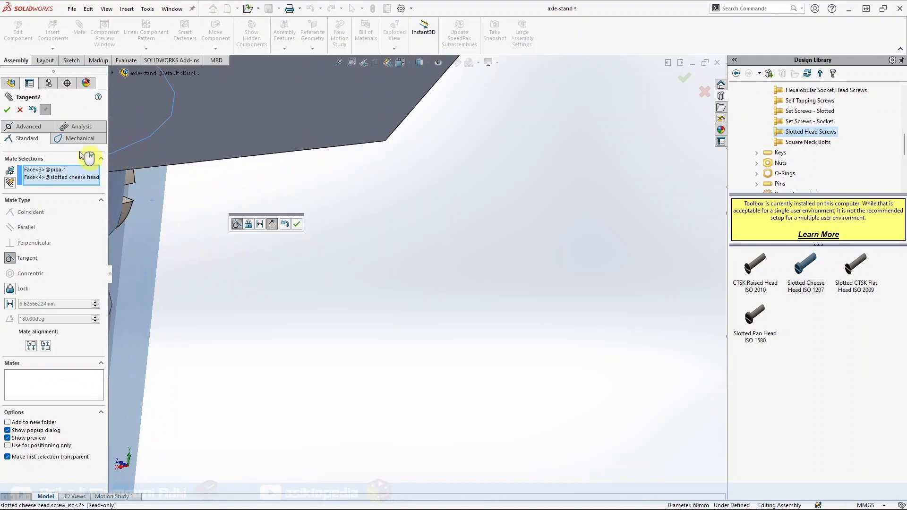
click(297, 224)
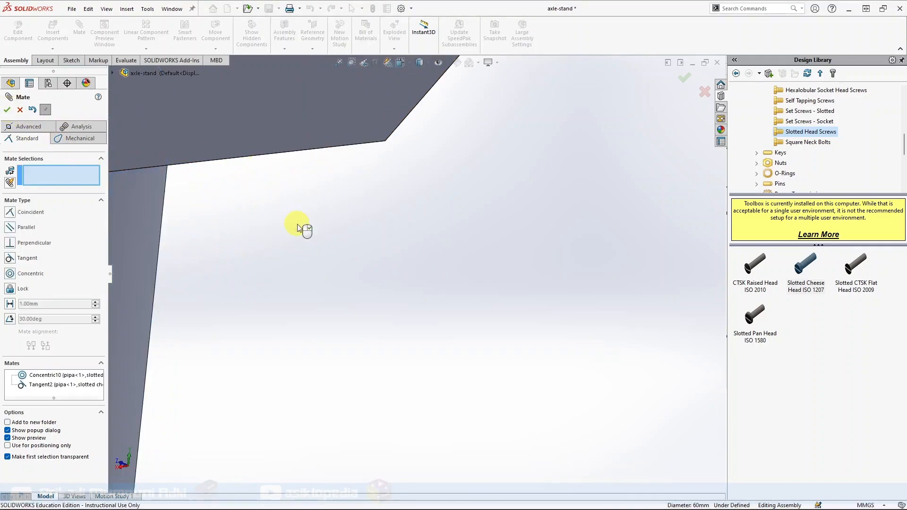
middle_drag(299, 227, 305, 252)
middle_drag(480, 345, 352, 318)
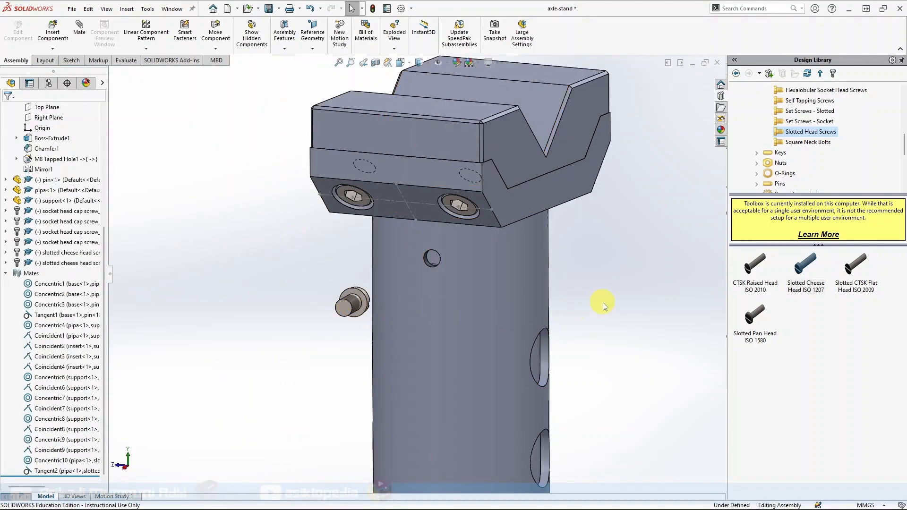
Step: Move the loose cheese head screw close to the tube's opposite side and rotate it so its threaded end faces the tube
middle_drag(603, 305, 526, 309)
drag(186, 306, 442, 352)
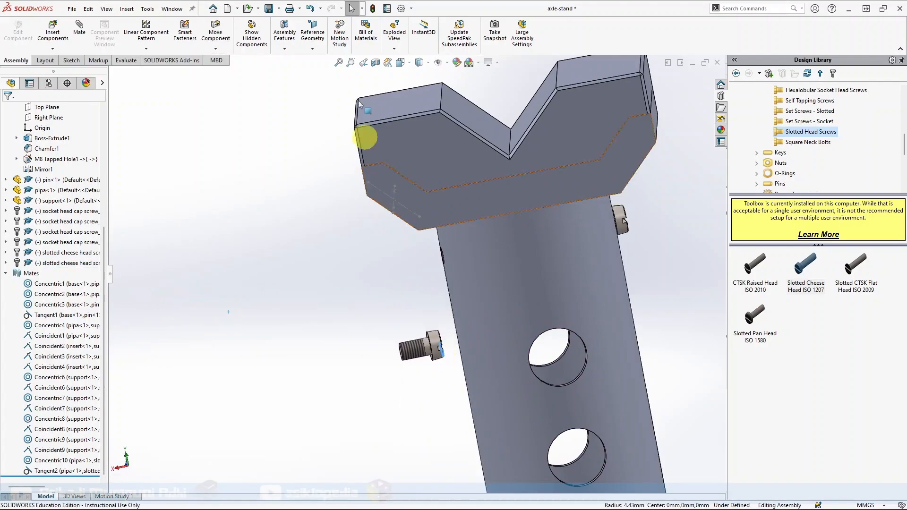
click(215, 49)
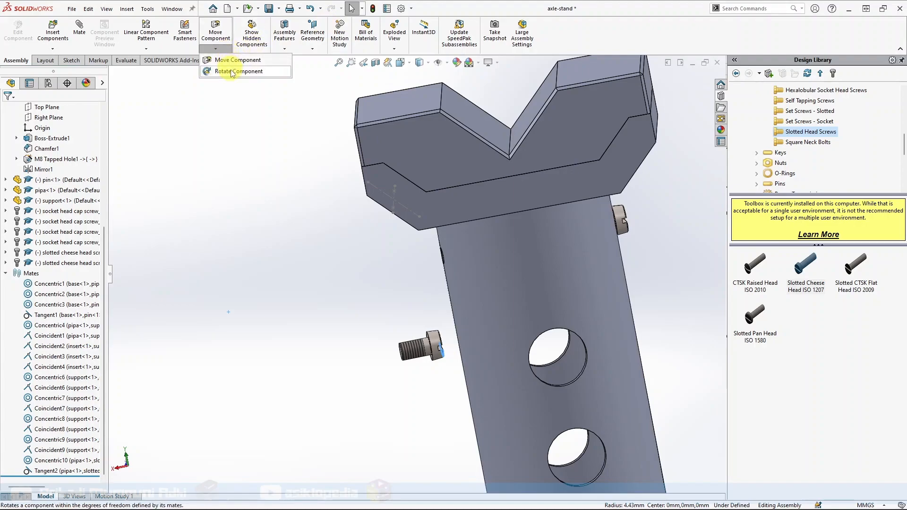
click(226, 72)
drag(404, 337, 569, 299)
mouse_move(398, 352)
mouse_down()
mouse_move(405, 370)
mouse_move(421, 352)
mouse_move(410, 339)
mouse_move(402, 362)
mouse_up()
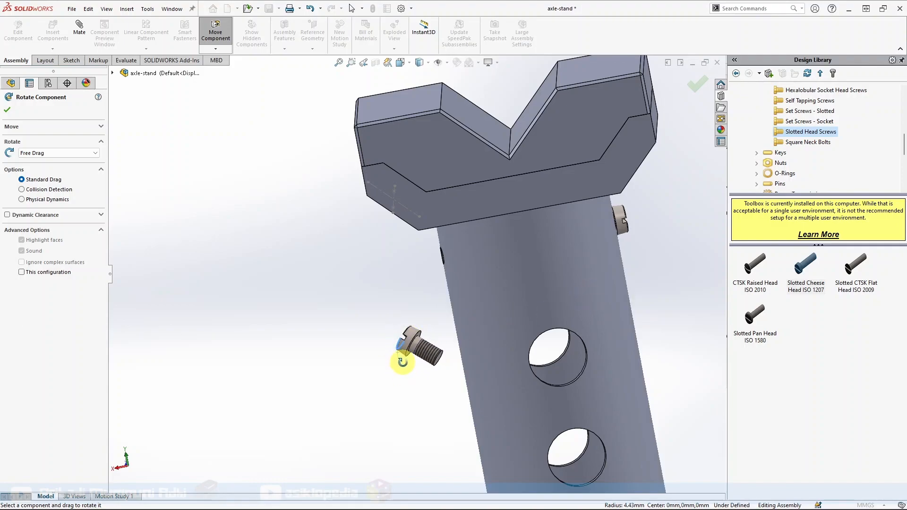
click(6, 111)
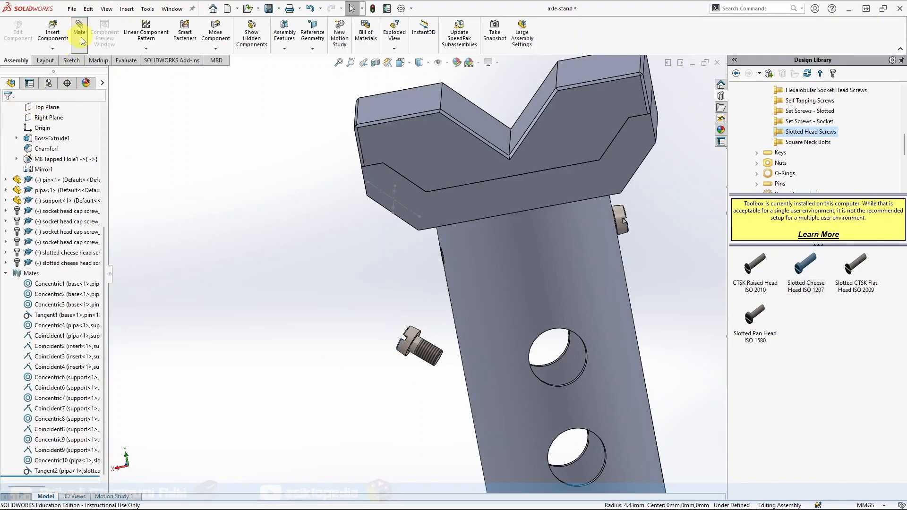
Step: Add a concentric mate between the reoriented screw's shank and the threaded hole on the tube's opposite side
click(426, 355)
middle_drag(344, 281, 397, 281)
scroll(426, 257, down, 5)
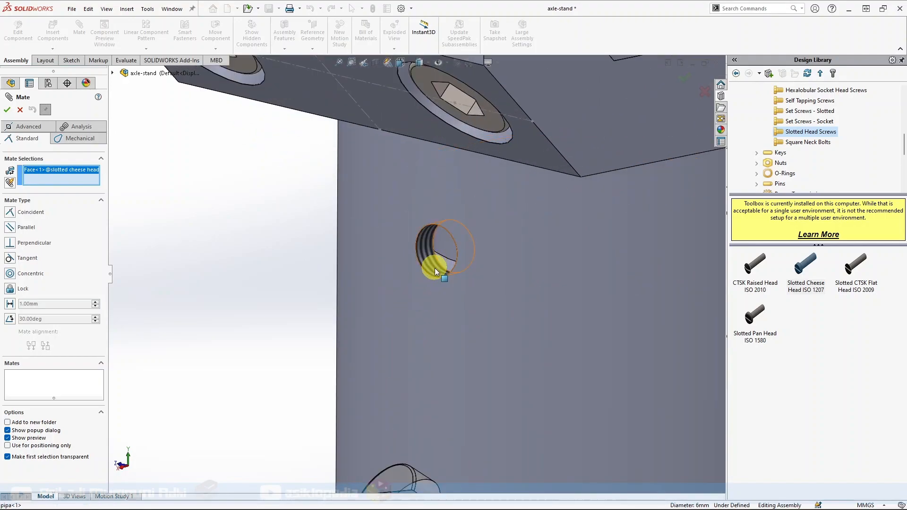
click(434, 269)
middle_drag(518, 325, 474, 330)
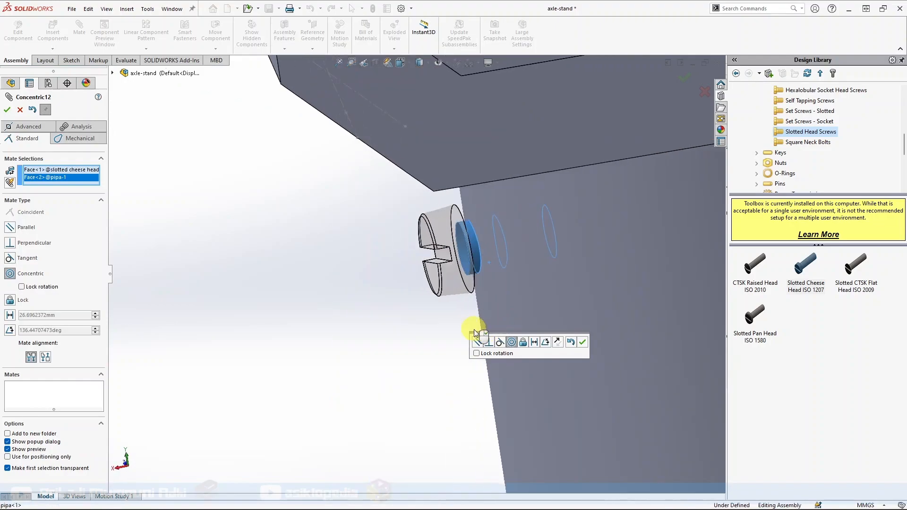
click(583, 342)
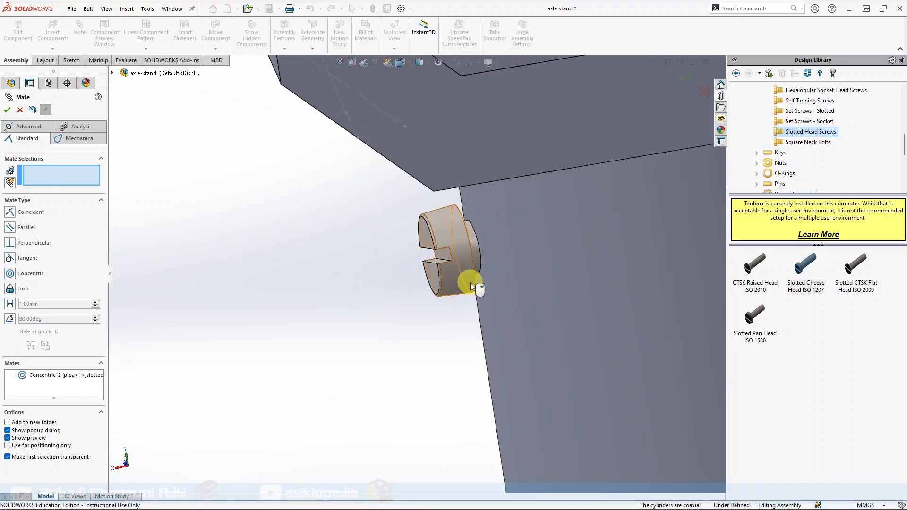
Step: Pull the second screw partly out of its hole, mate its head's underside tangent to the tube's outer face, and finish mating
drag(455, 279, 437, 283)
click(523, 277)
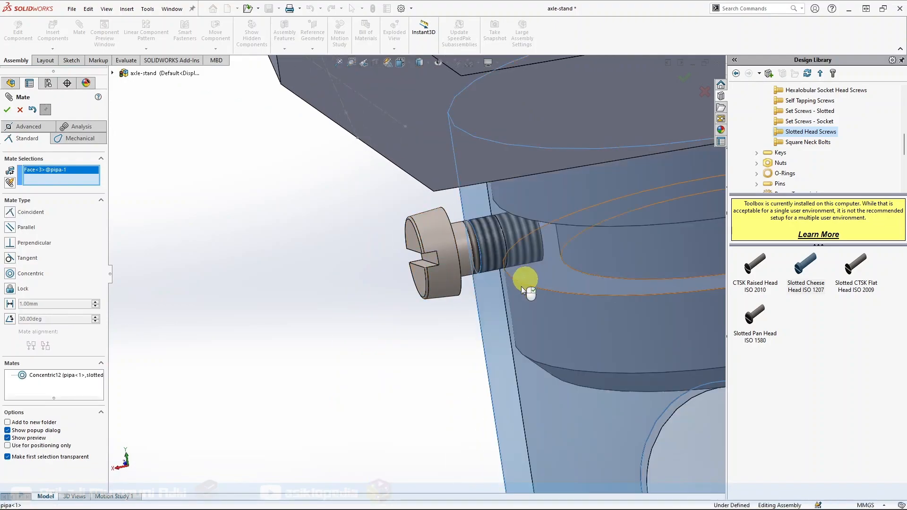
middle_drag(450, 331, 424, 342)
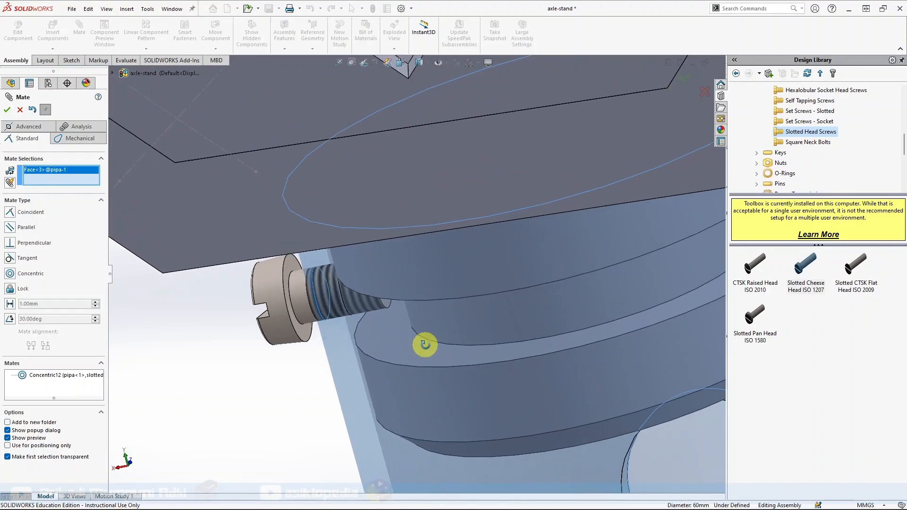
click(299, 331)
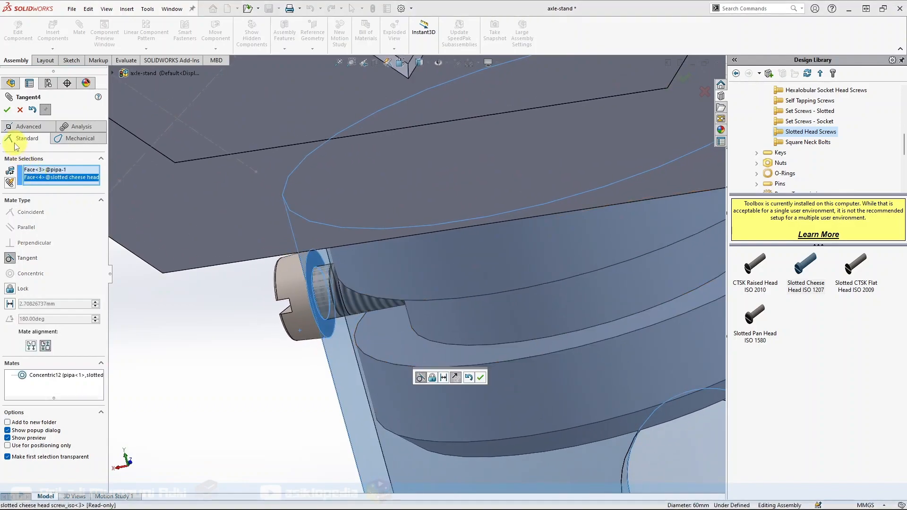
click(480, 377)
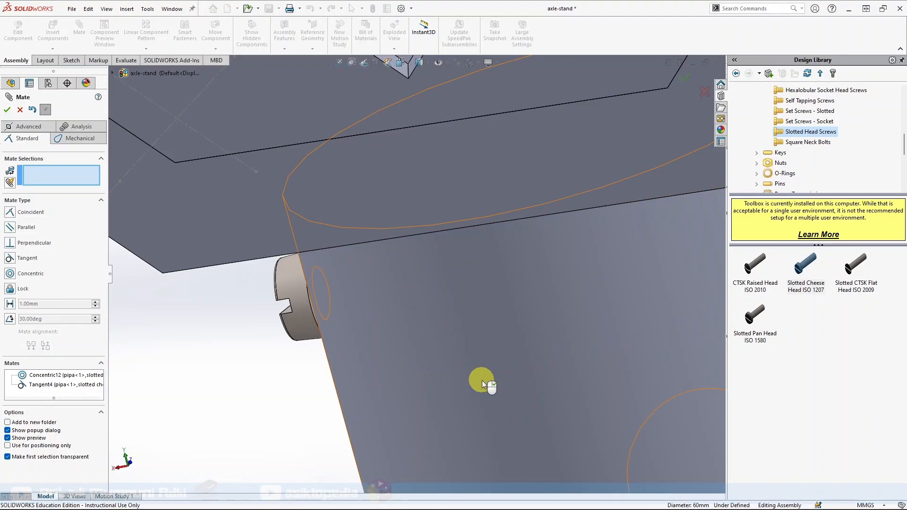
key(ctrl+7)
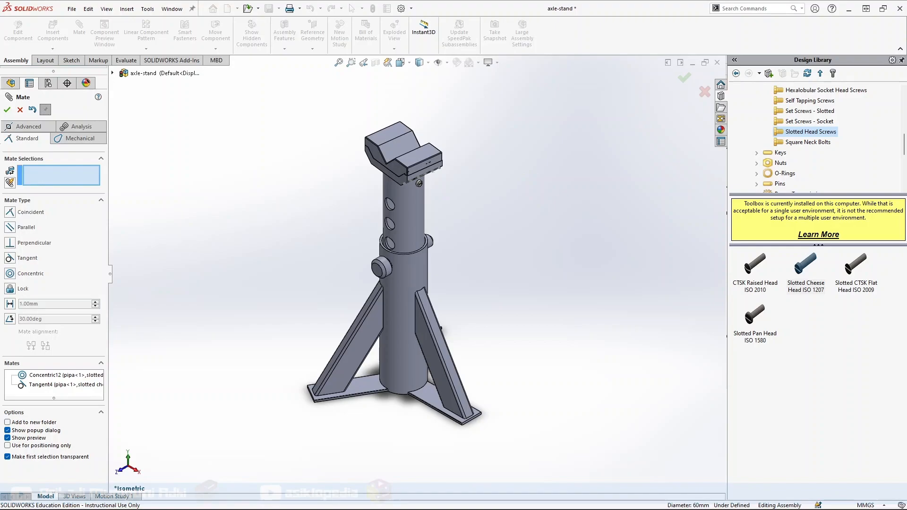
click(6, 110)
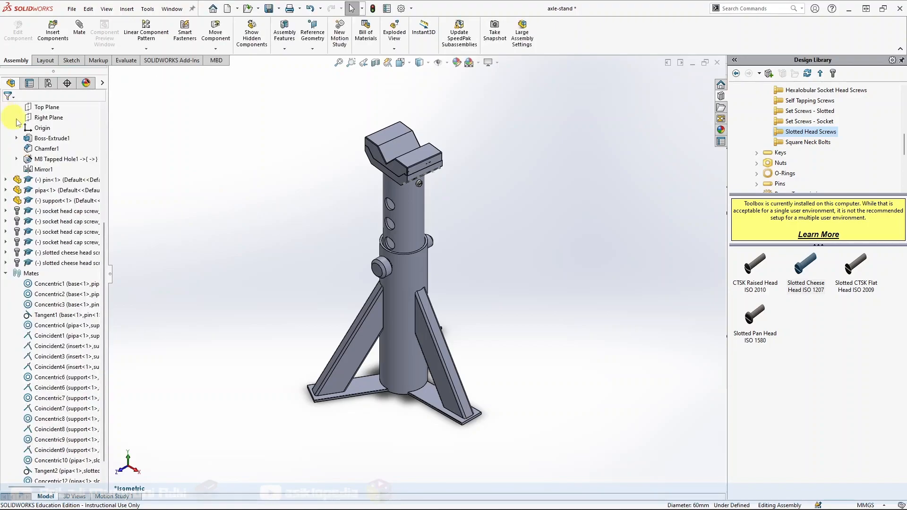
Step: Apply the polished steel appearance to the base component and colour it red
click(5, 274)
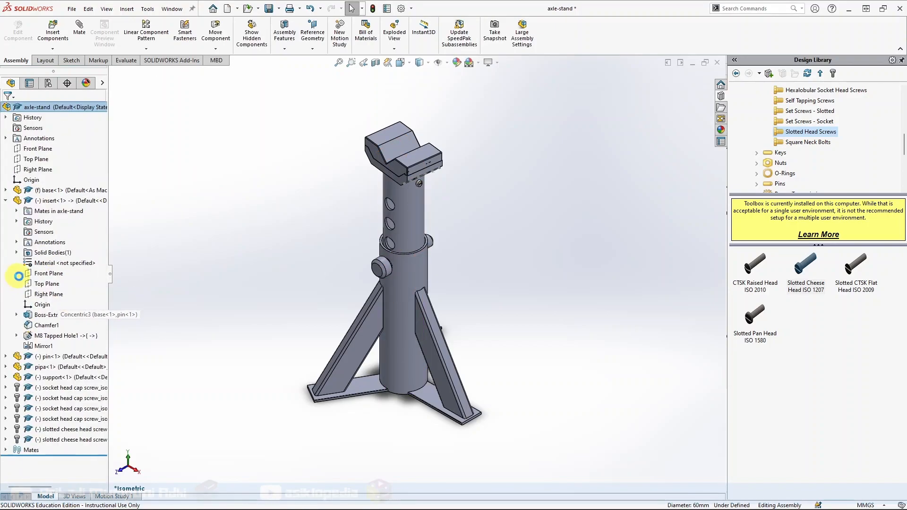
click(6, 201)
click(49, 192)
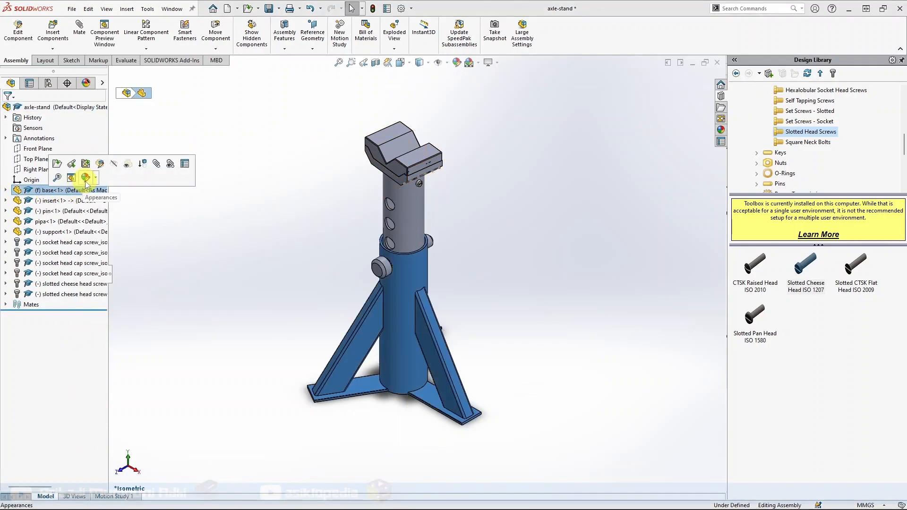
click(86, 178)
click(103, 201)
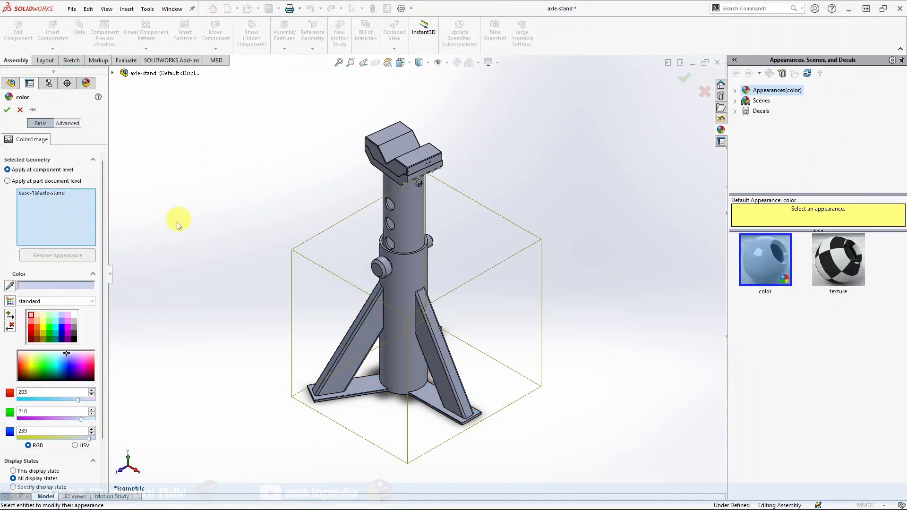
click(735, 92)
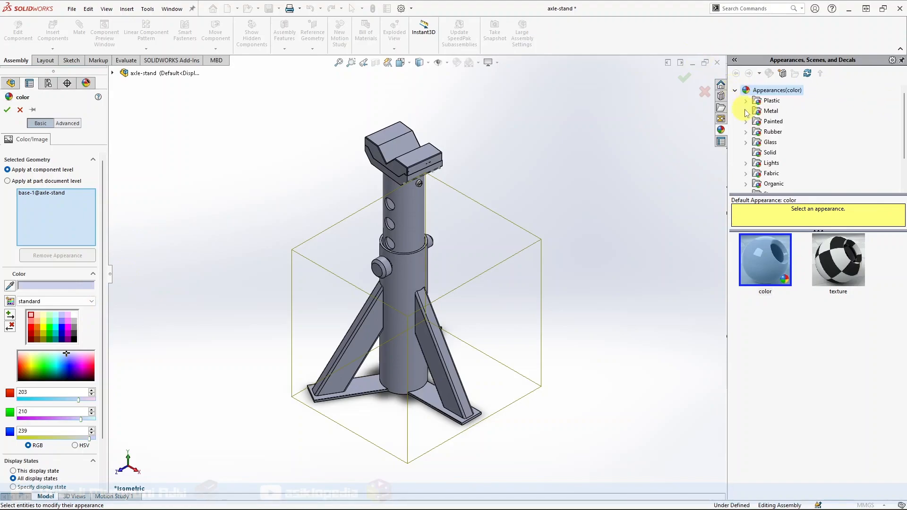
click(745, 112)
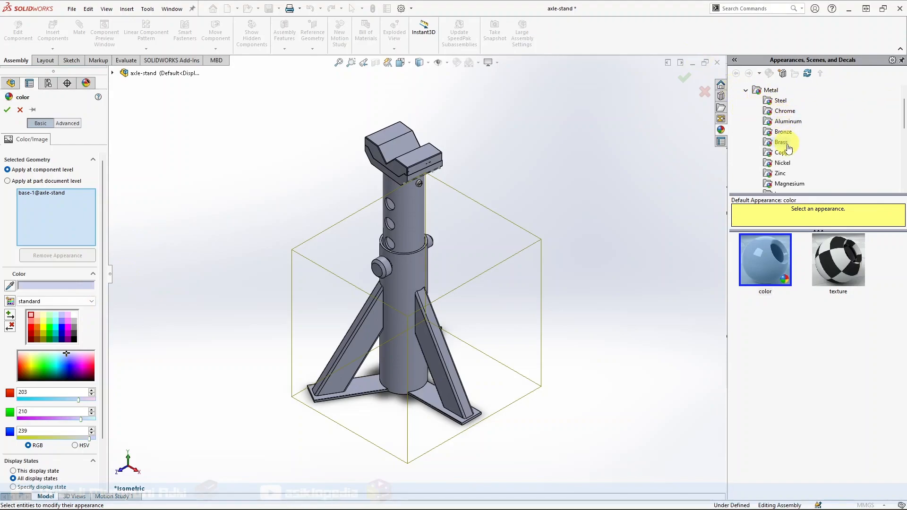
click(778, 102)
click(759, 268)
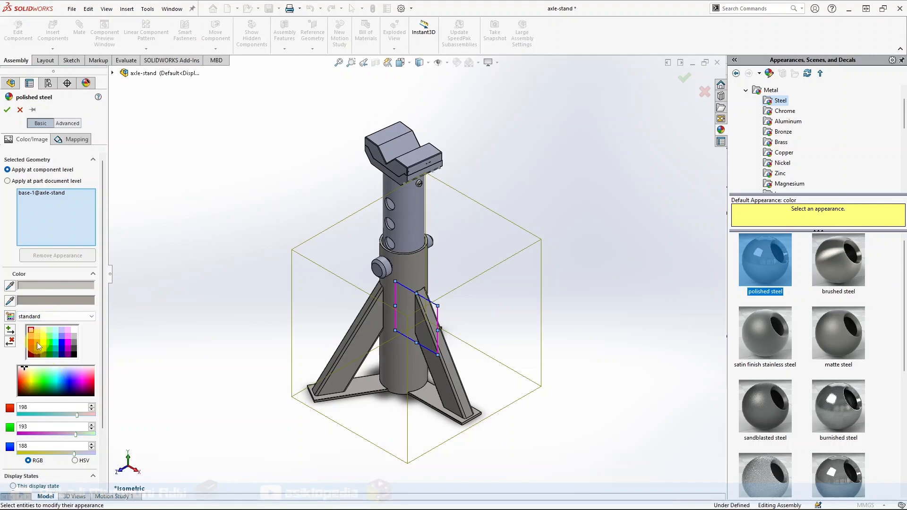
click(31, 342)
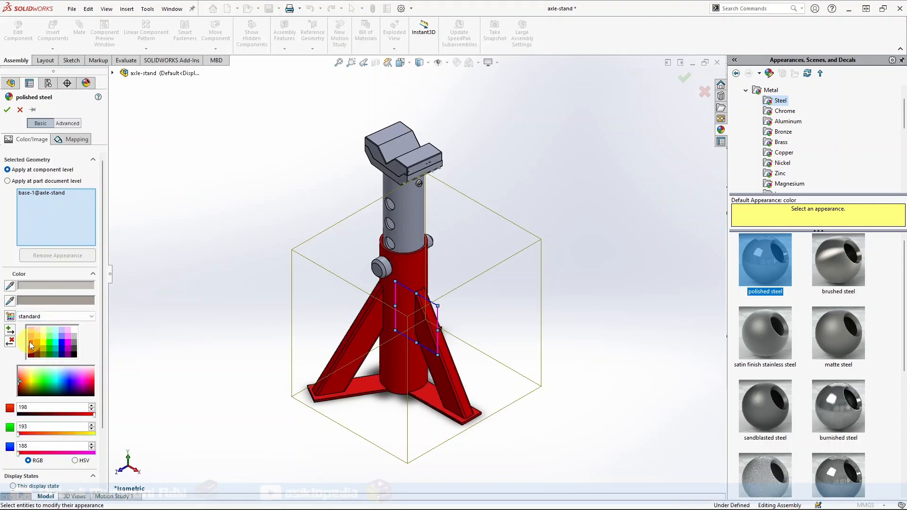
click(7, 111)
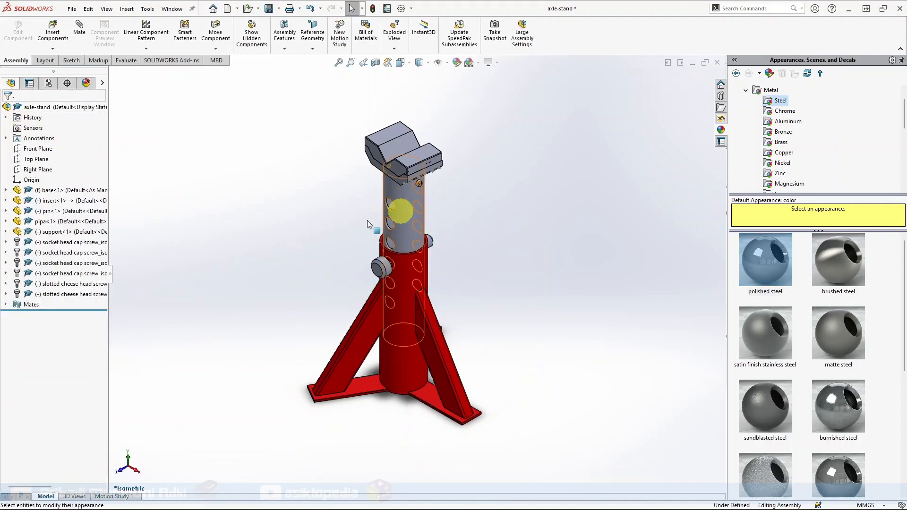
Step: Apply the polished steel appearance to the pipa component at component level and colour it red (RGB 255, 0, 0)
click(55, 223)
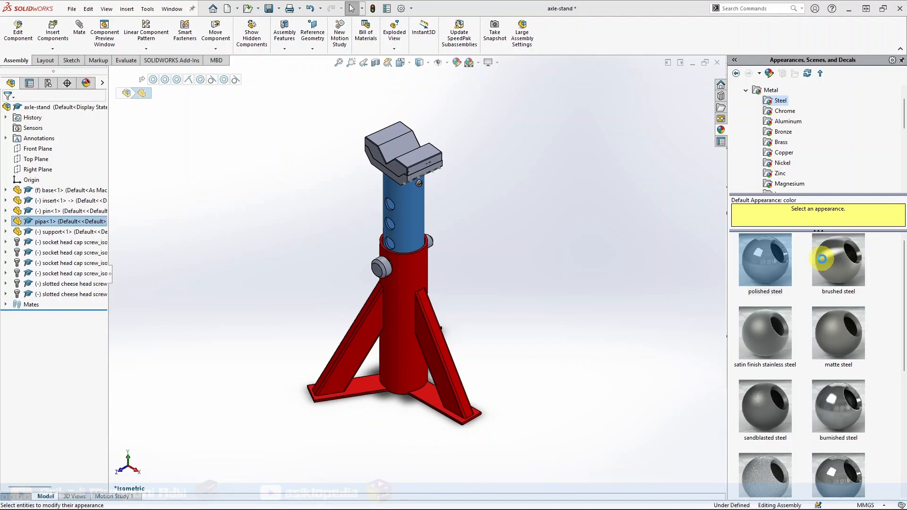
click(822, 259)
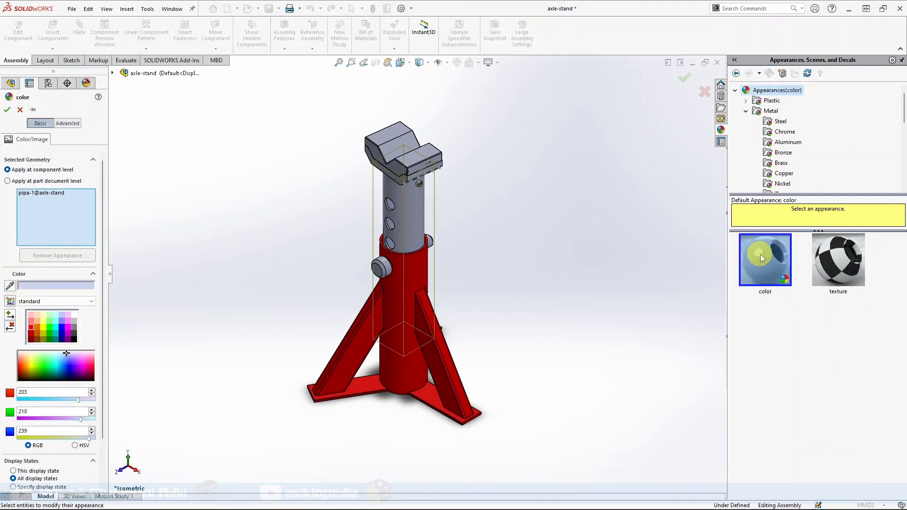
click(780, 122)
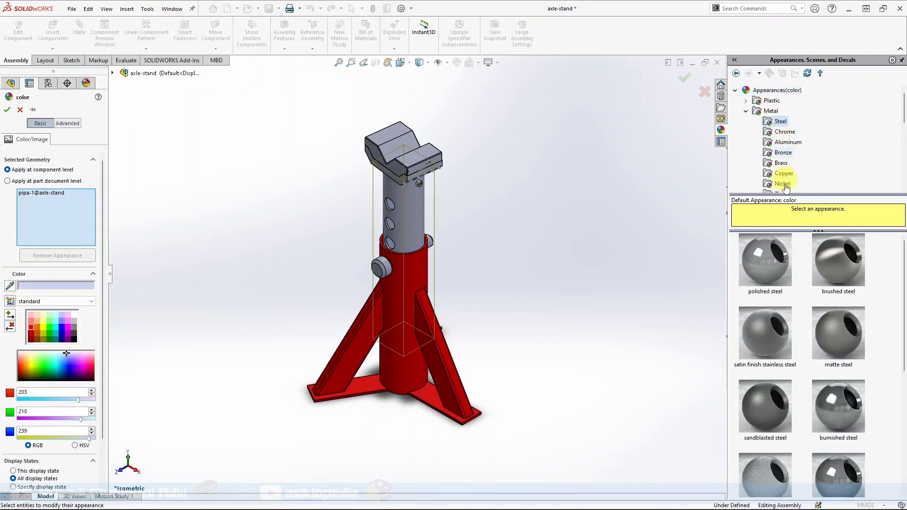
click(780, 264)
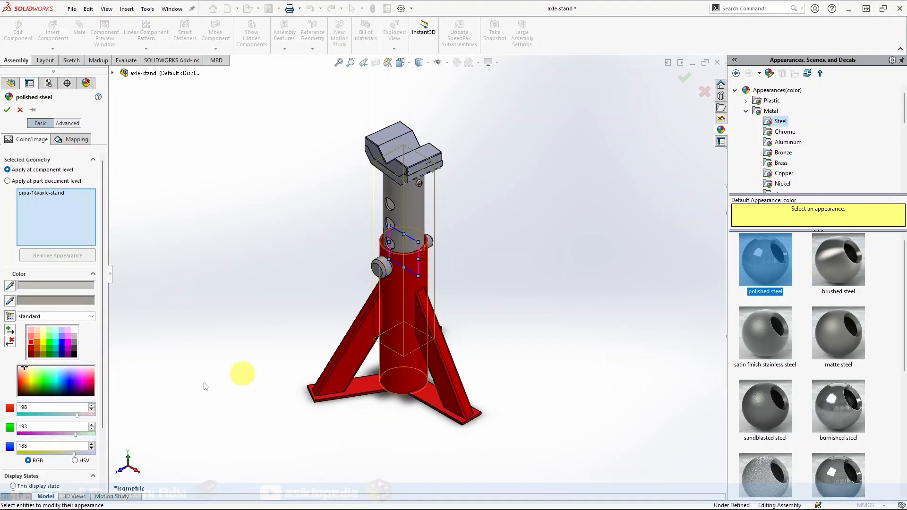
click(30, 345)
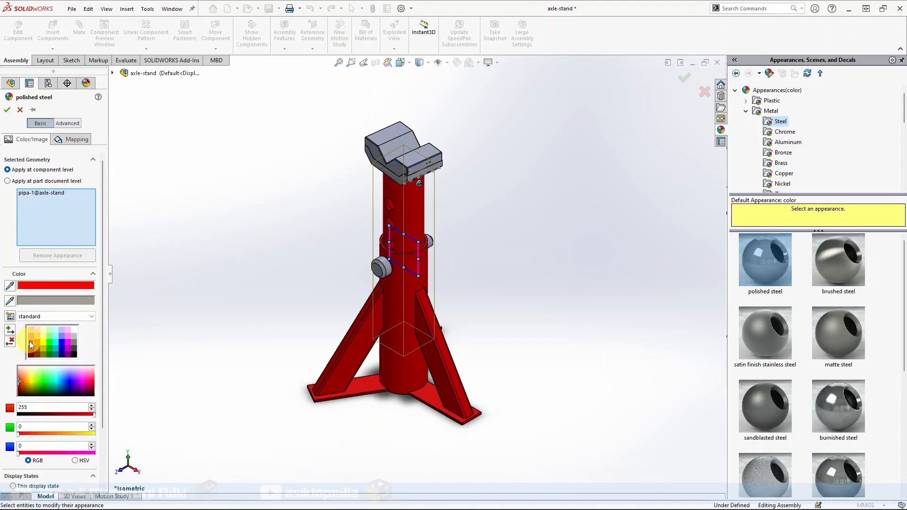
click(7, 111)
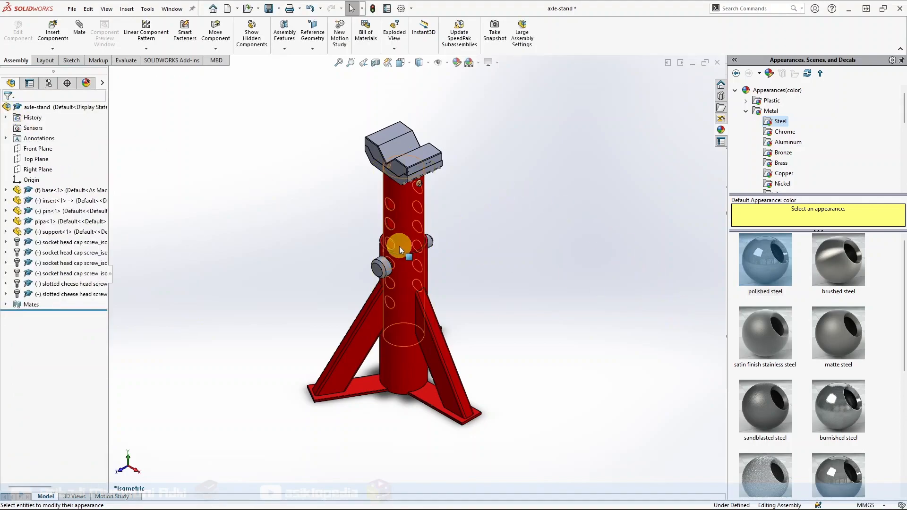
Step: Give the support component the polished steel appearance at component level and colour it red (RGB 255, 0, 0)
scroll(497, 201, down, 3)
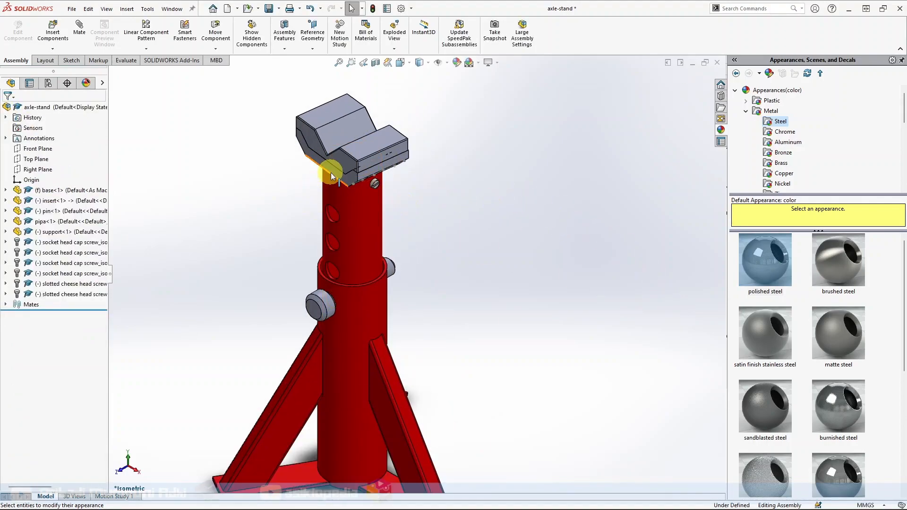
click(61, 237)
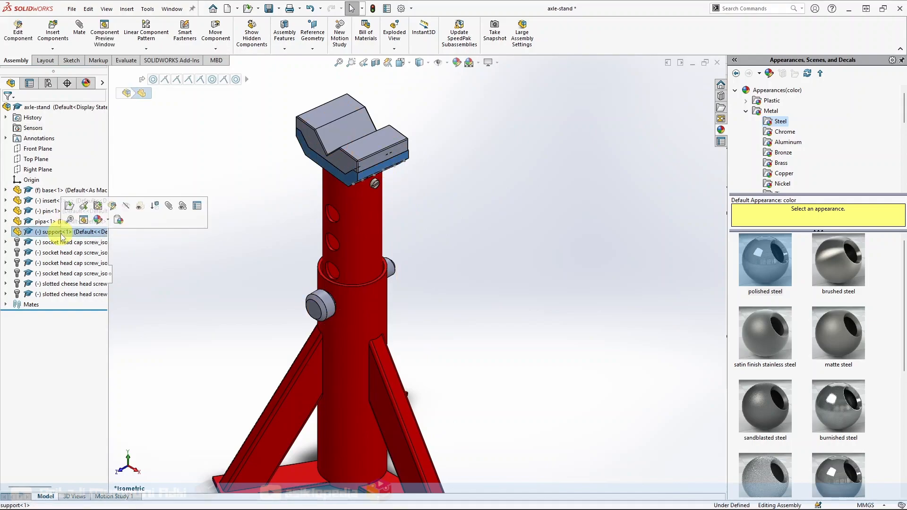
click(98, 219)
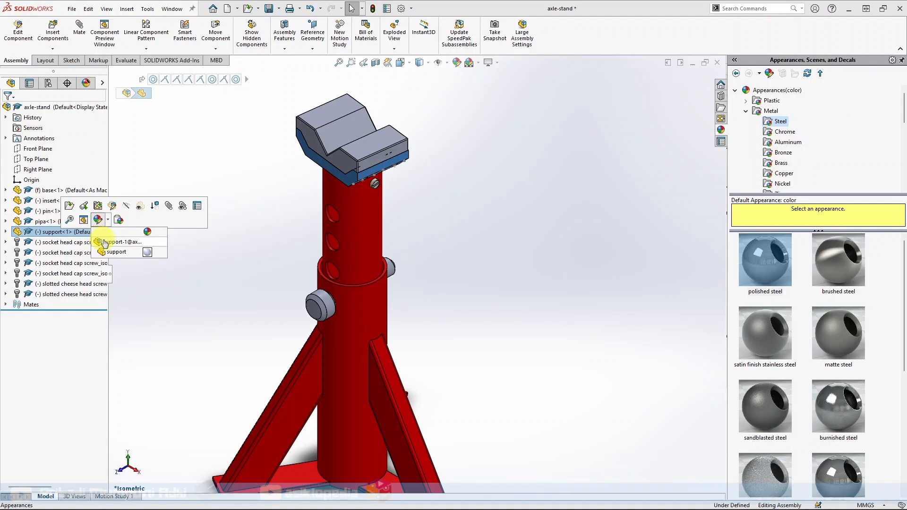
click(104, 242)
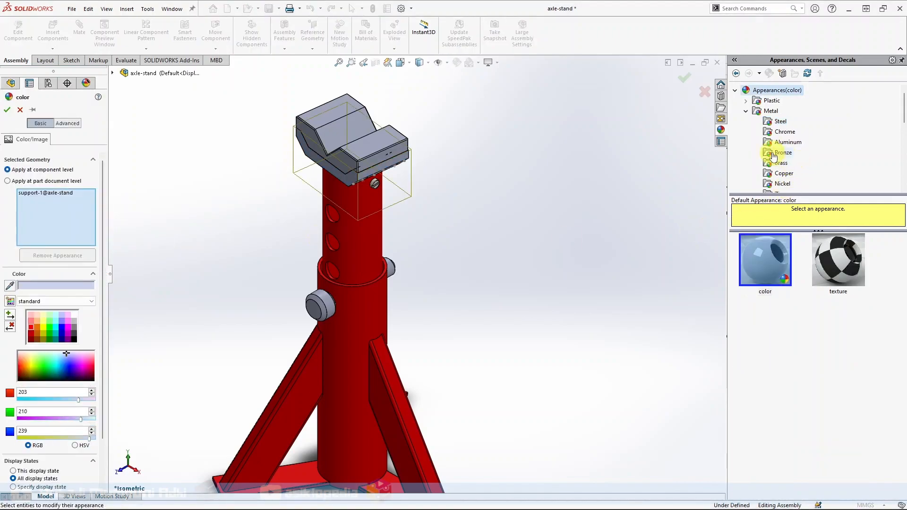
click(779, 121)
click(765, 259)
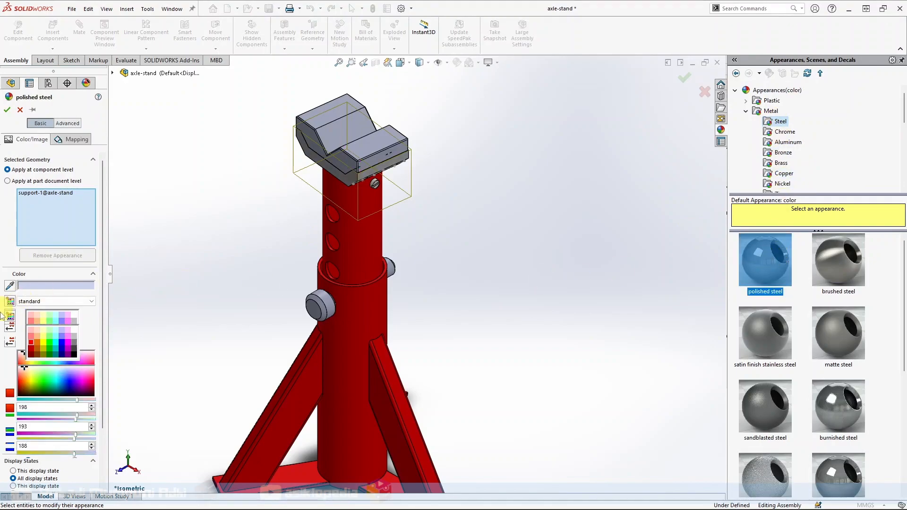
click(31, 344)
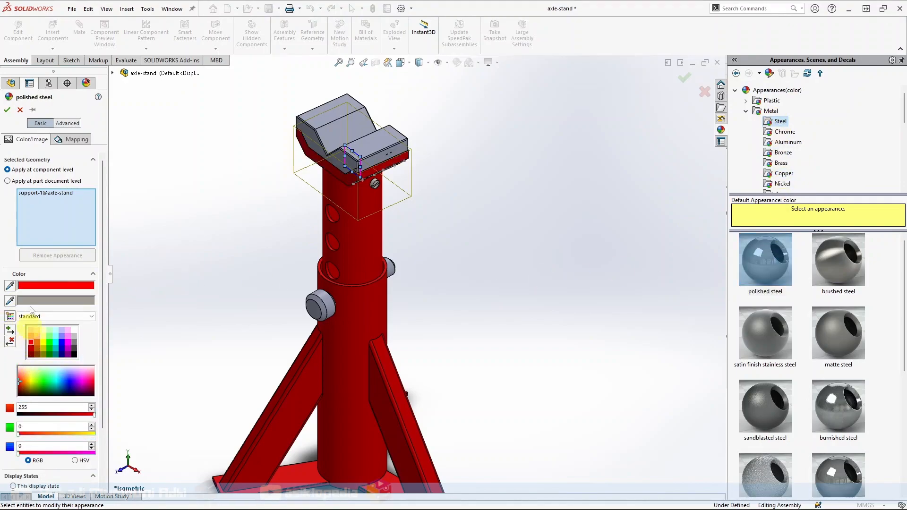
click(7, 110)
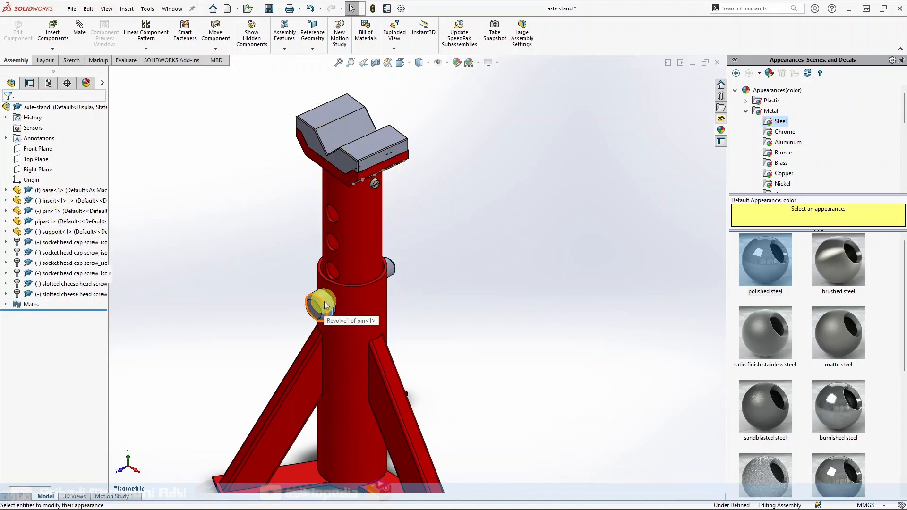
Step: Colour the pin component white (RGB 255, 255, 255) at component level
click(52, 211)
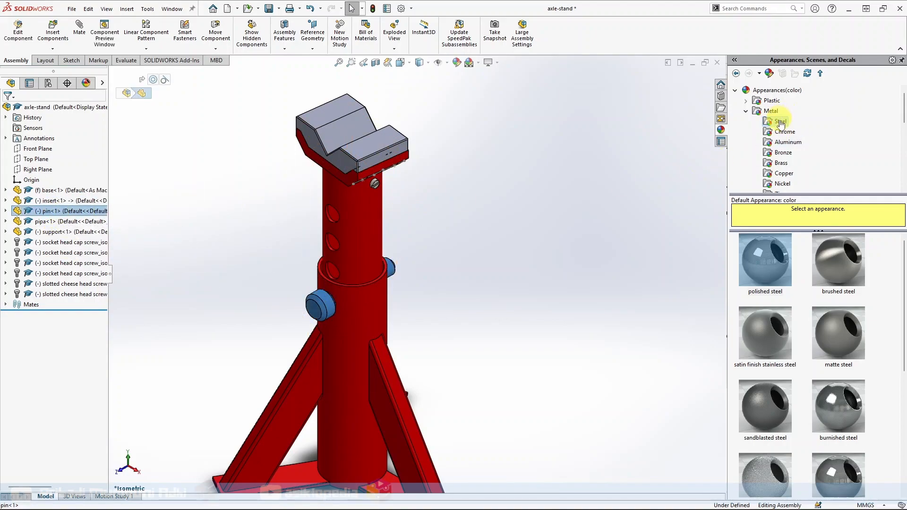
click(763, 261)
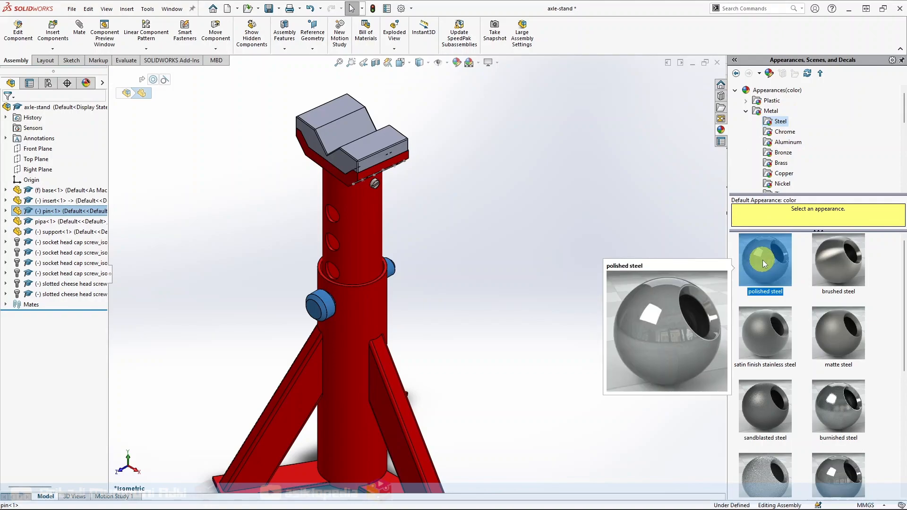
click(59, 212)
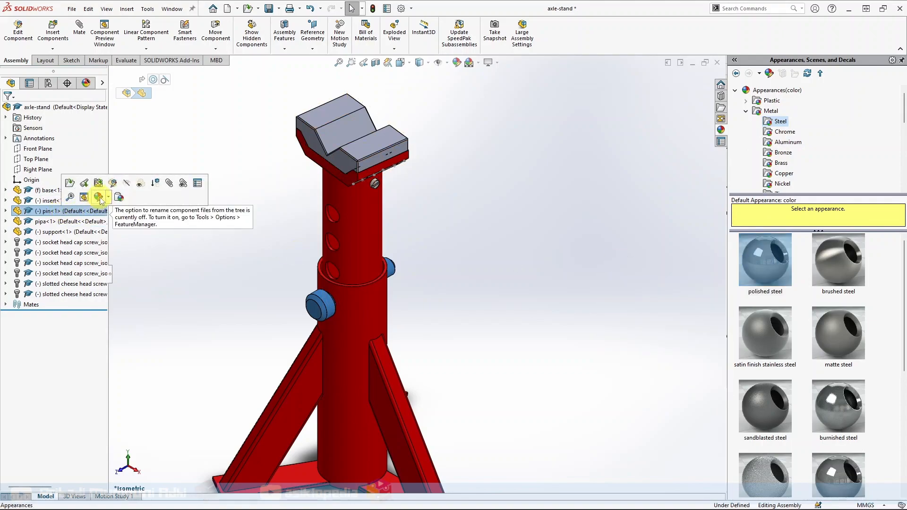
click(99, 197)
click(105, 220)
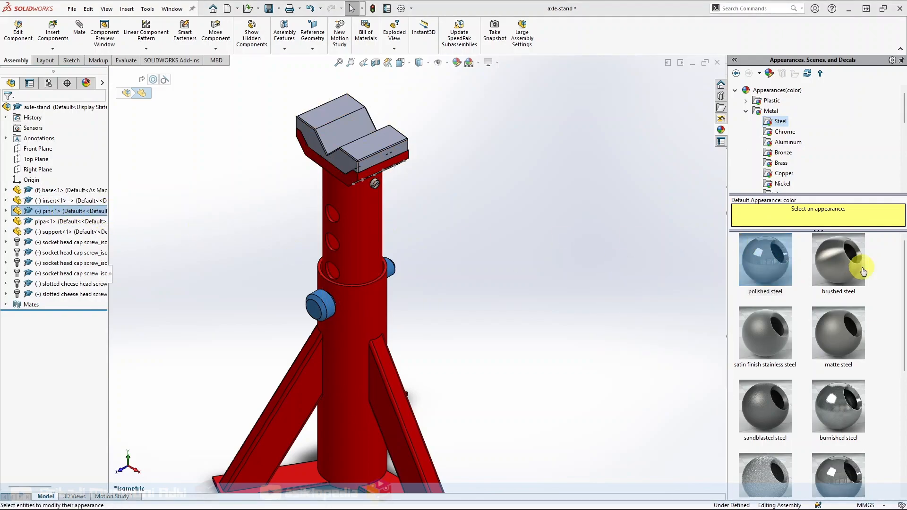
click(759, 279)
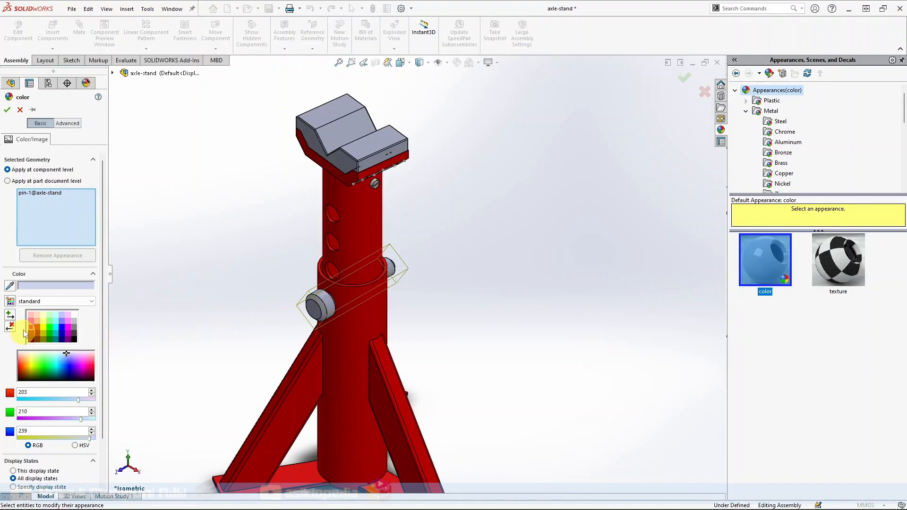
click(74, 315)
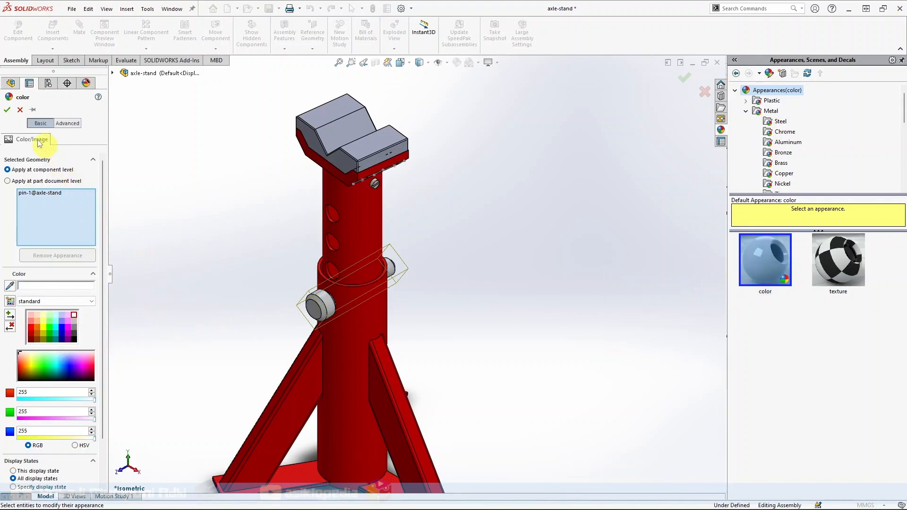
click(7, 111)
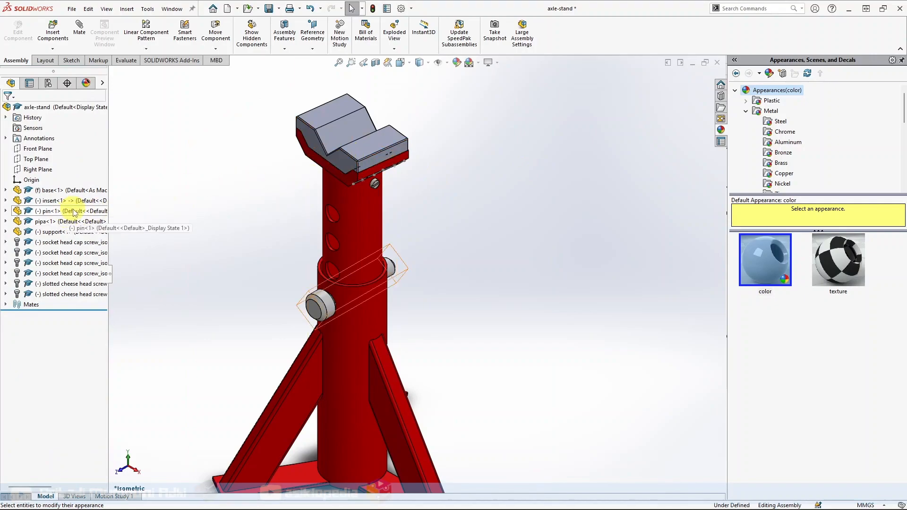
Step: Apply the polished steel appearance to the insert component at component level and colour it white (RGB 255, 255, 255)
click(60, 232)
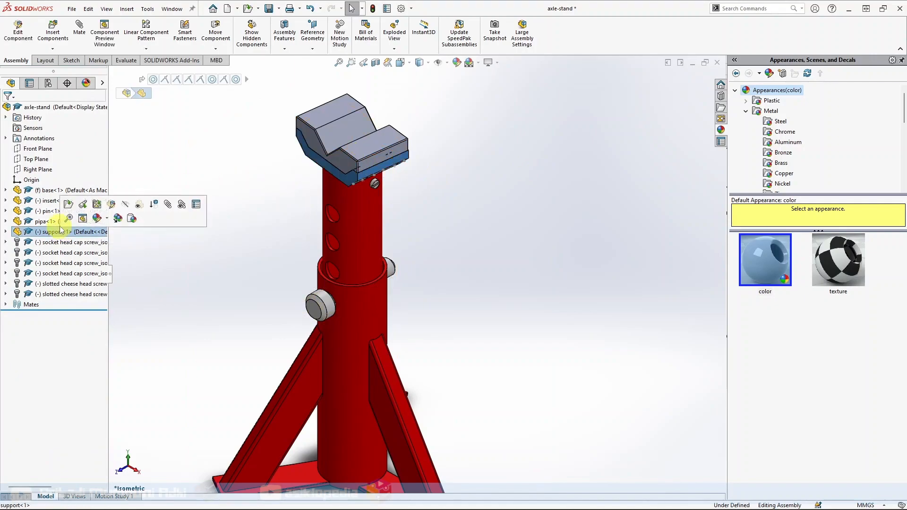
click(53, 202)
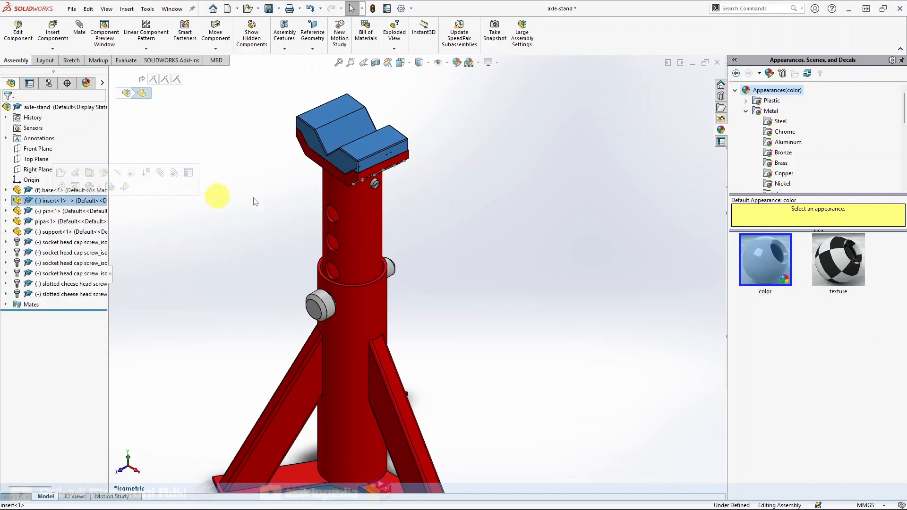
click(69, 202)
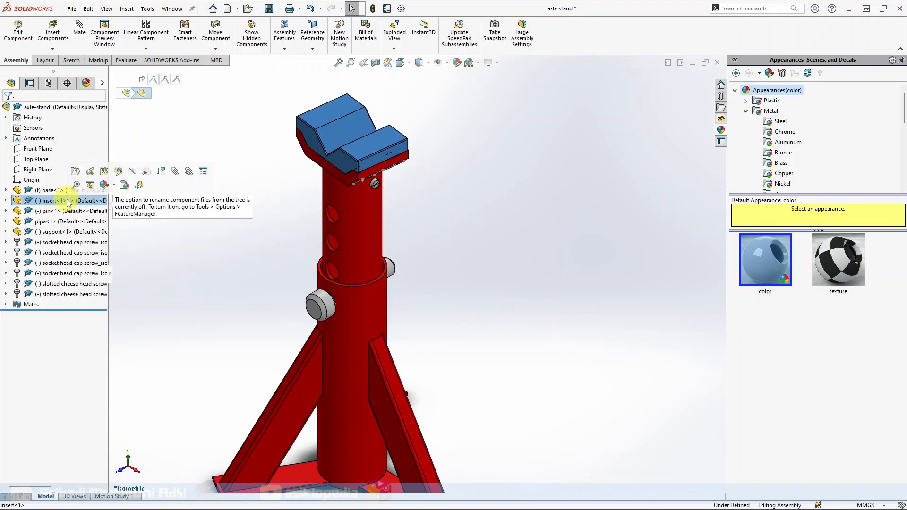
click(105, 185)
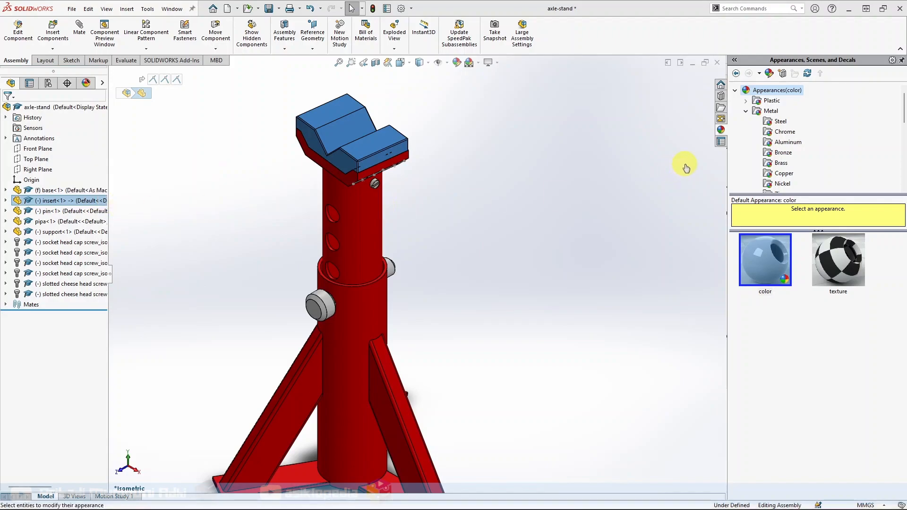
click(766, 266)
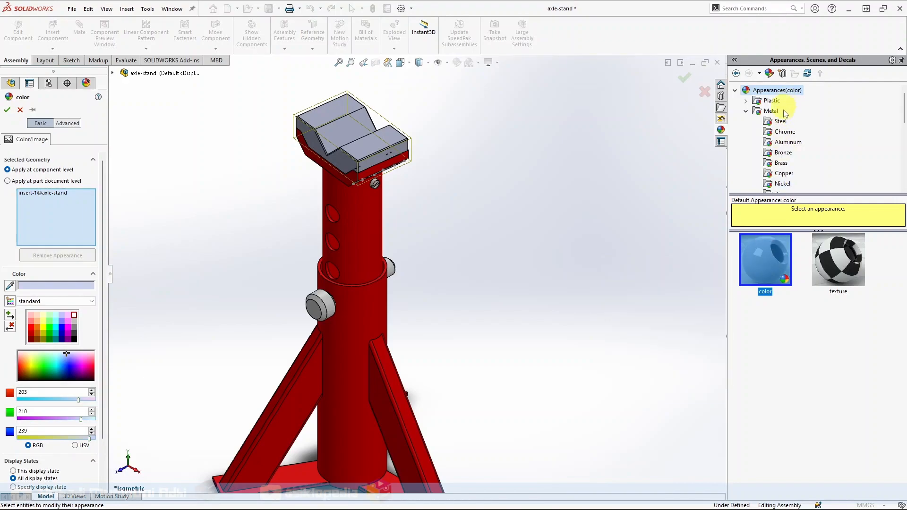
click(780, 122)
click(775, 263)
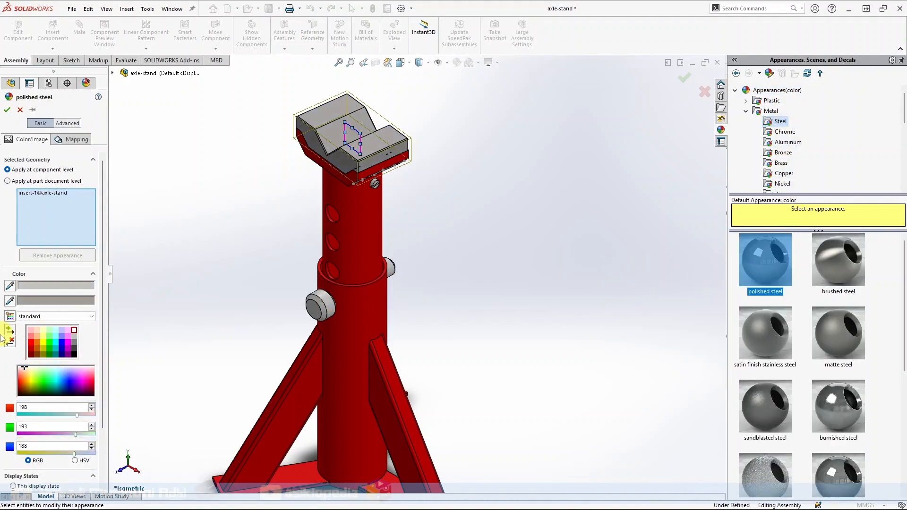
click(73, 331)
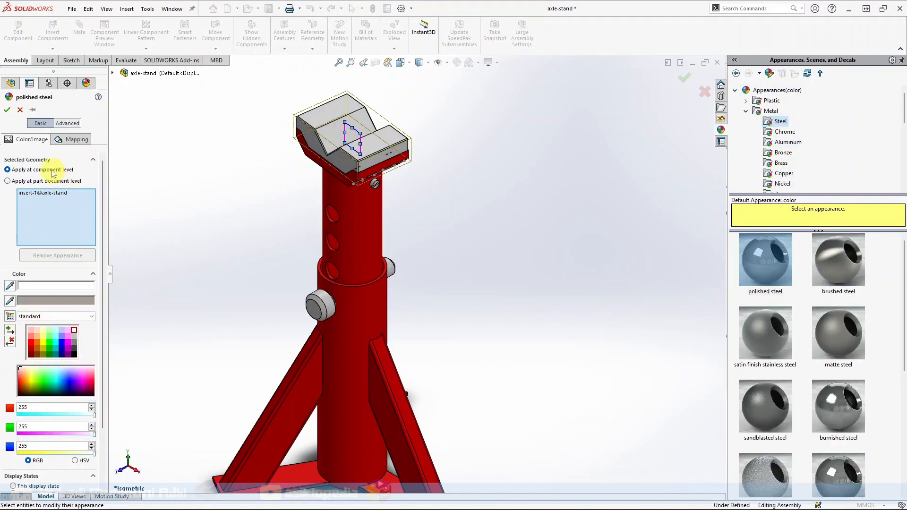
click(7, 110)
click(549, 320)
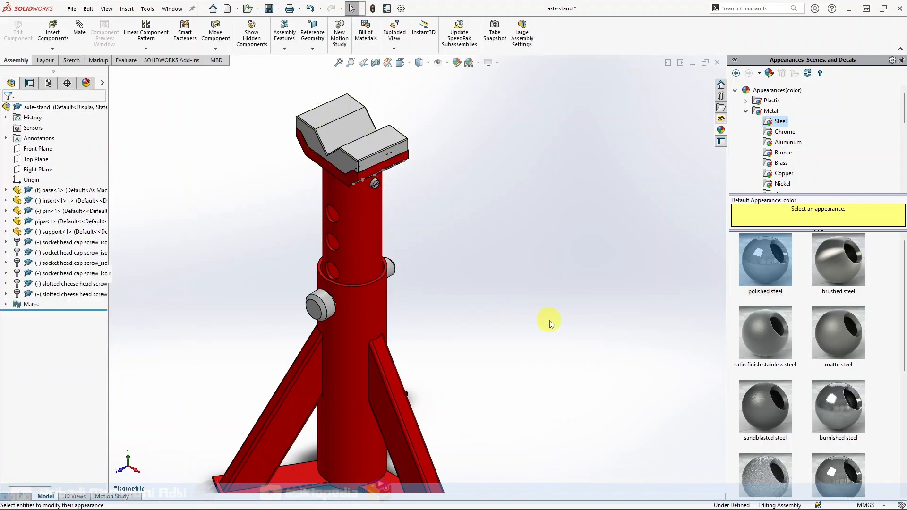
Step: Fit the whole axle stand in view and save the assembly
scroll(429, 357, down, 3)
scroll(430, 360, down, 2)
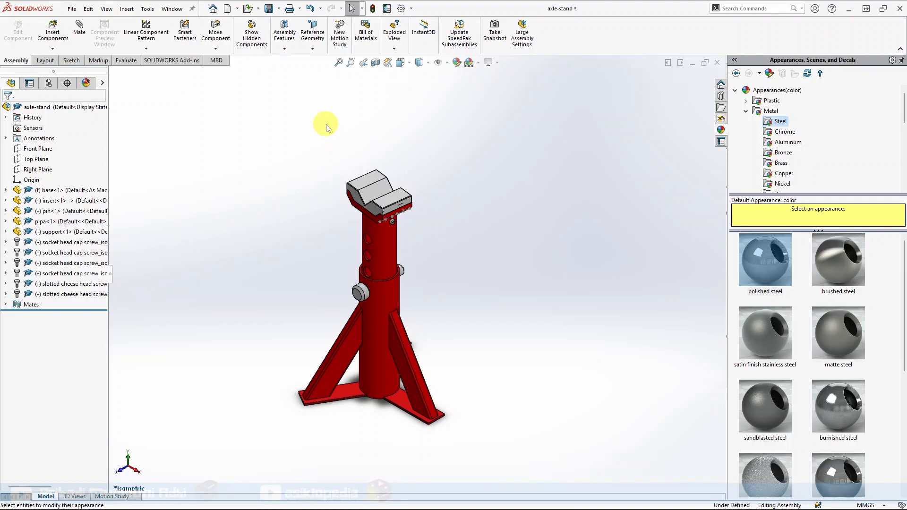
scroll(357, 294, up, 2)
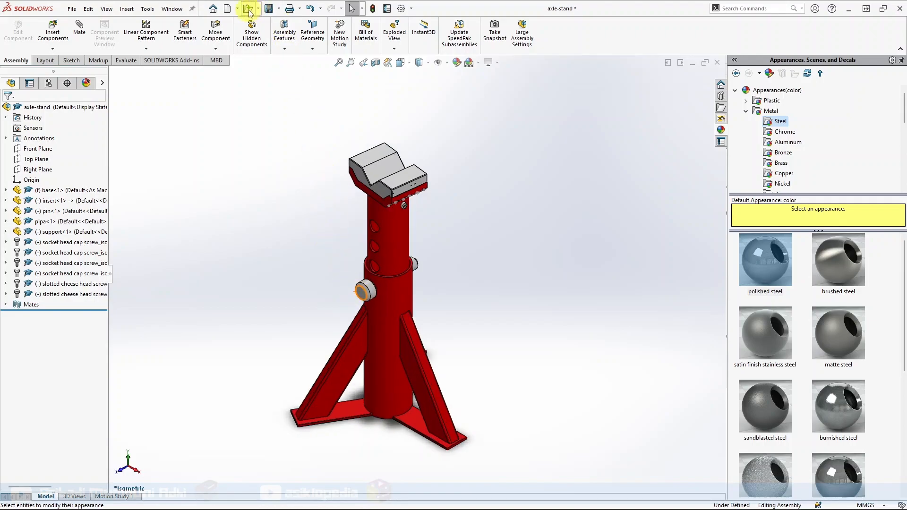
click(269, 9)
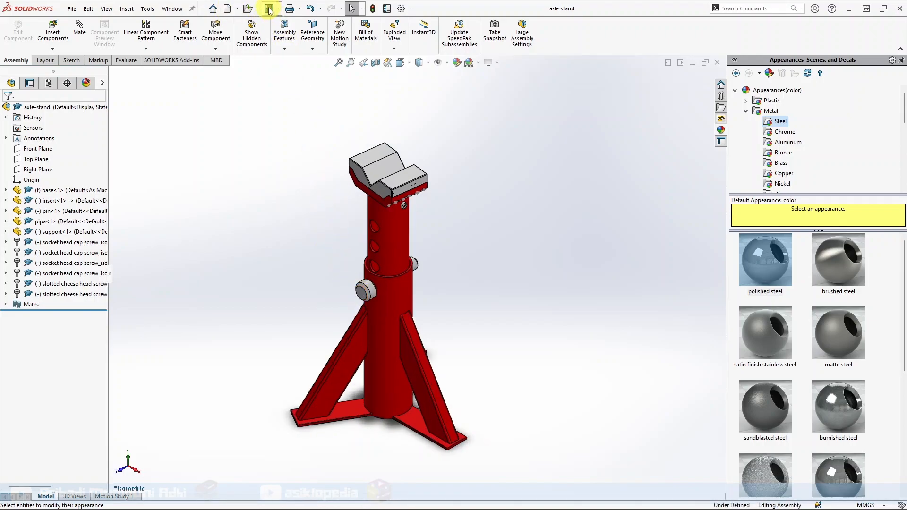